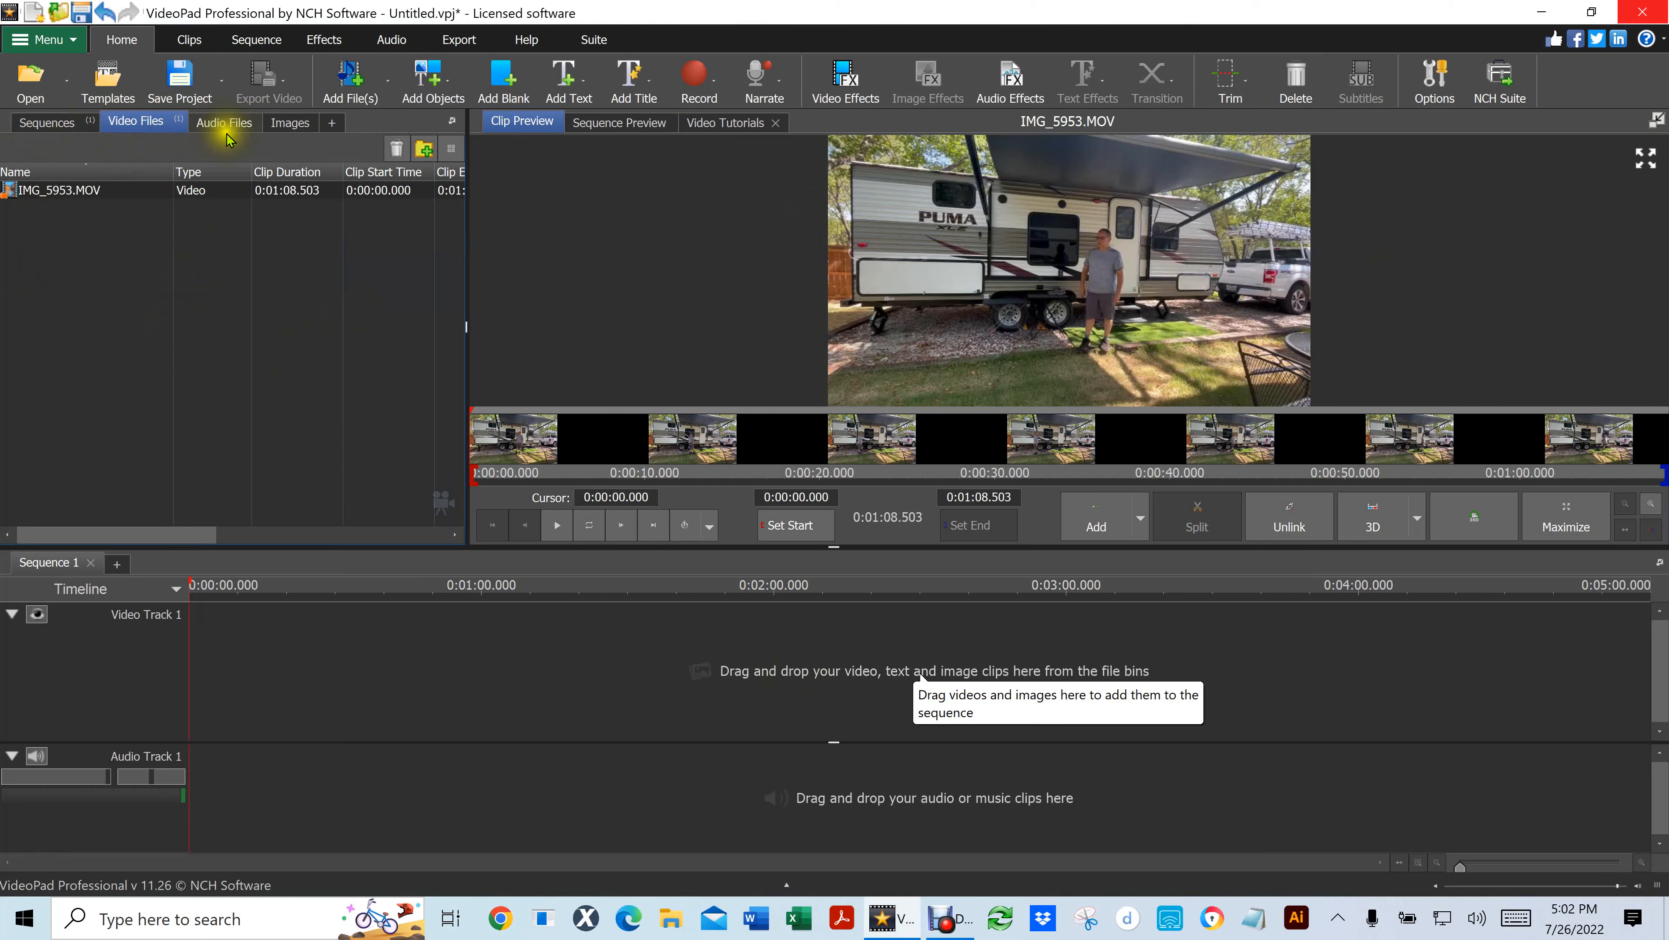
Place IMG_5953.MOV at the start of Video Track 1, preview its opening seconds and return the playhead to the beginning
left_click_drag(16, 191, 9, 194)
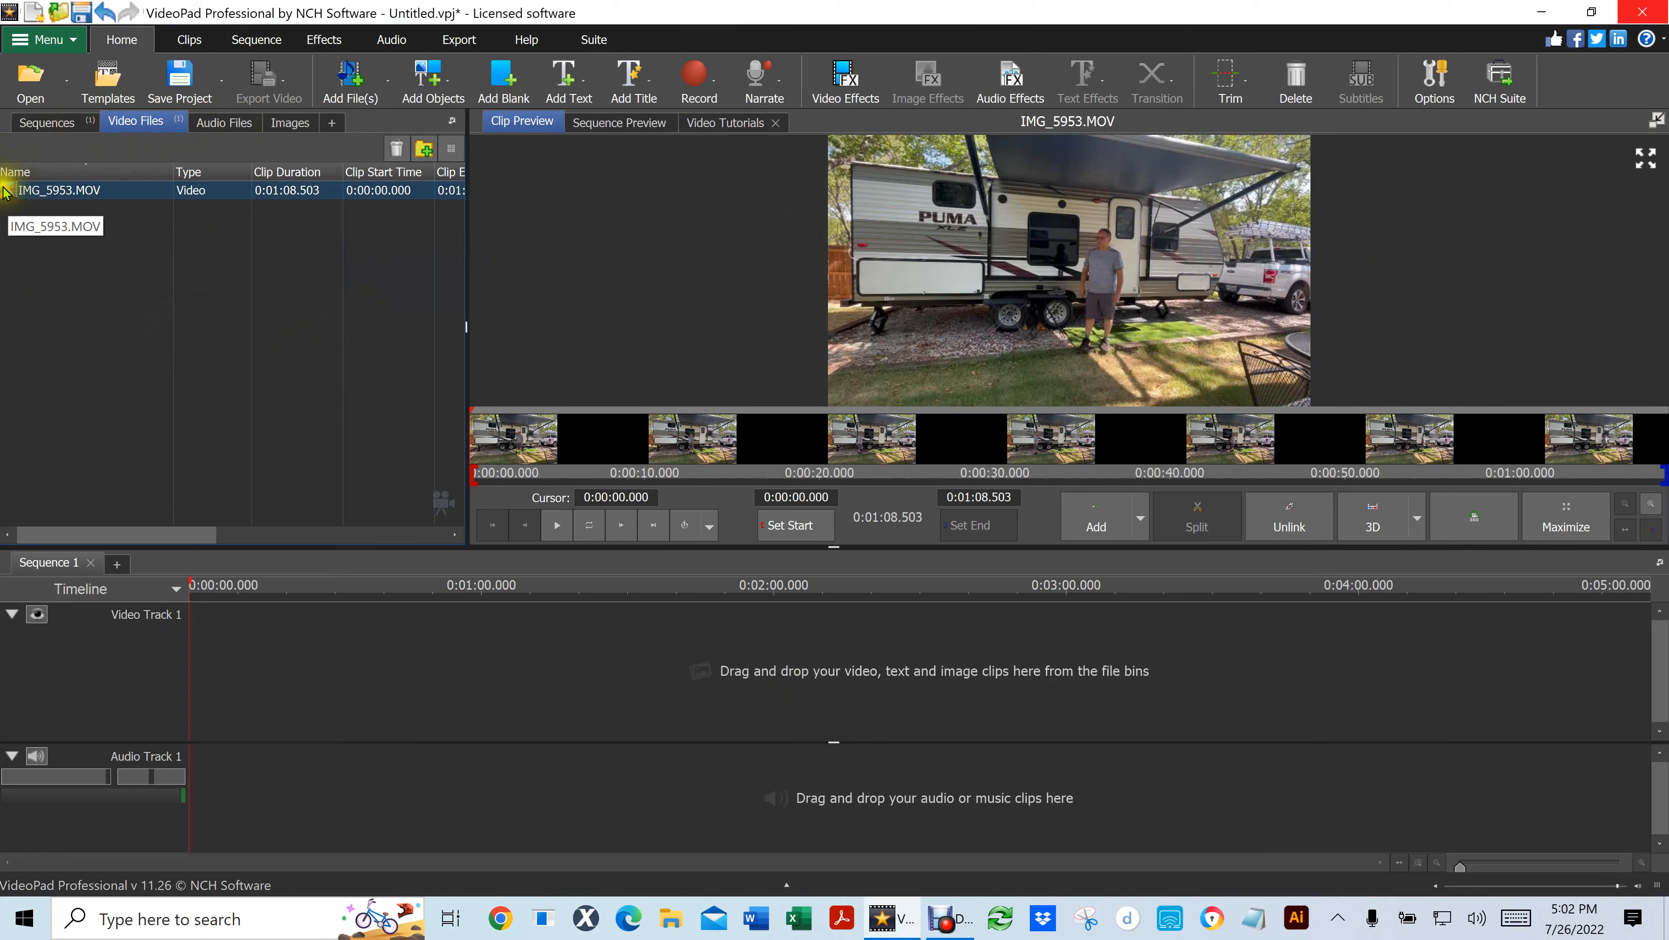
left_click_drag(9, 194, 225, 643)
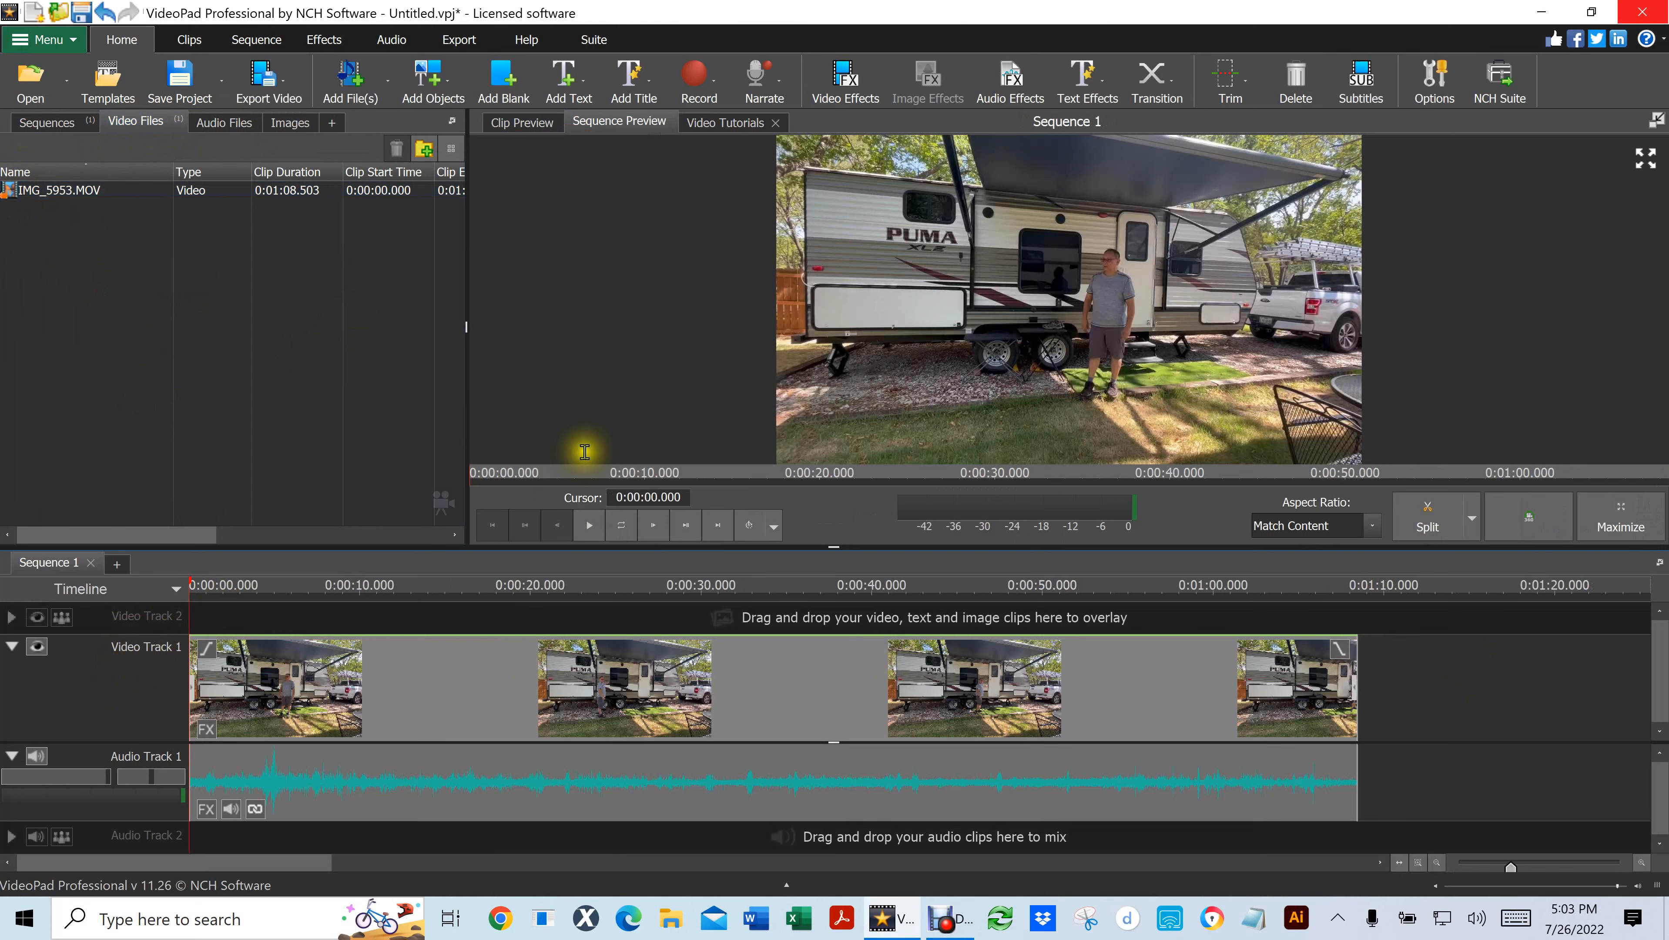
left_click(588, 525)
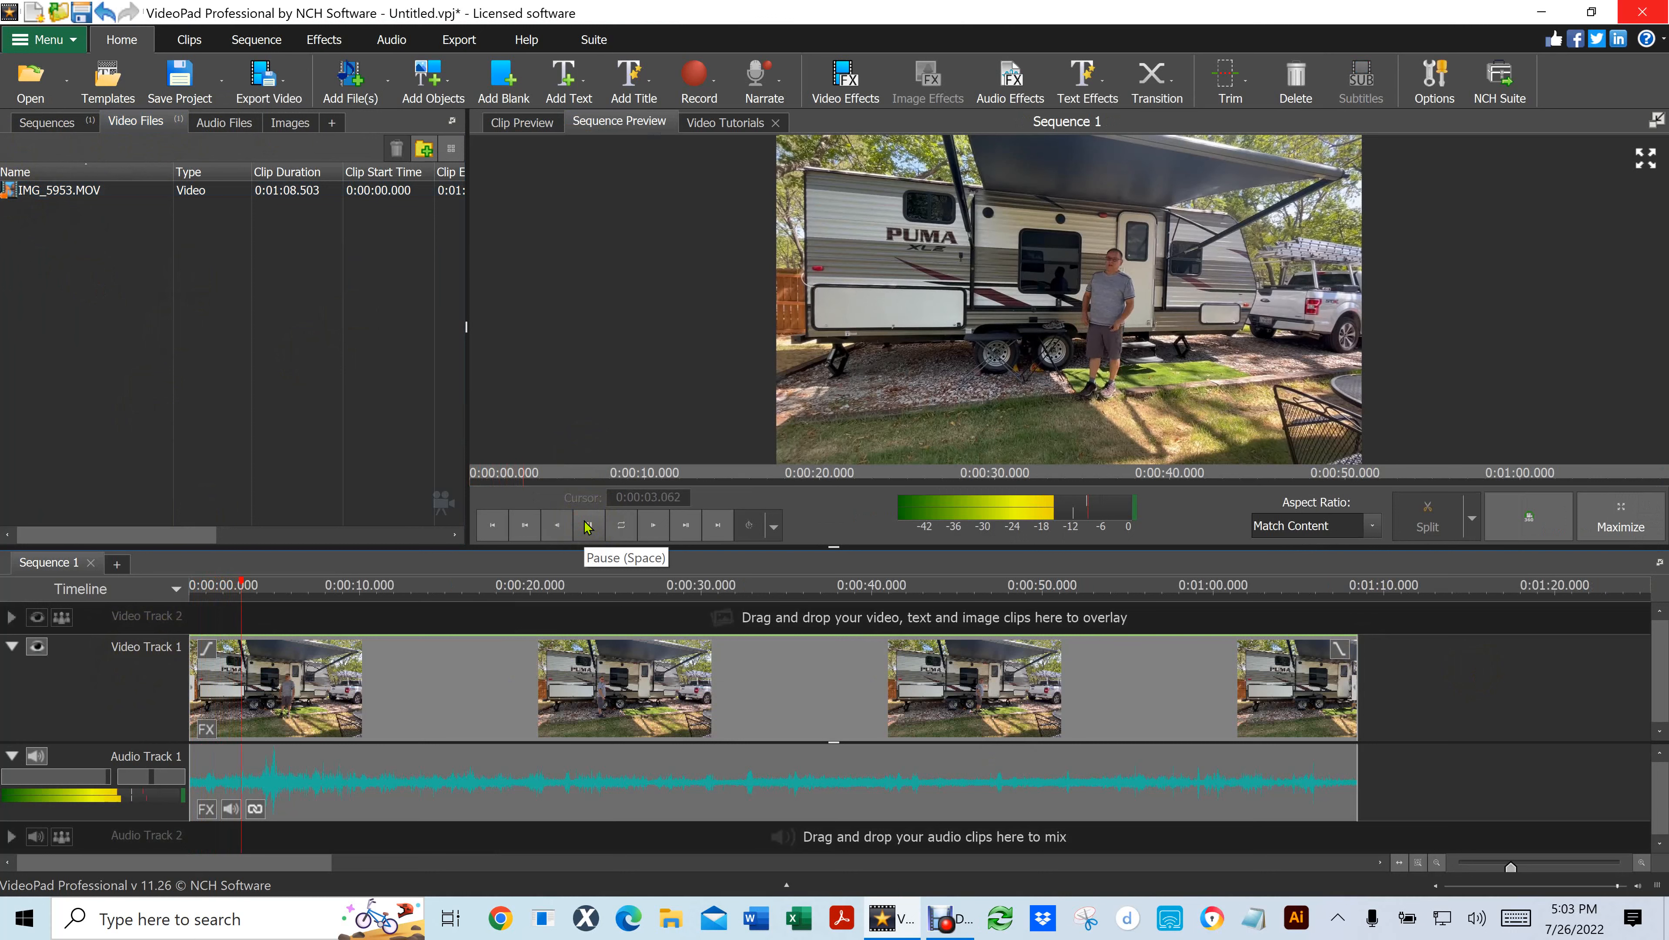
left_click(588, 525)
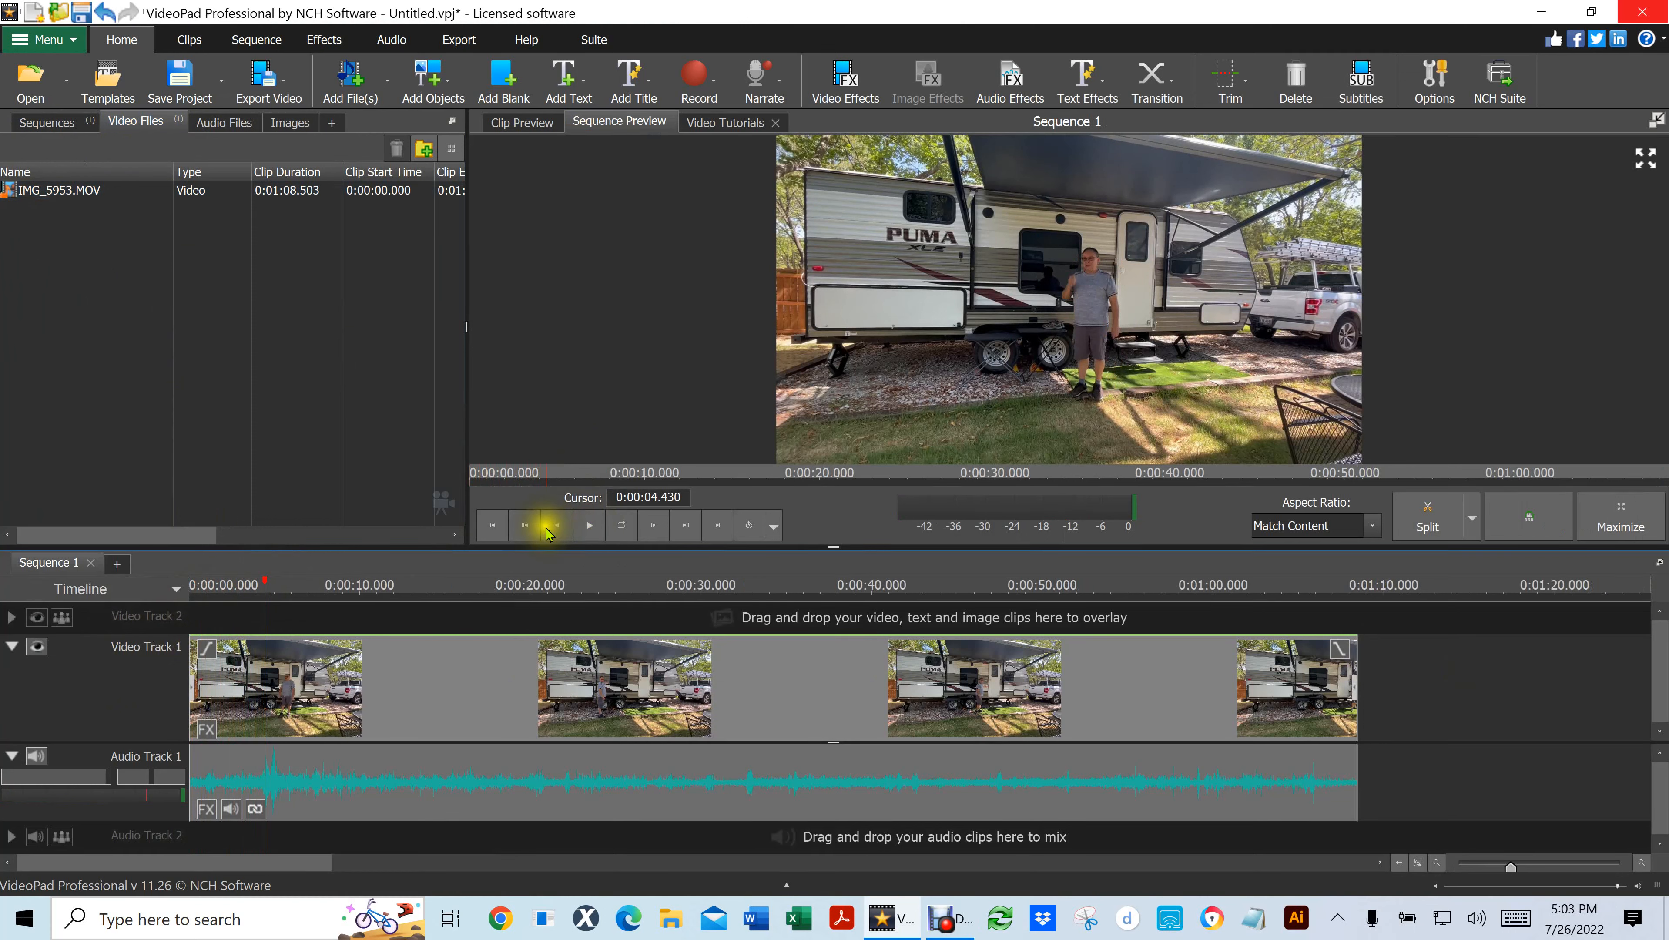
left_click(491, 523)
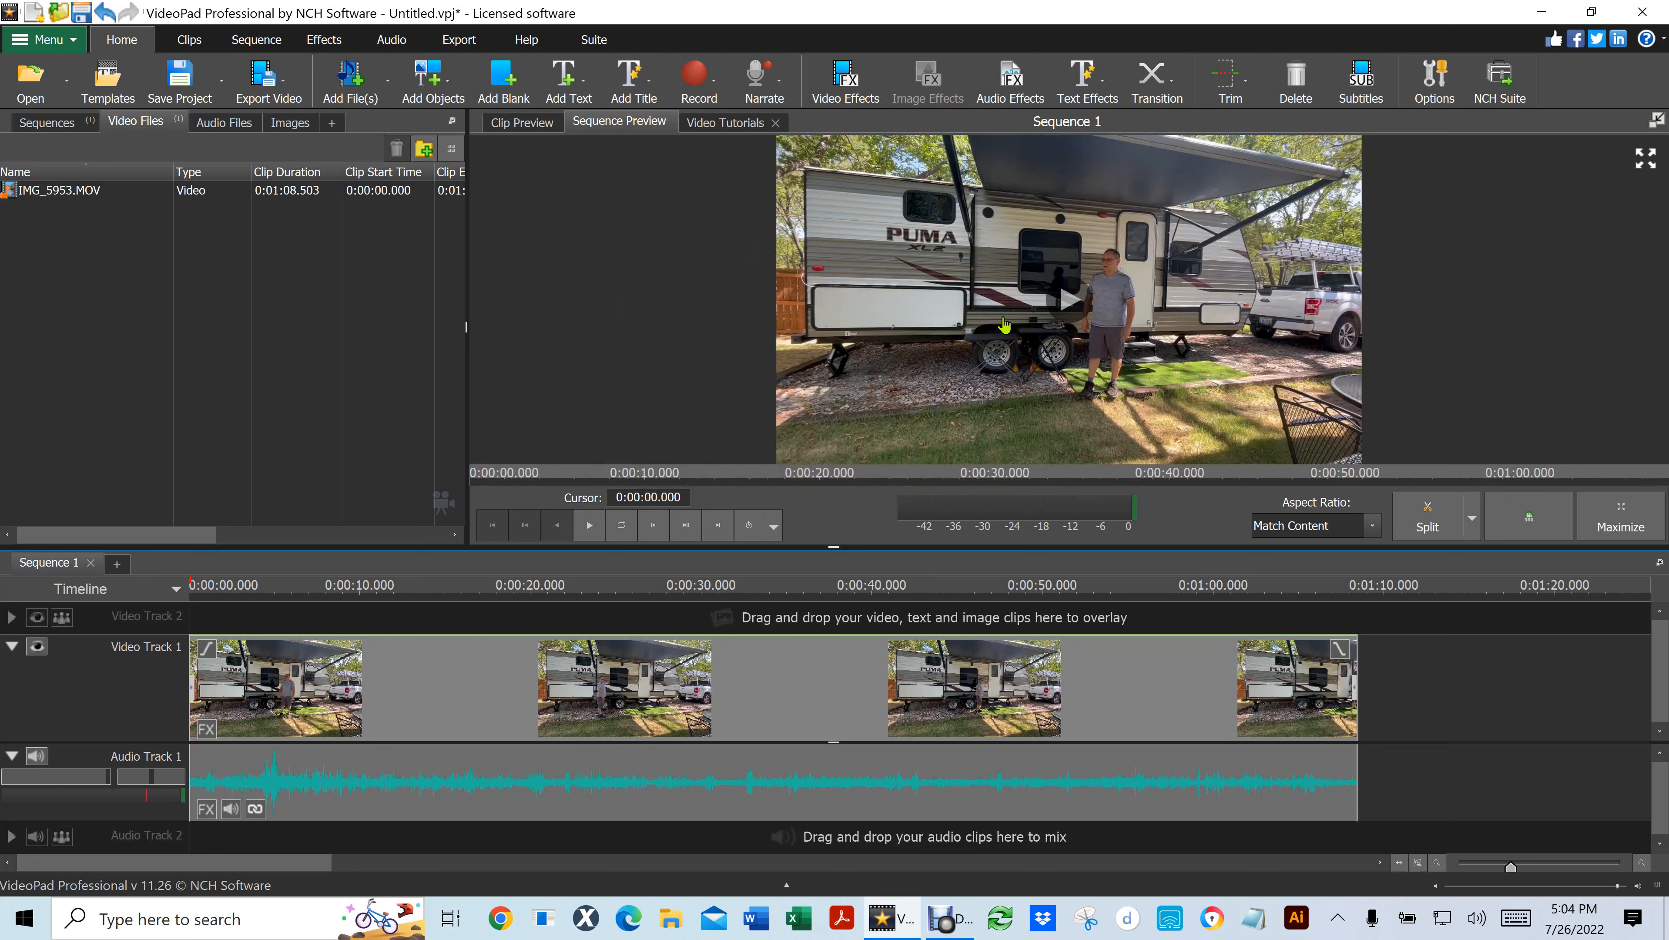
Take an HD 1080 (1920x1080) snapshot of the sequence's first frame
right_click(928, 371)
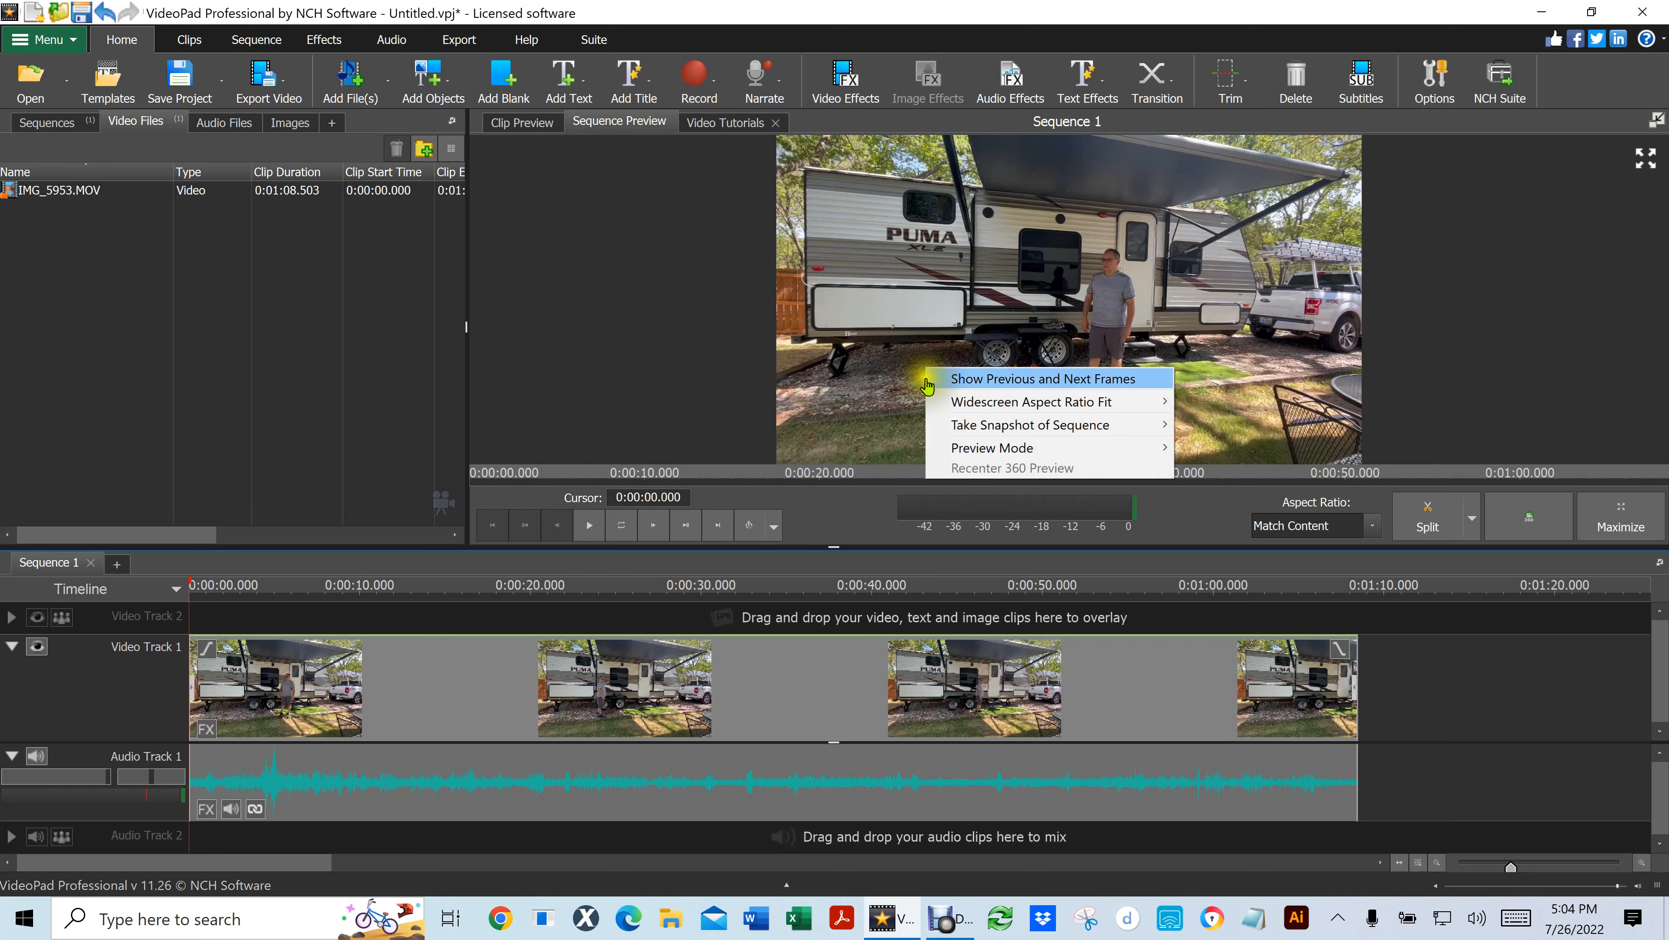
mouse_move(991, 426)
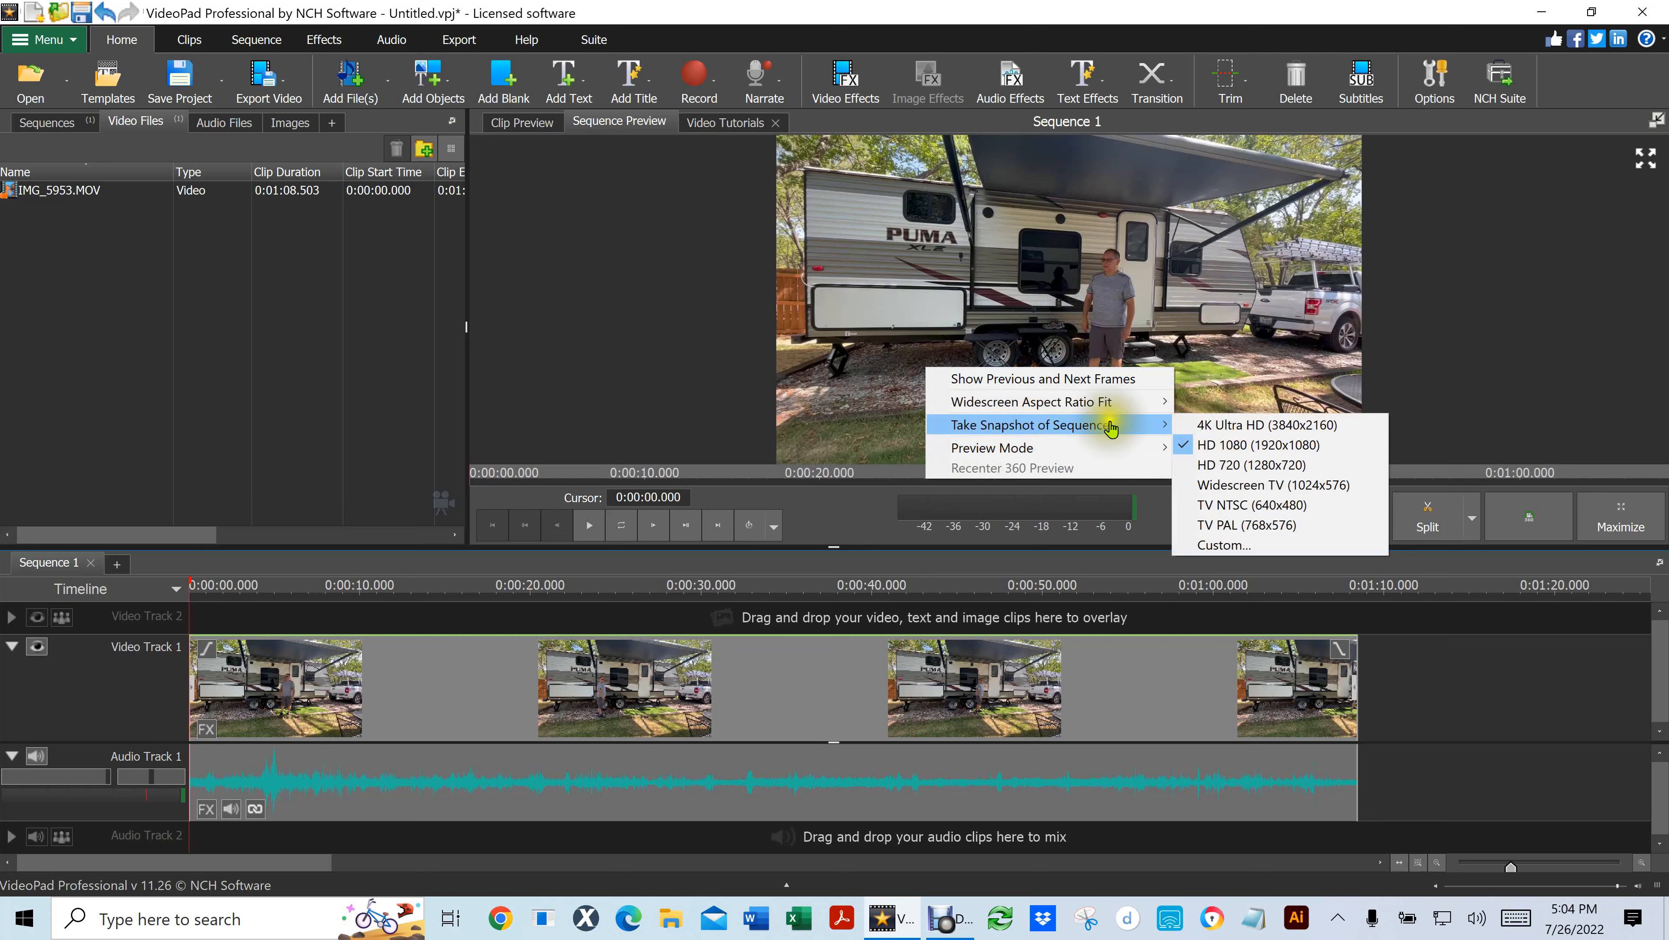
left_click(1223, 450)
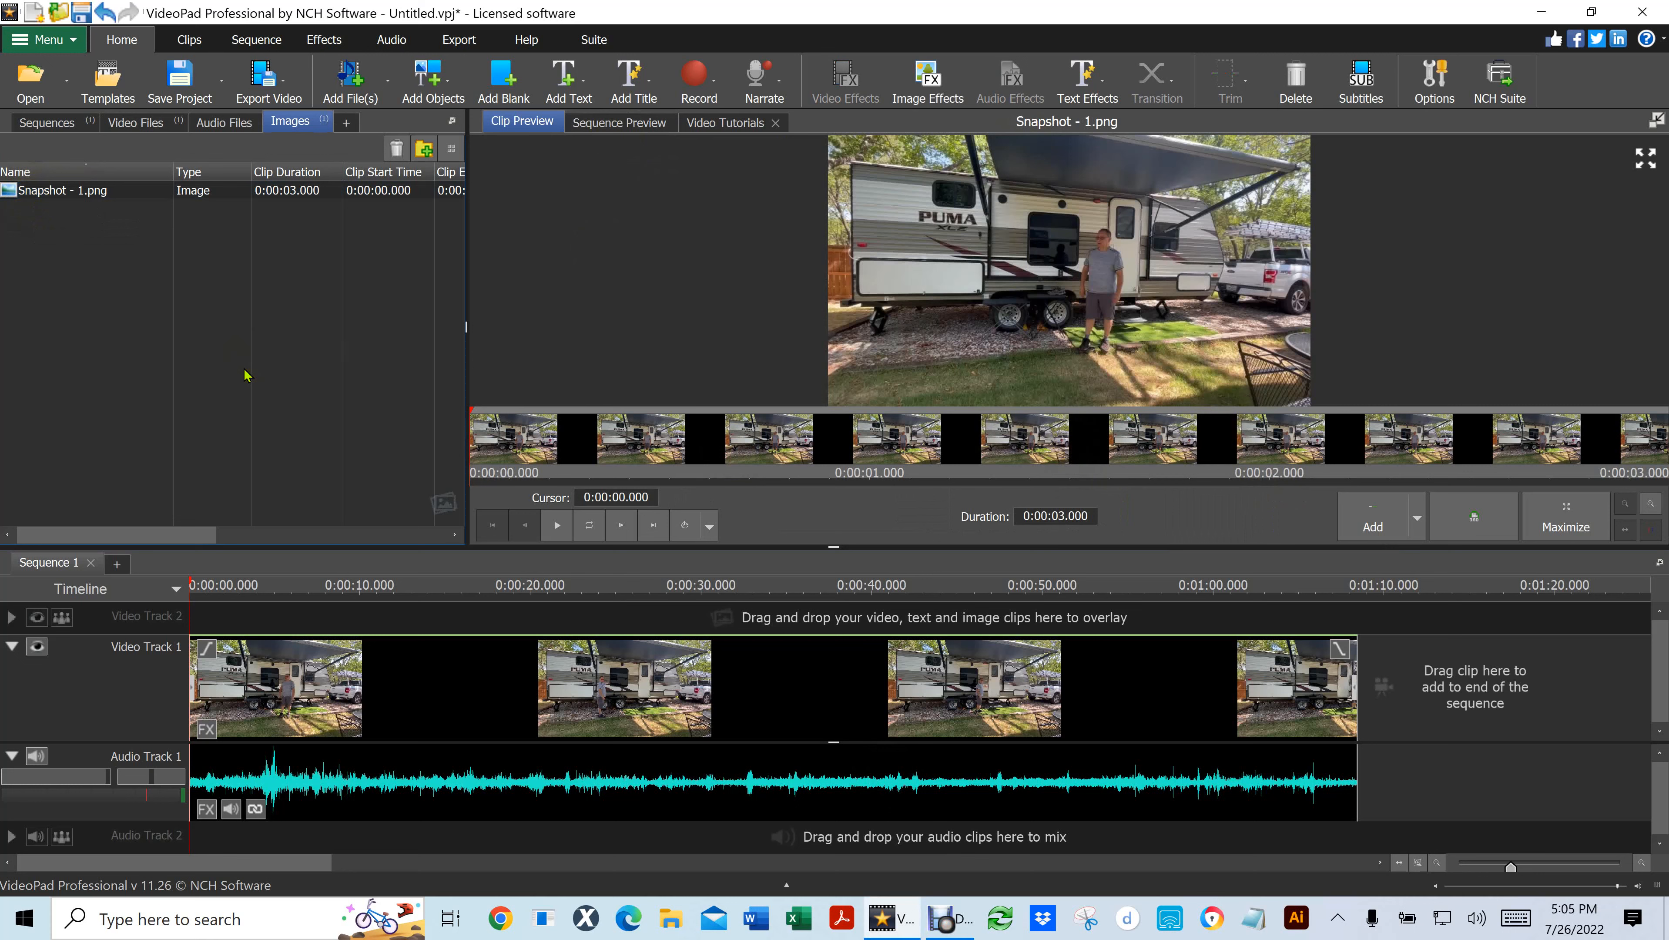
Show the file location of Snapshot - 1.png on disk and return to the video project
right_click(48, 192)
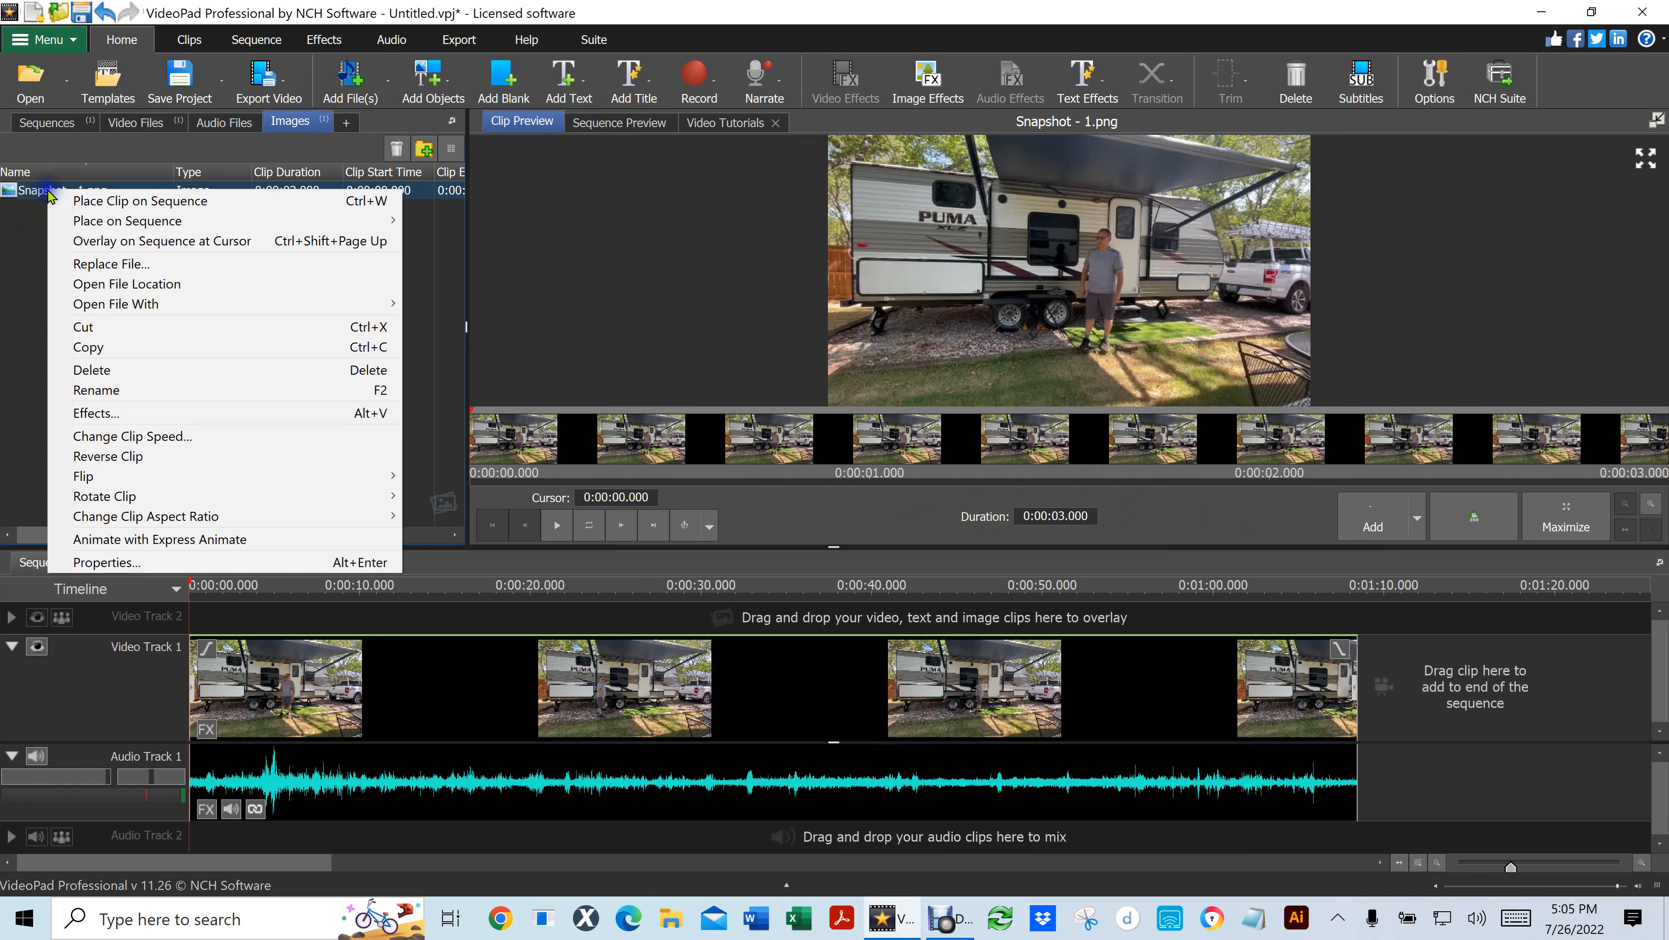
left_click(118, 285)
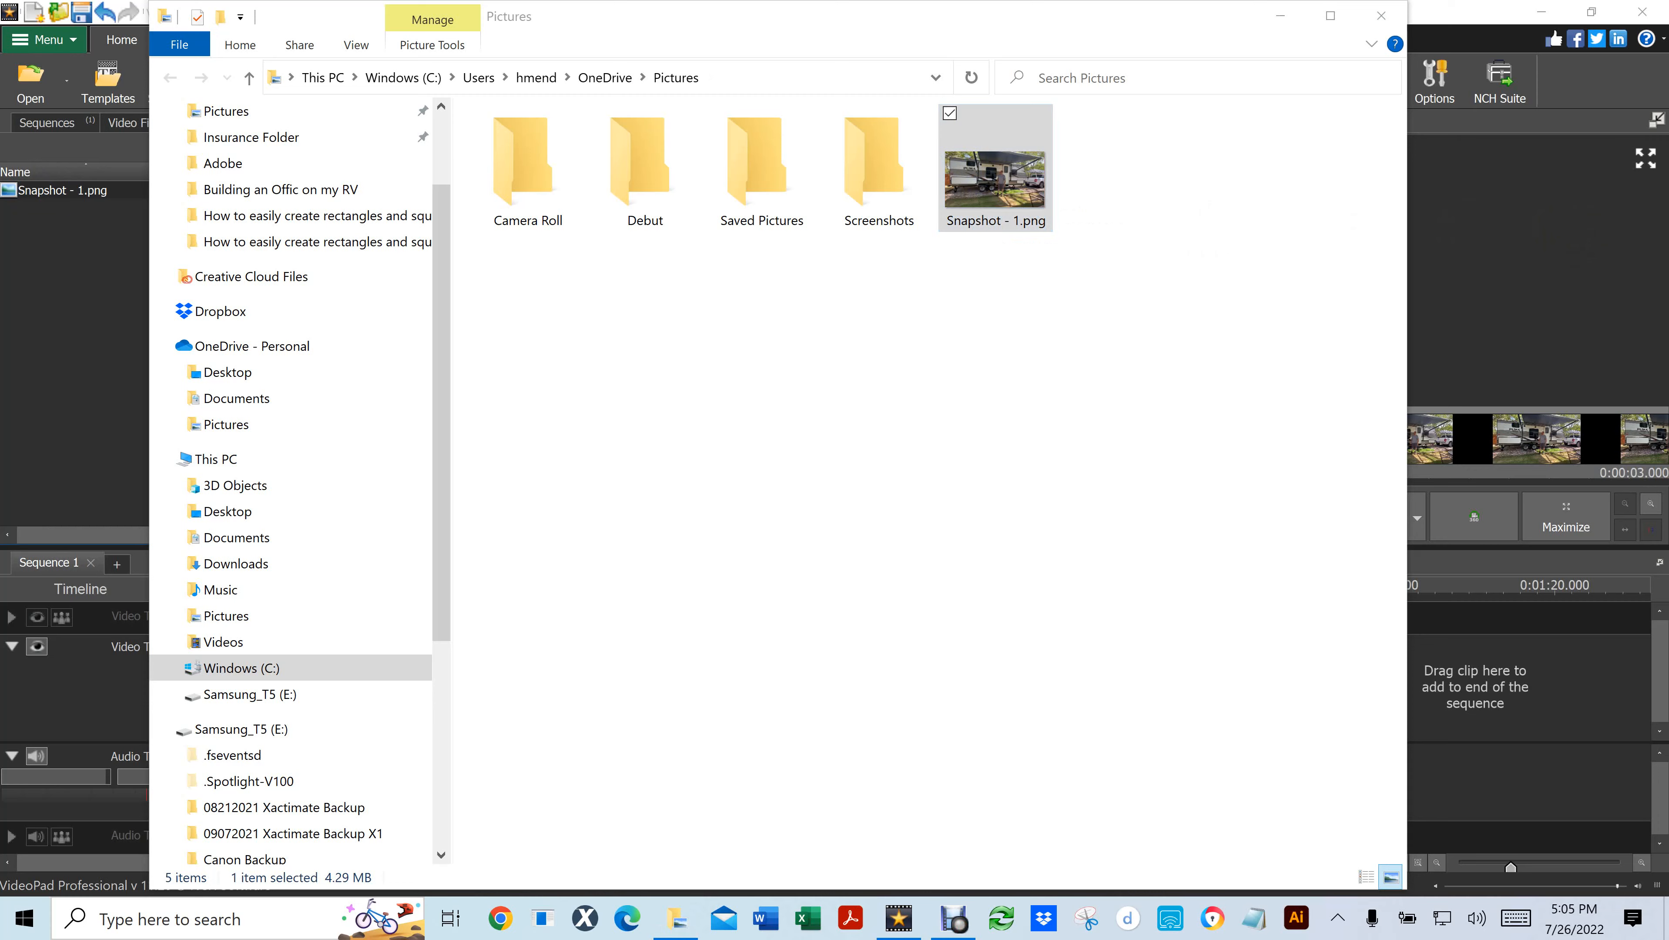
left_click(1606, 259)
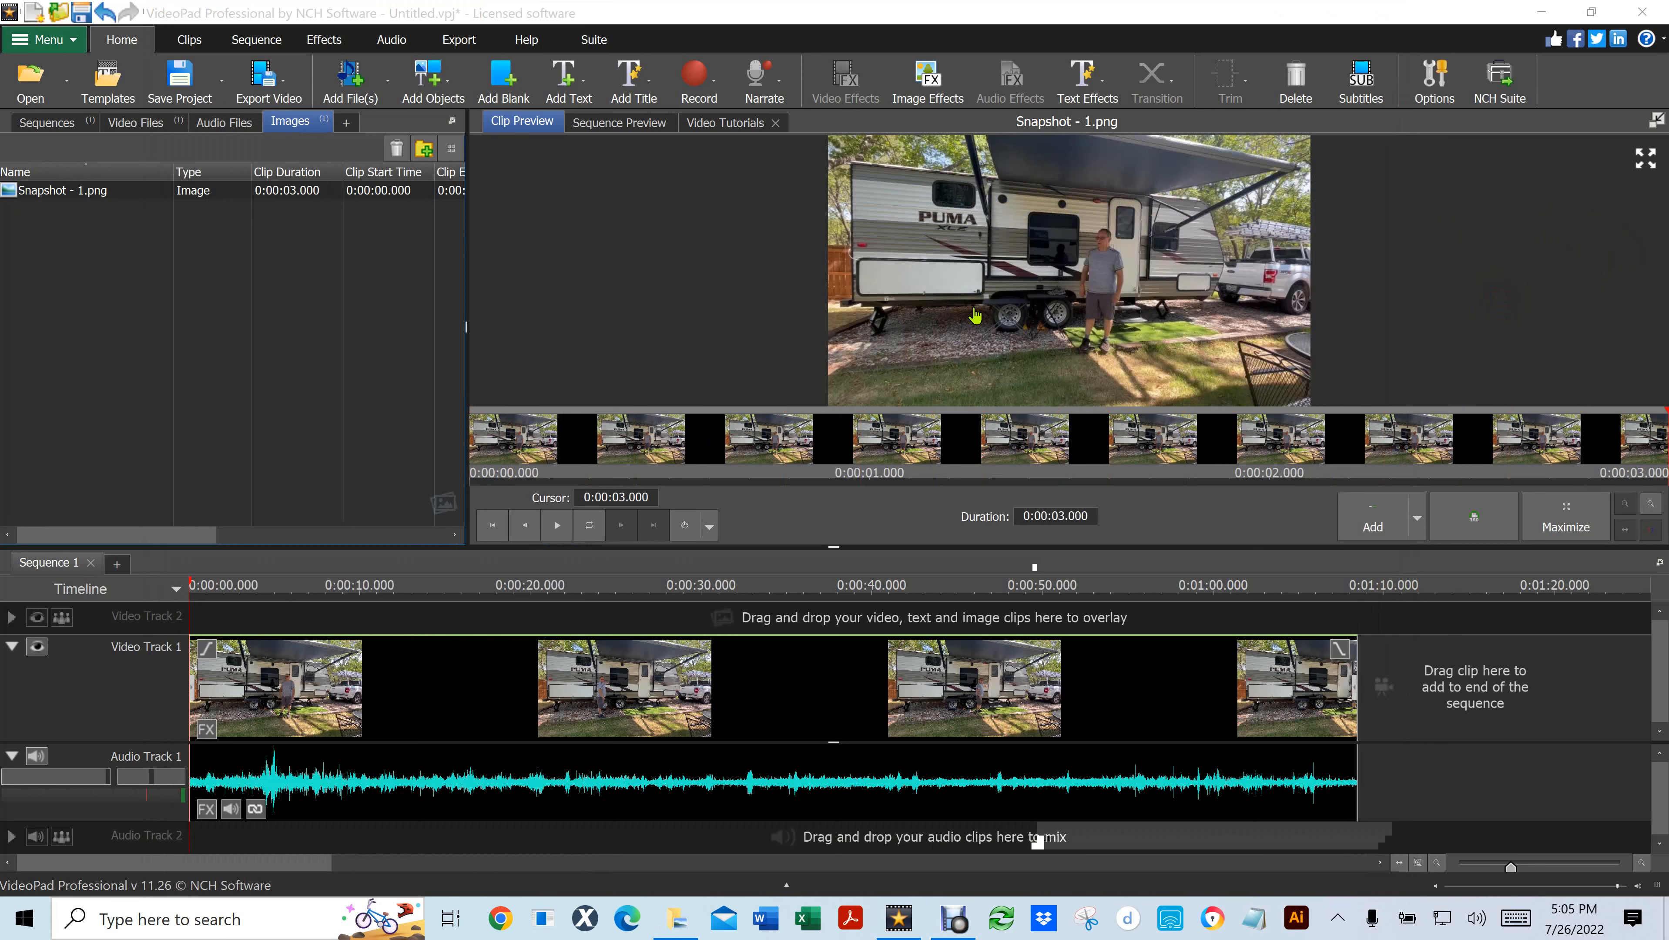
Save the project to the Desktop as "How to easily create rectangles and squares.vpj"
left_click(175, 78)
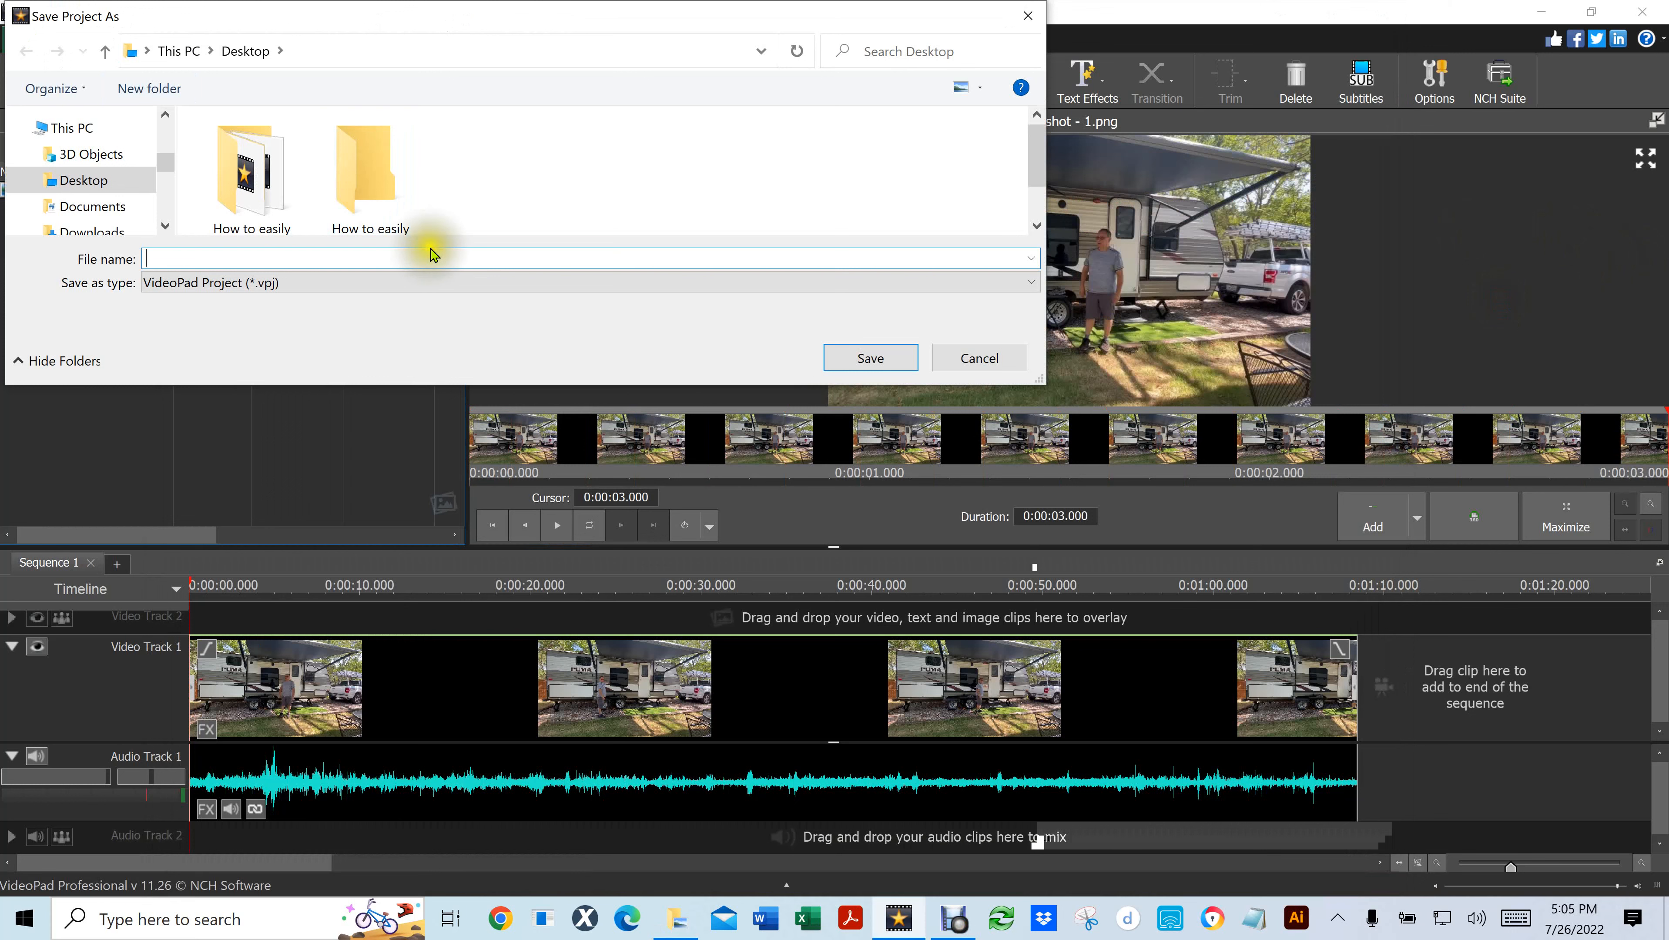
type("How to easily create rectangles and squares on an object in VideoPad and online Illustrator")
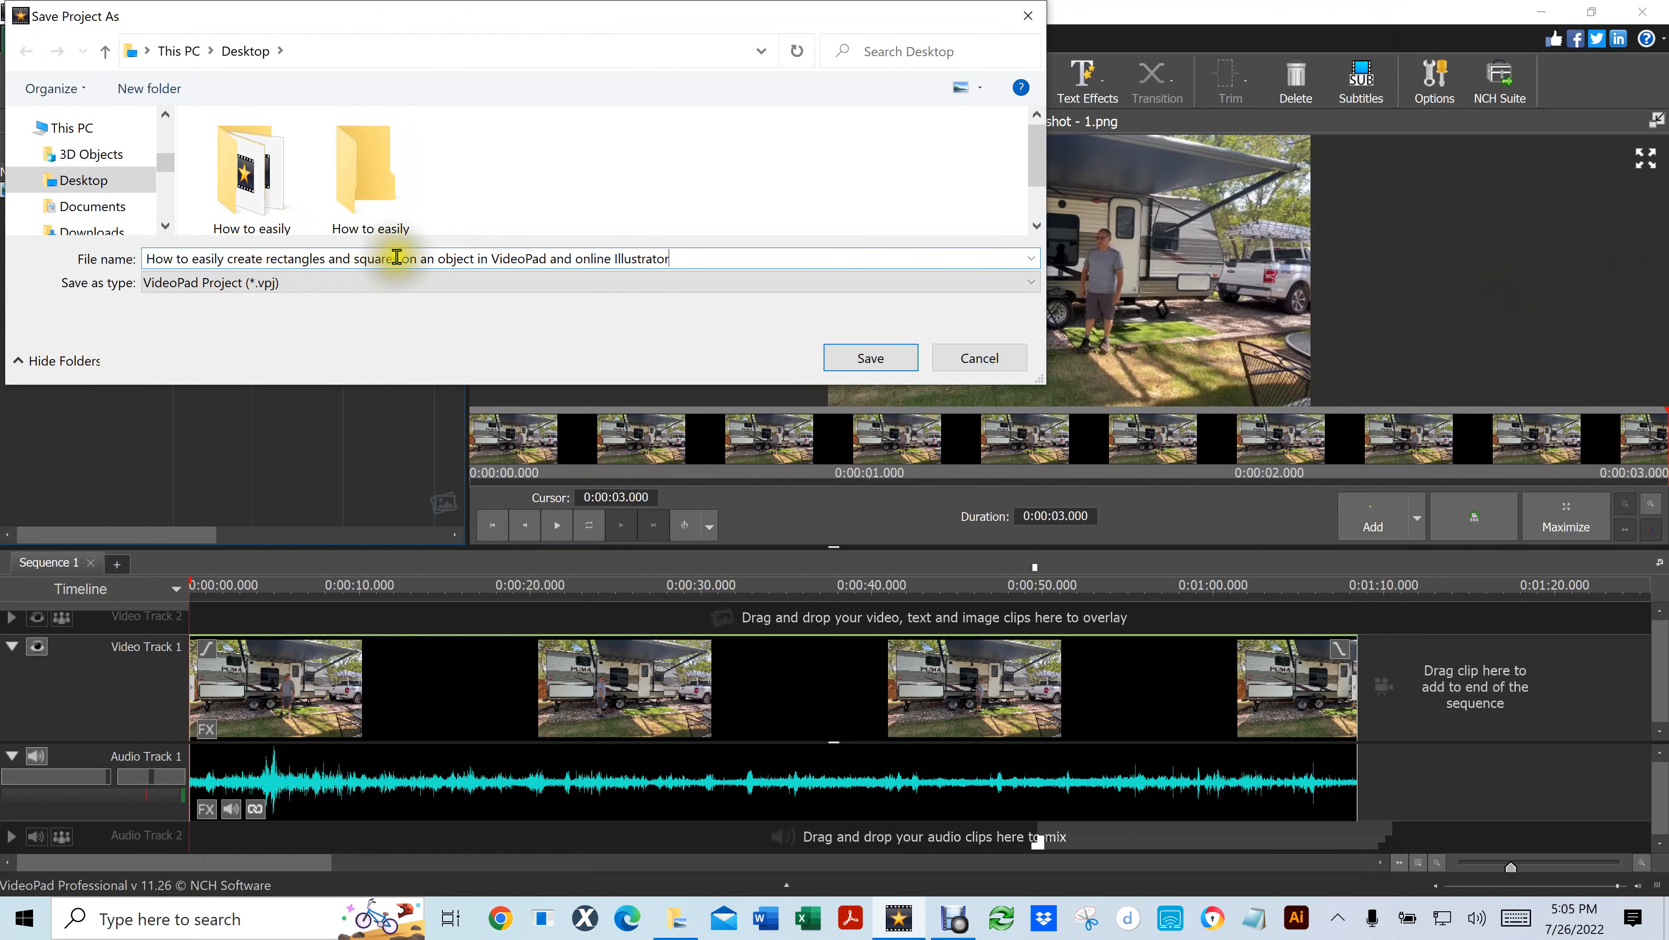
left_click_drag(399, 258, 671, 260)
key("BackSpace")
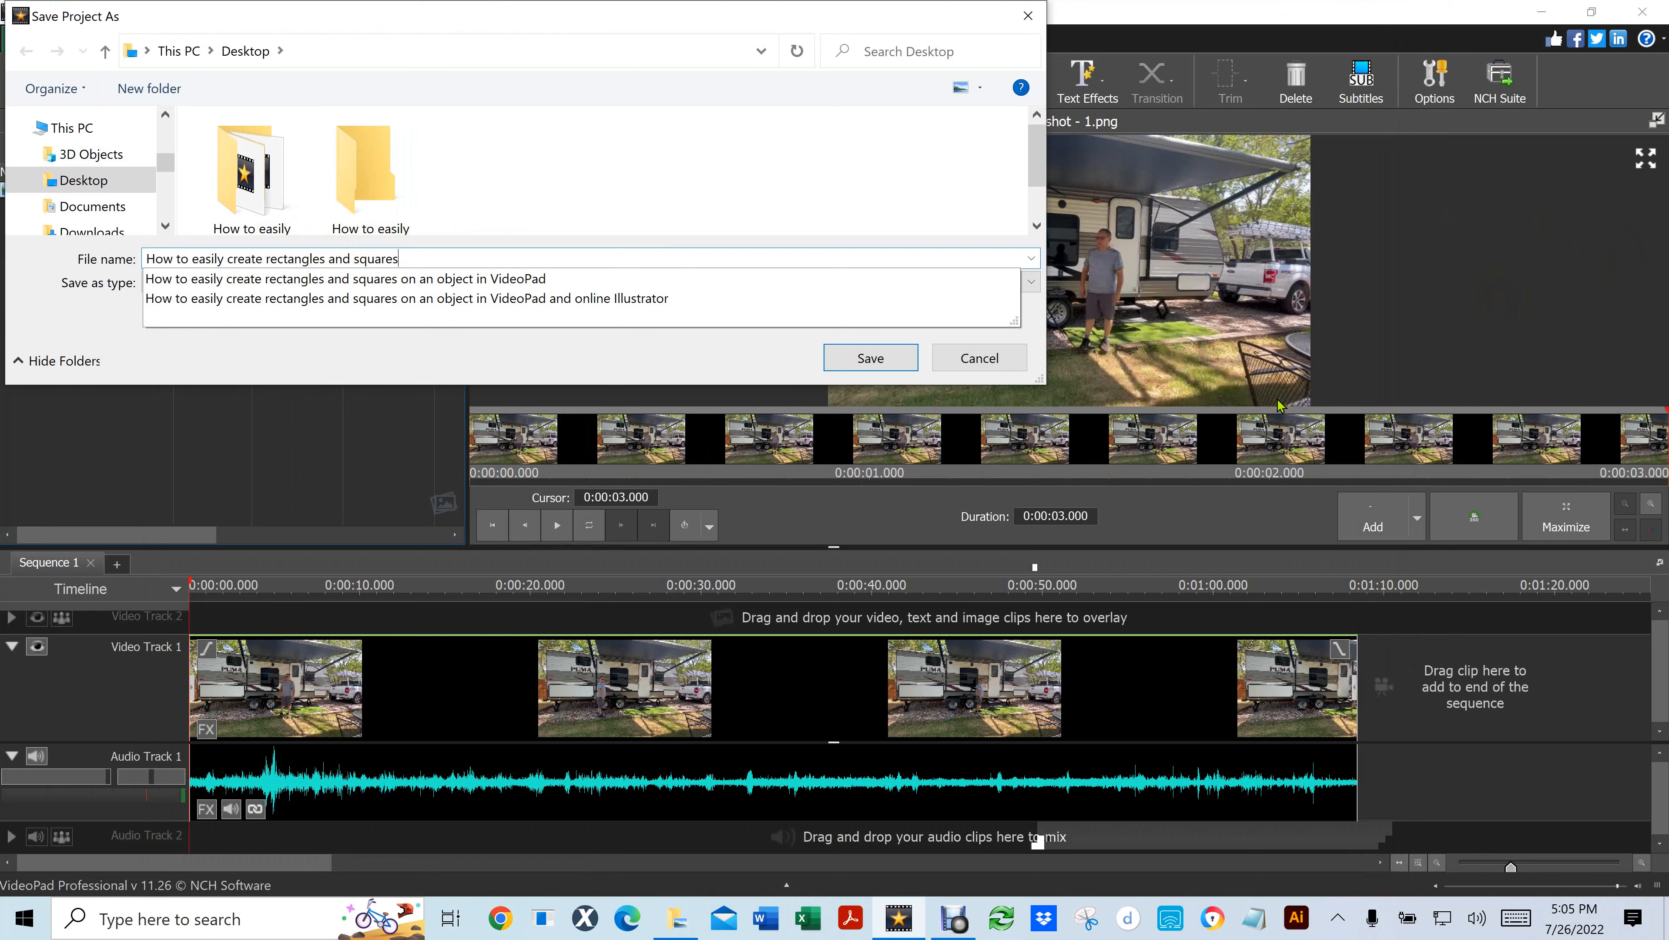
type(".")
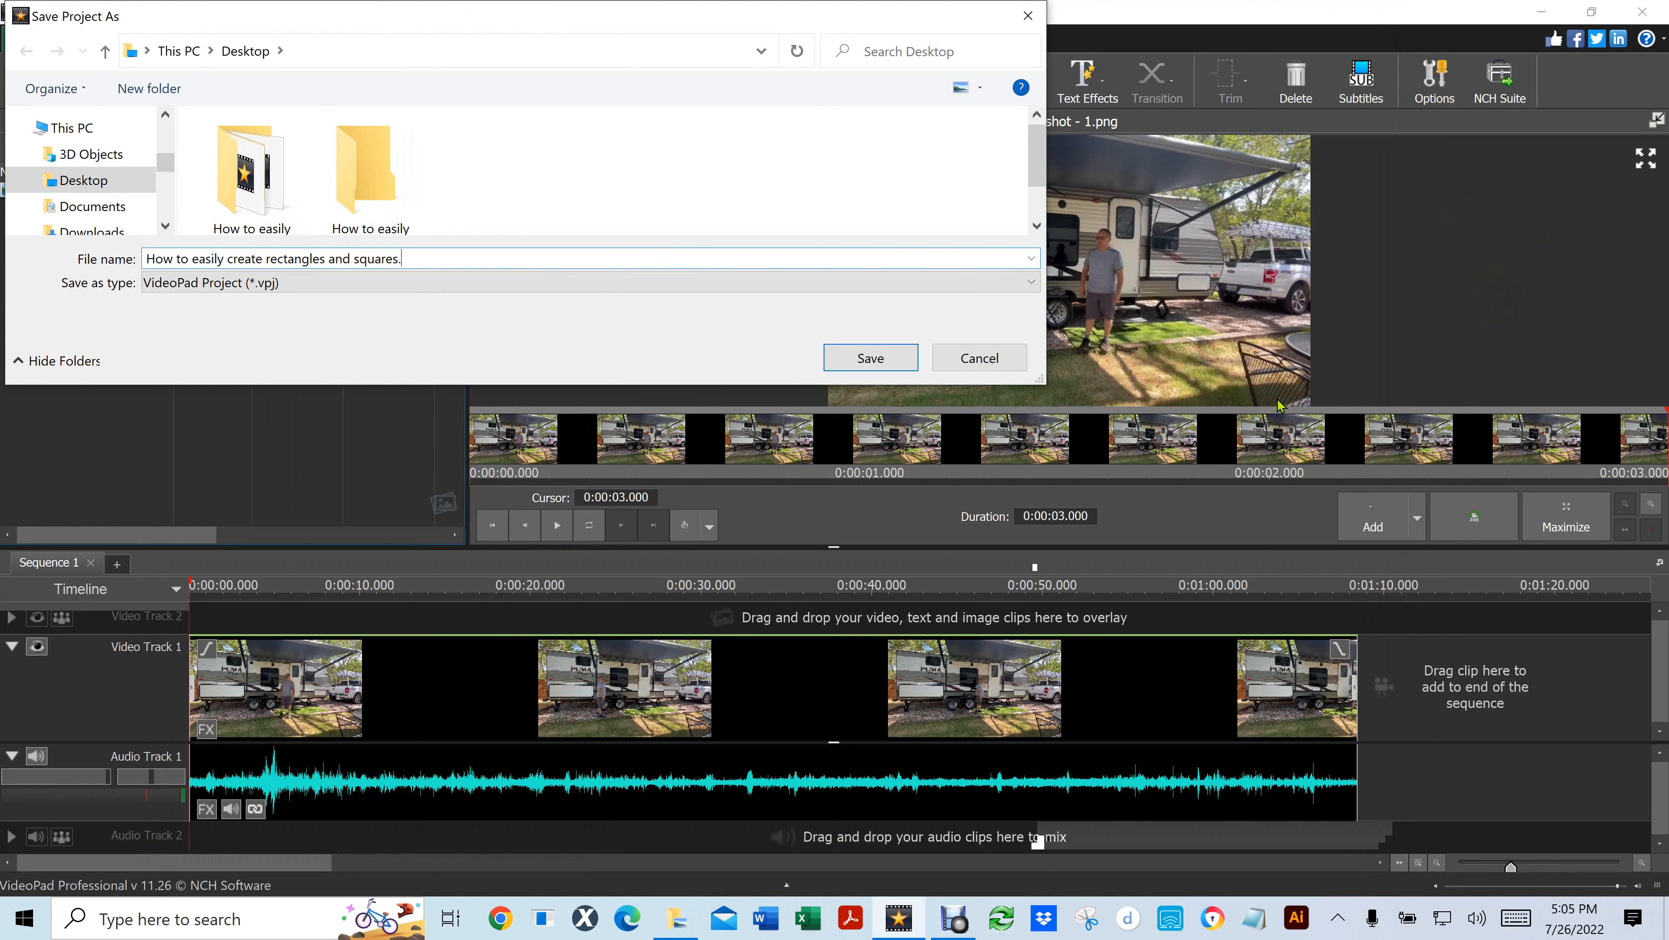
type("vpj")
left_click(84, 181)
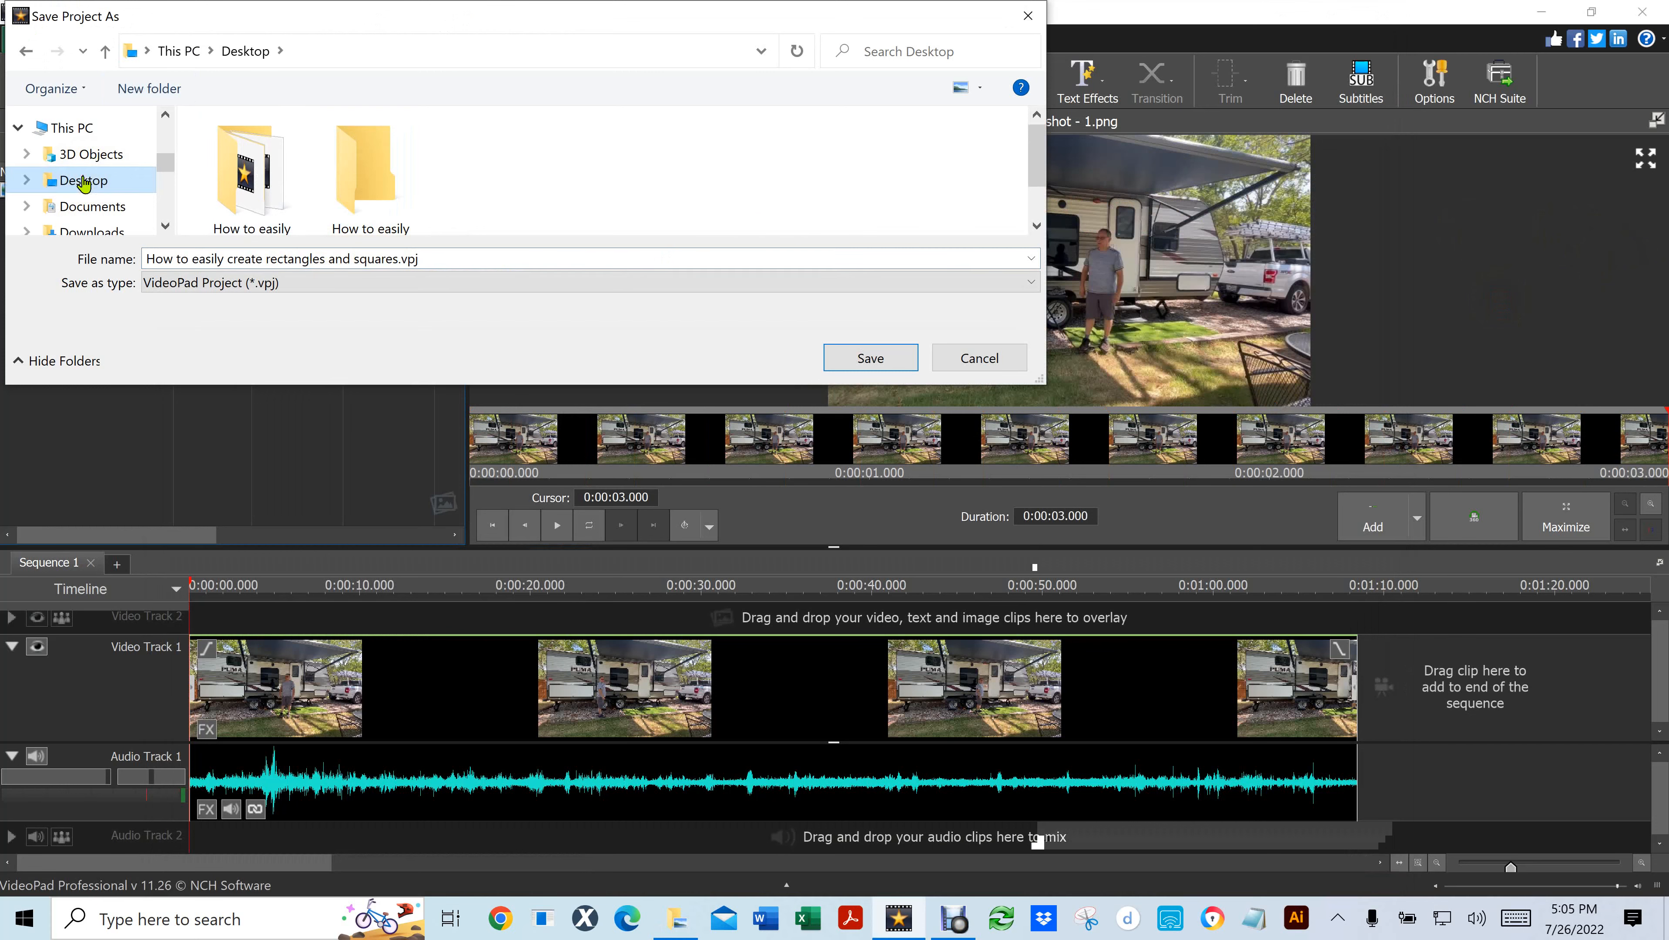
left_click(868, 357)
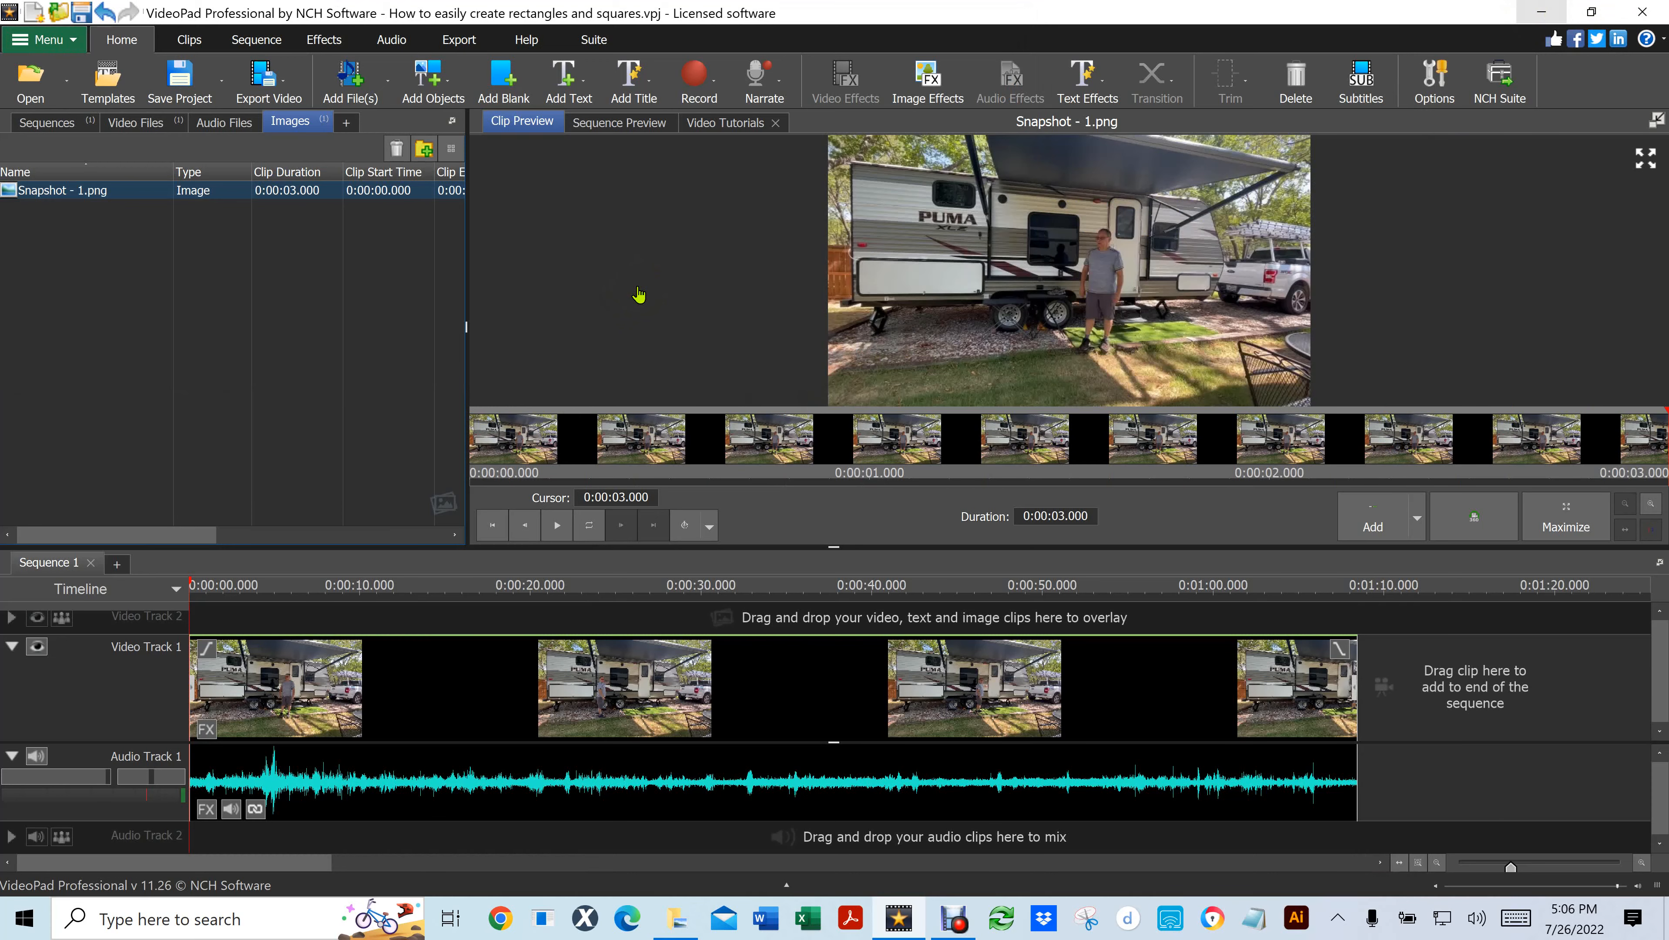
Check the Desktop folder in File Explorer for the saved project file, then close that window
key("super+e")
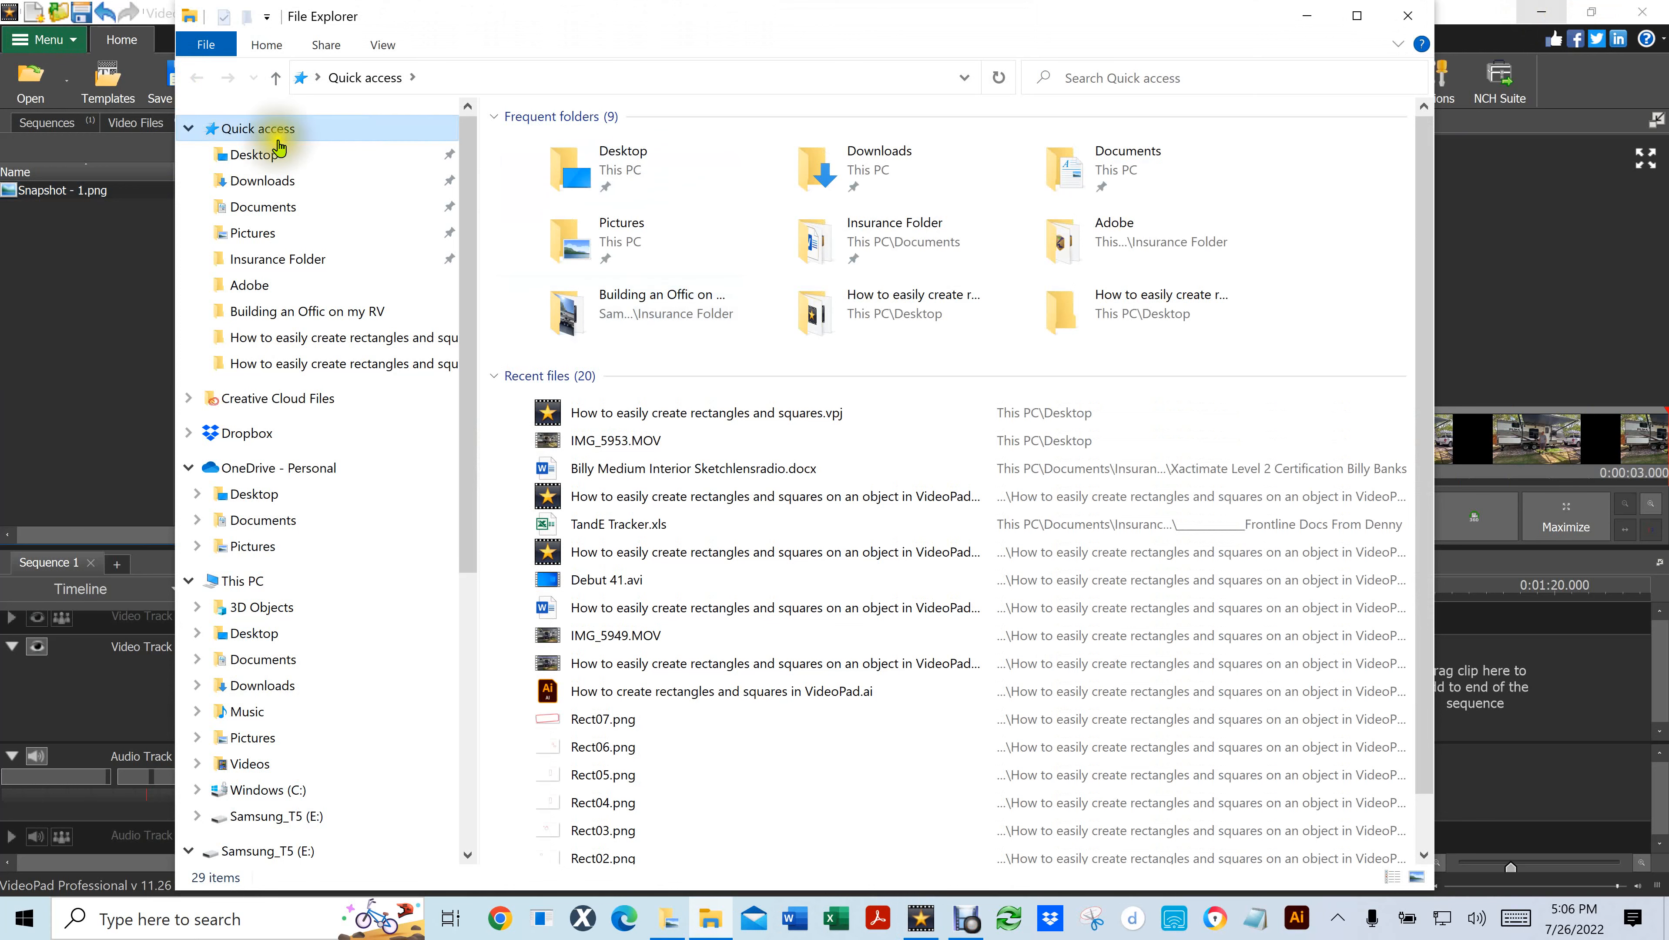
left_click(248, 156)
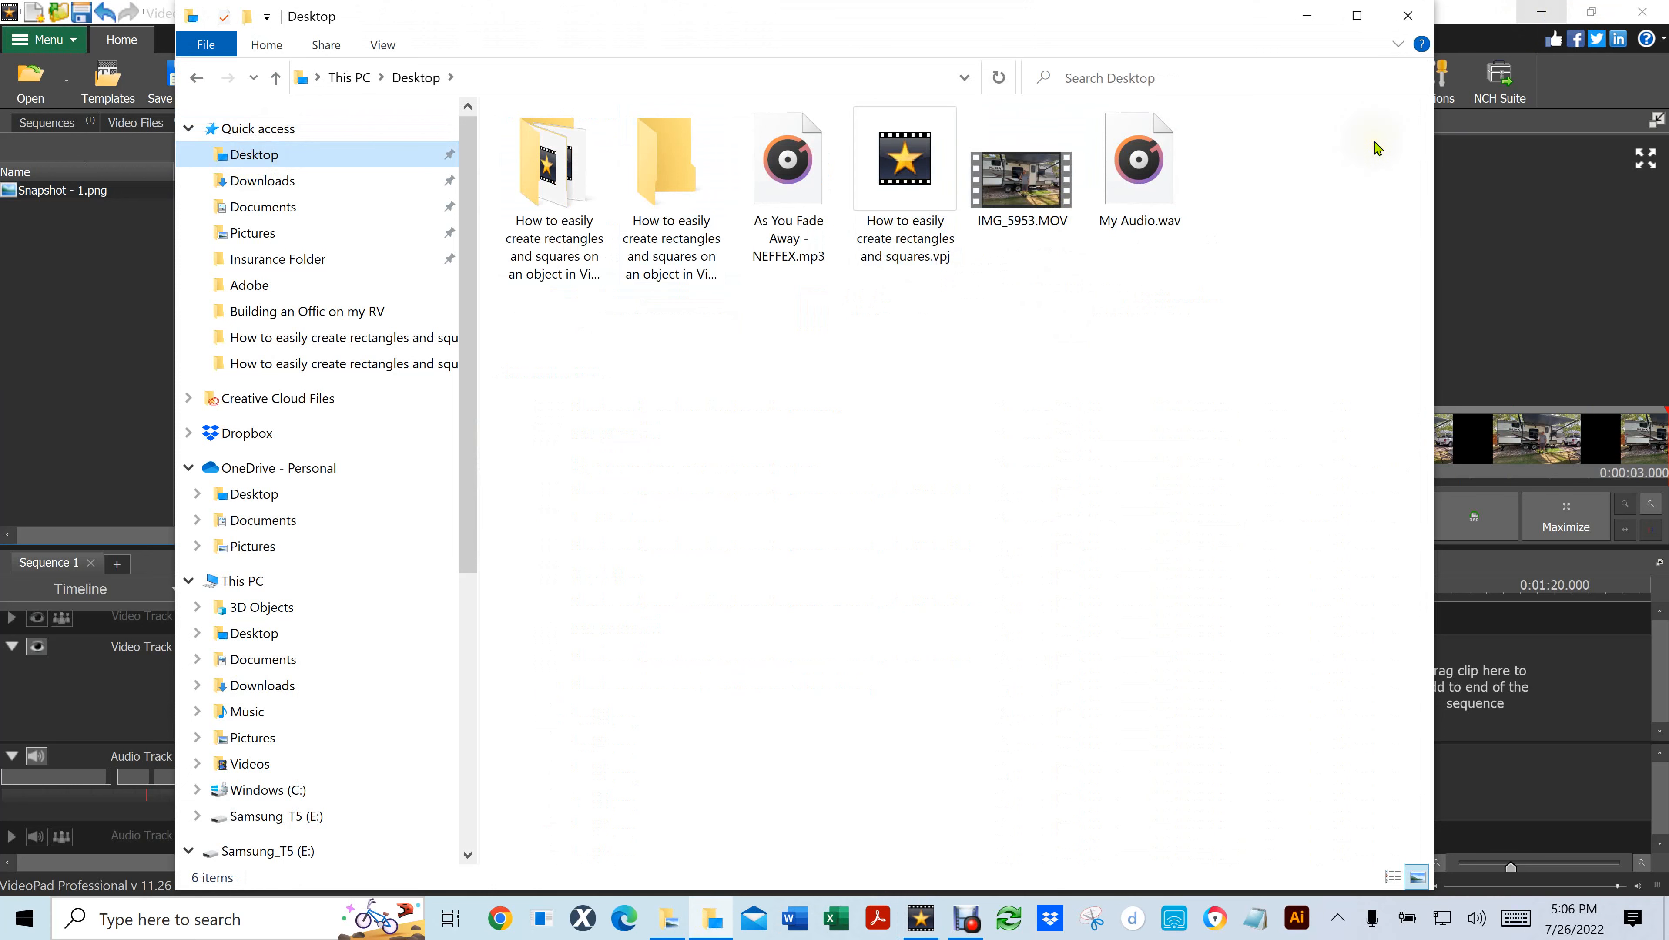
left_click(1407, 18)
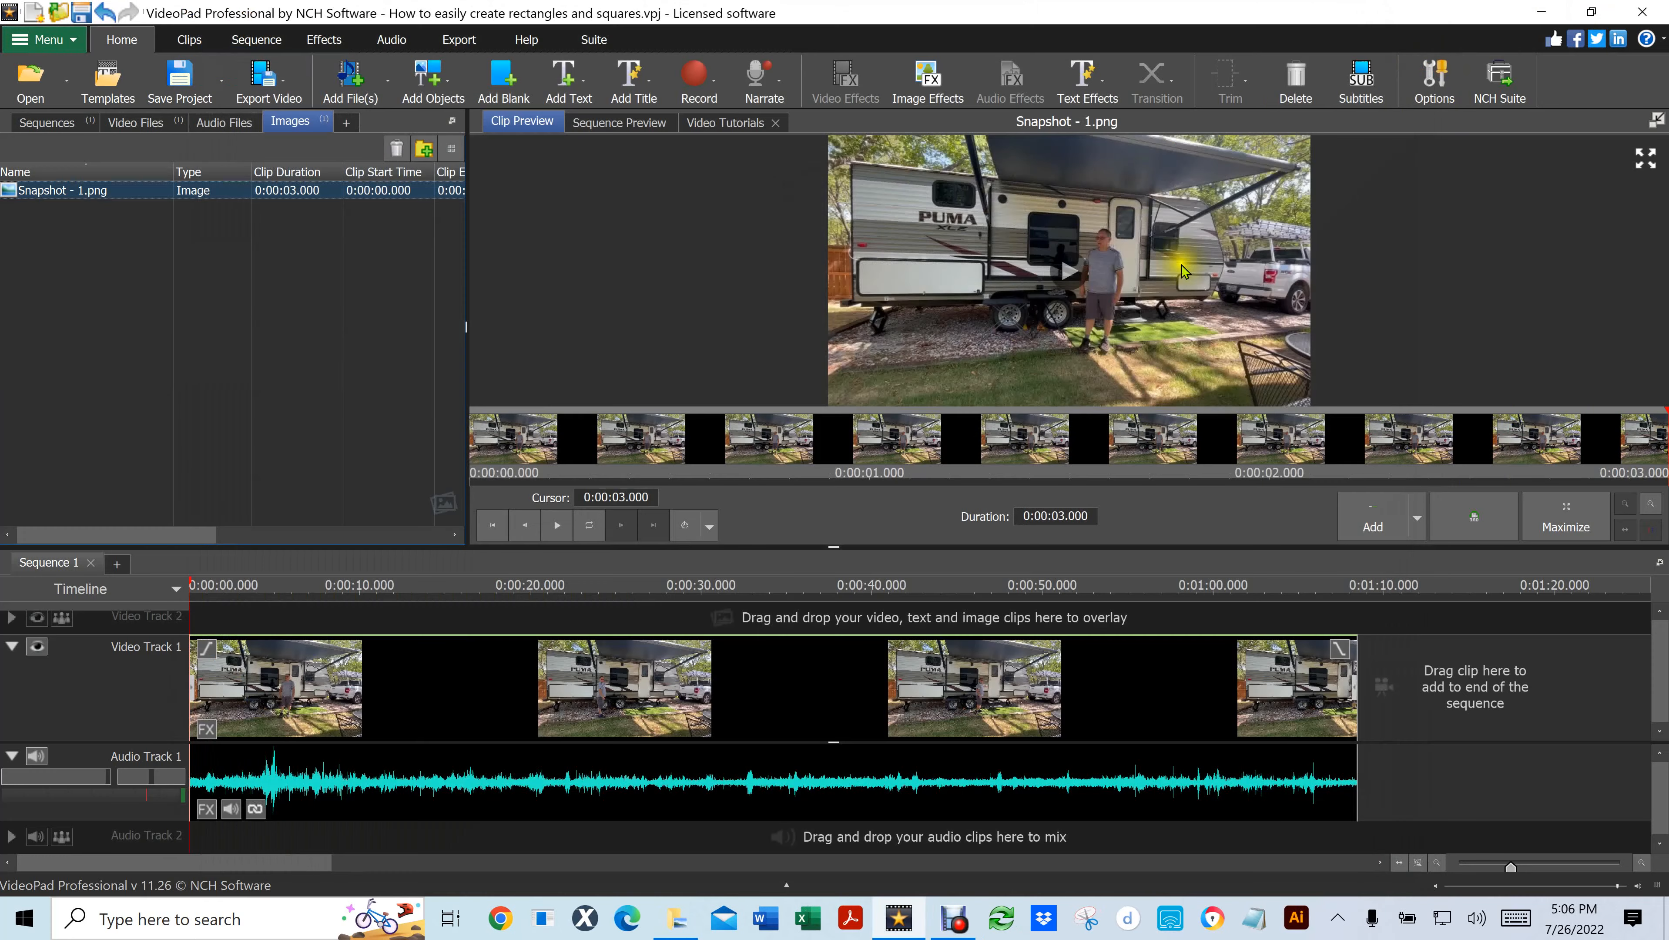
Close VideoPad, move Snapshot - 1.png from the Pictures folder to the desktop and close the folder window
left_click(674, 922)
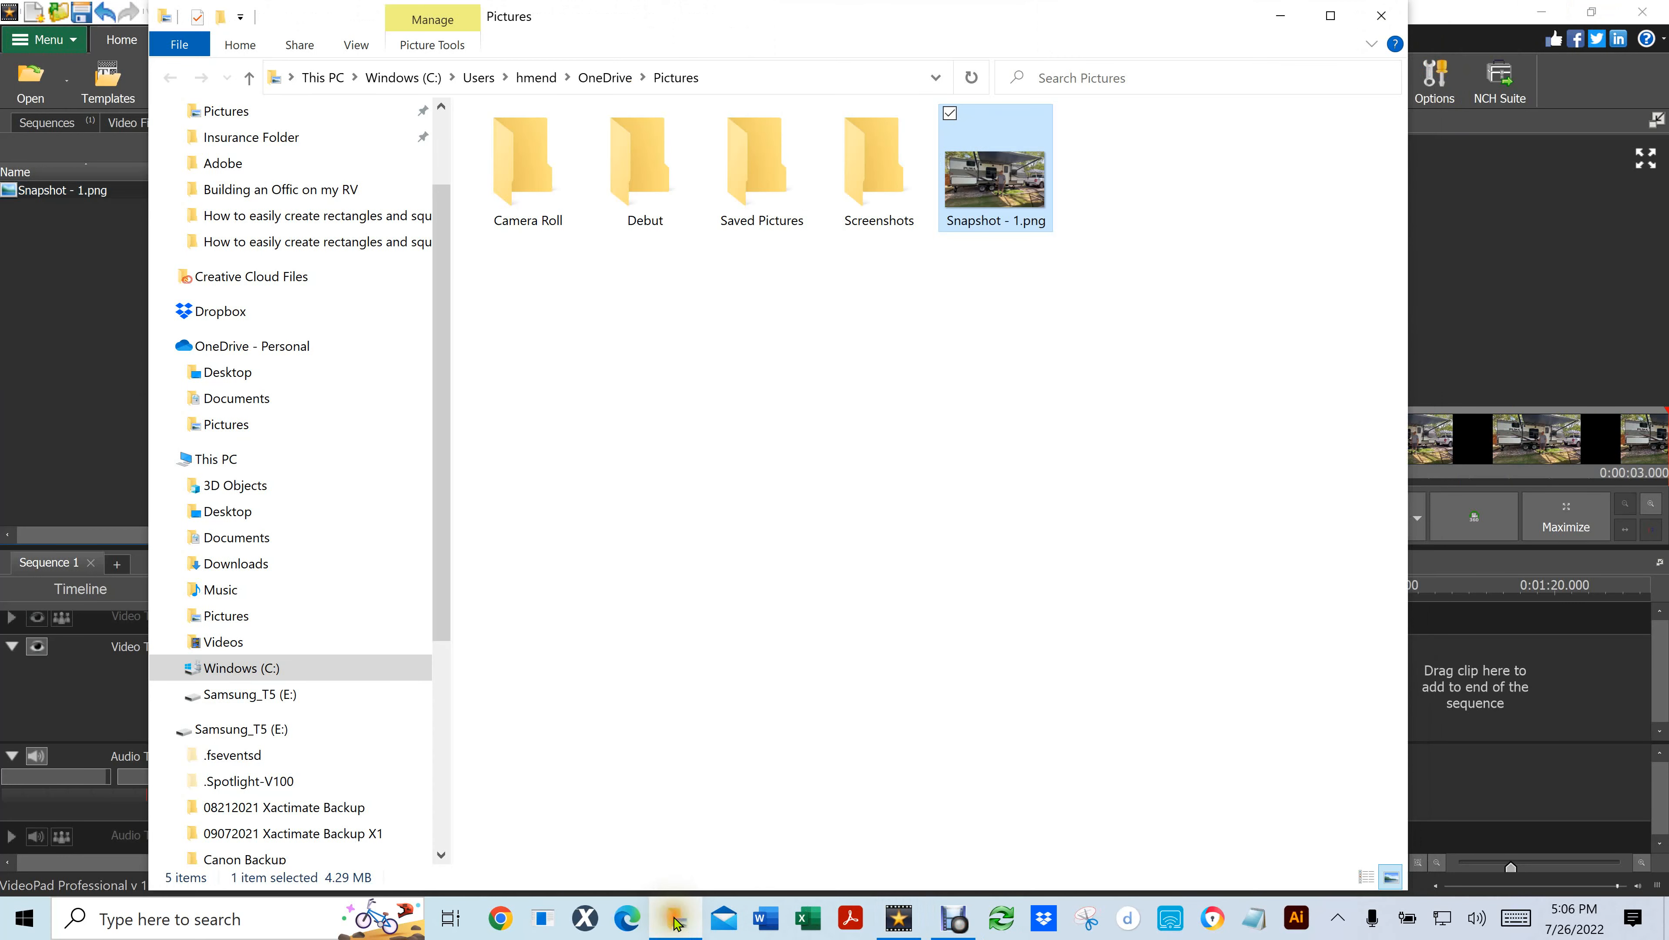
left_click_drag(995, 189, 18, 198)
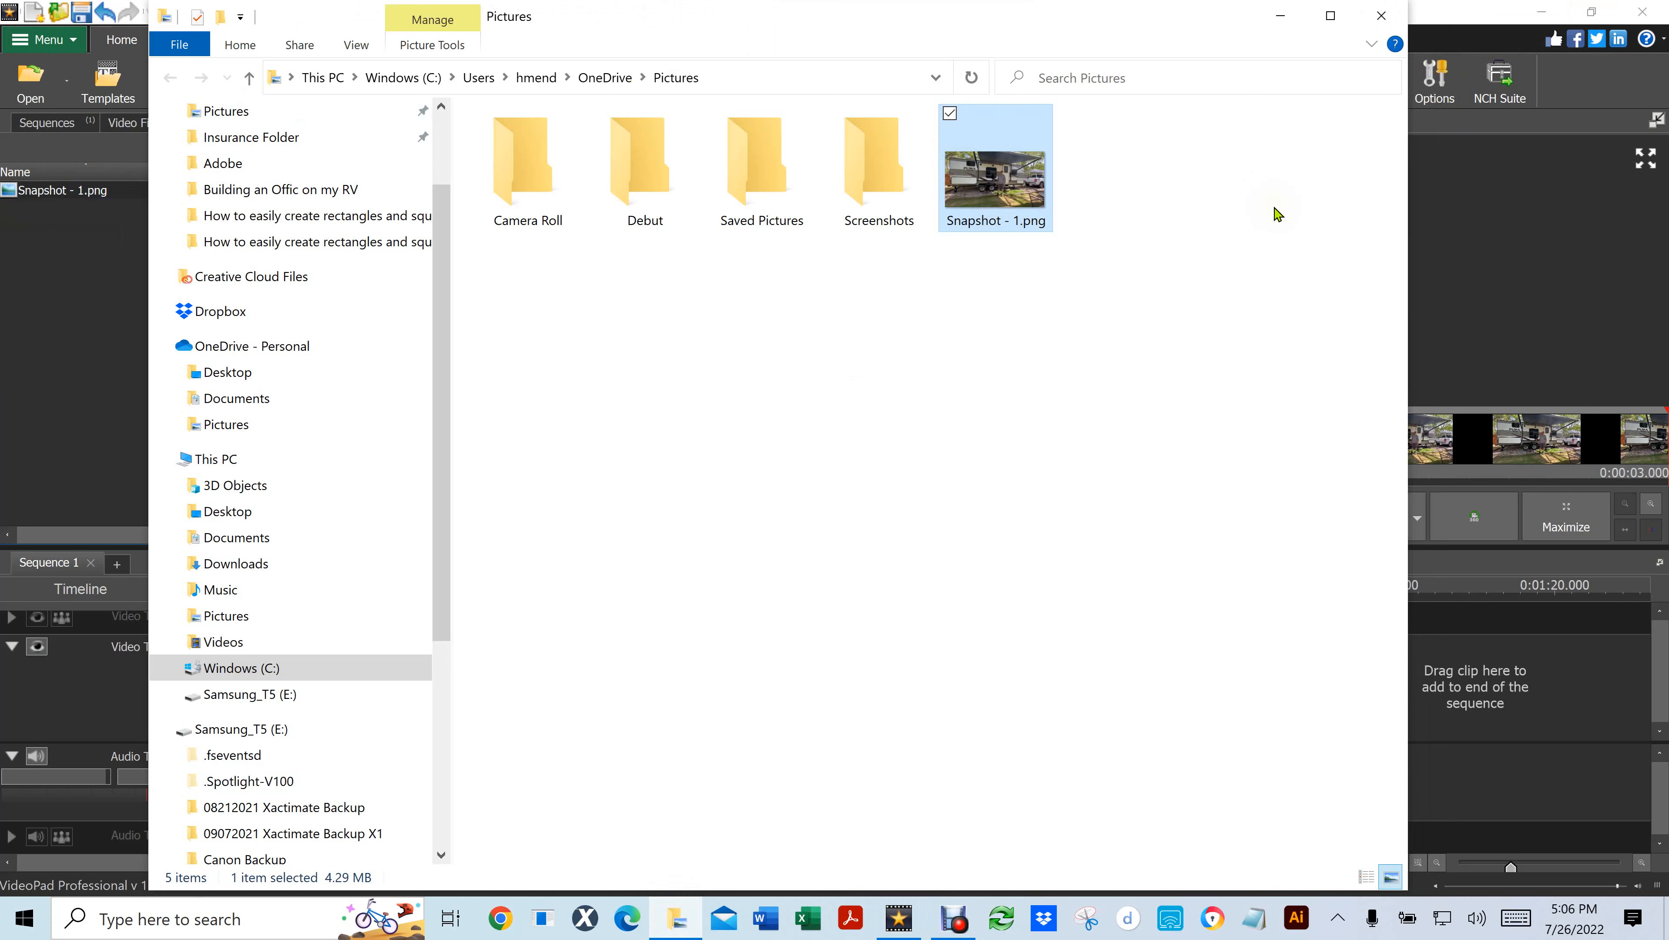
left_click(1643, 16)
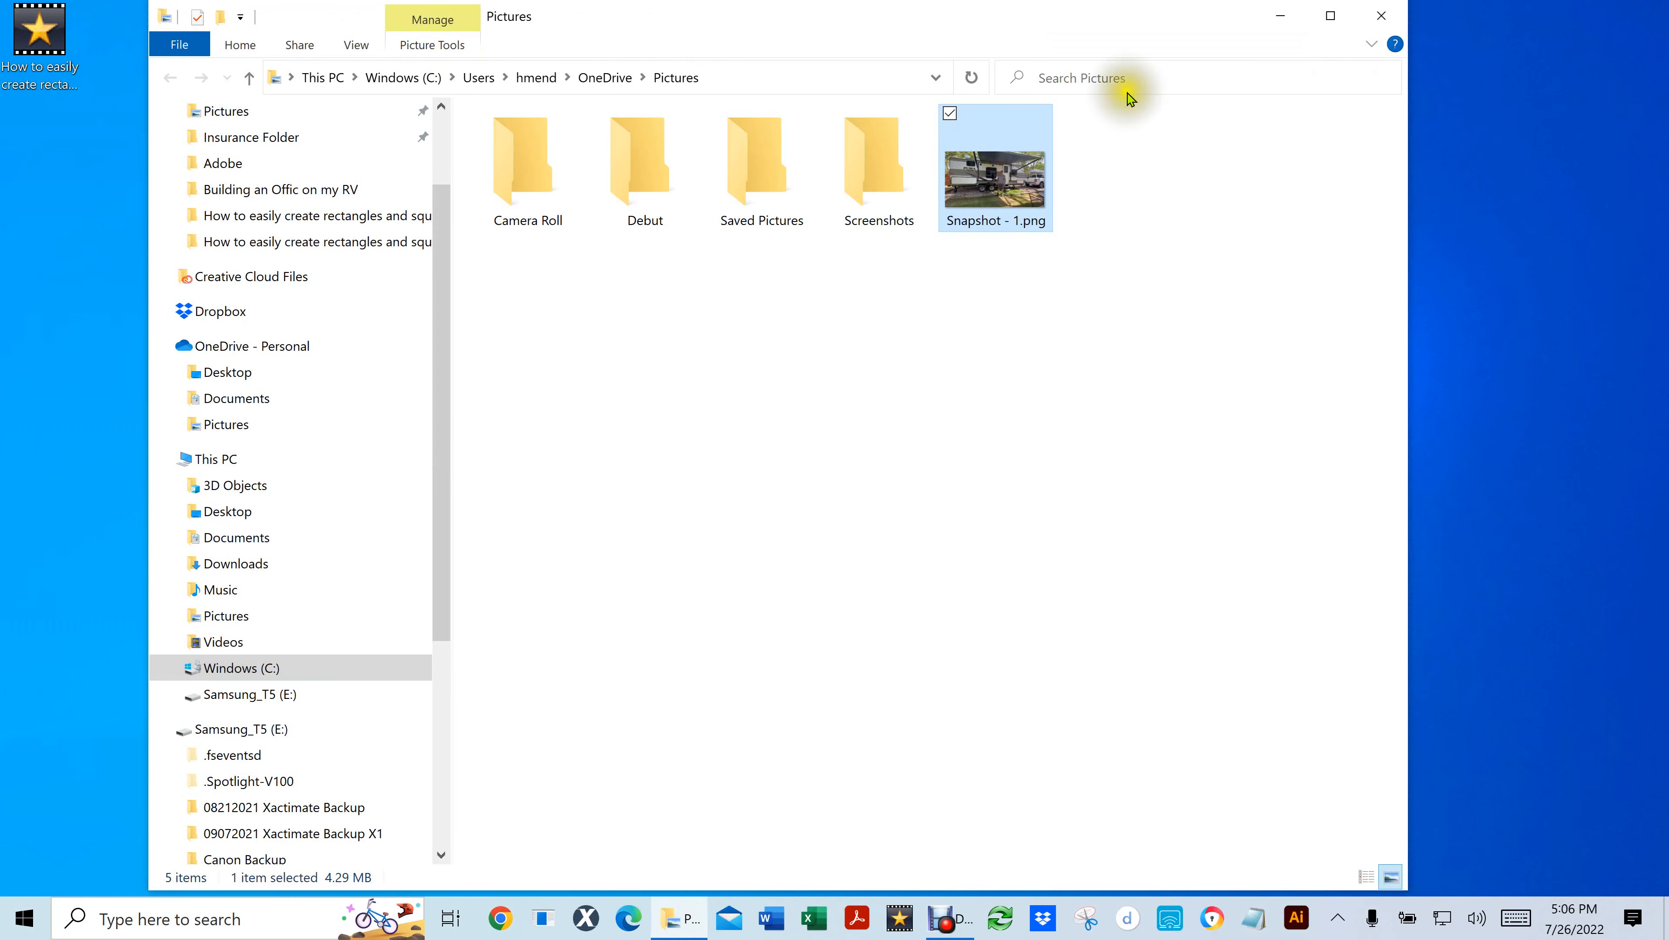
left_click_drag(992, 175, 1483, 194)
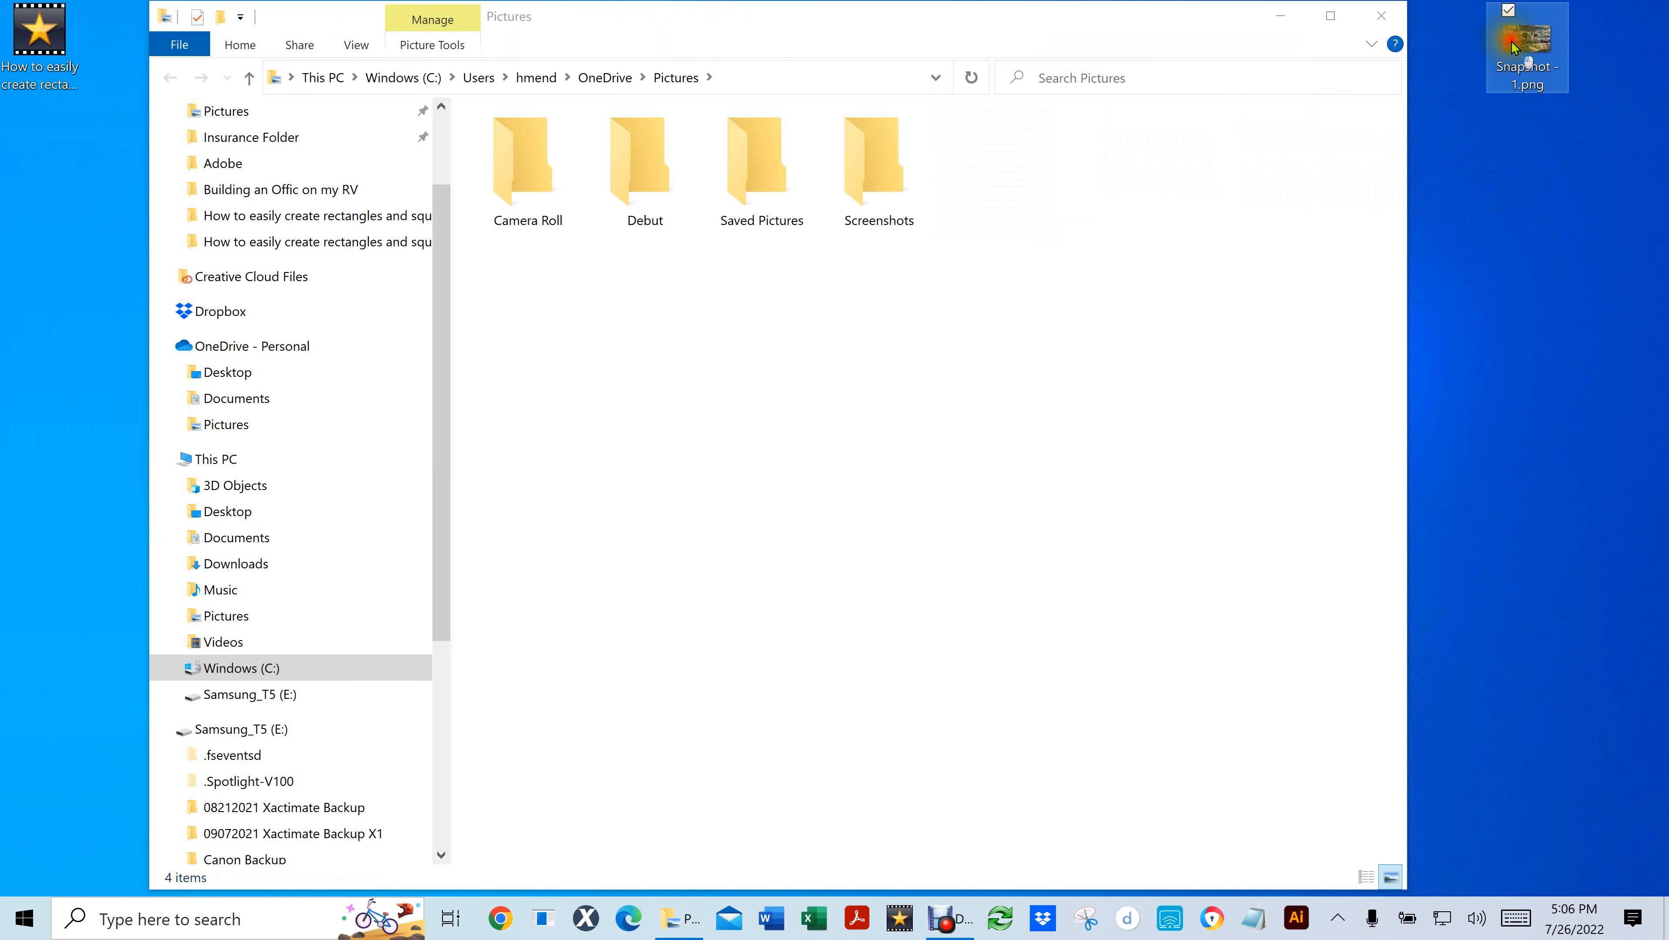
key("Delete")
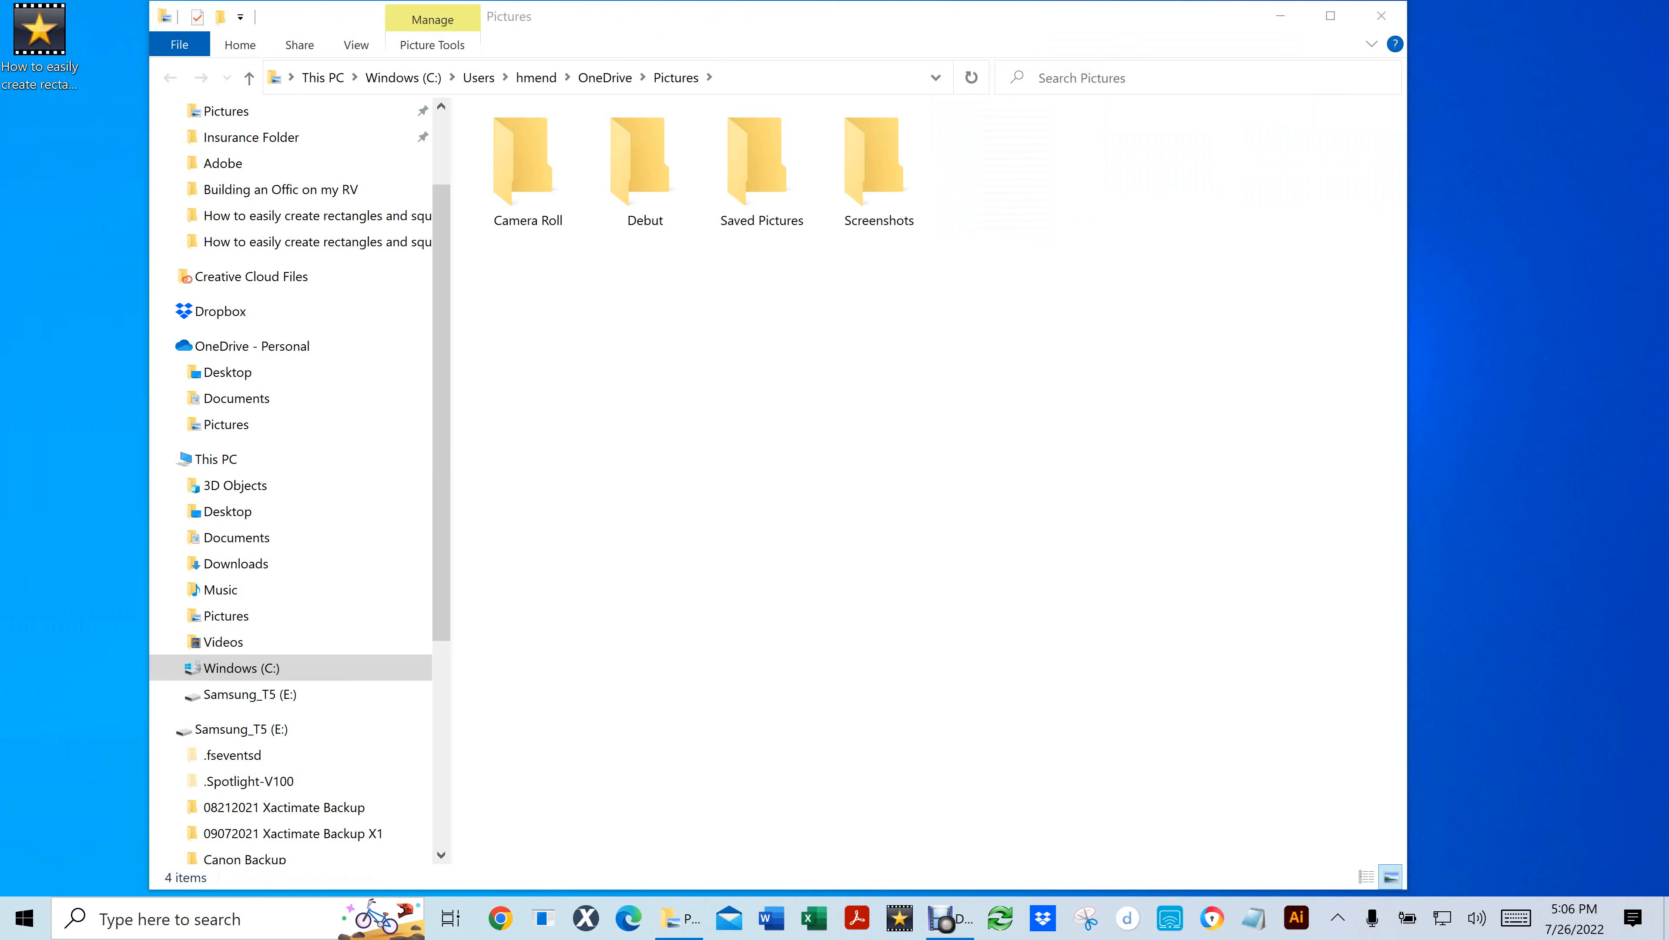
left_click(1381, 17)
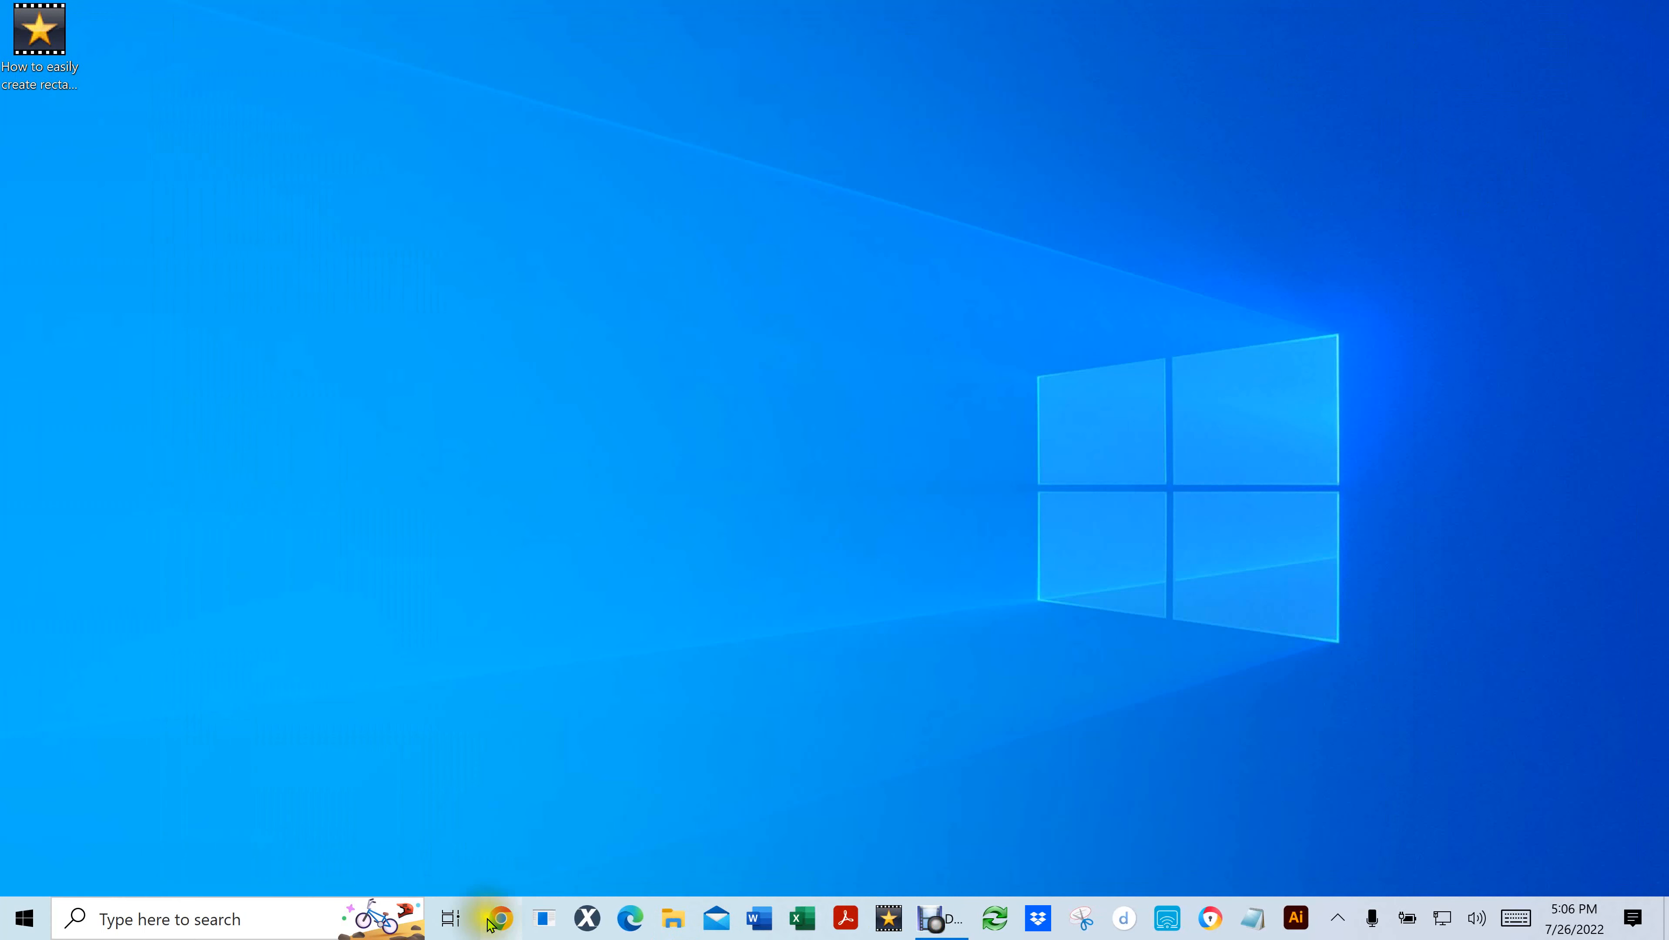
Switch to Chrome and open the vectr.com website
left_click(500, 918)
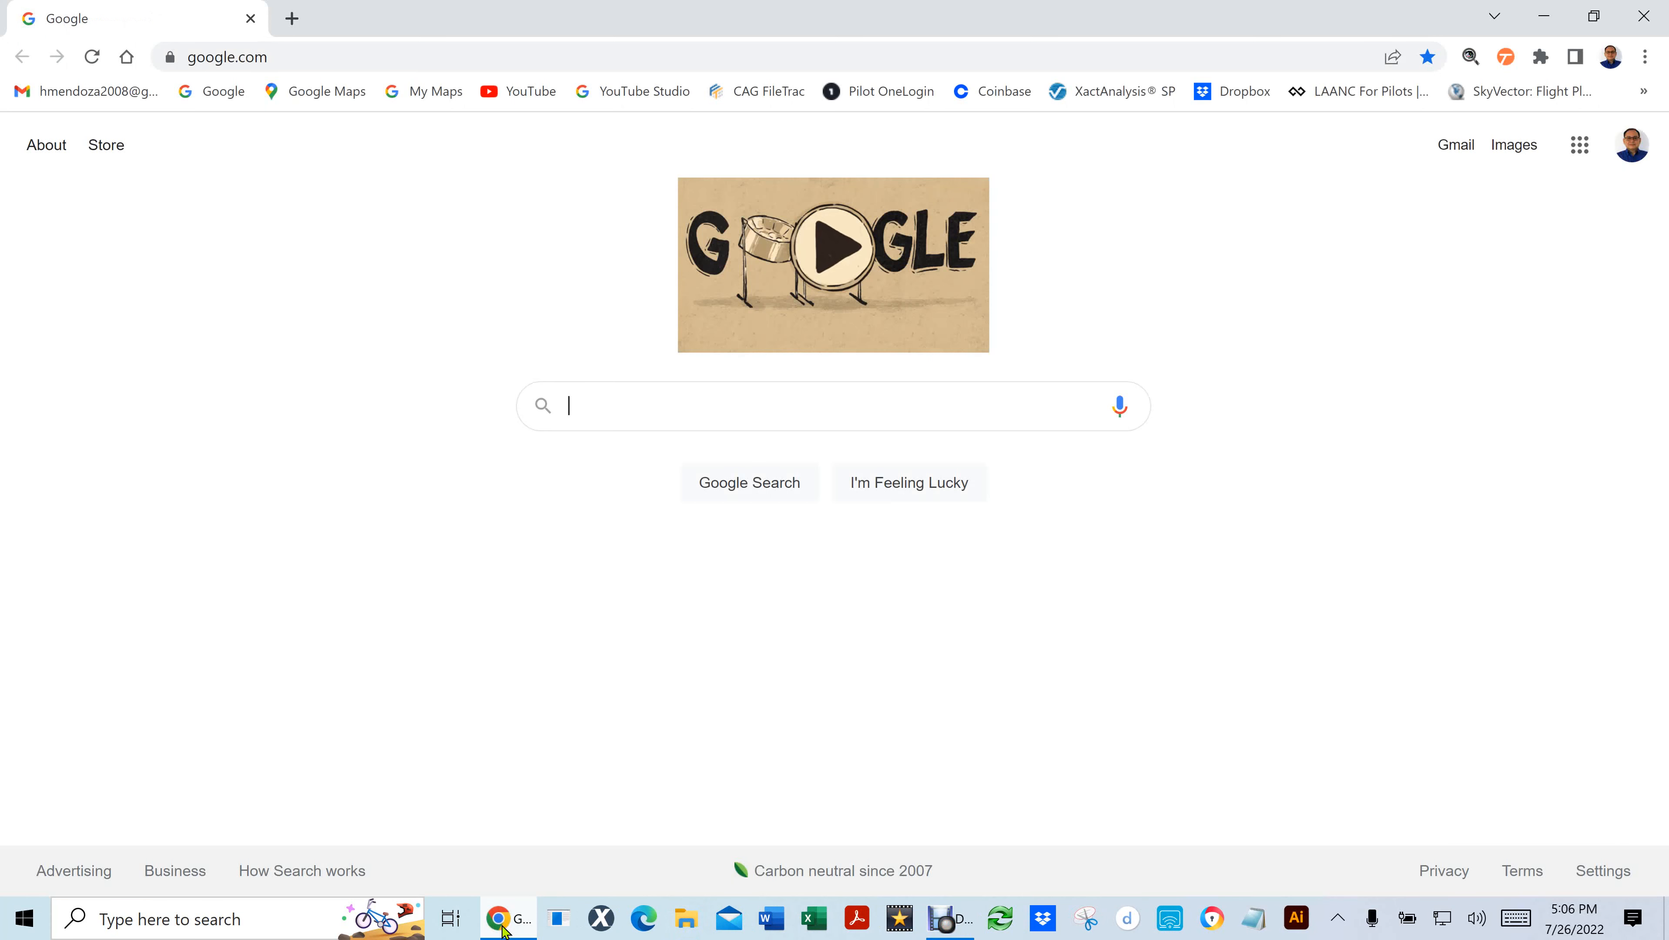
left_click(281, 56)
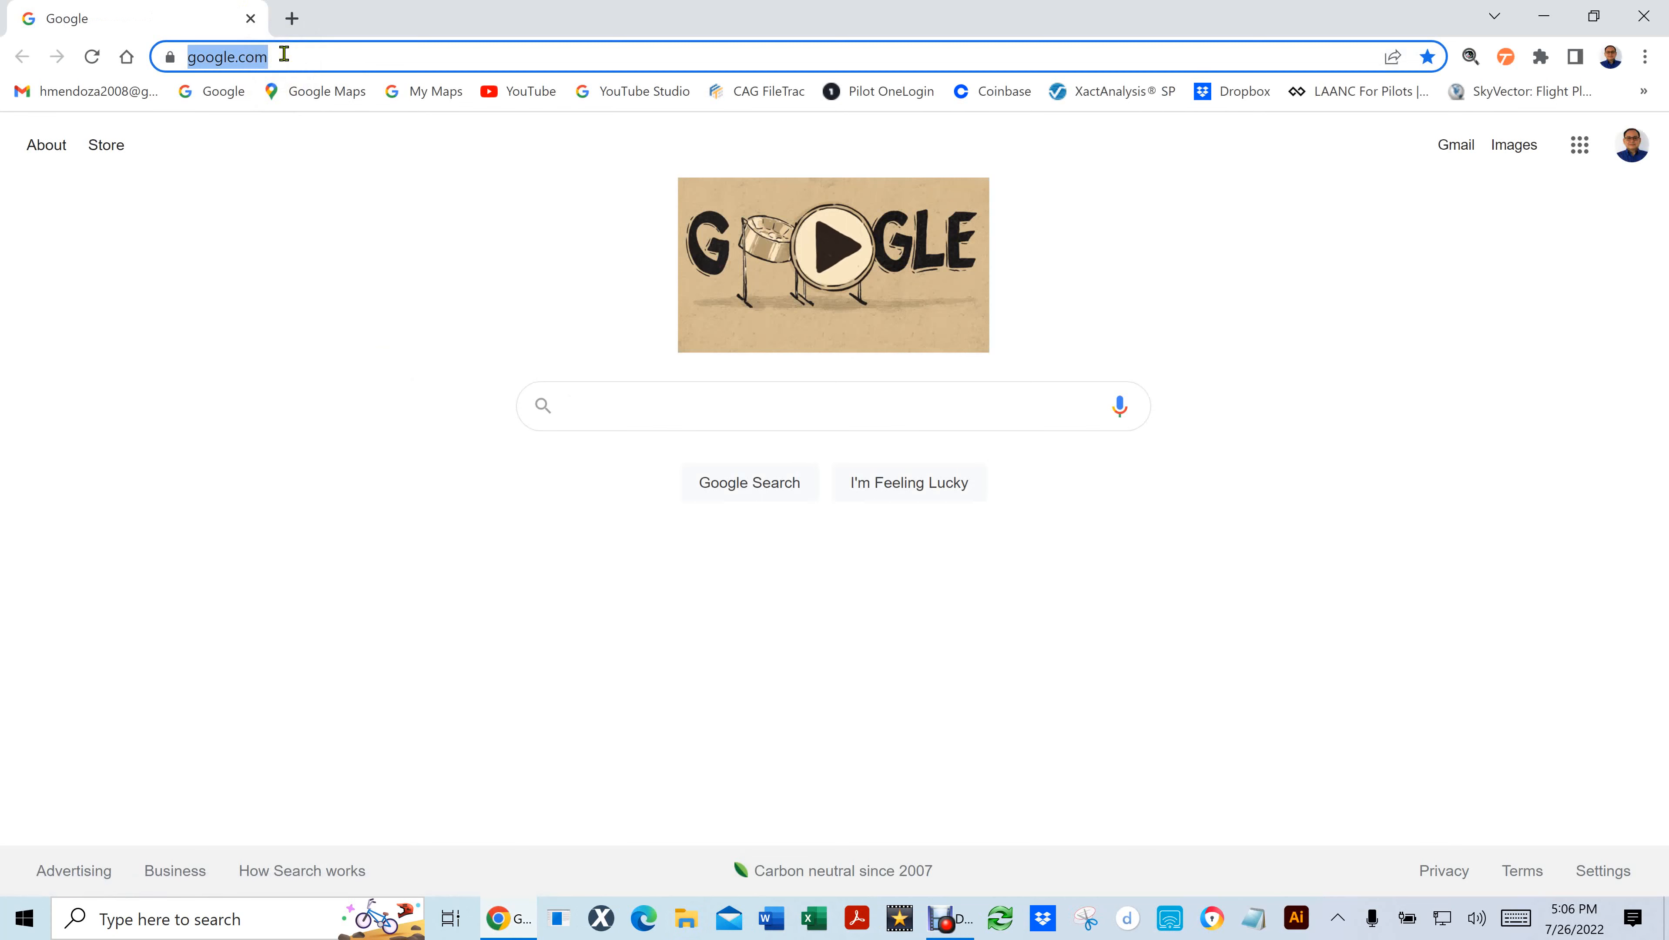
type("vec")
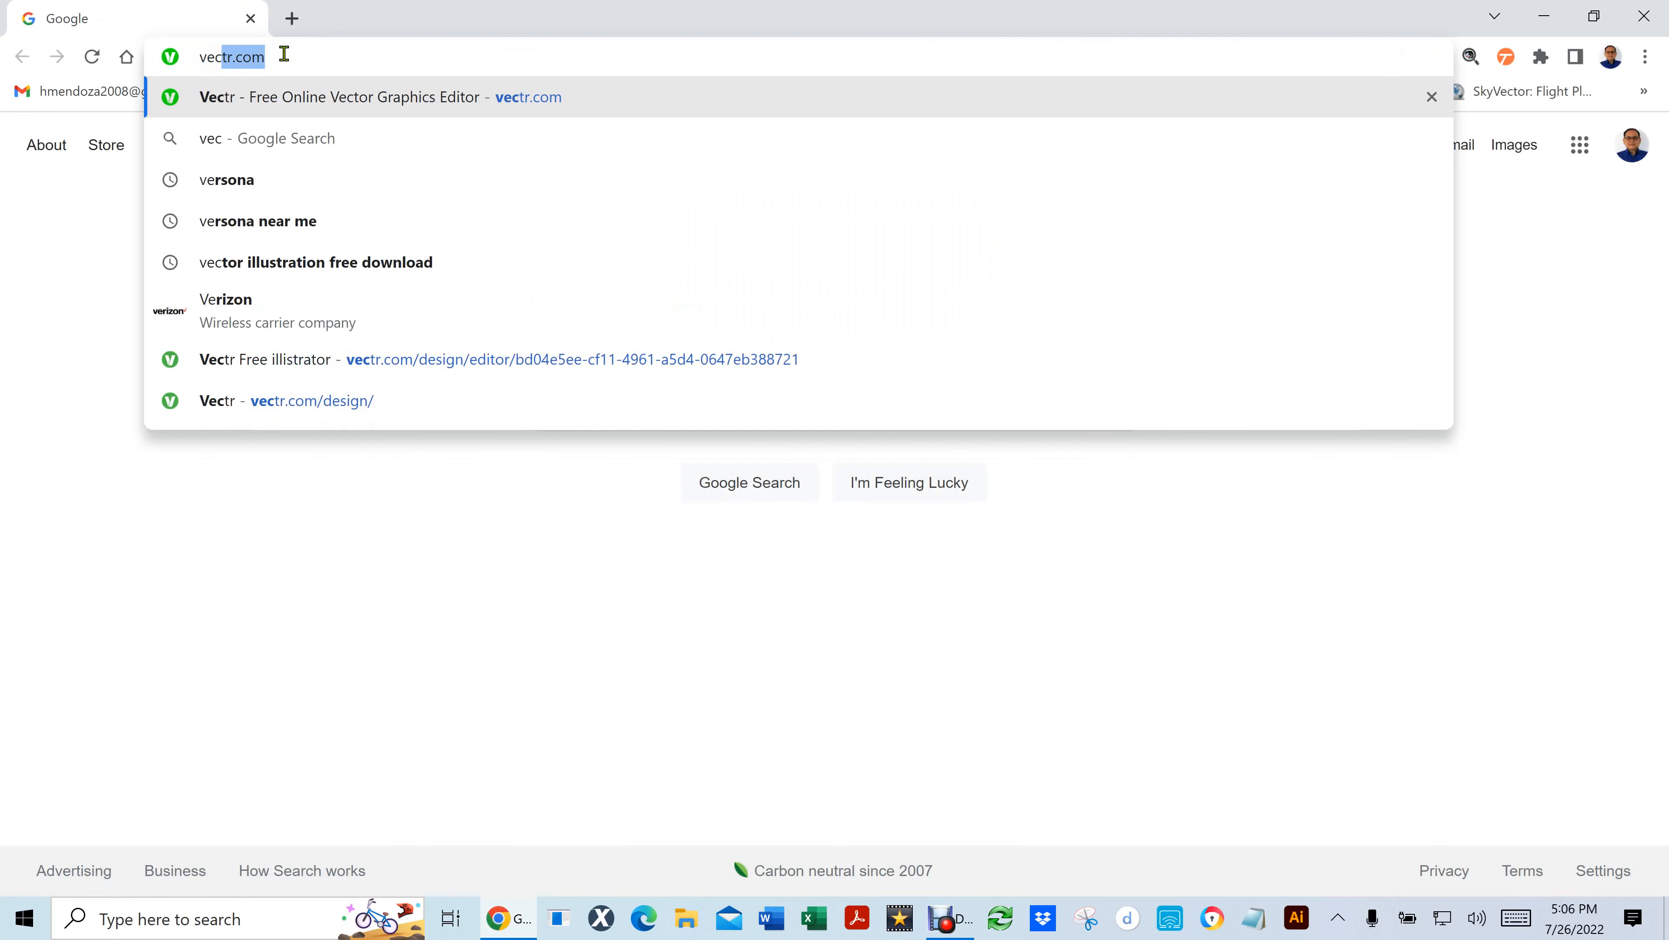
type("tr.com")
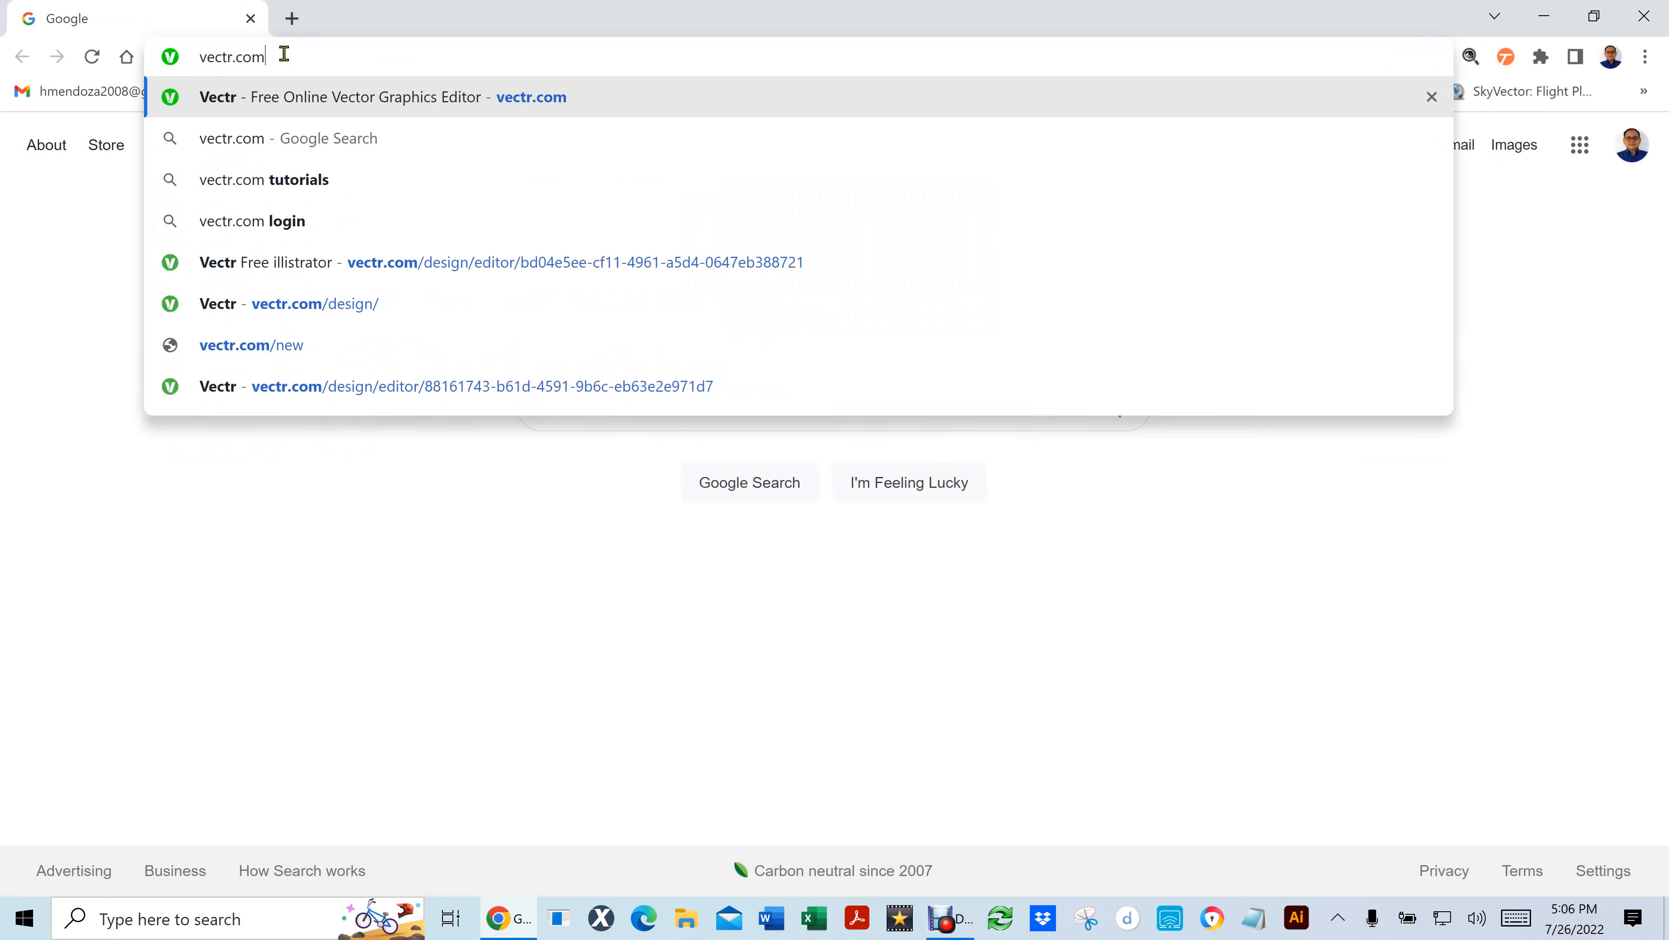
key("Return")
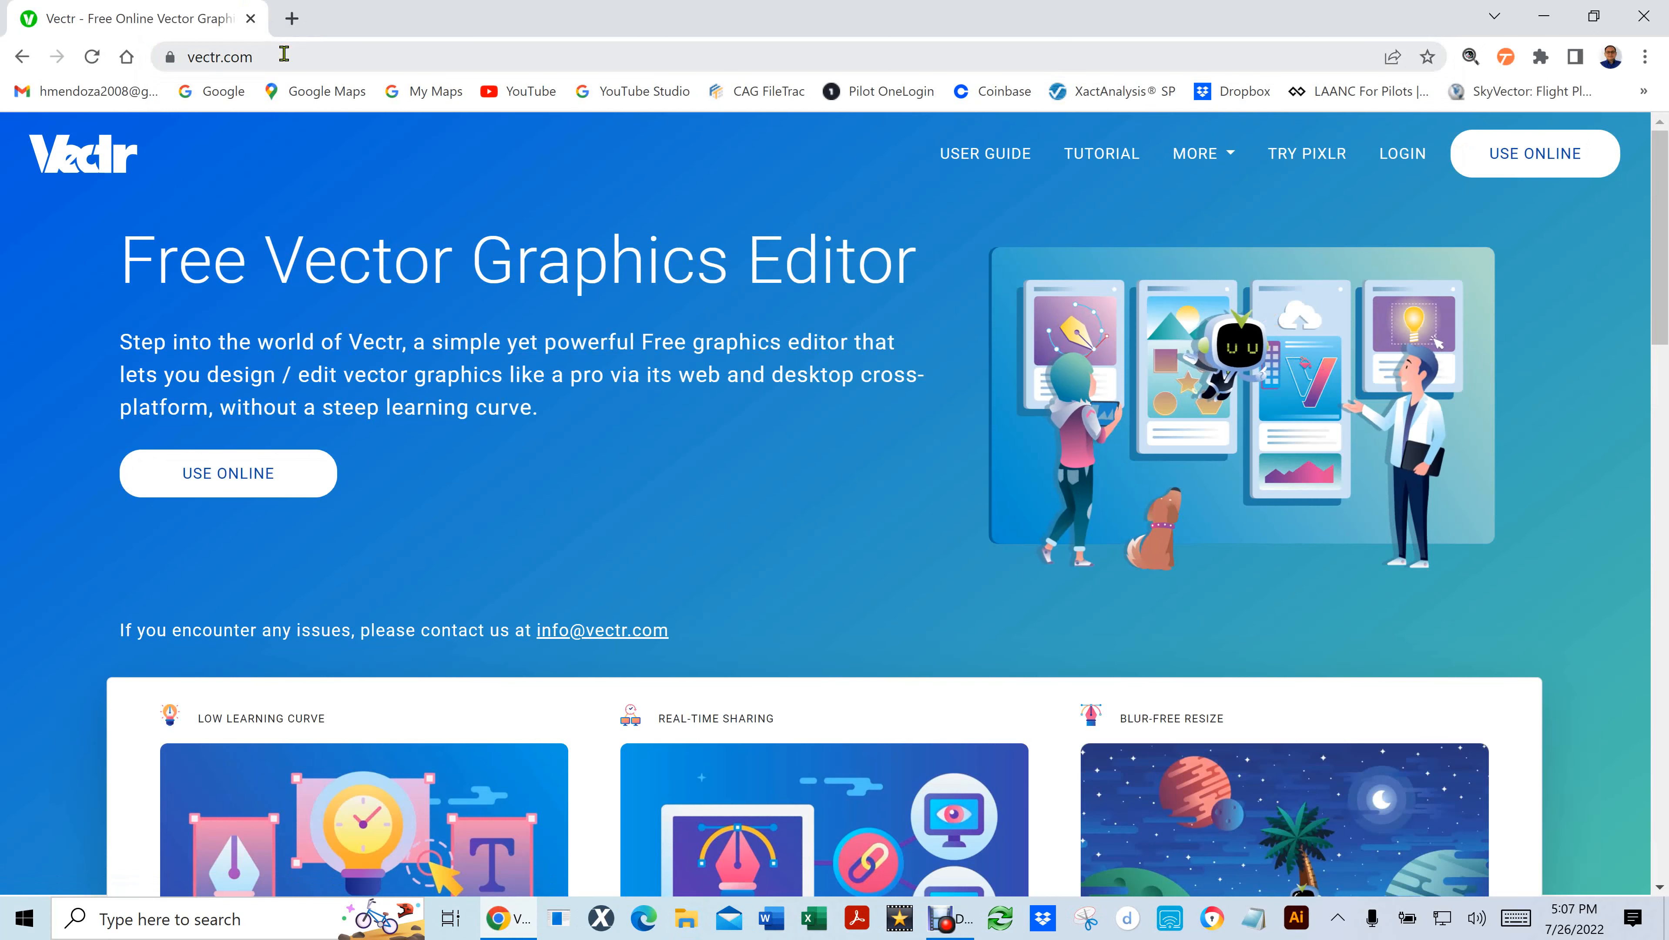
left_click(1556, 161)
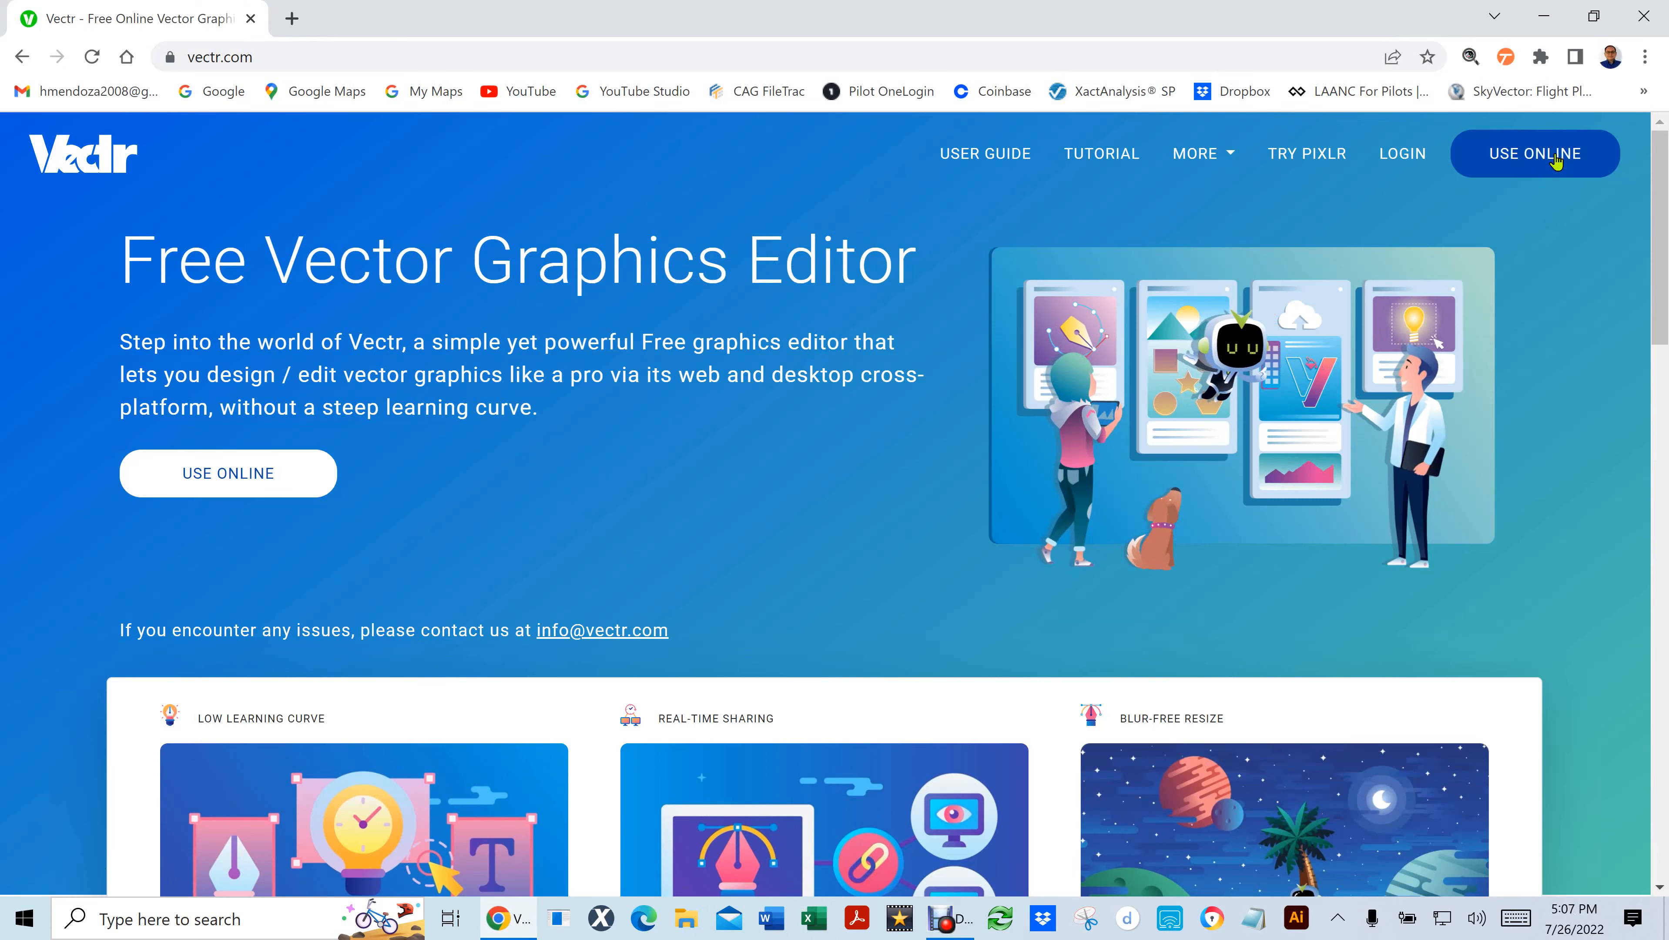
Open the Vectr design page through the "Vectr Free illistrator" bookmark
left_click(1644, 91)
scroll(1490, 682, "down", 10)
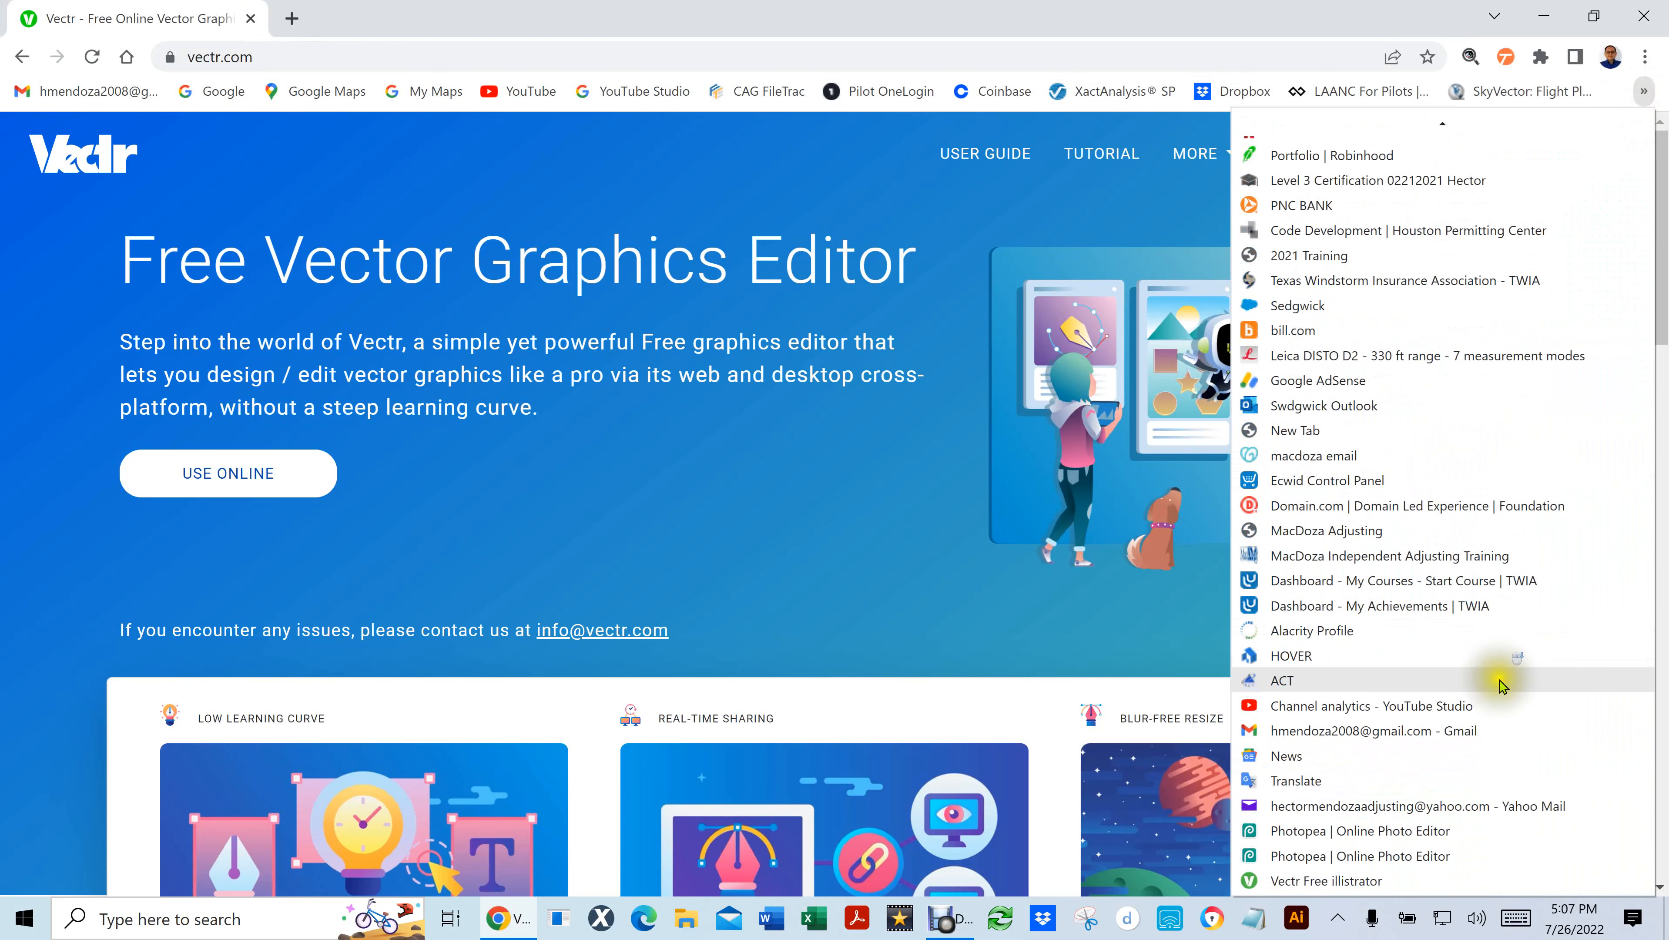
left_click(1382, 877)
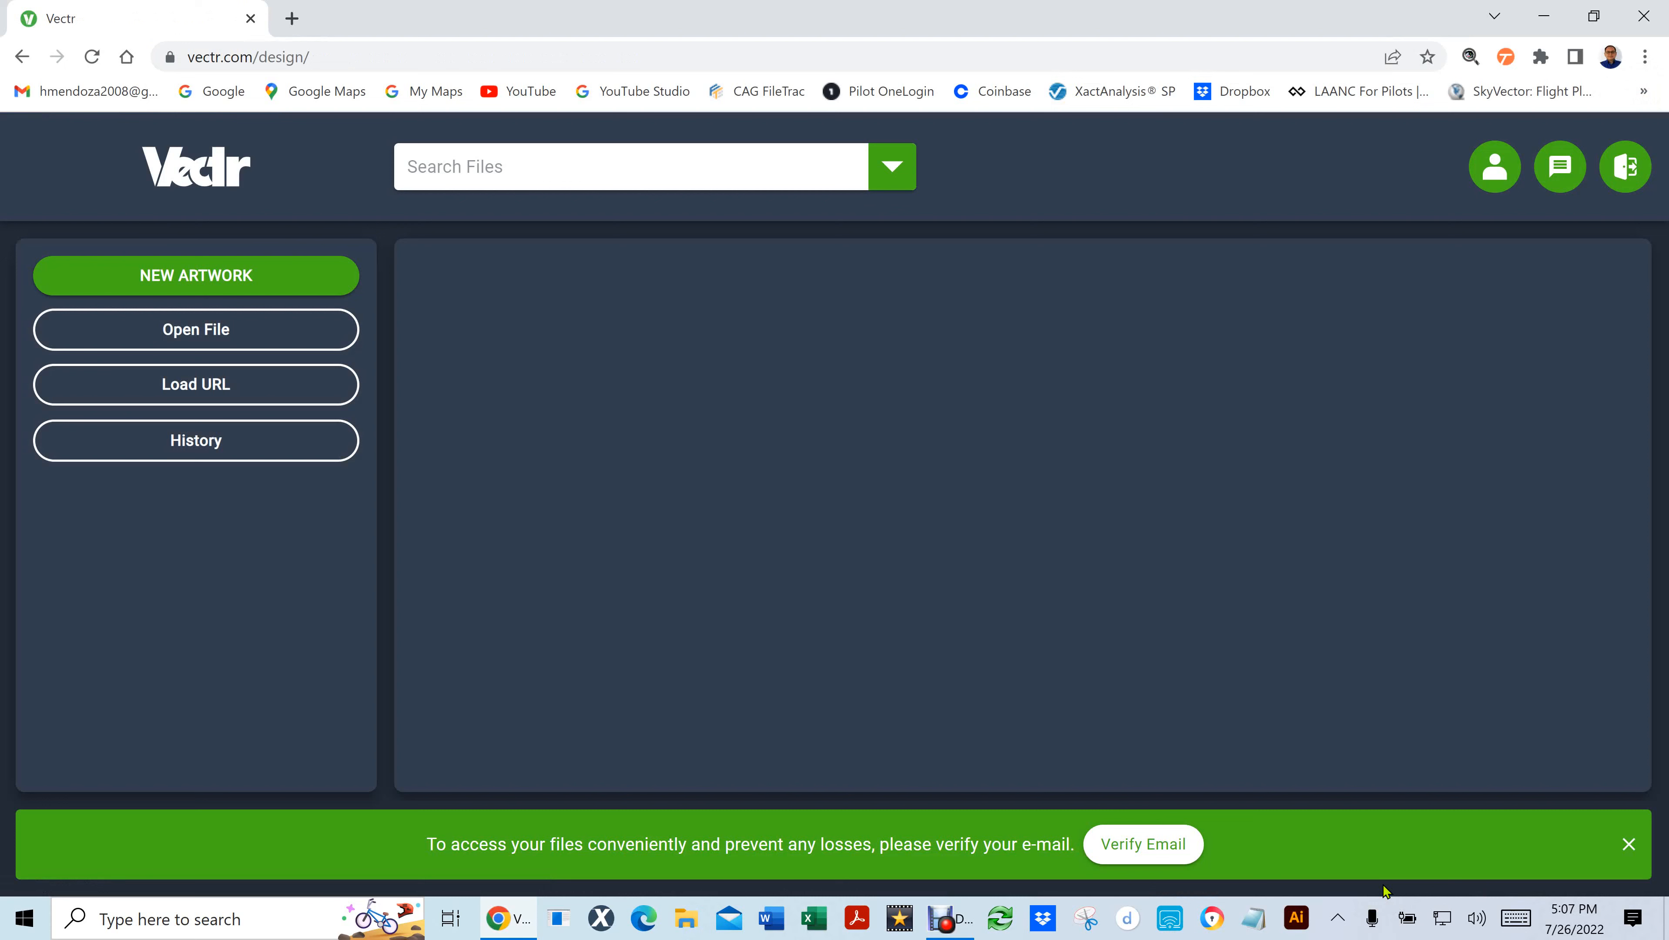
Start a new artwork and open its filename for editing
left_click(189, 281)
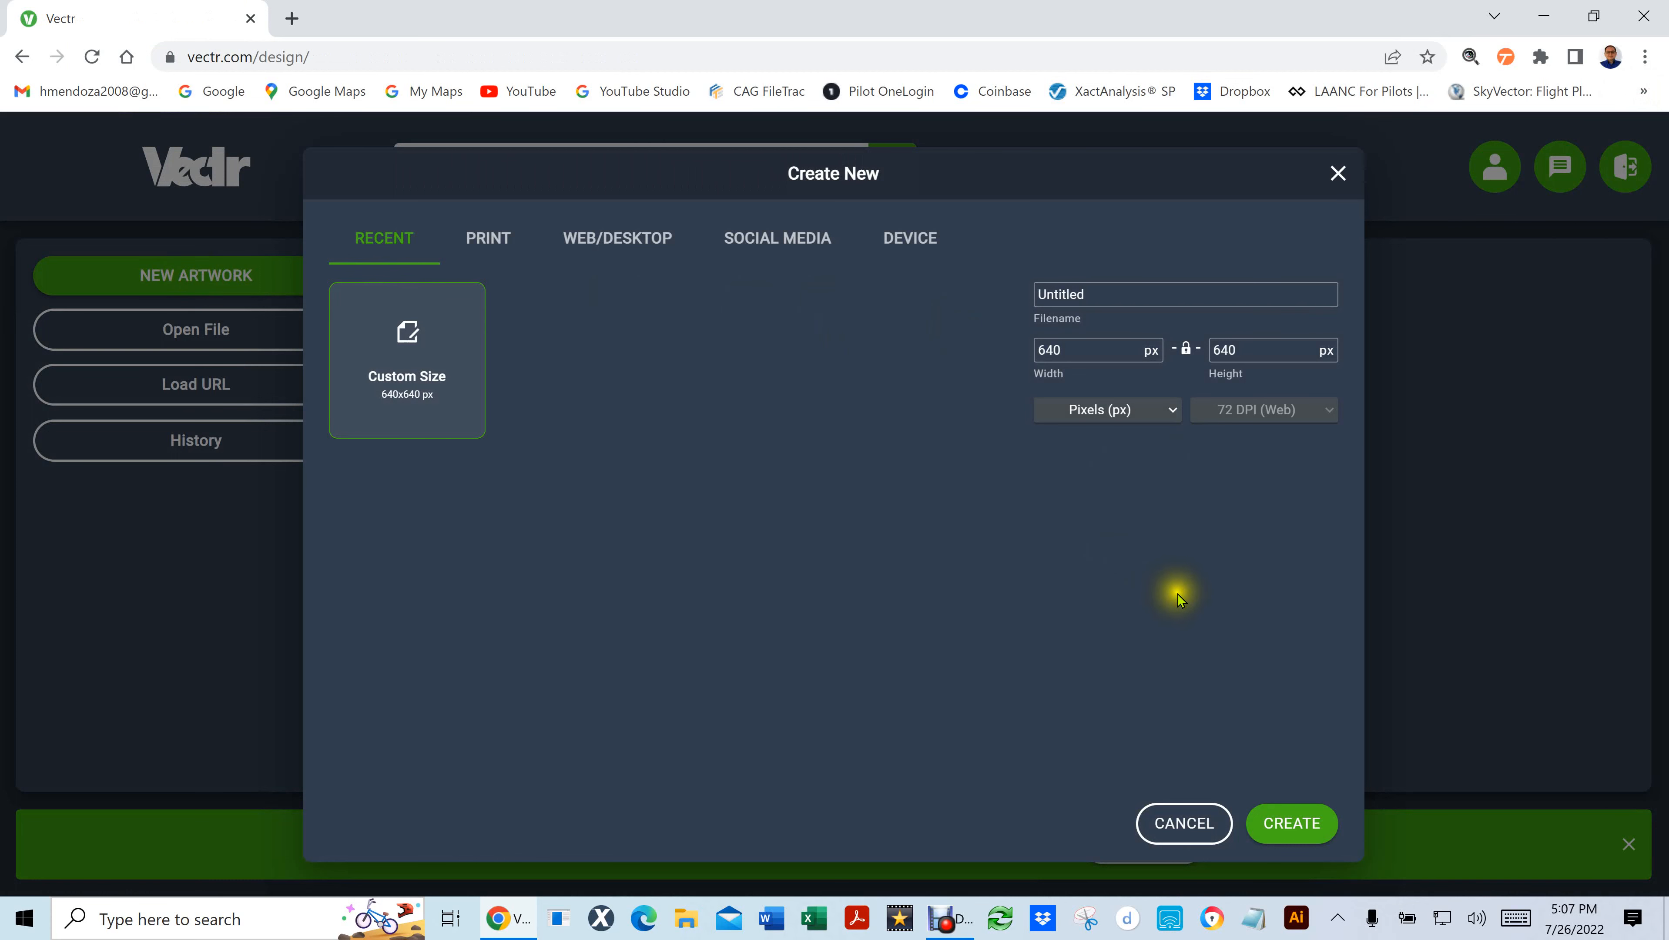
double_click(1098, 294)
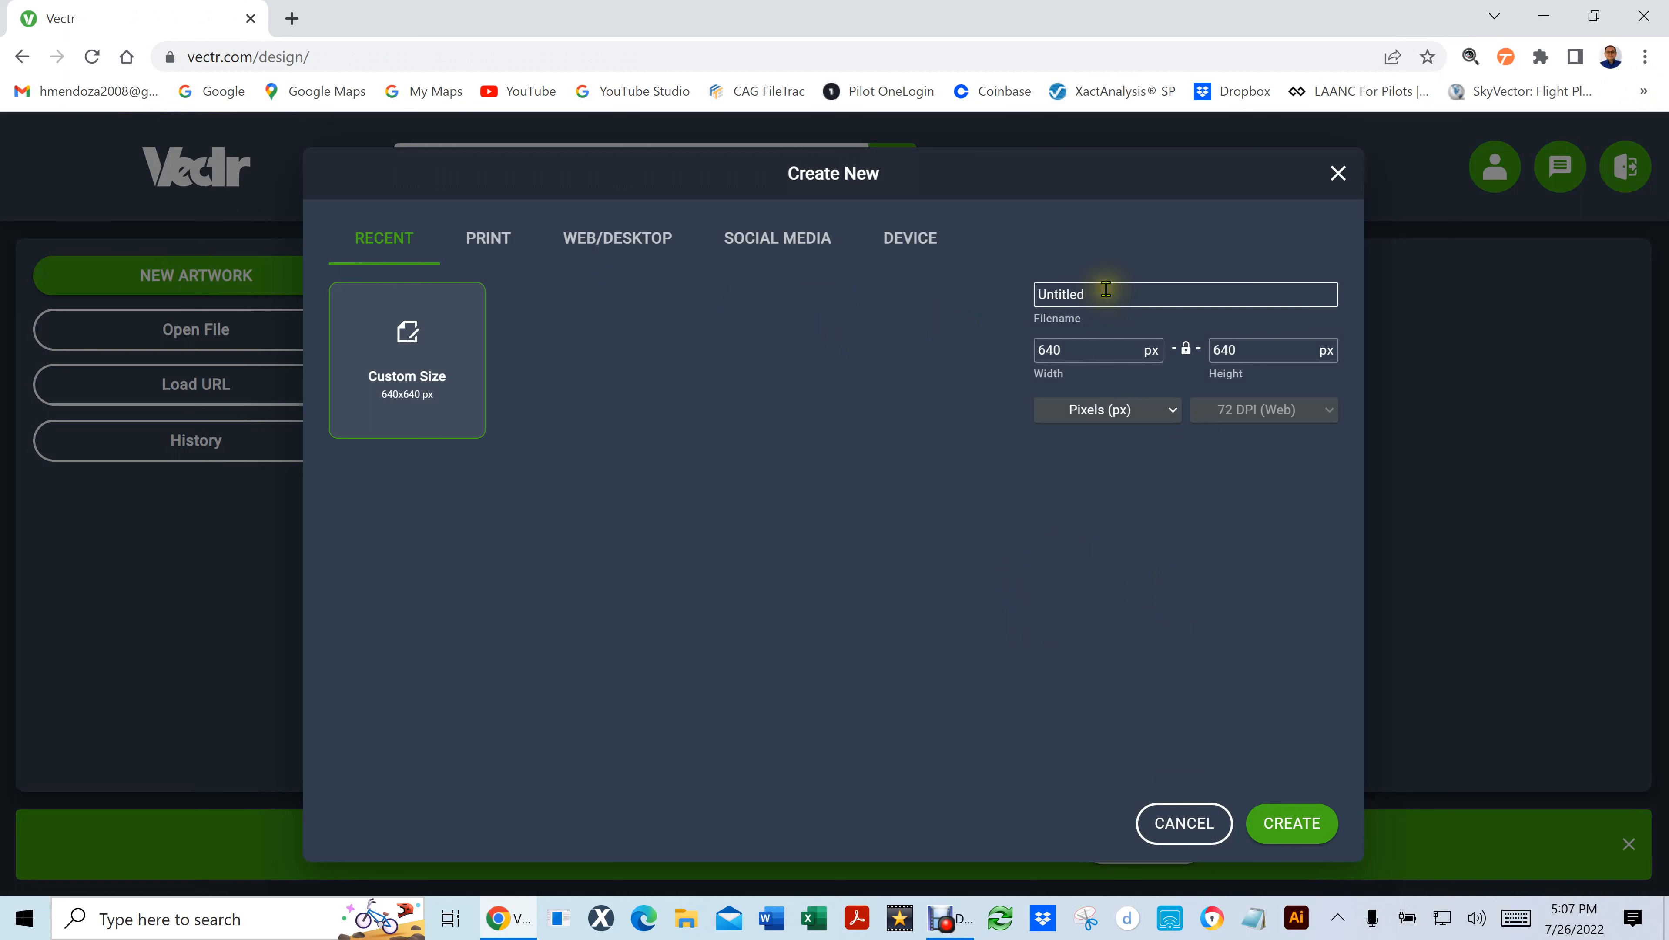
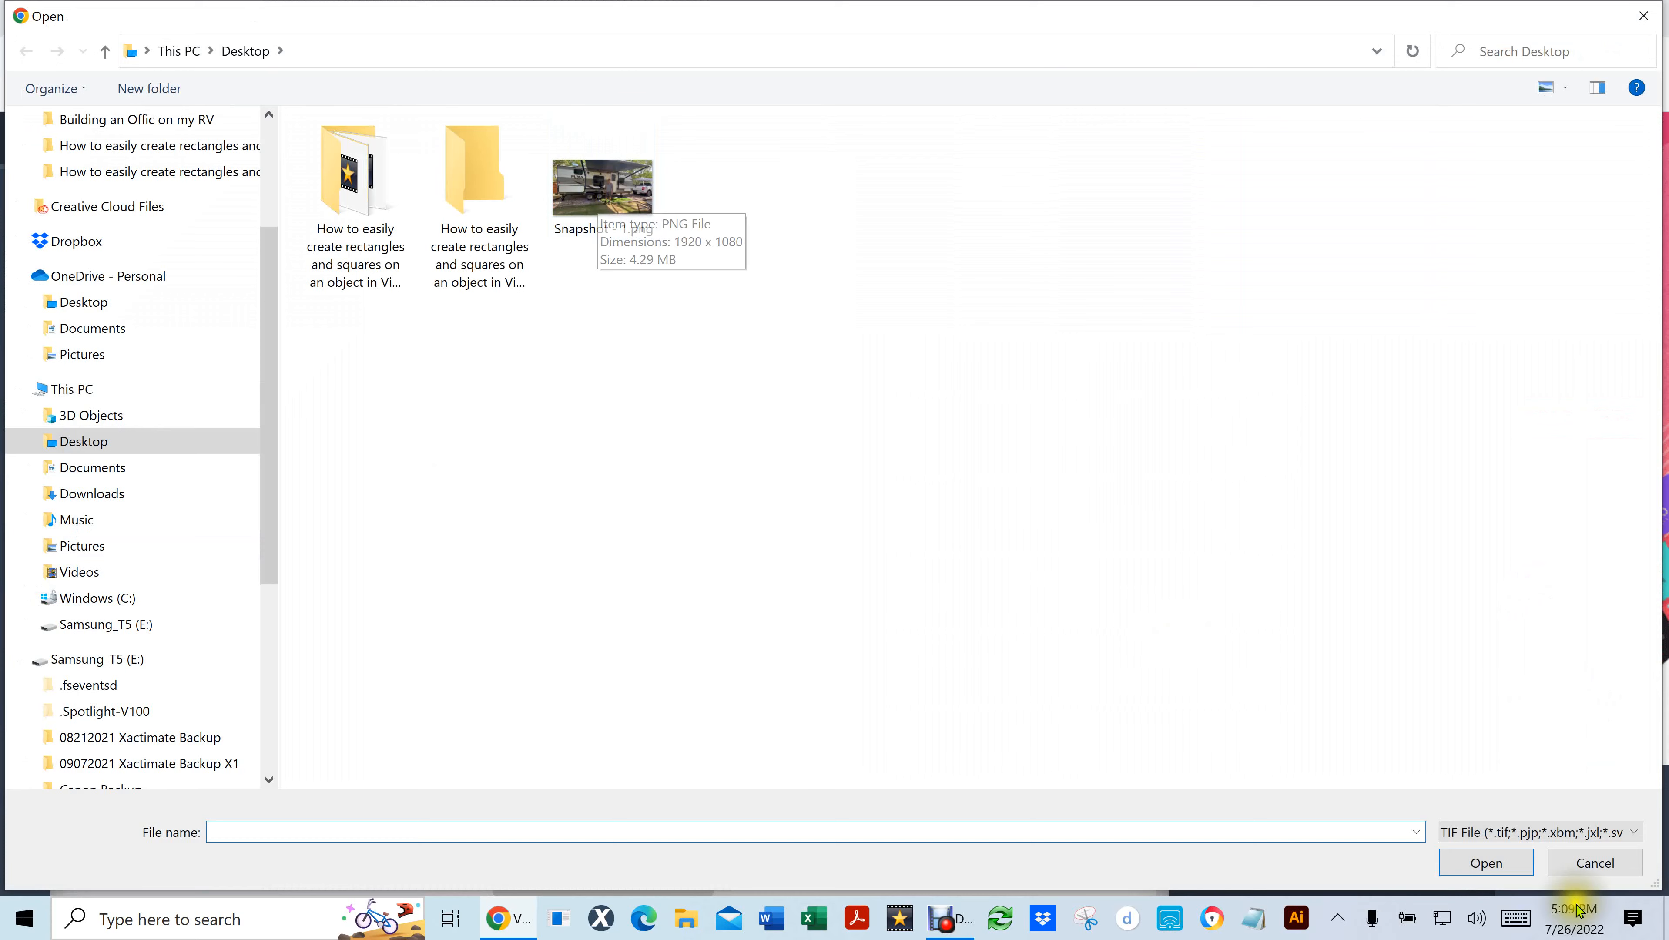
Cancel the file selection and place the Snapshot - 1.png image from the desktop onto the blank page
left_click(1594, 862)
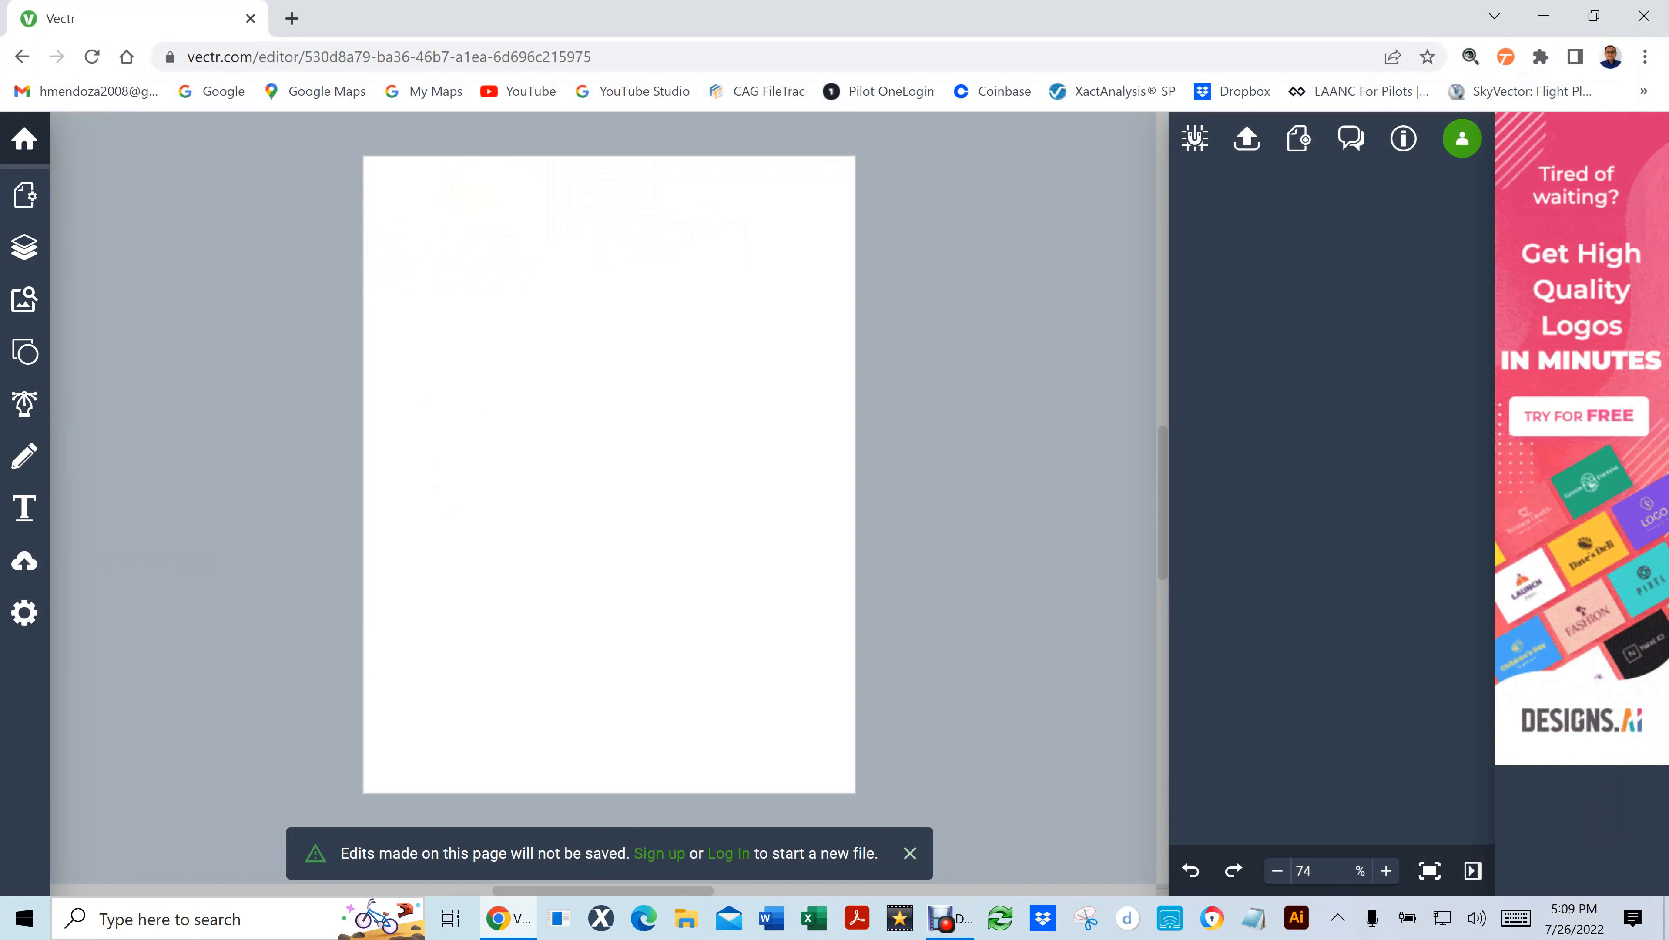
left_click_drag(1223, 235, 480, 380)
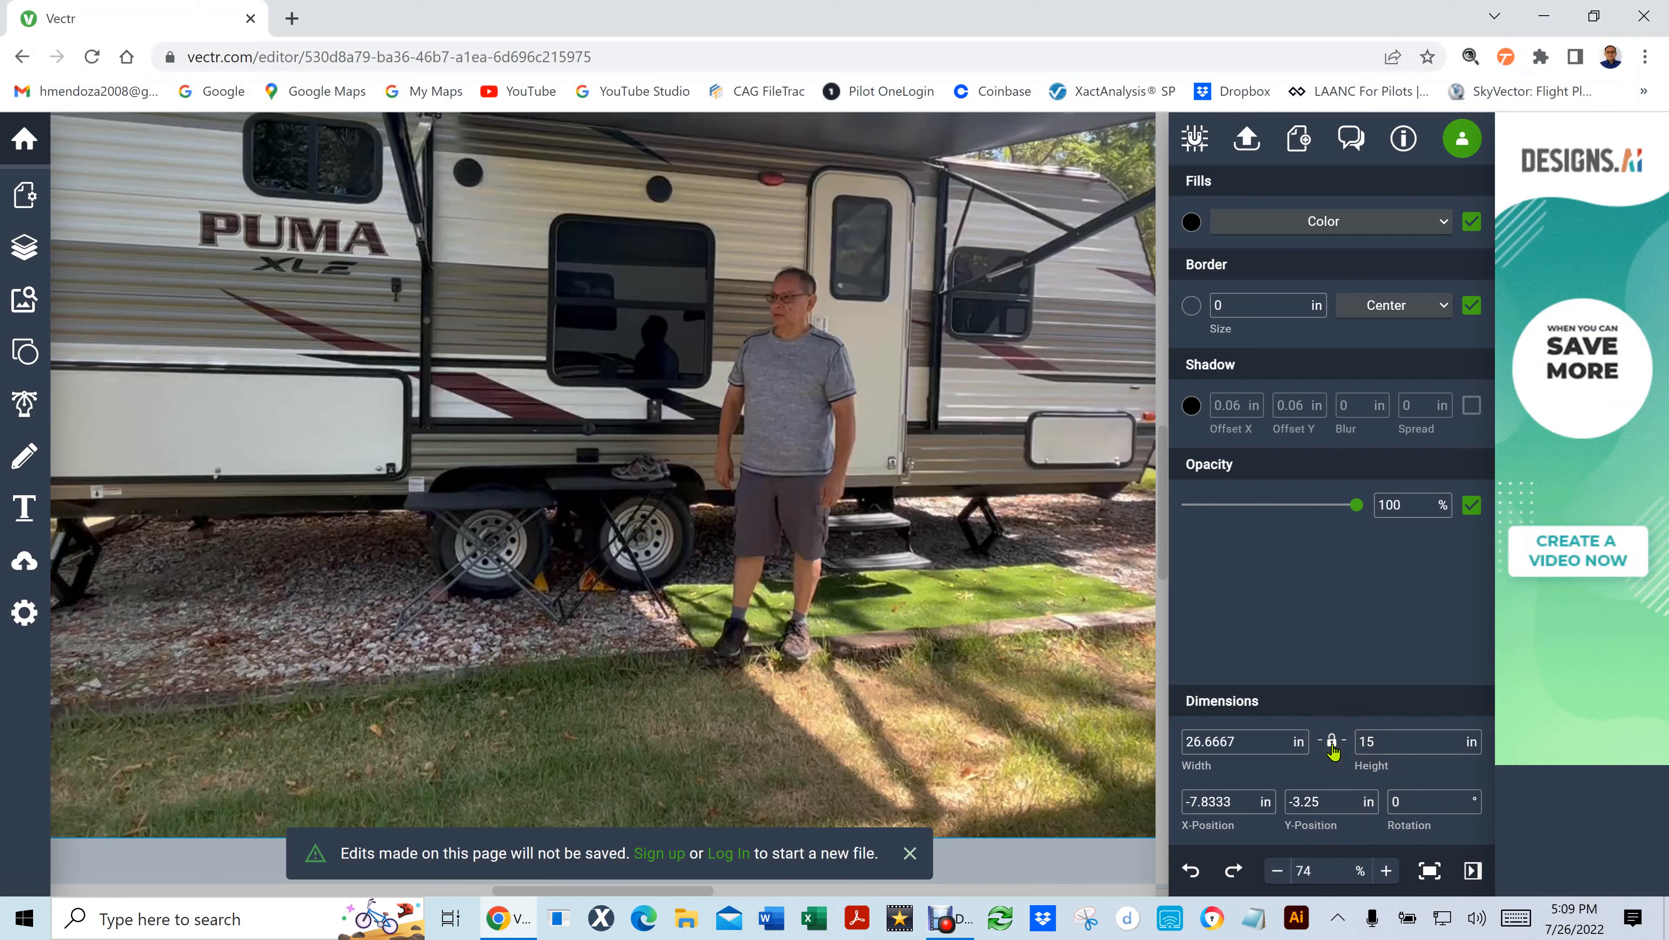
Set the snapshot image's width to 8.5 in and move it up against the page's top-left corner
left_click(1260, 740)
type("8.5")
key("Return")
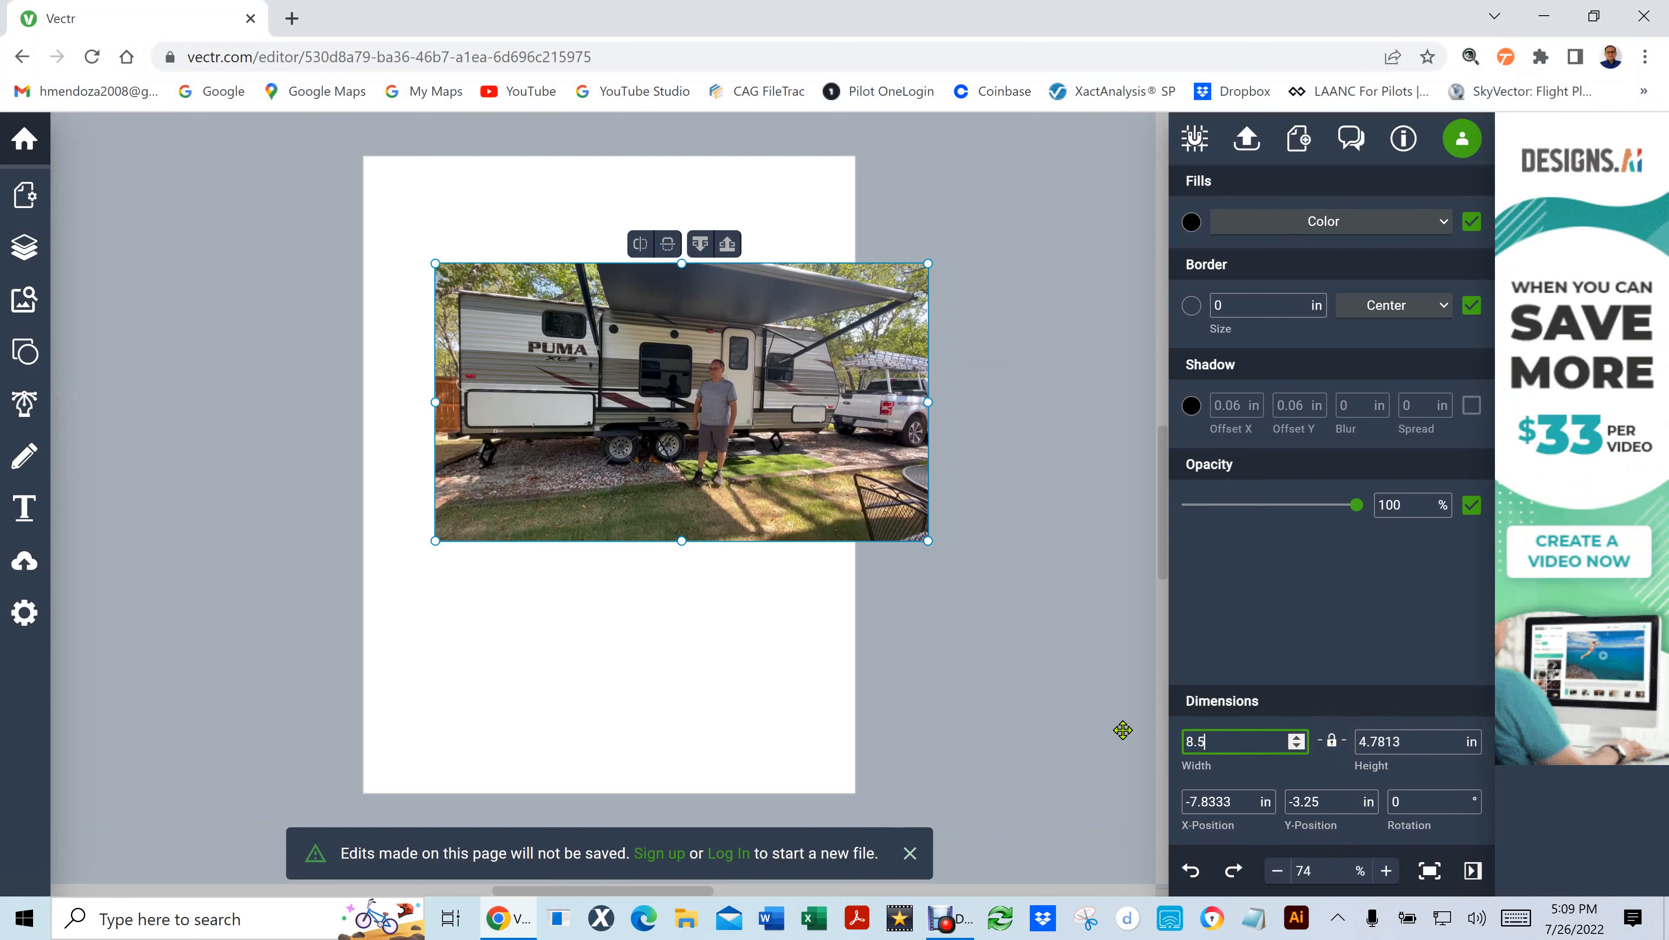
left_click_drag(651, 362, 578, 256)
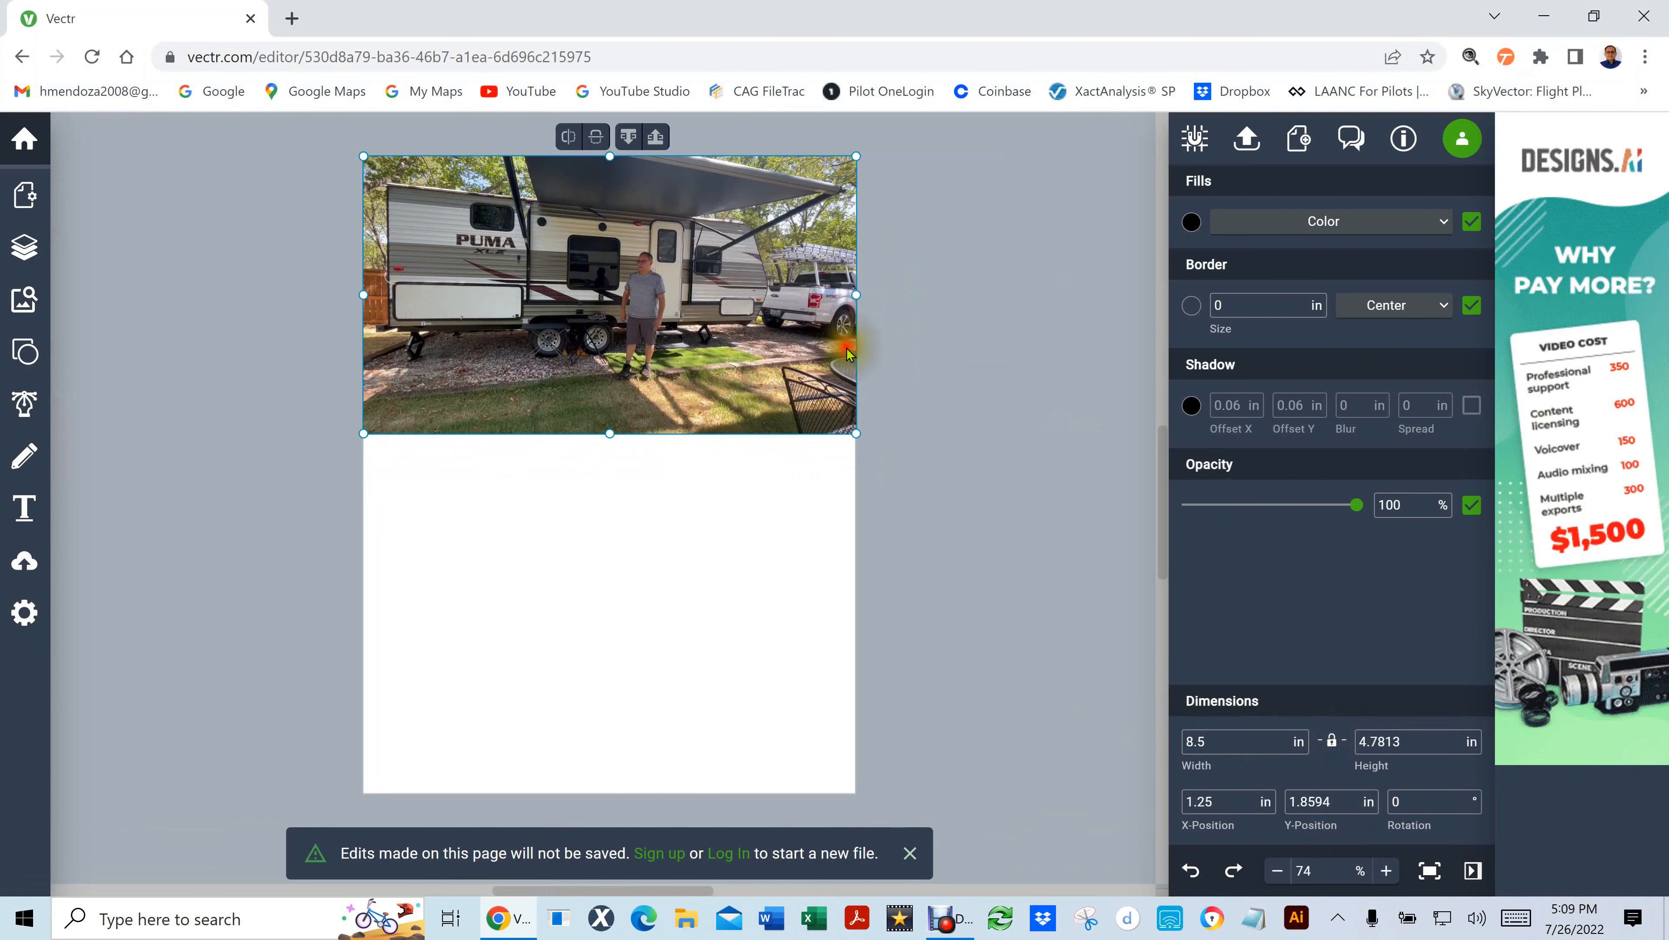
Set the snapshot image's X and Y positions to 0 in
double_click(1423, 744)
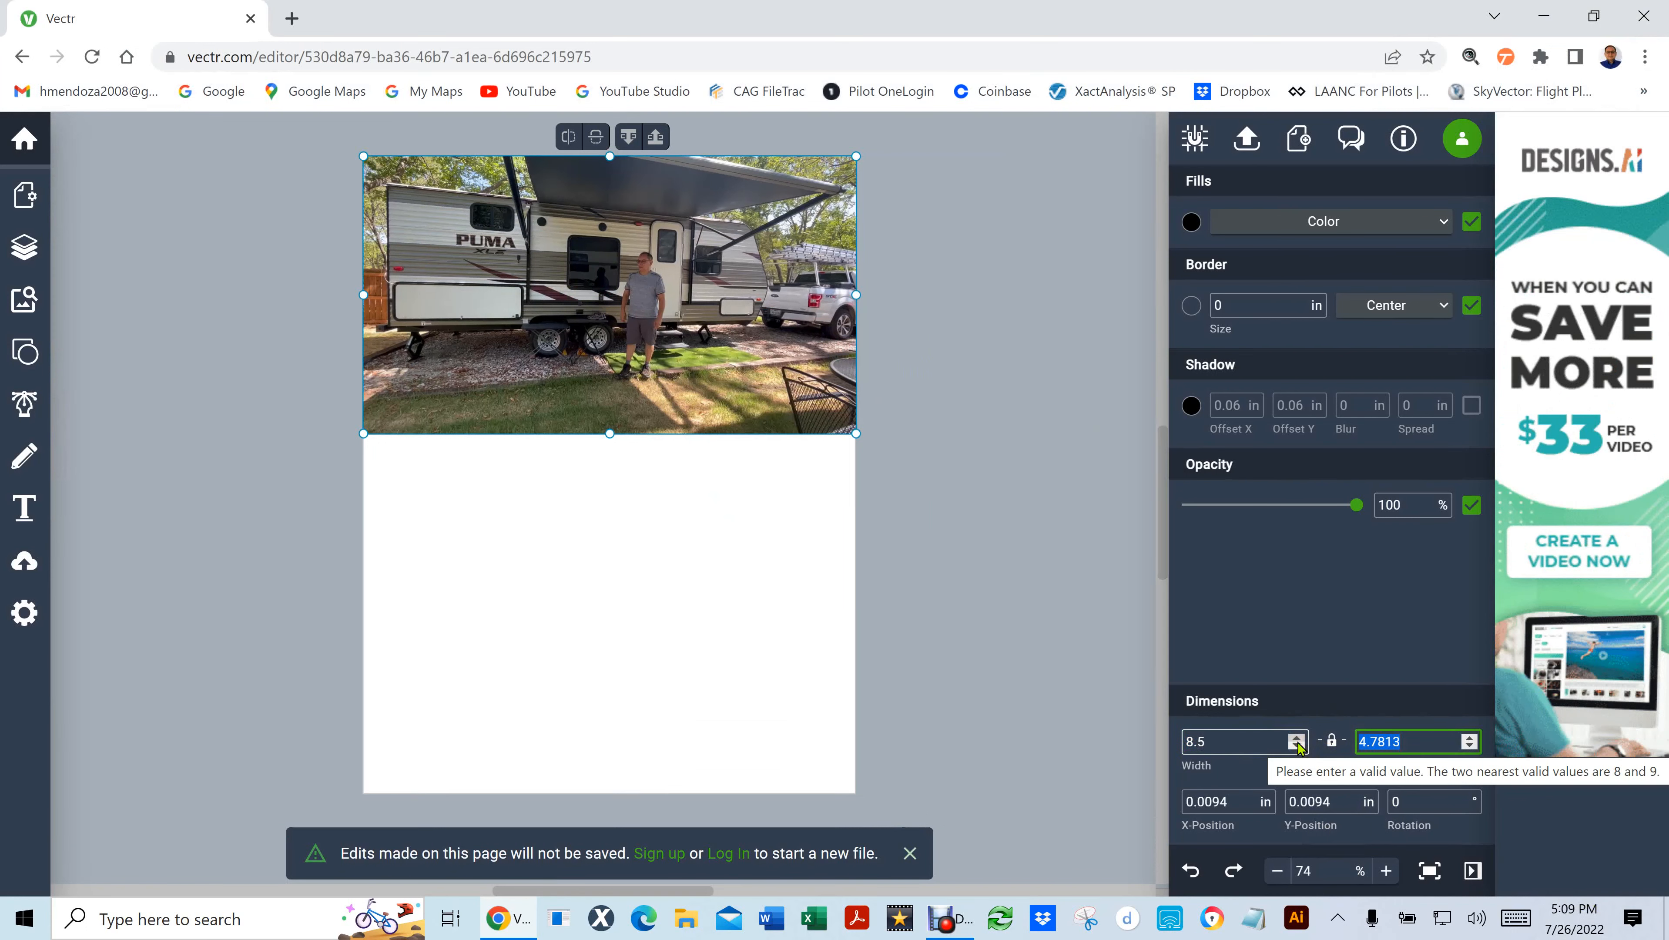
left_click(1237, 745)
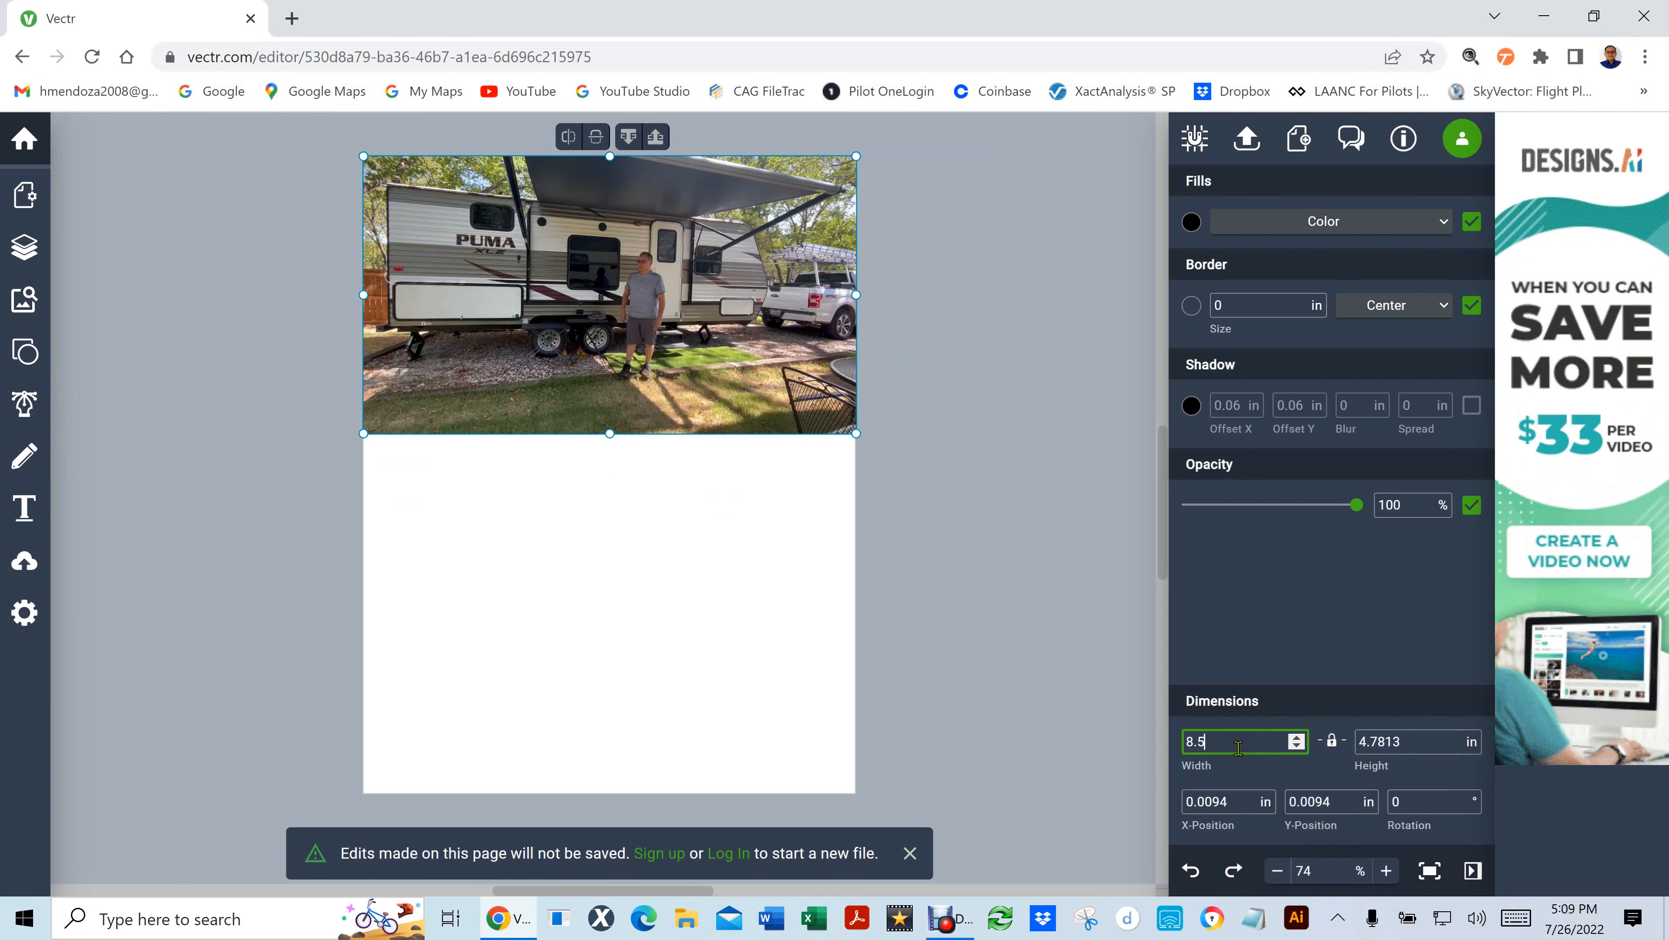
left_click(1237, 801)
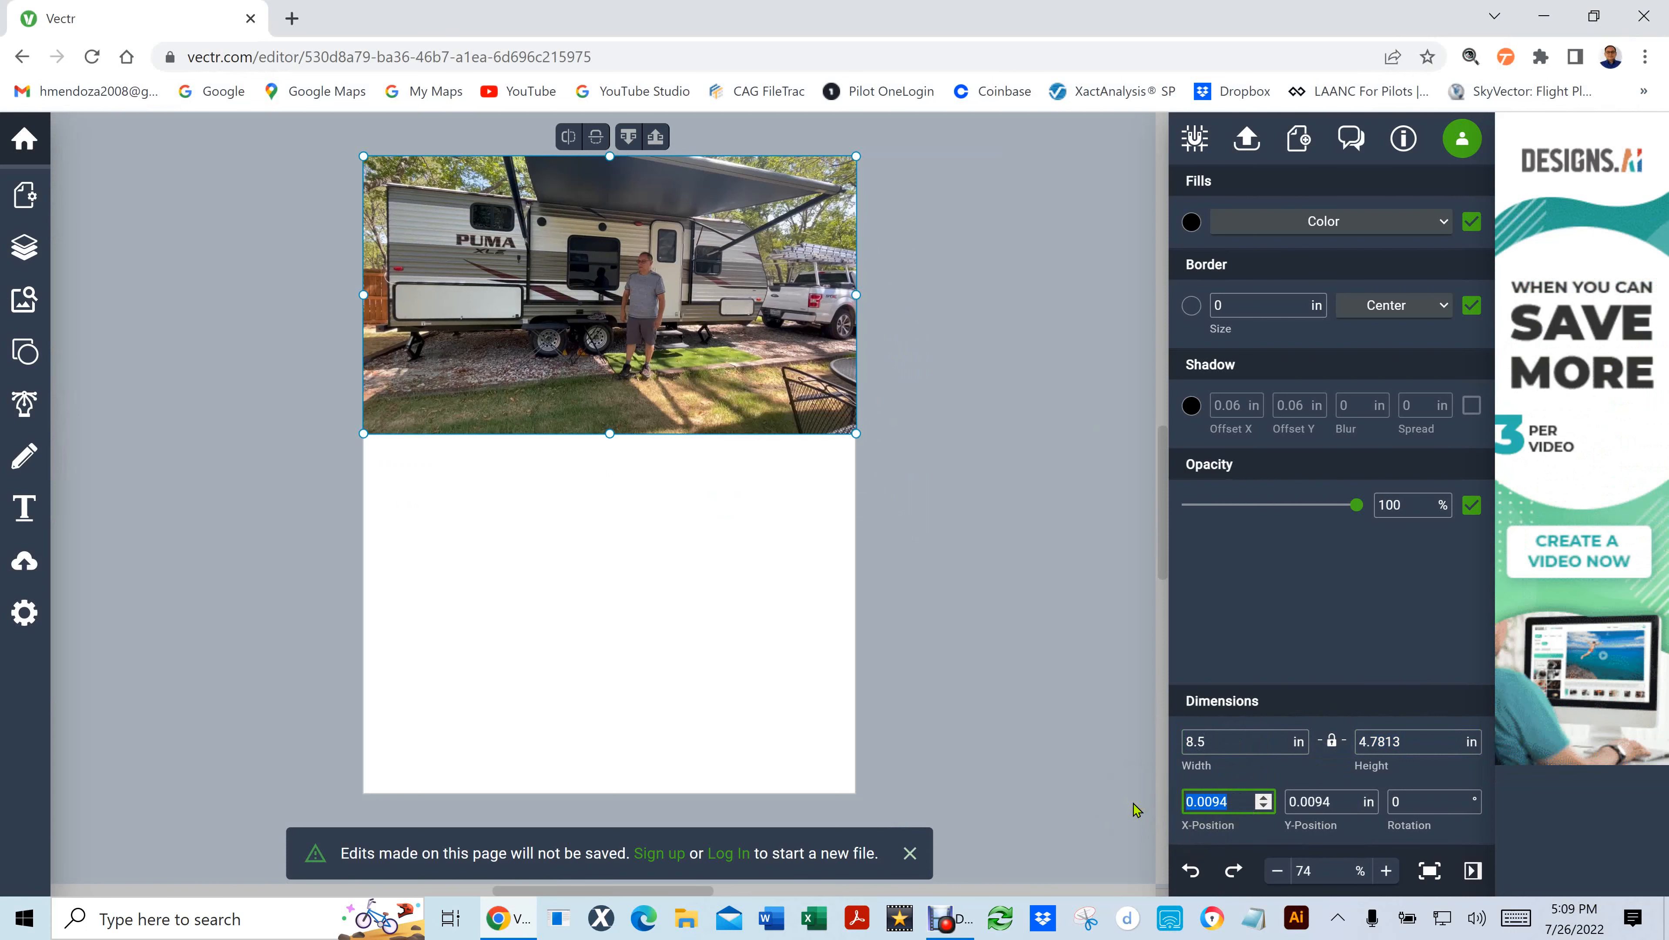
type("0")
key("Tab")
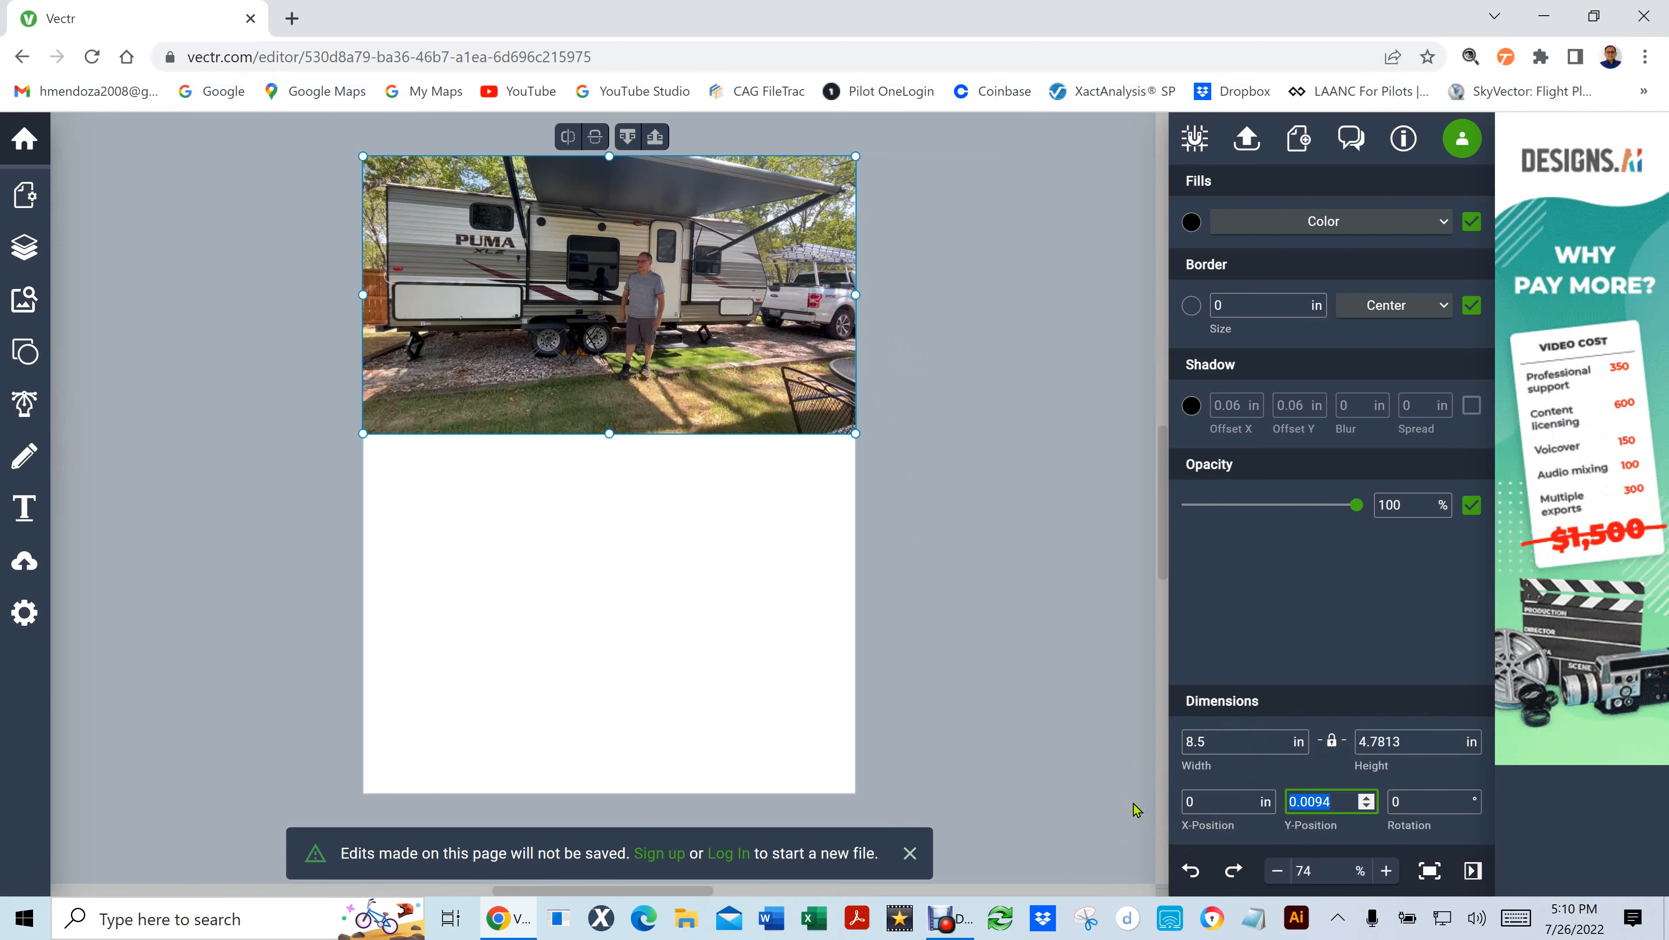
type("0")
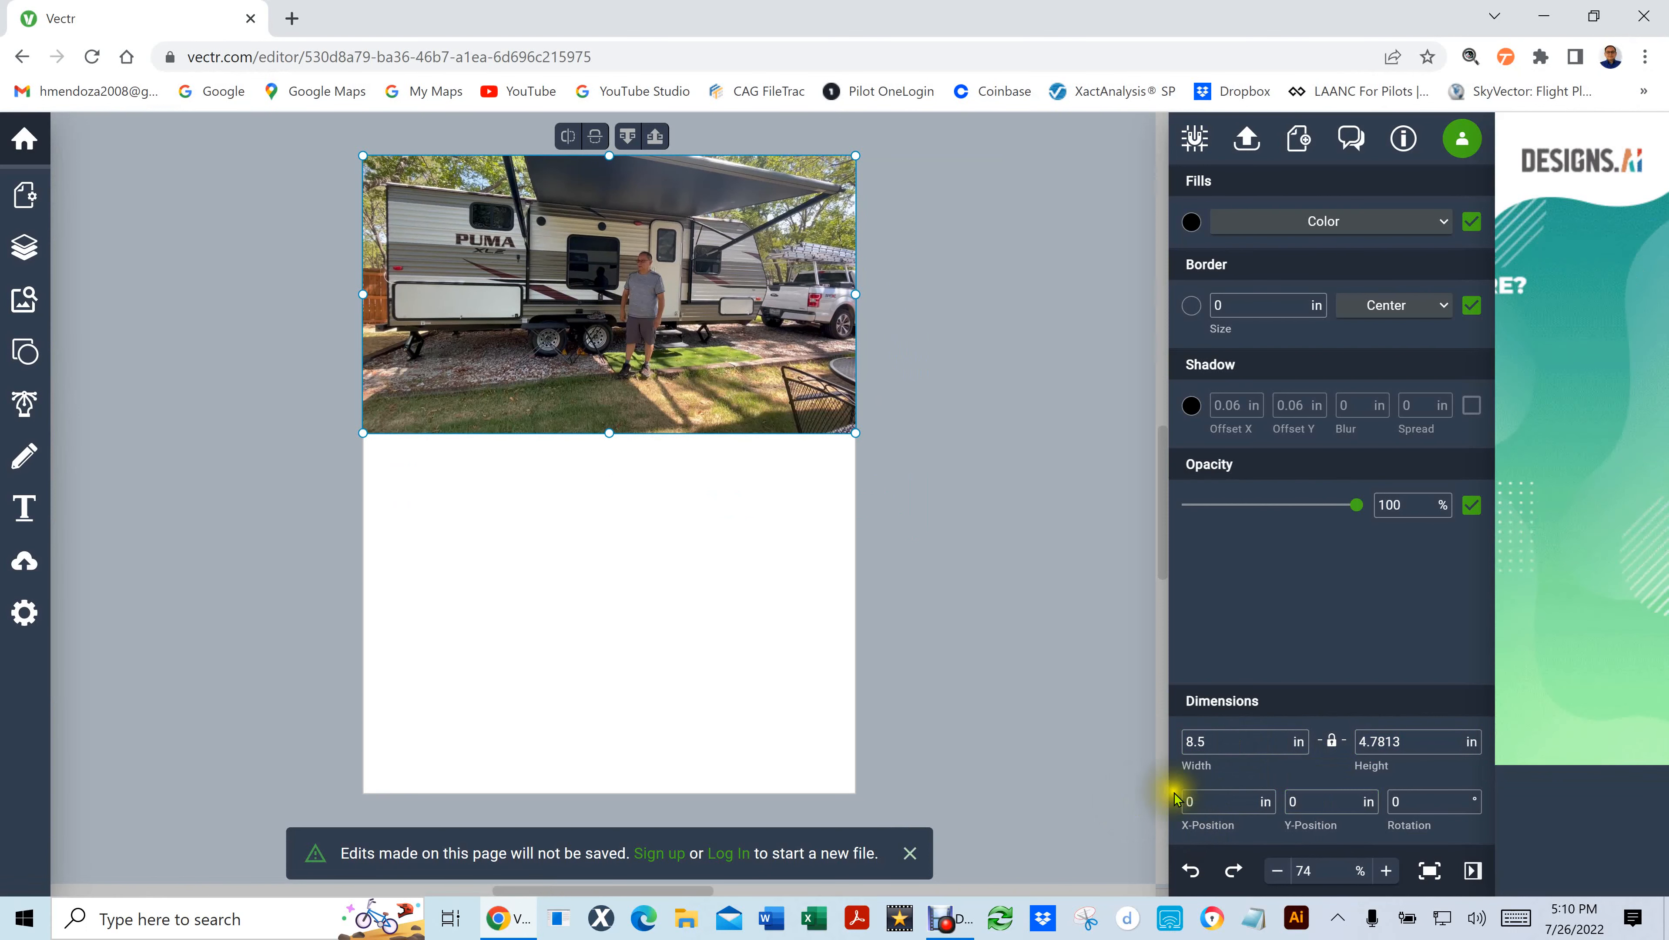
Unlock the page proportions and set the page height to the image's height of 4.7813 in
left_click(1441, 742)
key("ctrl+c")
left_click(1333, 741)
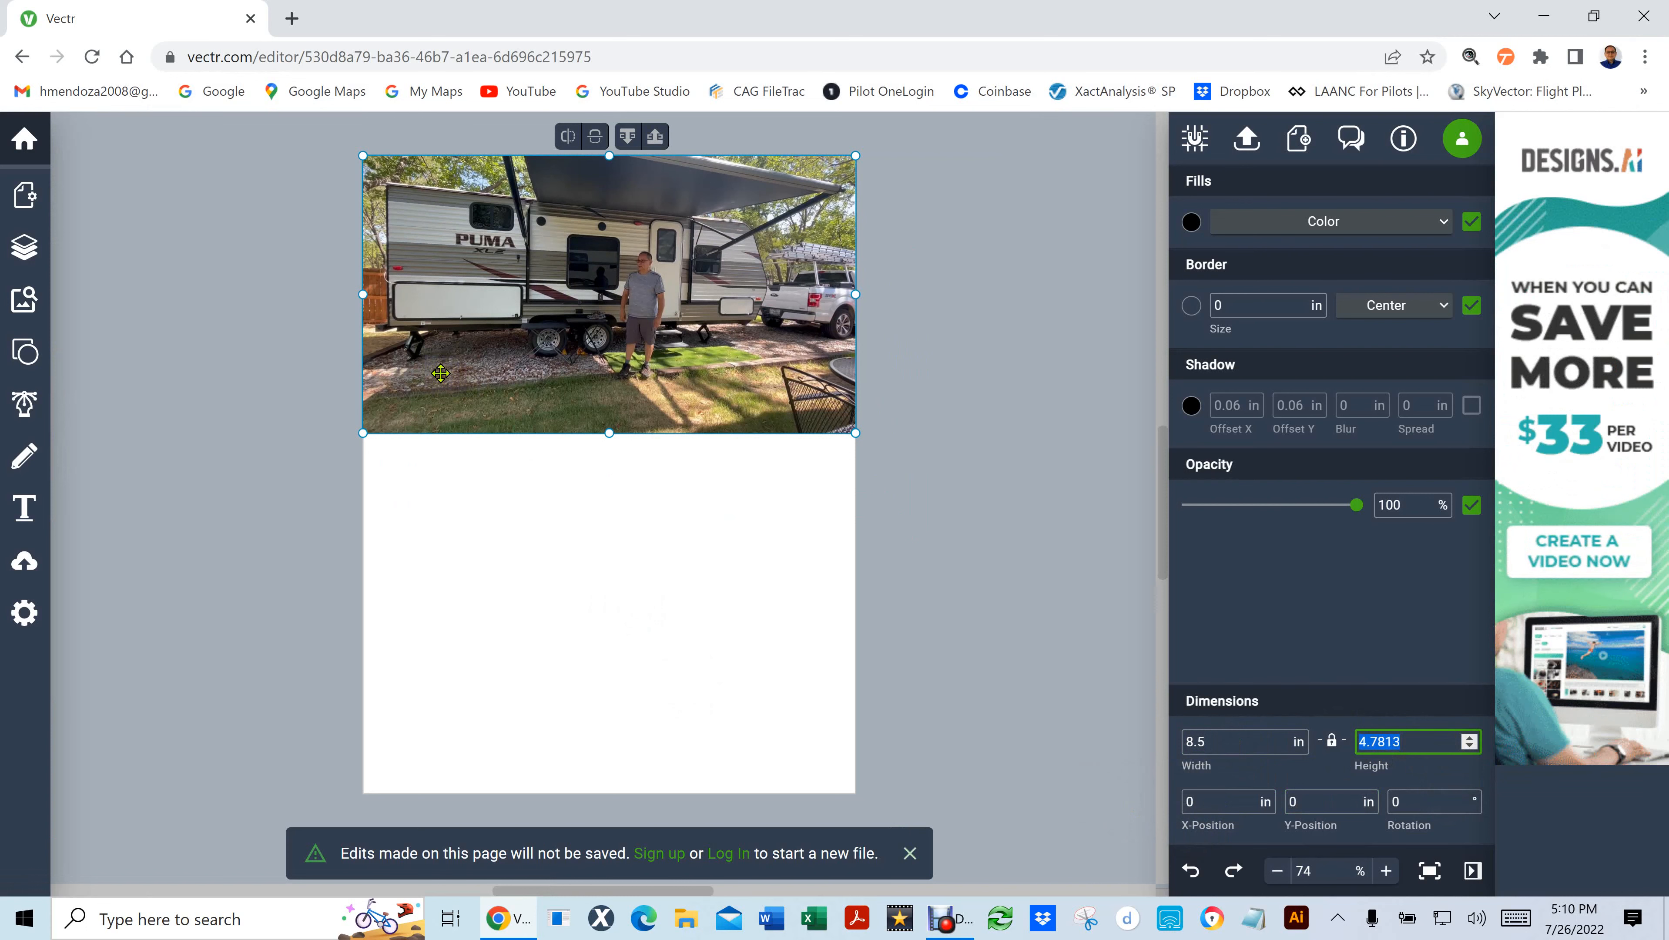
left_click(25, 195)
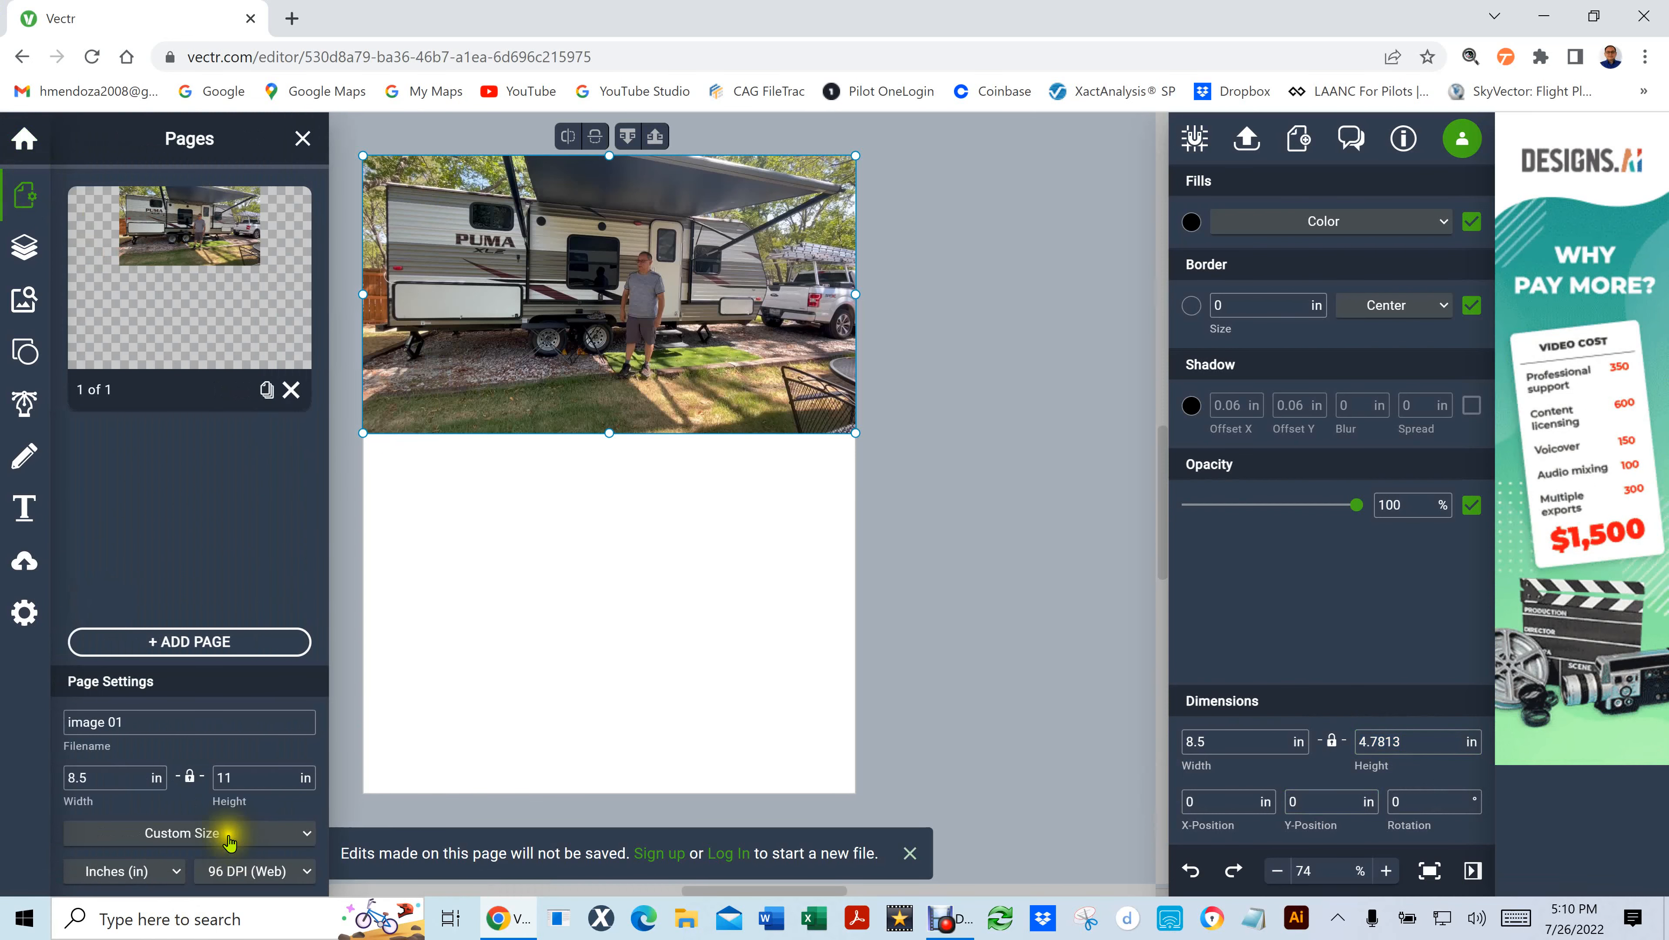
left_click(192, 781)
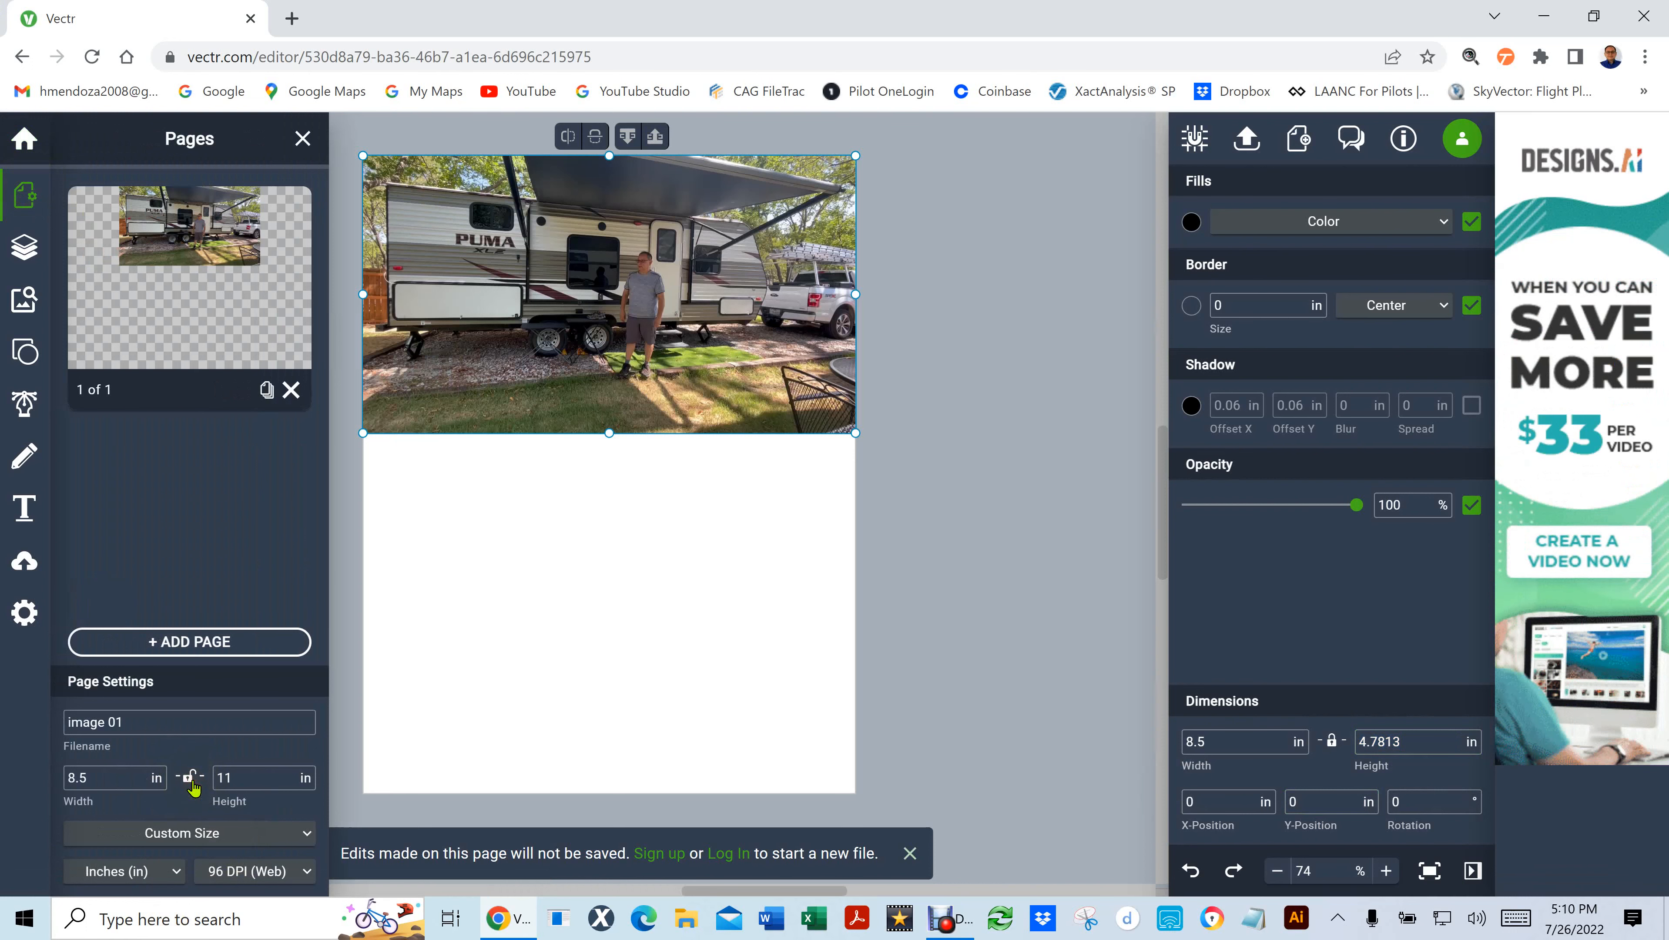
double_click(263, 780)
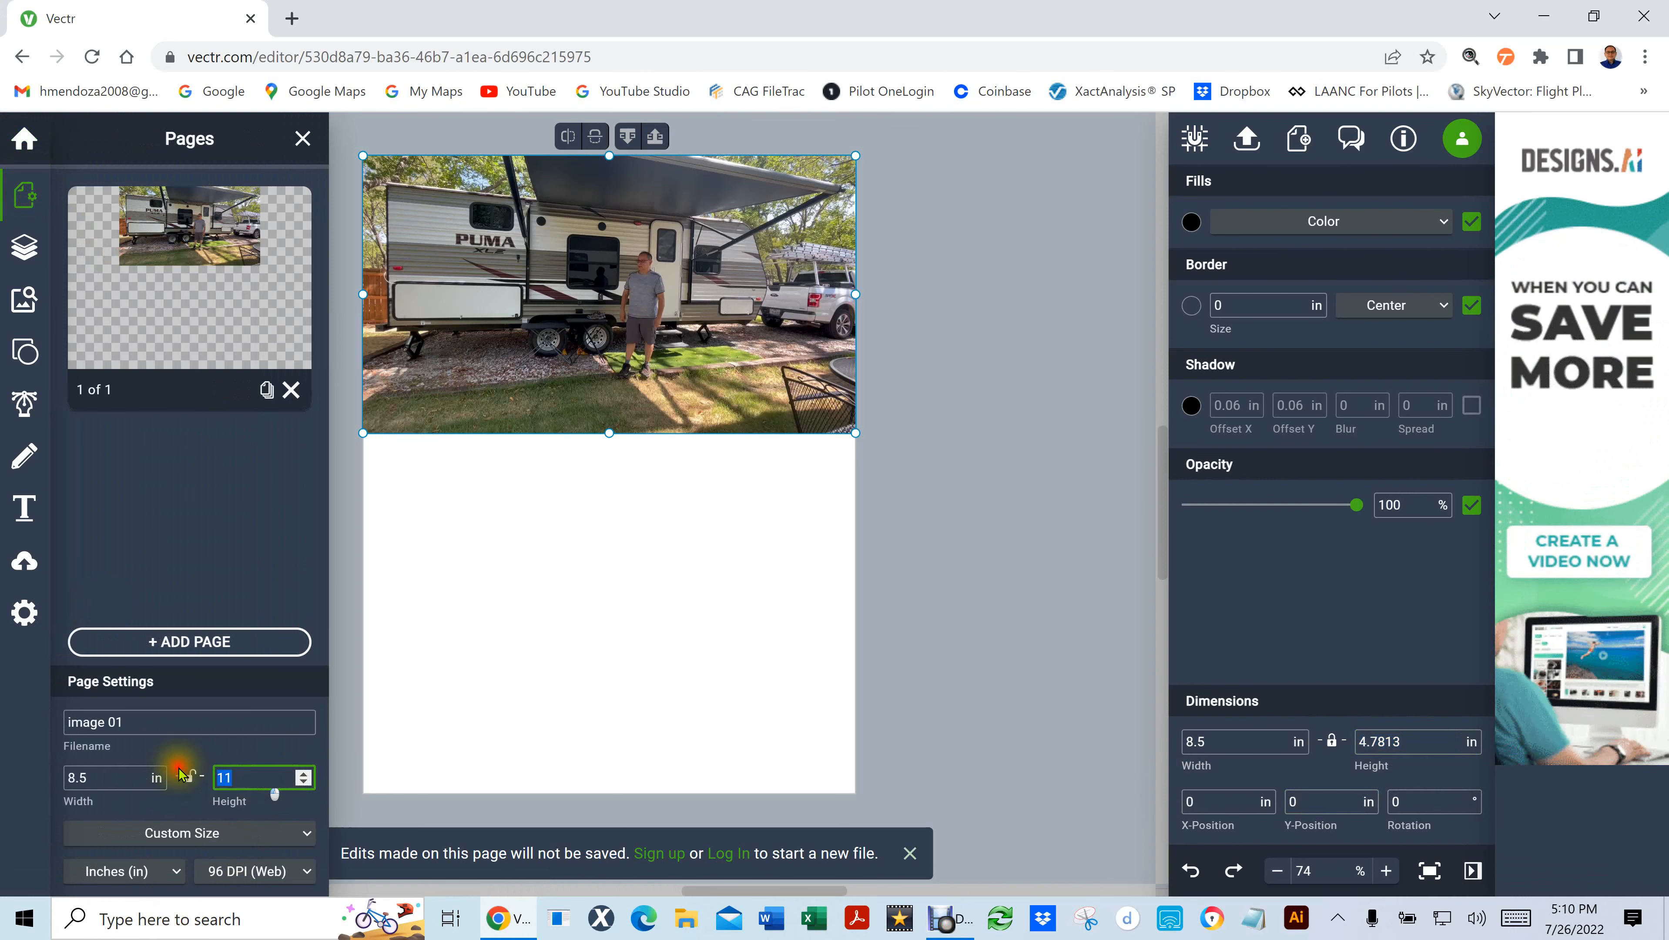
key("ctrl+v")
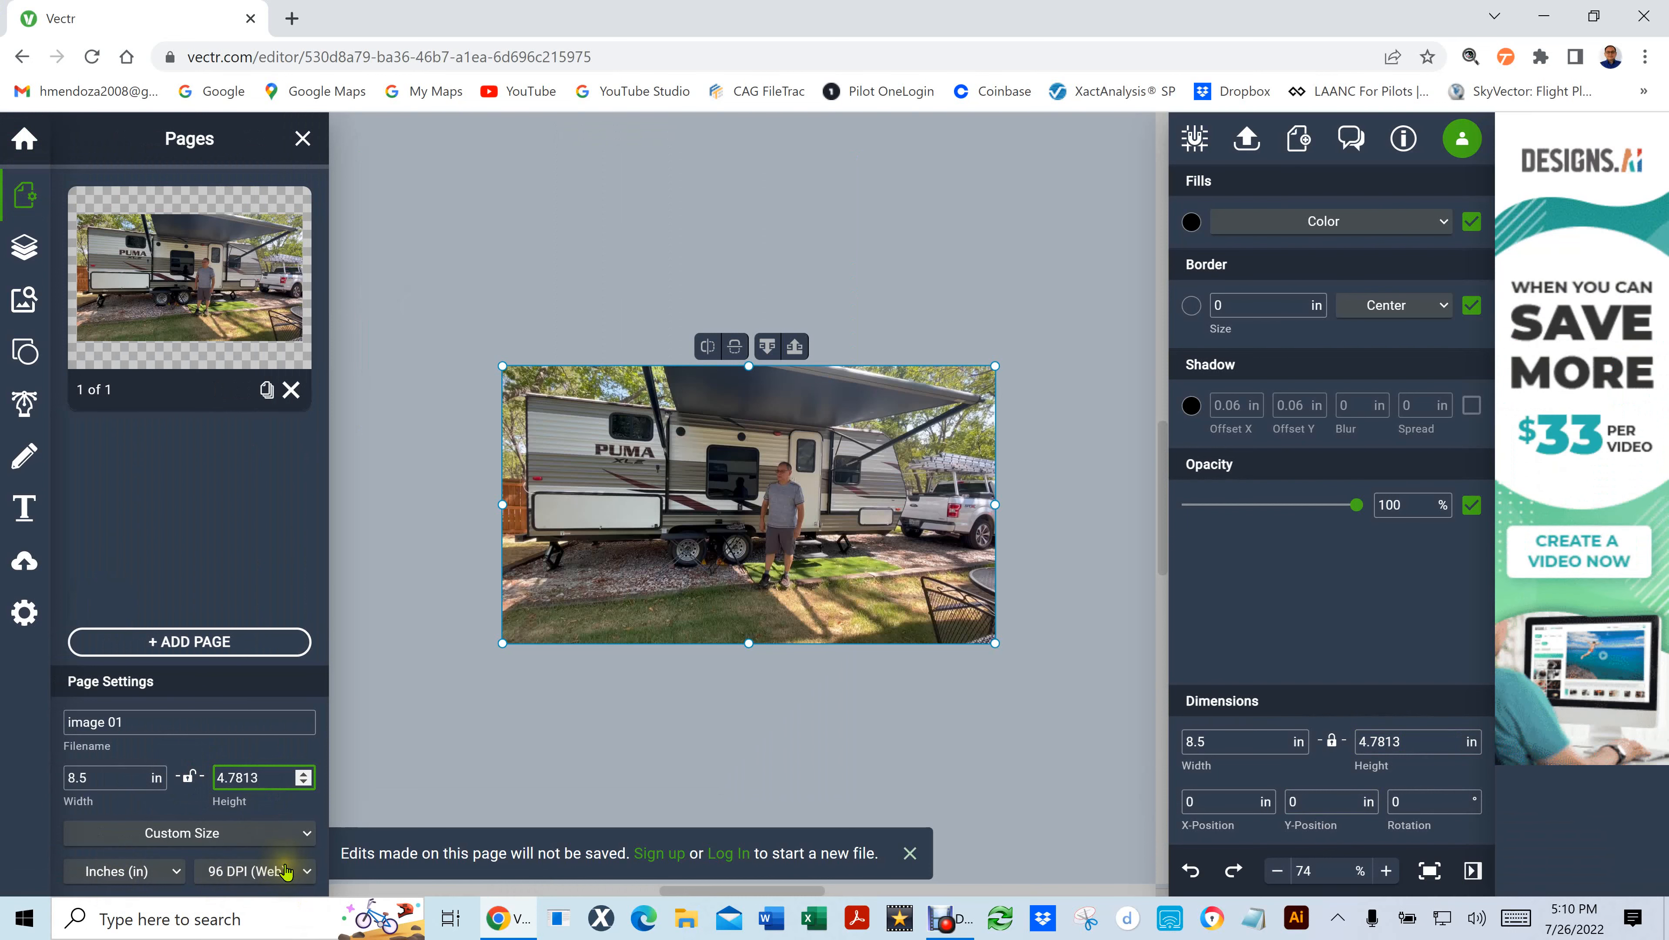
key("Return")
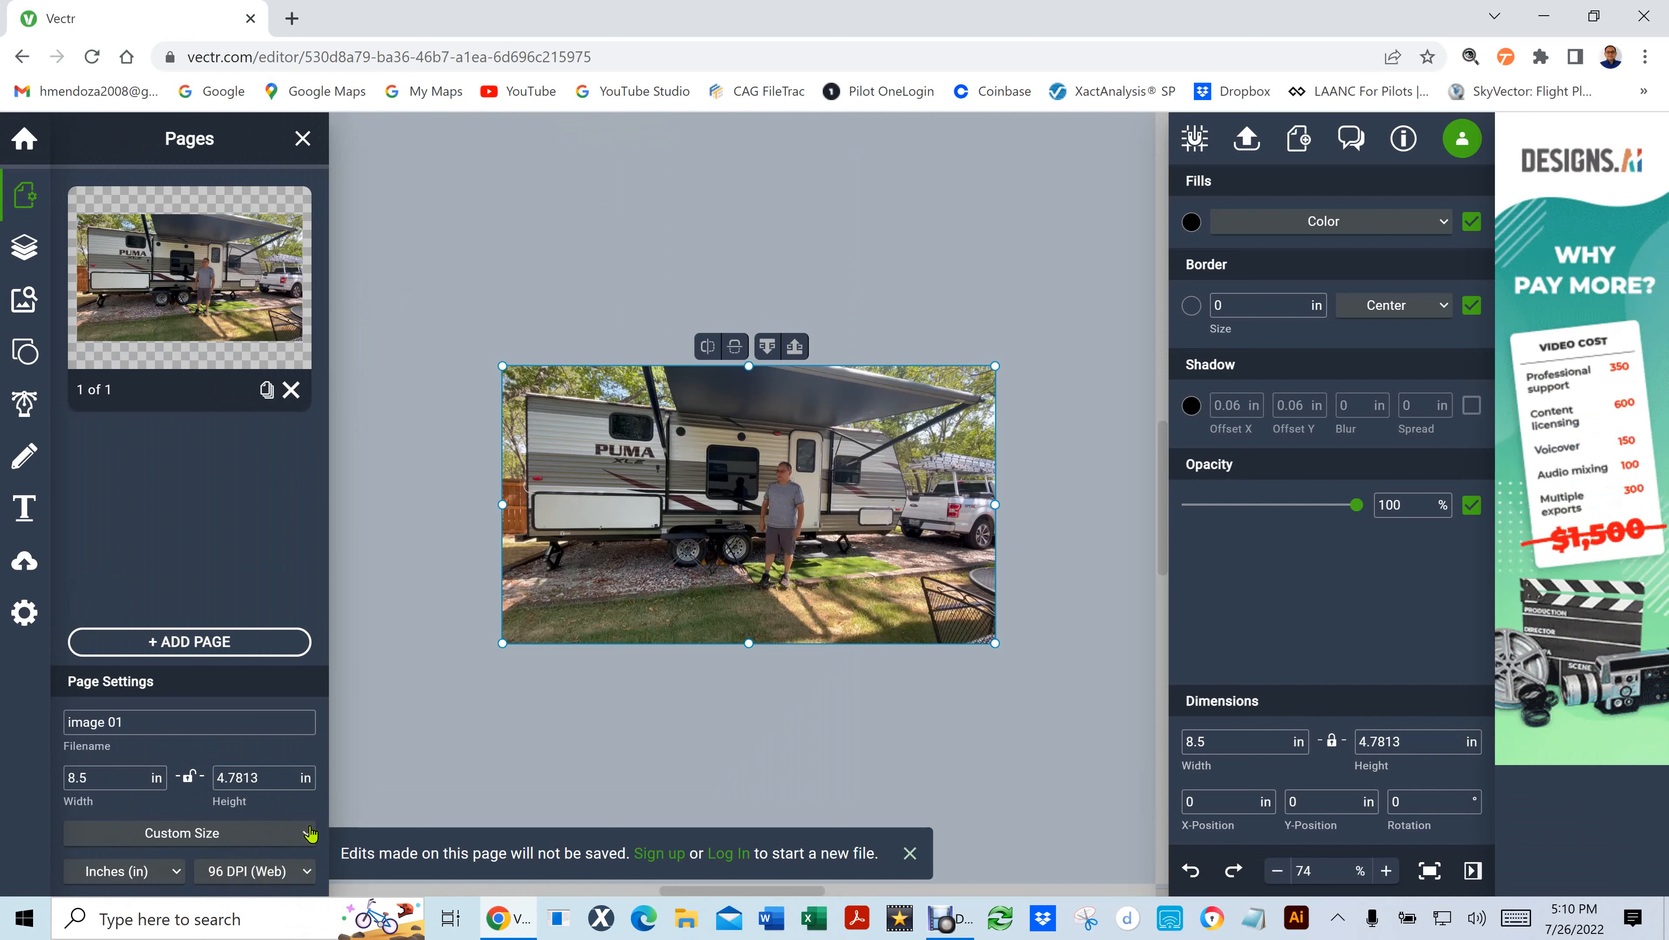
left_click(302, 142)
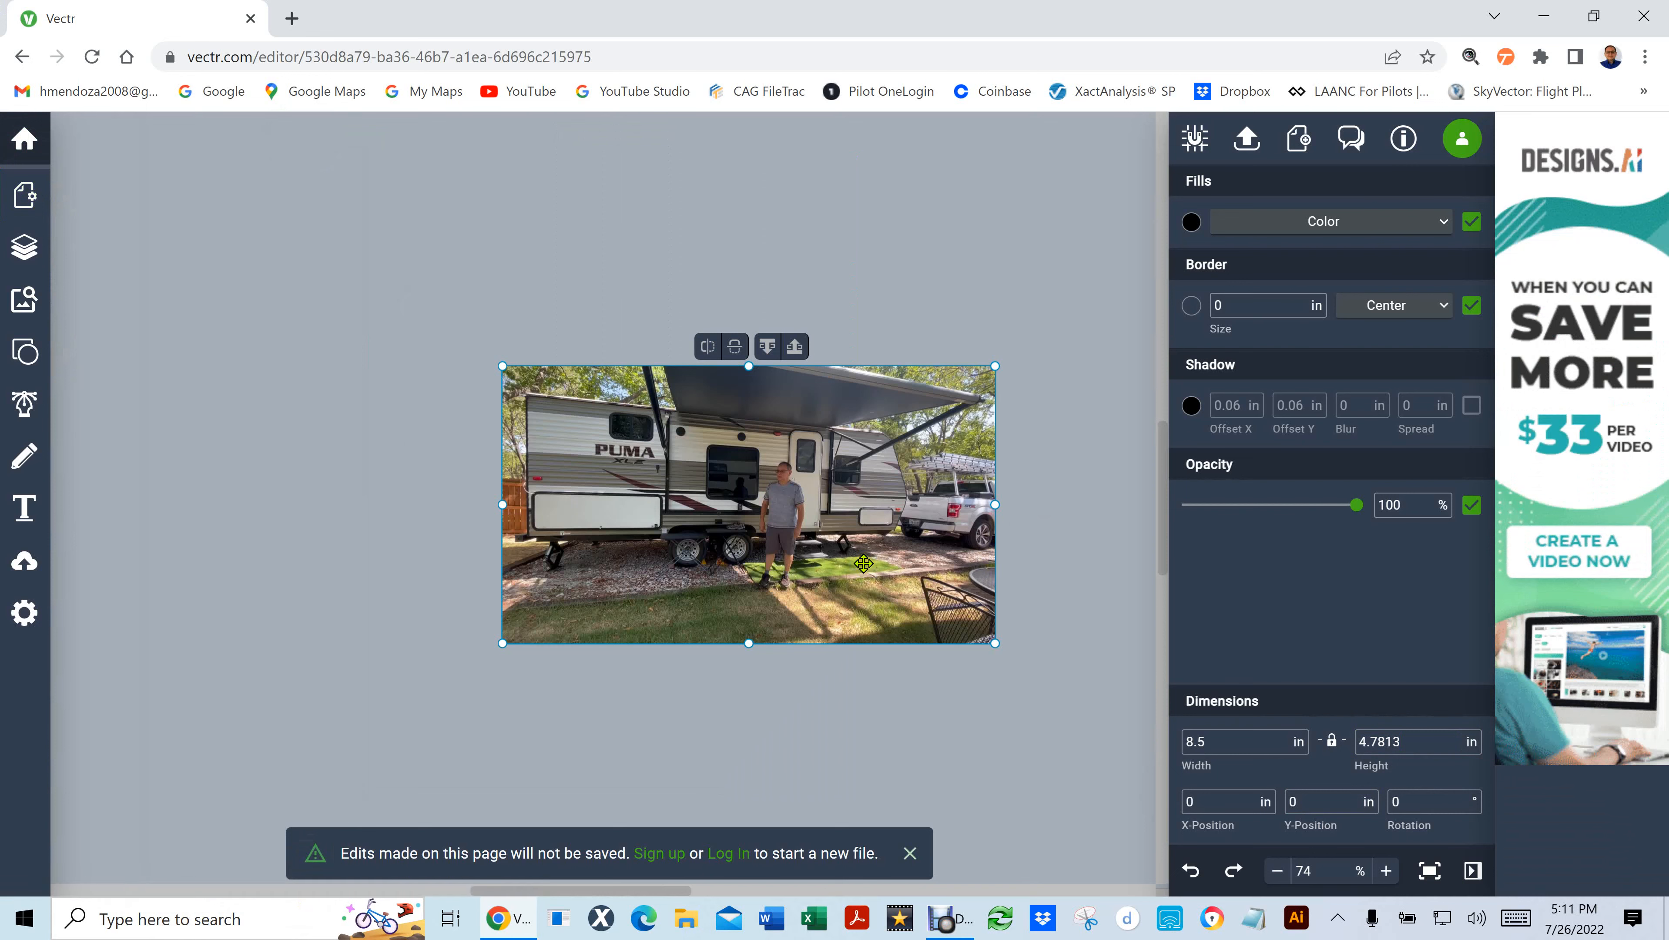
Try moving and deleting the unlocked snapshot image, and undo both changes
left_click(1218, 797)
left_click_drag(1217, 797, 1118, 797)
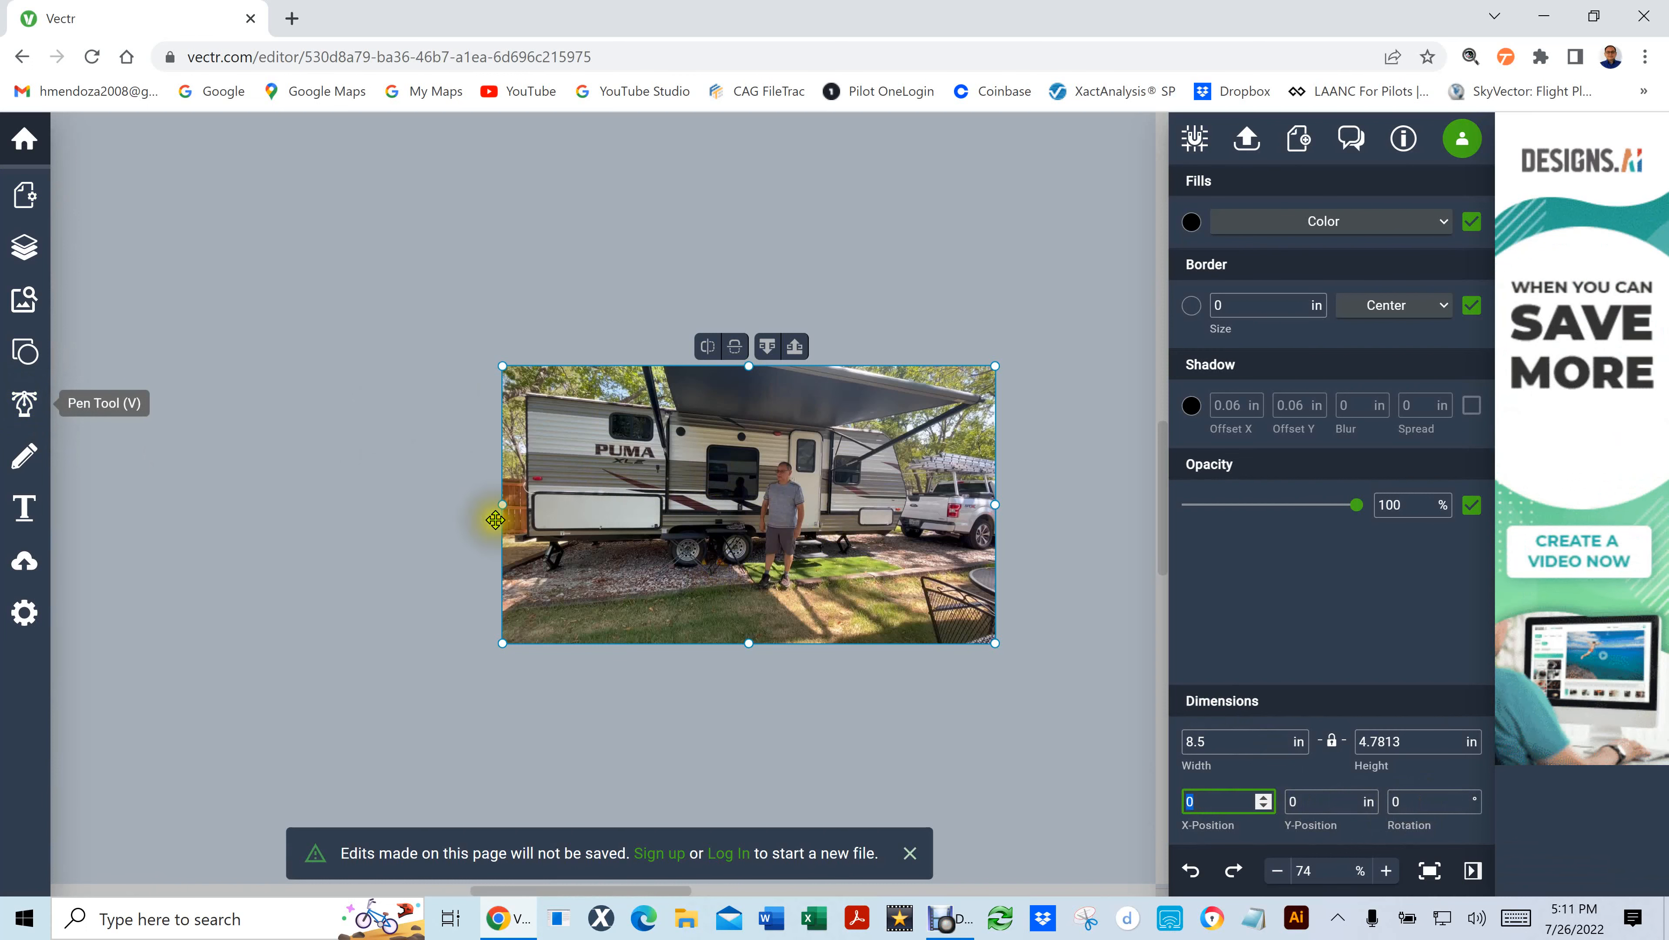
left_click_drag(575, 491, 579, 431)
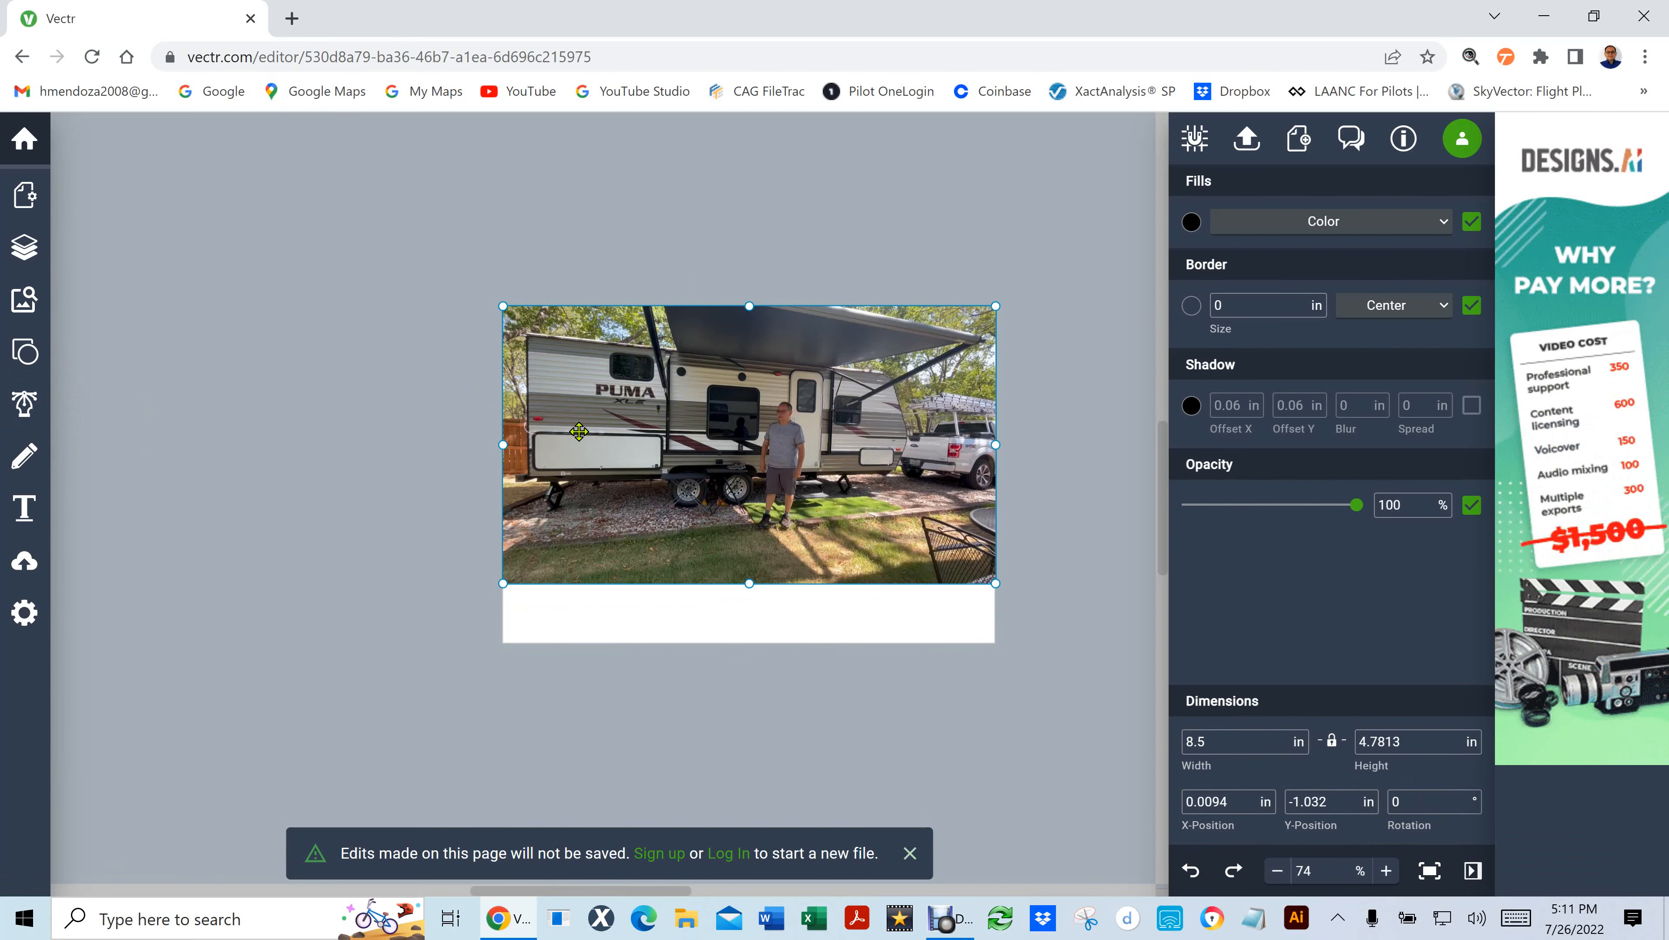
key("Delete")
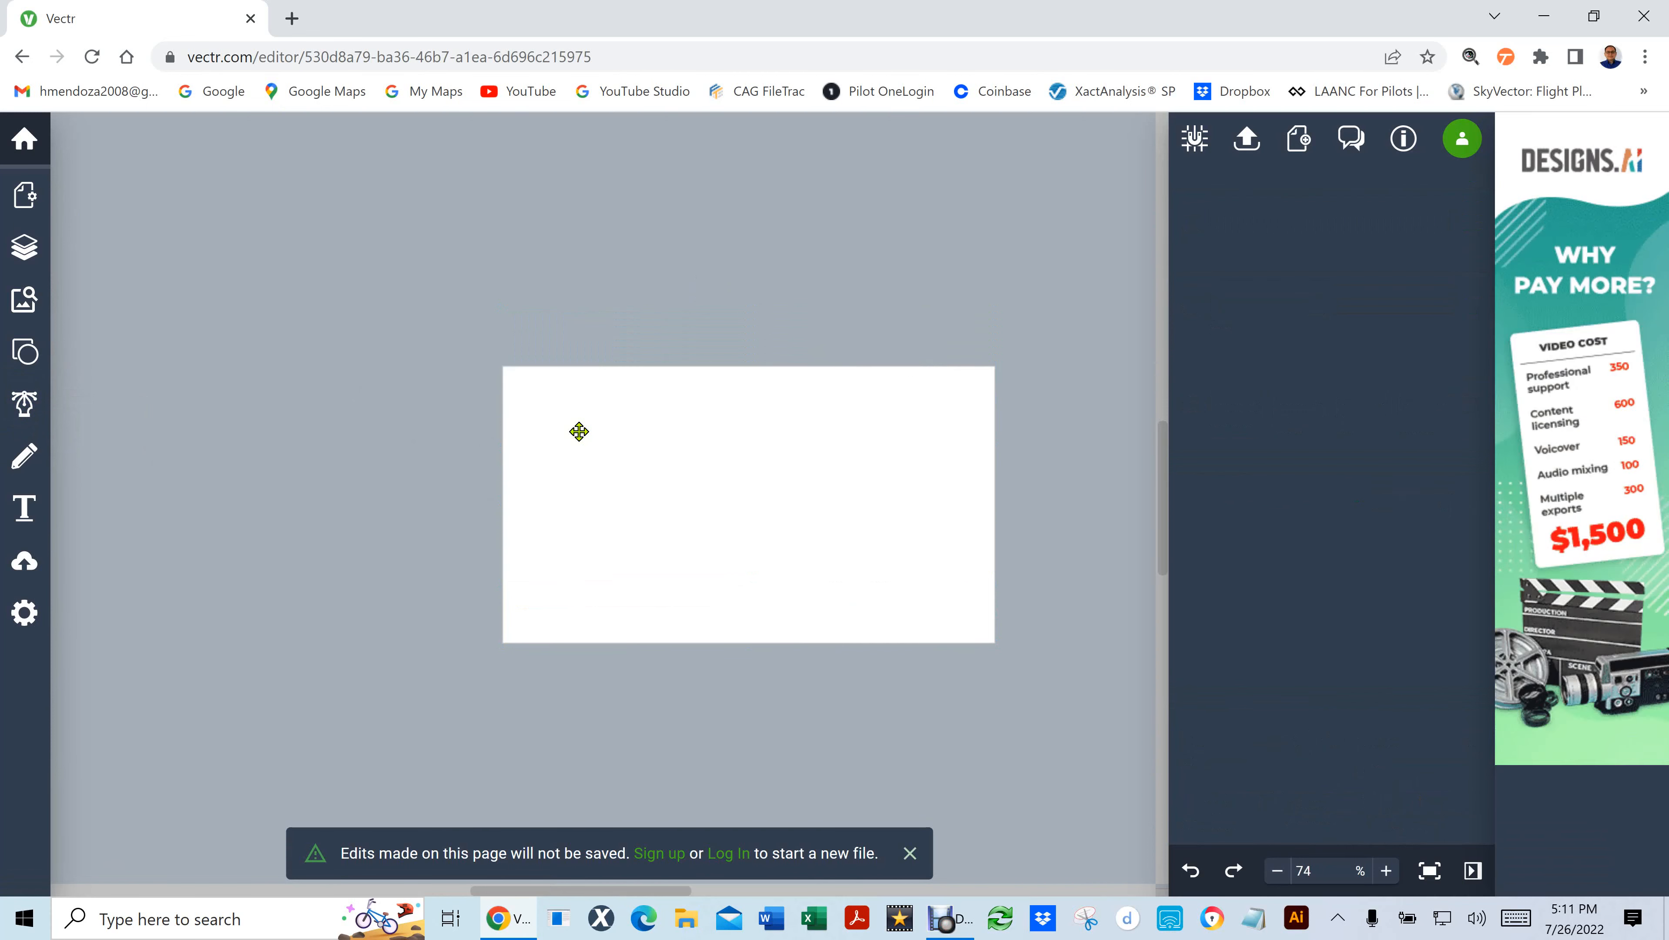
key("ctrl+z")
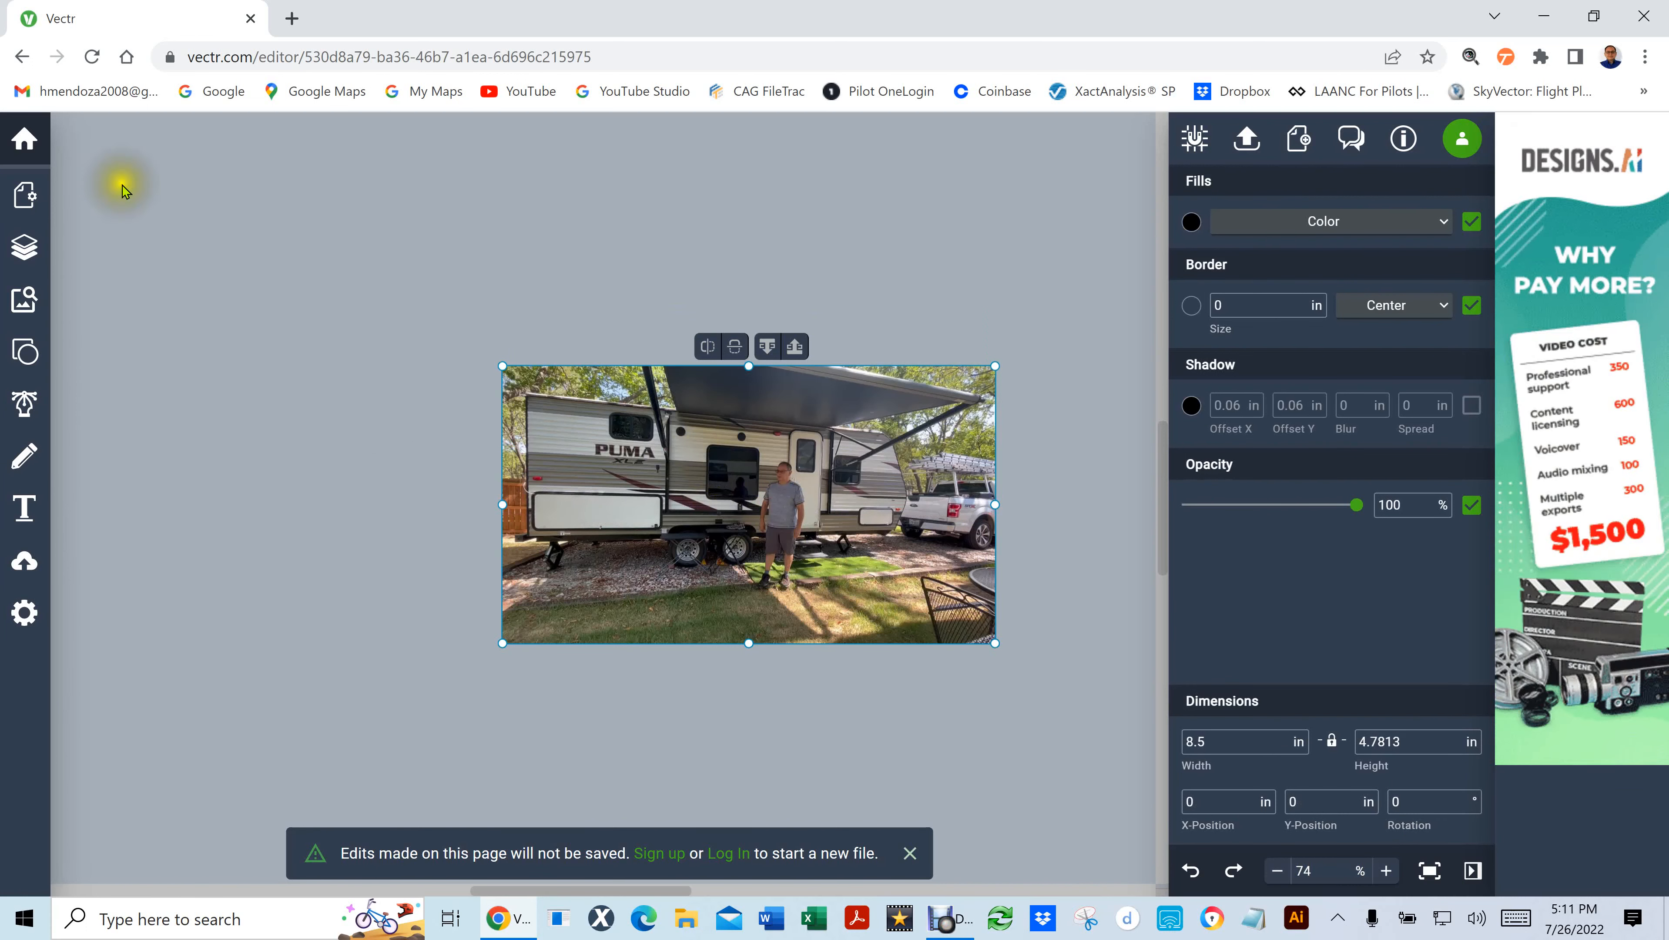
Lock the Image layer and deselect the snapshot image on the canvas
left_click(23, 249)
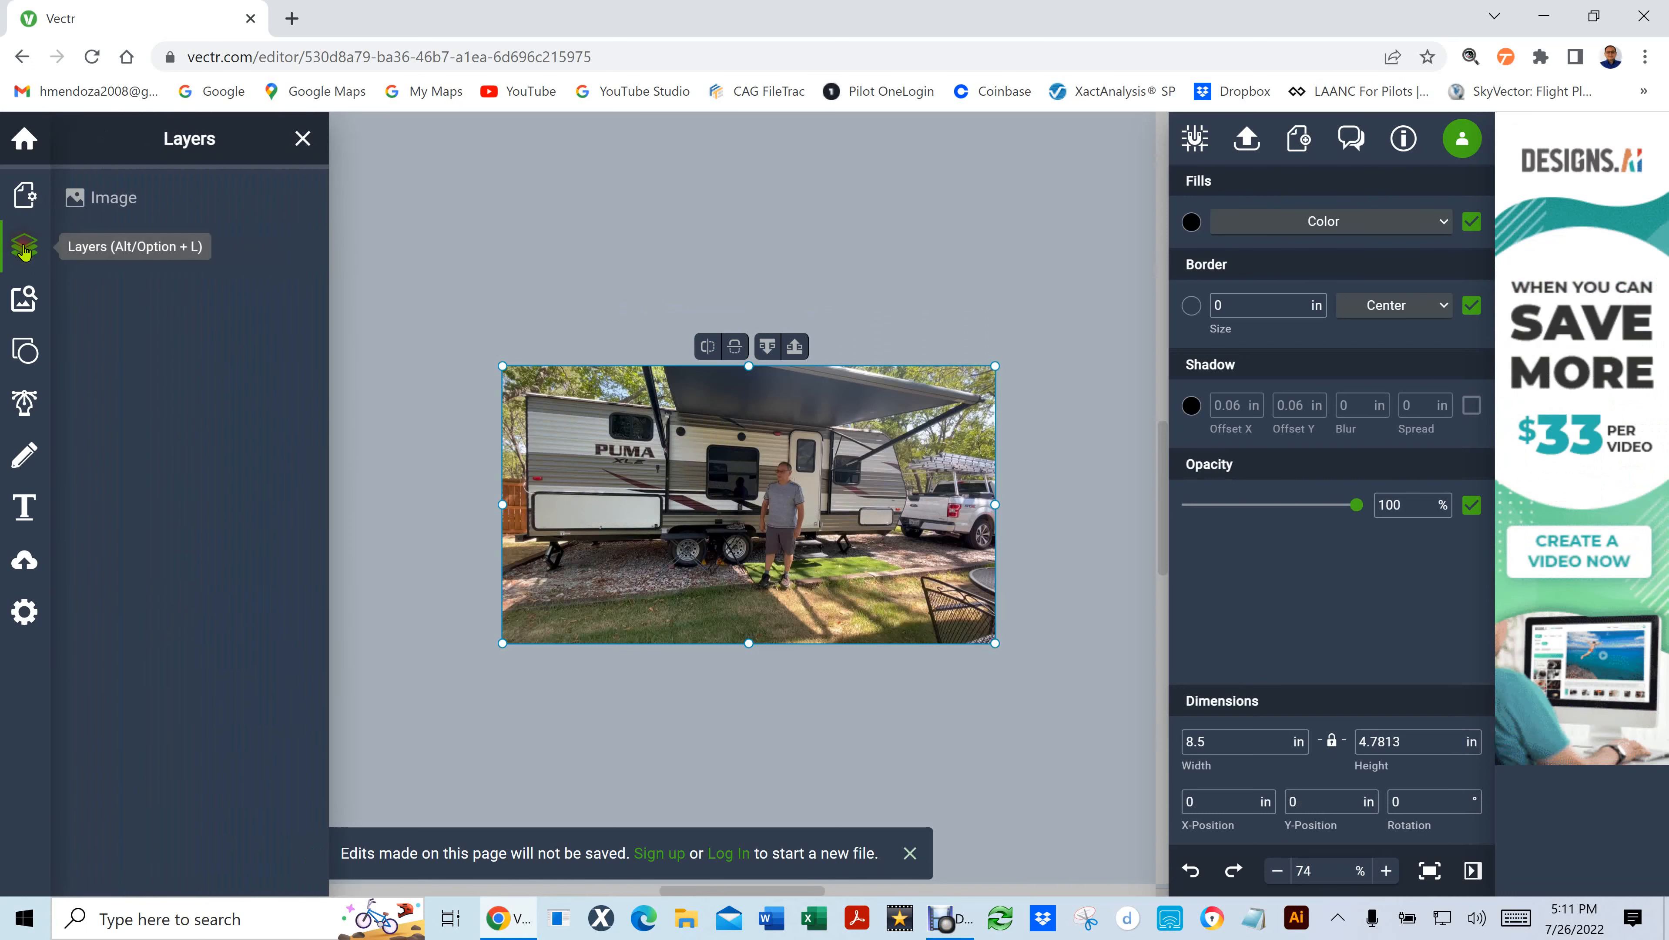
mouse_move(133, 197)
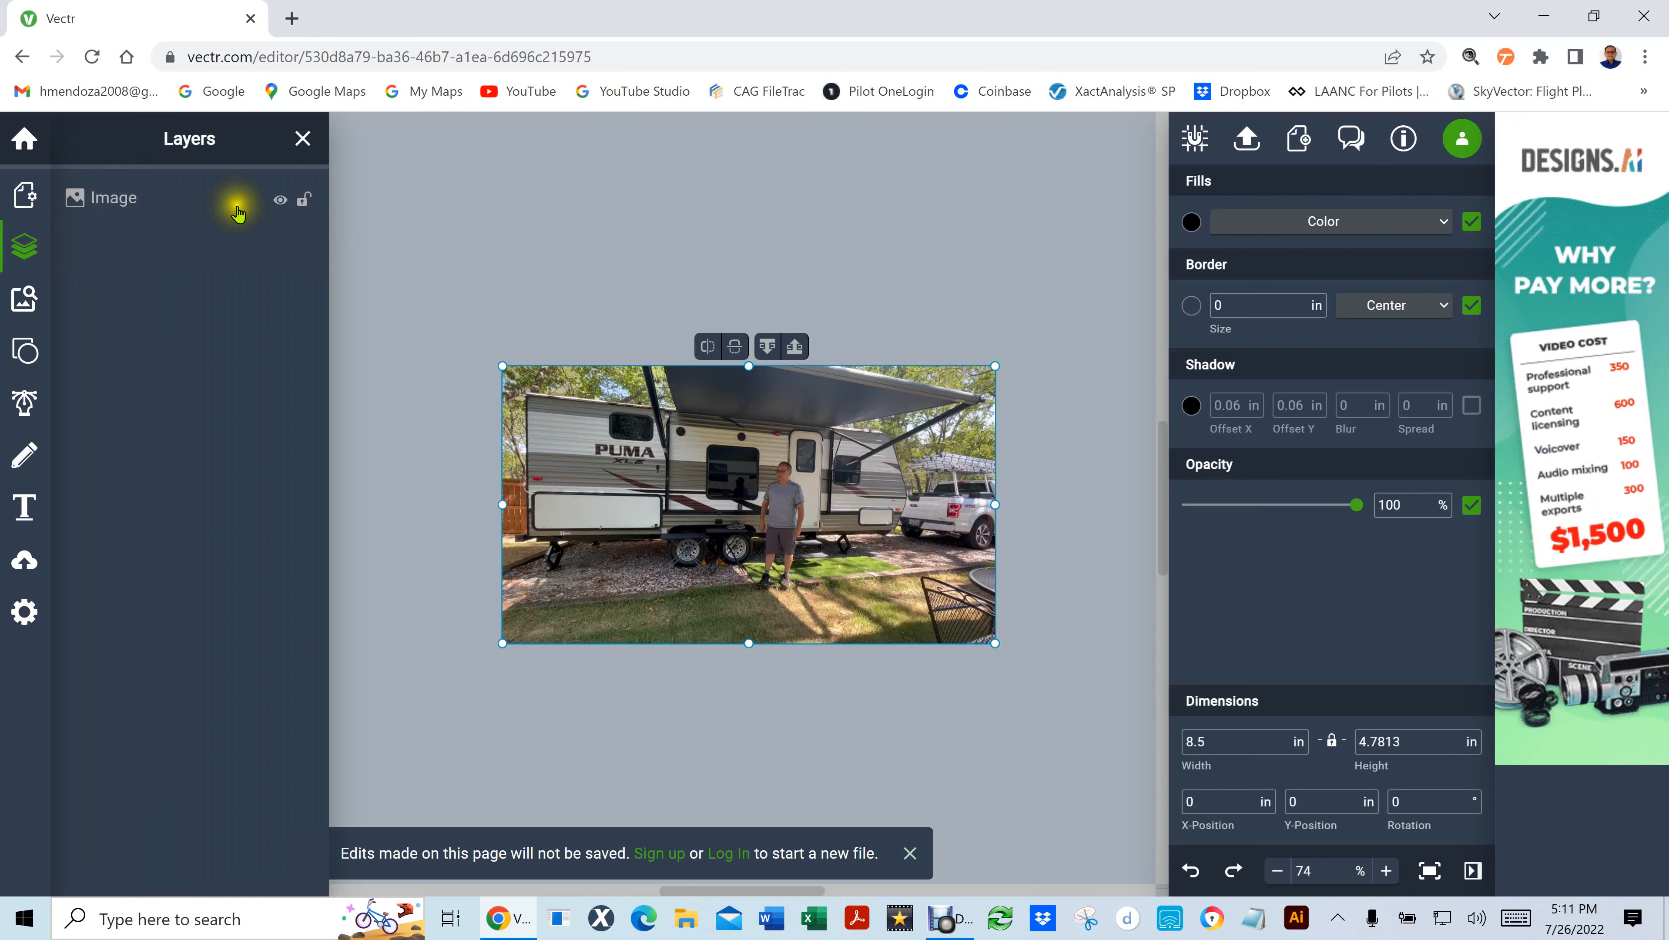
left_click(304, 200)
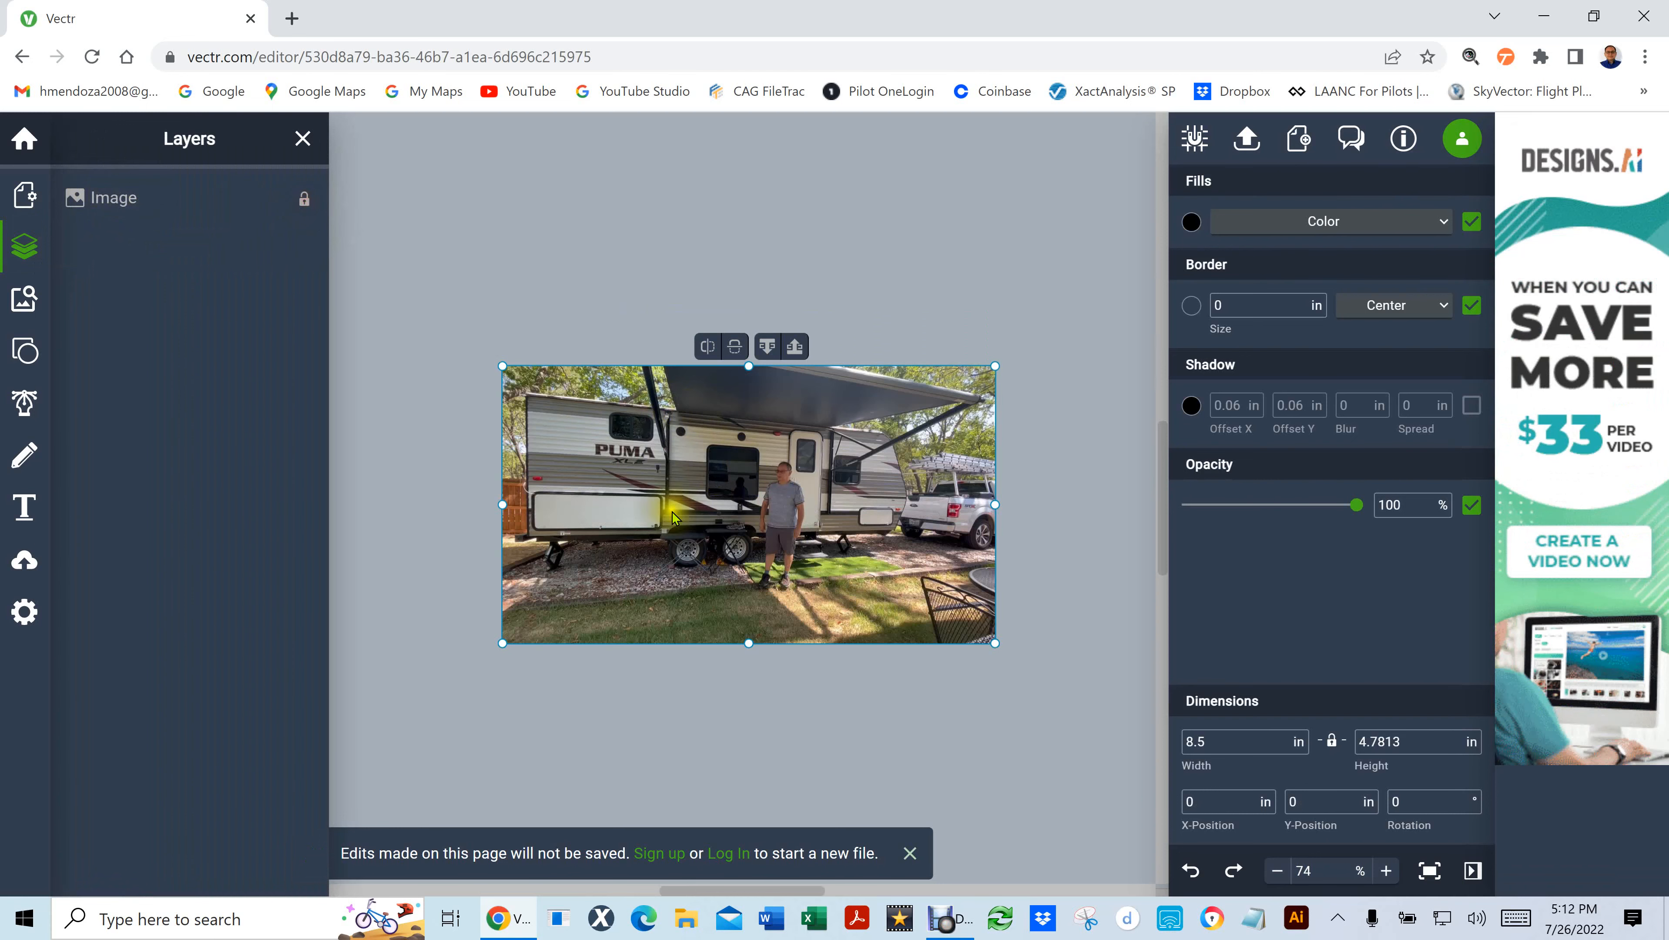
left_click(652, 439)
left_click(539, 208)
left_click(634, 241)
left_click(791, 461)
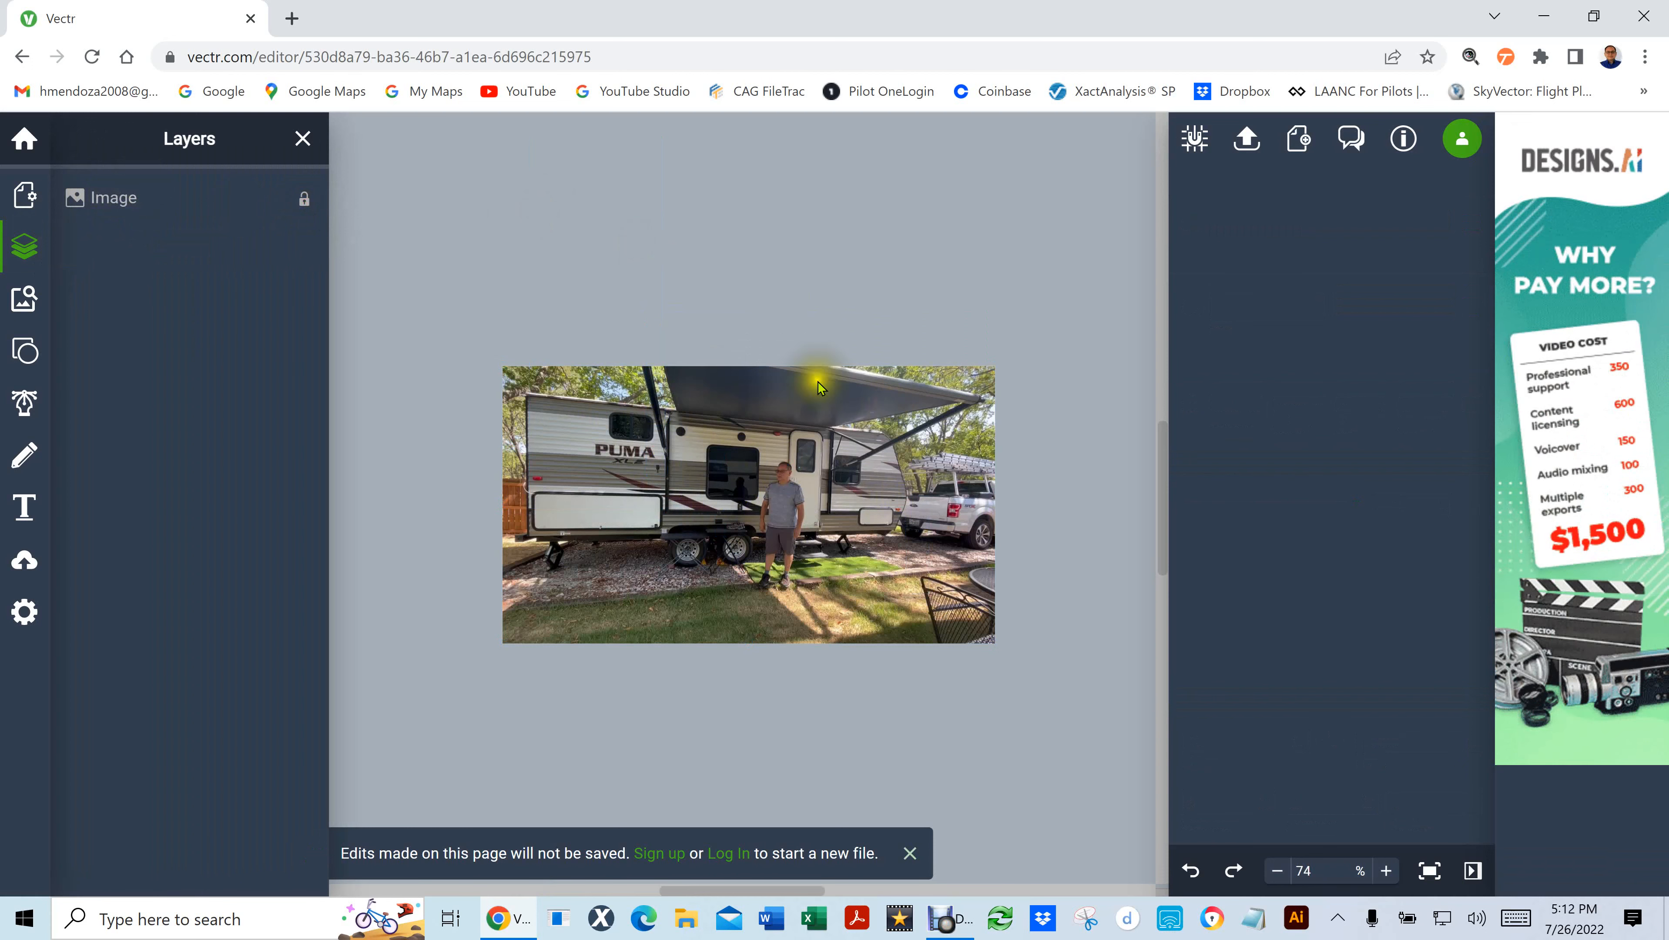
left_click(719, 291)
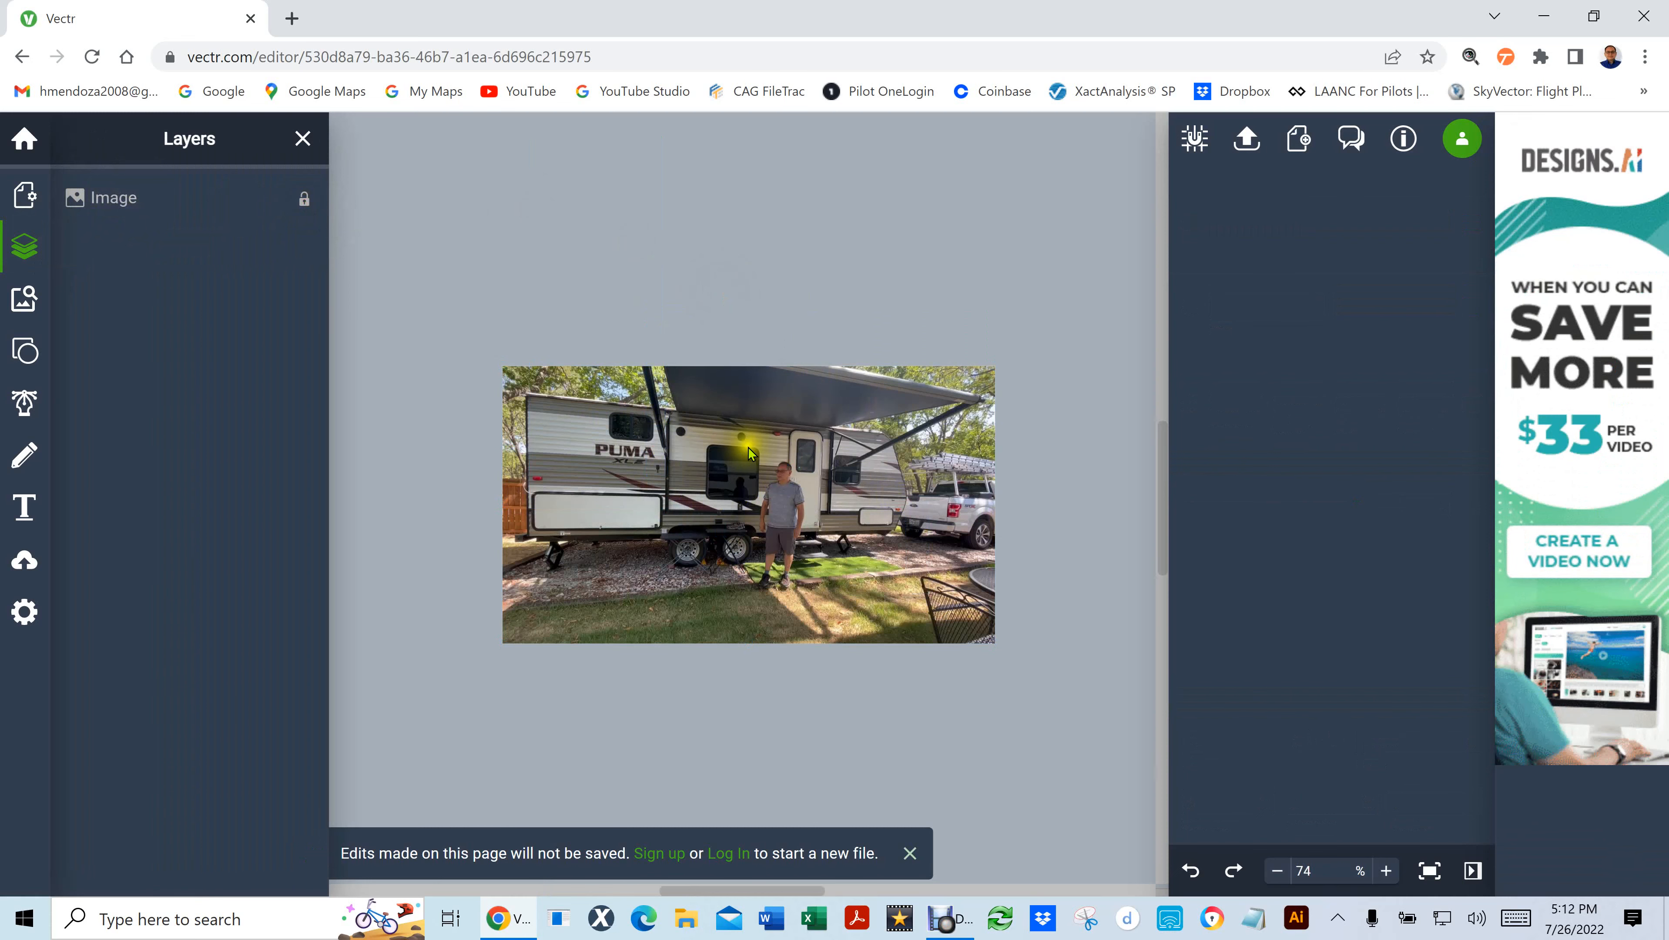
Start a Pen path on the small window above the PUMA lettering, curving it around the window's upper-left corner
scroll(727, 456, "up", 5)
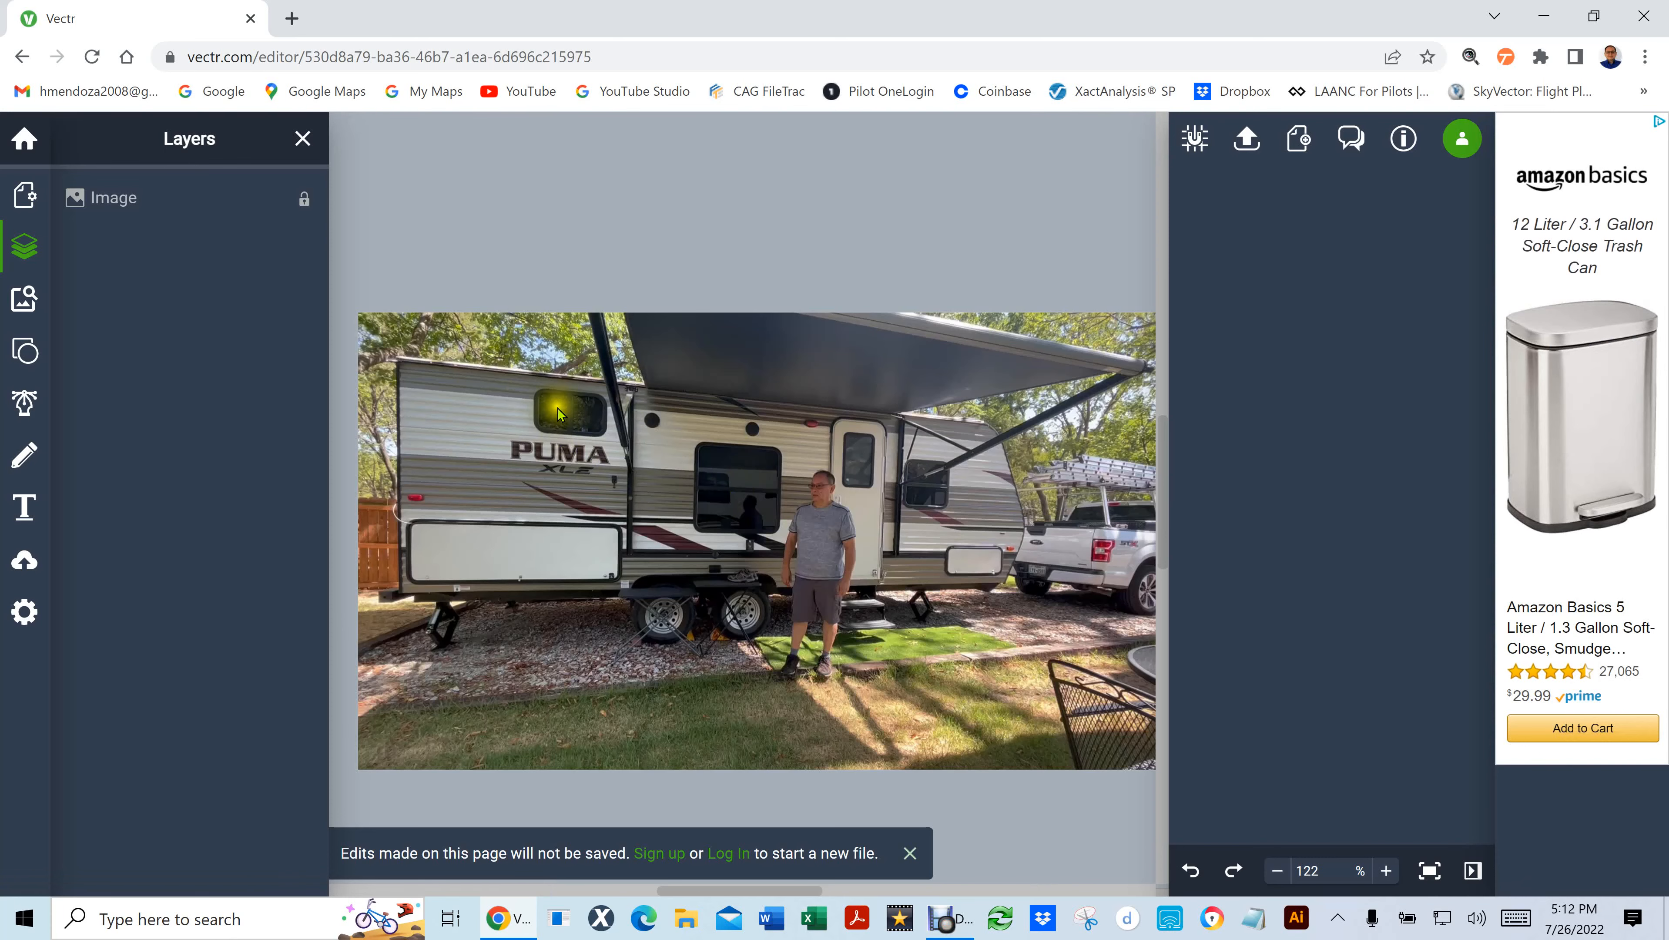
scroll(560, 415, "up", 3)
scroll(560, 414, "up", 4)
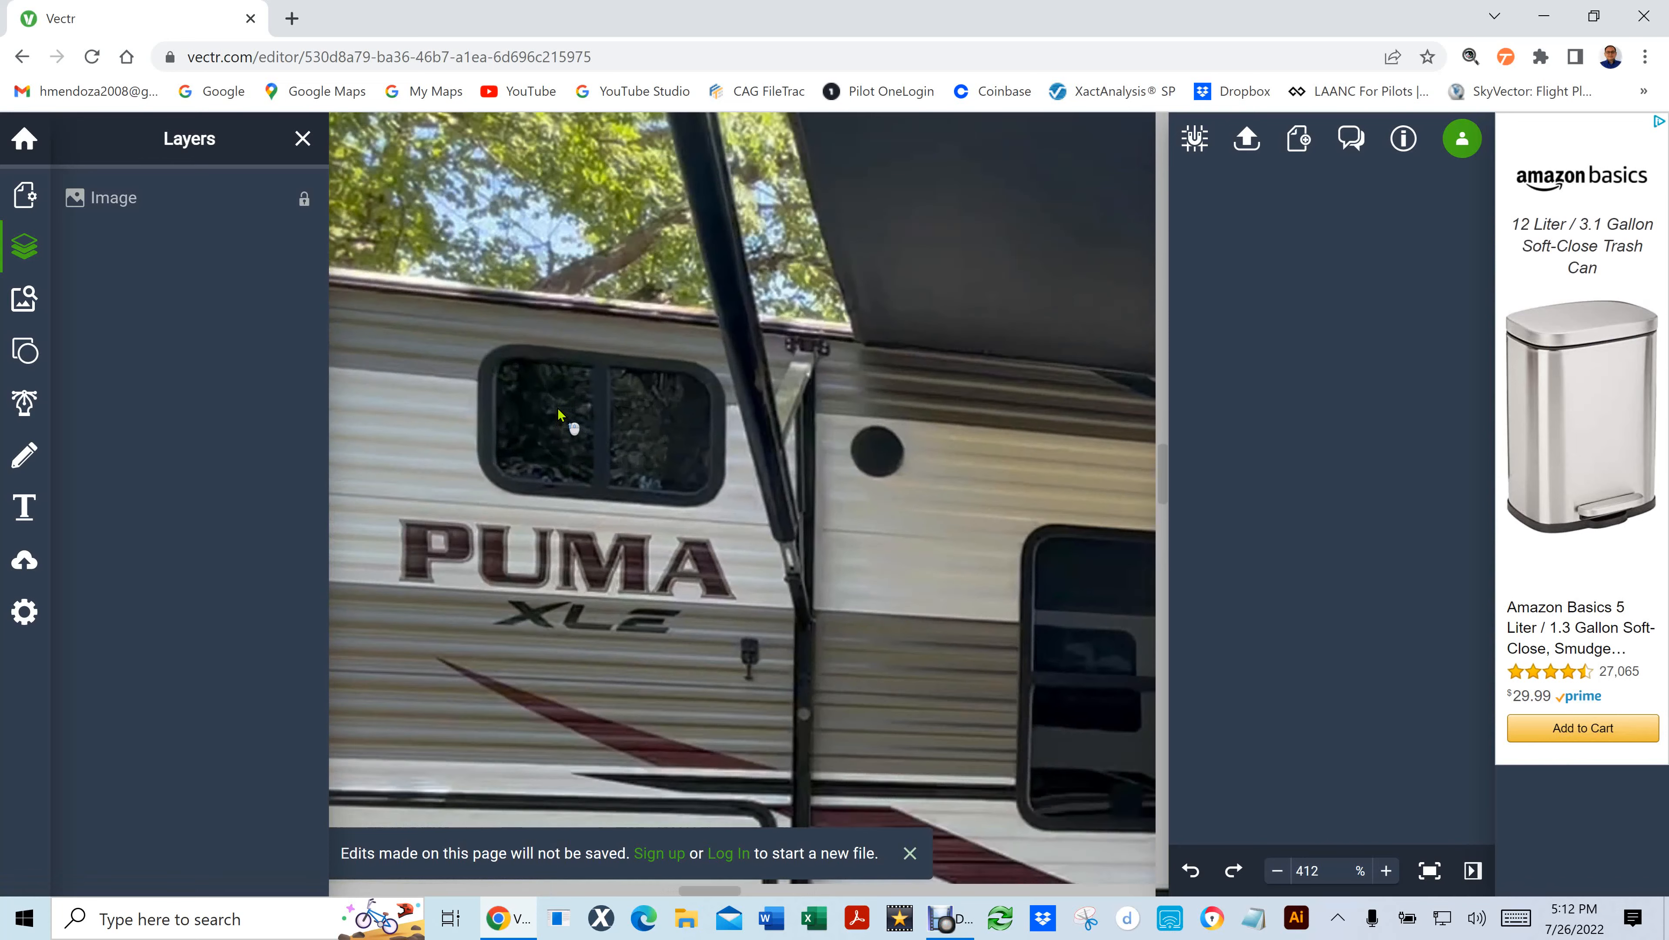
scroll(560, 415, "up", 1)
scroll(560, 415, "up", 4)
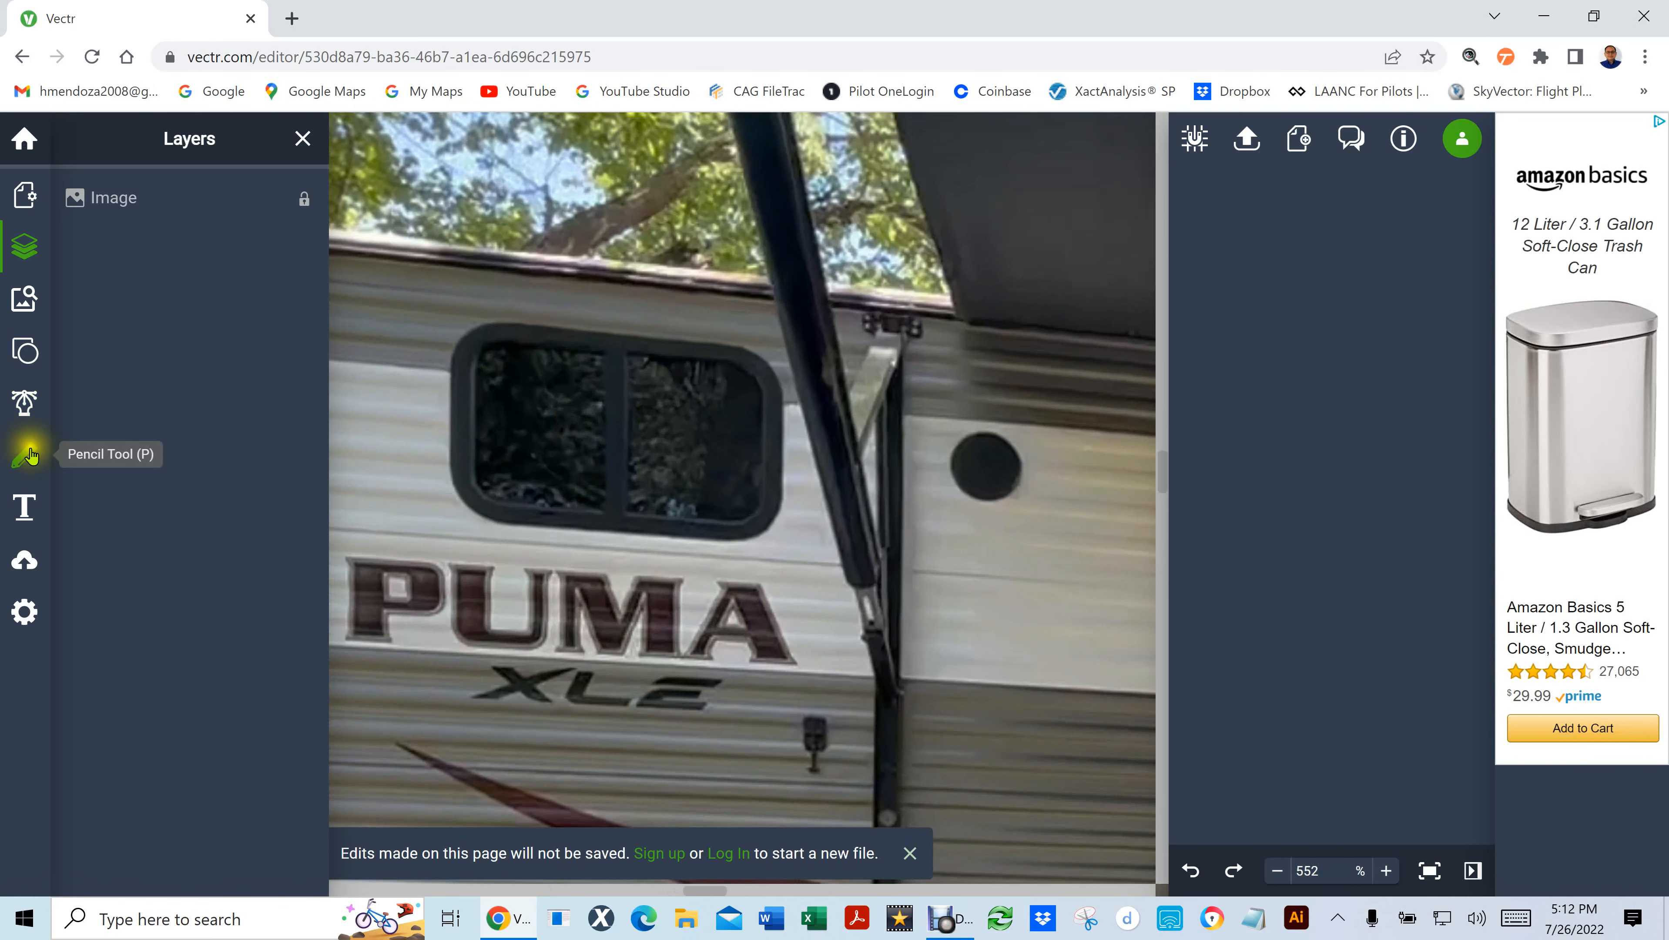
left_click(26, 406)
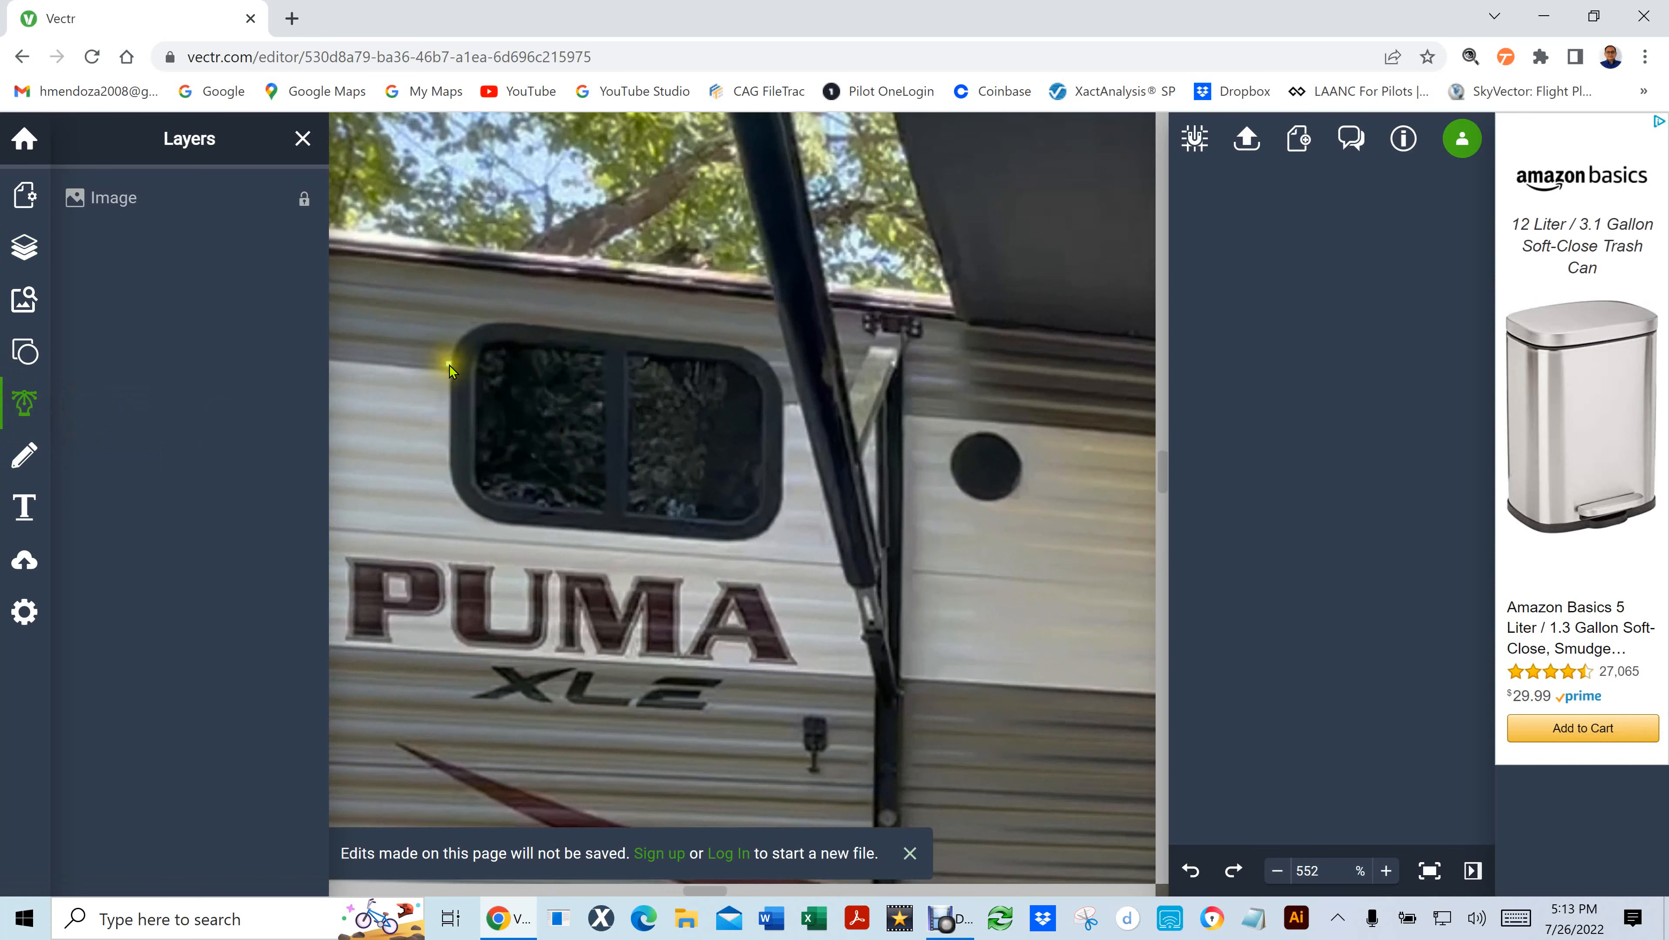
left_click_drag(448, 363, 531, 327)
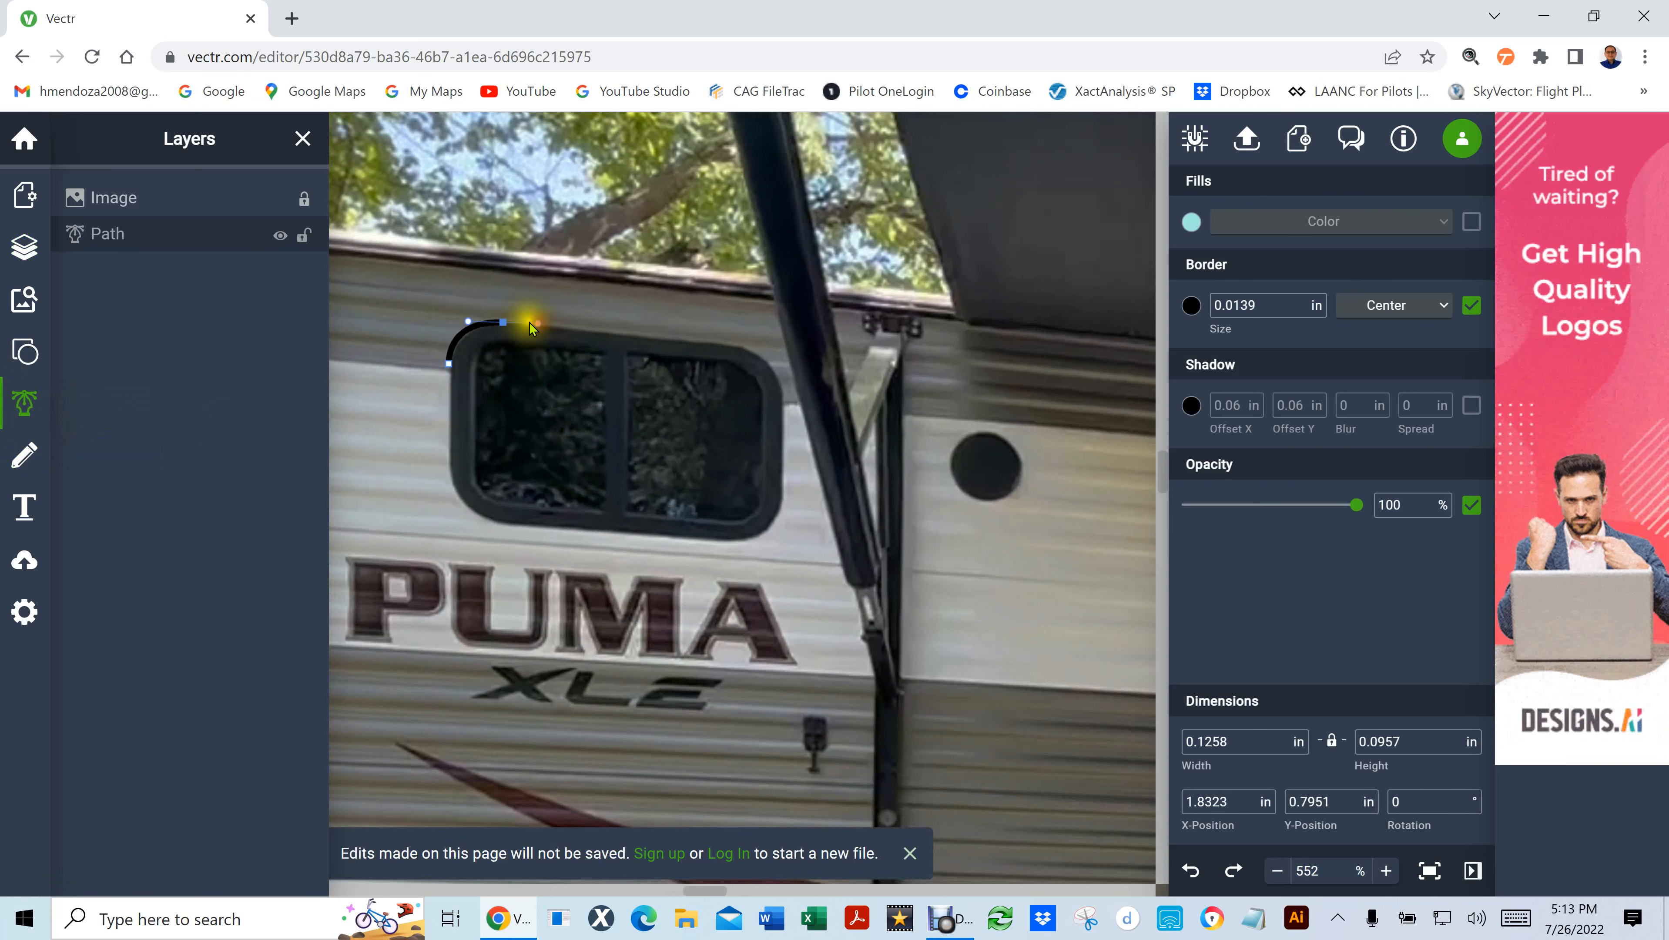
left_click(466, 343)
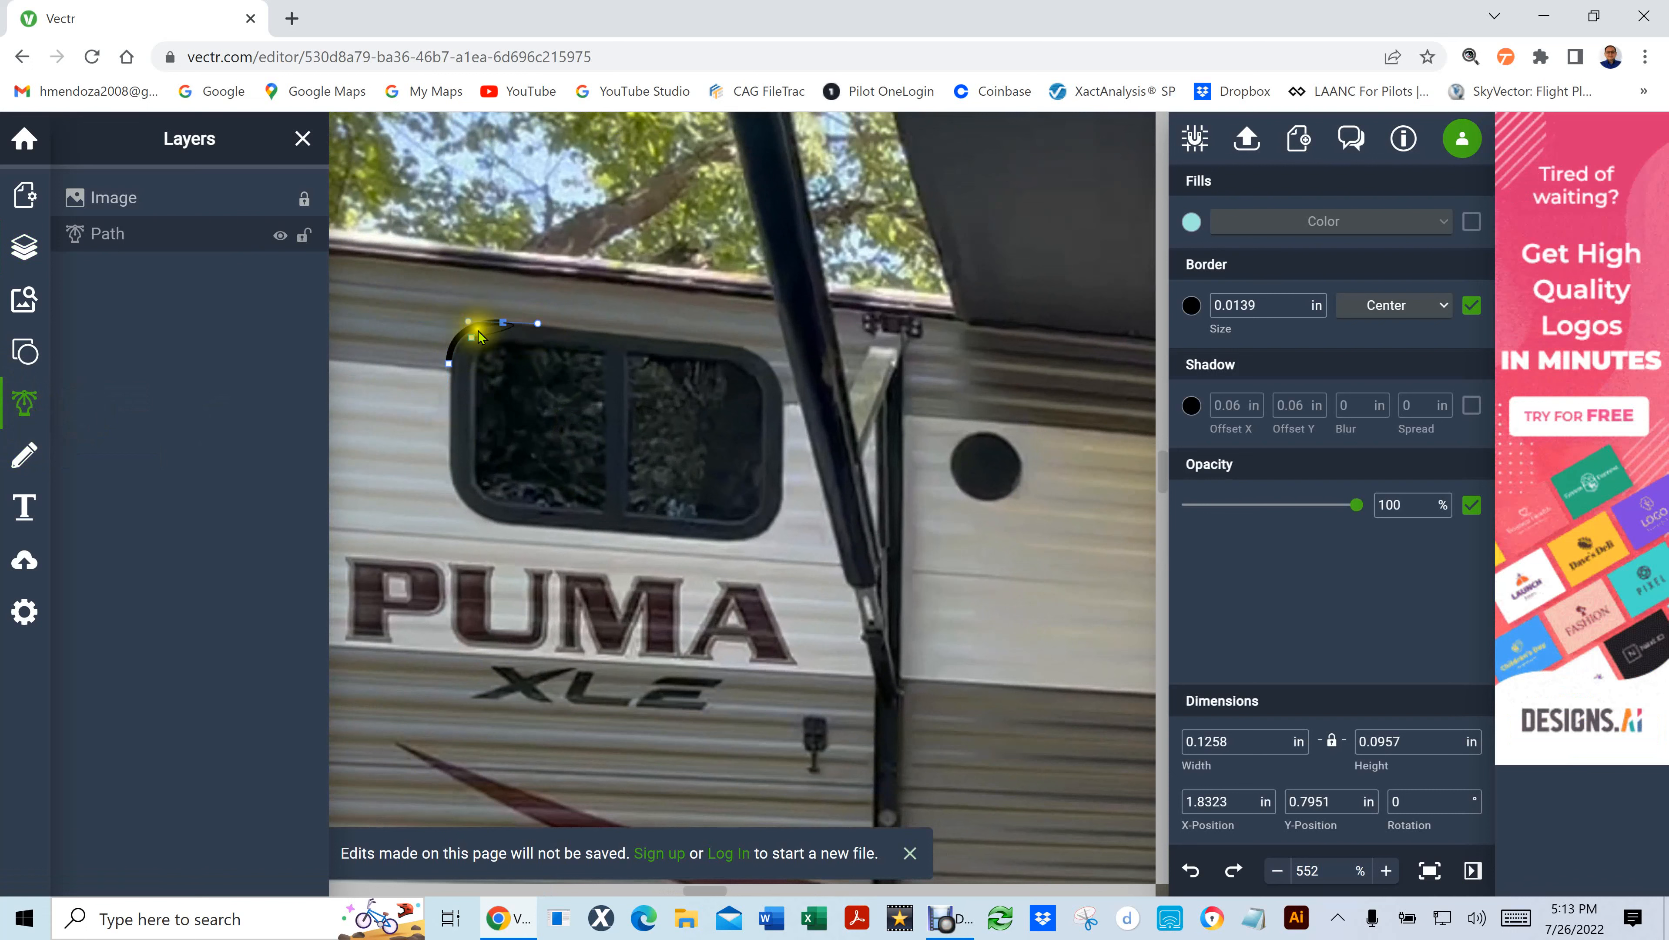
left_click(486, 352)
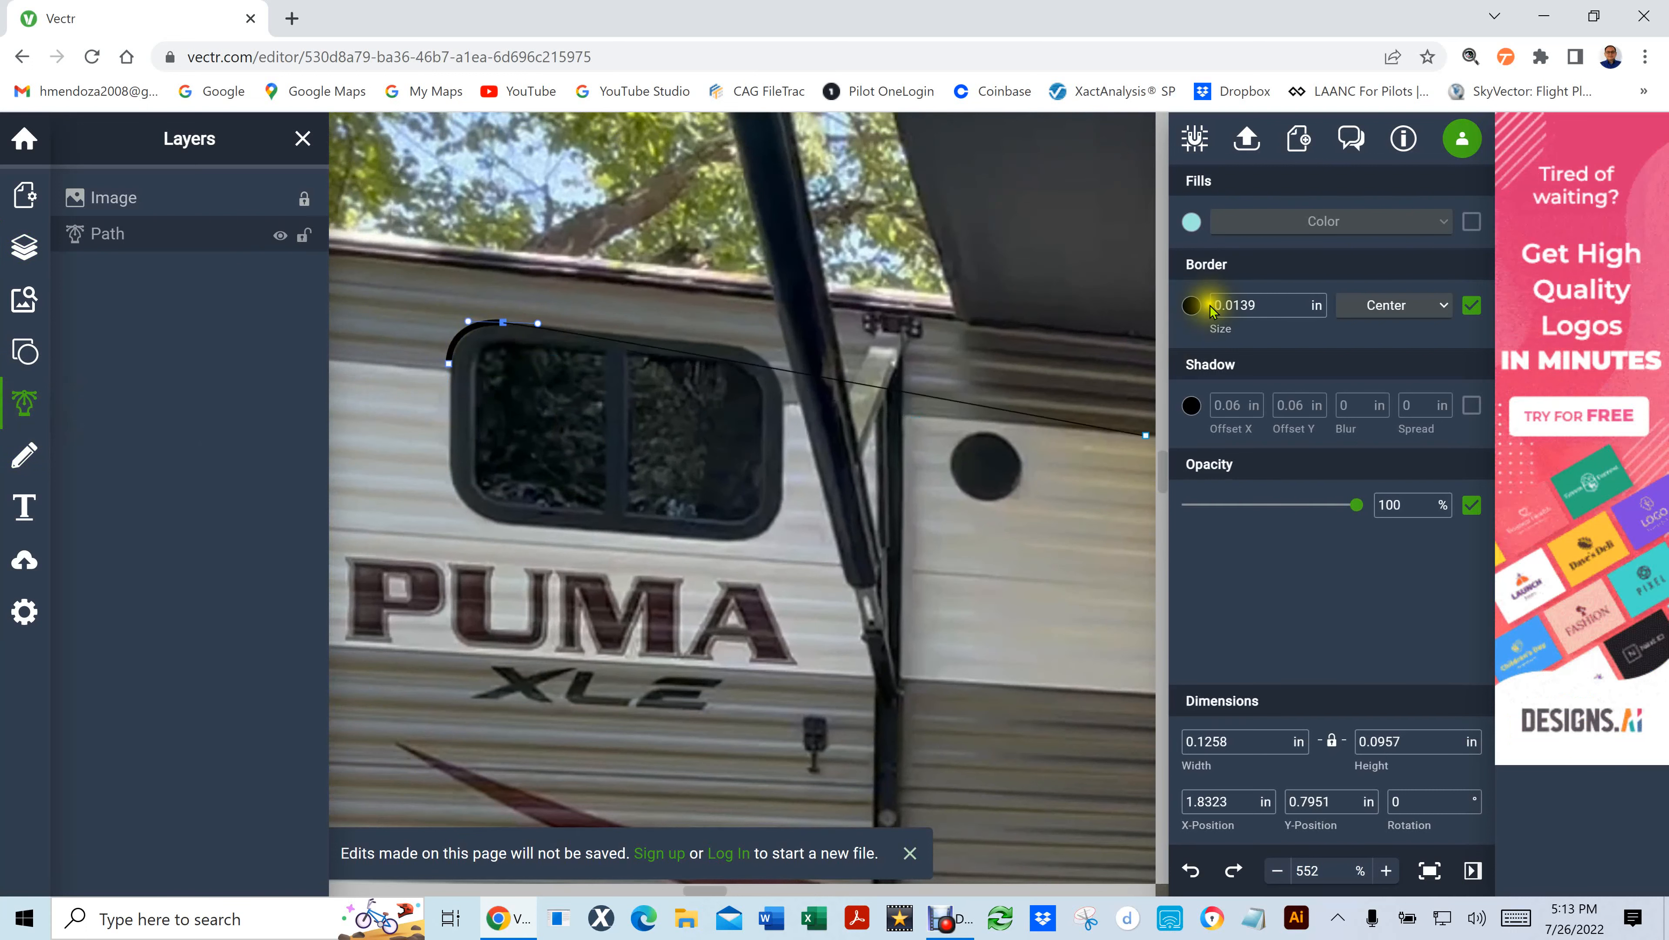
Give the path a red border (#F72F3A) and enable a white fill at 0% opacity
left_click(1191, 306)
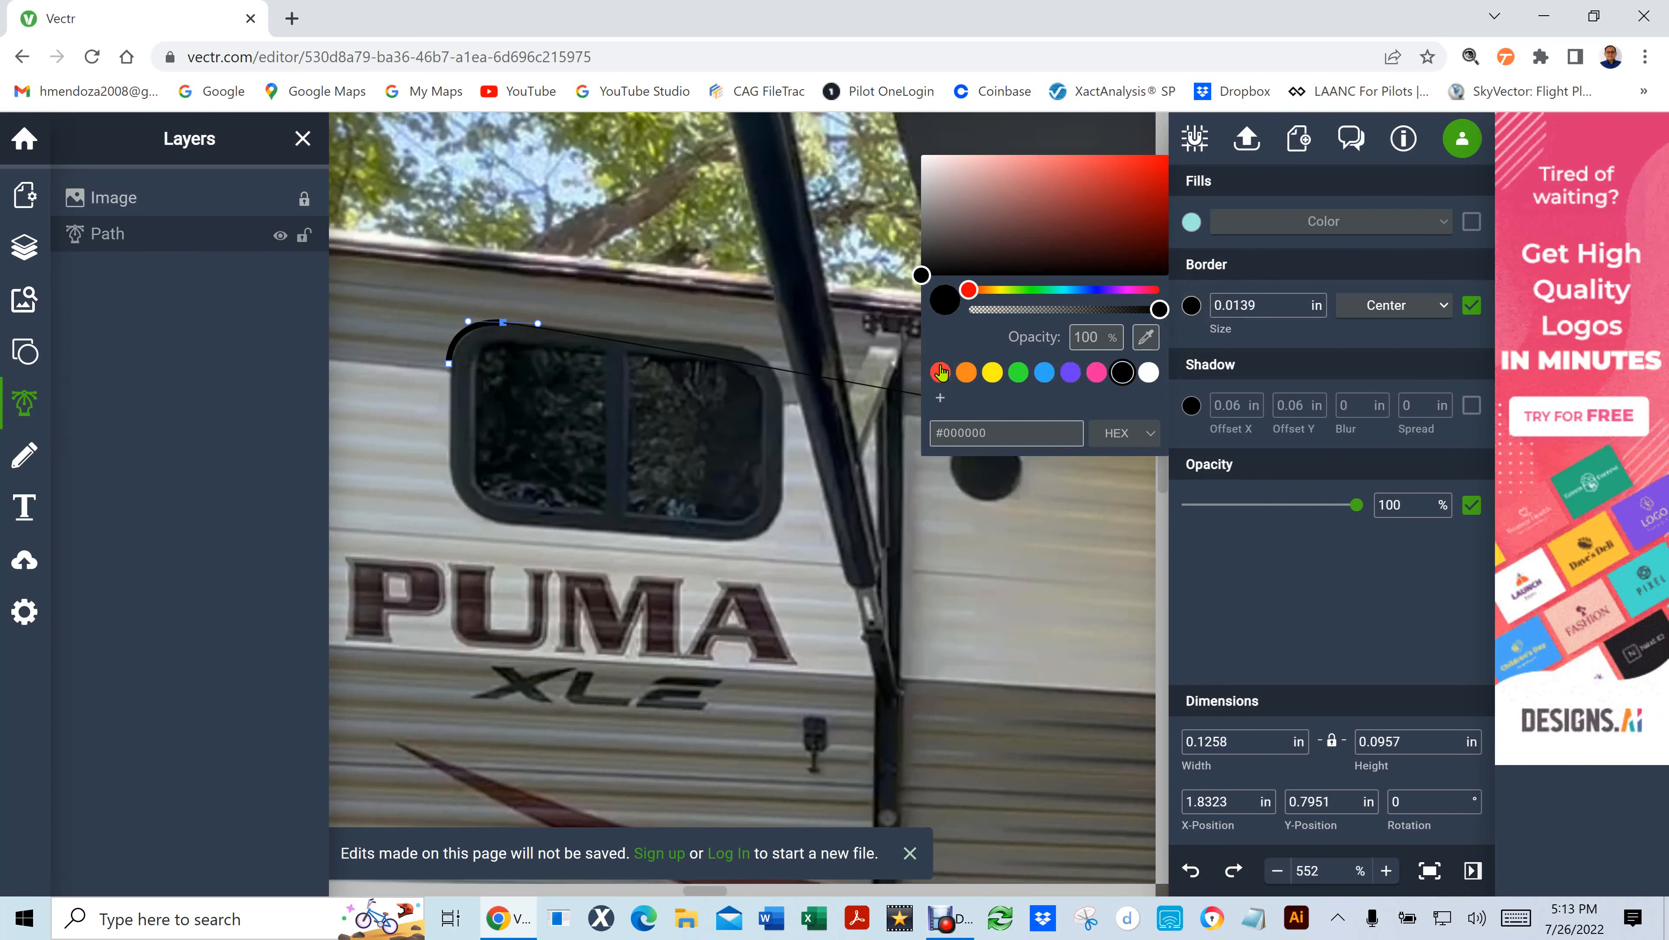
left_click(942, 373)
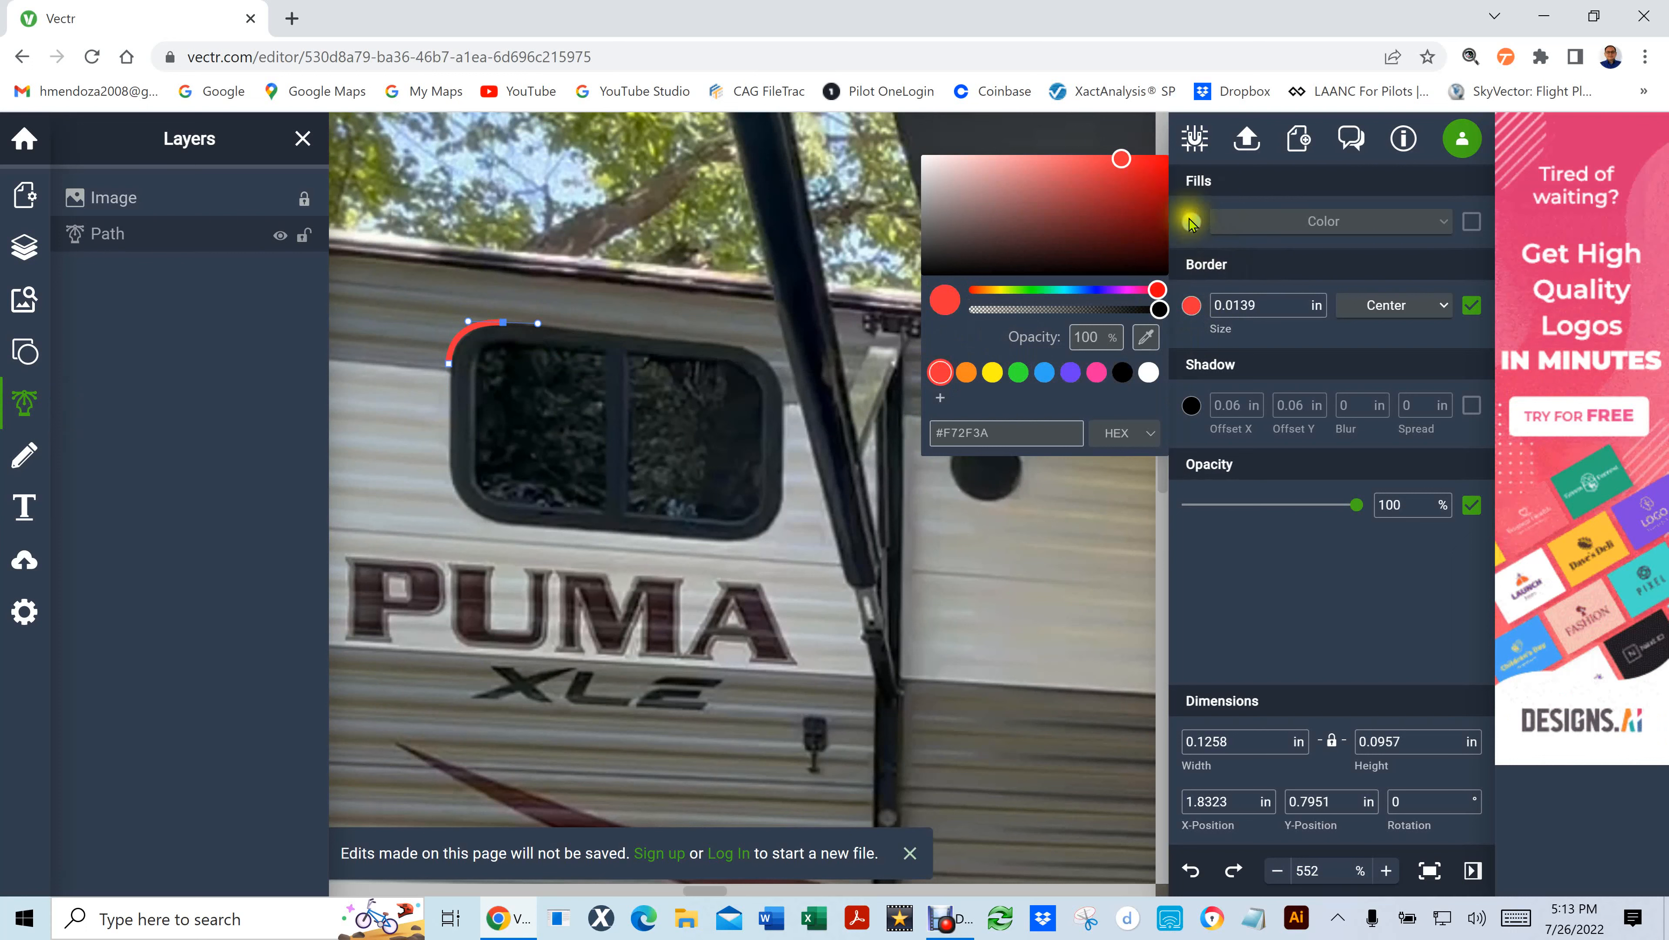
left_click(1472, 222)
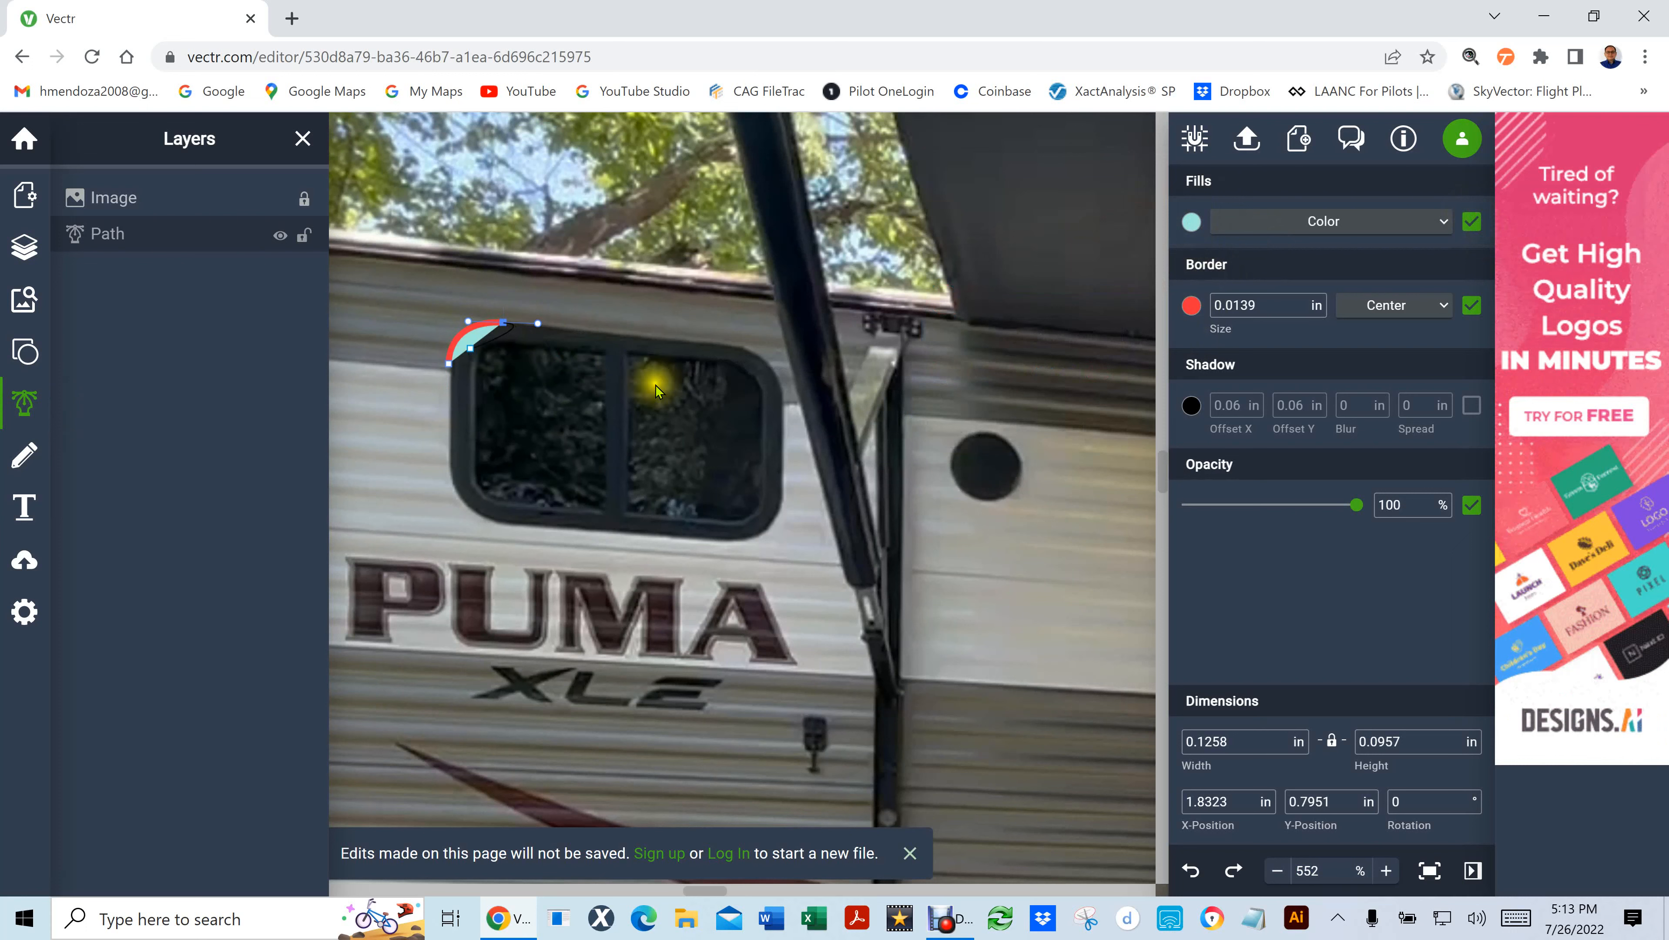
left_click(1192, 224)
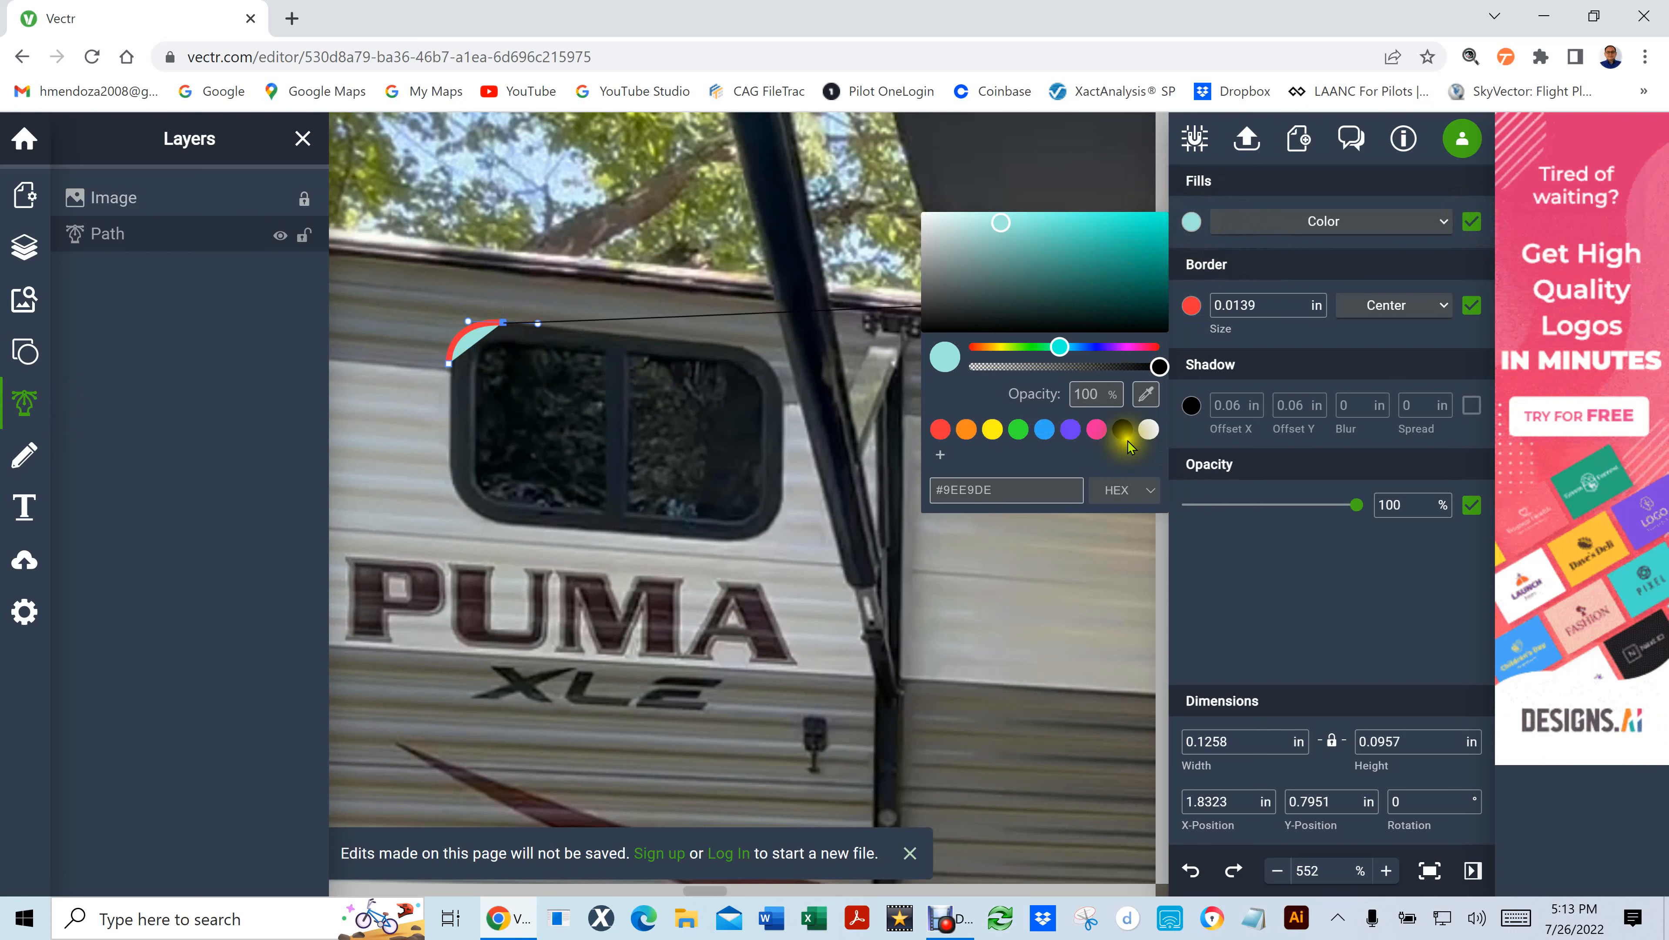
left_click(1149, 429)
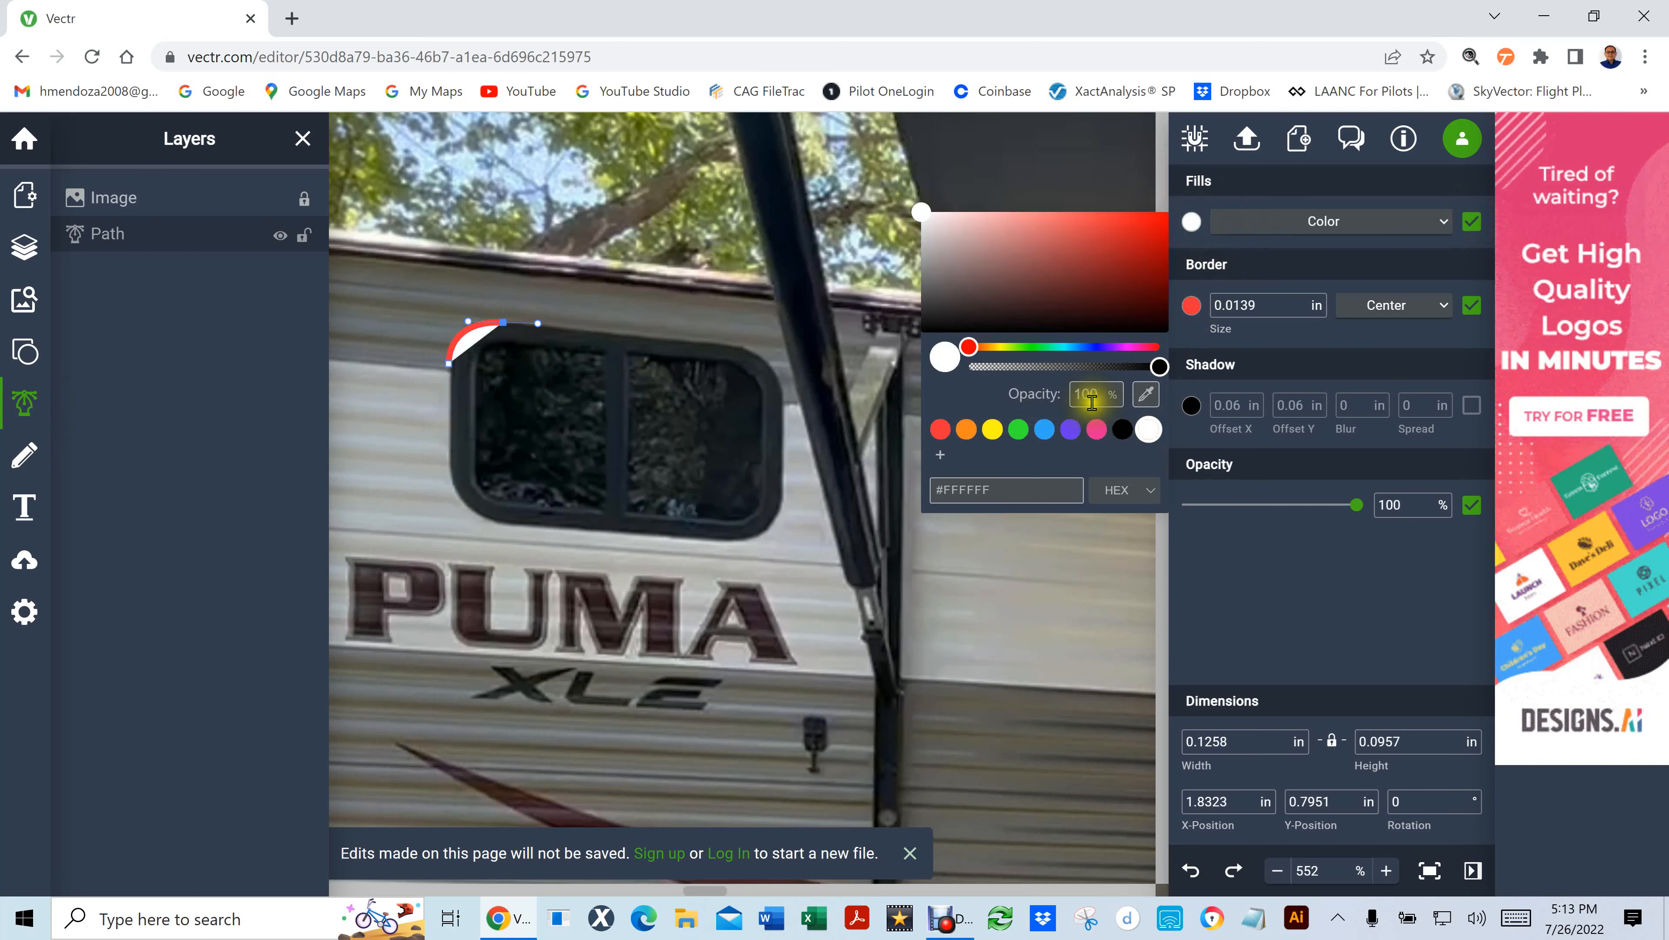
left_click_drag(1105, 396, 1027, 389)
type("0")
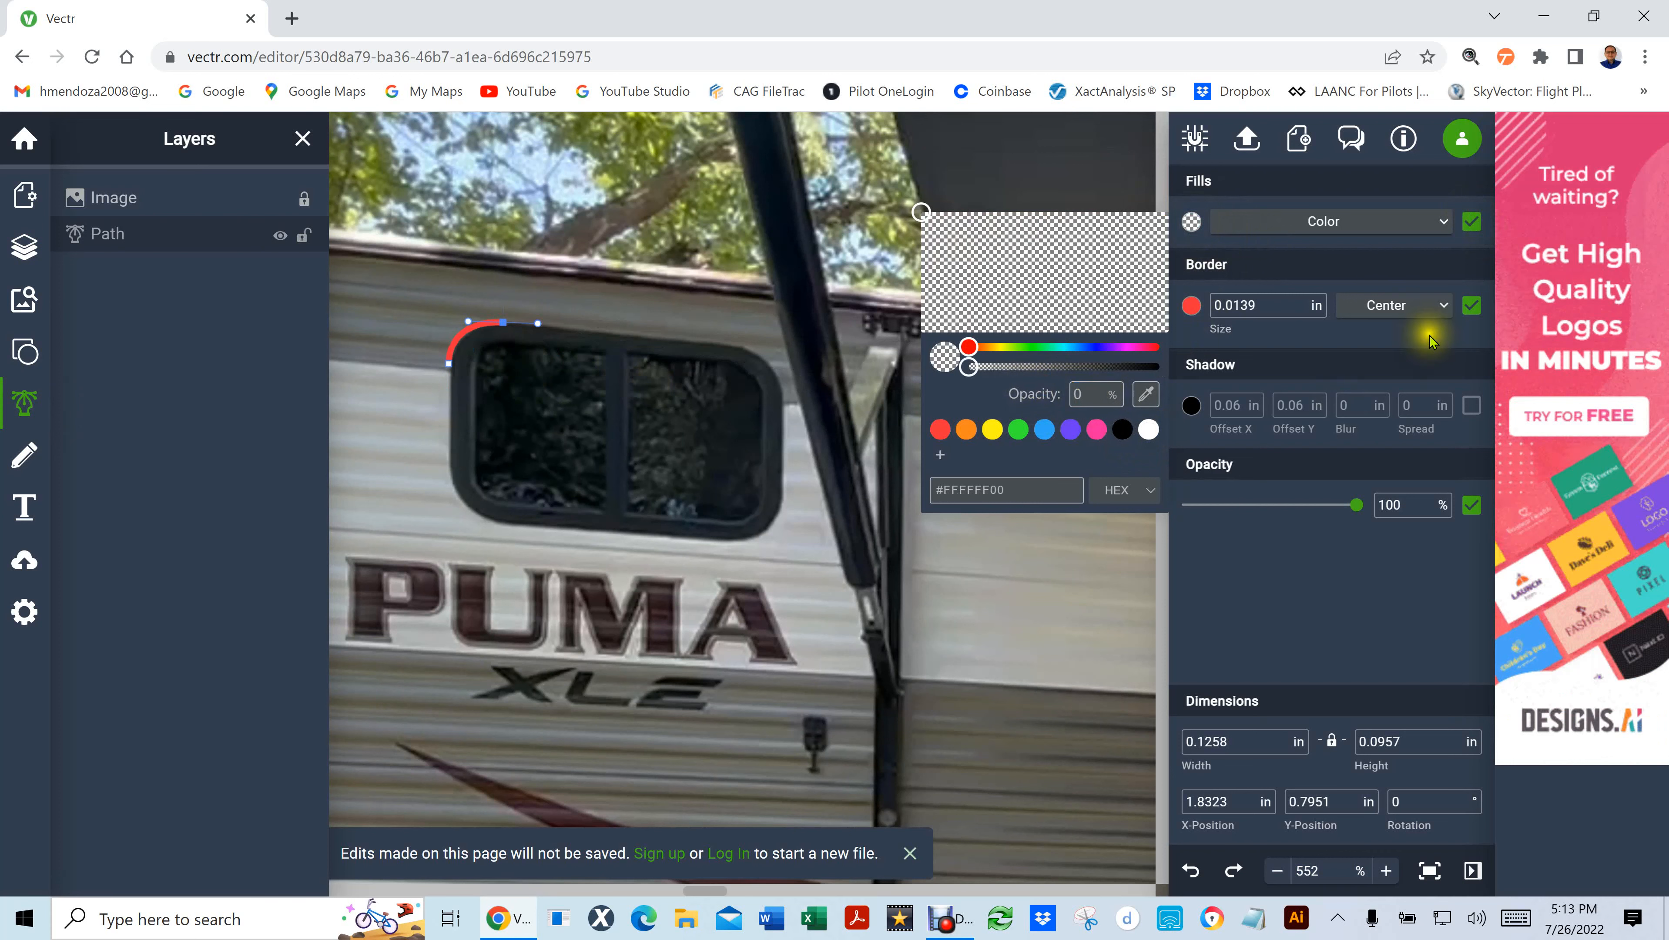
left_click(1472, 222)
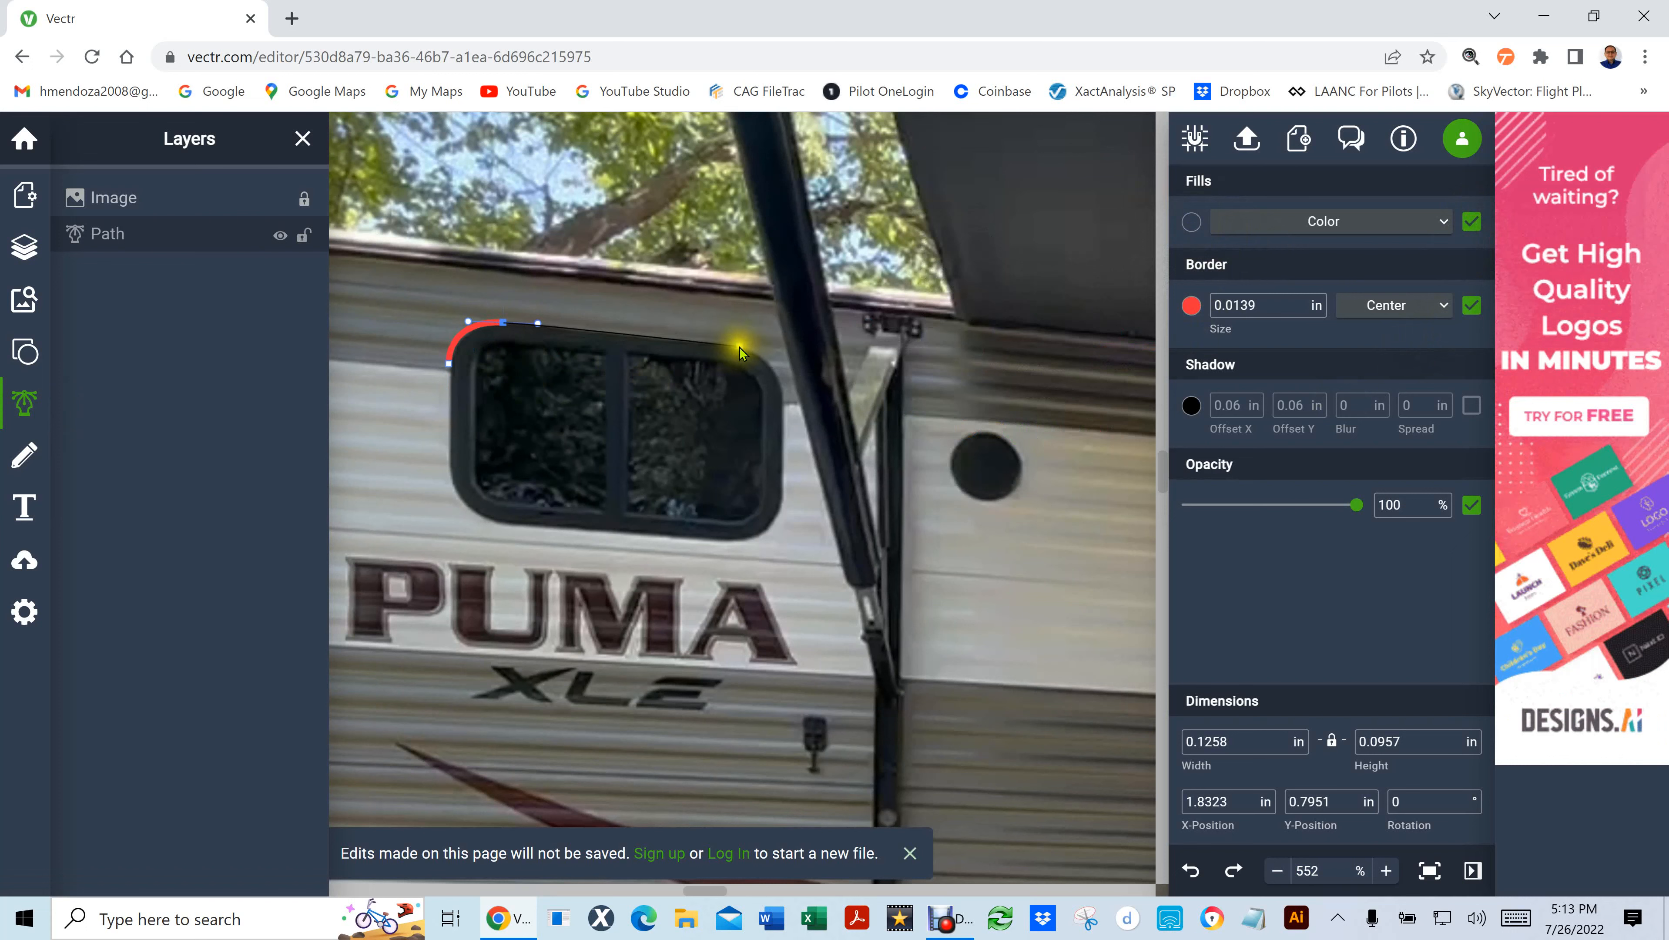
Trace the rest of the small window with rounded corners and close the path, about 0.78 in wide and 0.50 in high
left_click_drag(737, 345, 772, 361)
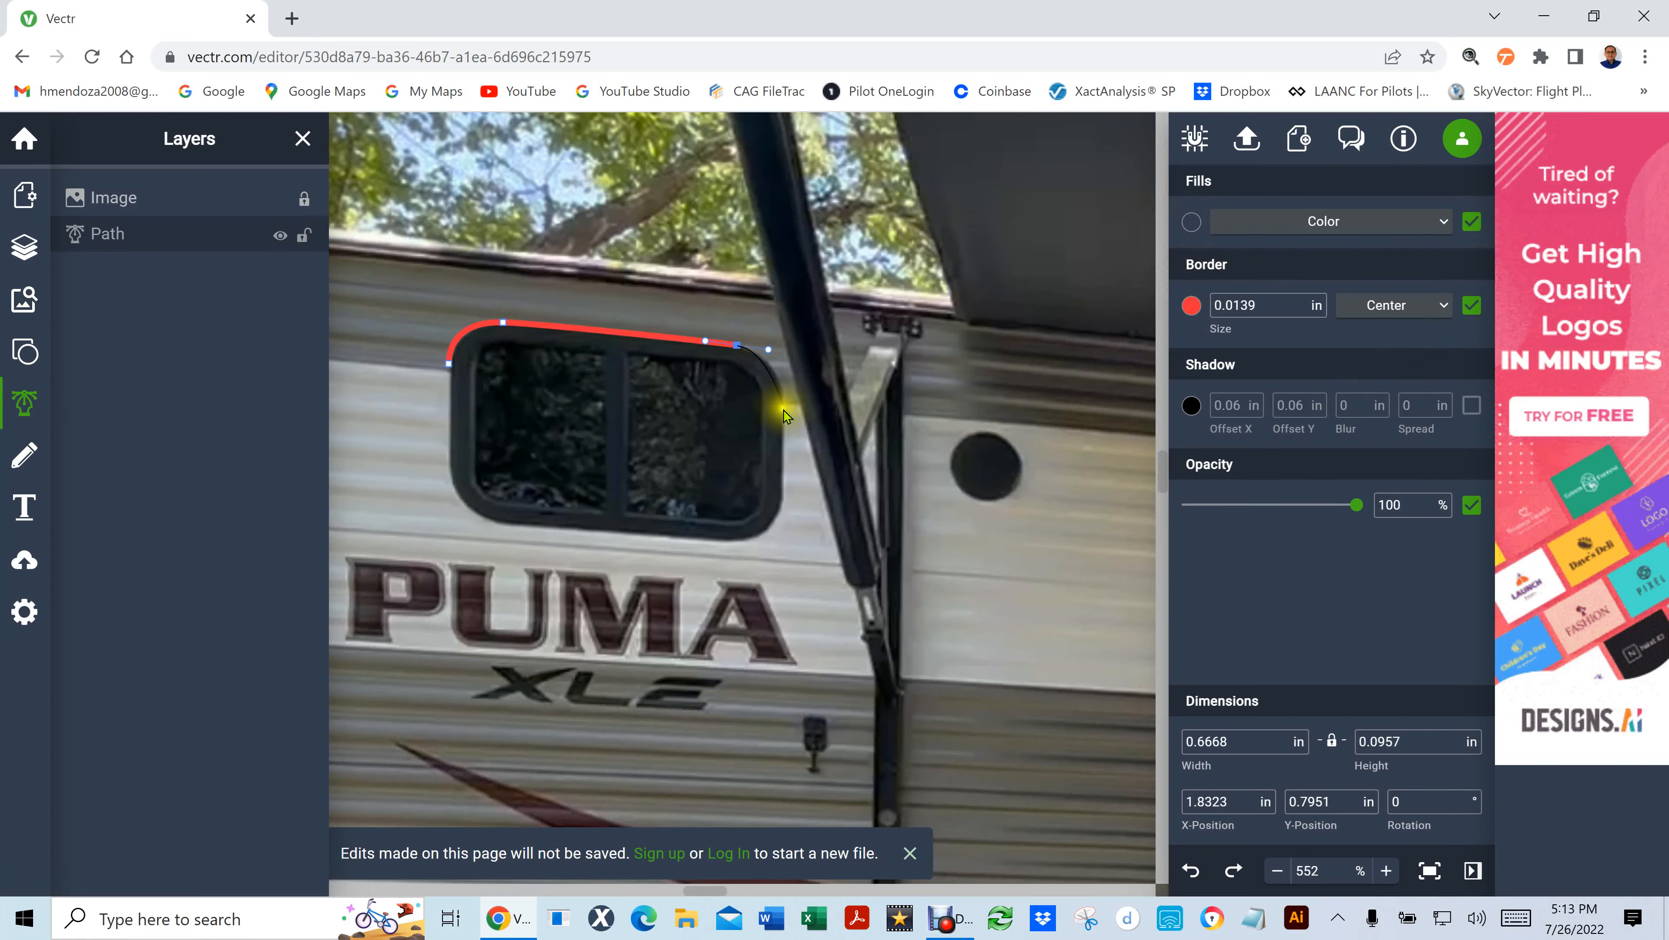
left_click_drag(784, 409, 784, 441)
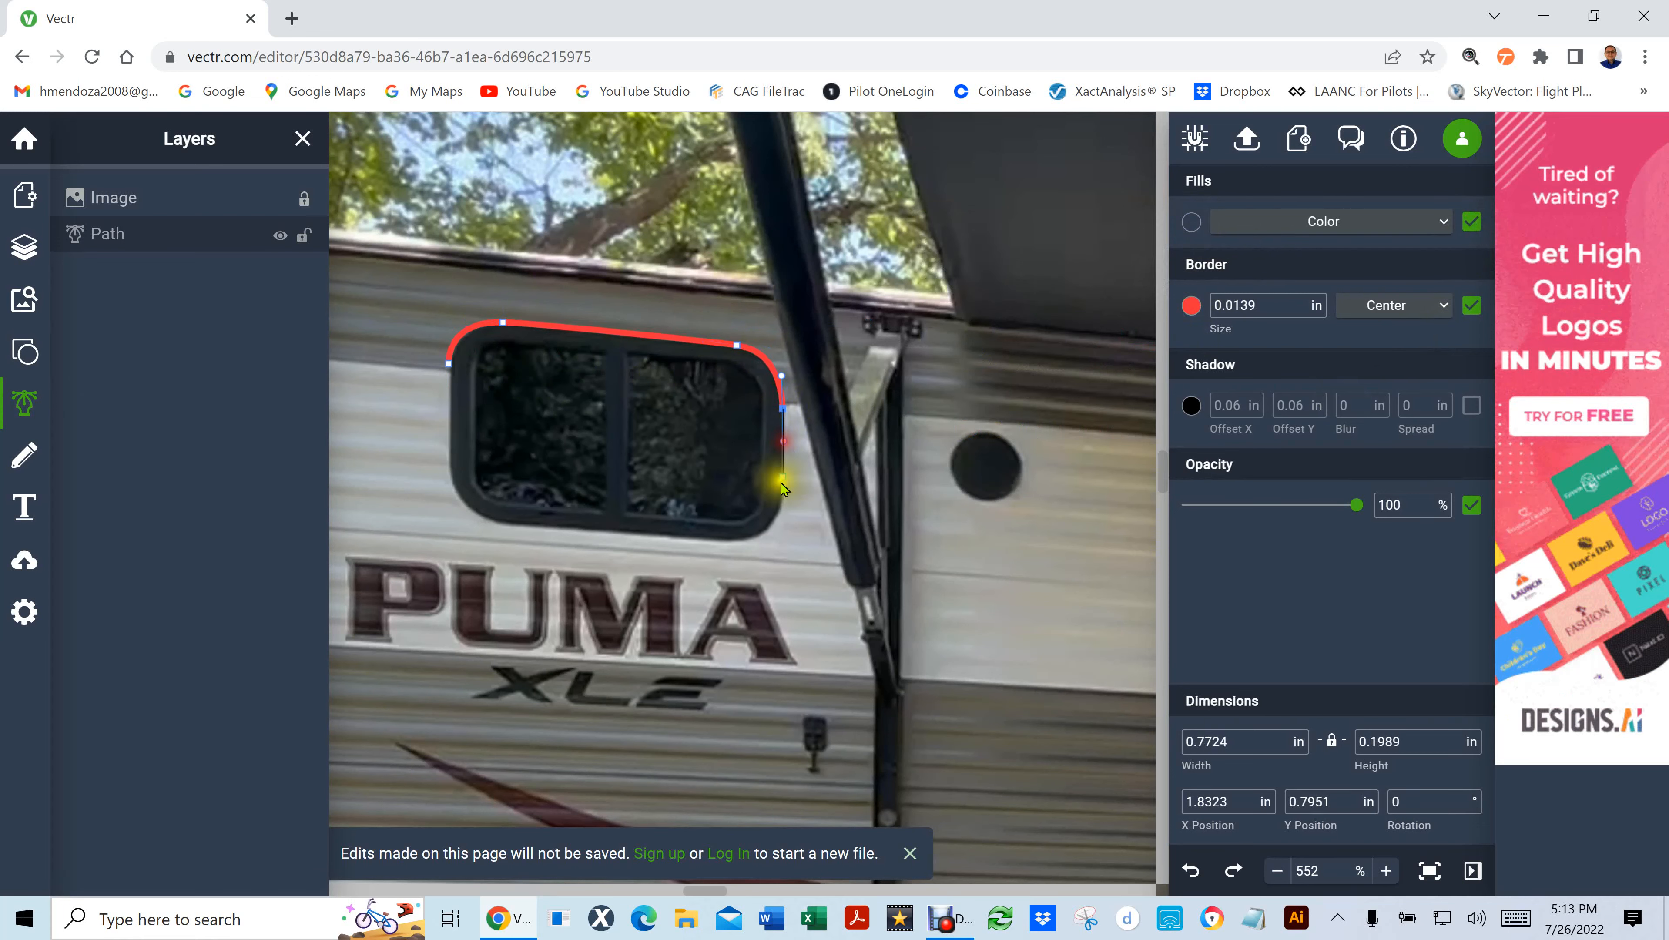
left_click_drag(782, 498, 709, 543)
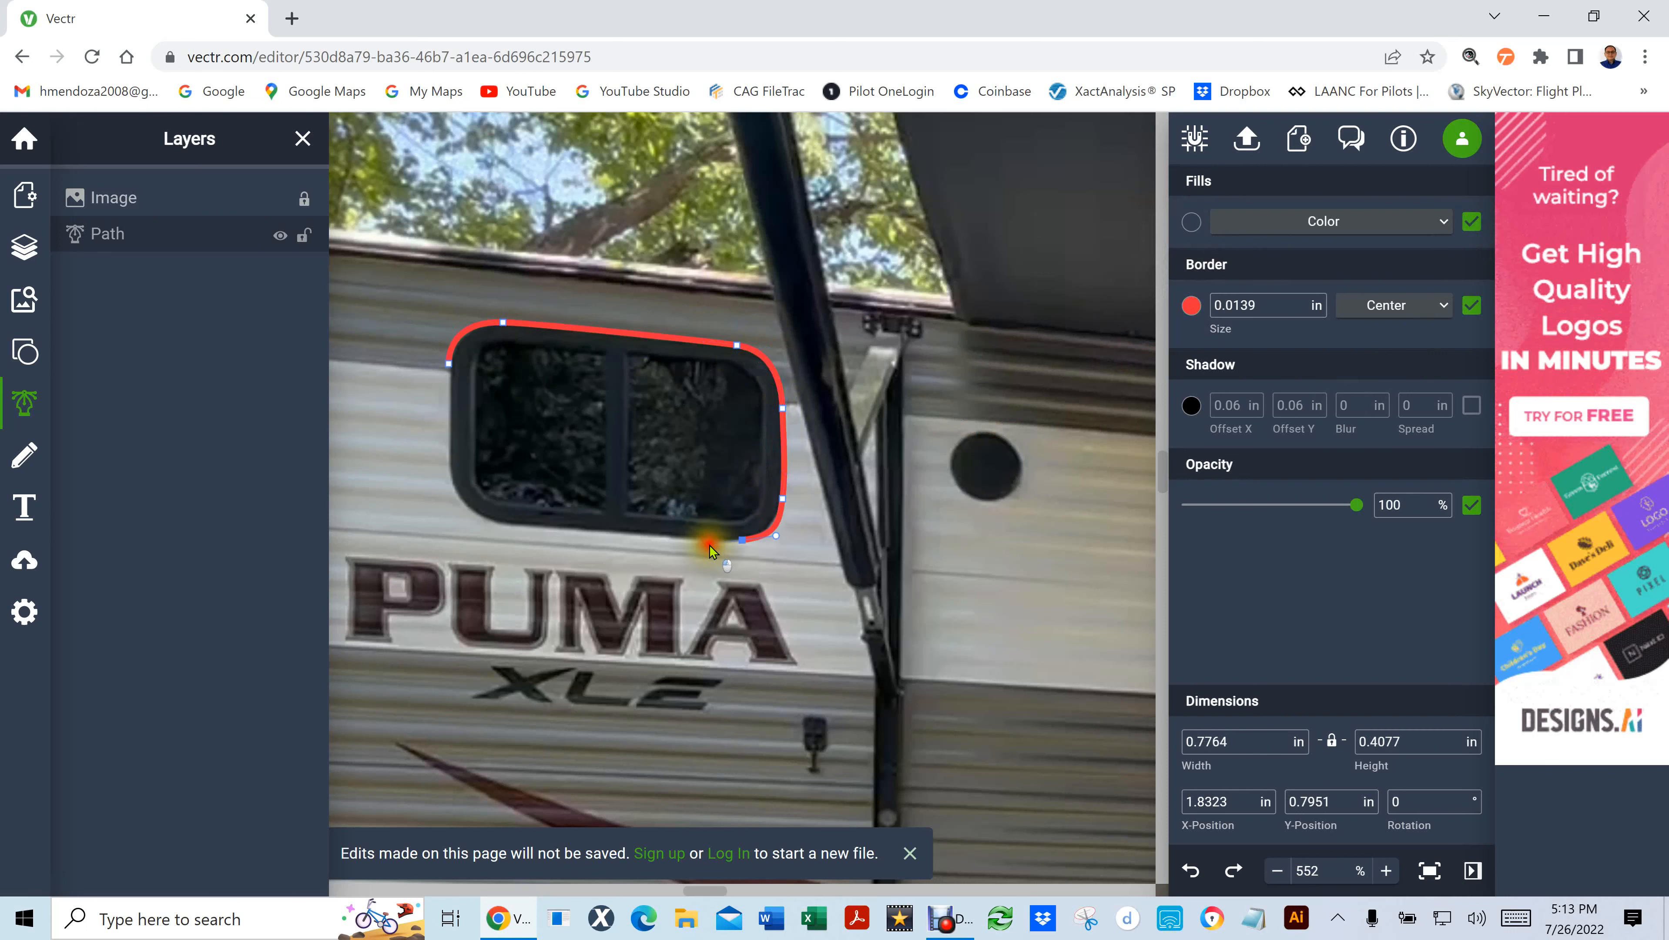
left_click_drag(502, 523, 443, 440)
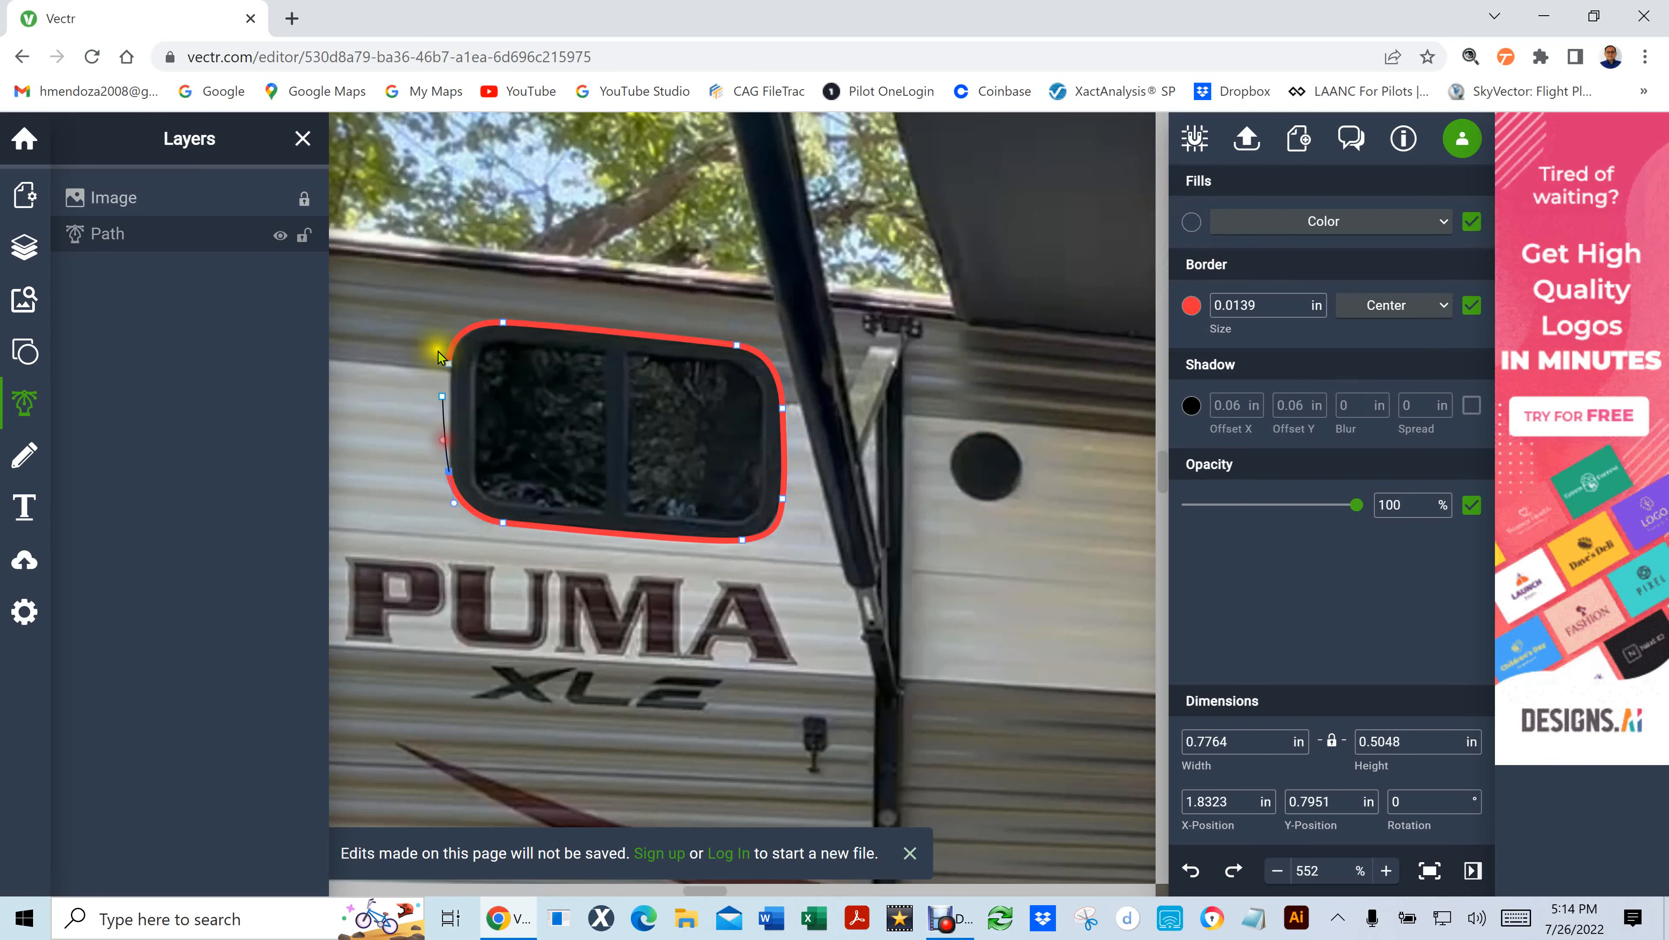
left_click(450, 369)
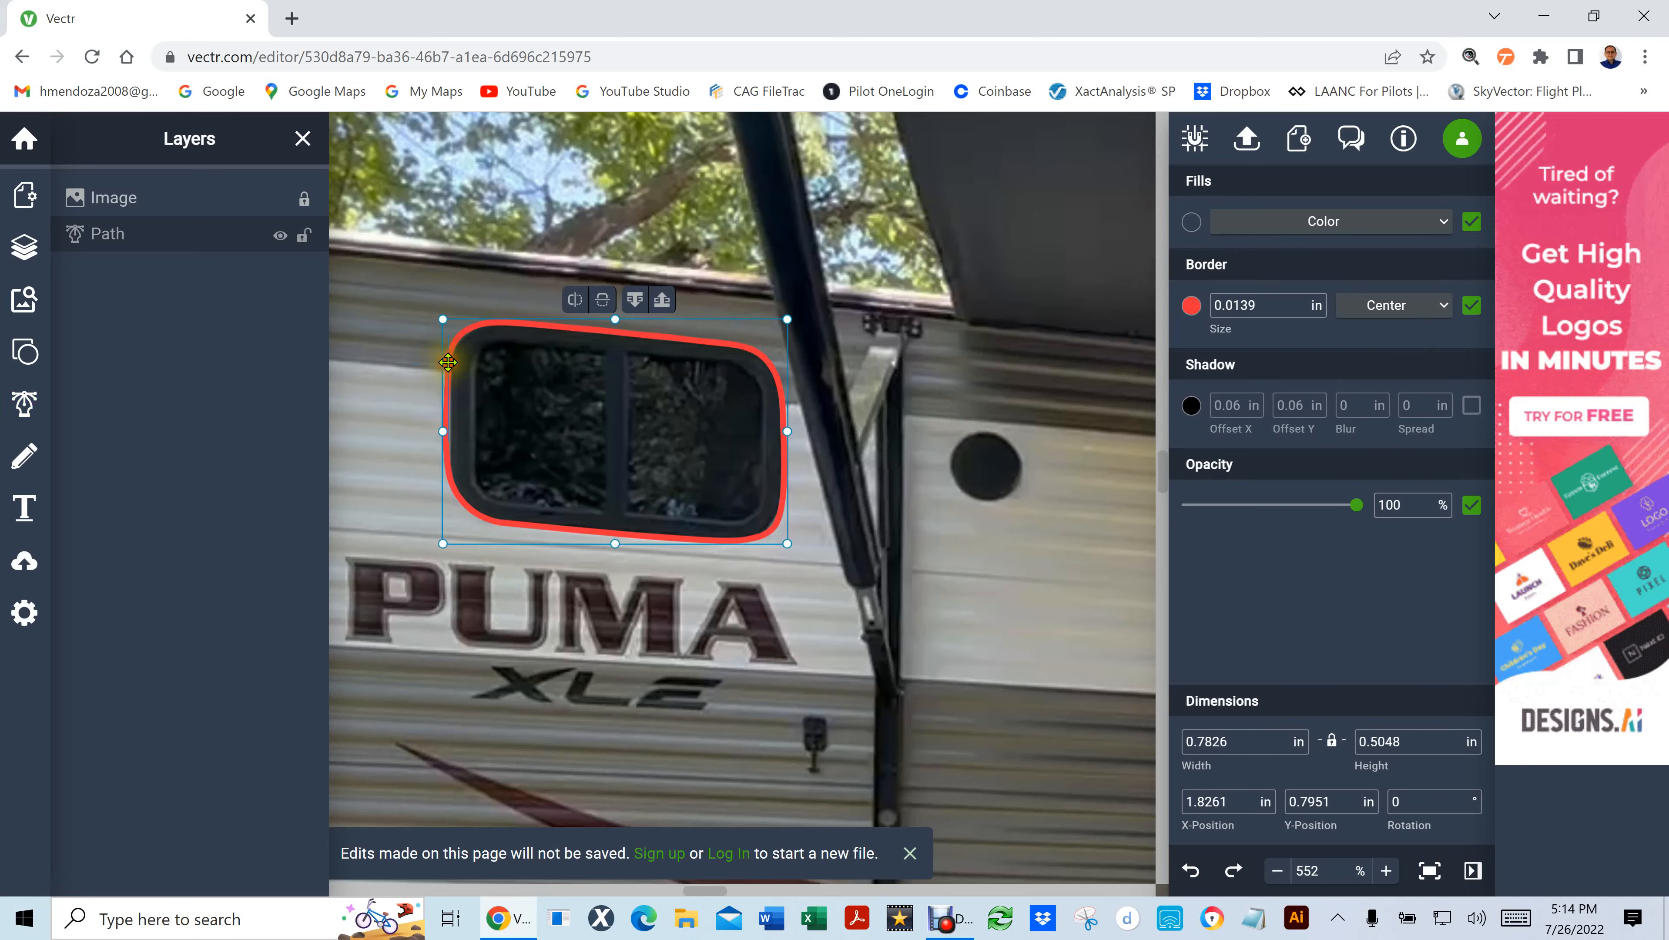
Start a second Pen path on the larger window beside the standing man, tracing its rounded upper-left corner and upper edge
scroll(642, 463, "down", 8)
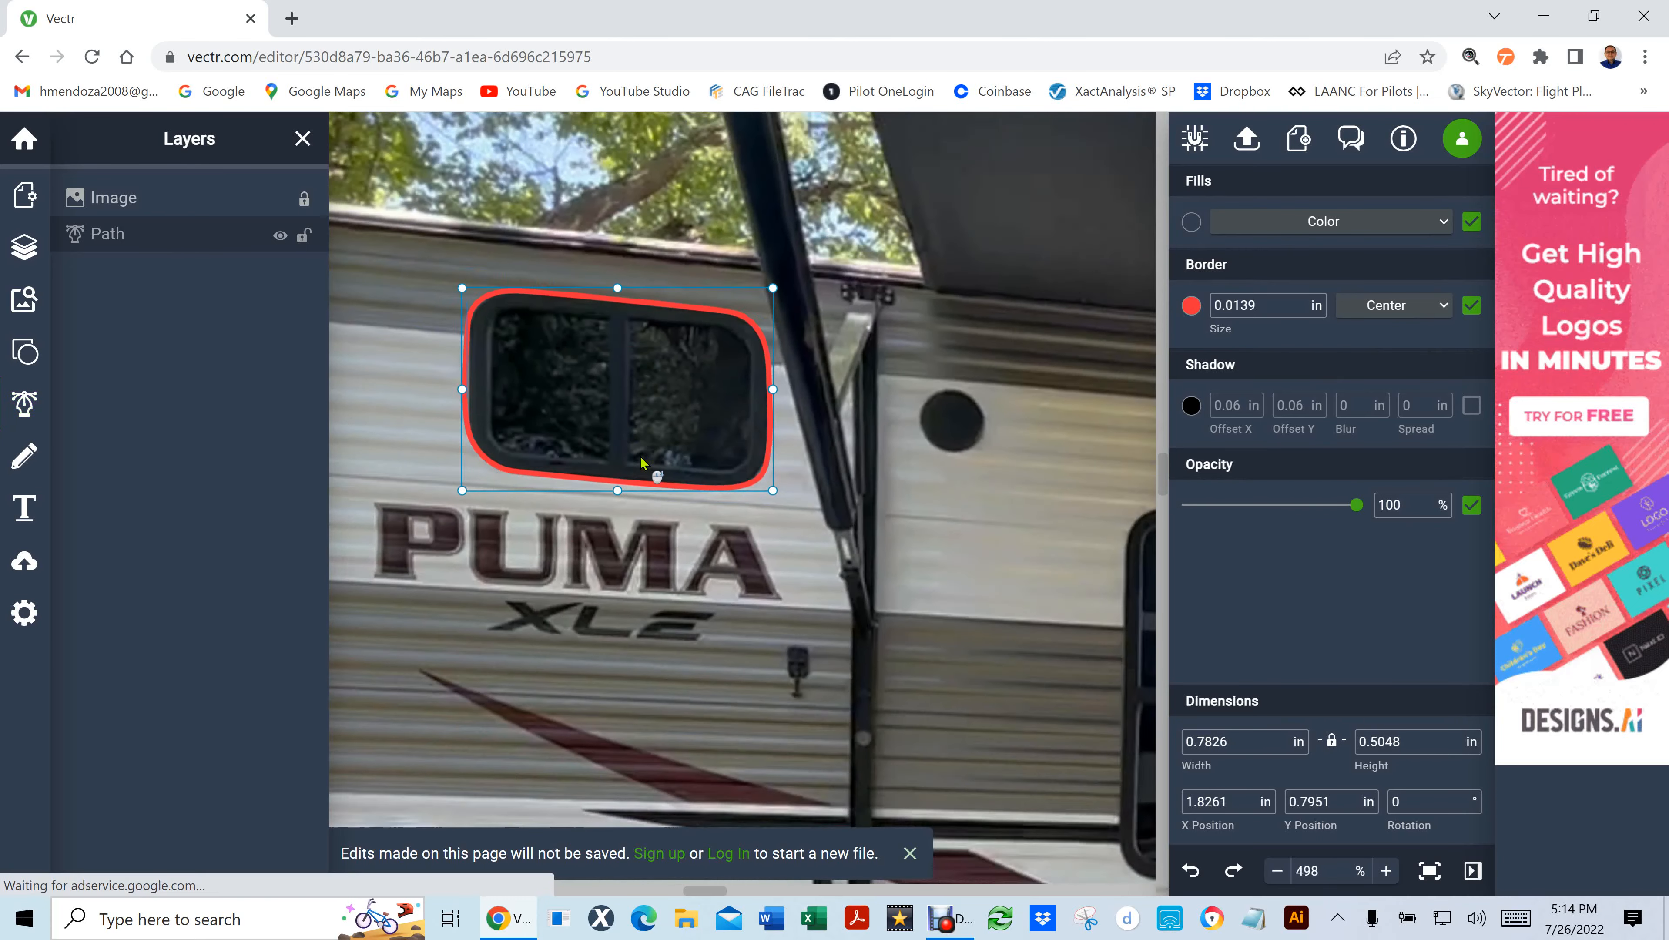
scroll(642, 462, "down", 1)
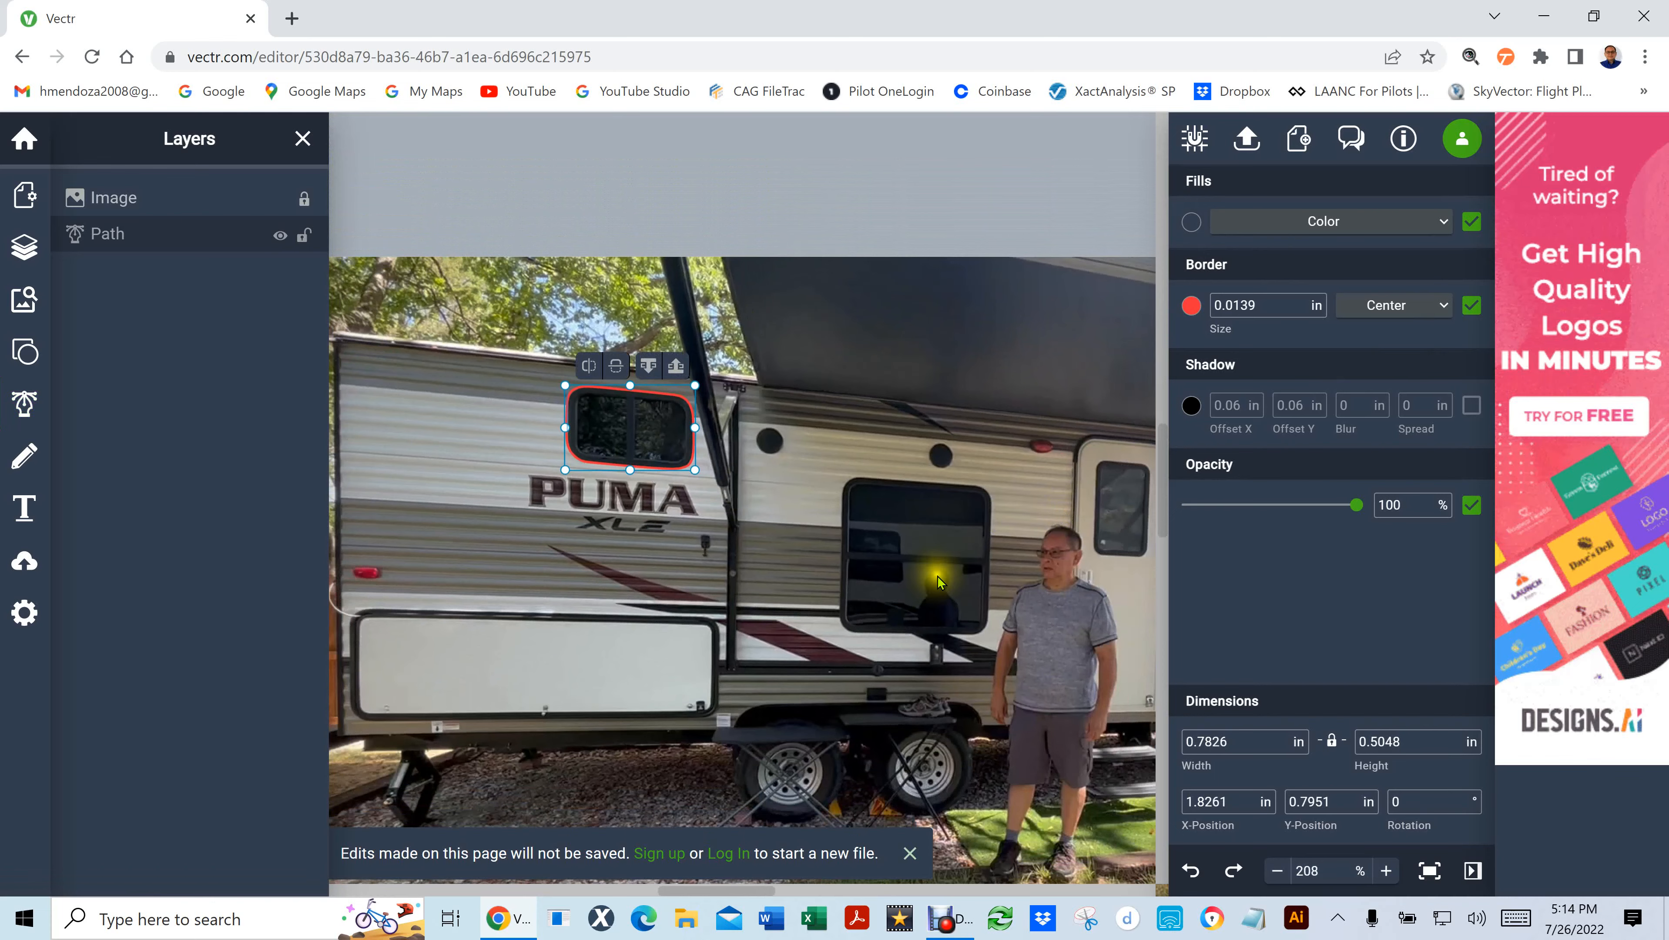
scroll(1000, 592, "up", 5)
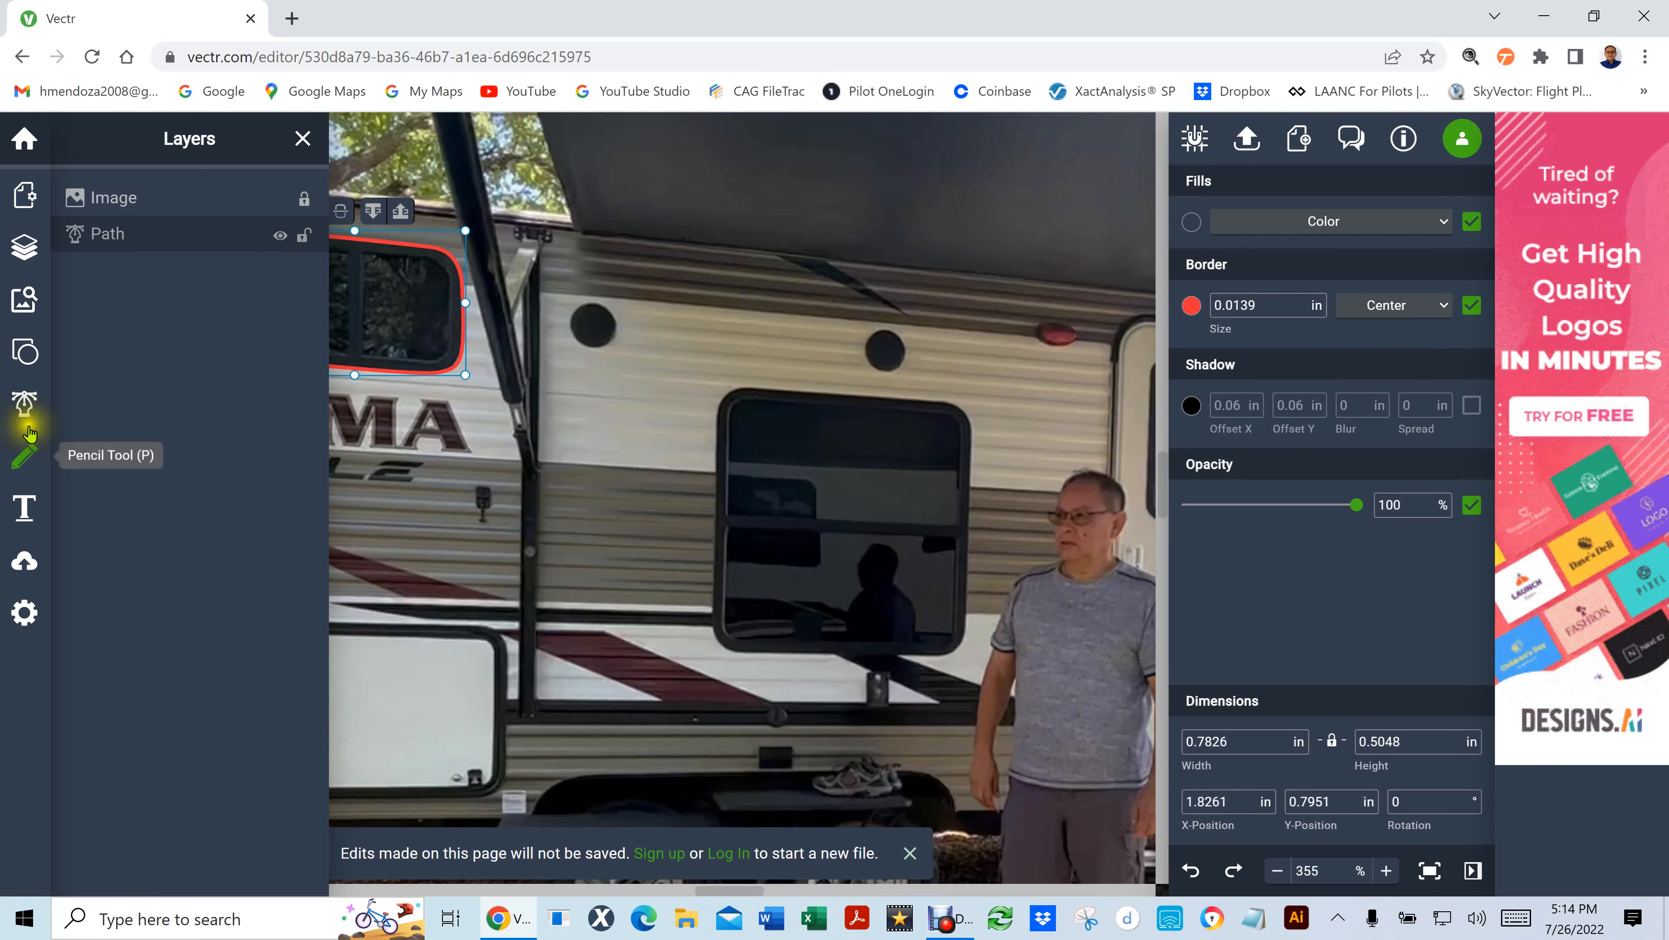
left_click(22, 402)
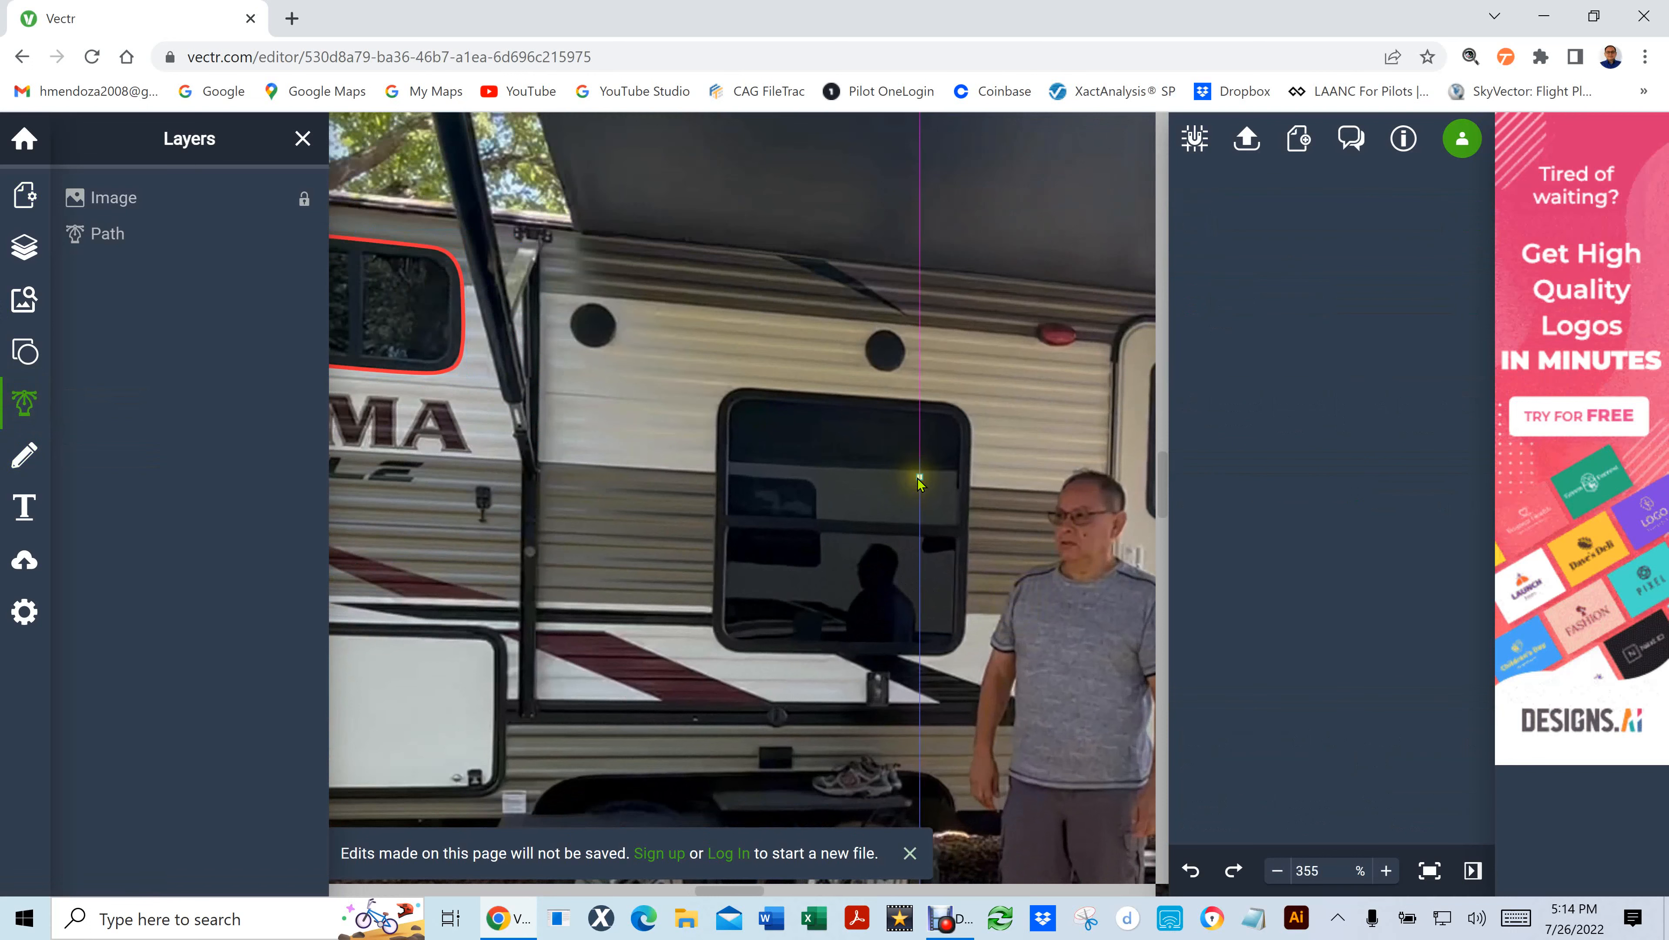
scroll(919, 484, "up", 1)
scroll(919, 484, "up", 4)
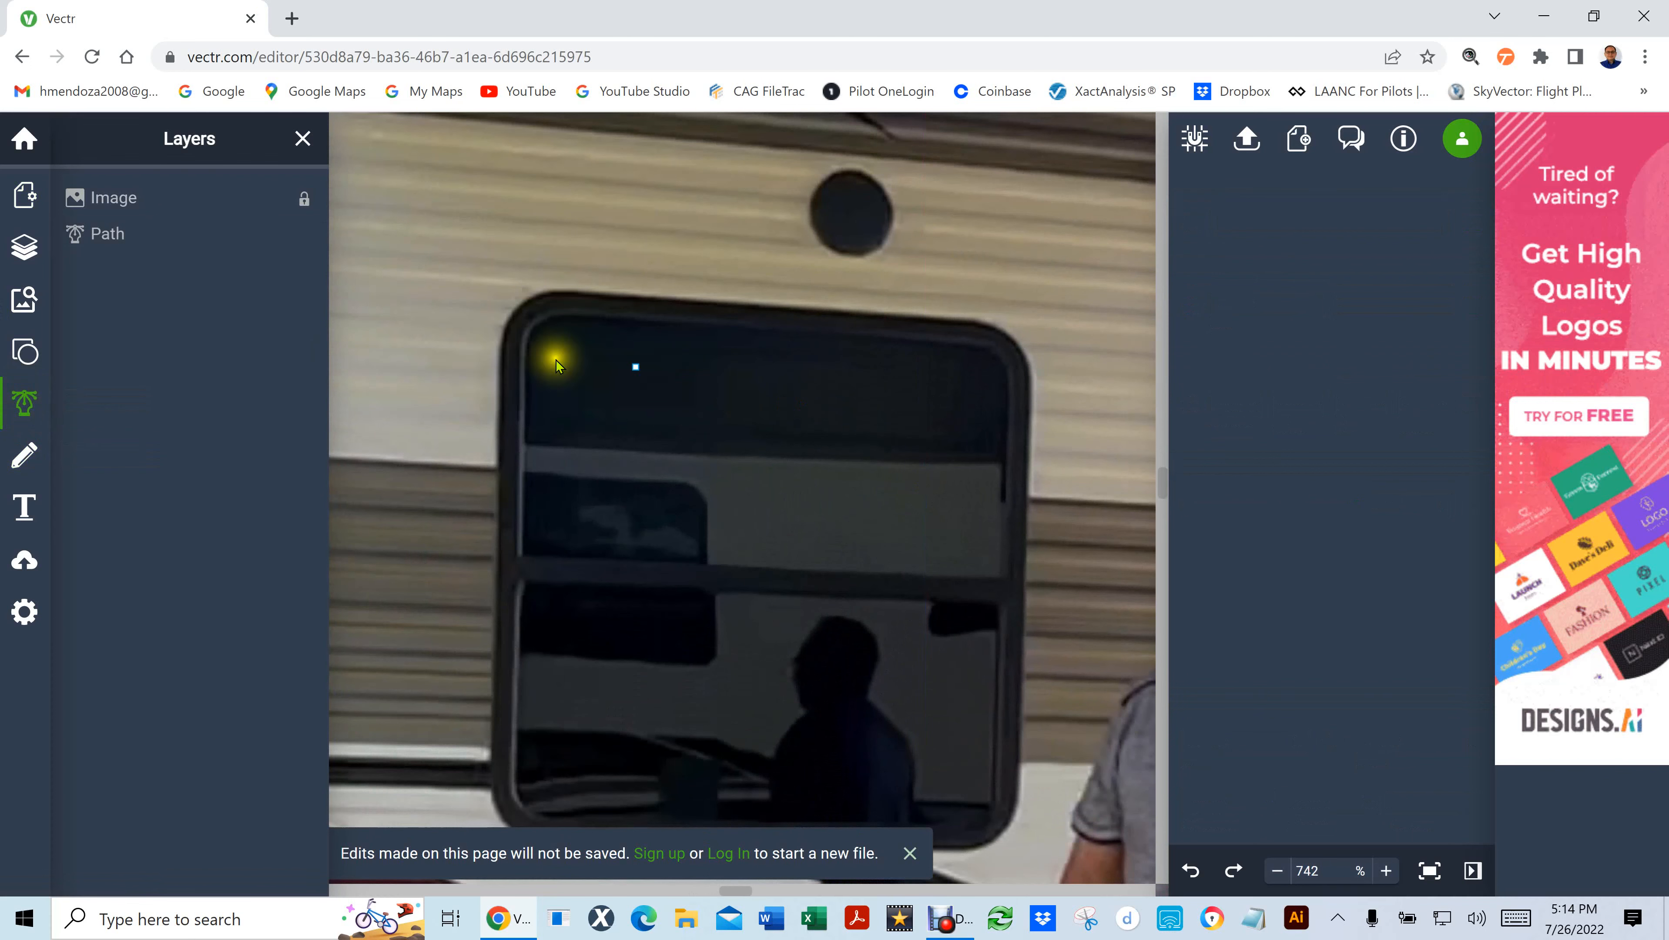
left_click(531, 371)
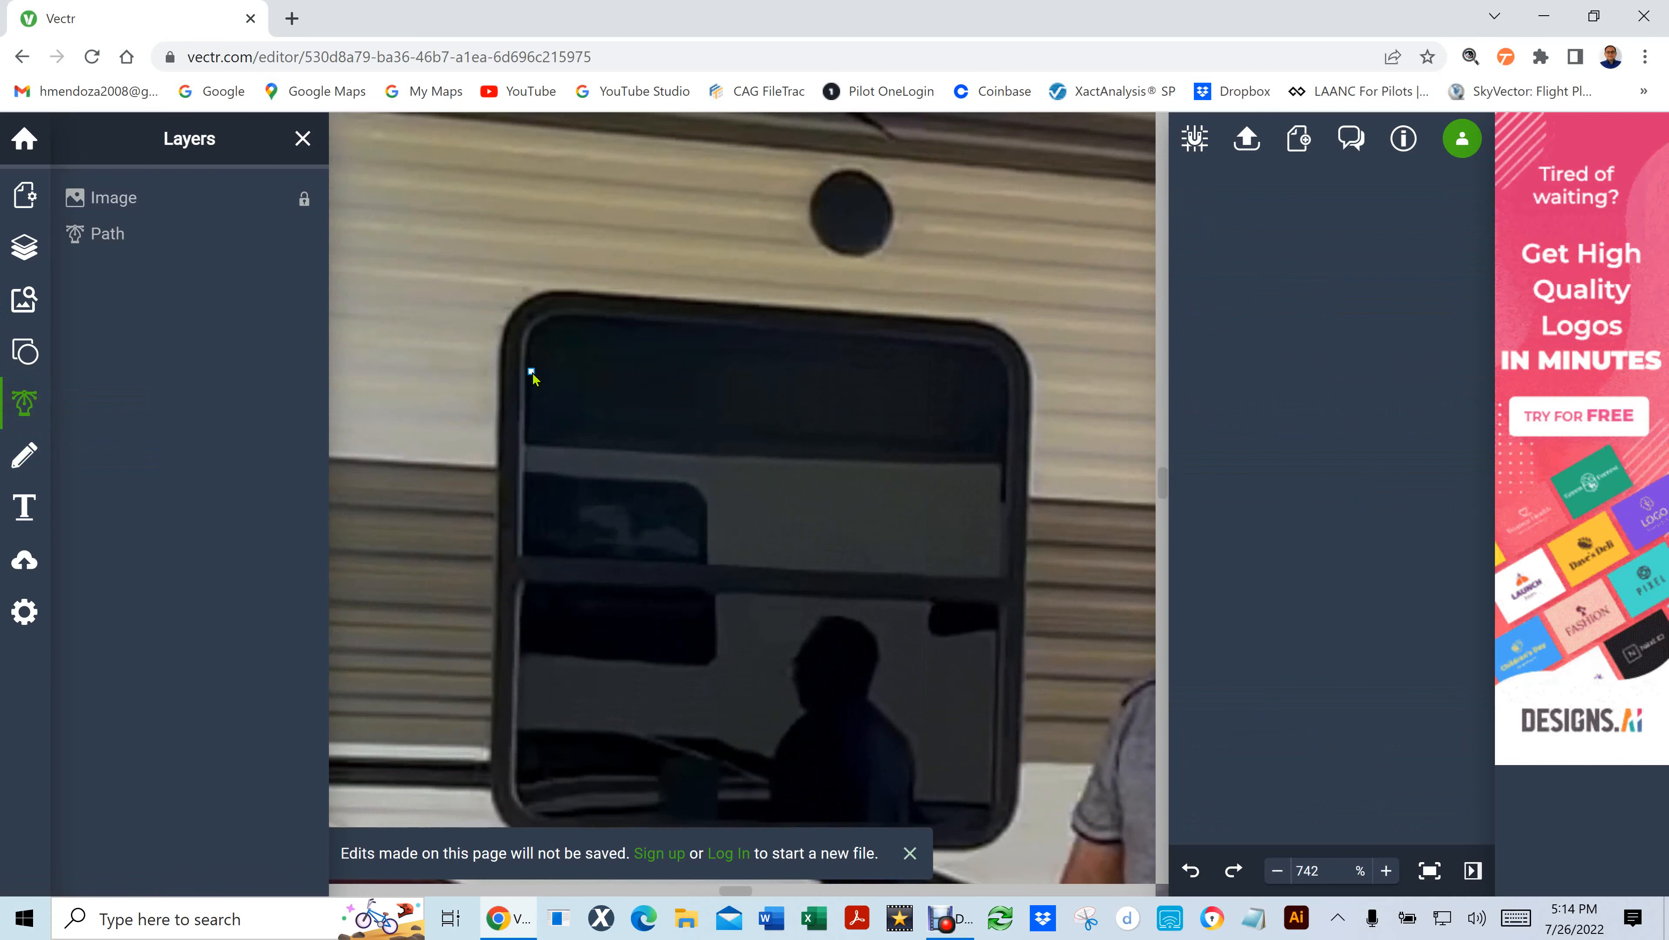
mouse_move(1162, 486)
left_mouse_down()
mouse_move(1161, 504)
mouse_move(1162, 488)
left_mouse_up()
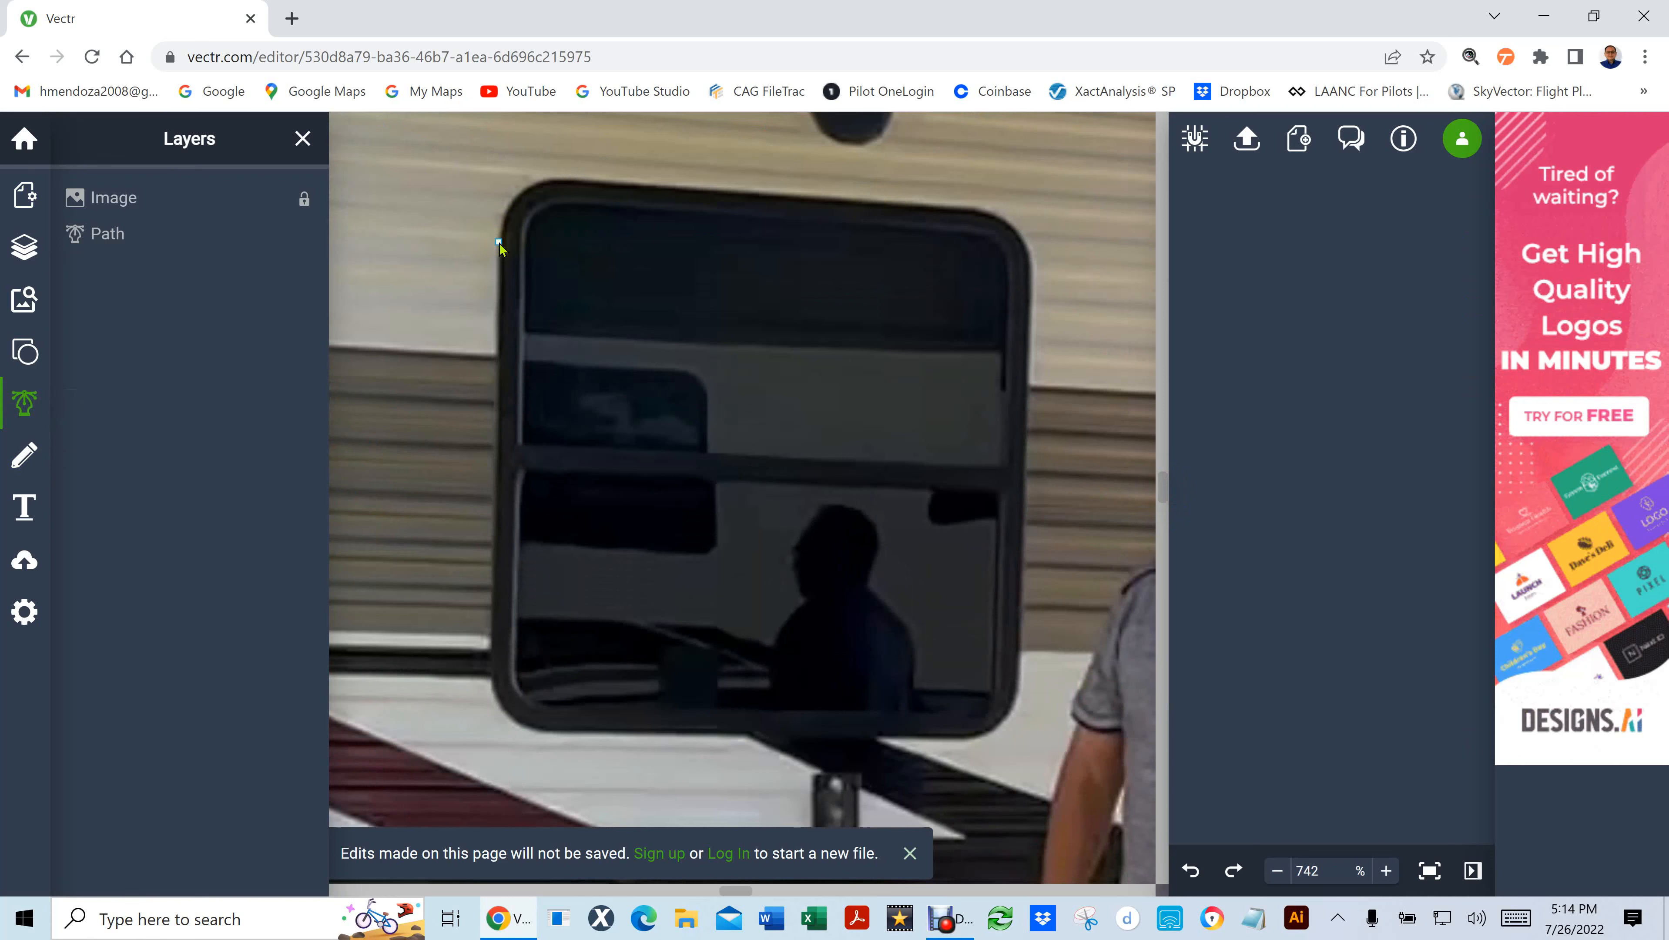
left_click_drag(520, 195, 611, 181)
left_click_drag(976, 213, 1009, 215)
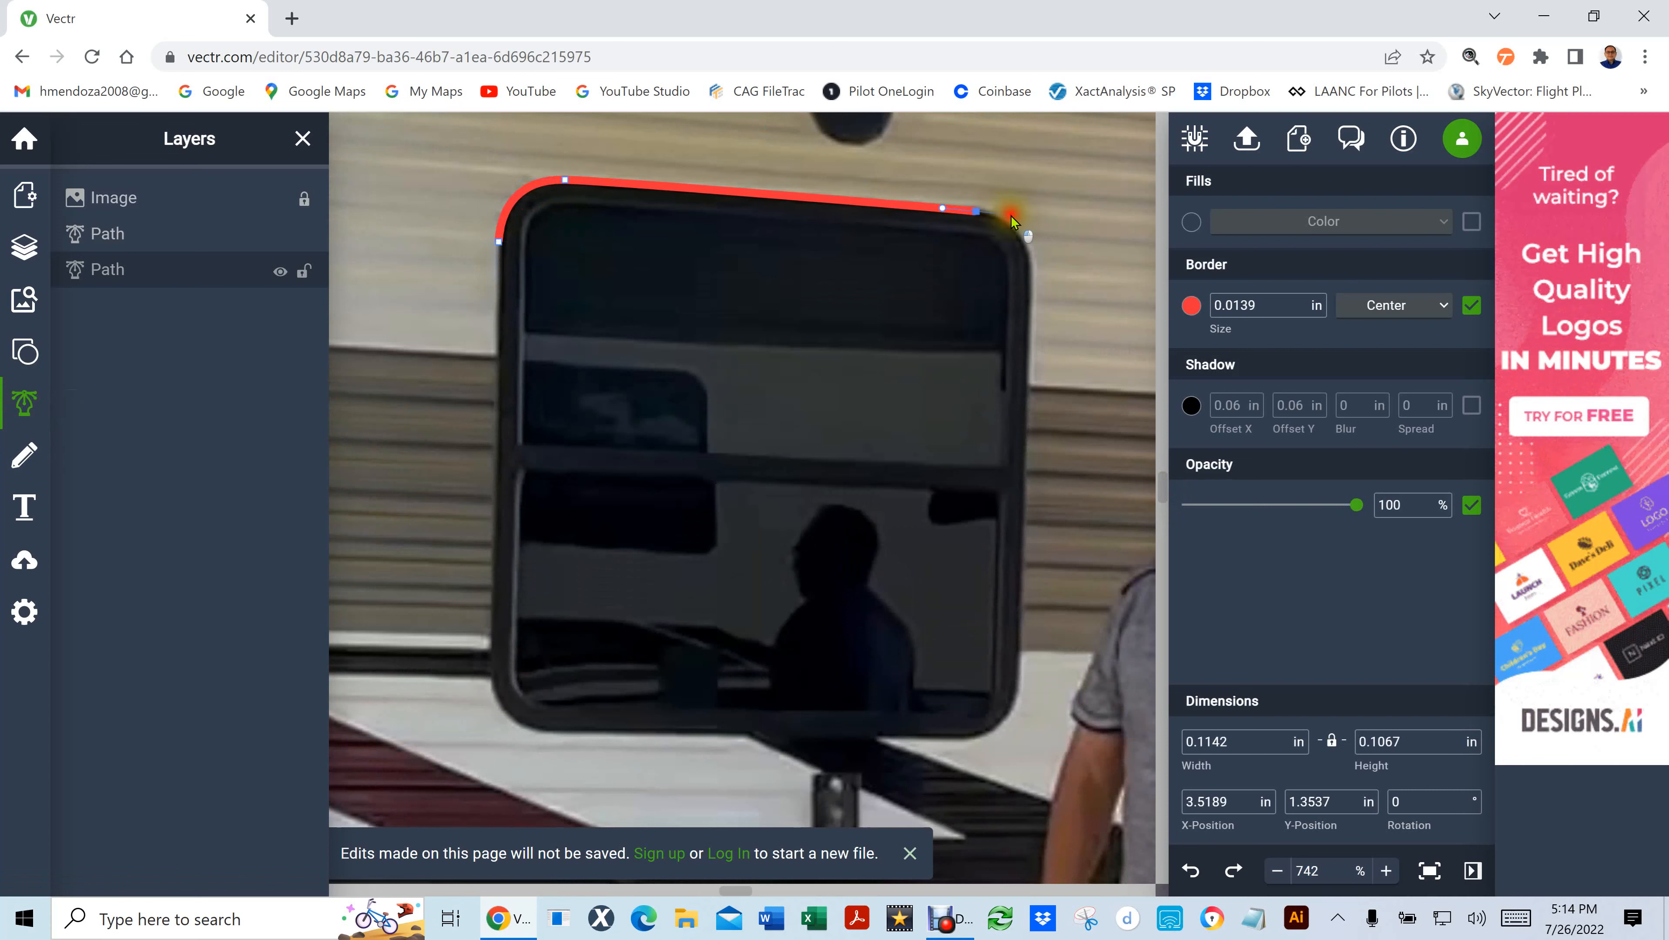
Trace the larger window's remaining sides and rounded corners and close the path, about 0.93 in wide and 0.96 in high
left_click_drag(1031, 281, 1049, 410)
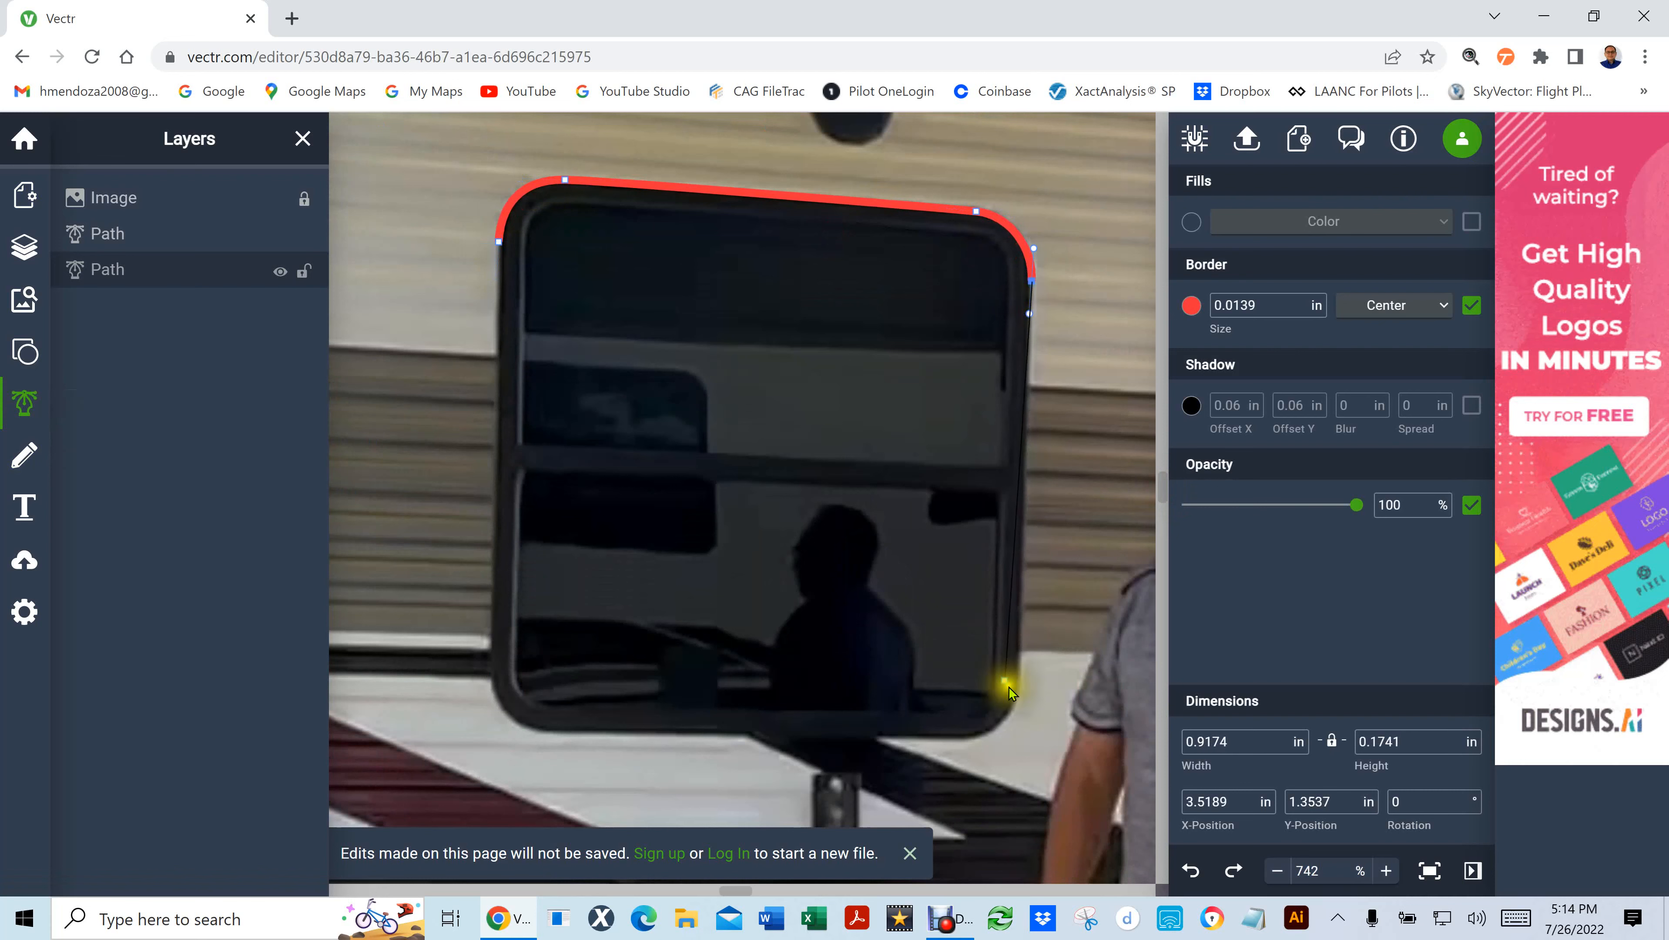
left_click_drag(1017, 686, 1017, 708)
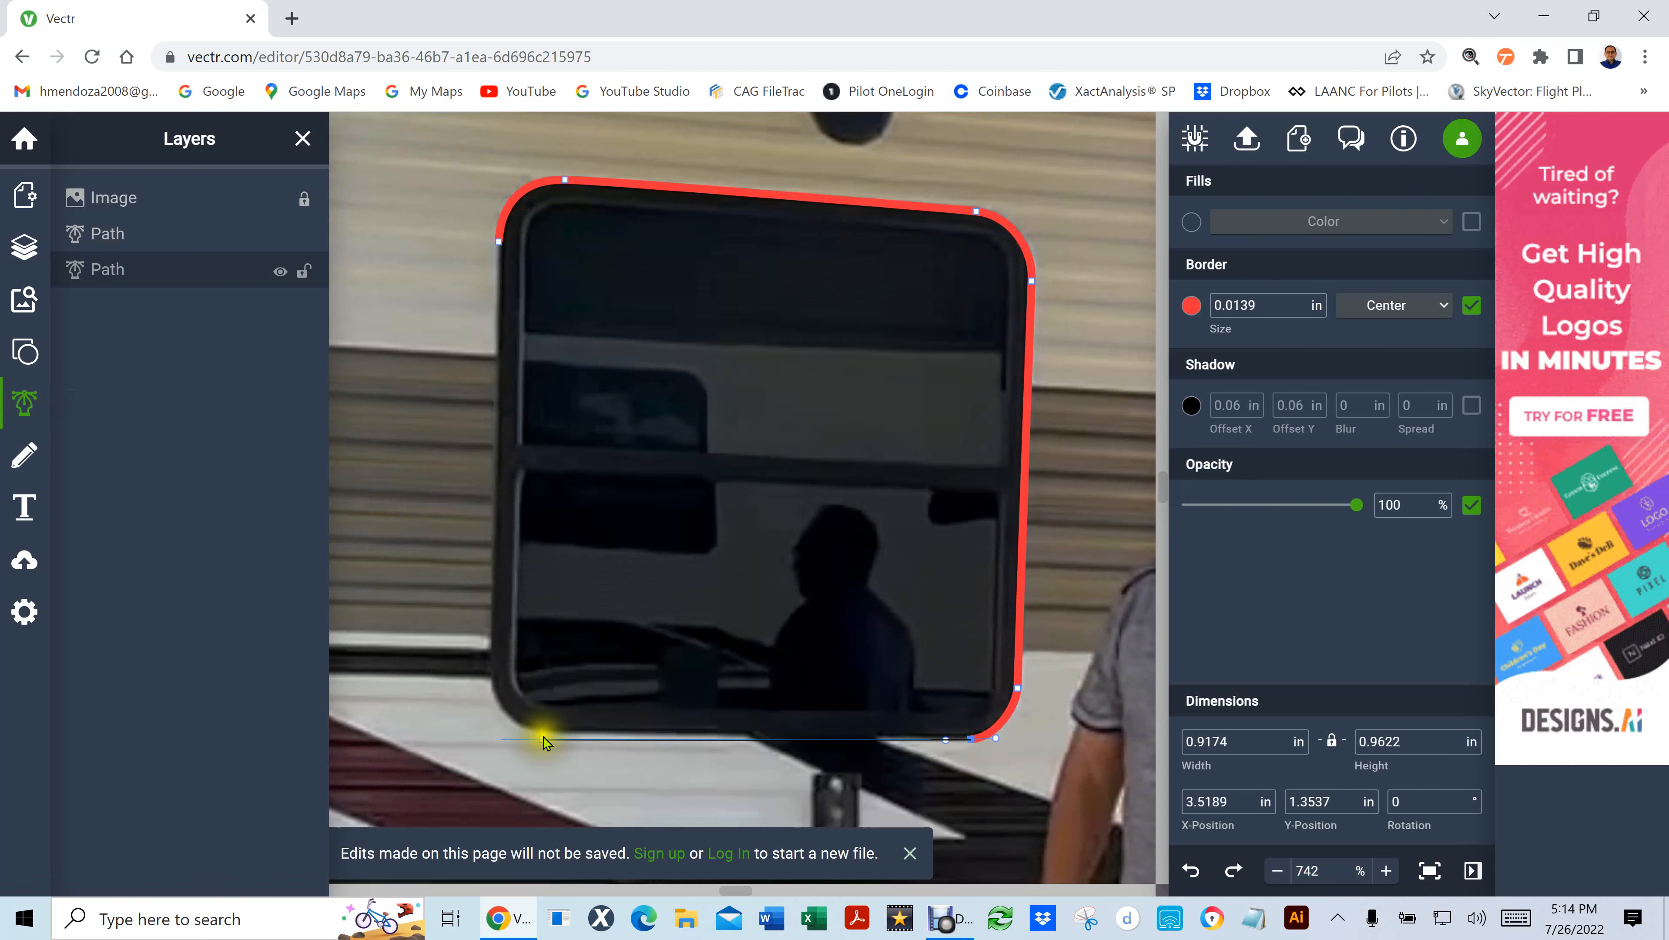
left_click(527, 731)
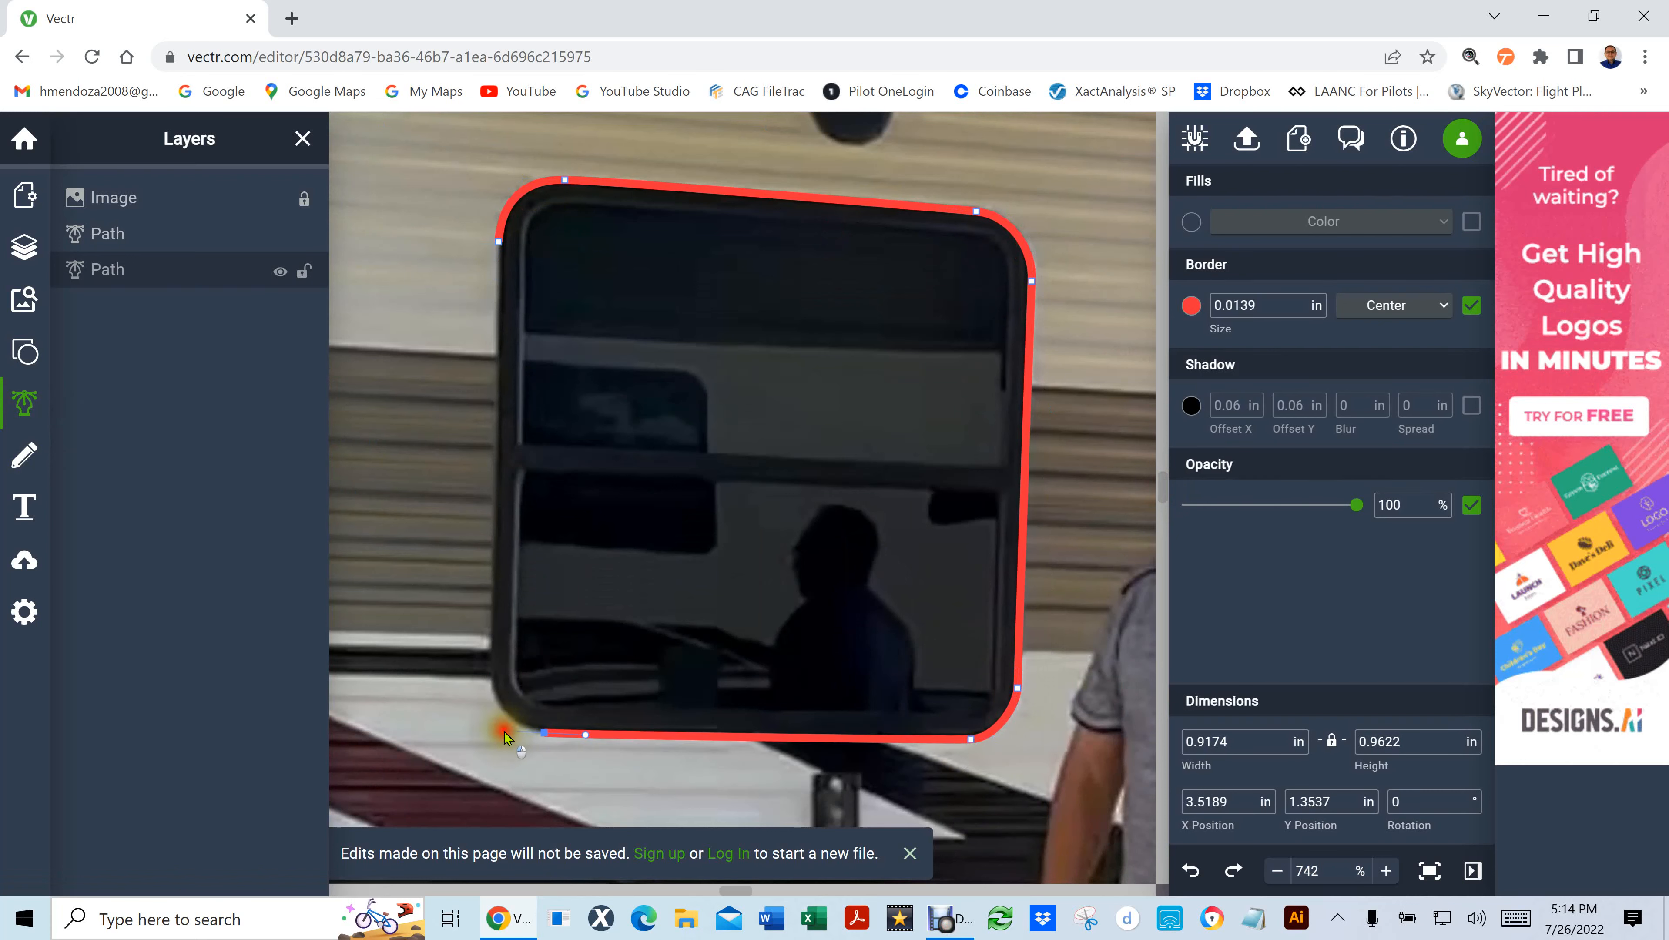
left_click_drag(493, 681, 493, 662)
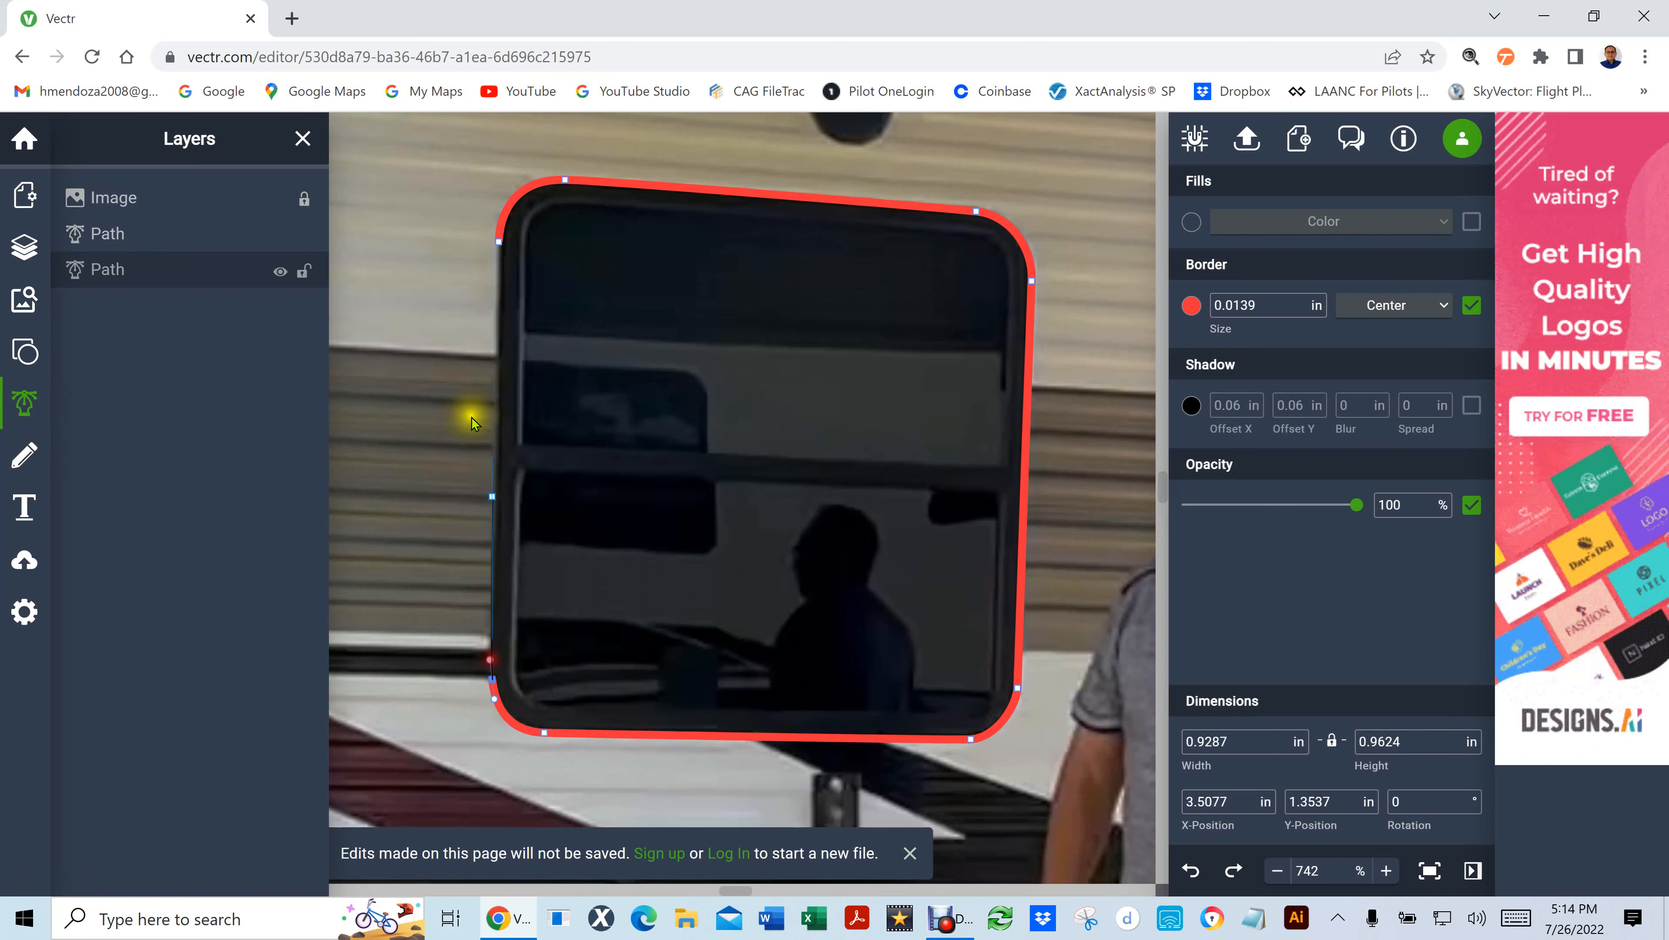
left_click(499, 242)
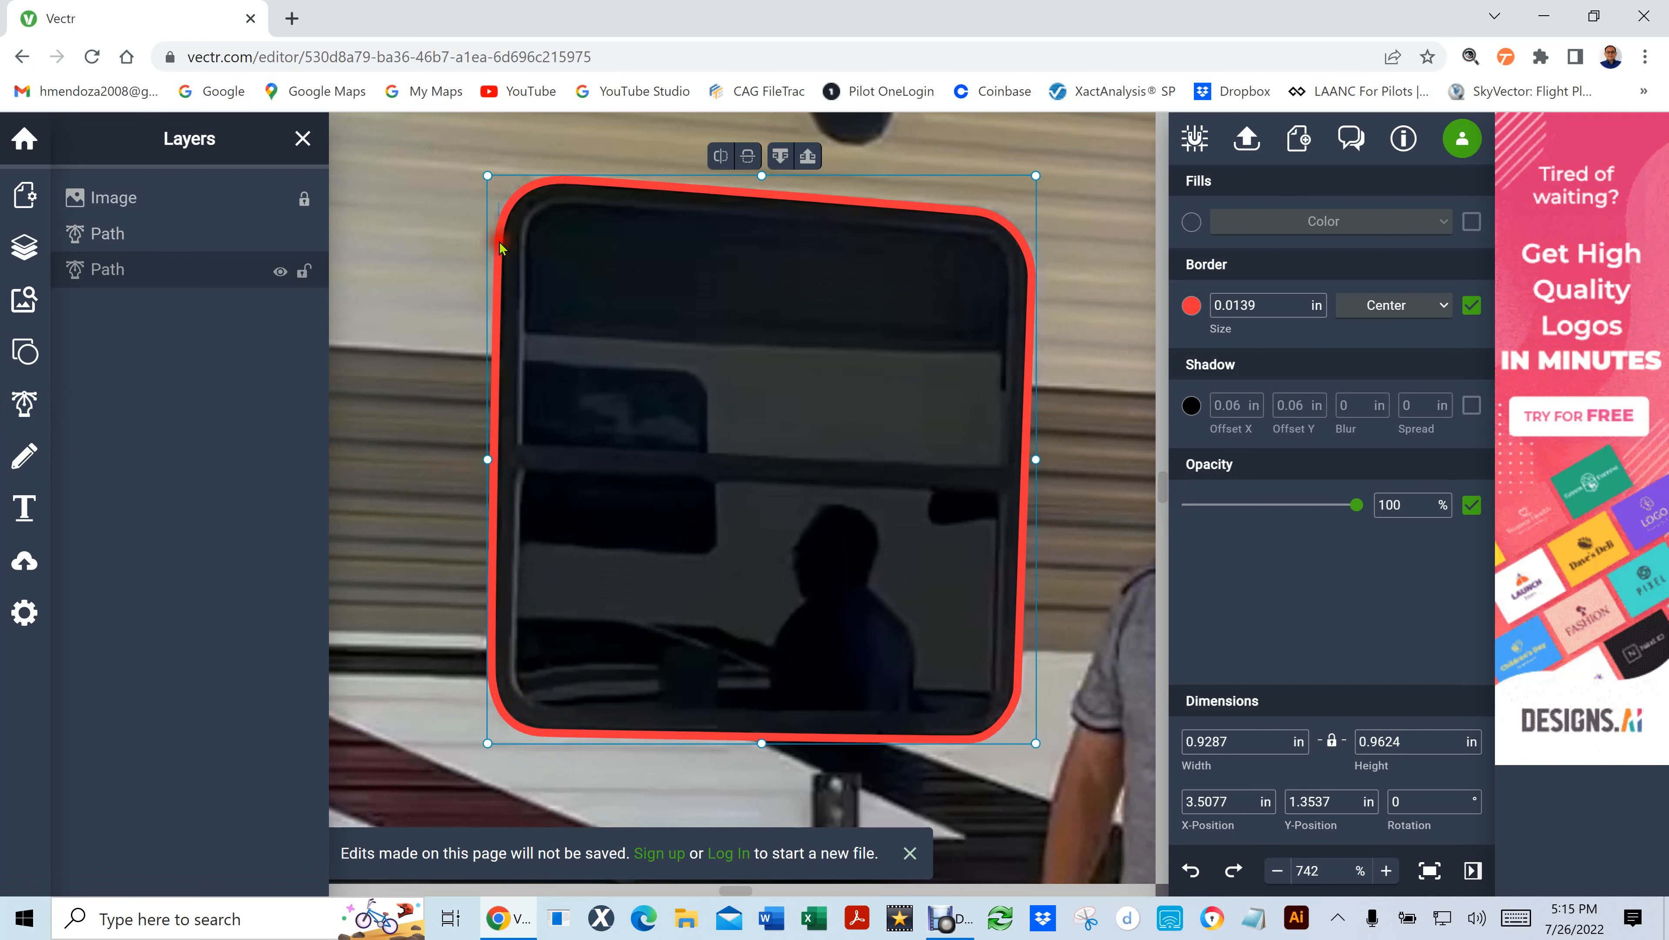
Add a circle shape over the round black speaker to the left of the larger window and enable its red 0.0139 in border
scroll(766, 449, "down", 5)
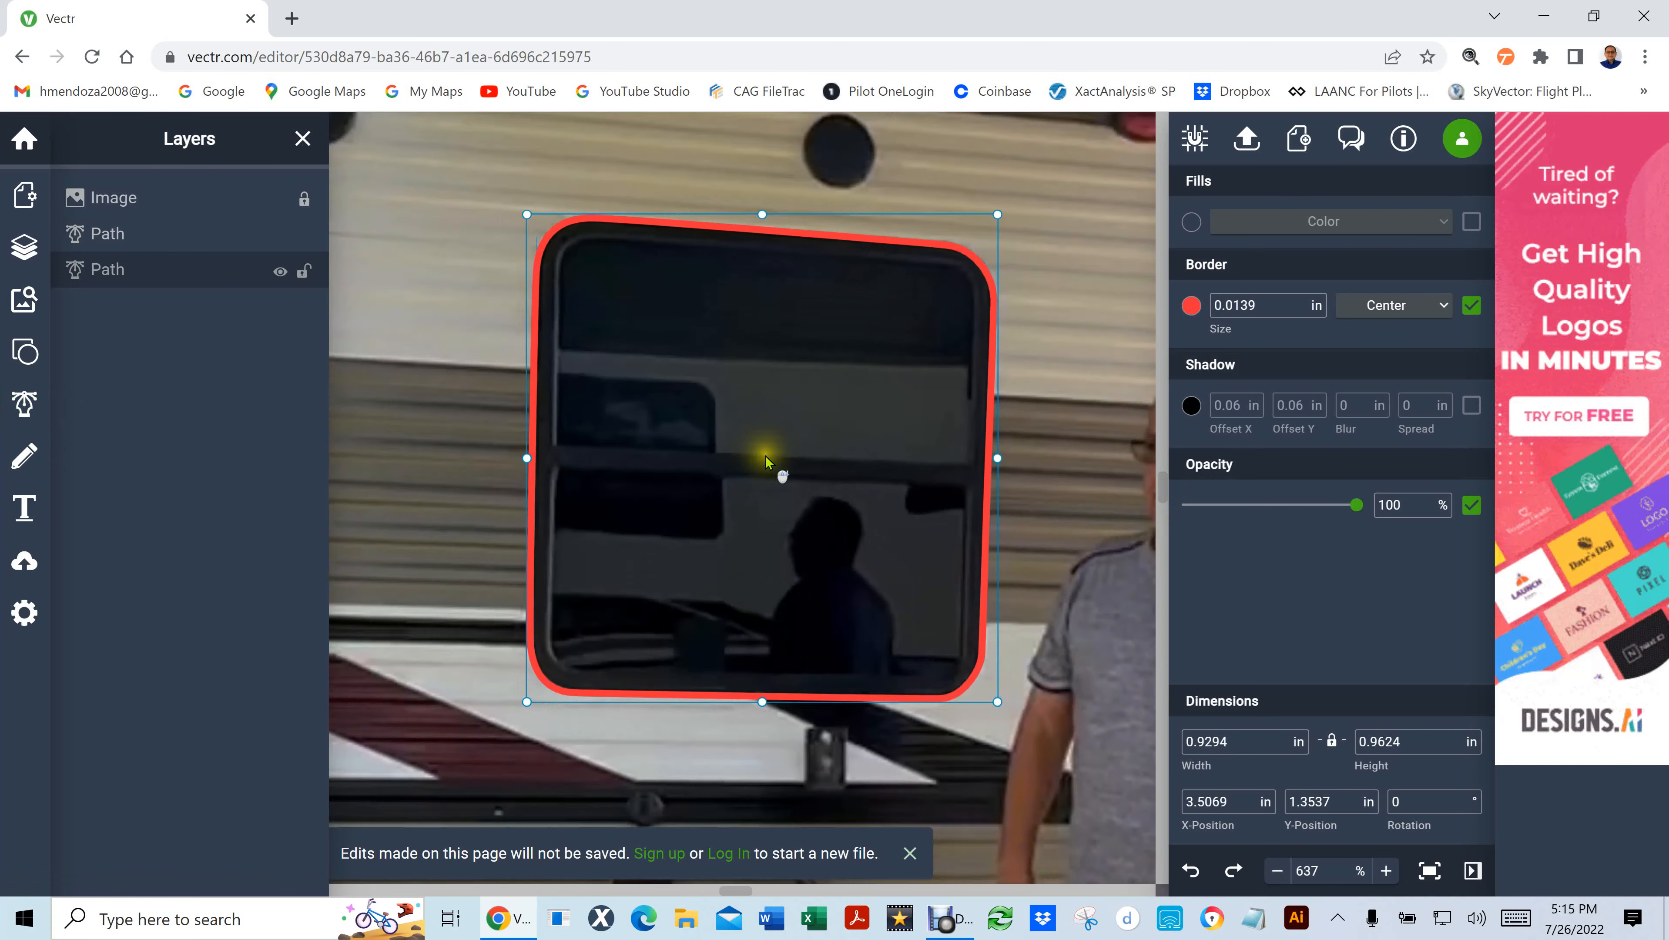
scroll(760, 465, "down", 3)
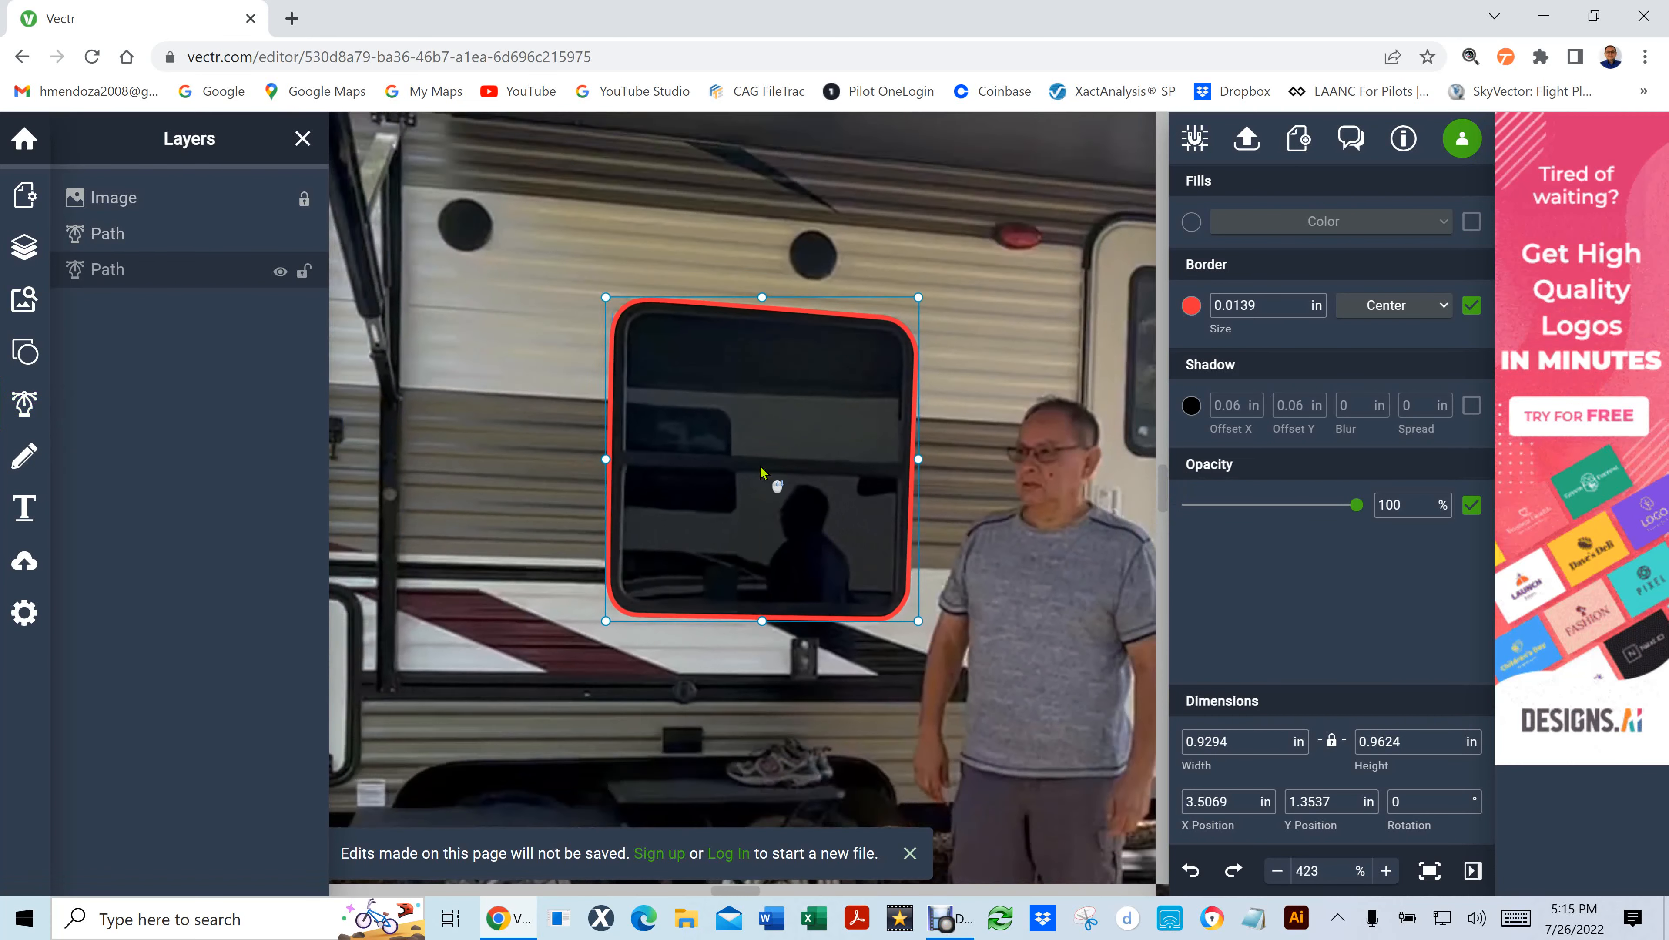
scroll(461, 229, "up", 10)
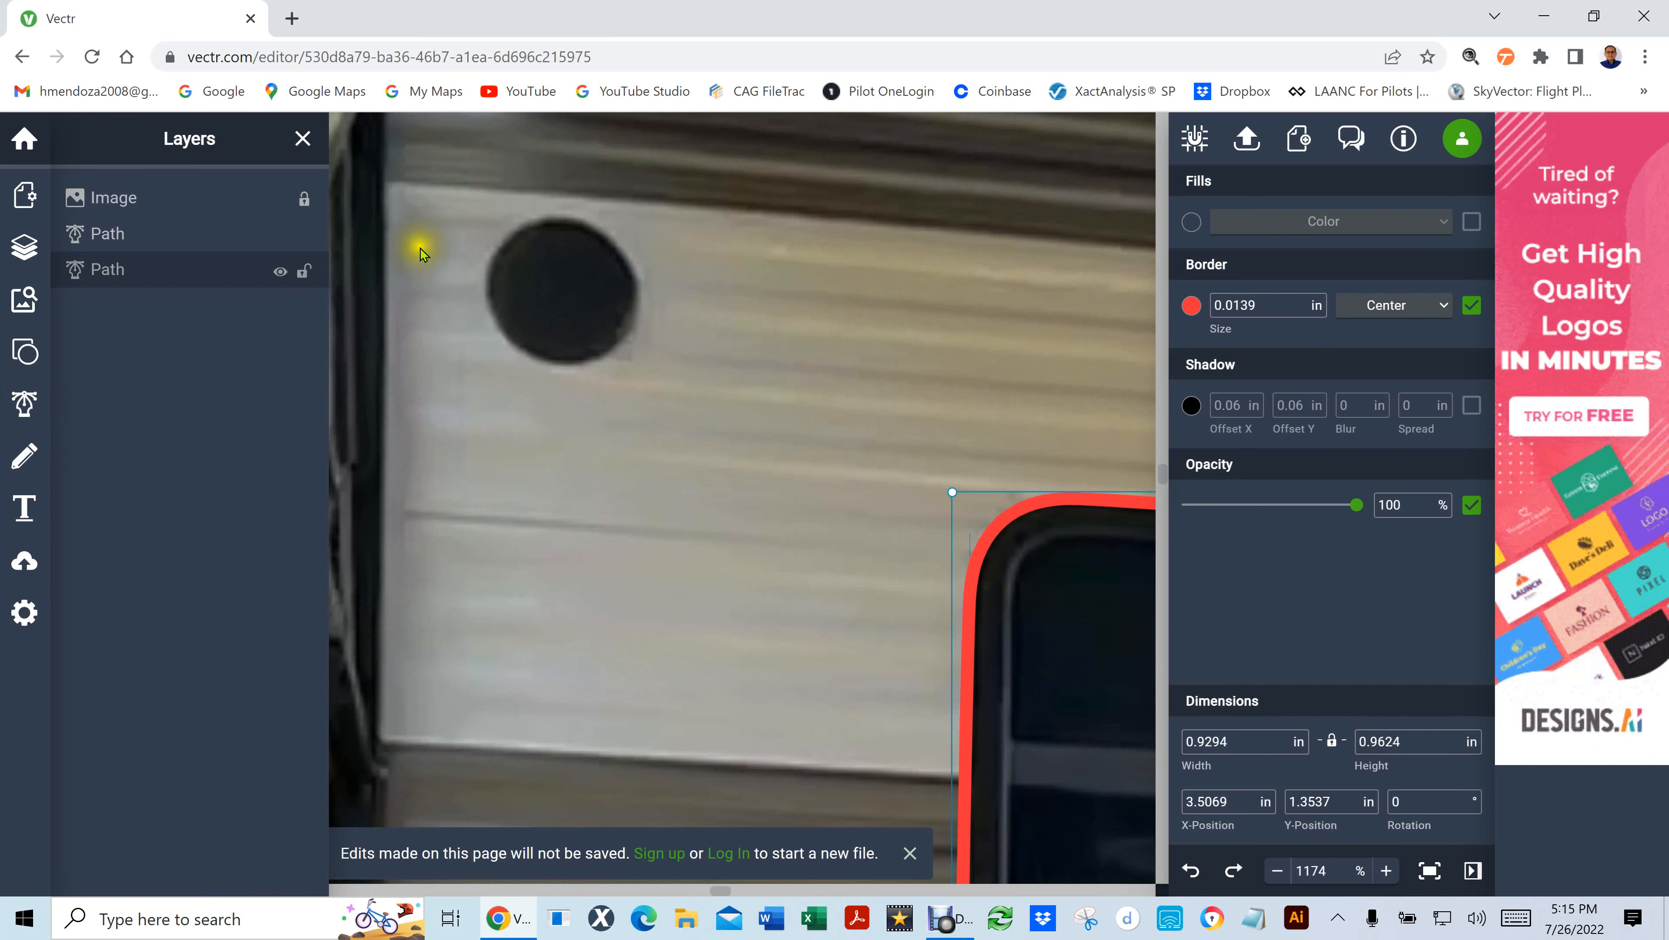
left_click(13, 351)
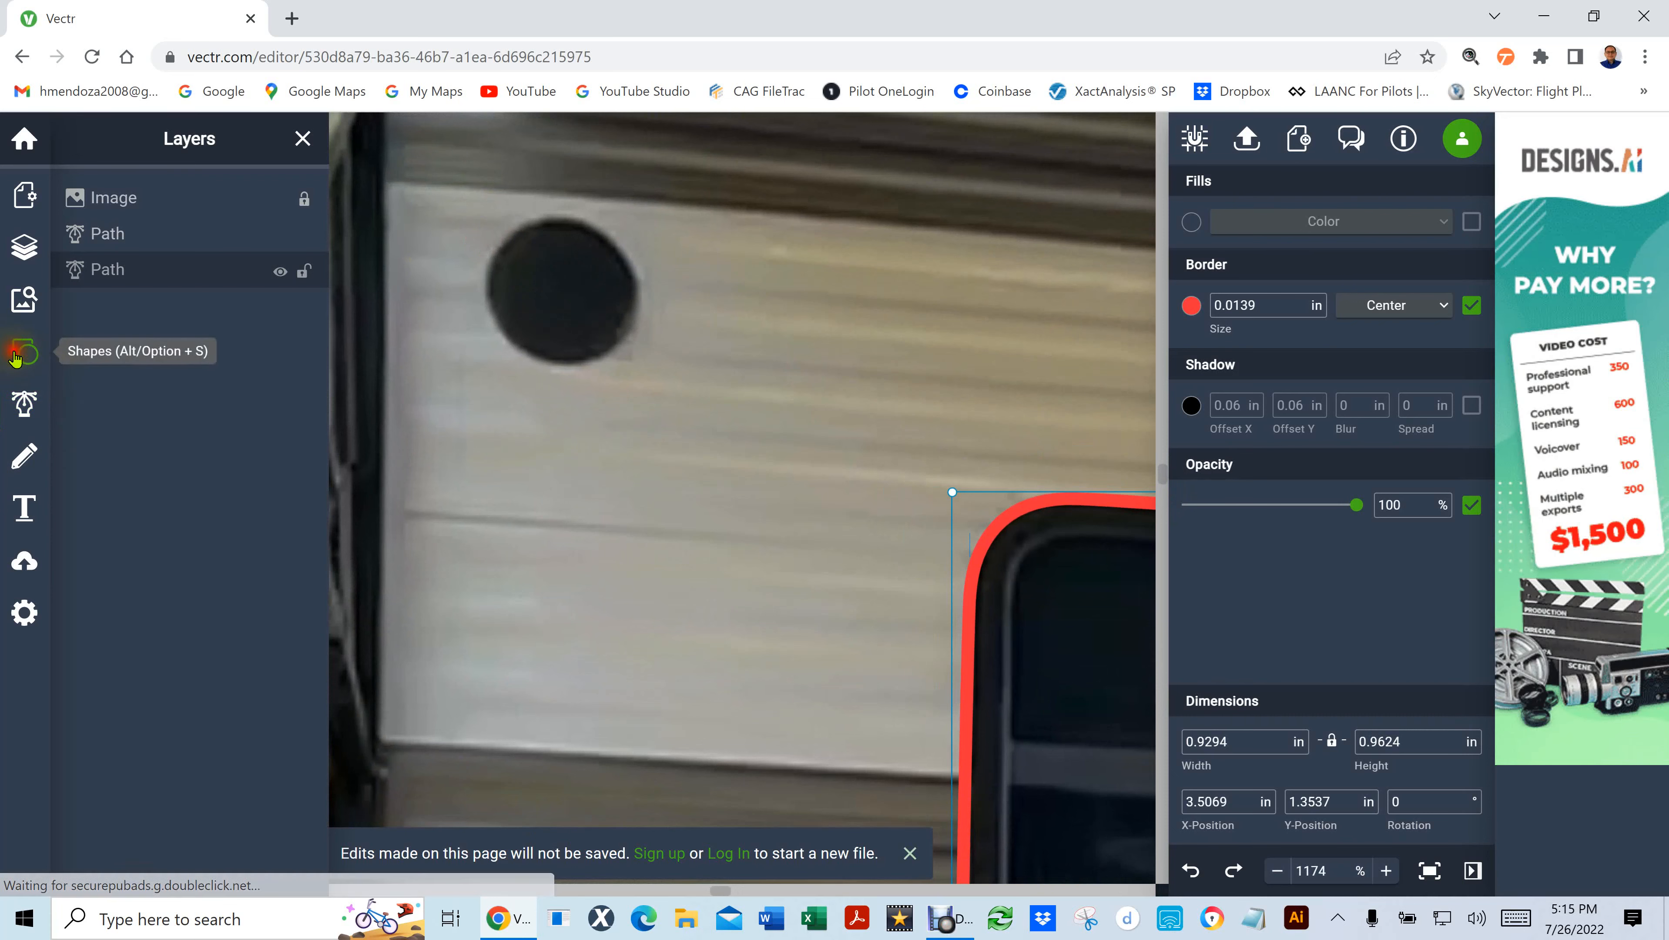
left_click(186, 197)
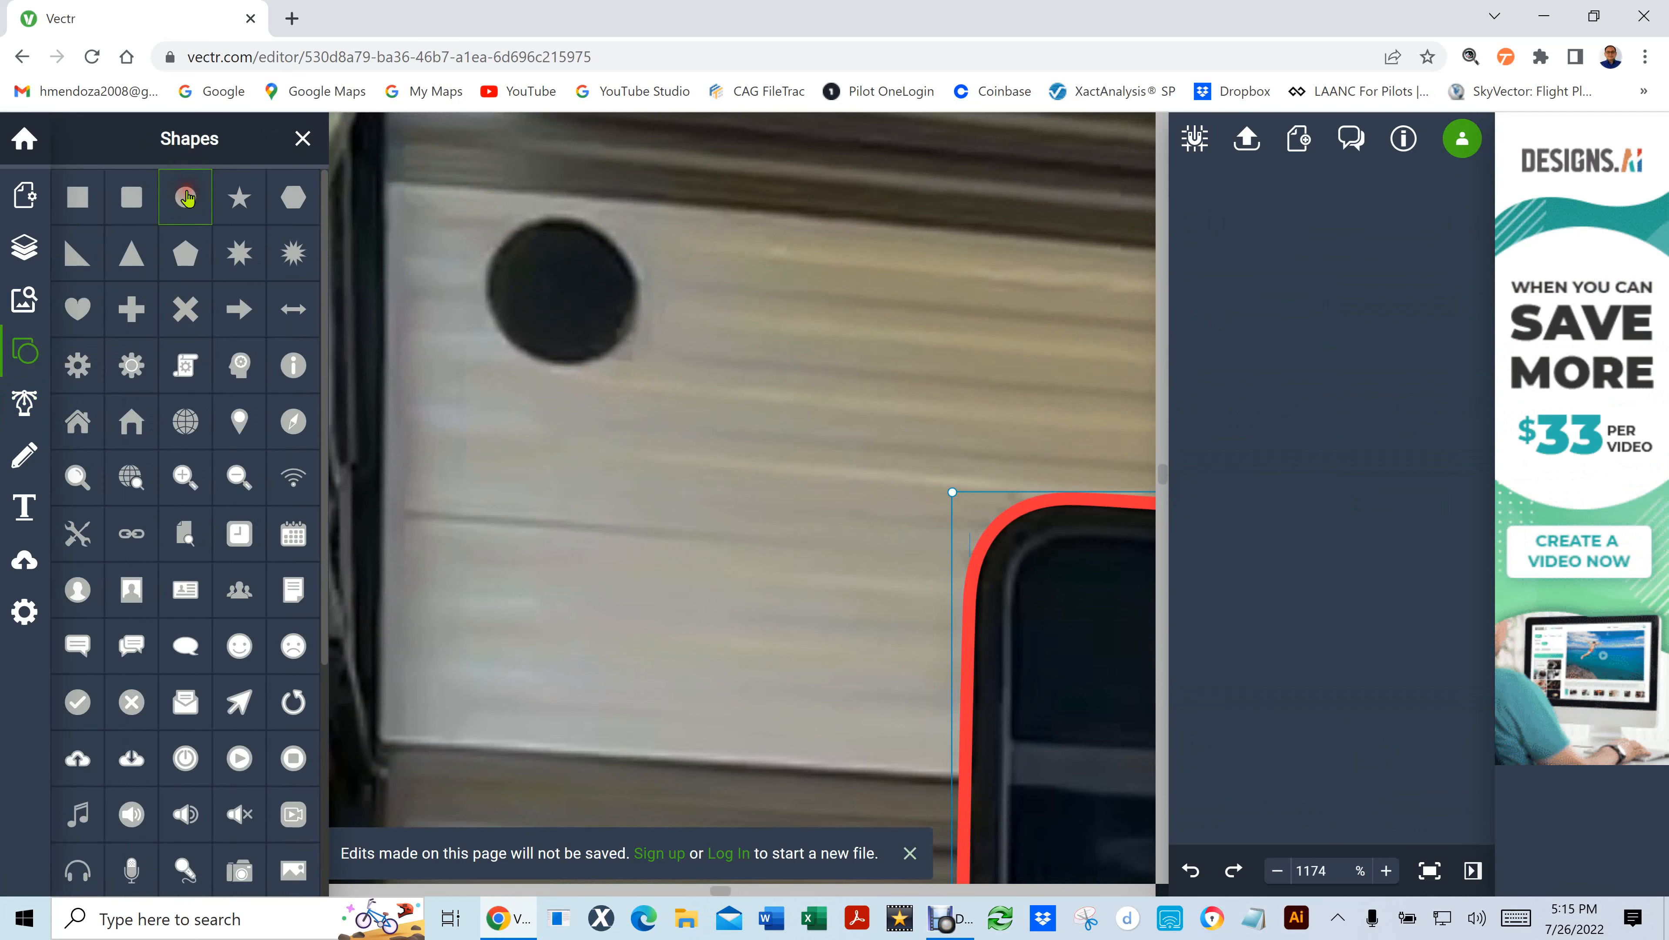
left_click(563, 290)
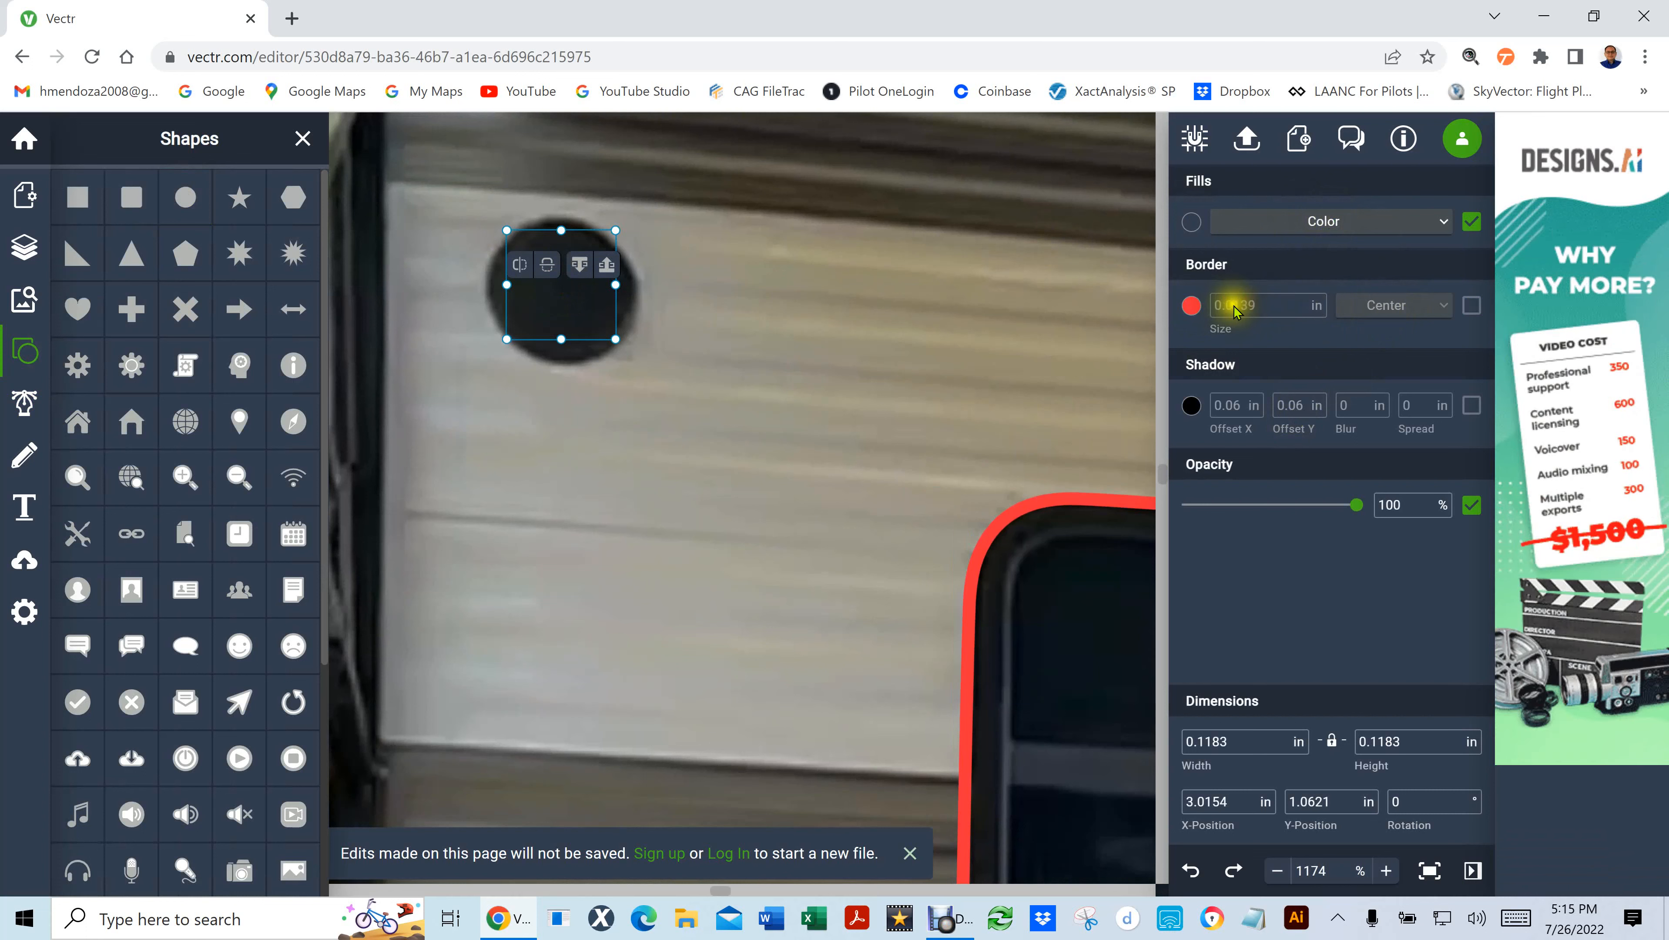
left_click(1471, 306)
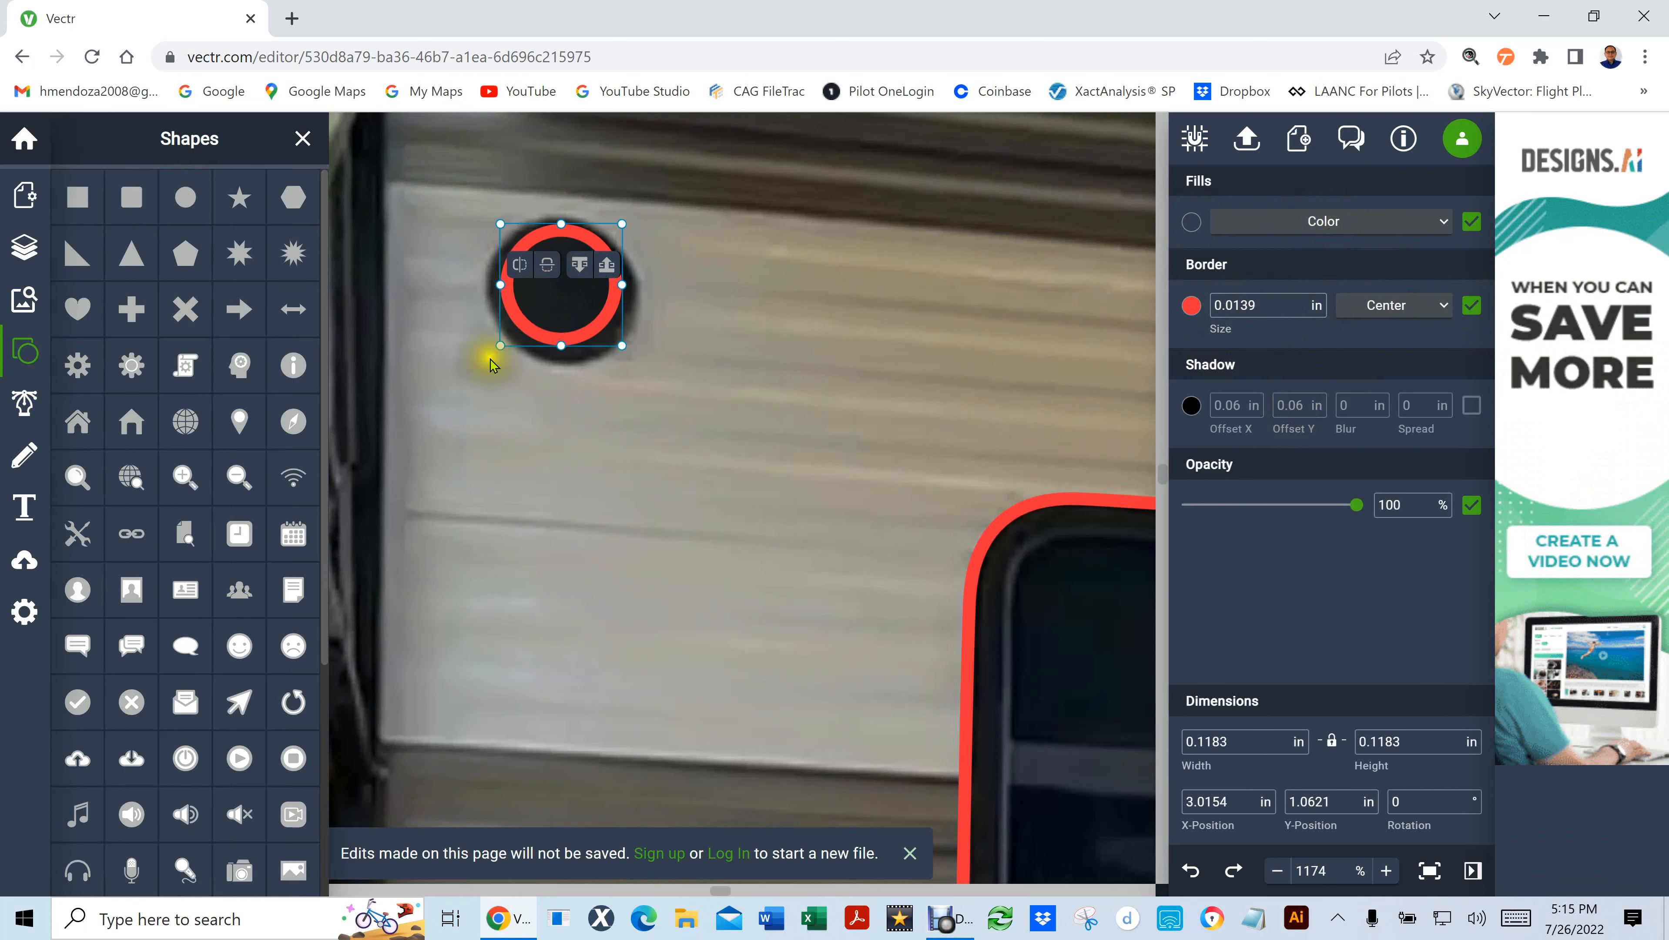
Enlarge the circle to about 0.156 in across so its border follows the speaker's rim
left_click_drag(622, 350, 637, 366)
left_click_drag(498, 221, 483, 207)
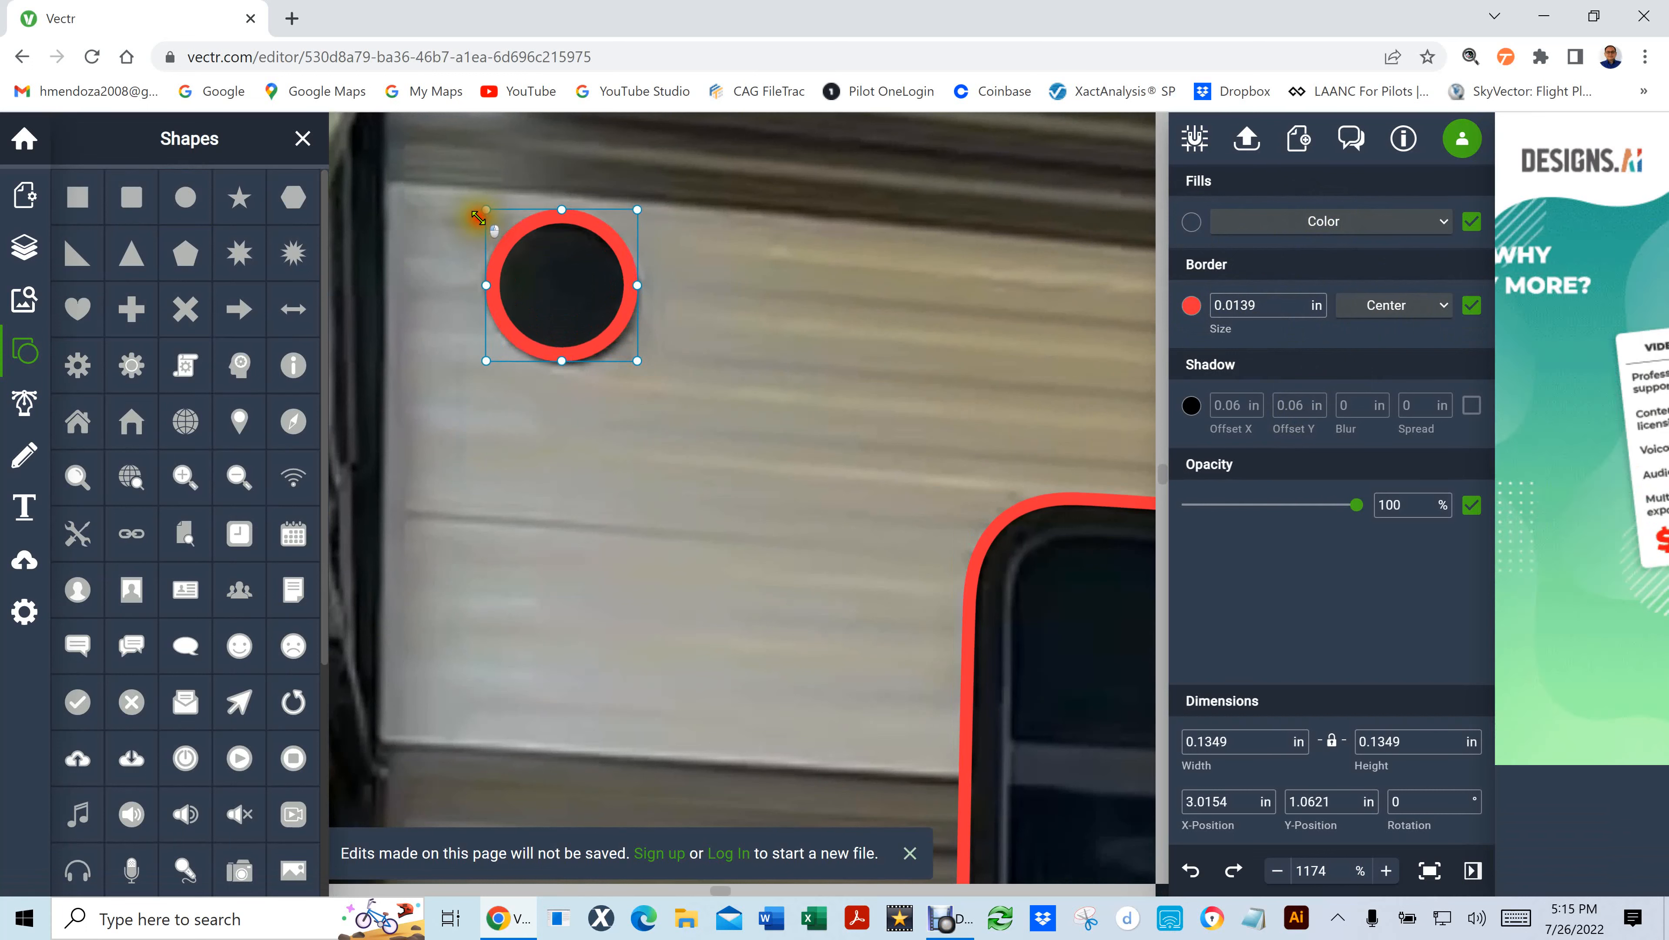
left_click_drag(636, 364, 643, 368)
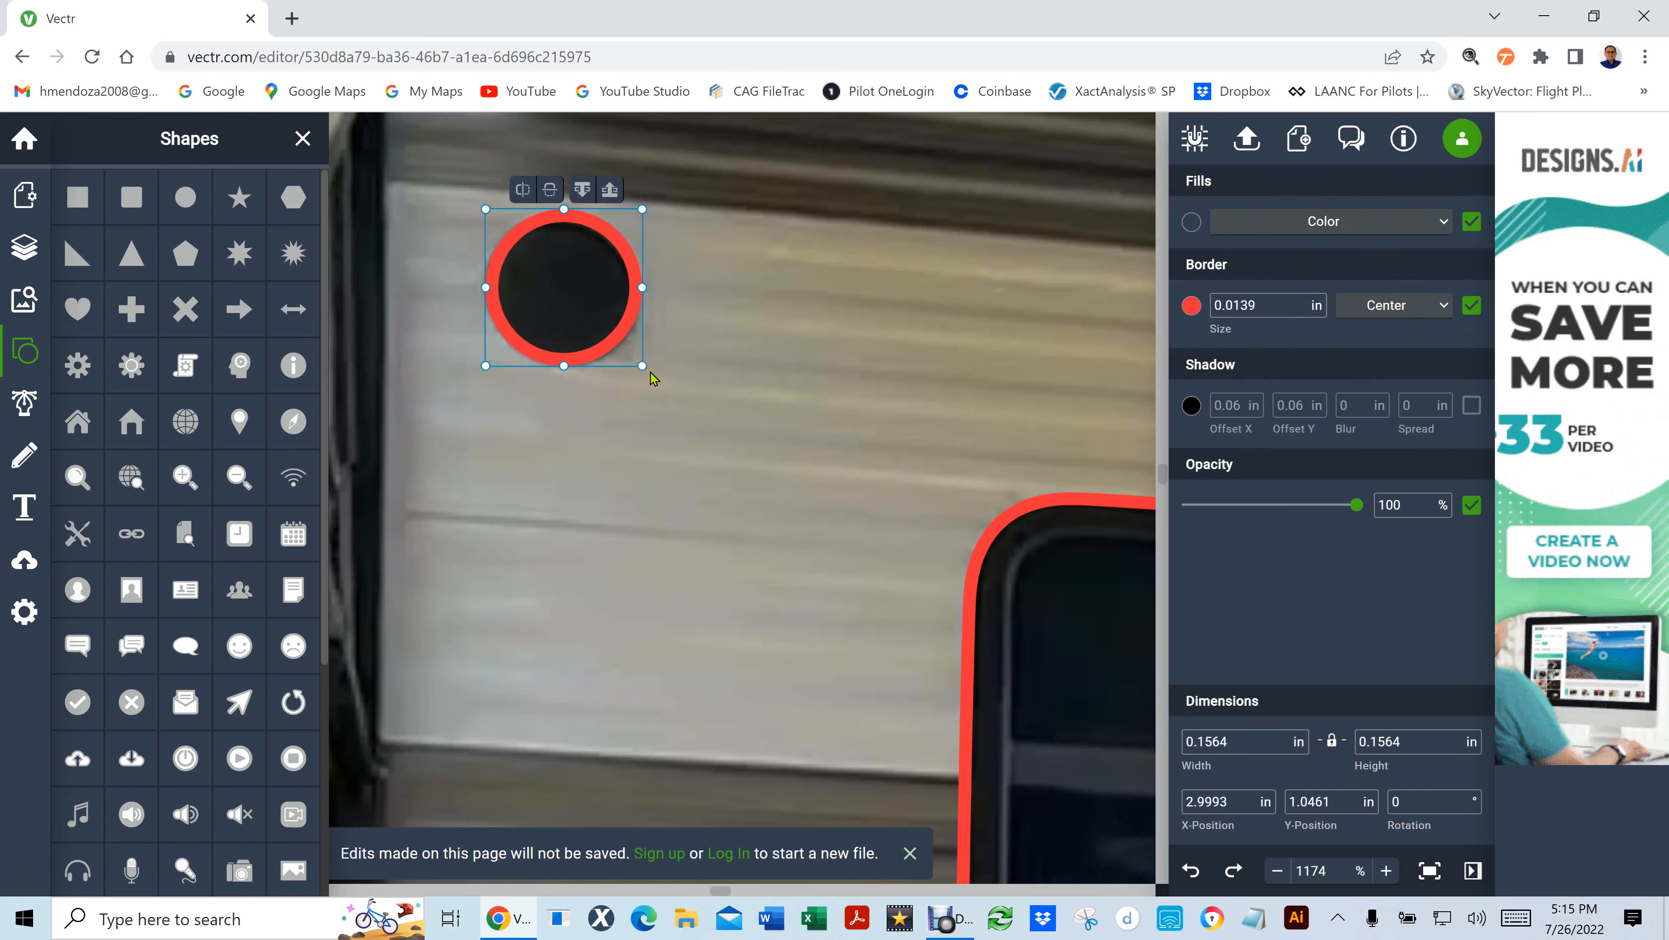
Duplicate the red circle and place the copy over the second round speaker above the larger window
key("ctrl+0")
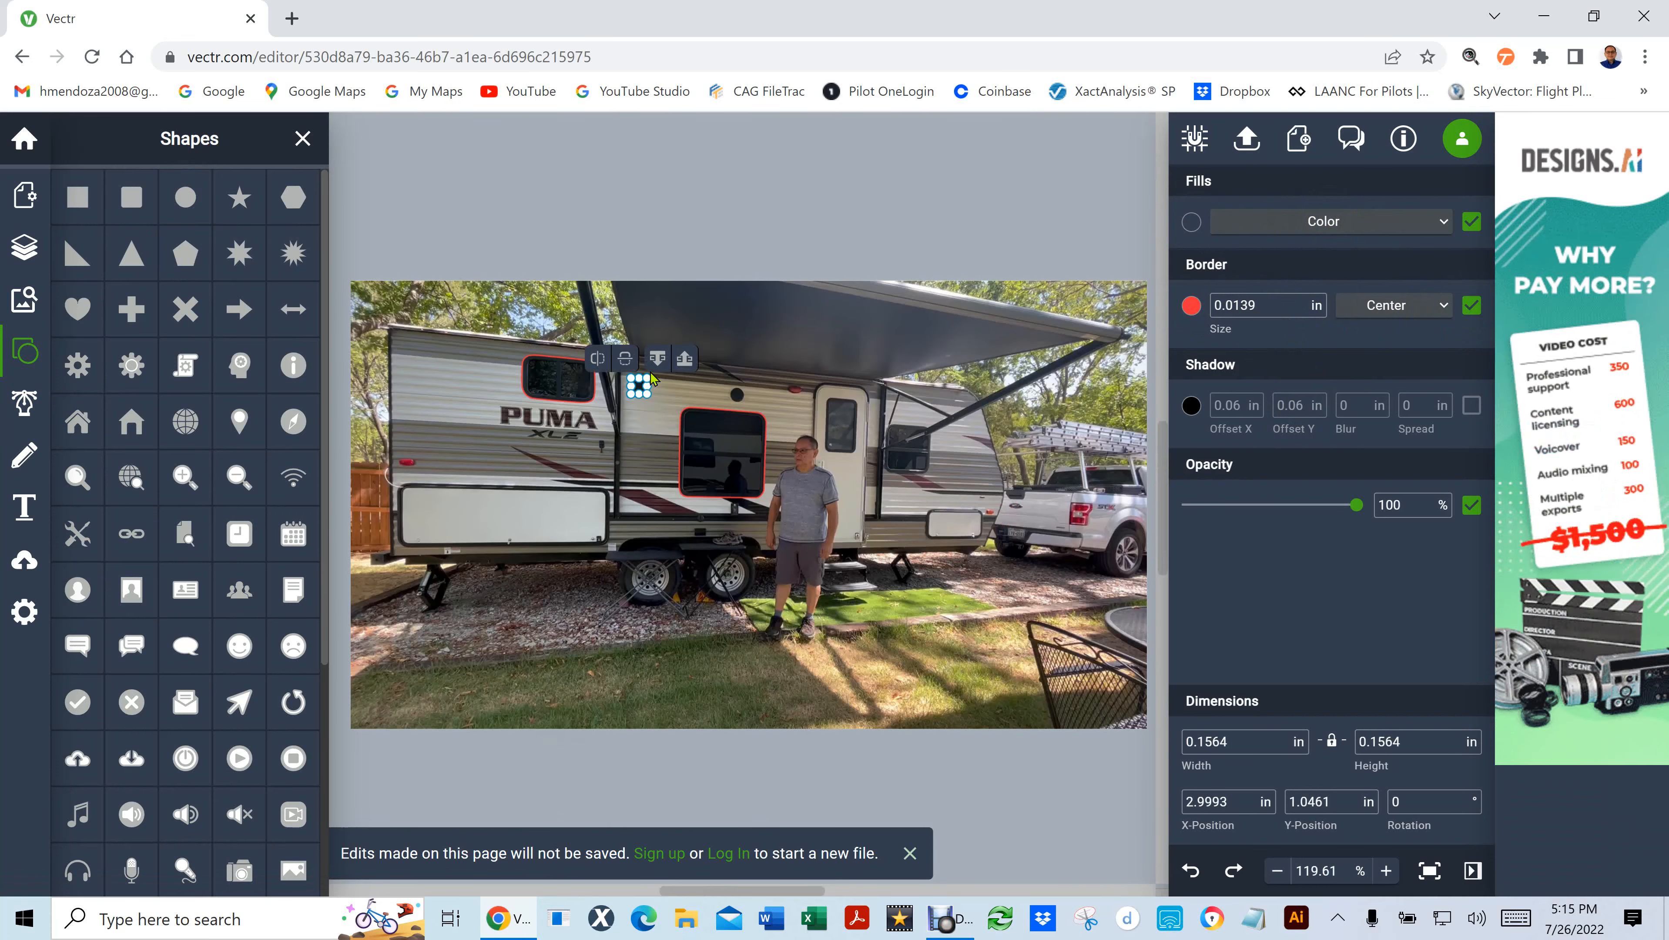
left_click(737, 399)
scroll(737, 404, "up", 3)
scroll(739, 402, "up", 1)
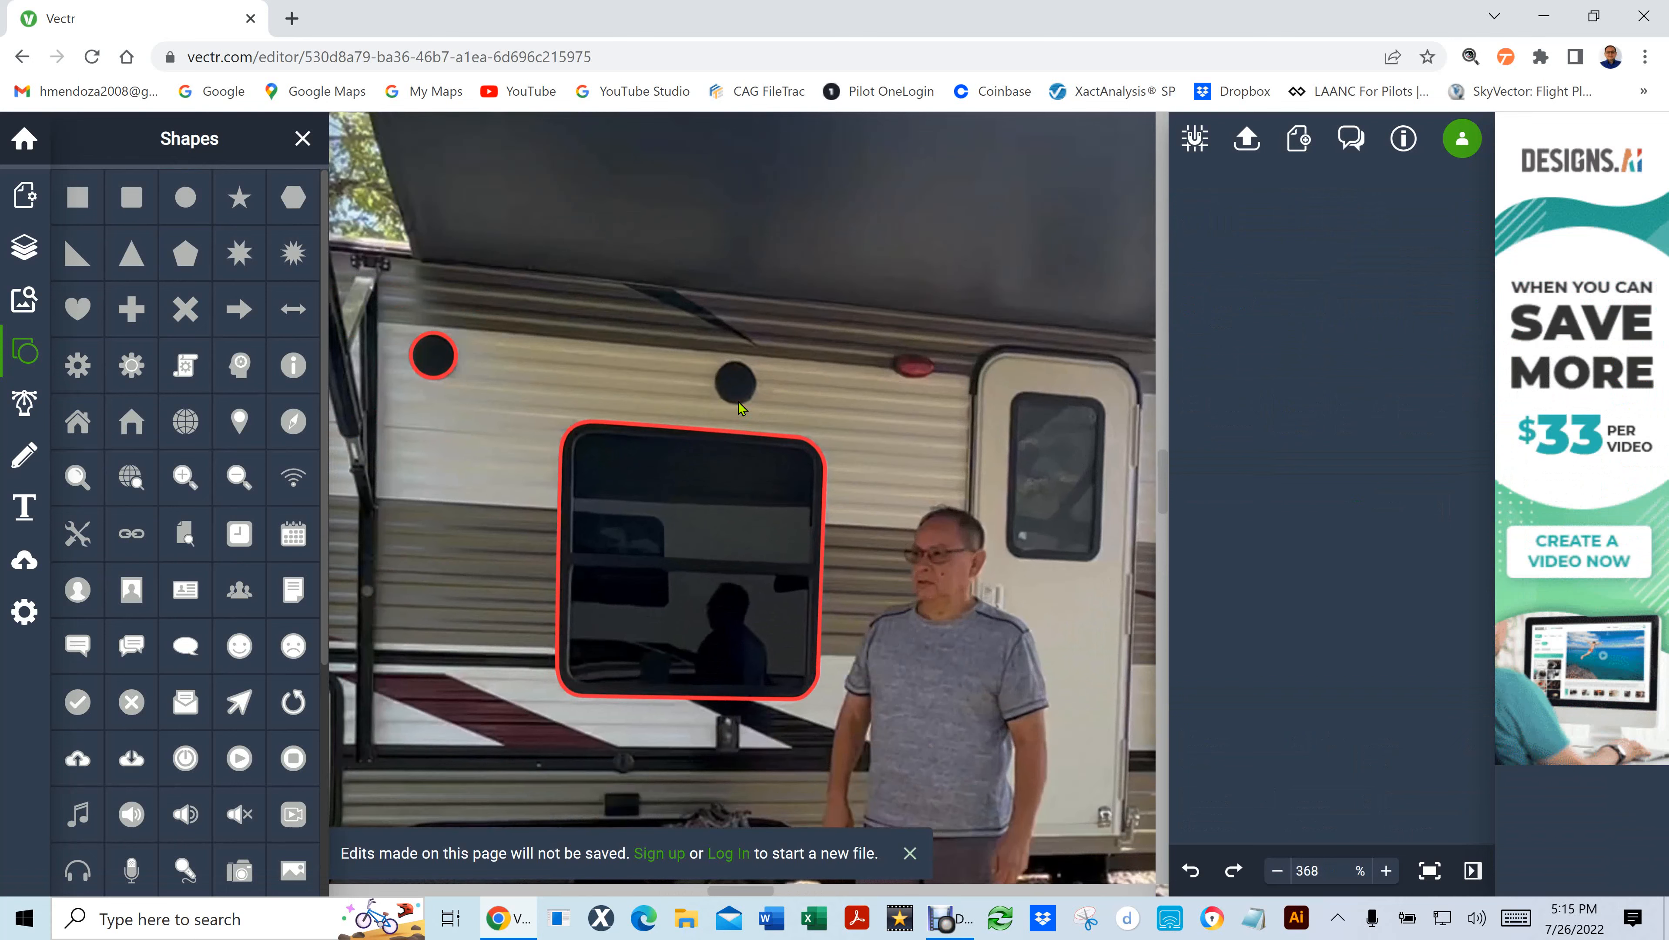
key("ctrl+v")
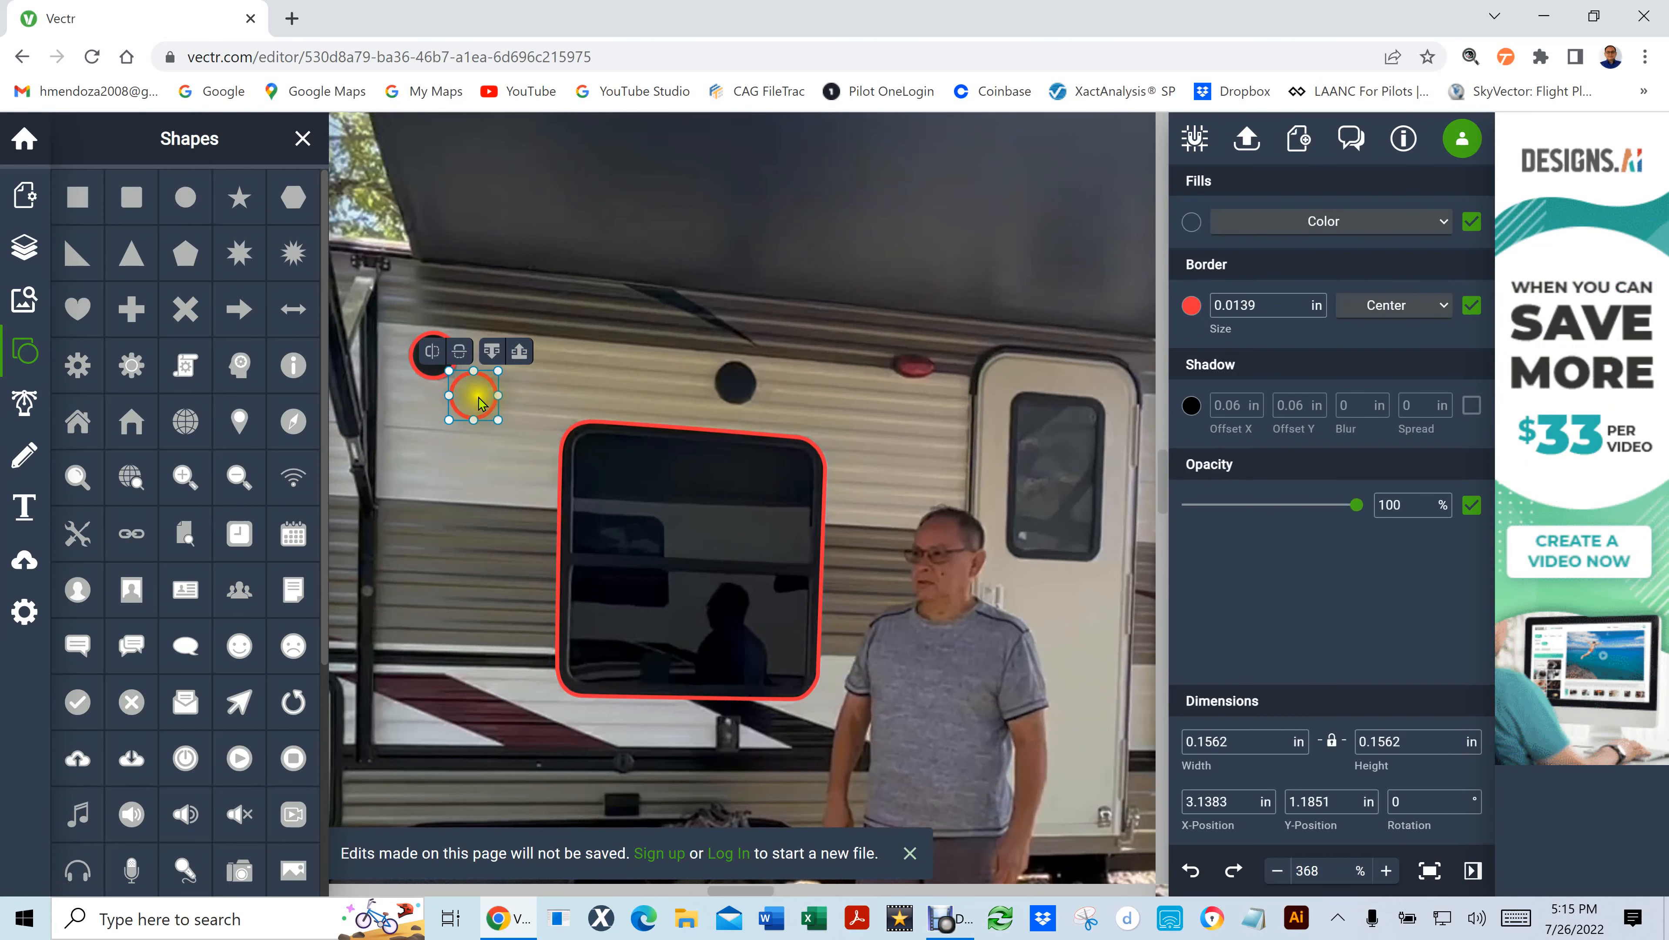
left_click_drag(482, 378, 745, 364)
Start a Pen path at the trailer door's lower-right corner, tracing its right side, rounded upper-right corner and upper edge
left_click(1430, 870)
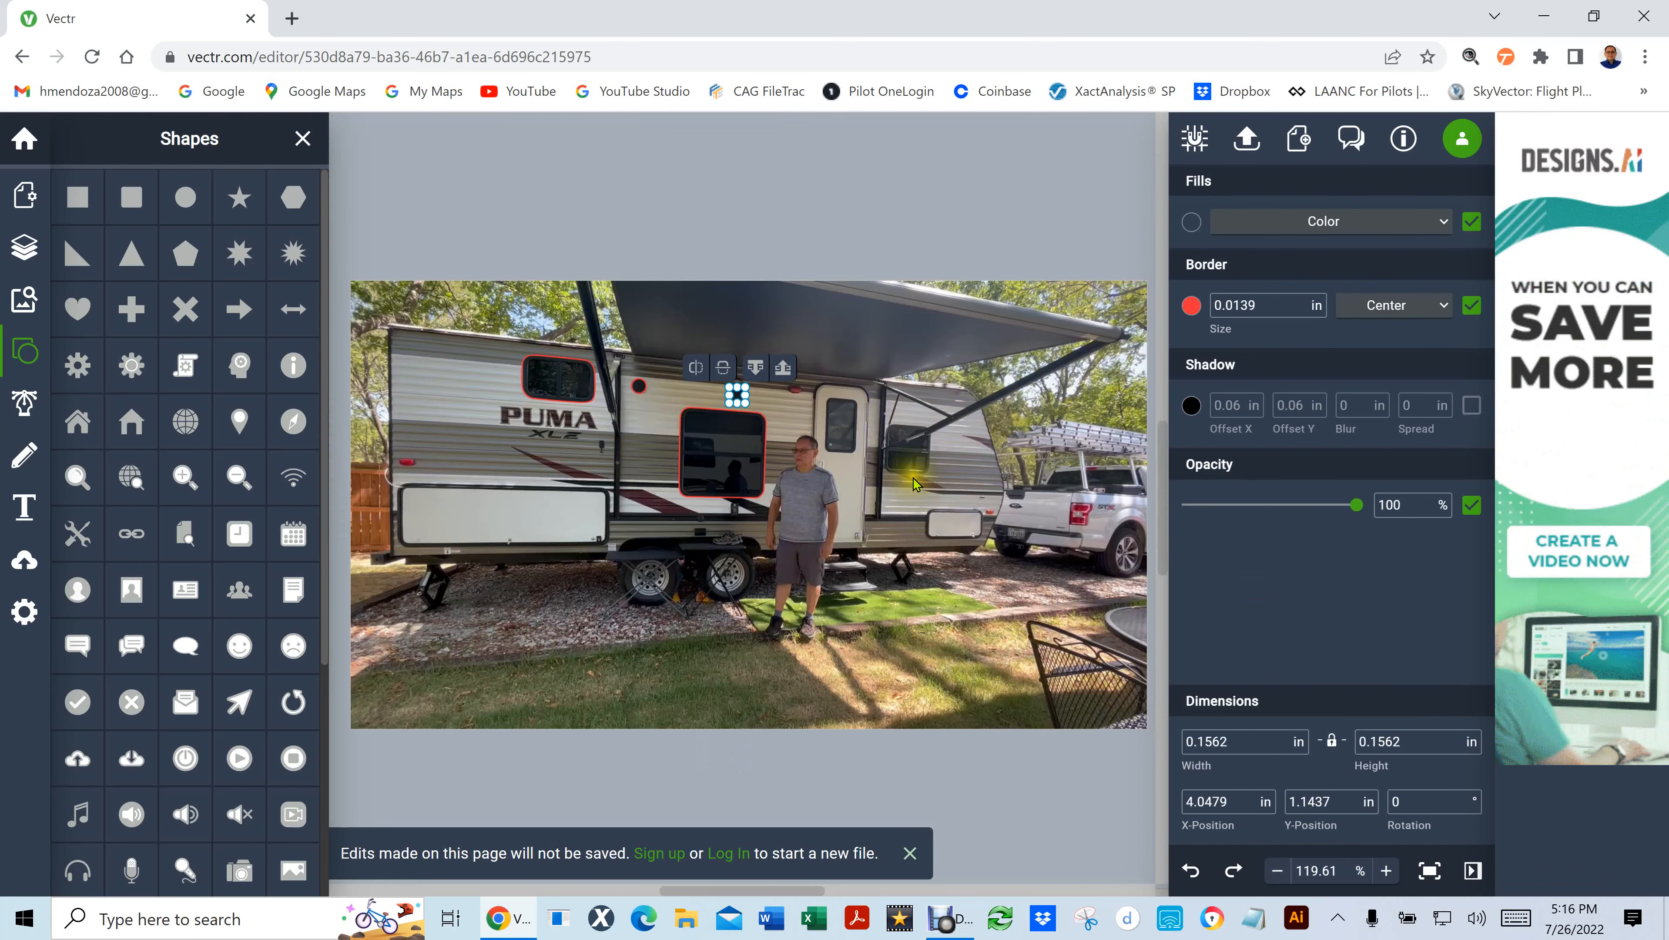
scroll(914, 479, "up", 10)
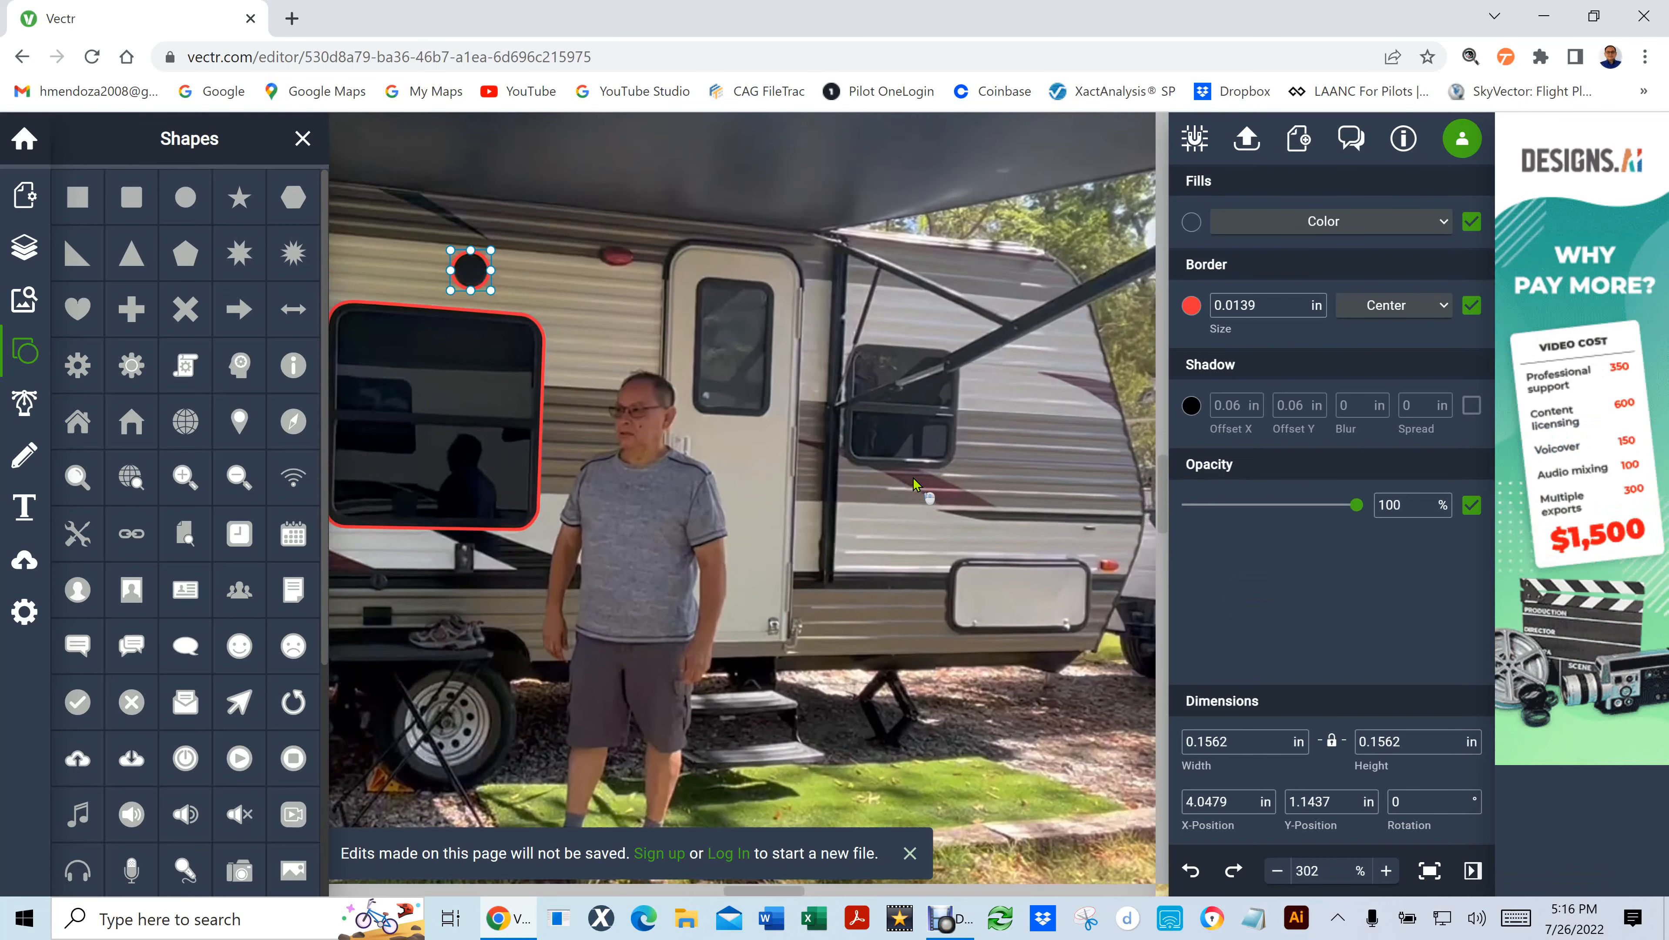
scroll(913, 485, "down", 1)
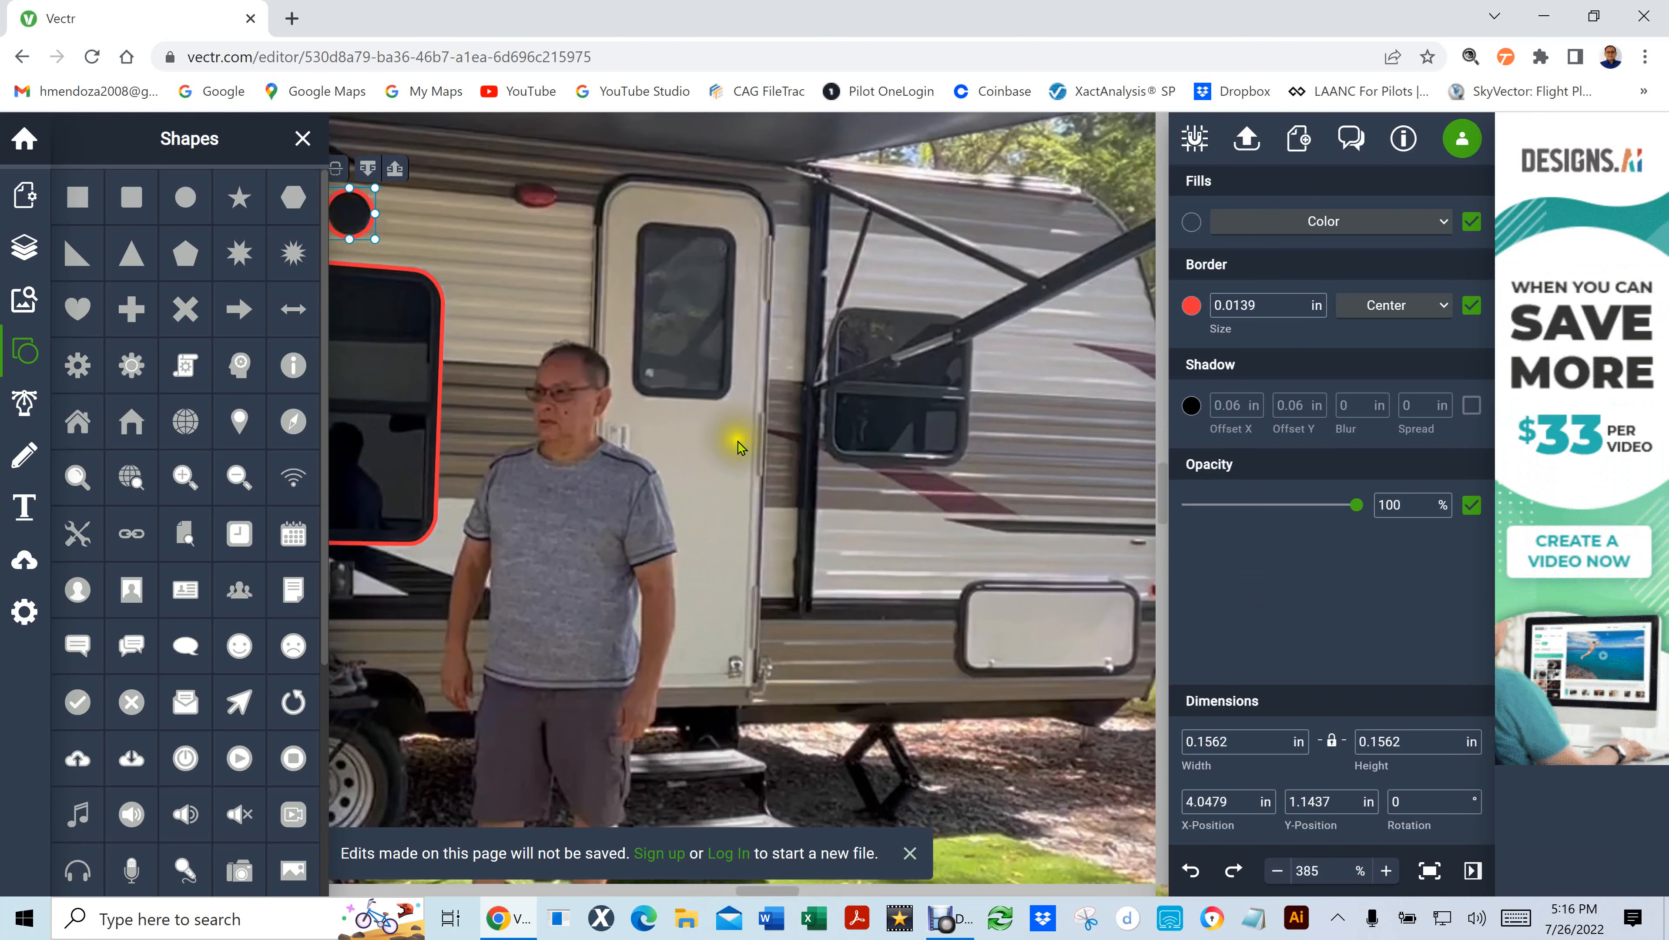
left_click(302, 140)
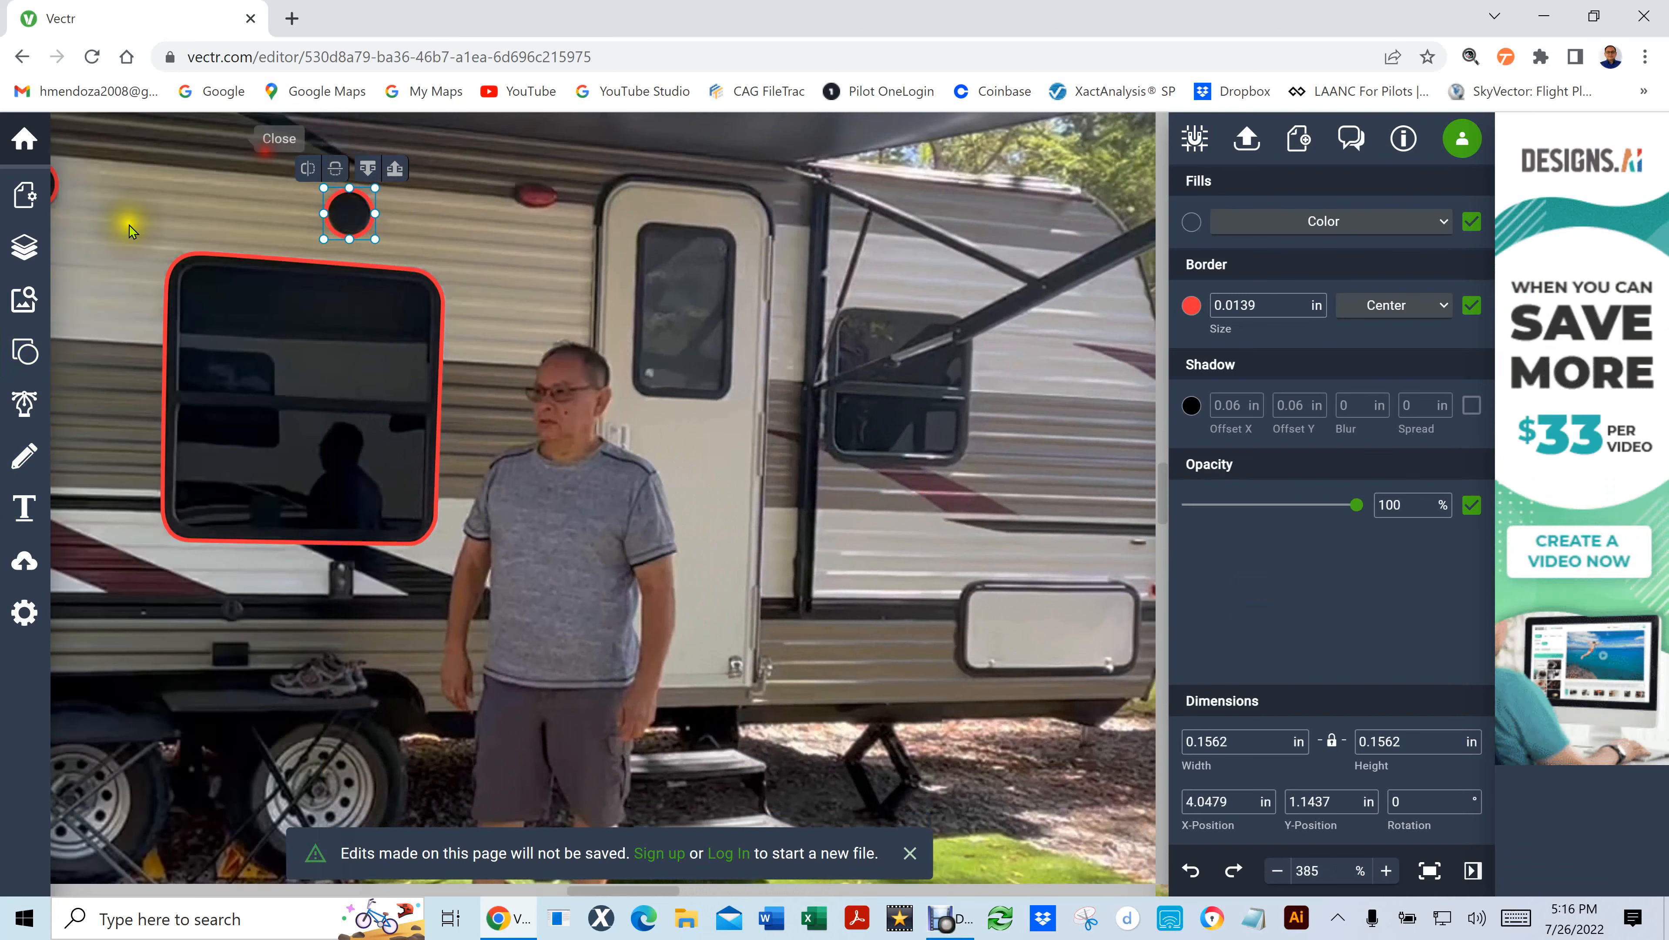
left_click(12, 408)
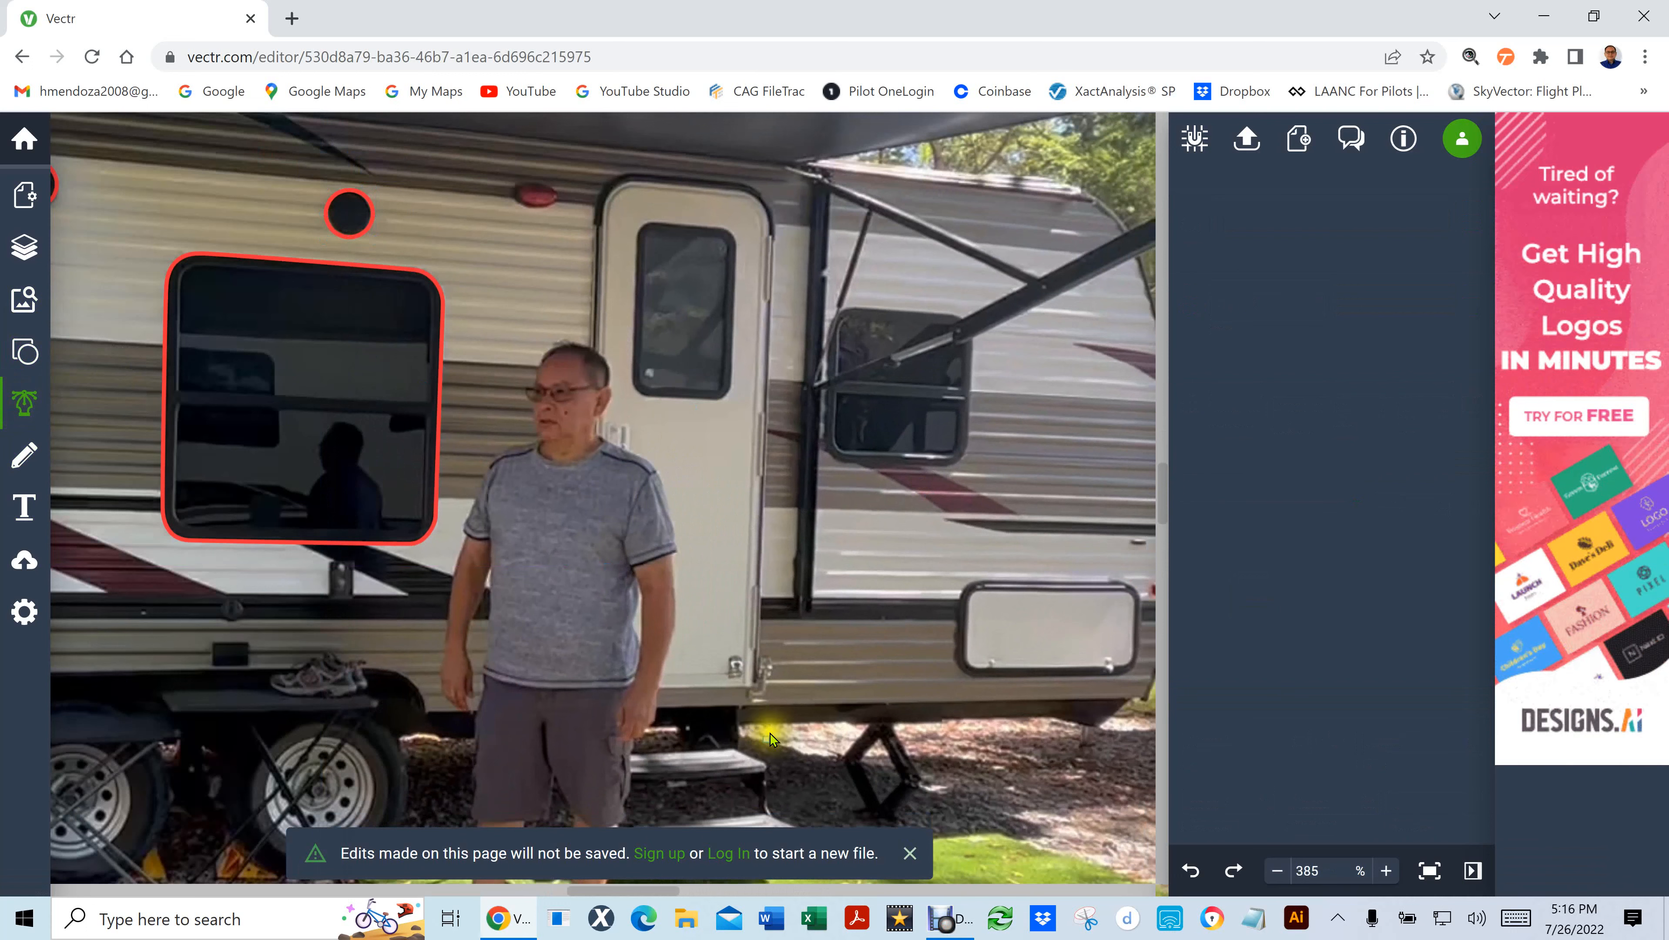
left_click(751, 688)
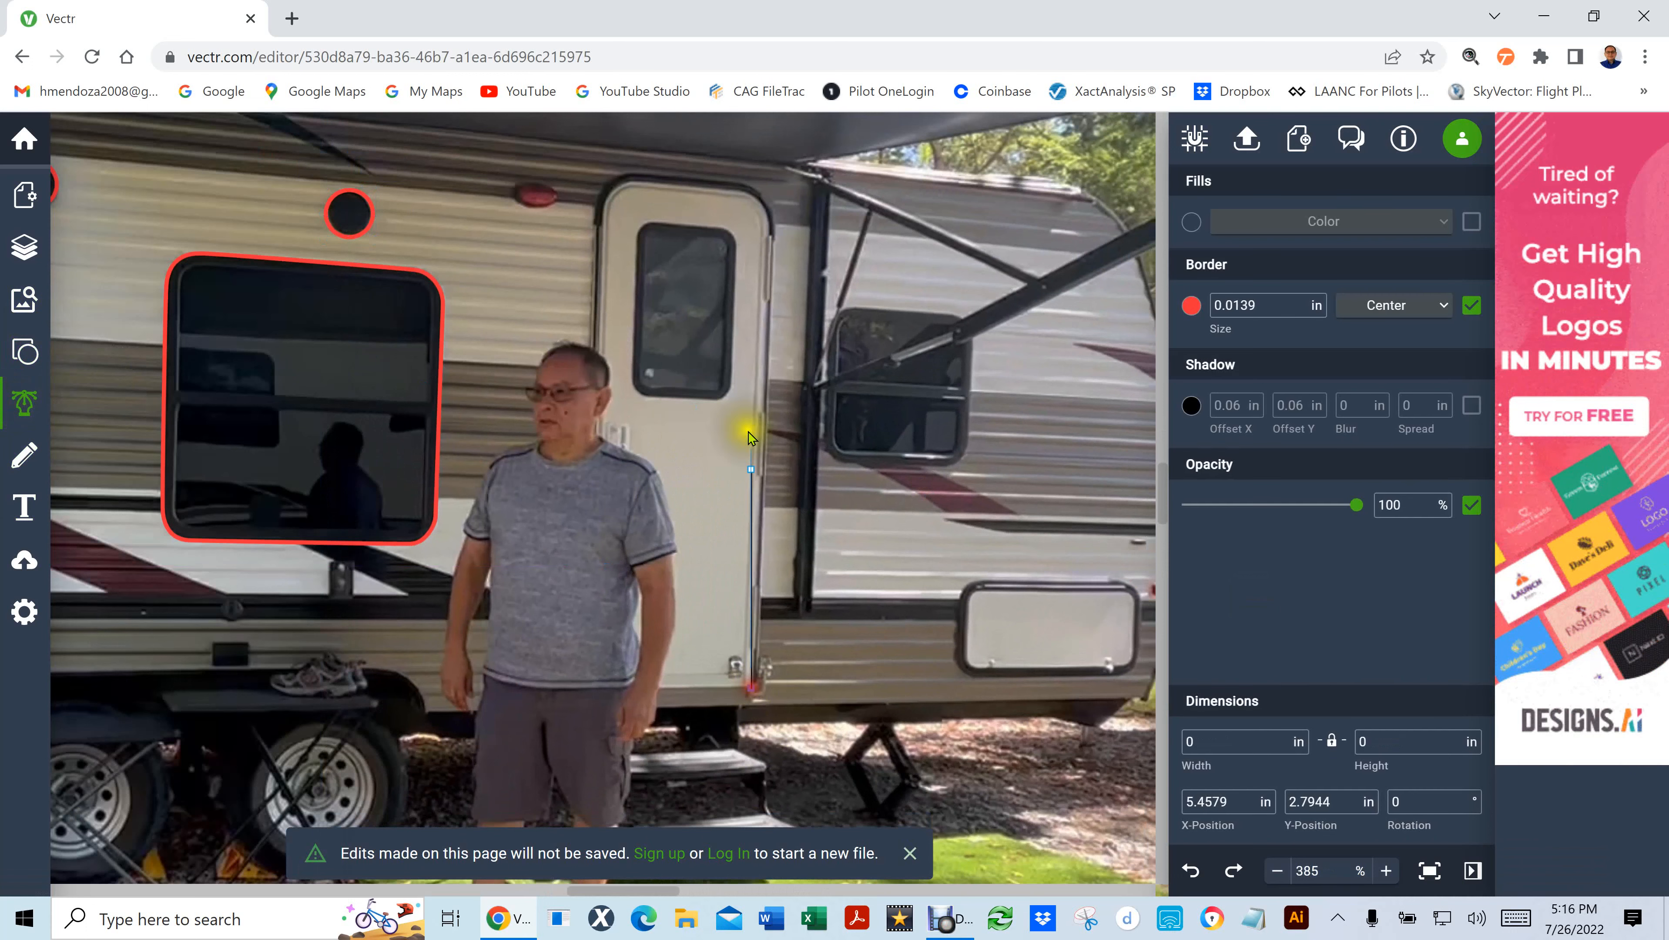
left_click_drag(774, 225, 727, 182)
left_click_drag(627, 172, 616, 172)
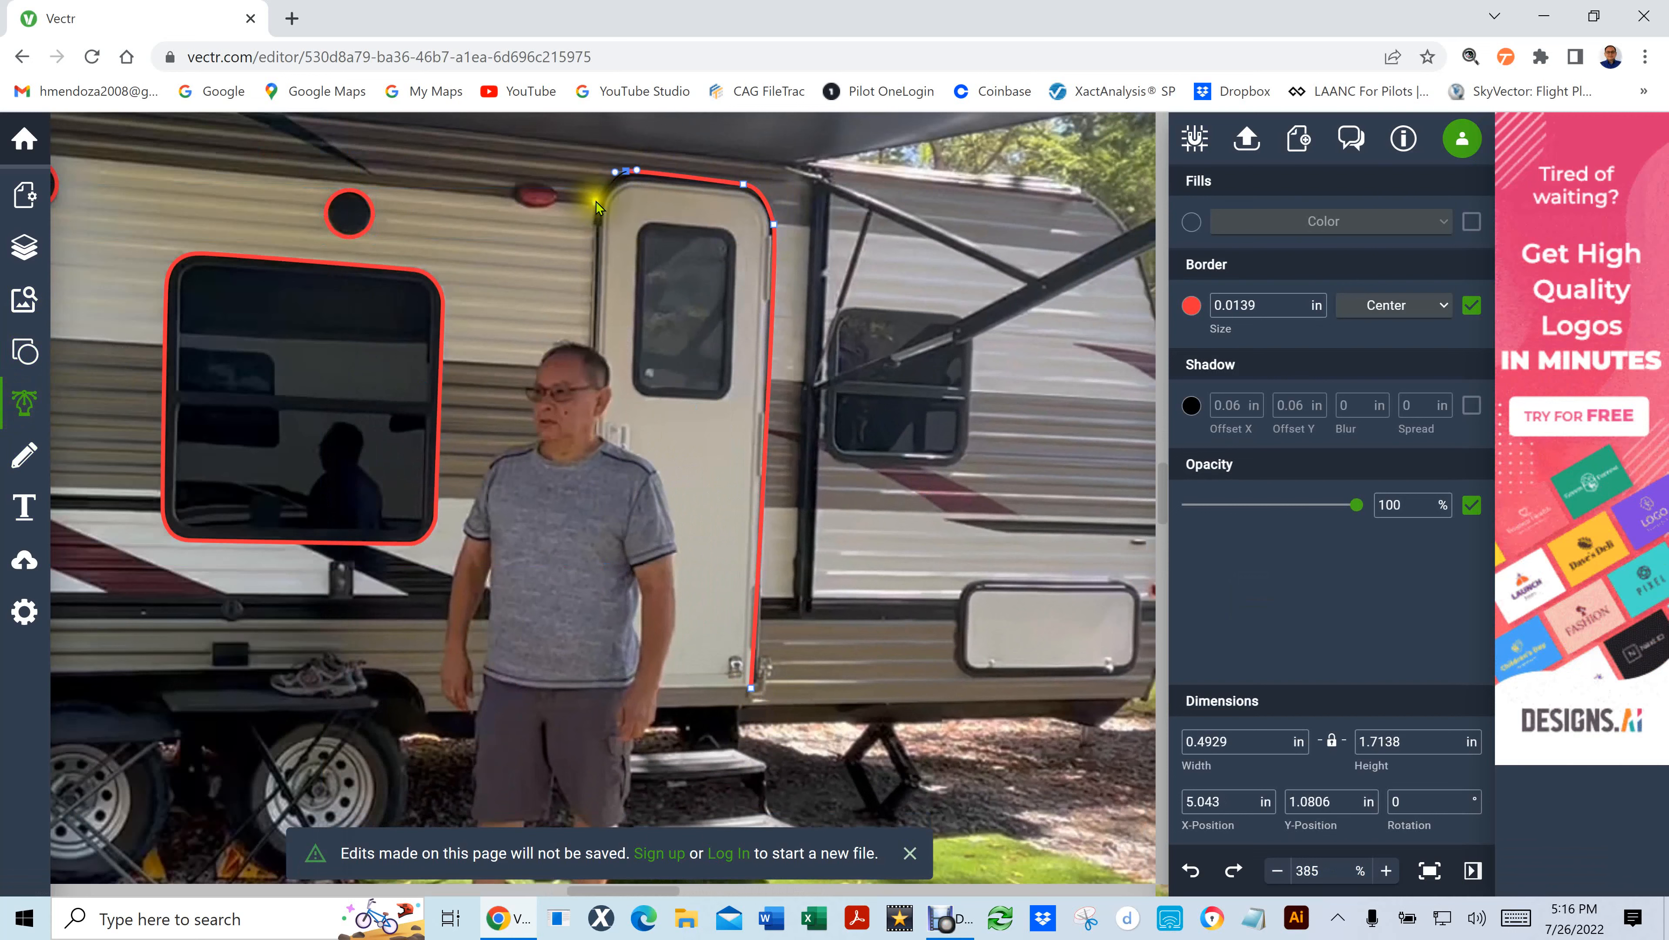
Trace the door's remaining sides, close the path, and move its lower-left corner outward for a width of about 0.64 in
left_click_drag(597, 197, 596, 210)
left_click(593, 689)
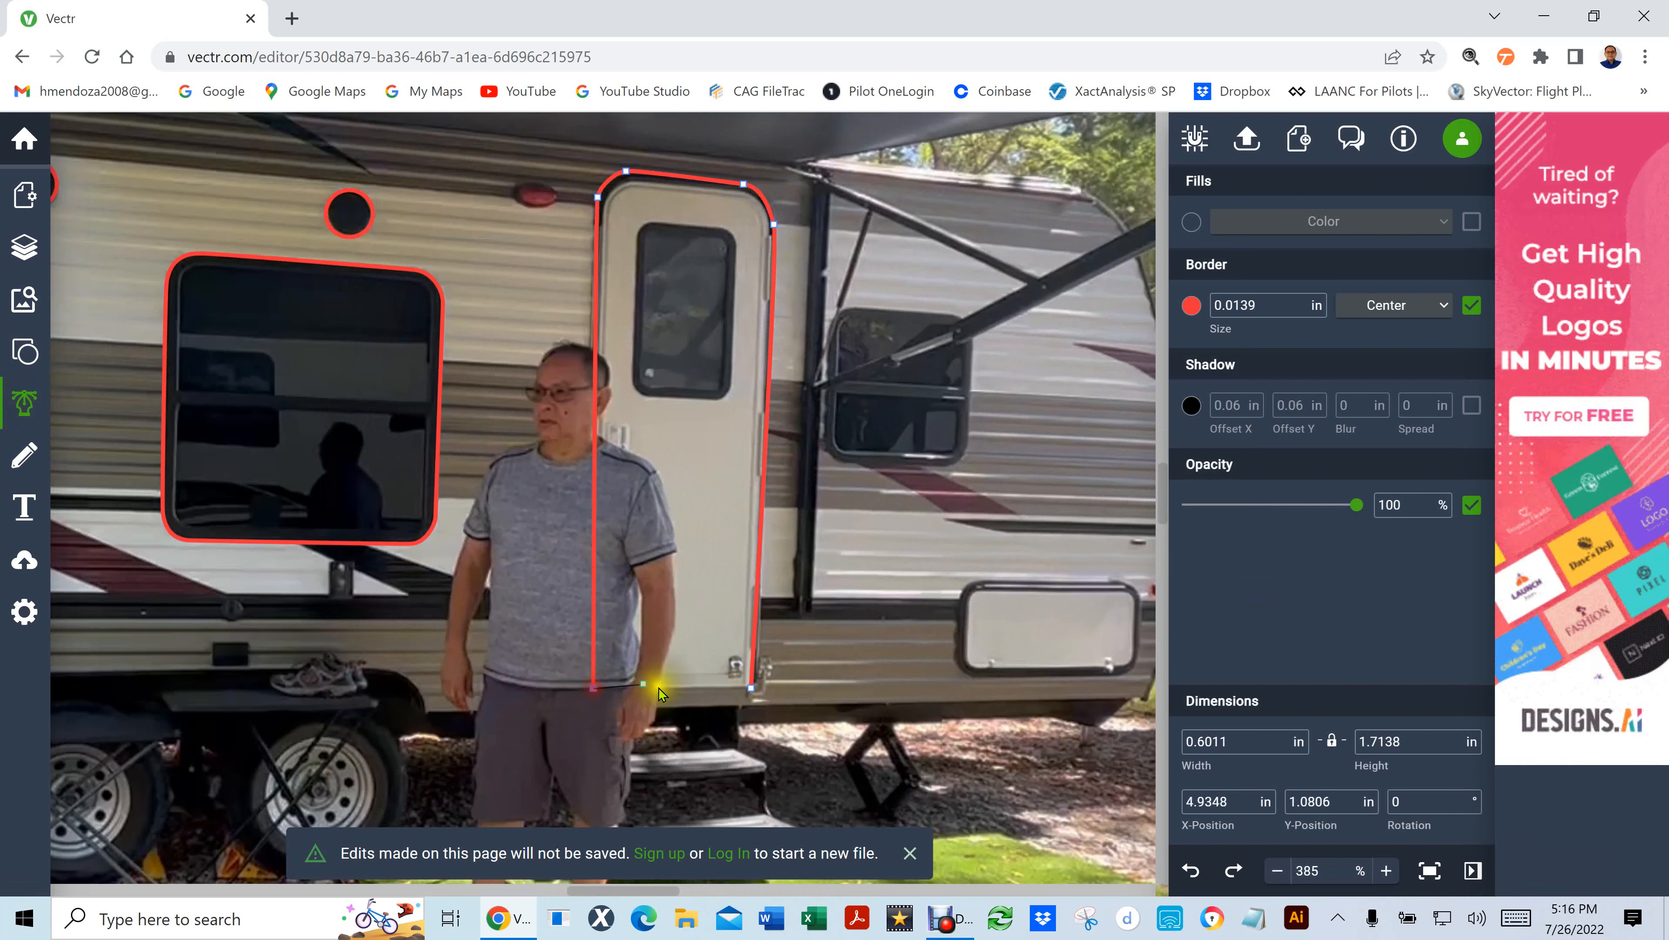
left_click(750, 689)
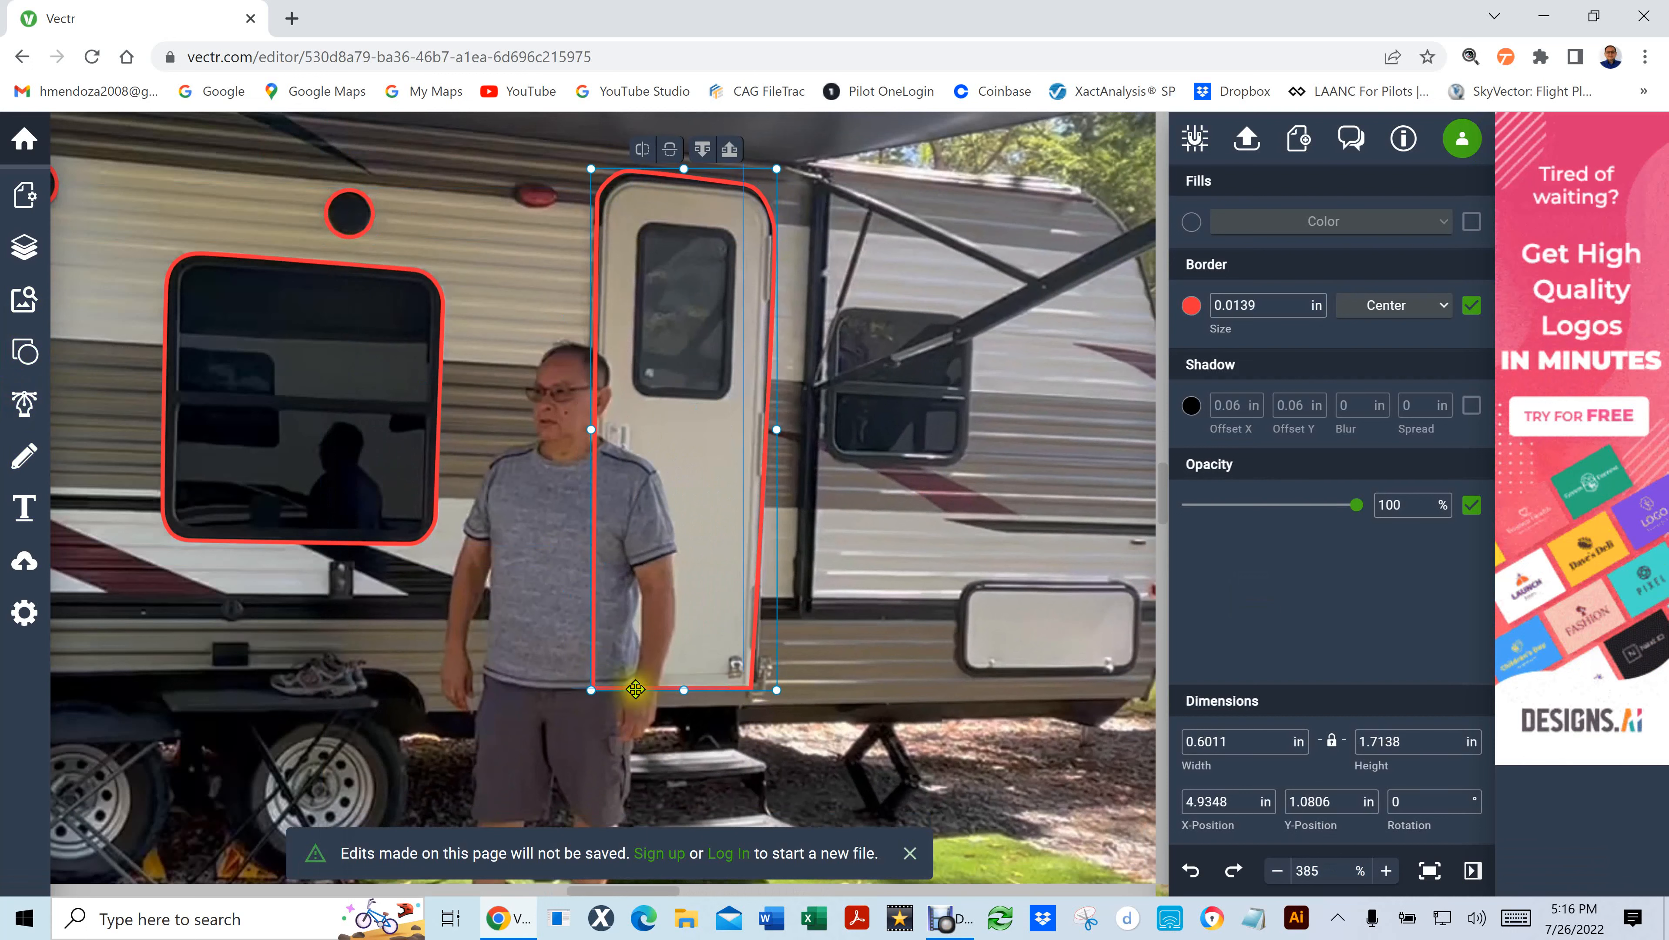
left_click_drag(592, 688, 583, 691)
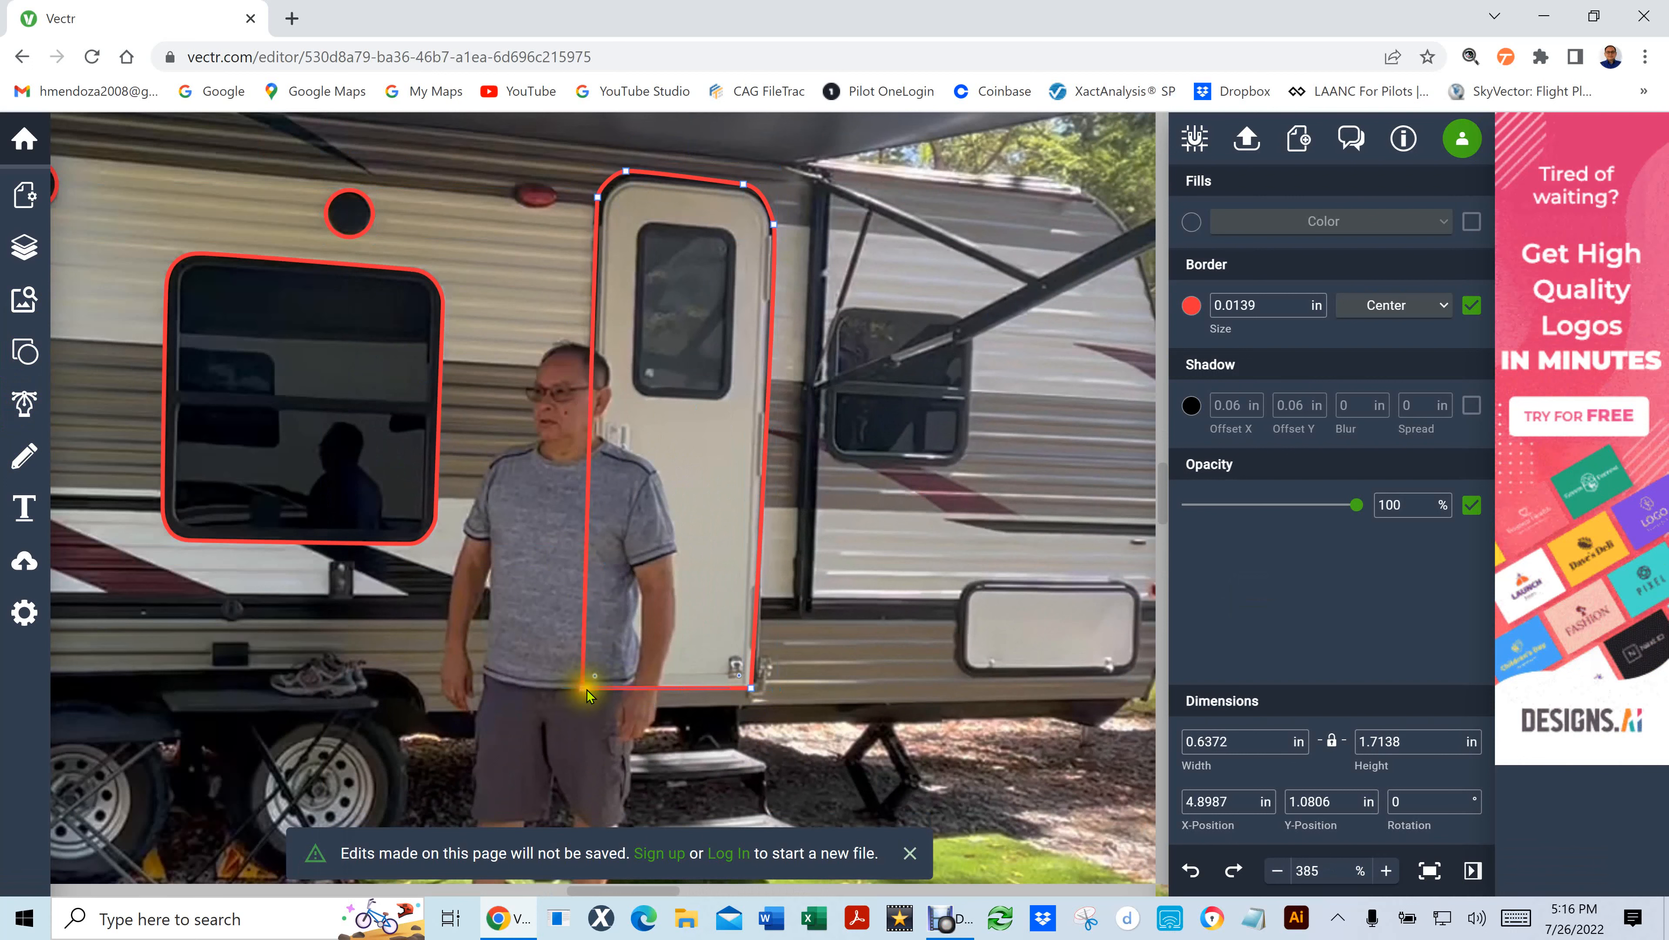
left_click(828, 663)
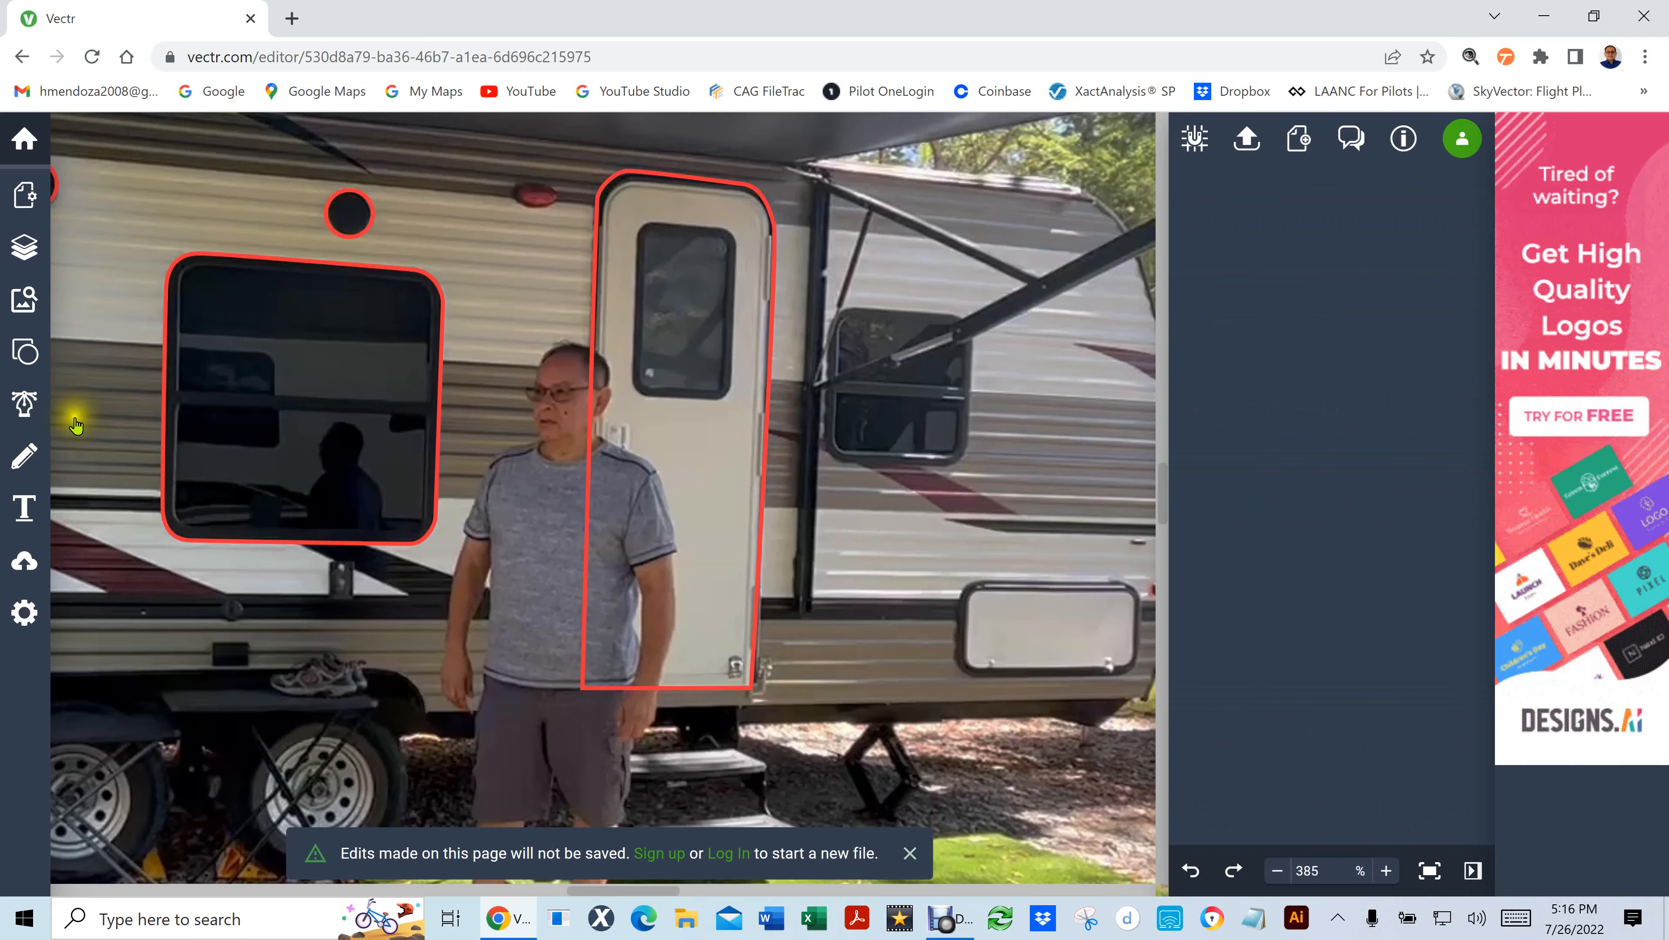
Start a Pen path on the window to the right of the door, tracing its rounded upper-left corner and upper edge
left_click(24, 403)
left_click(737, 449)
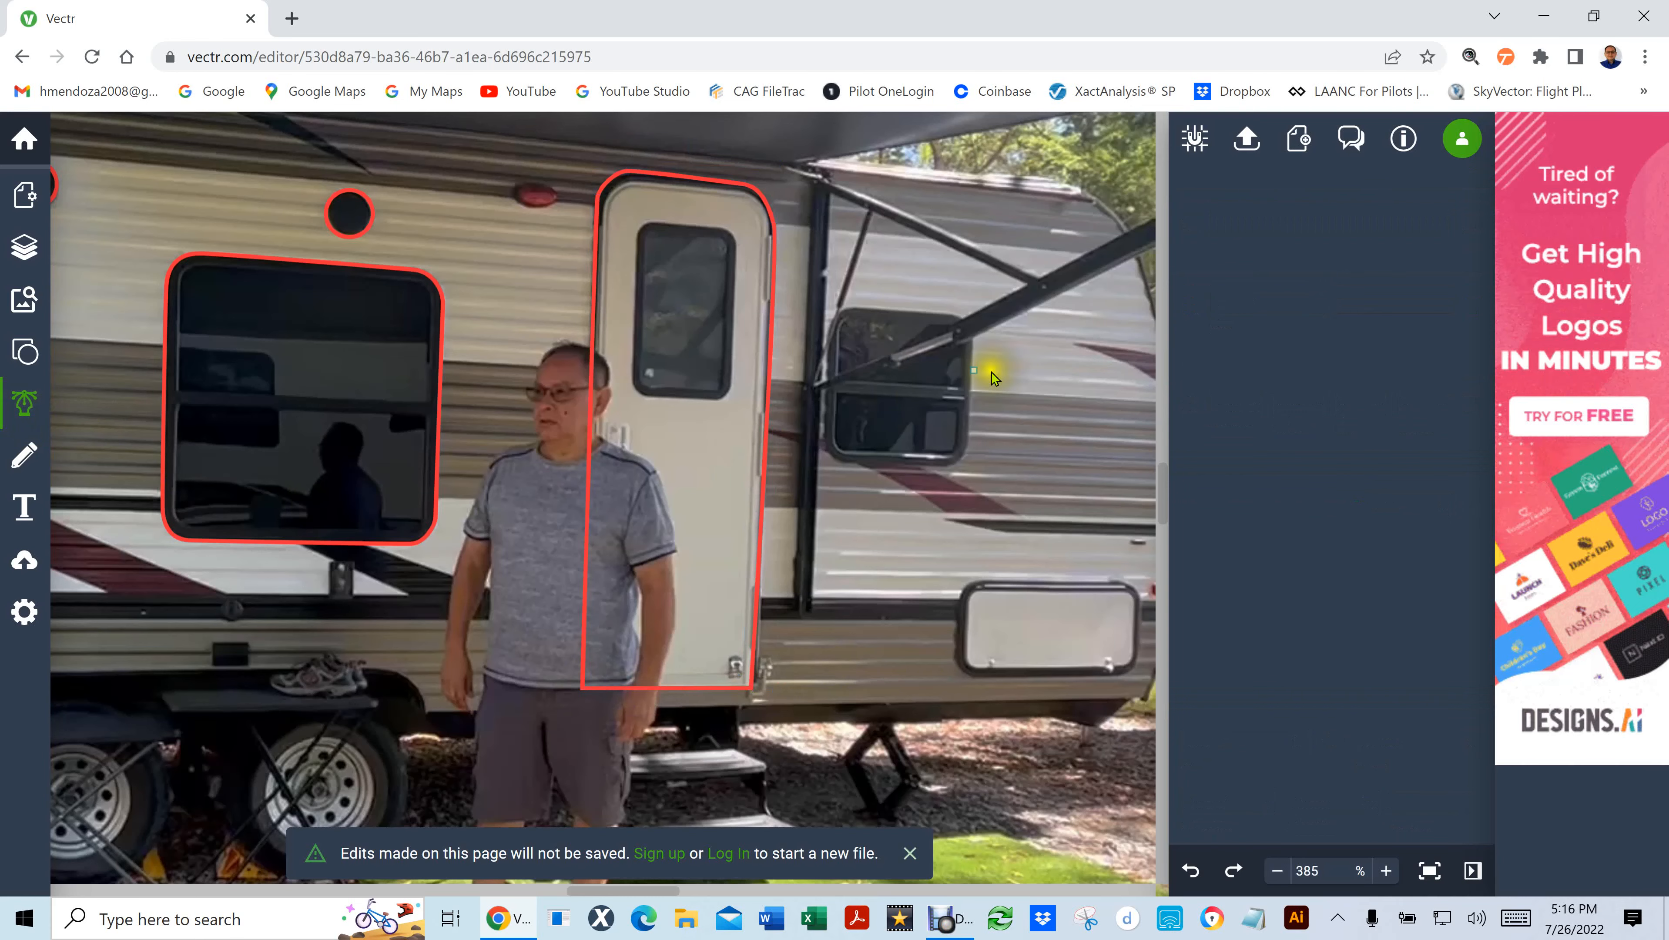
scroll(1027, 395, "up", 4)
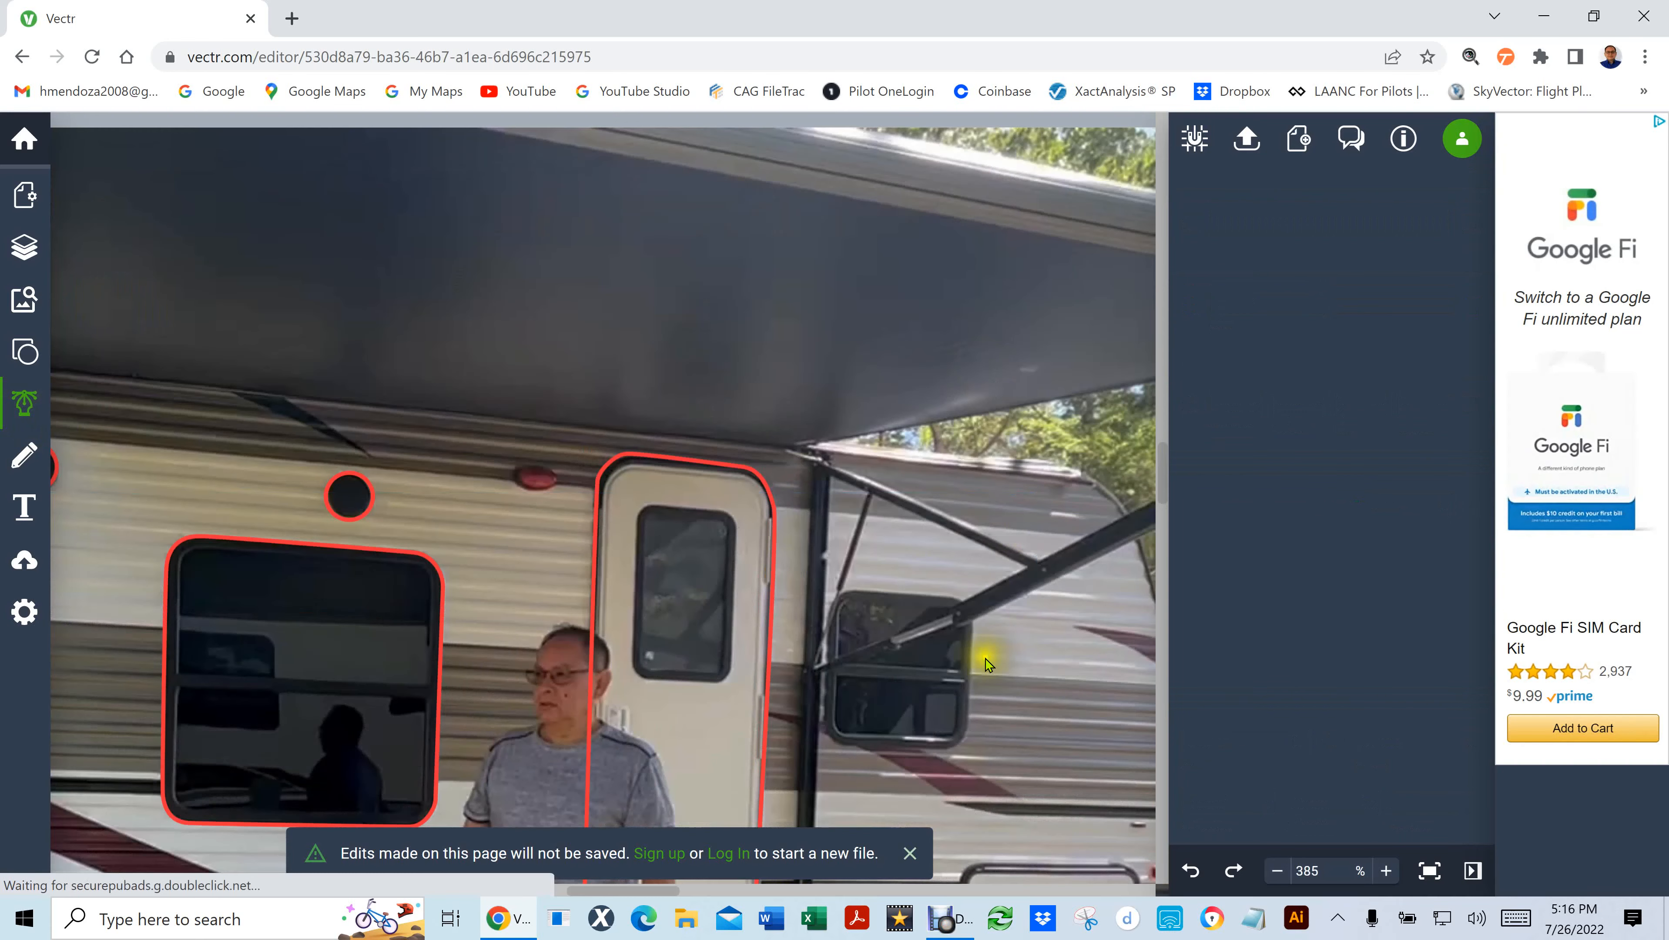
scroll(980, 659, "up", 6)
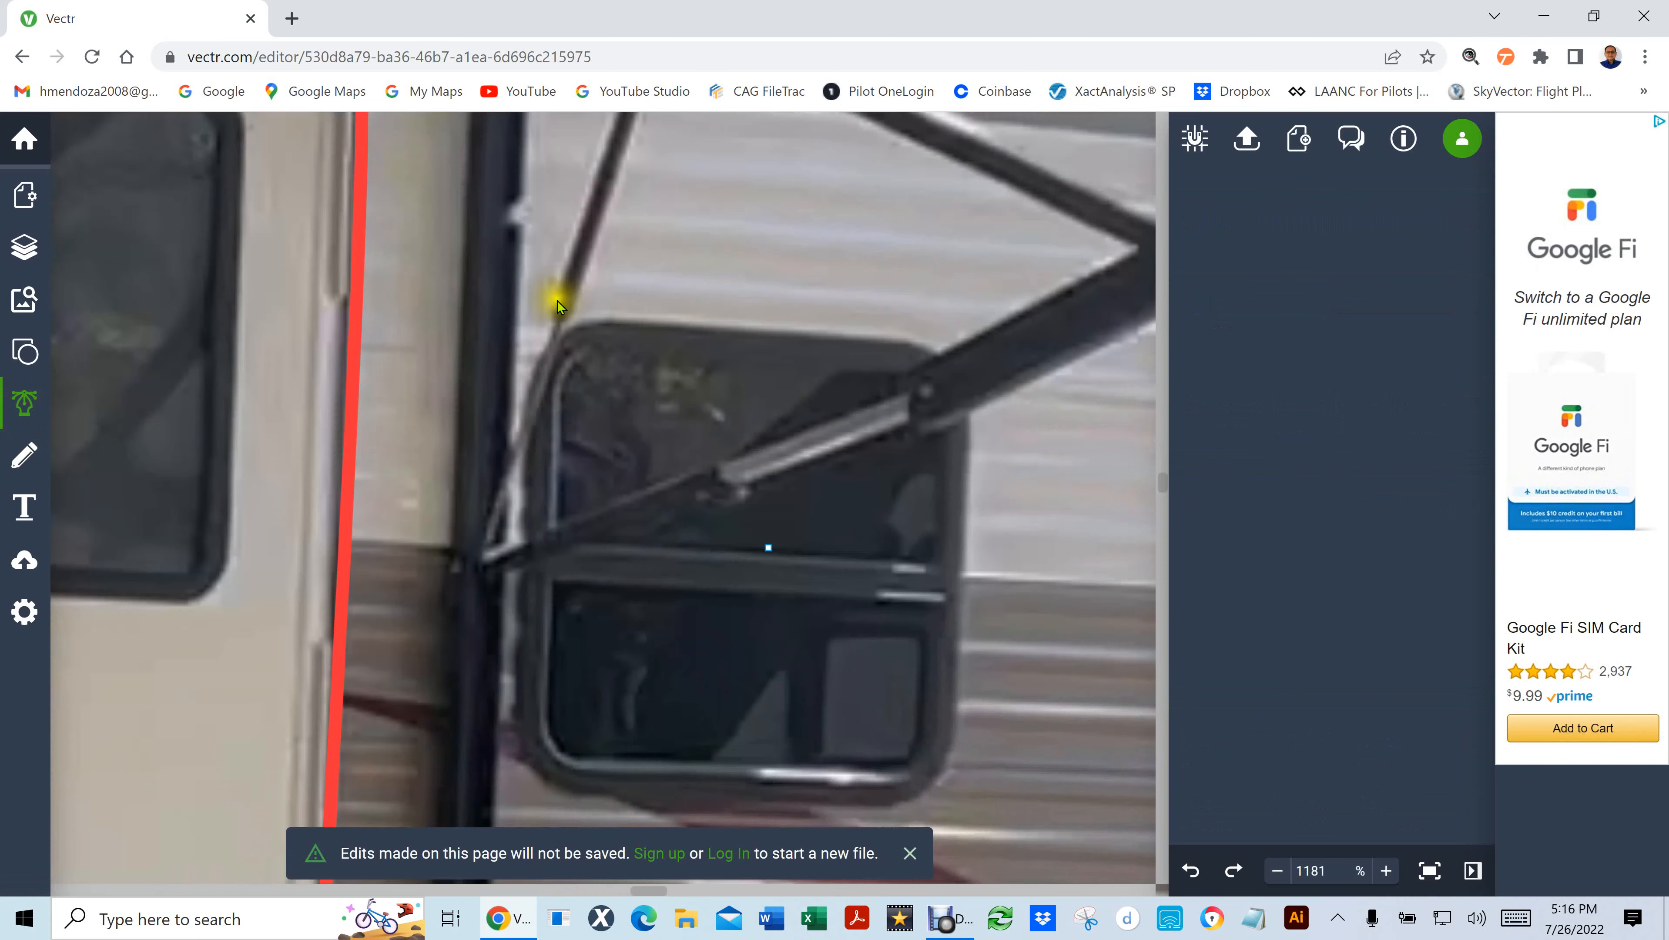
left_click_drag(525, 396, 526, 376)
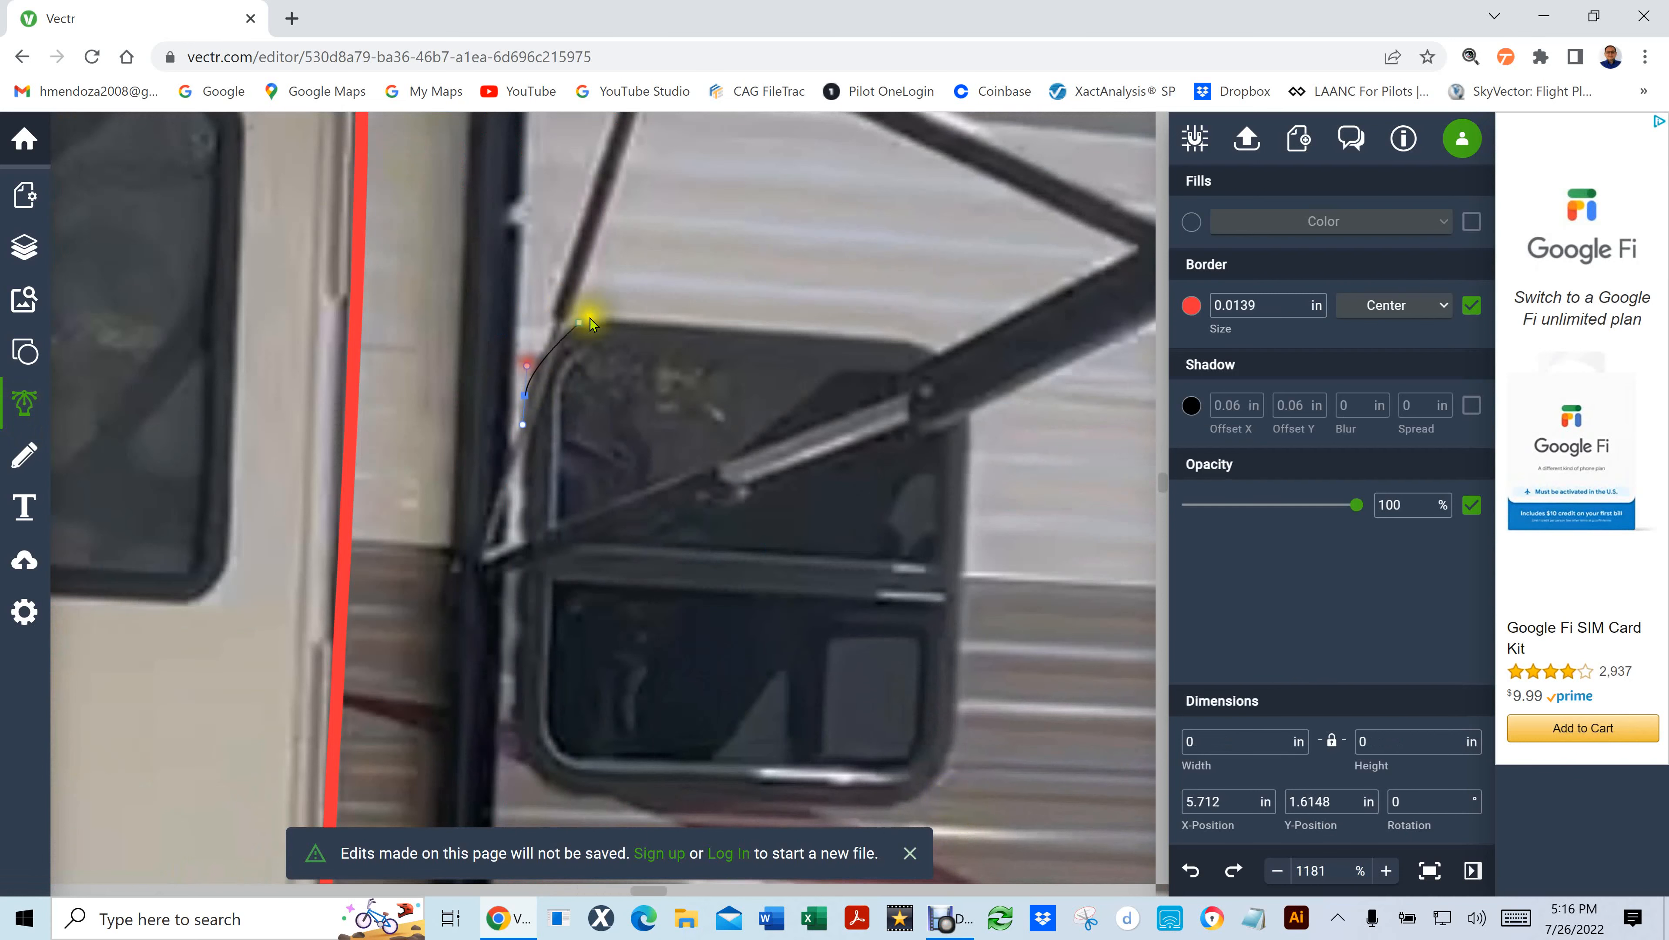
left_click_drag(595, 320, 624, 327)
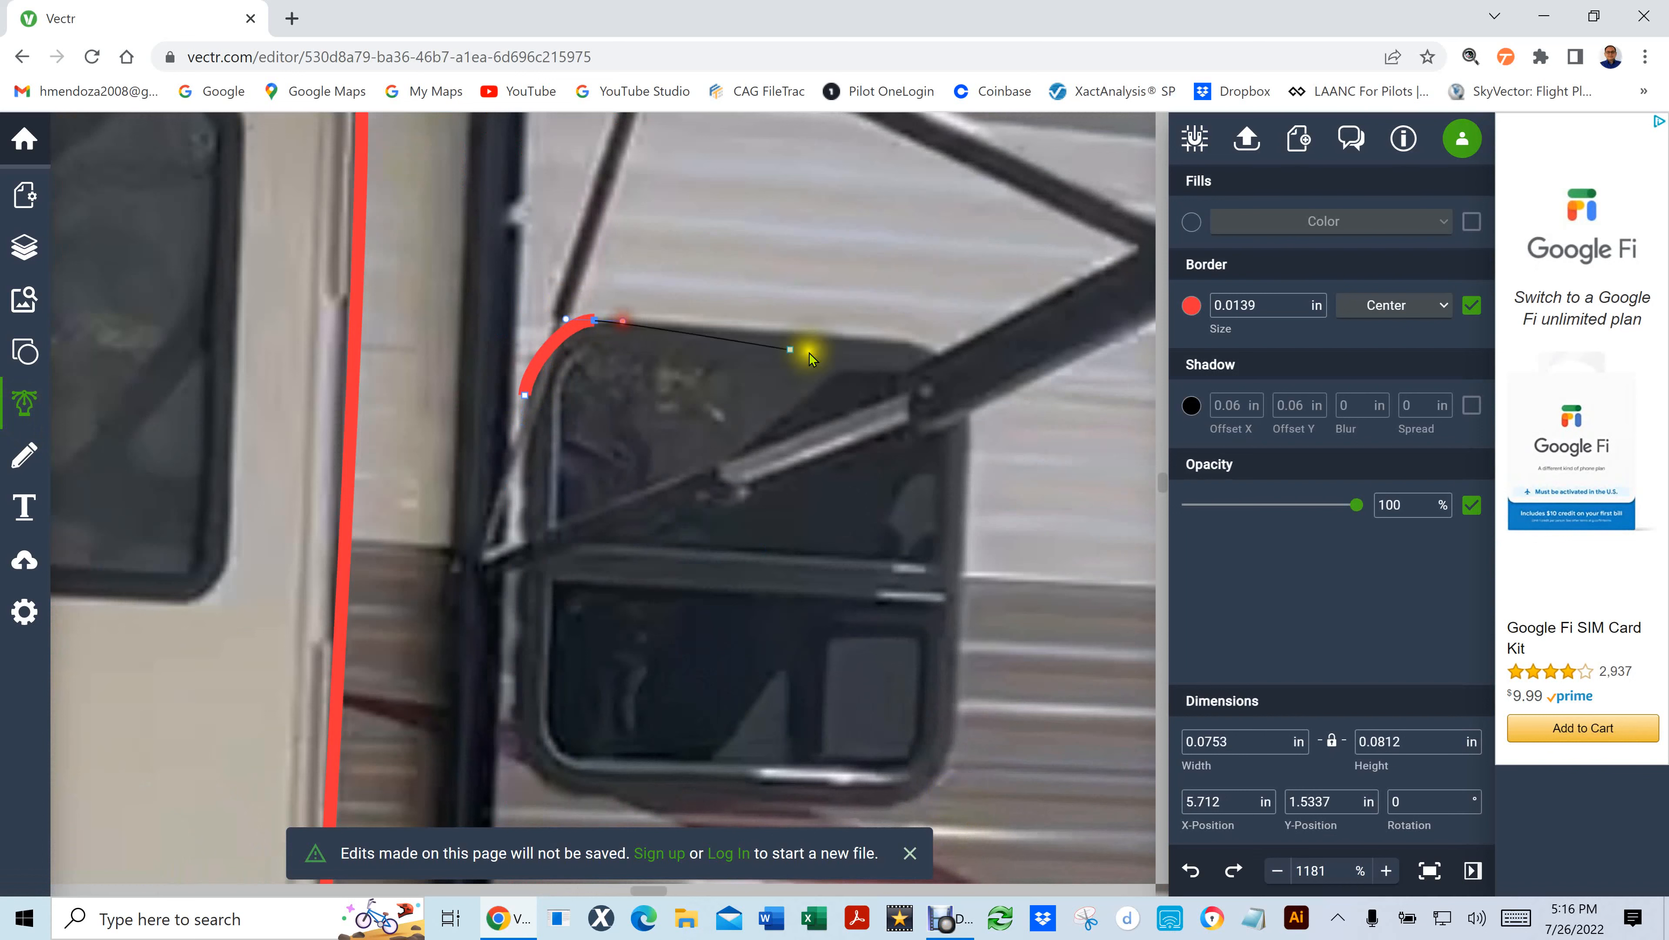
left_click_drag(916, 344, 940, 352)
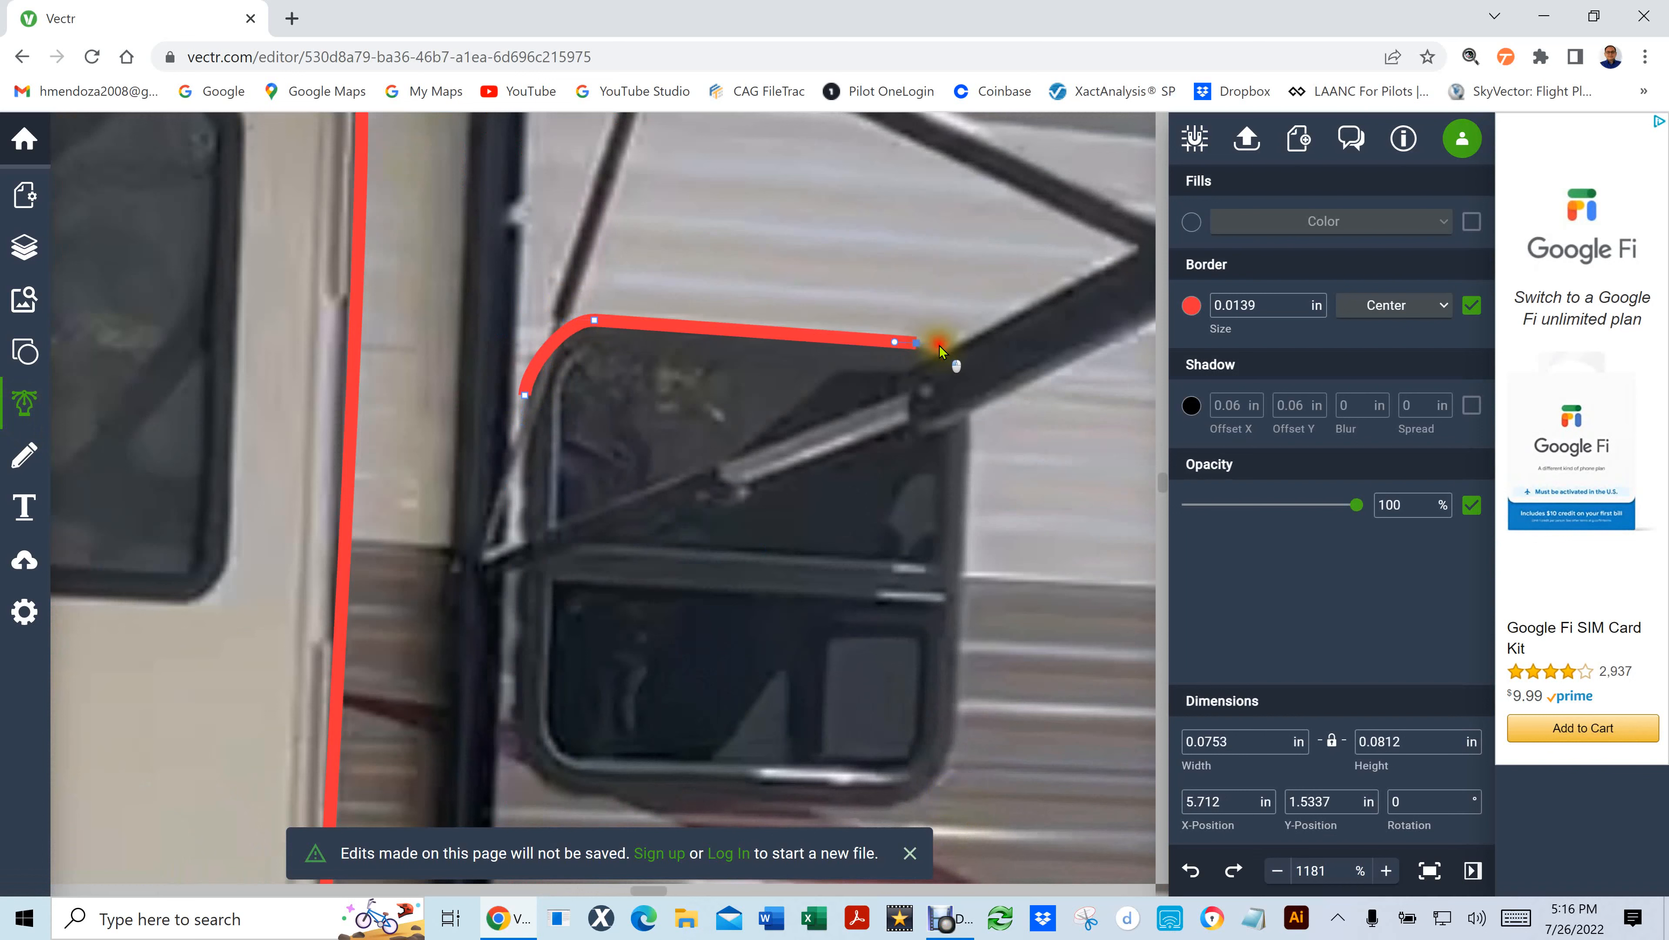
Trace that window's remaining sides and rounded corners and close the path, about 0.49 in wide and 0.53 in high
left_click_drag(970, 414, 965, 445)
left_click_drag(950, 754, 873, 807)
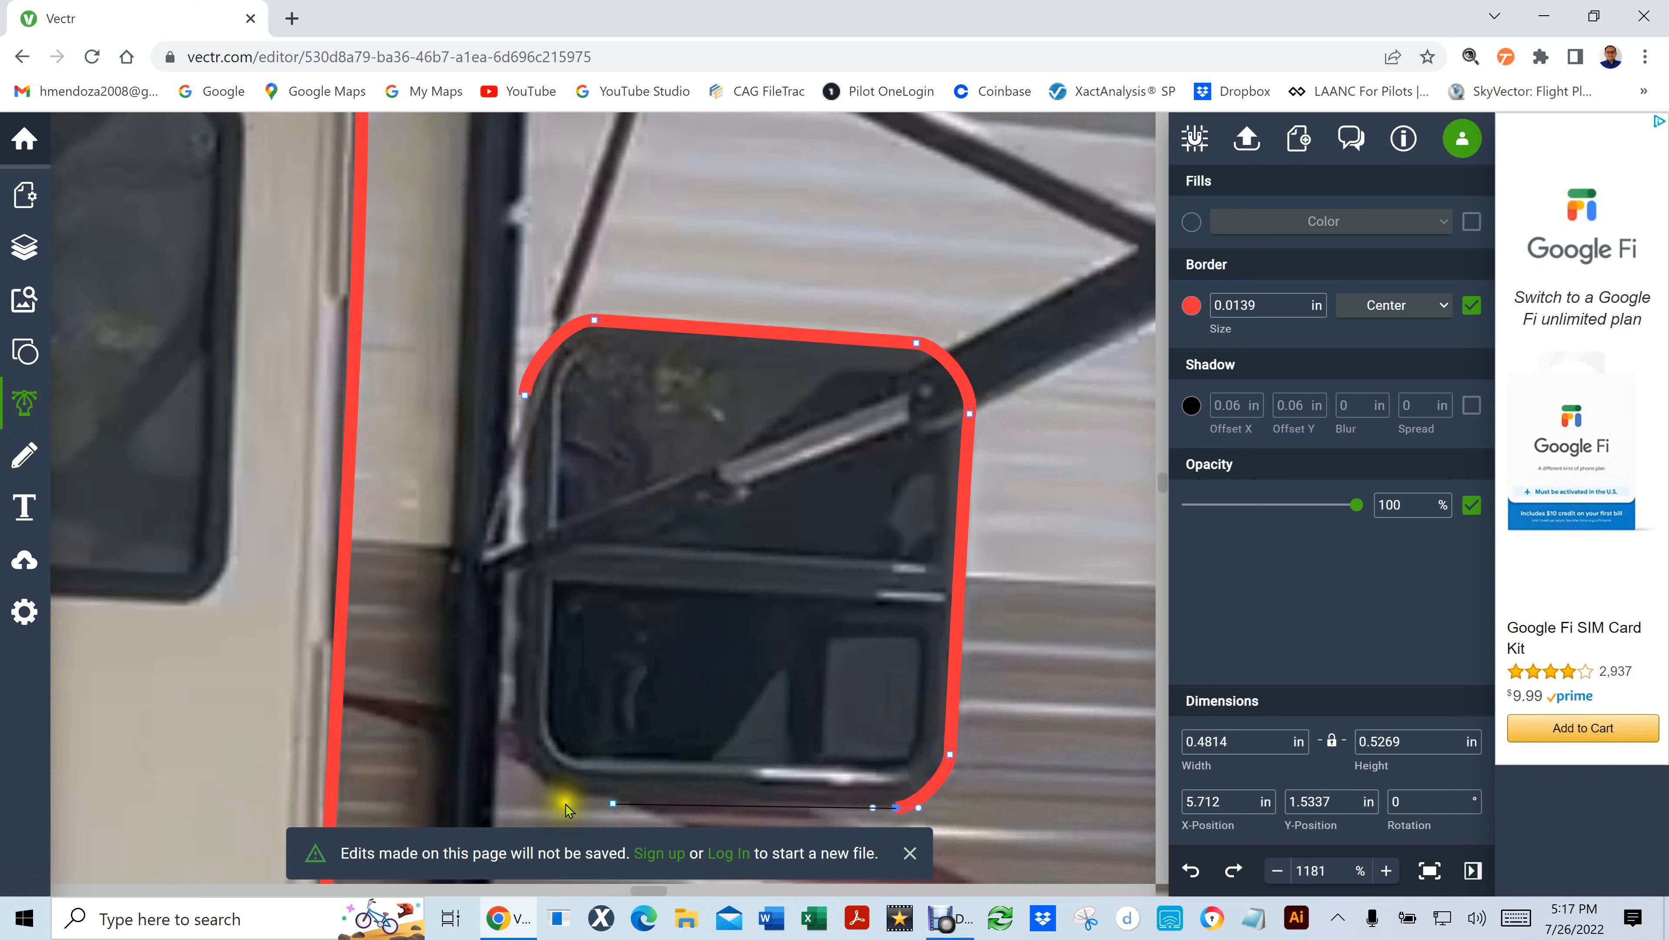
left_click(567, 790)
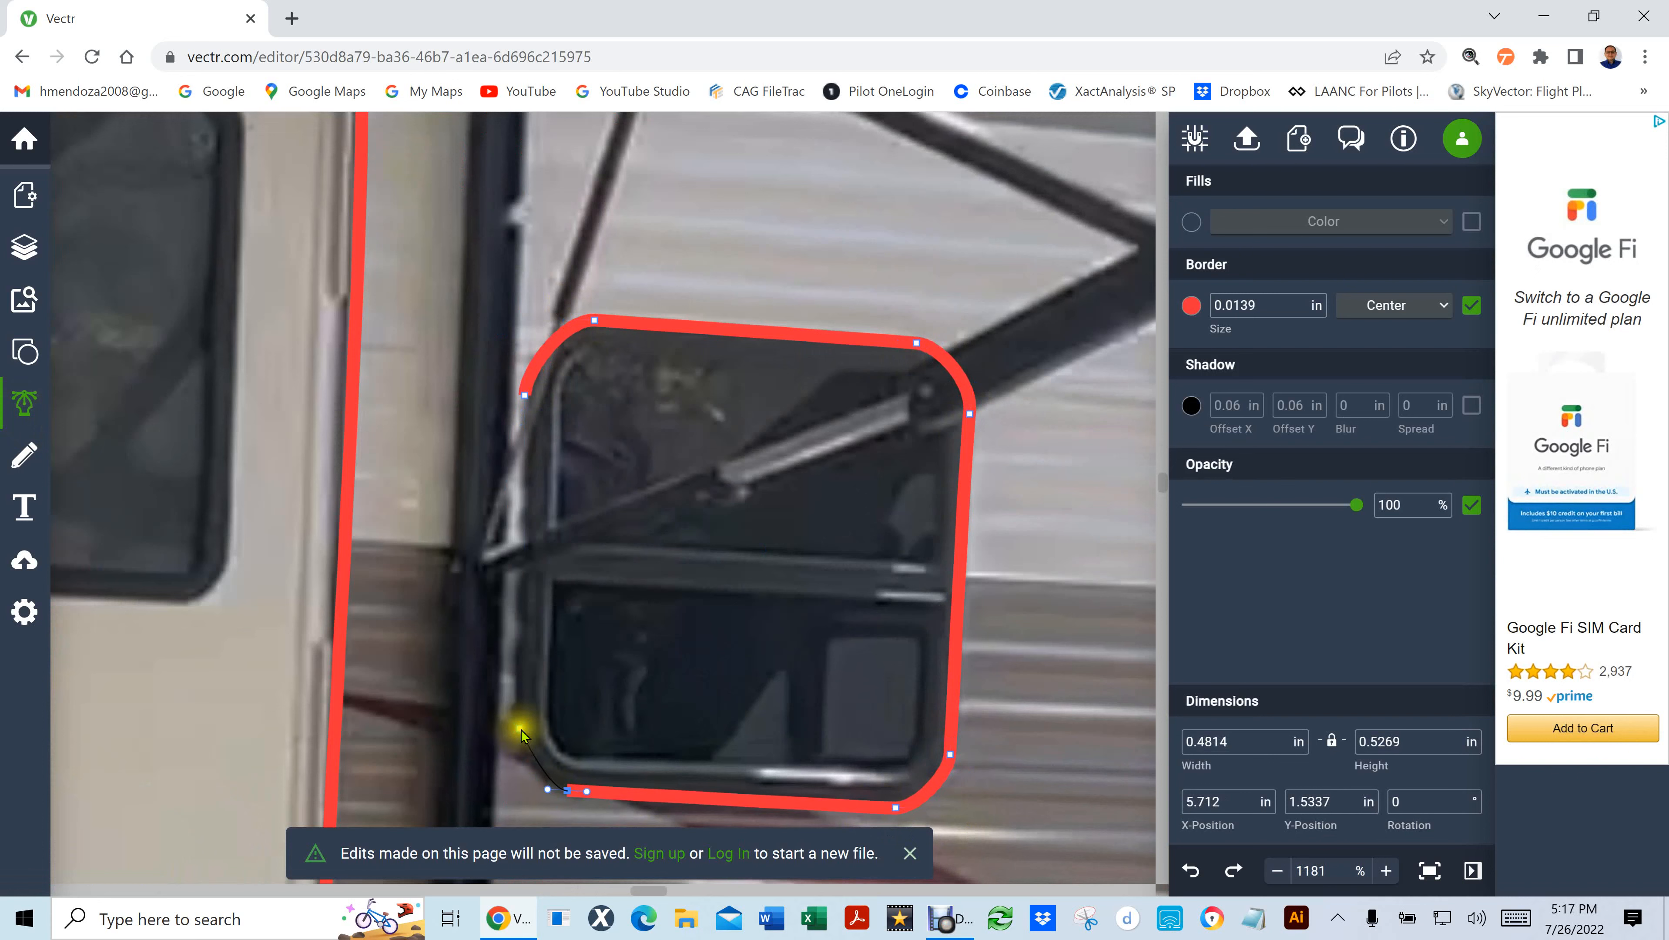
left_click_drag(517, 729, 518, 689)
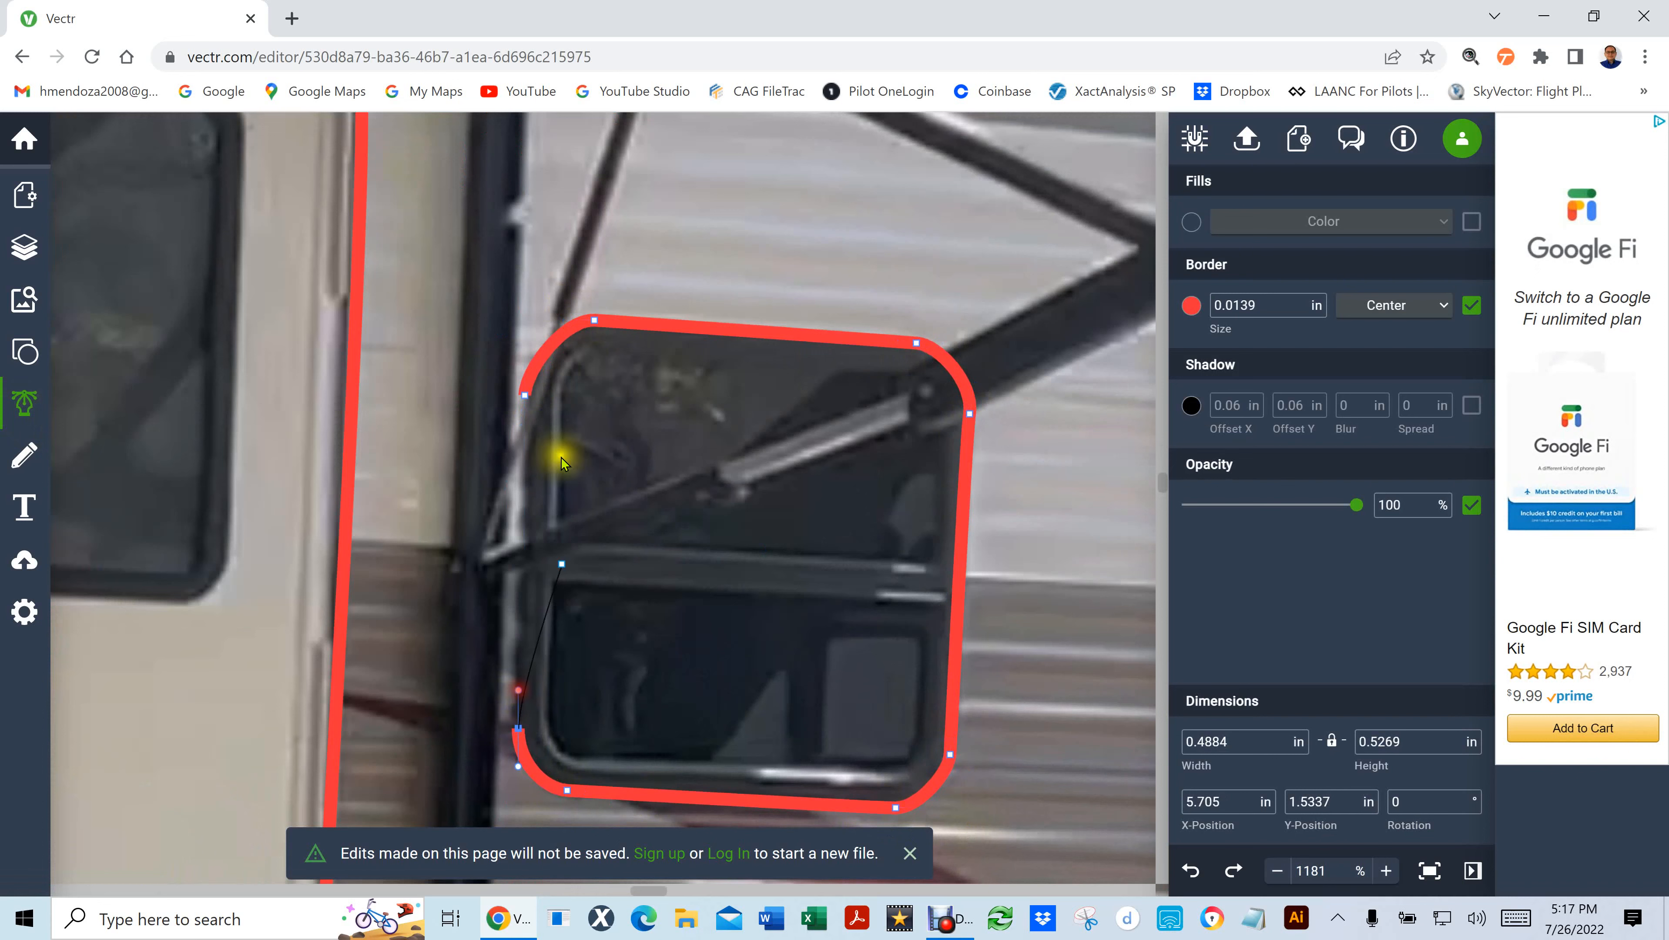
left_click(524, 394)
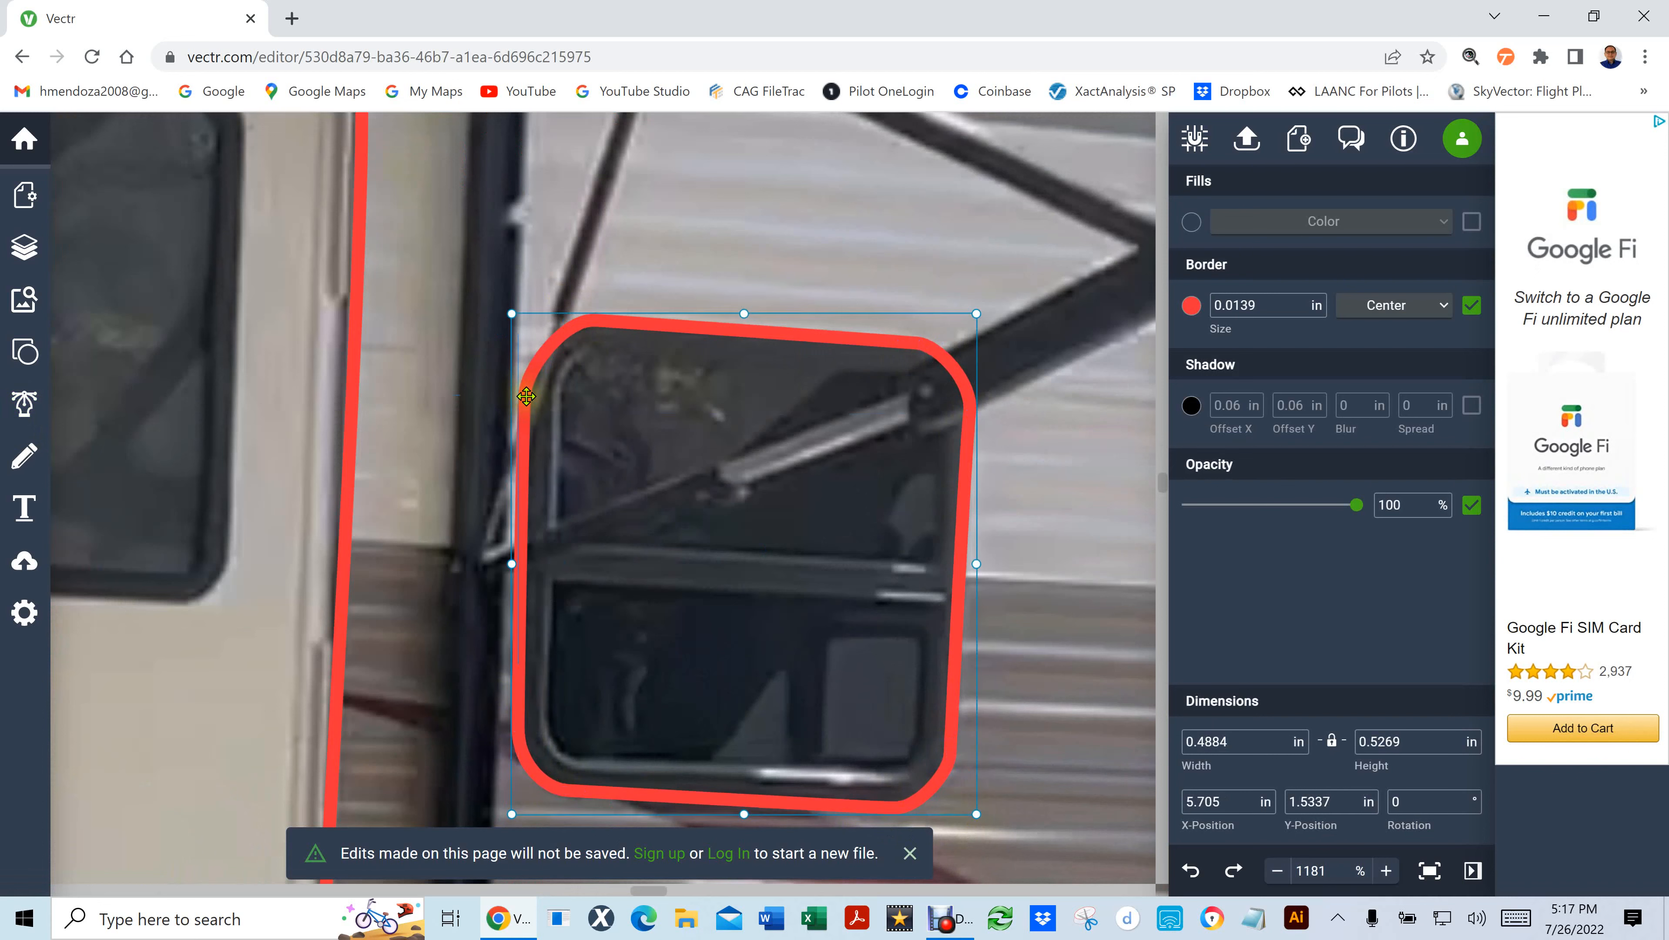
key("ctrl+0")
left_click(820, 539)
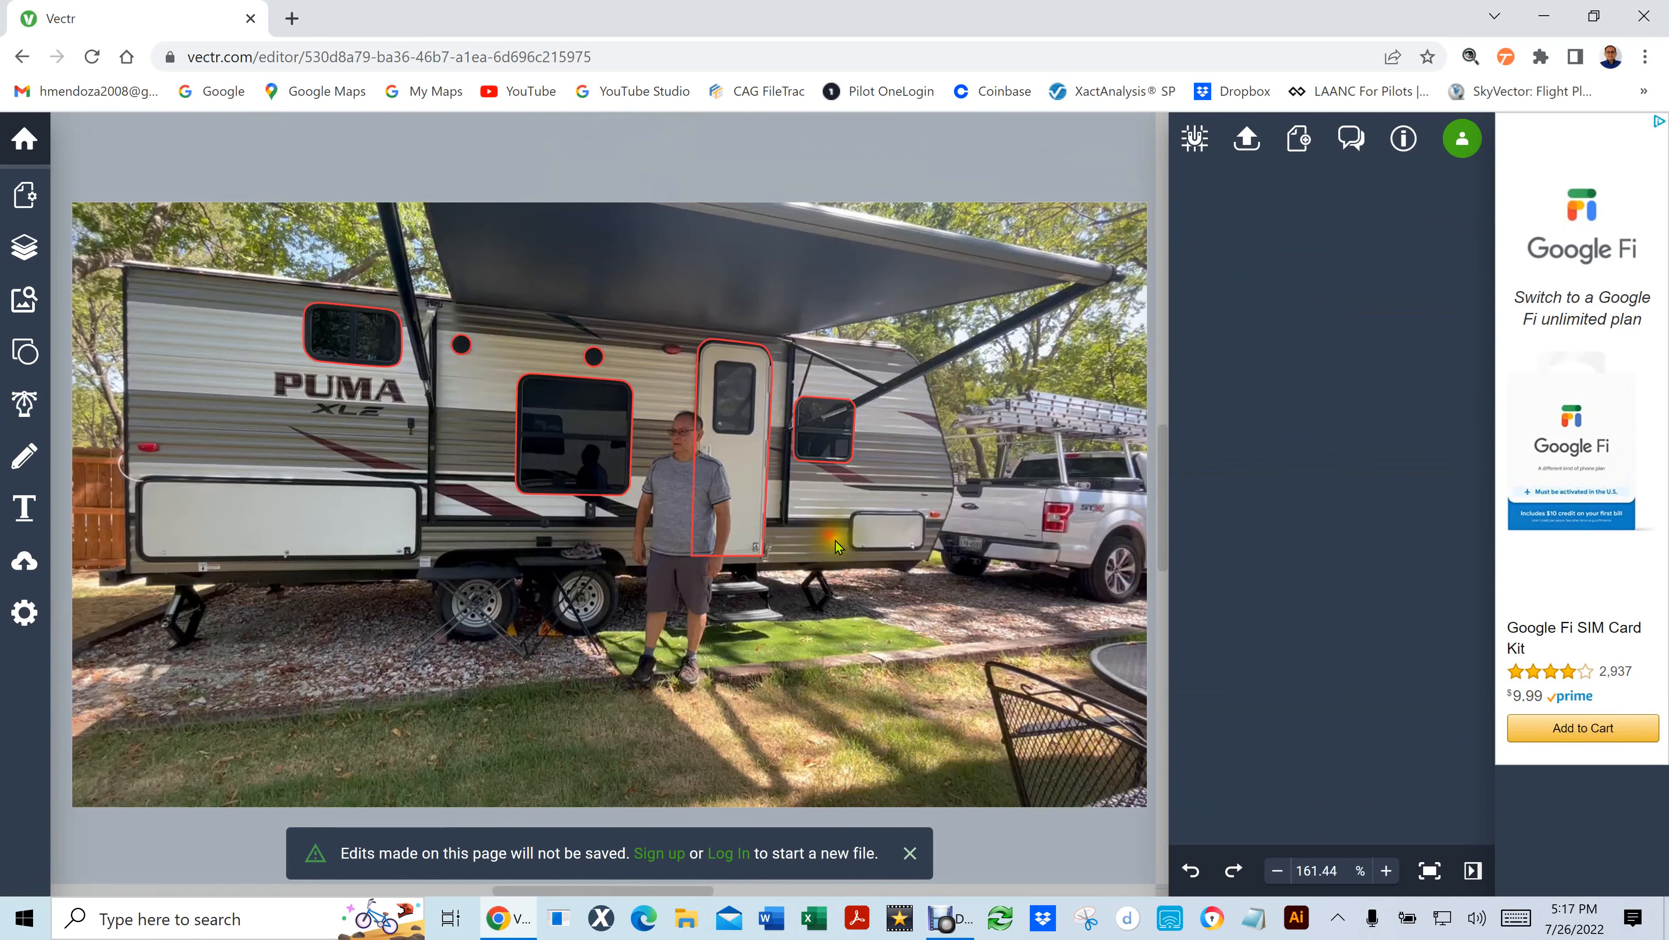
scroll(953, 555, "up", 10)
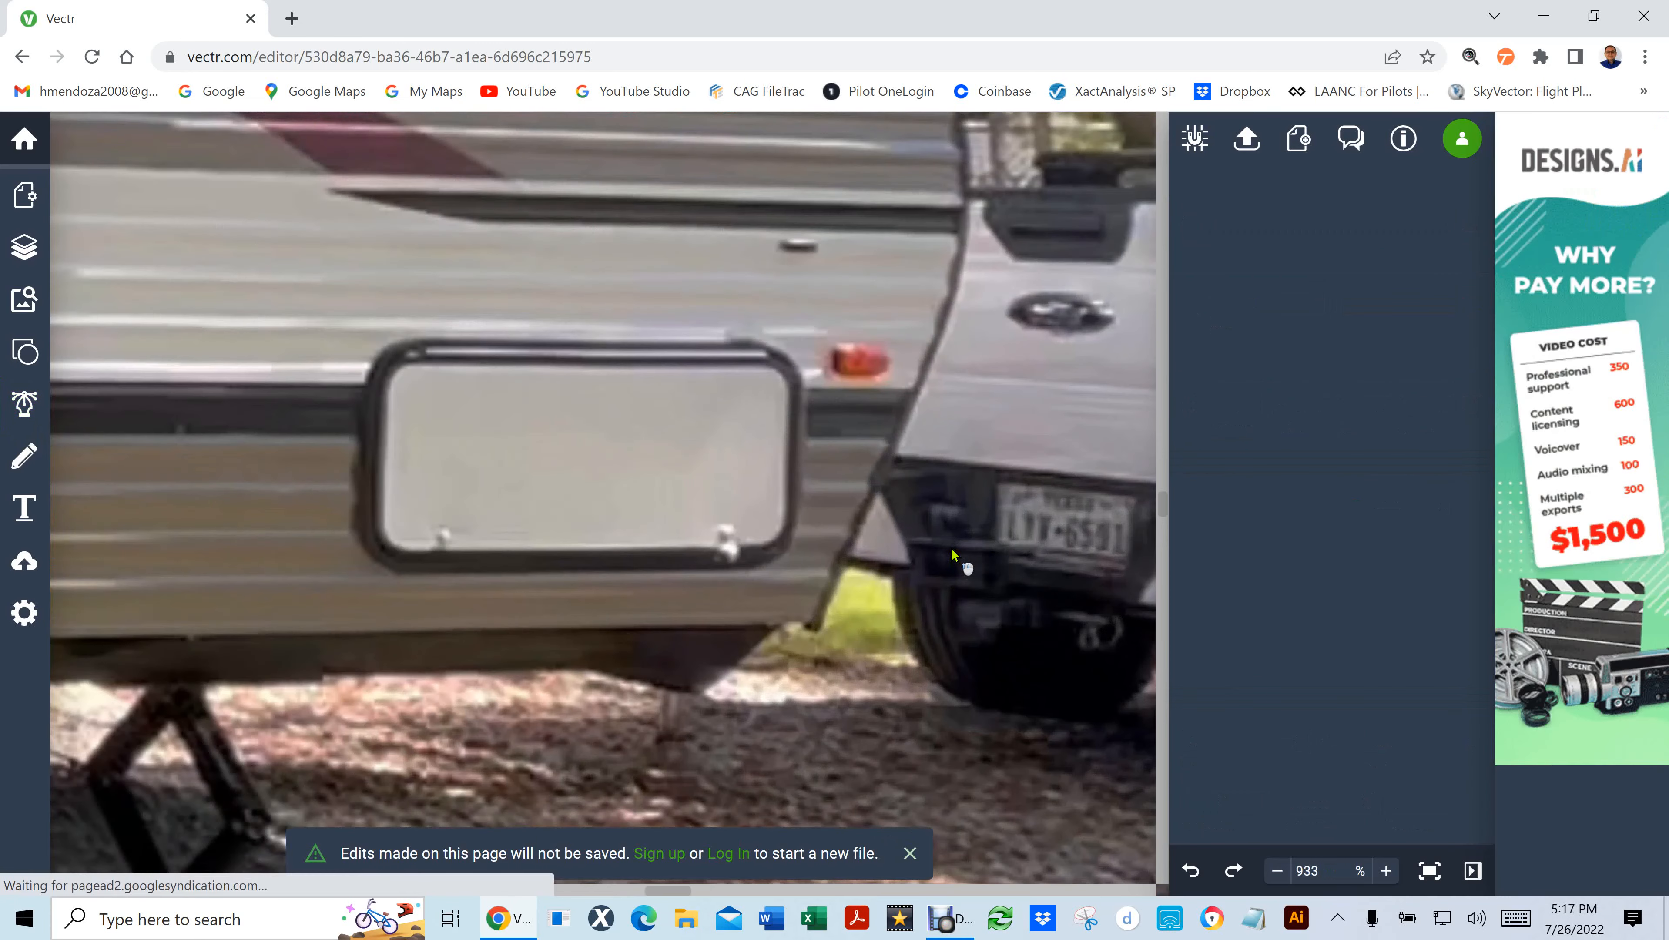
Start a Pen path on the small storage hatch near the truck, tracing its rounded upper-left corner, upper edge and upper-right corner
left_click(23, 401)
mouse_move(363, 393)
left_mouse_down()
mouse_move(366, 369)
mouse_move(458, 336)
left_mouse_up()
left_click(762, 339)
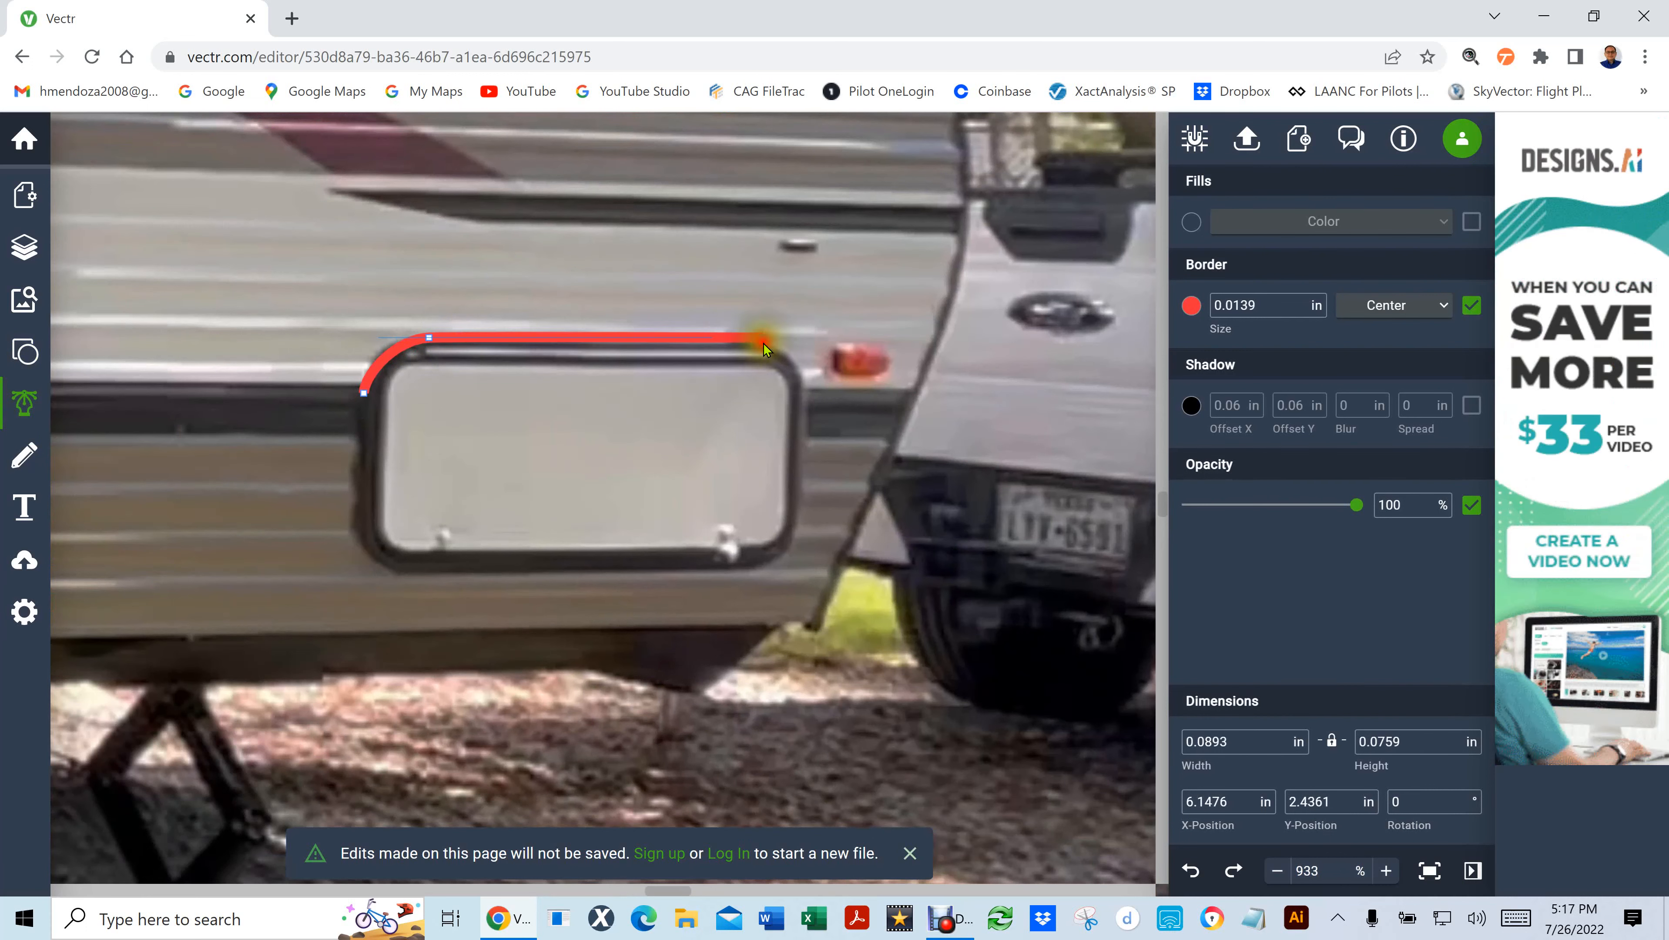
left_click_drag(787, 346, 790, 348)
left_click(791, 348)
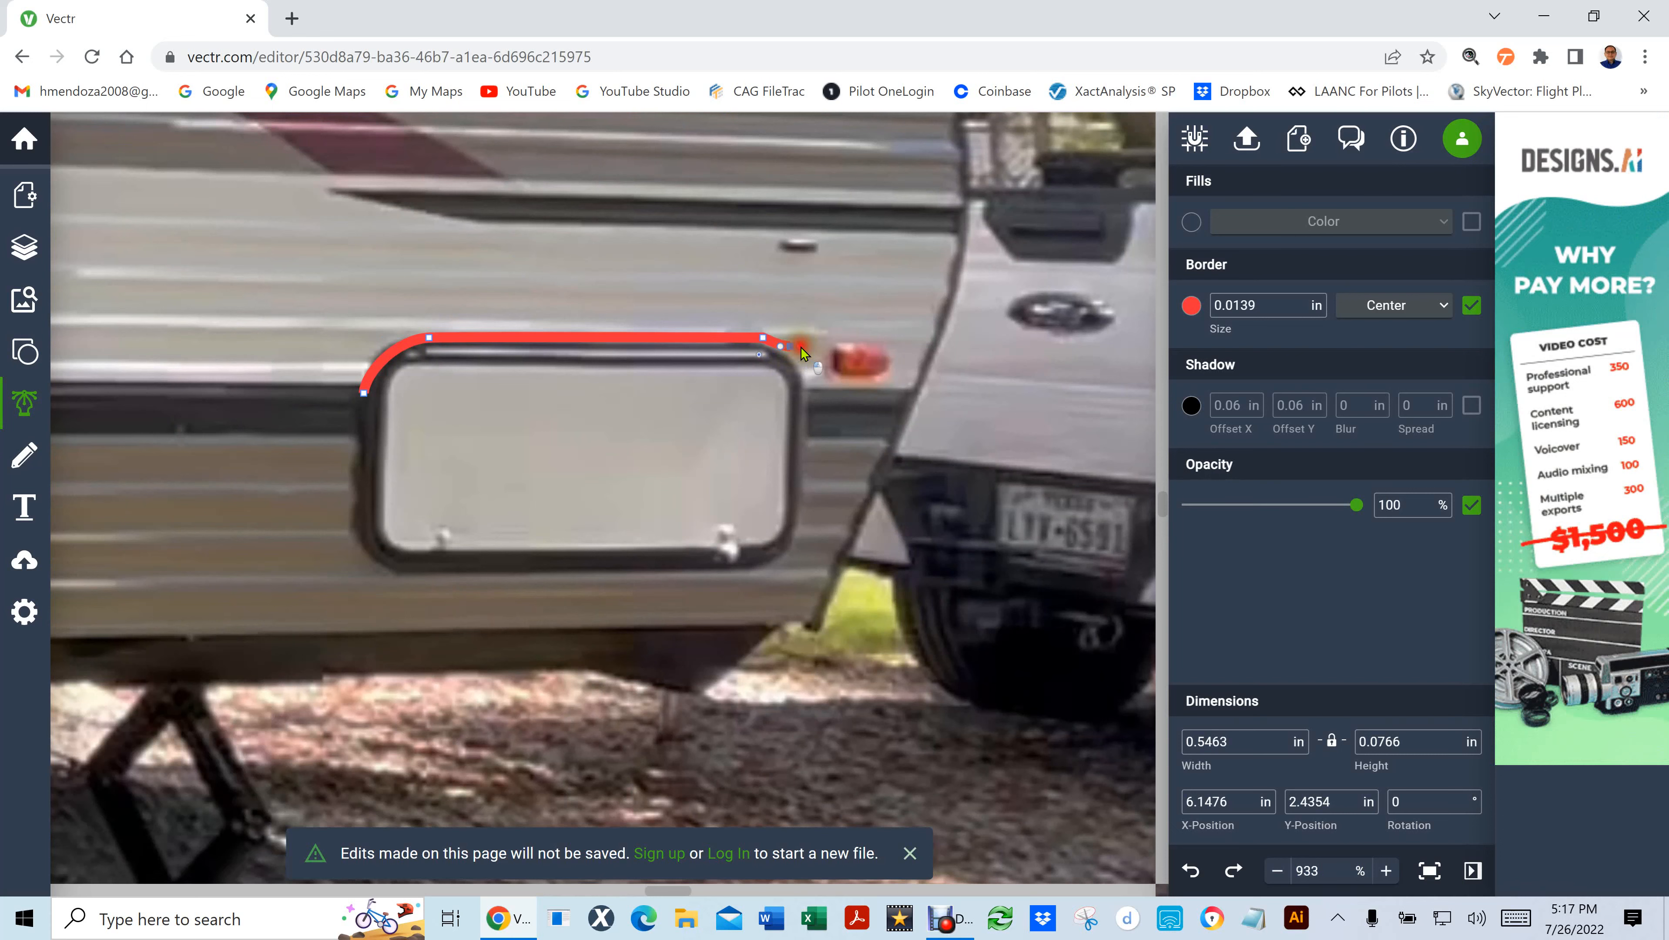
Trace the hatch's remaining sides and rounded lower corners and close the path, about 0.61 in wide and 0.32 in high
left_click_drag(802, 417, 800, 446)
left_click_drag(798, 529, 713, 573)
left_click_drag(402, 570, 385, 579)
left_click_drag(356, 517, 354, 487)
left_click(363, 394)
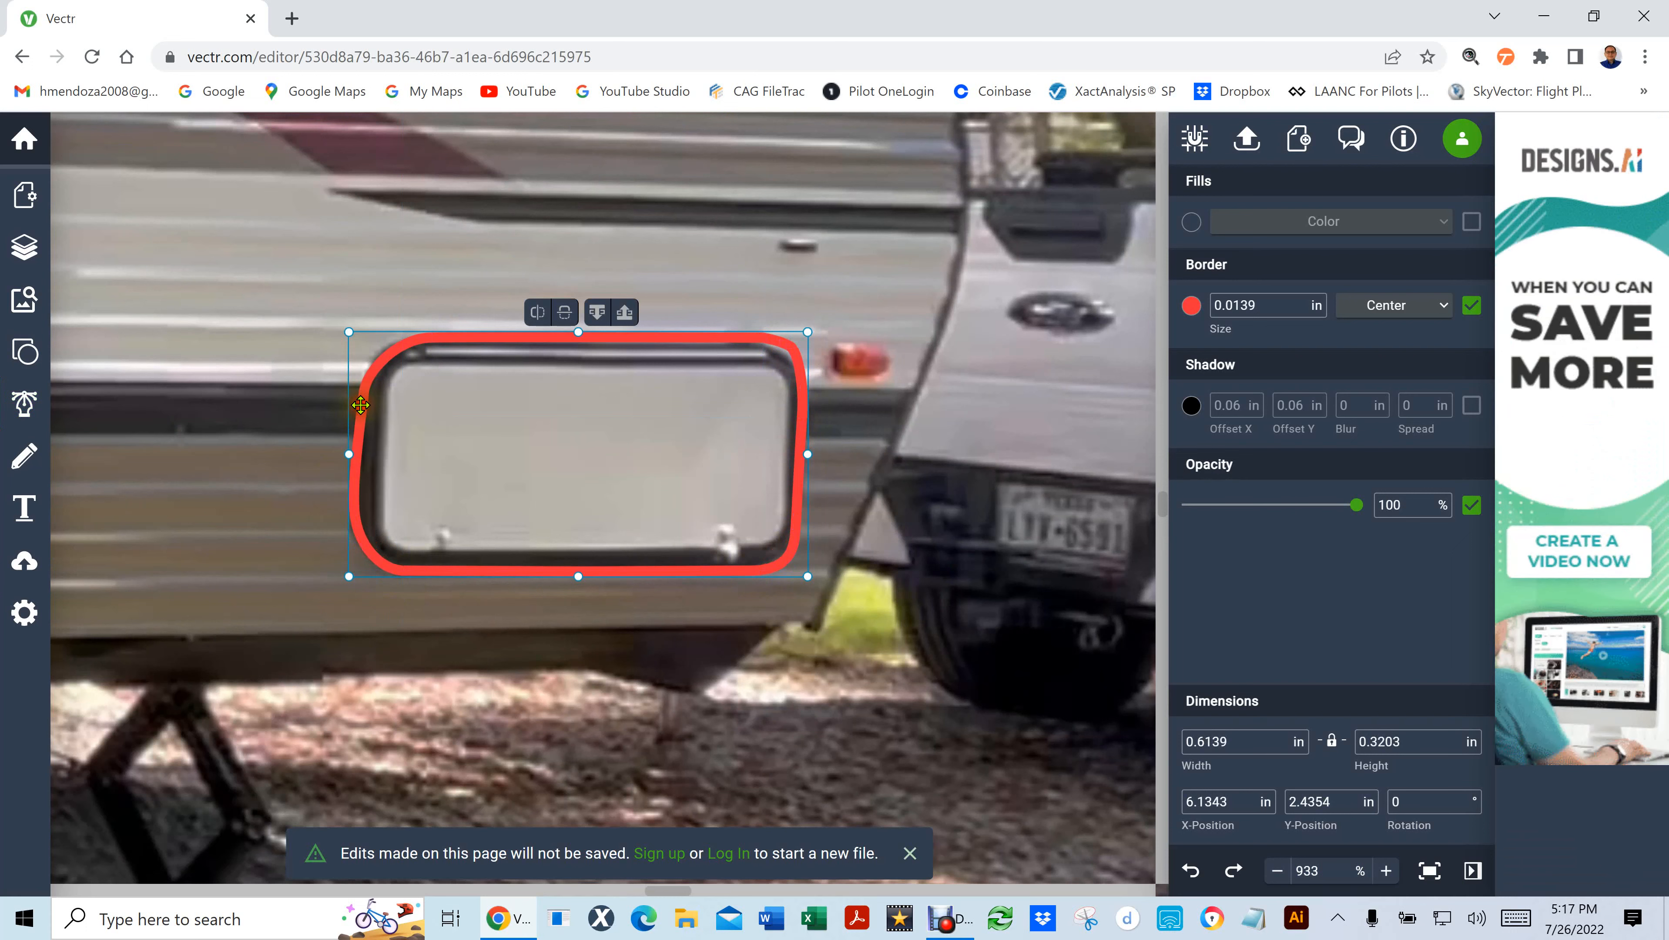
Edit the hatch outline's points, moving the lower-left one inward for a width of about 0.605 in
double_click(361, 405)
left_click_drag(354, 515, 362, 520)
left_click_drag(795, 348, 796, 347)
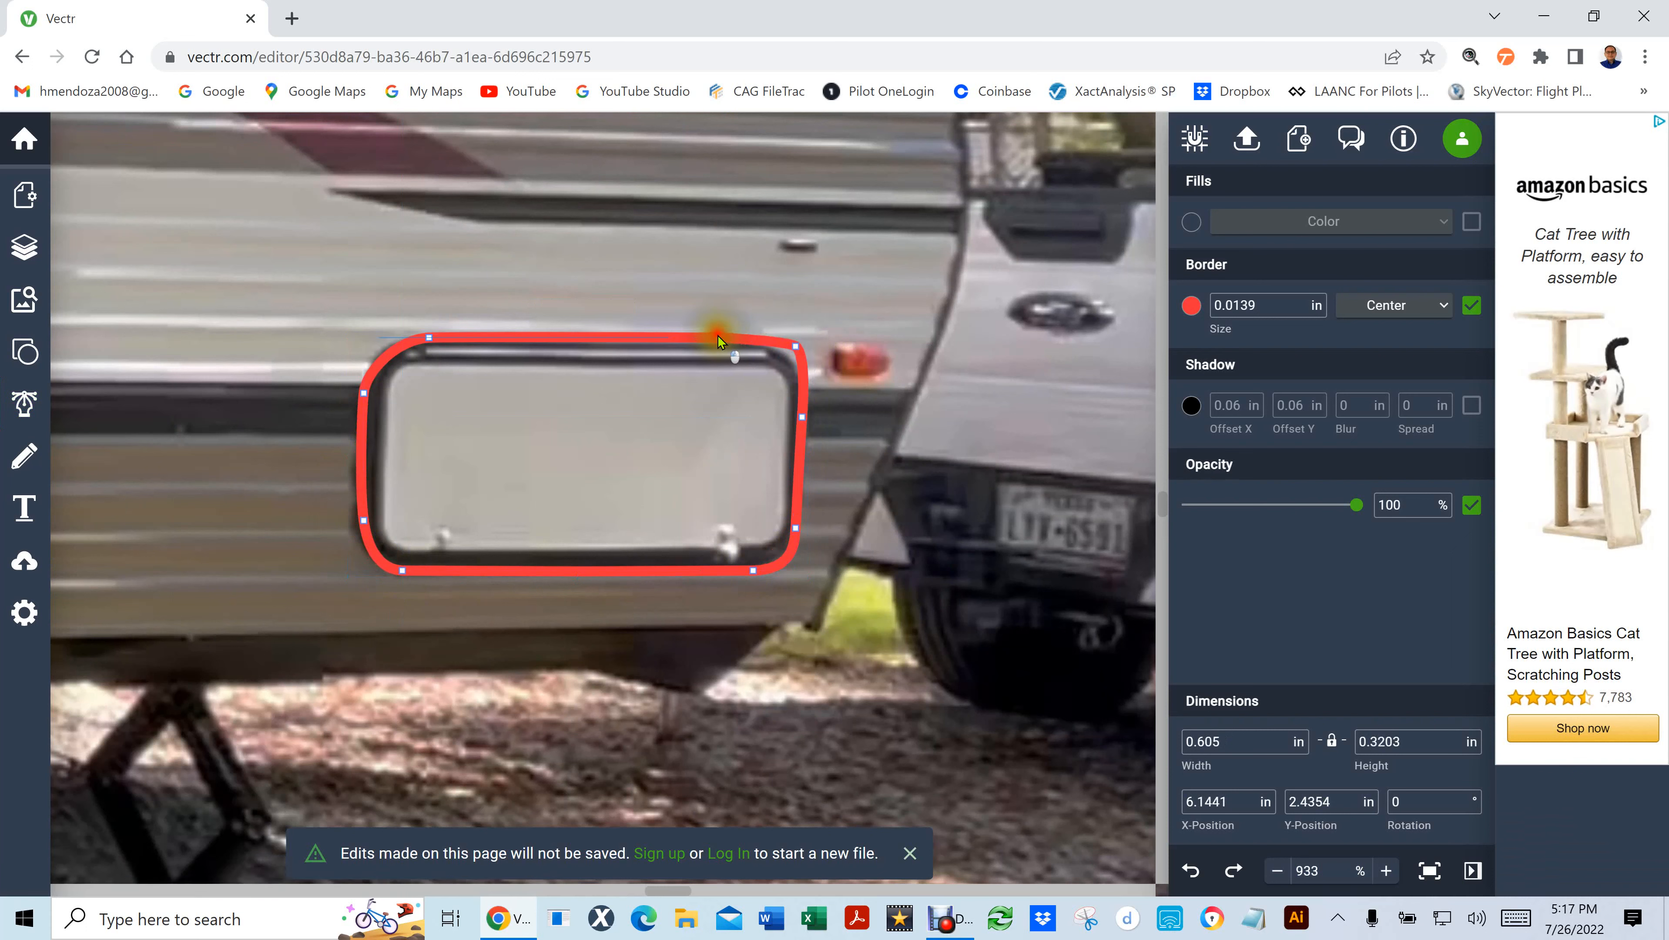
Add a point on the hatch outline's upper edge and cut the point at its upper-right corner
left_click(718, 337)
left_click(797, 347)
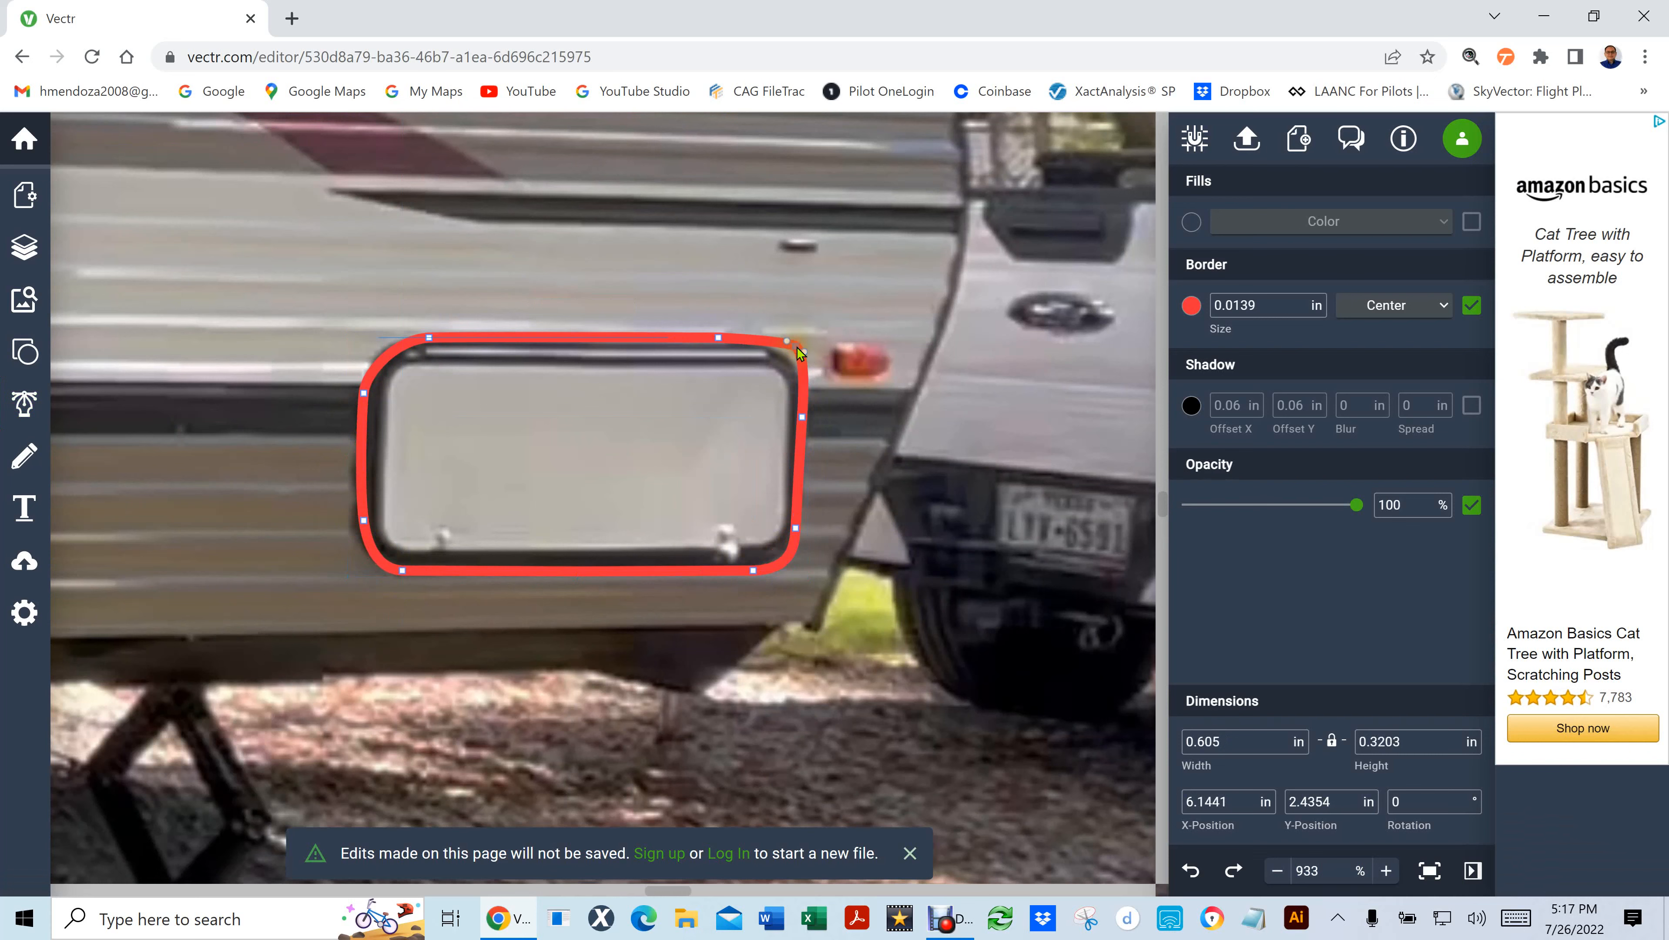
right_click(797, 347)
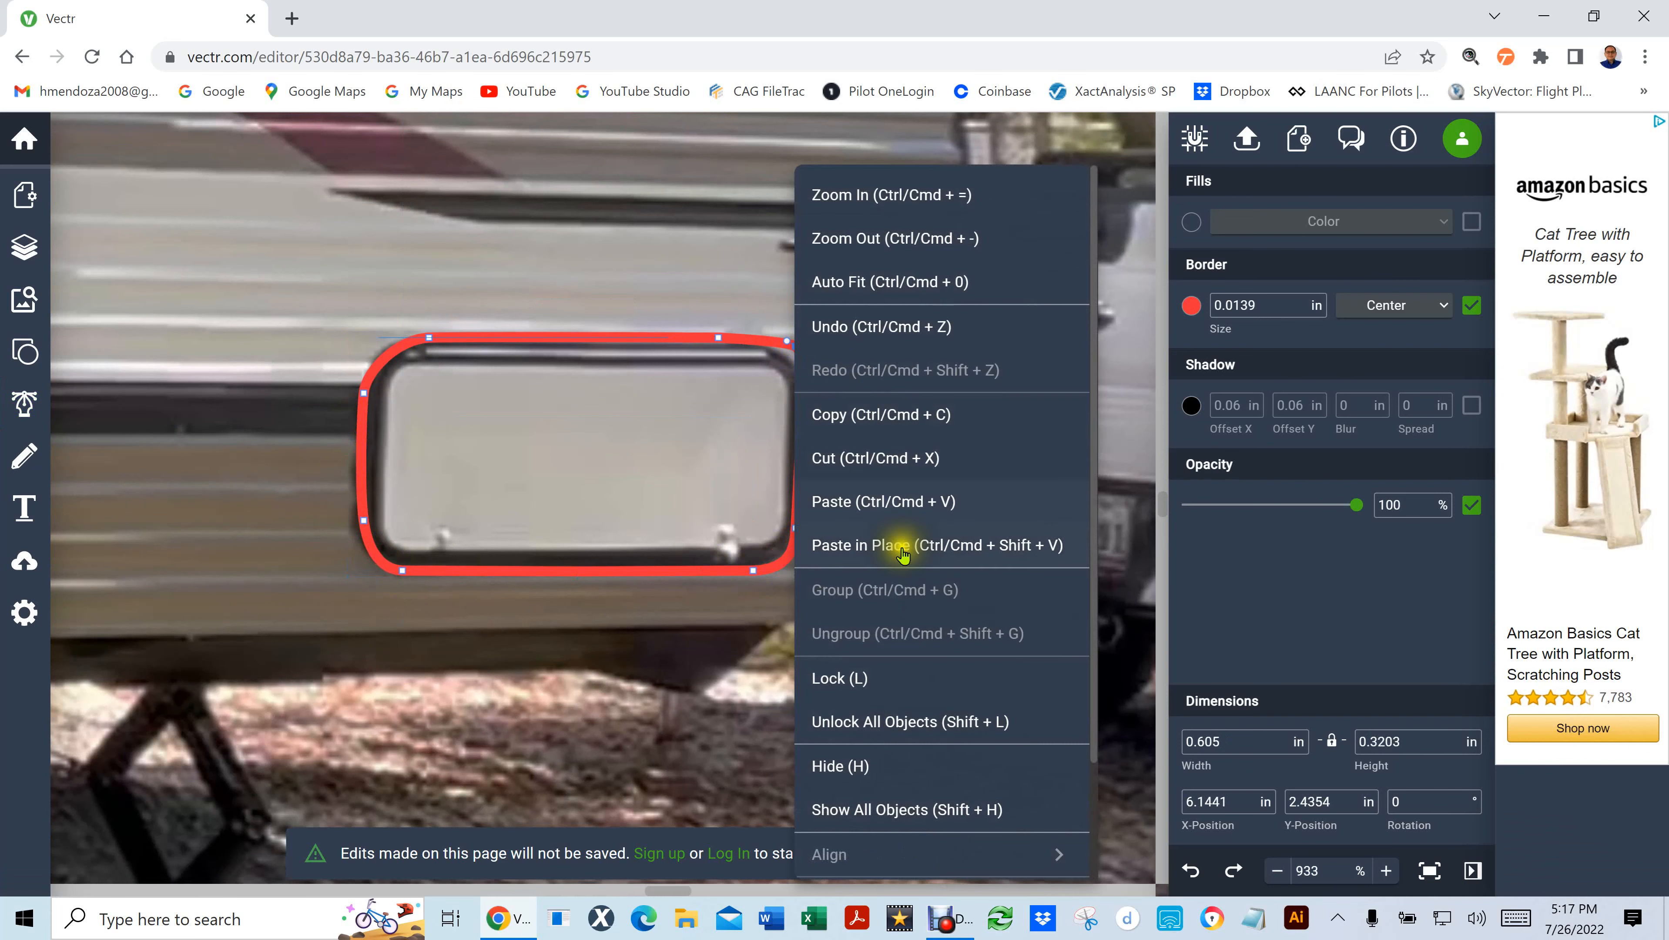
left_click(882, 461)
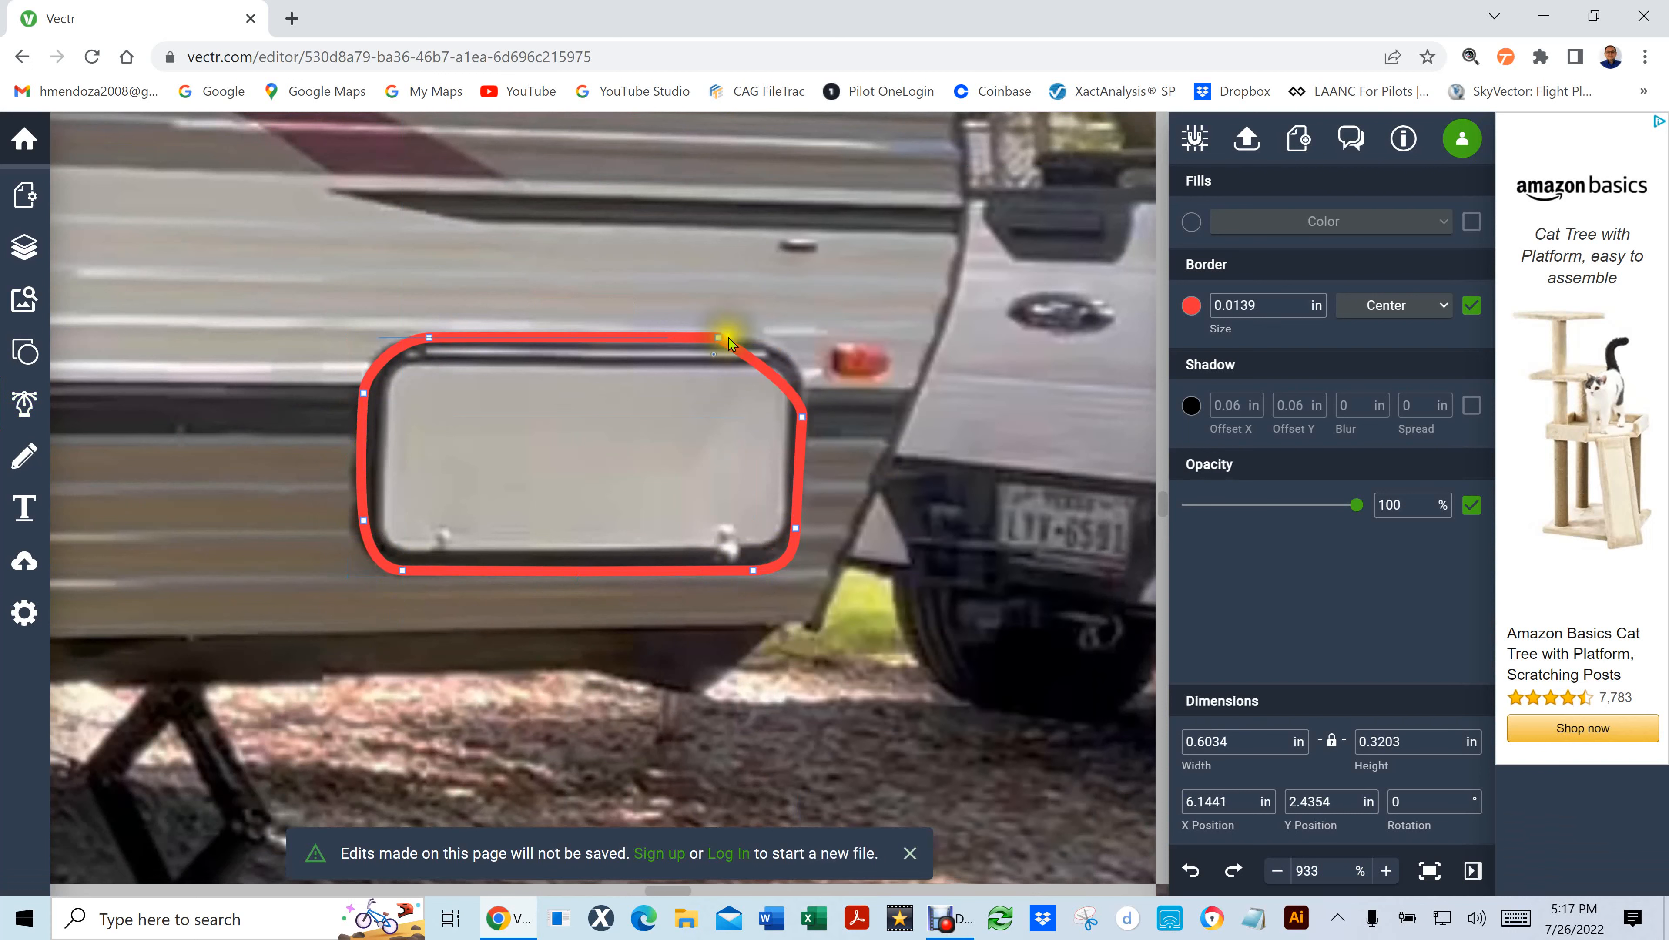
Reshape the hatch outline's upper-right corner into a smooth curve and narrow the shape to about 0.60 in wide
left_click_drag(717, 335, 620, 339)
left_click(801, 411)
left_click_drag(802, 412, 802, 413)
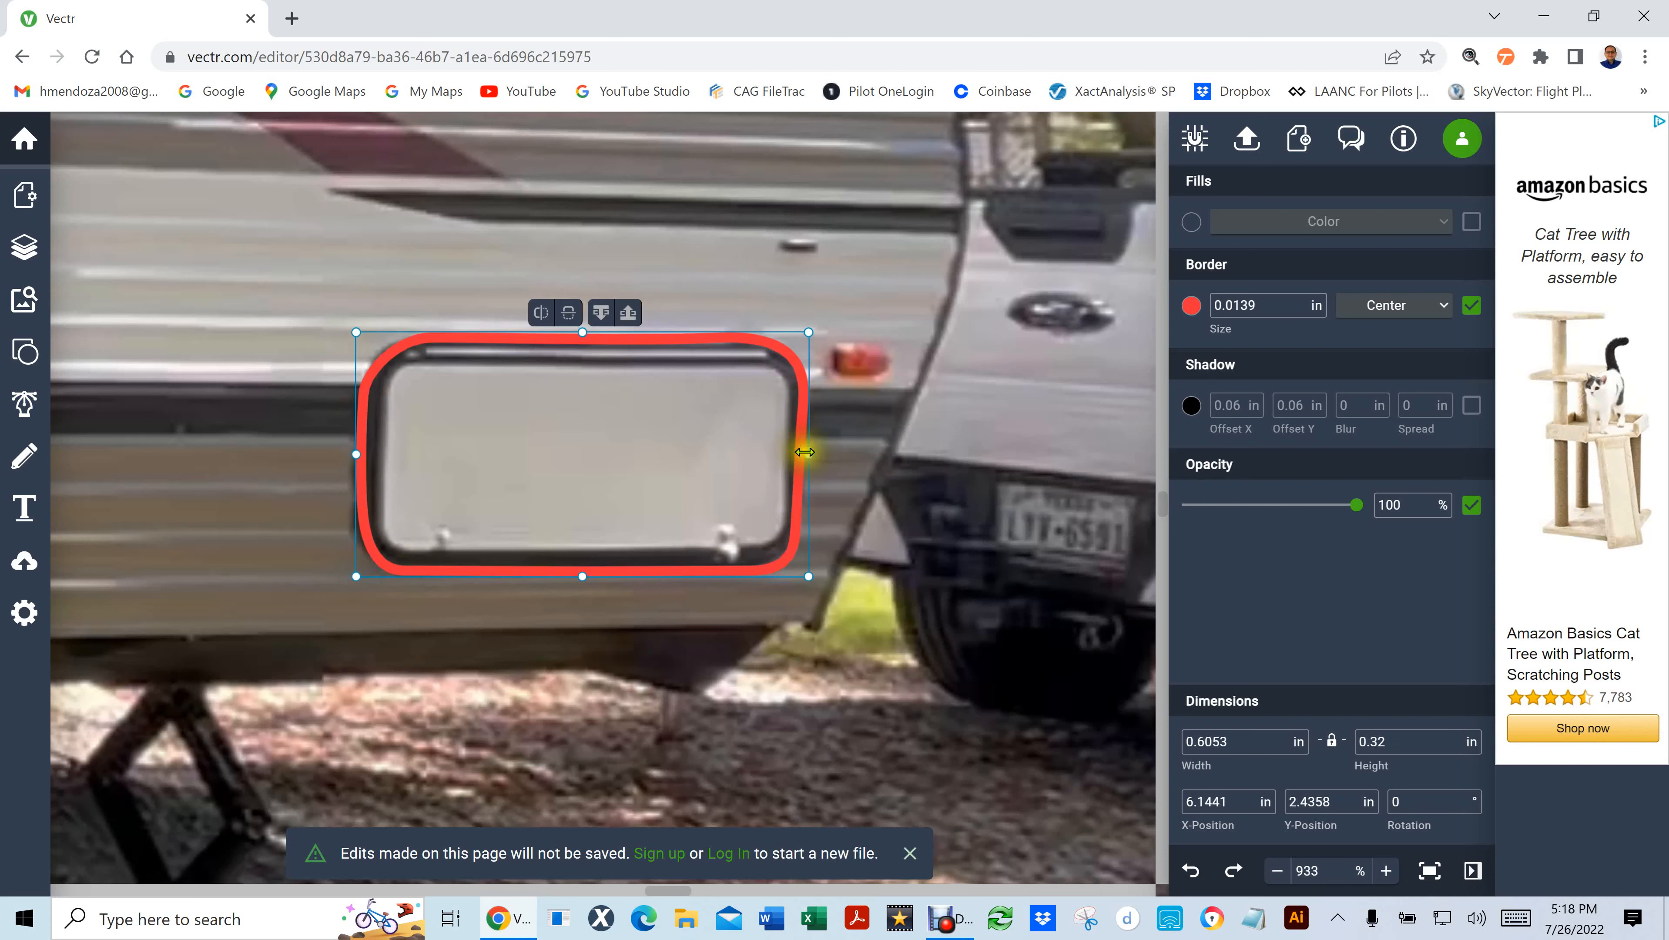
left_click_drag(805, 454, 805, 453)
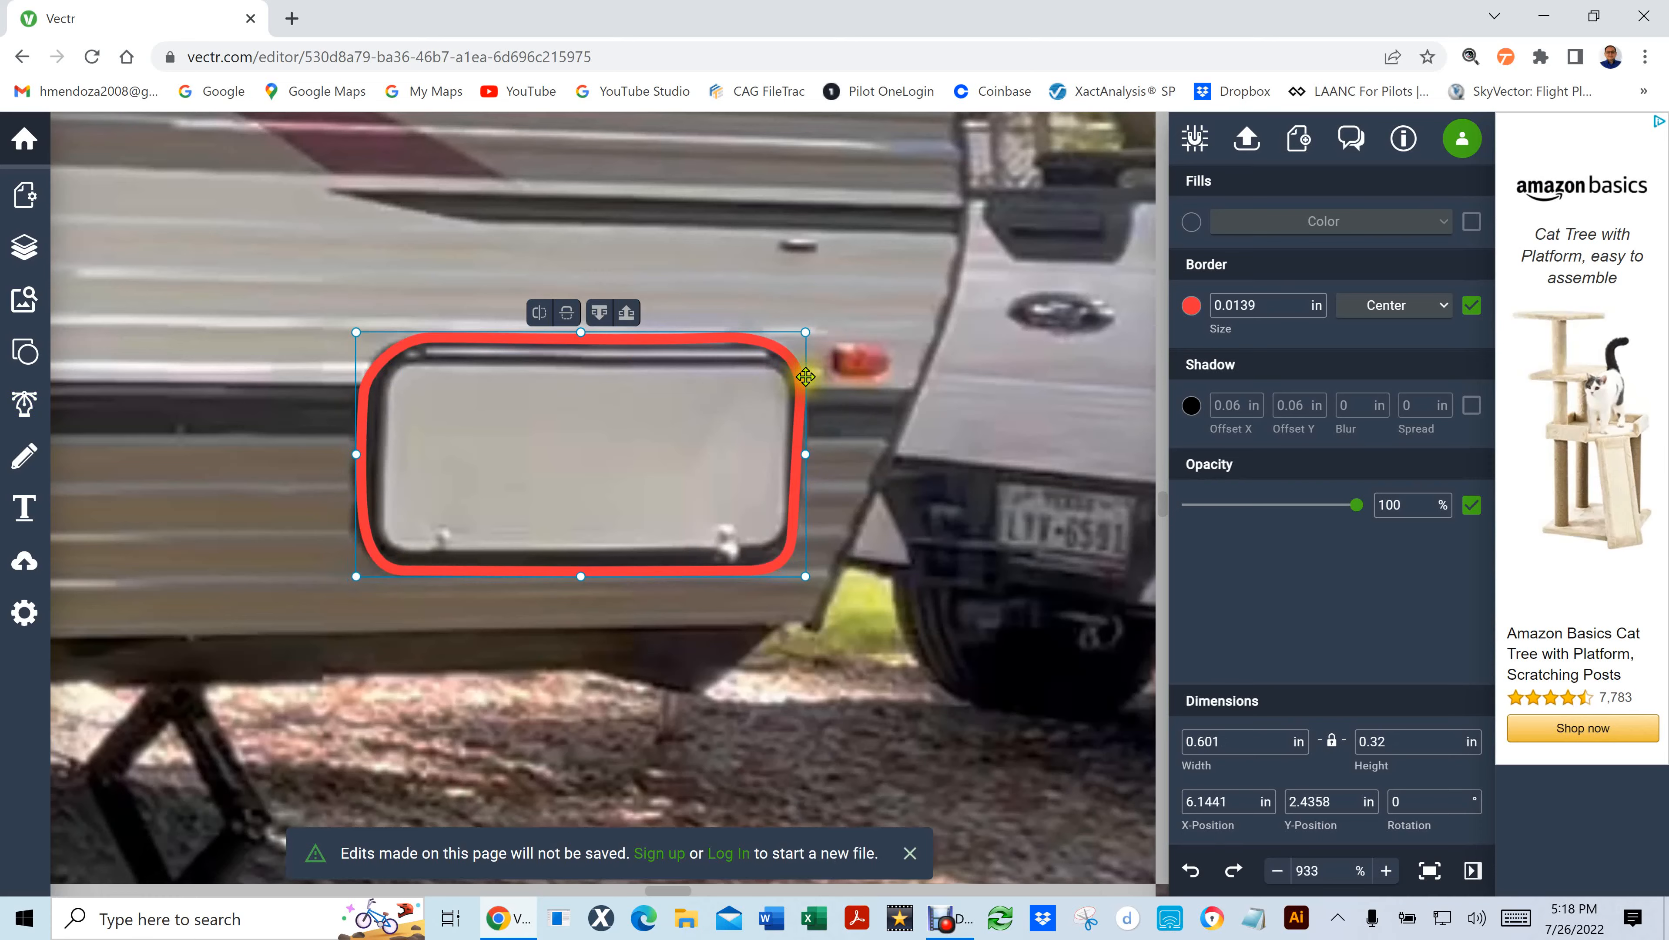
left_click(879, 440)
scroll(880, 447, "down", 3)
scroll(879, 442, "down", 10)
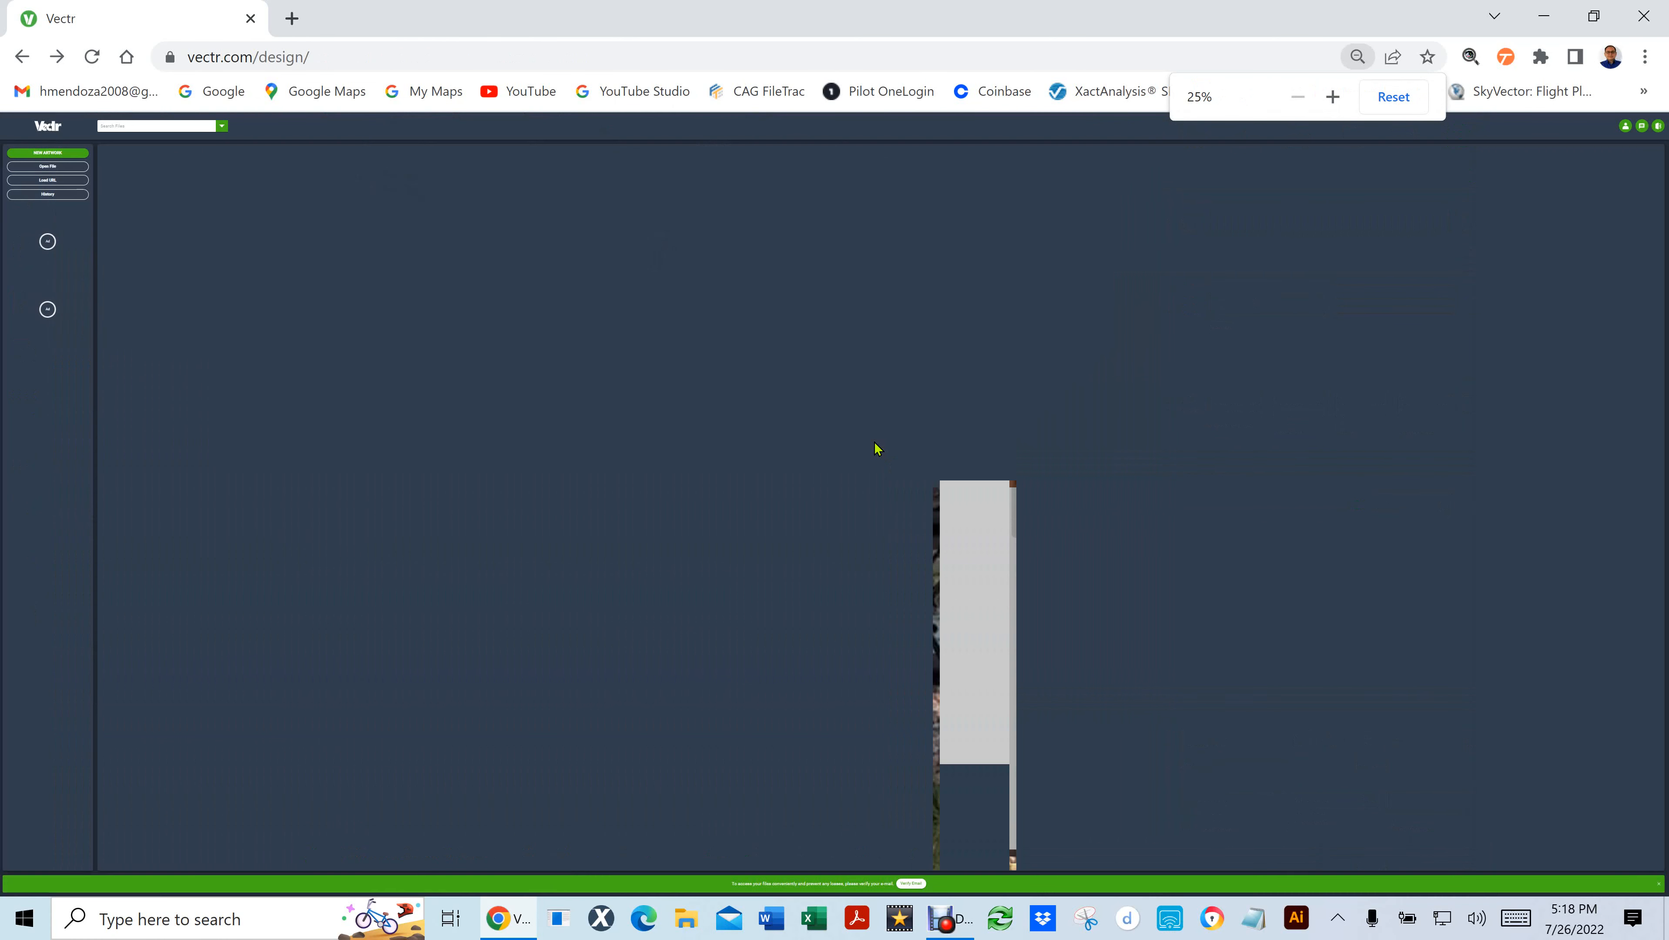
key("ctrl+0")
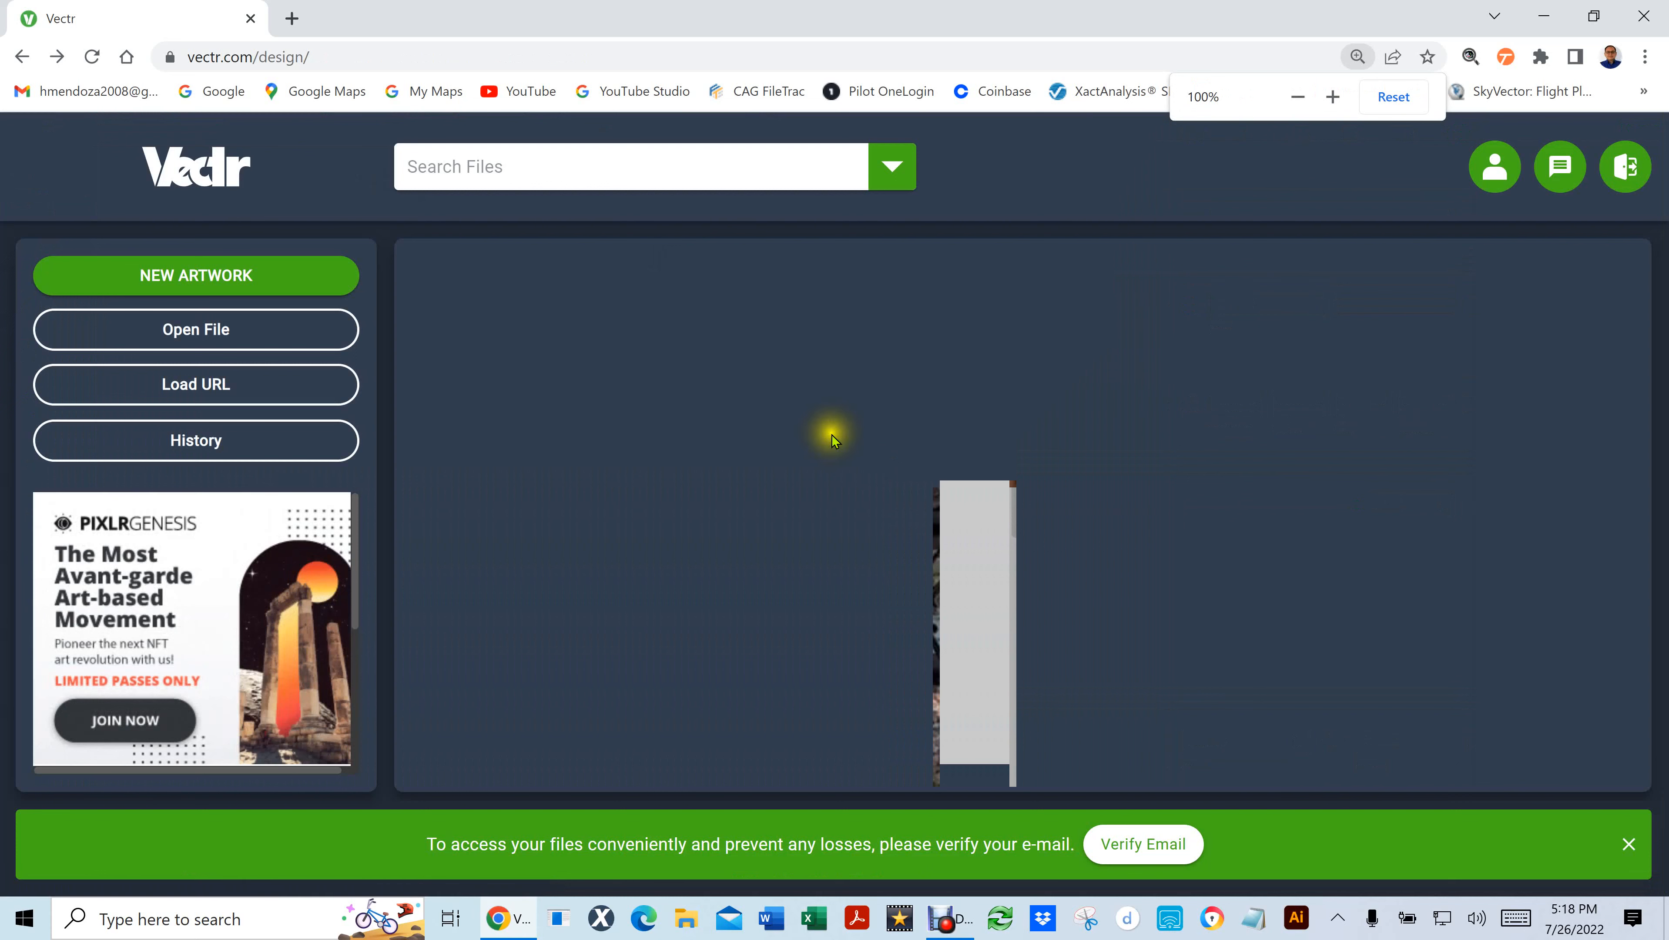
left_click(897, 503)
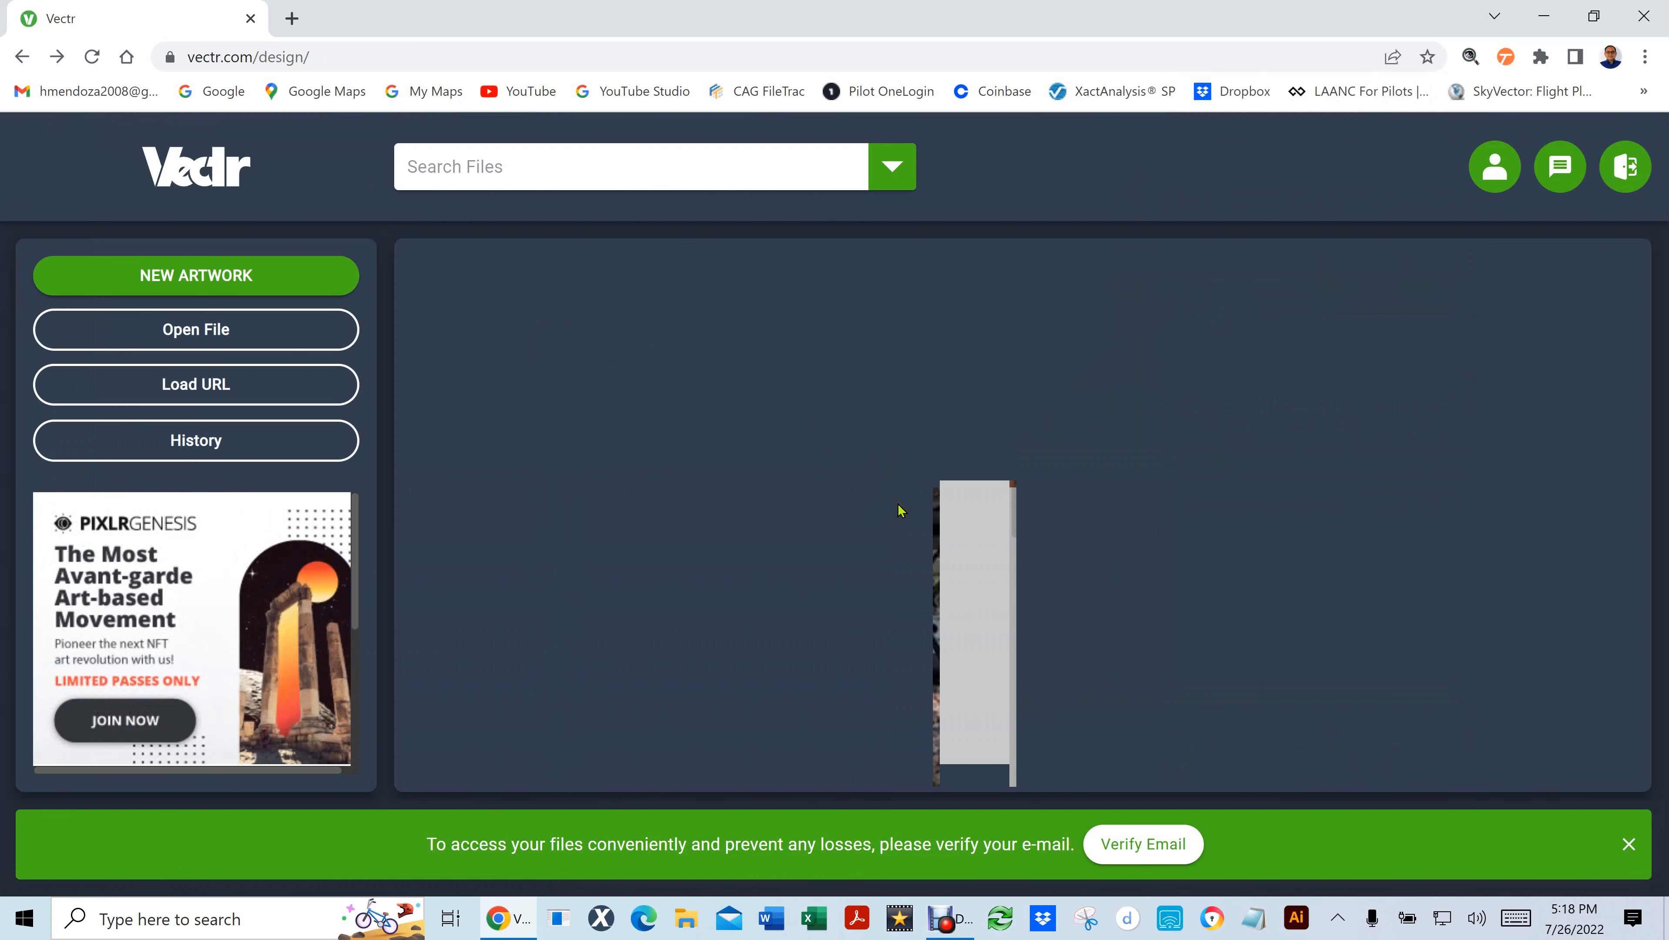
key("alt+Tab")
key("alt+Tab")
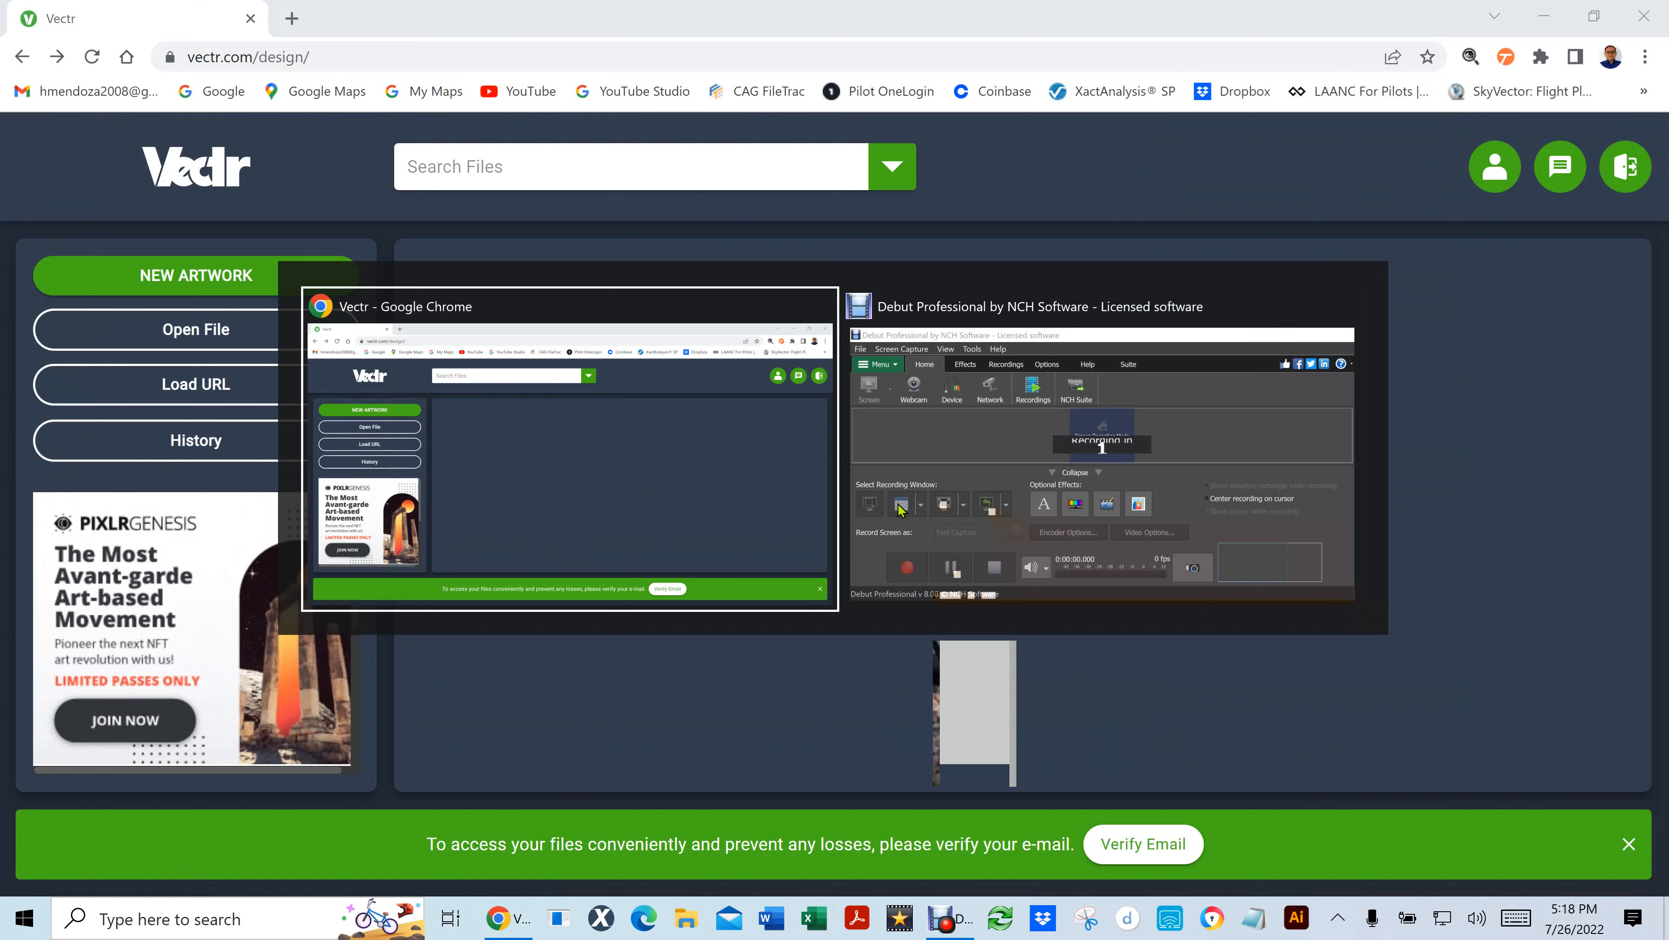
left_click(567, 485)
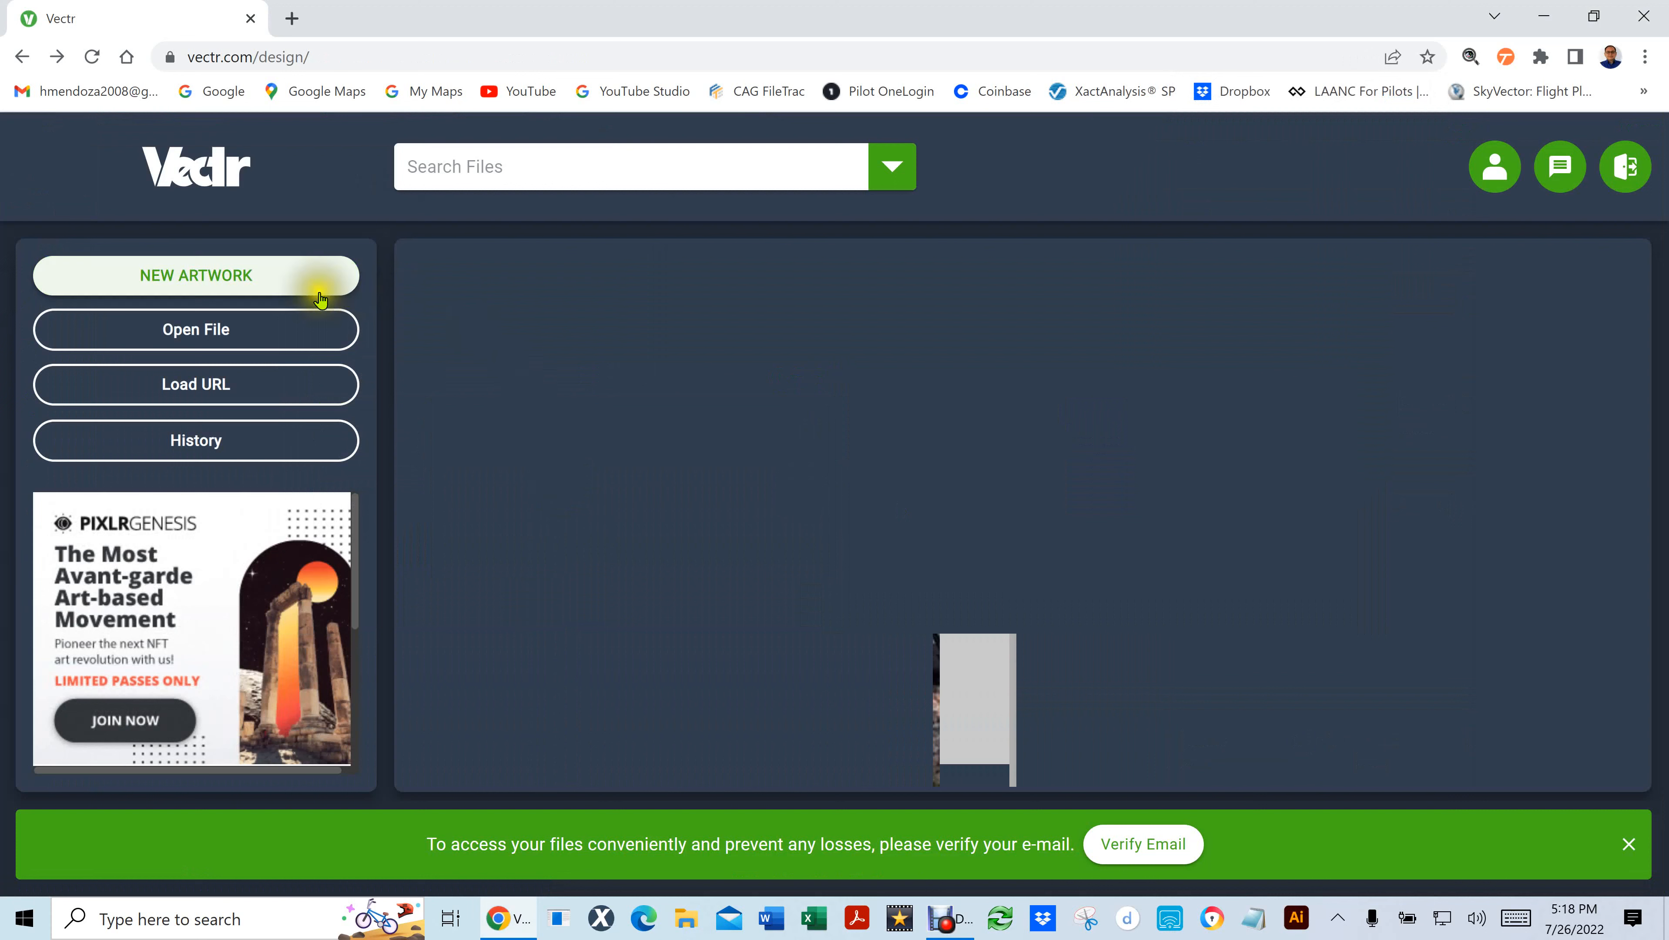
Sort the saved files by Recent and reopen the Untitled trailer artwork
left_click(902, 166)
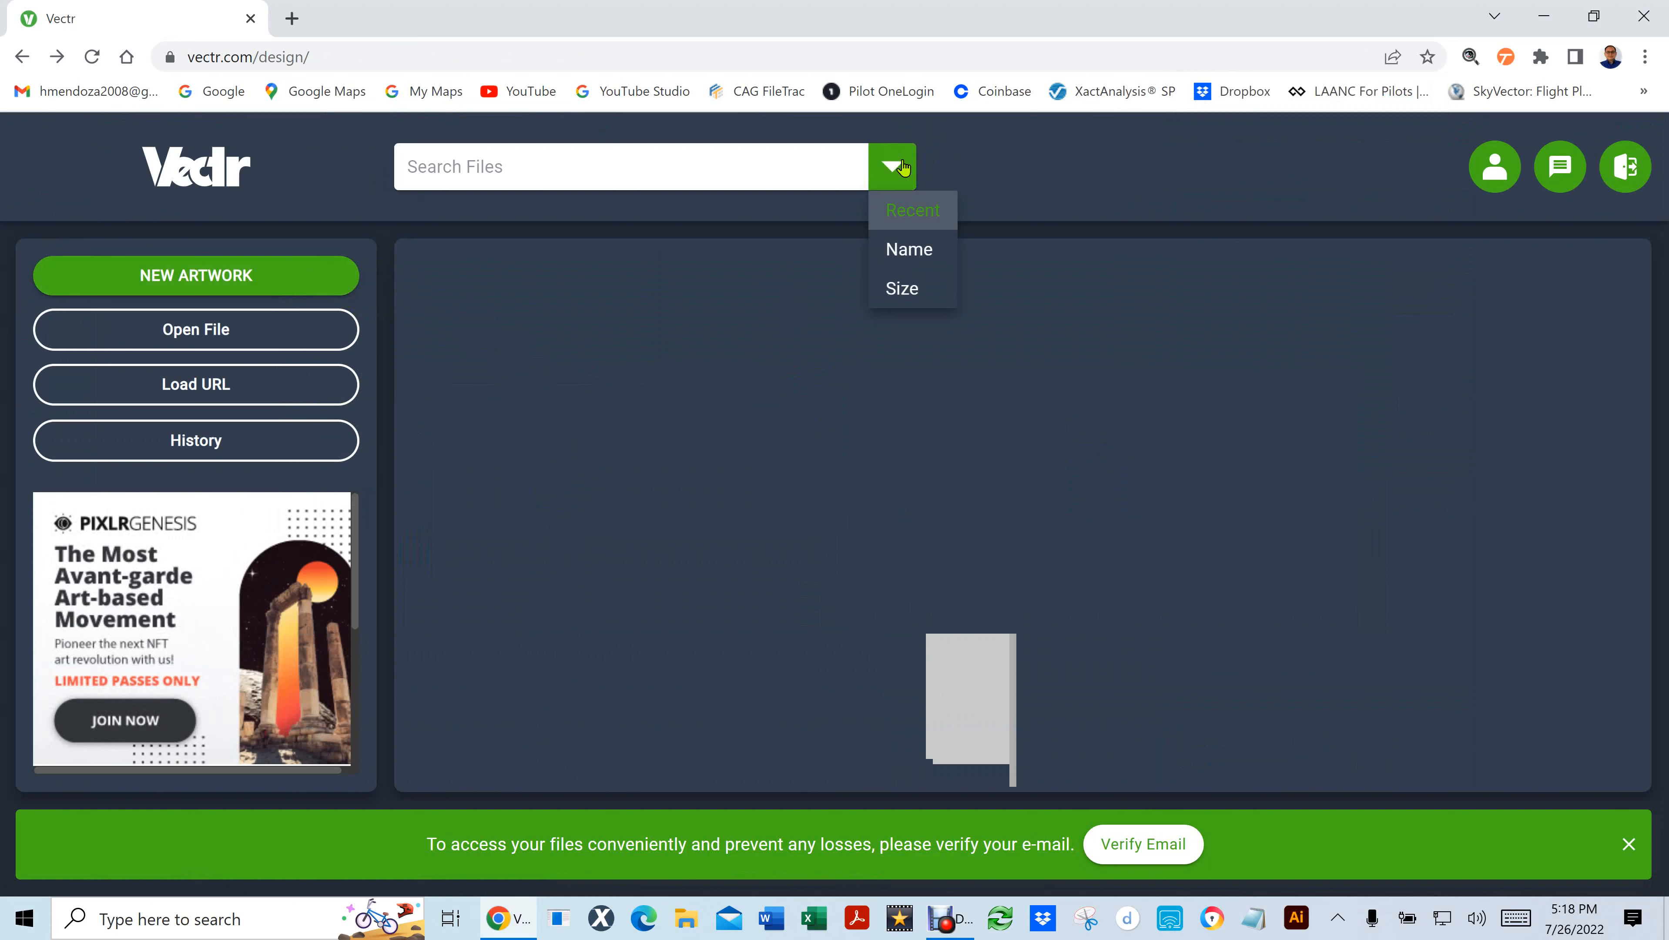
left_click(906, 216)
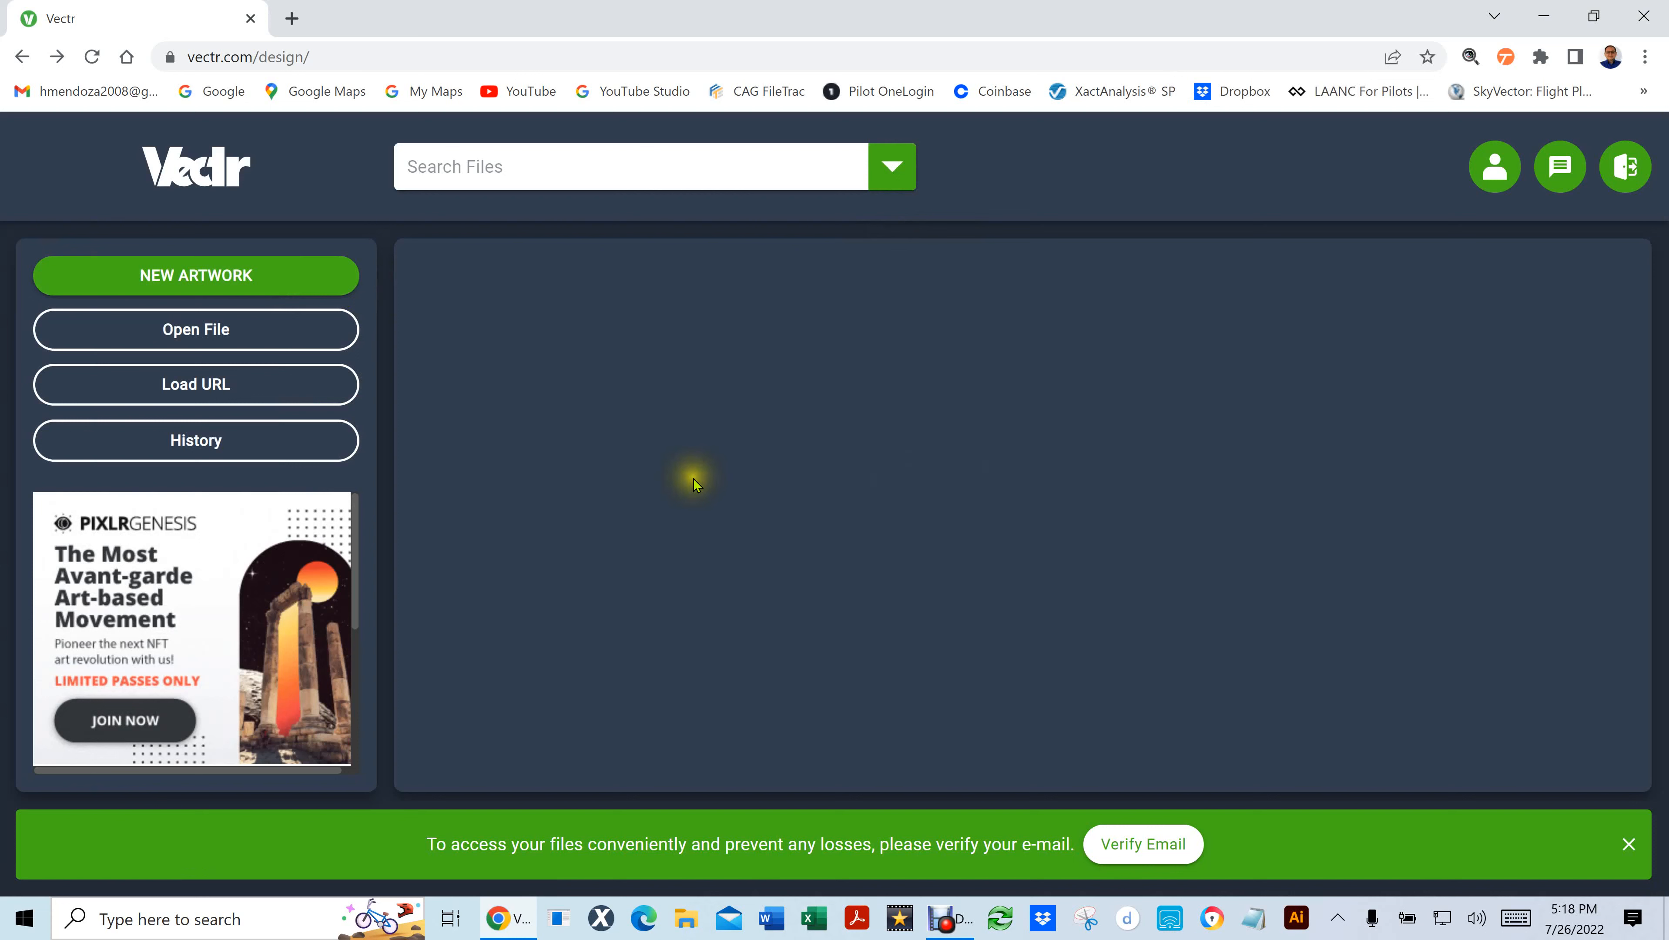
left_click(25, 58)
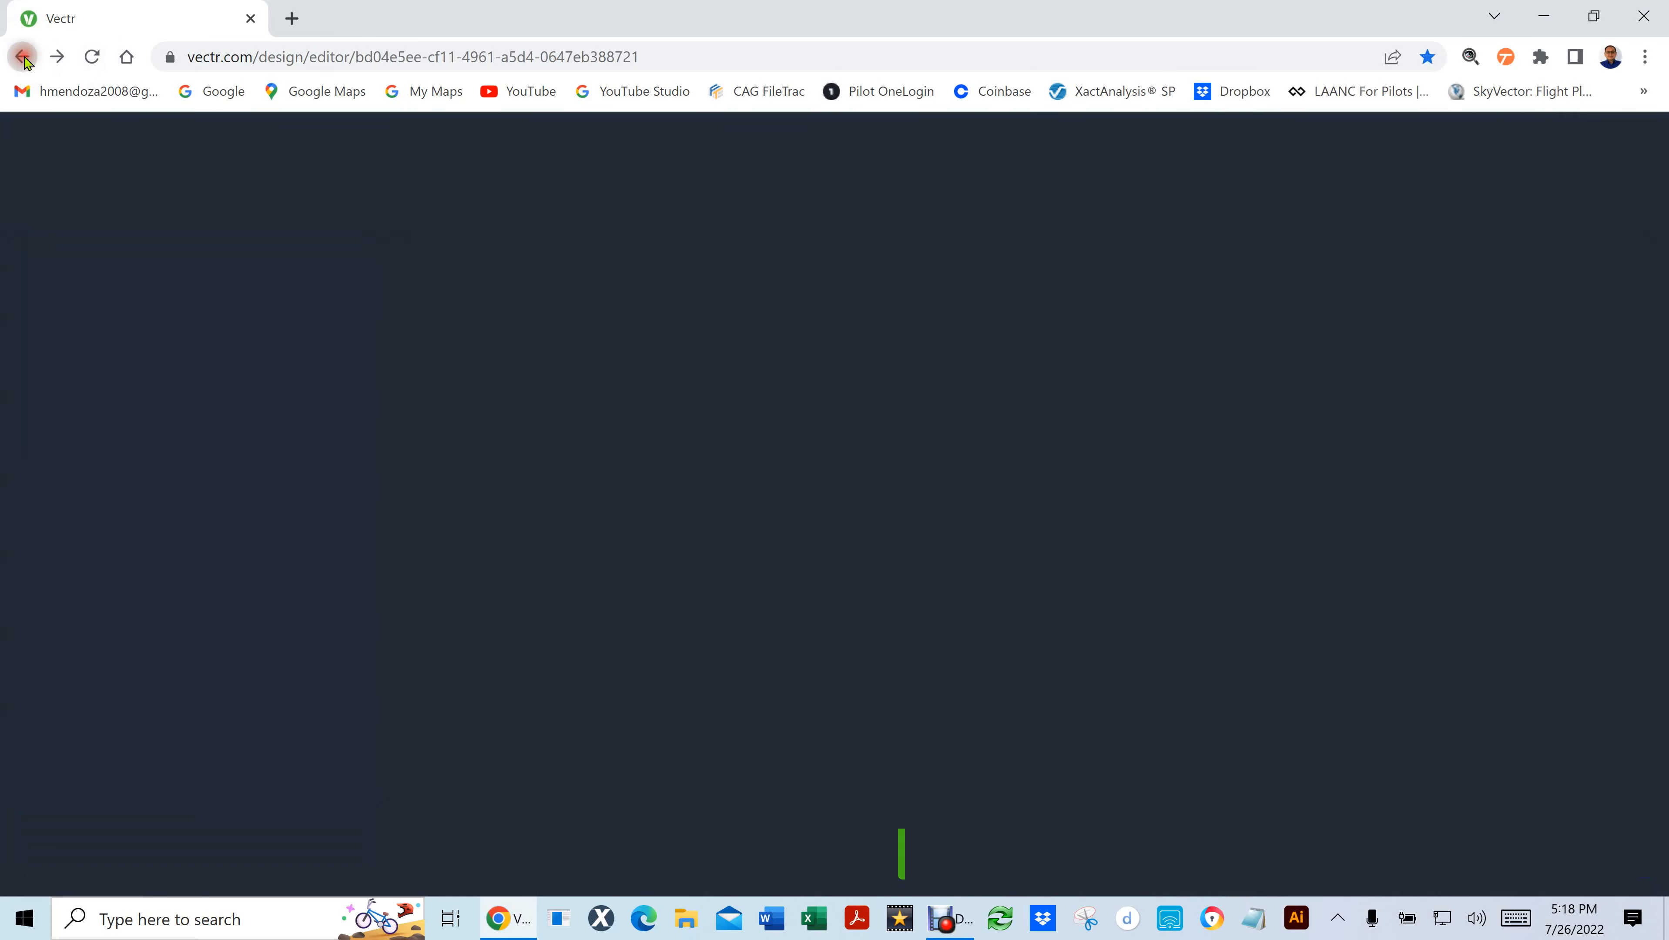
mouse_move(539, 428)
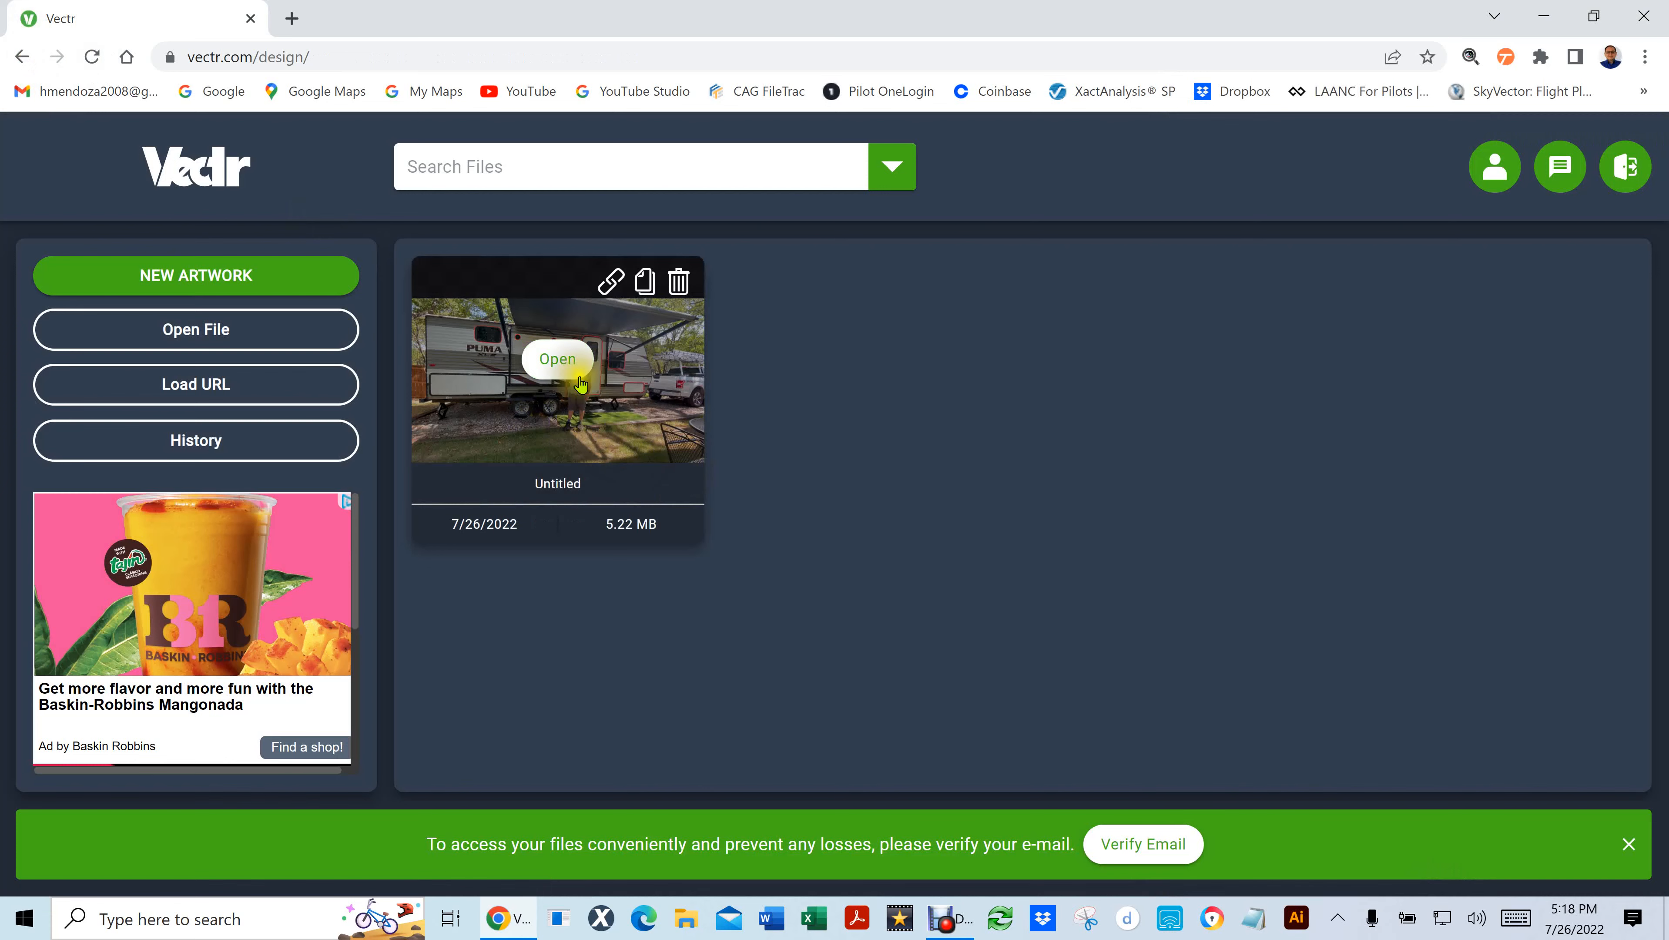
left_click(575, 361)
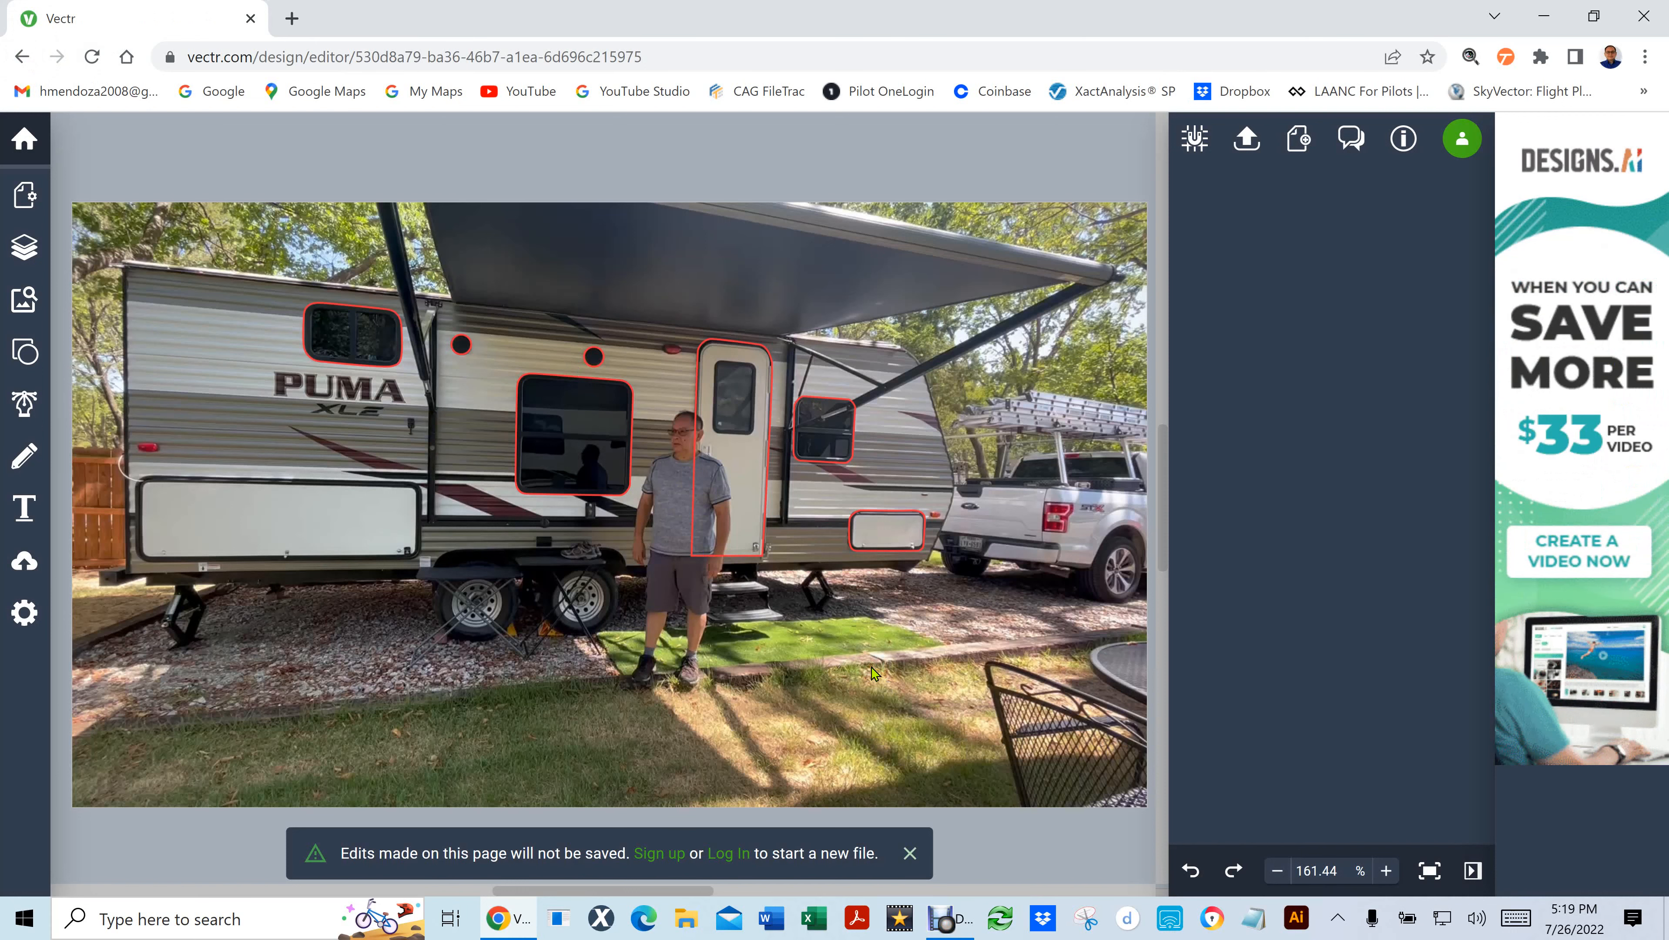
Set the border size of the outline around the window above the PUMA lettering to 0.04 in
left_click(343, 362)
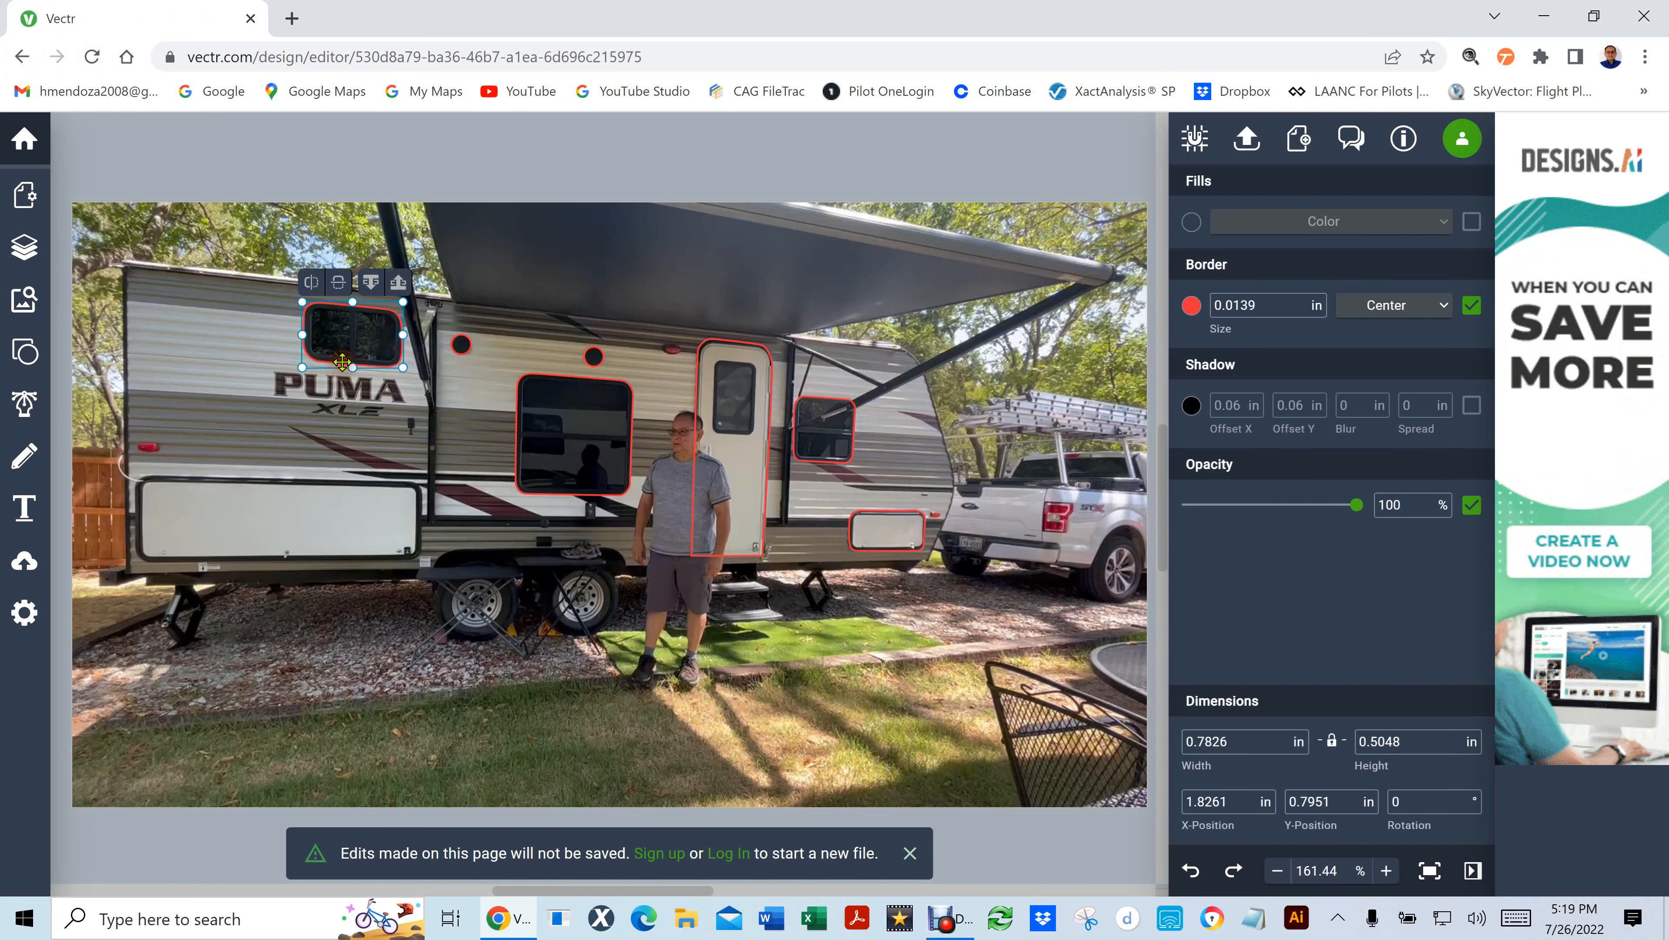
left_click(462, 359)
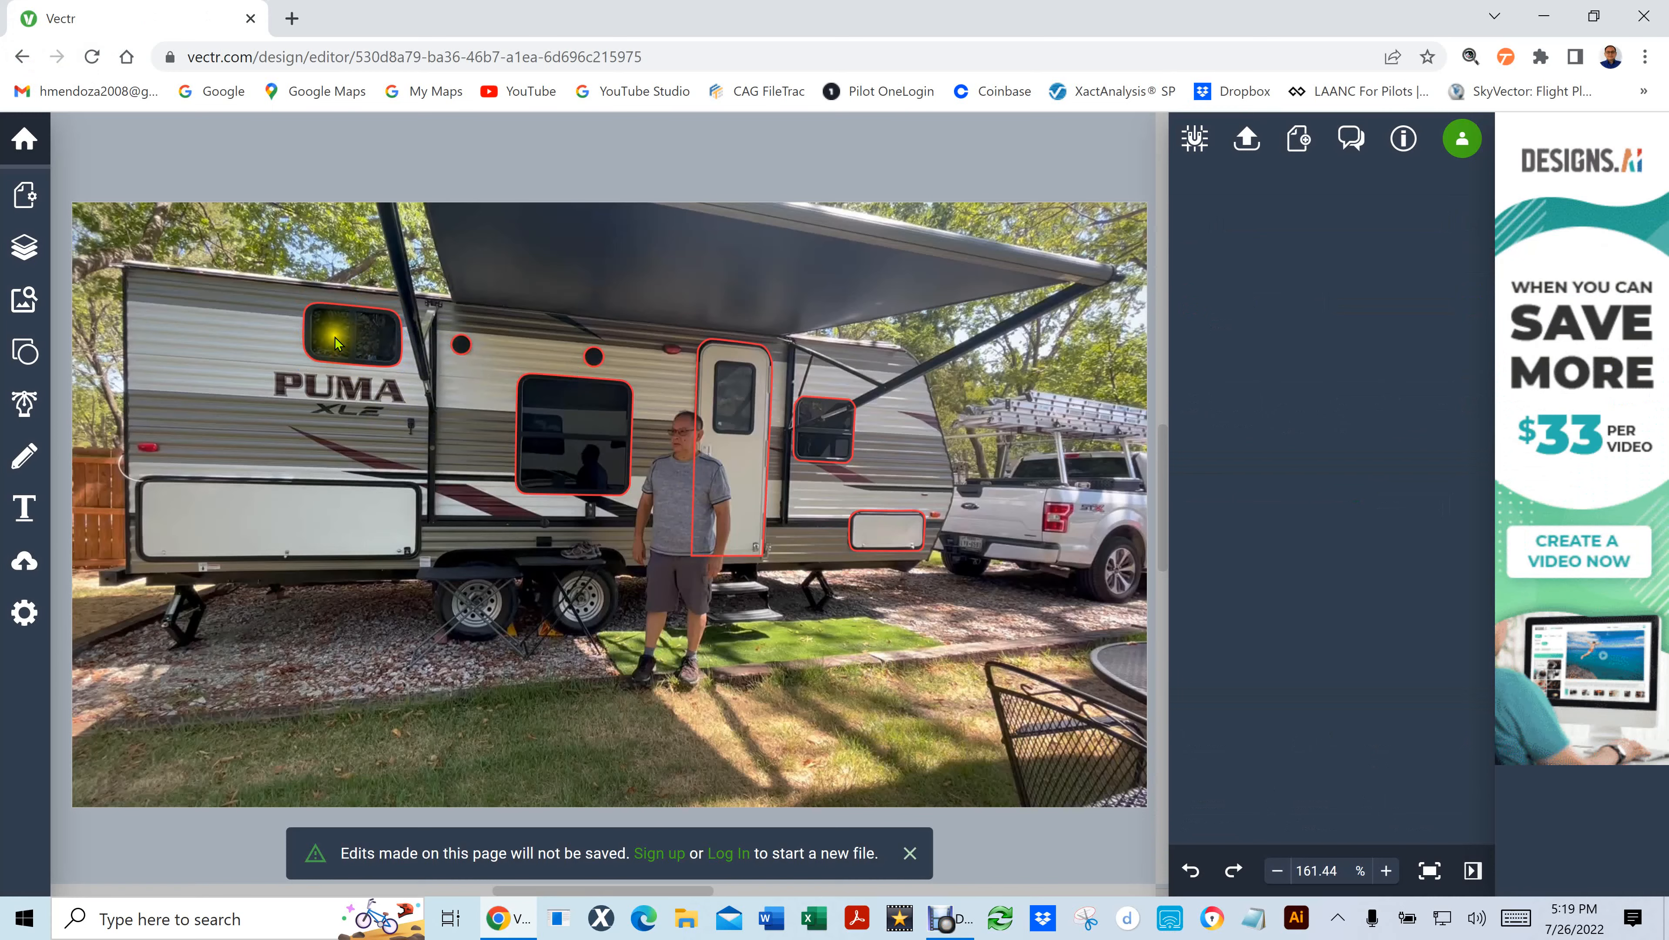
scroll(335, 343, "up", 5)
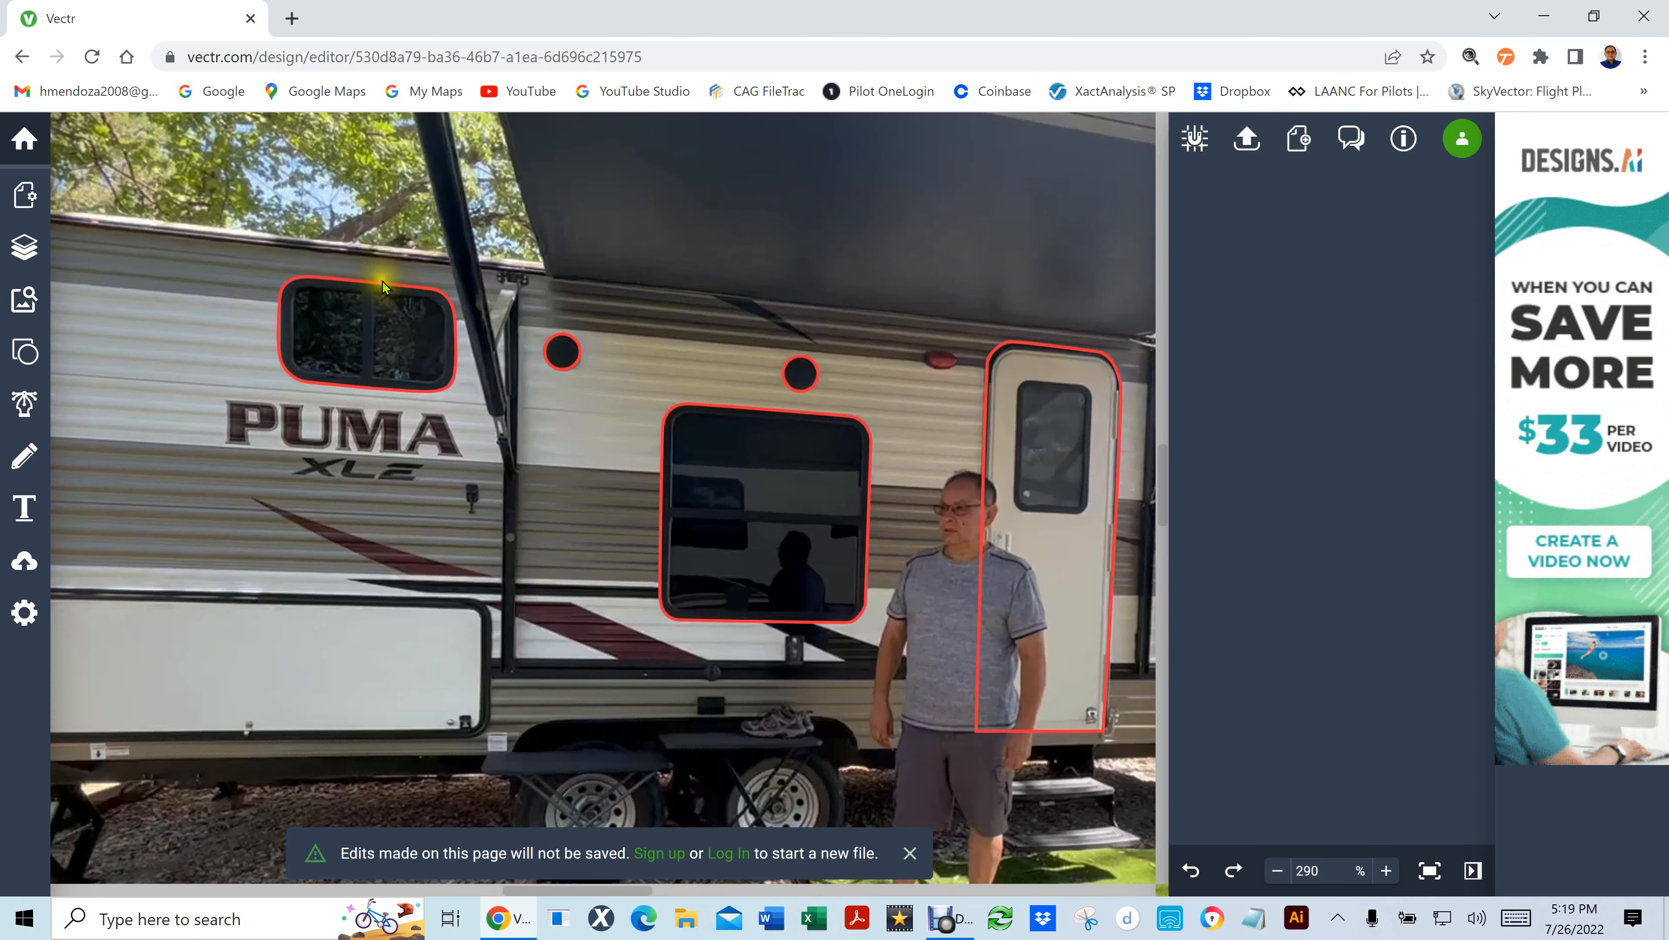
left_click(381, 284)
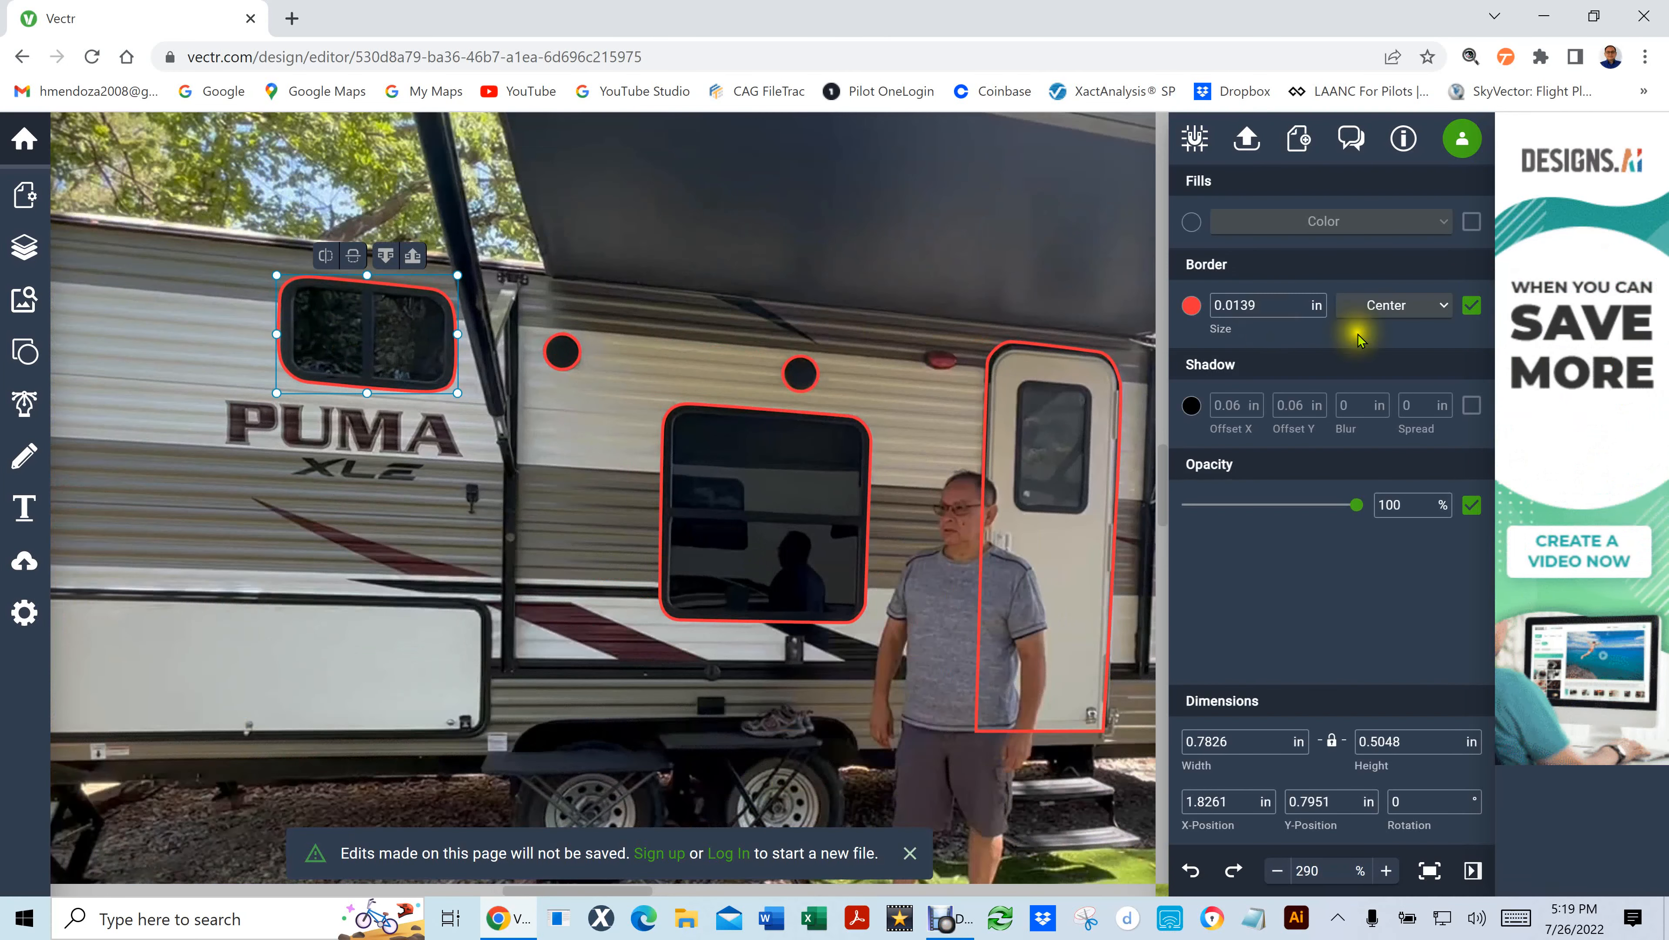
left_click_drag(1234, 305, 1276, 306)
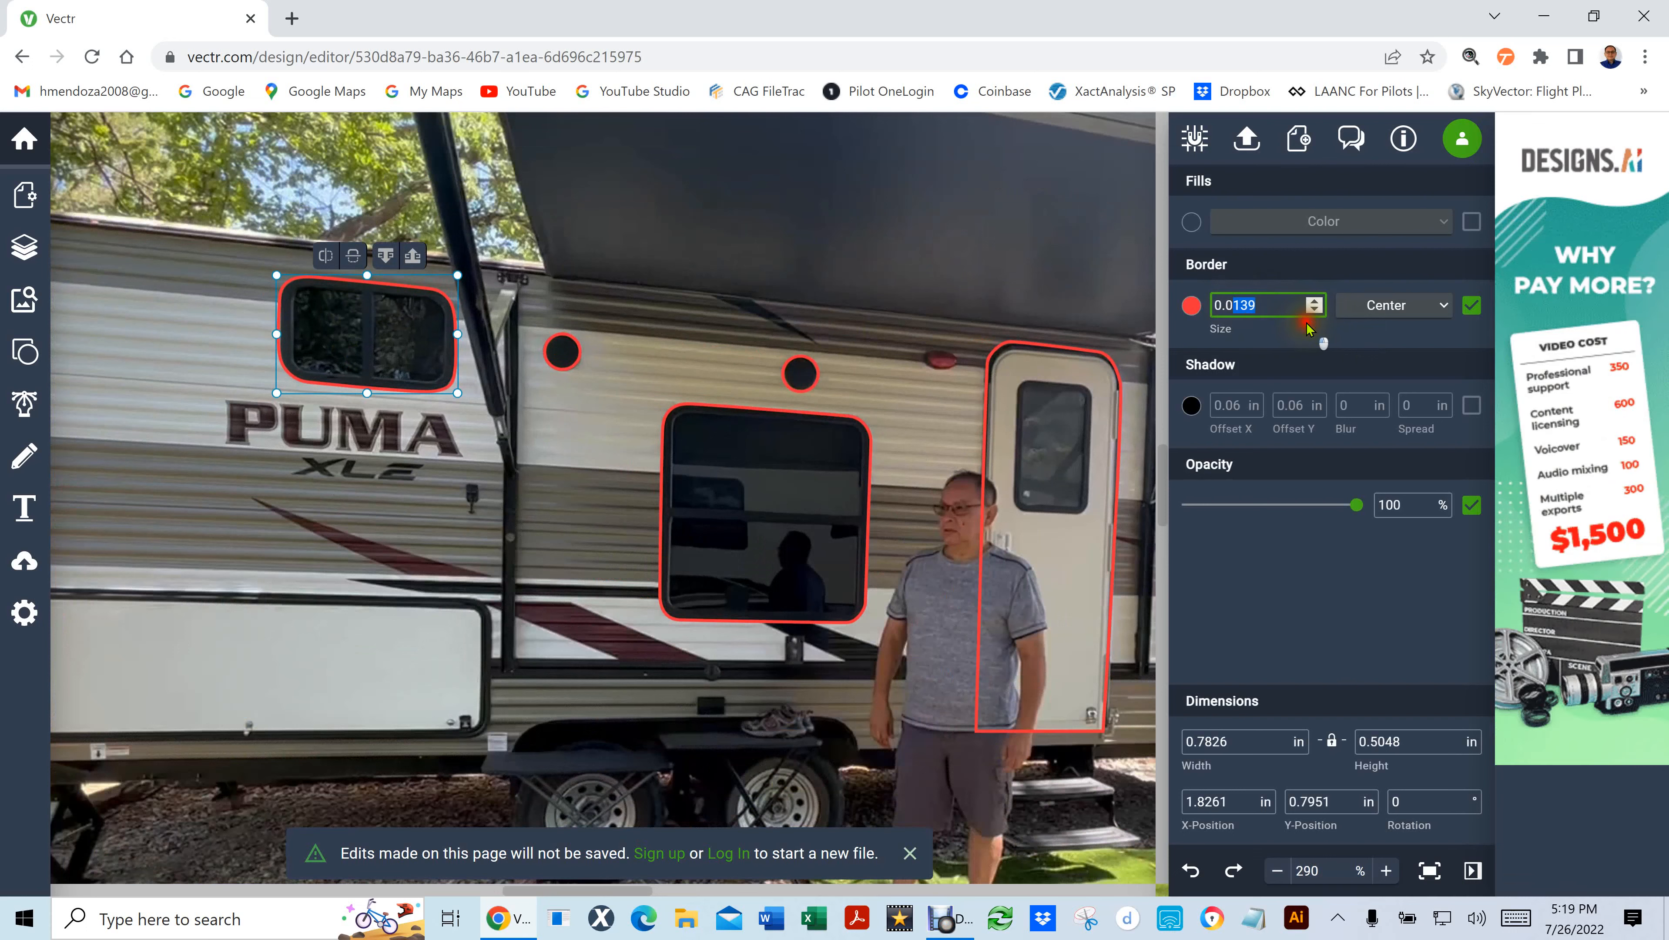
type("4")
key("Return")
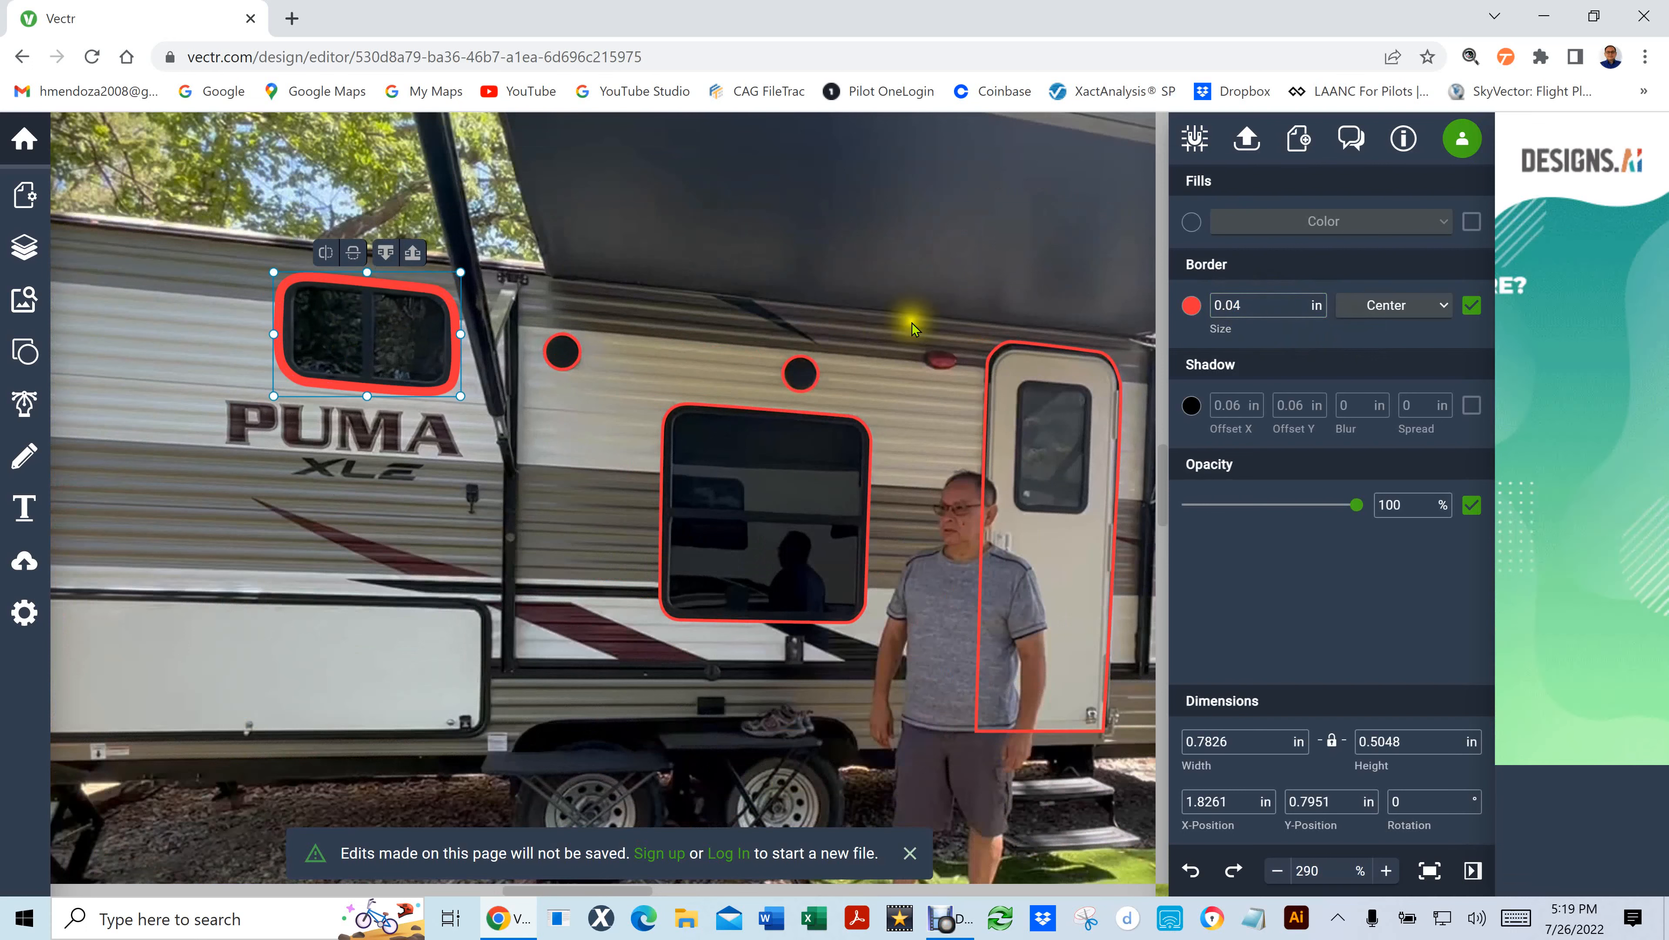
Set the border size of the speaker circle nearer the door to 0.04 in
left_click(561, 368)
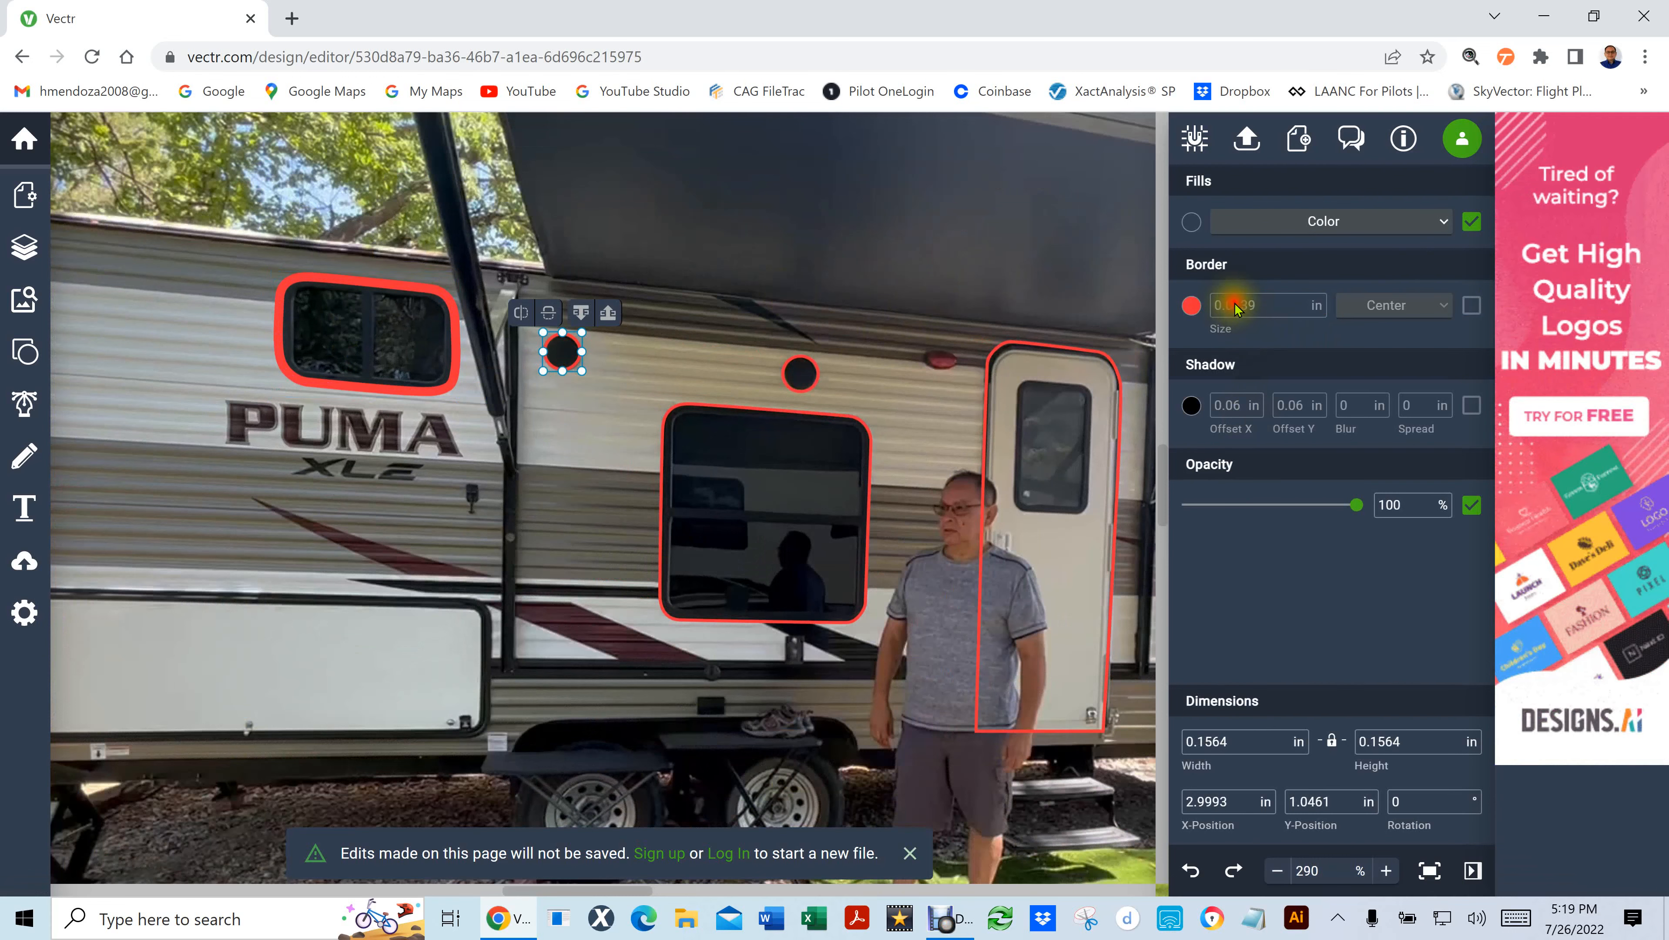
left_click_drag(1237, 305, 1270, 306)
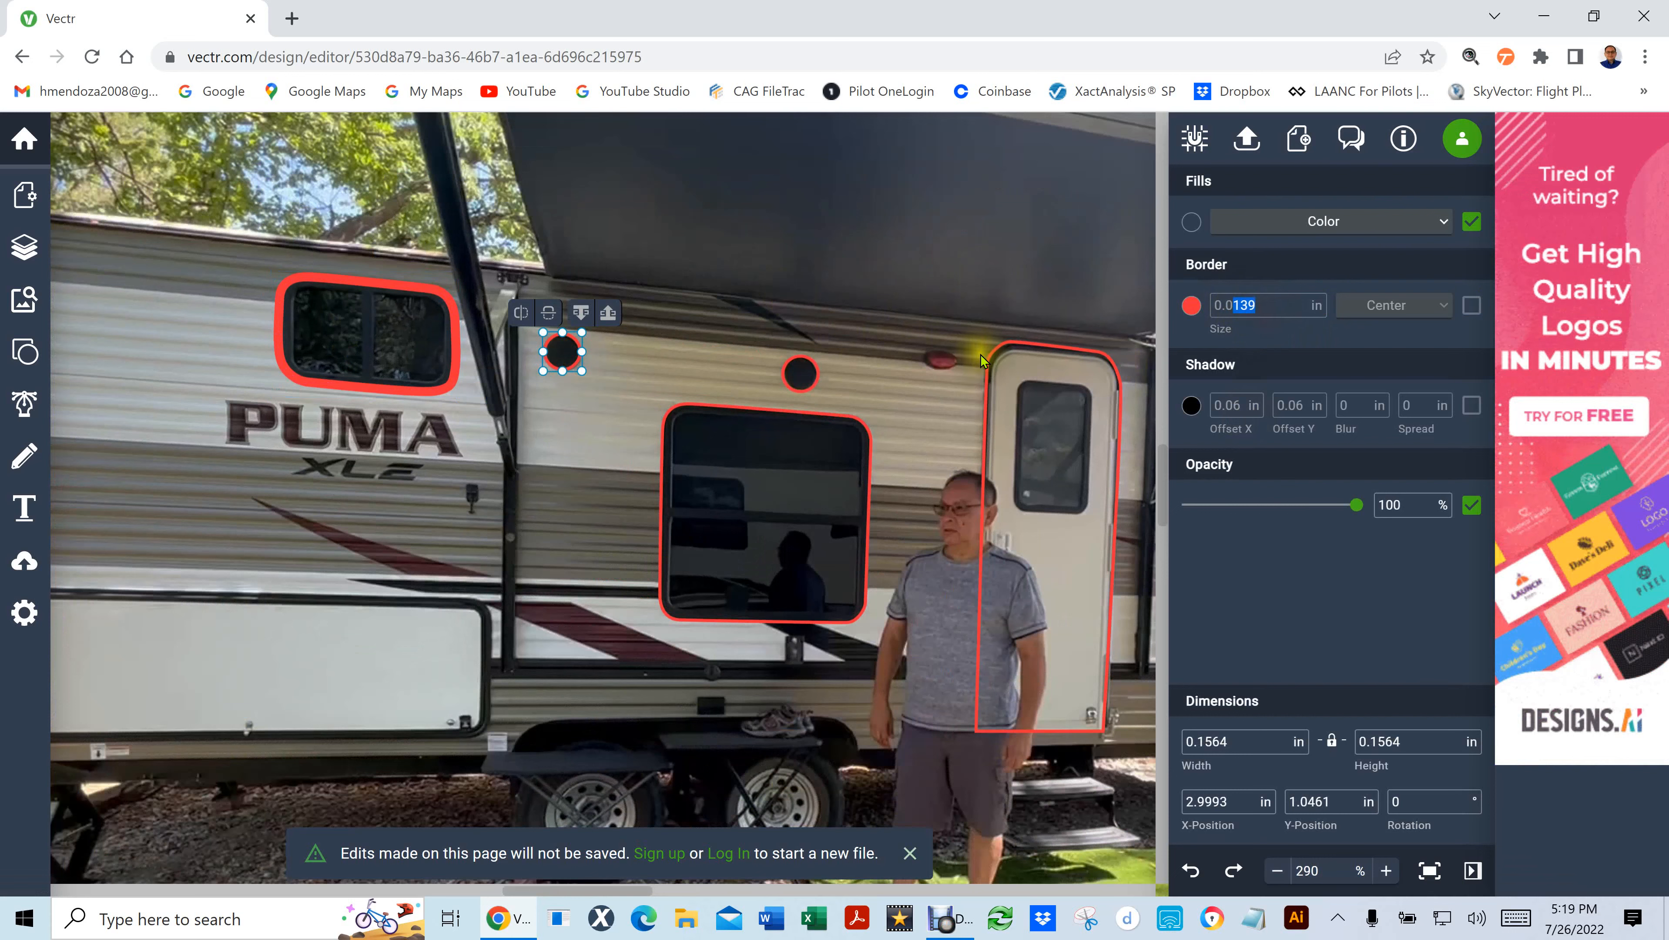
left_click(797, 373)
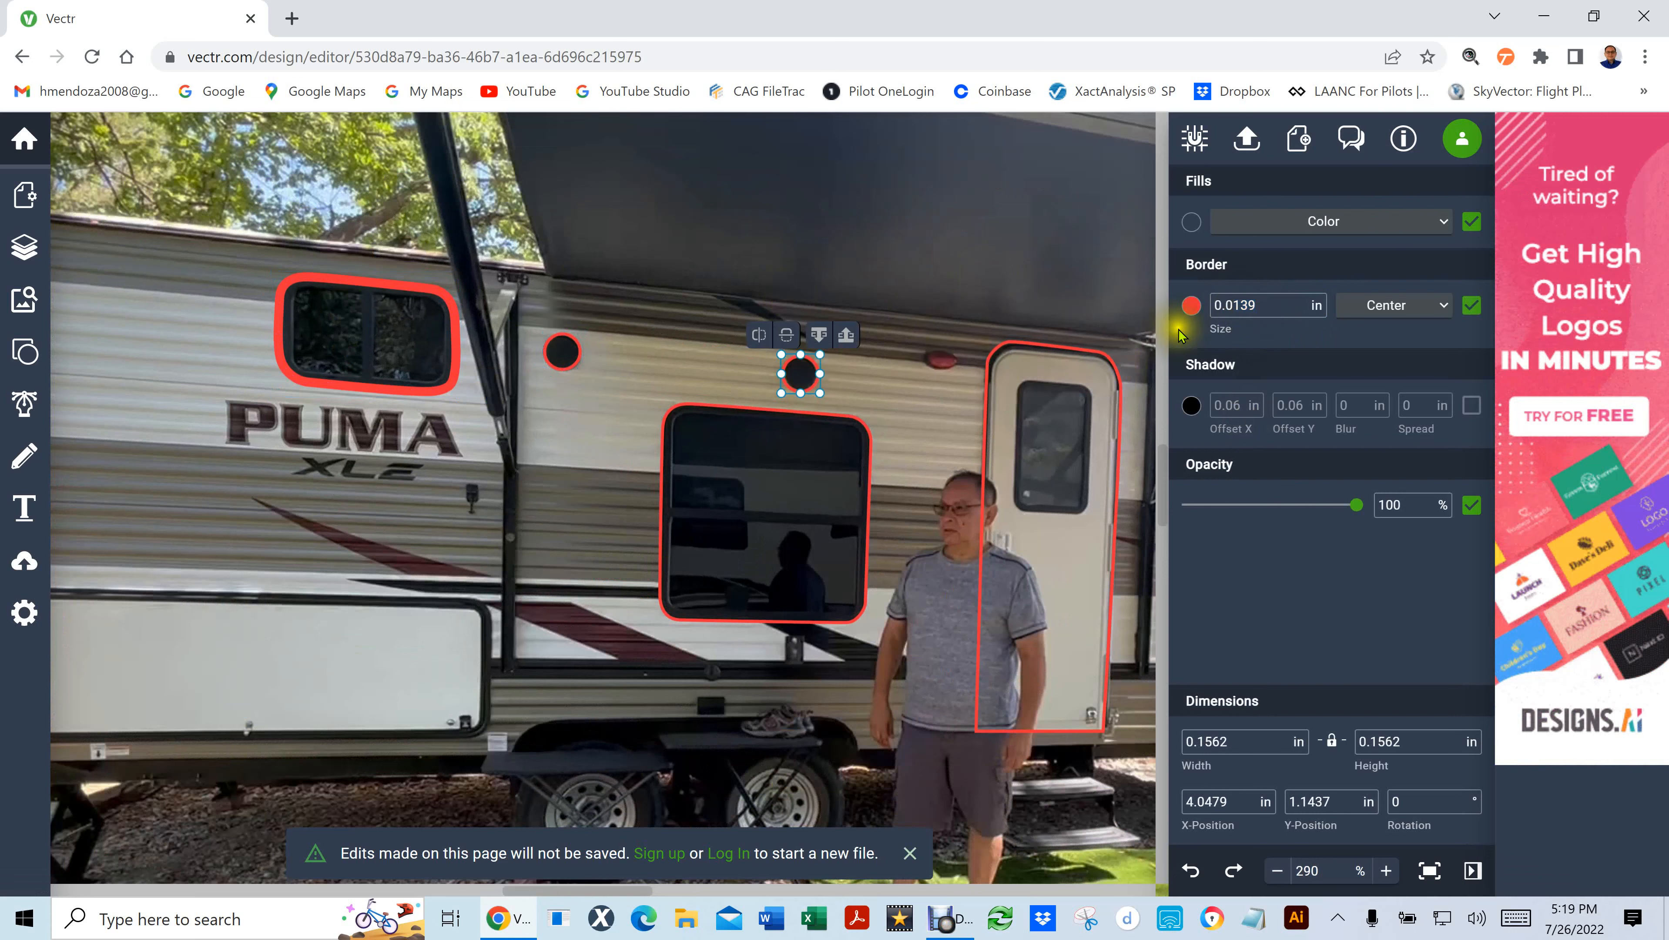
left_click_drag(1235, 302, 1353, 328)
type("4")
key("Return")
Try to edit the border size of the speaker circle farther from the door, then deselect it
left_click(563, 373)
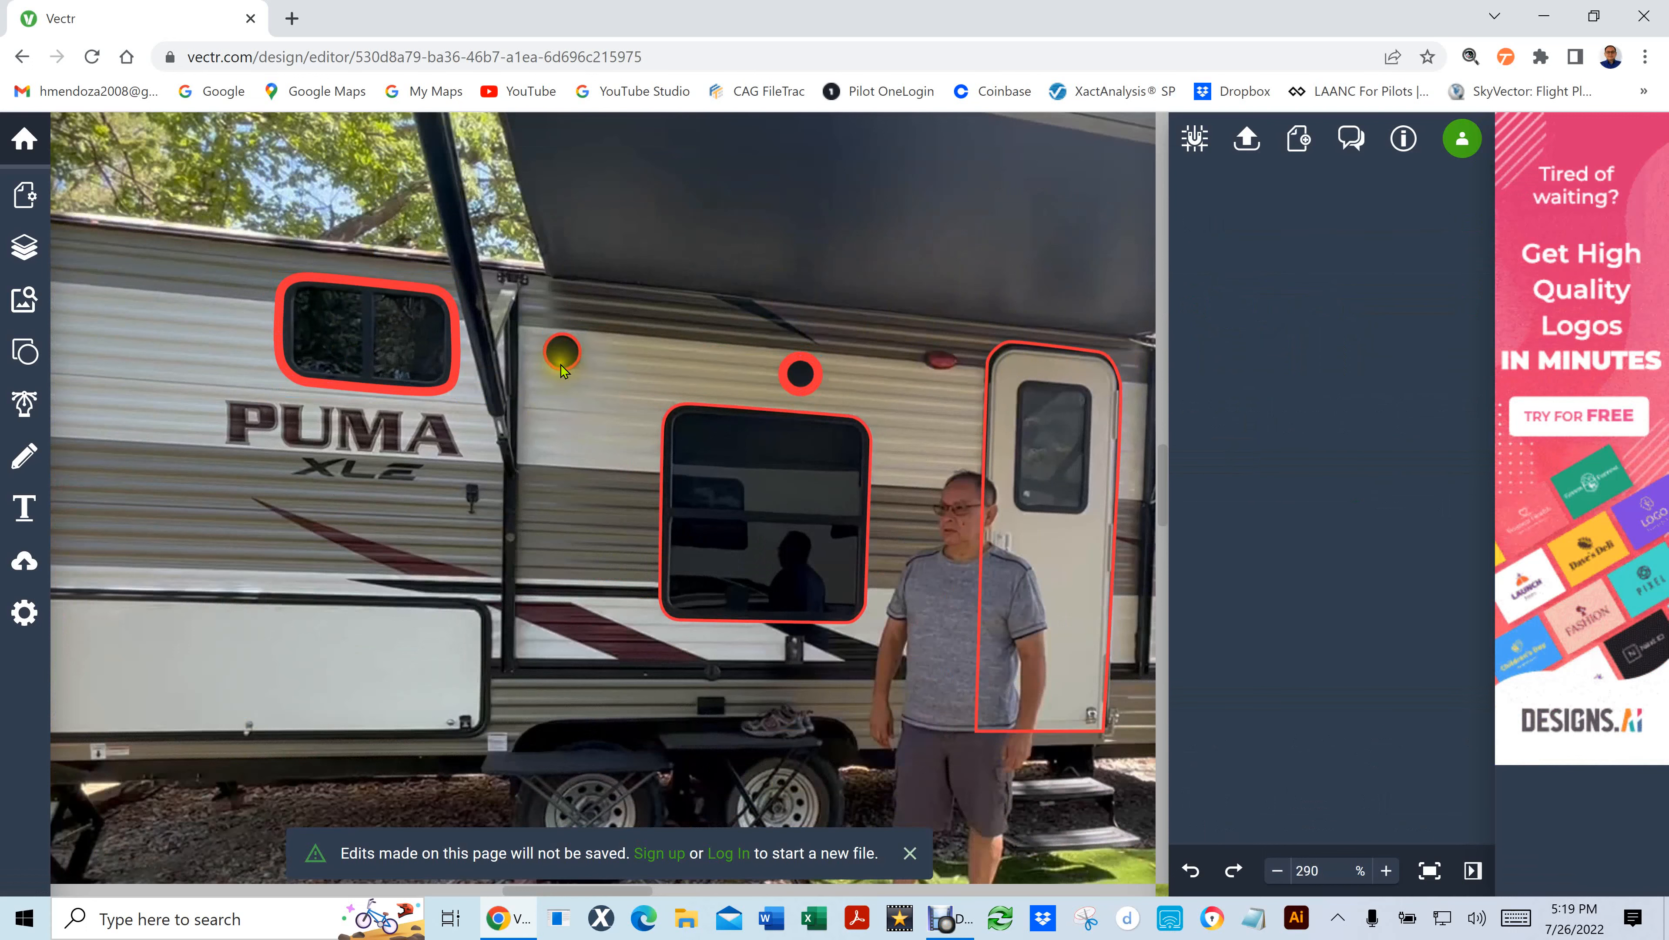
left_click(563, 373)
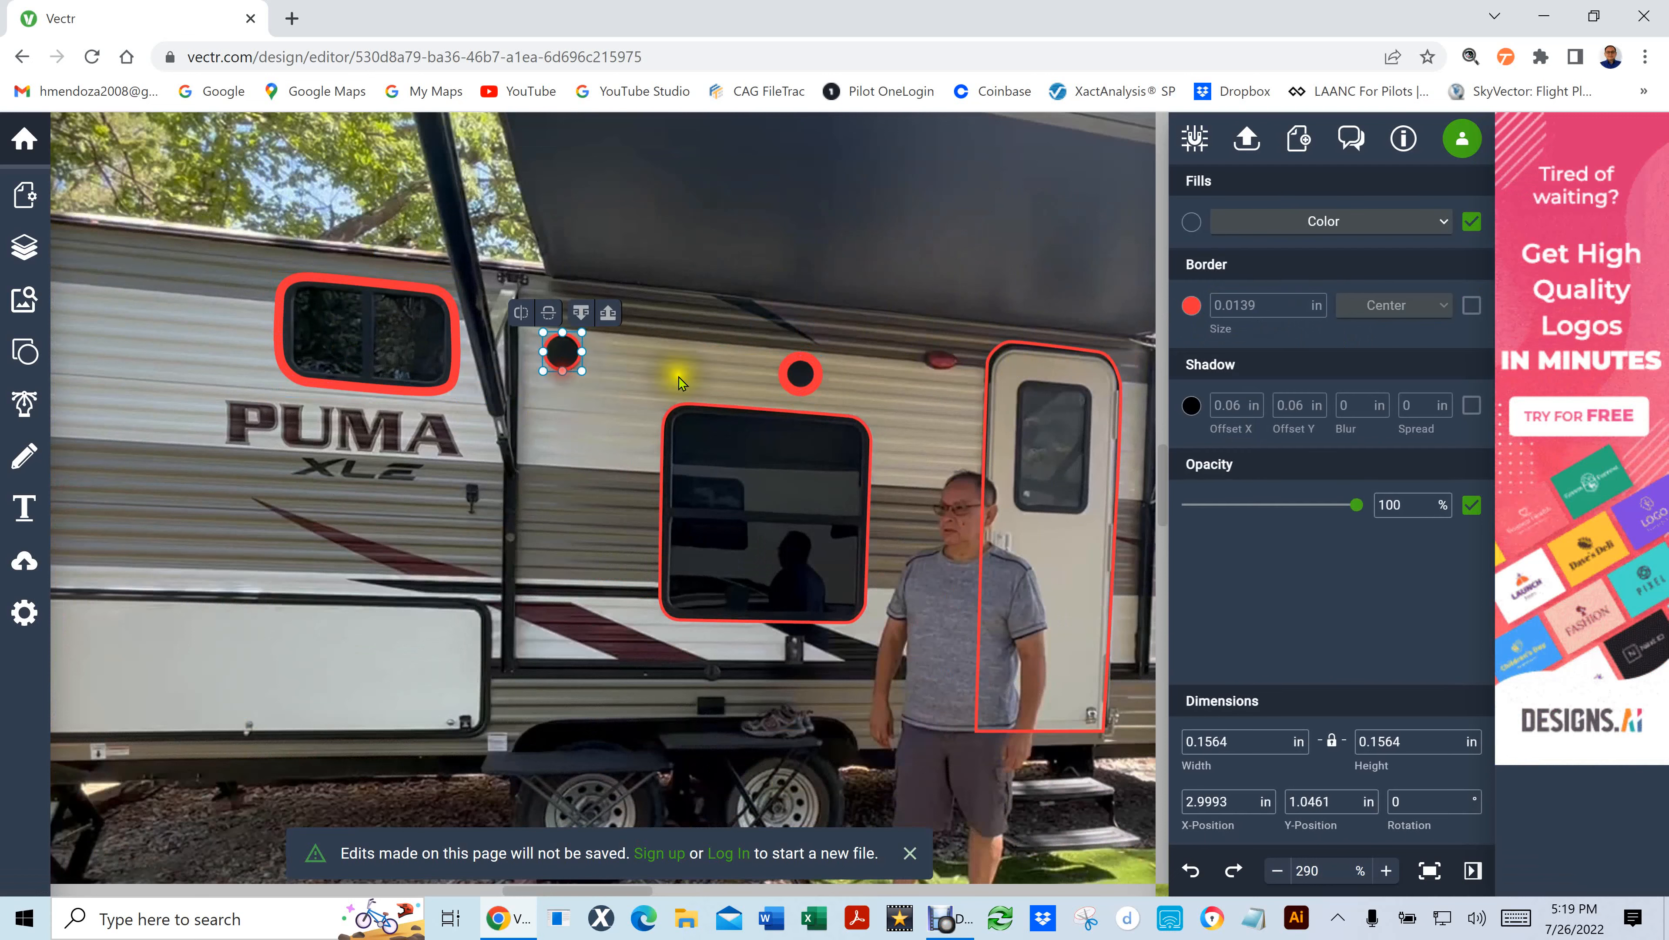
left_click(1231, 308)
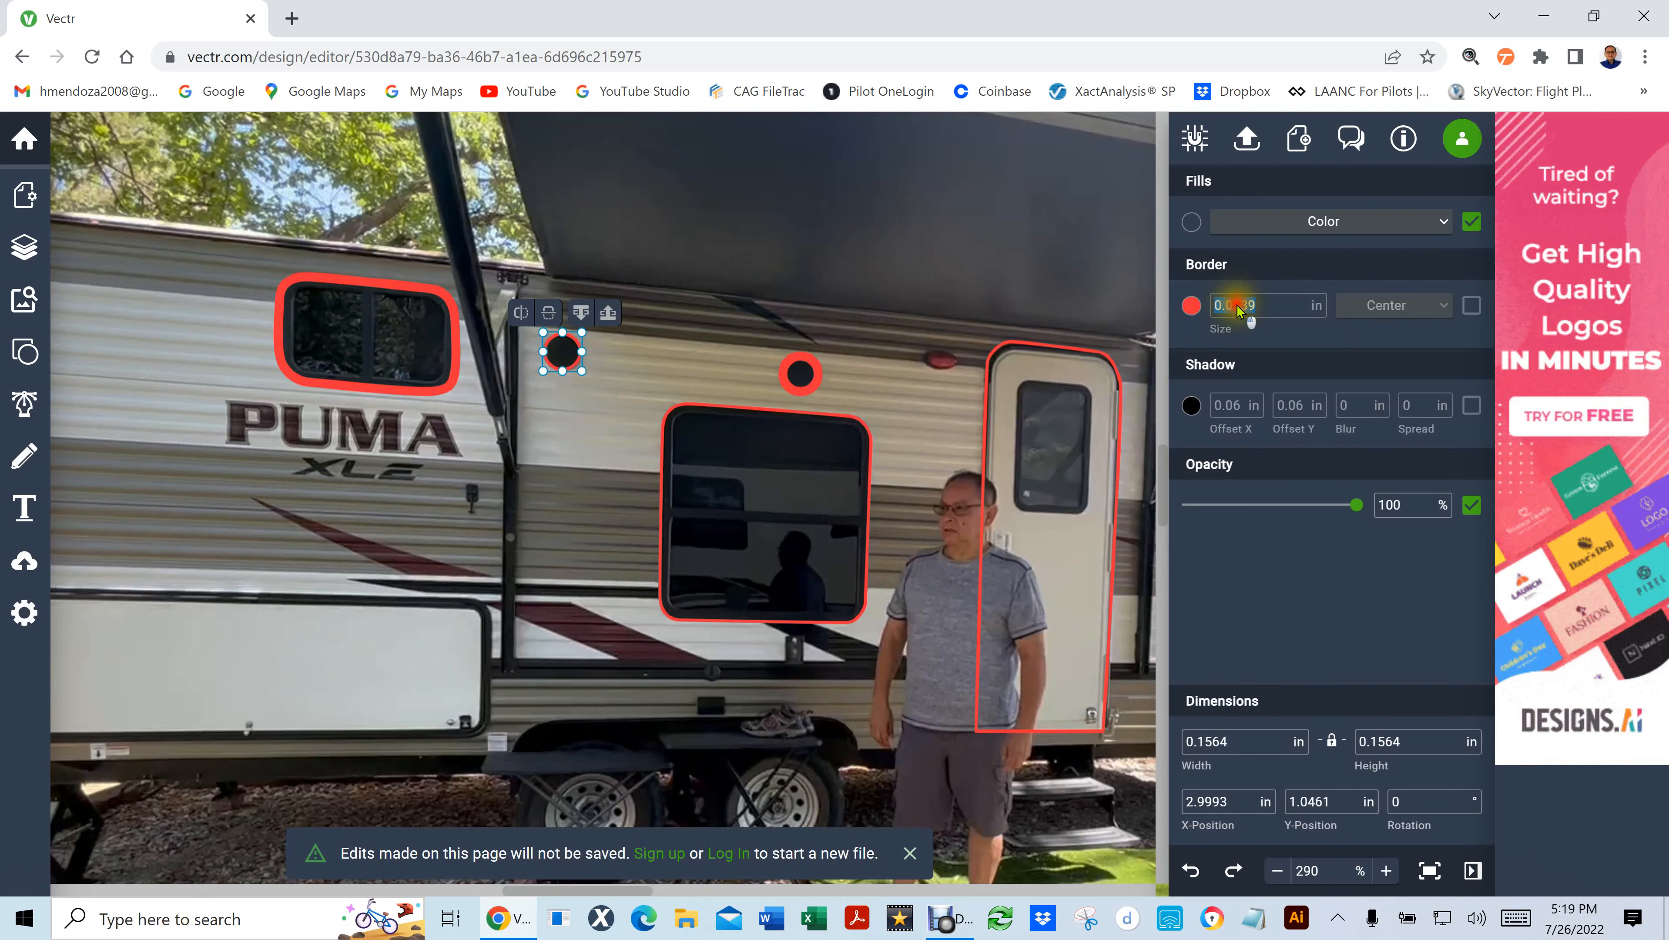
left_click_drag(1237, 308, 1261, 312)
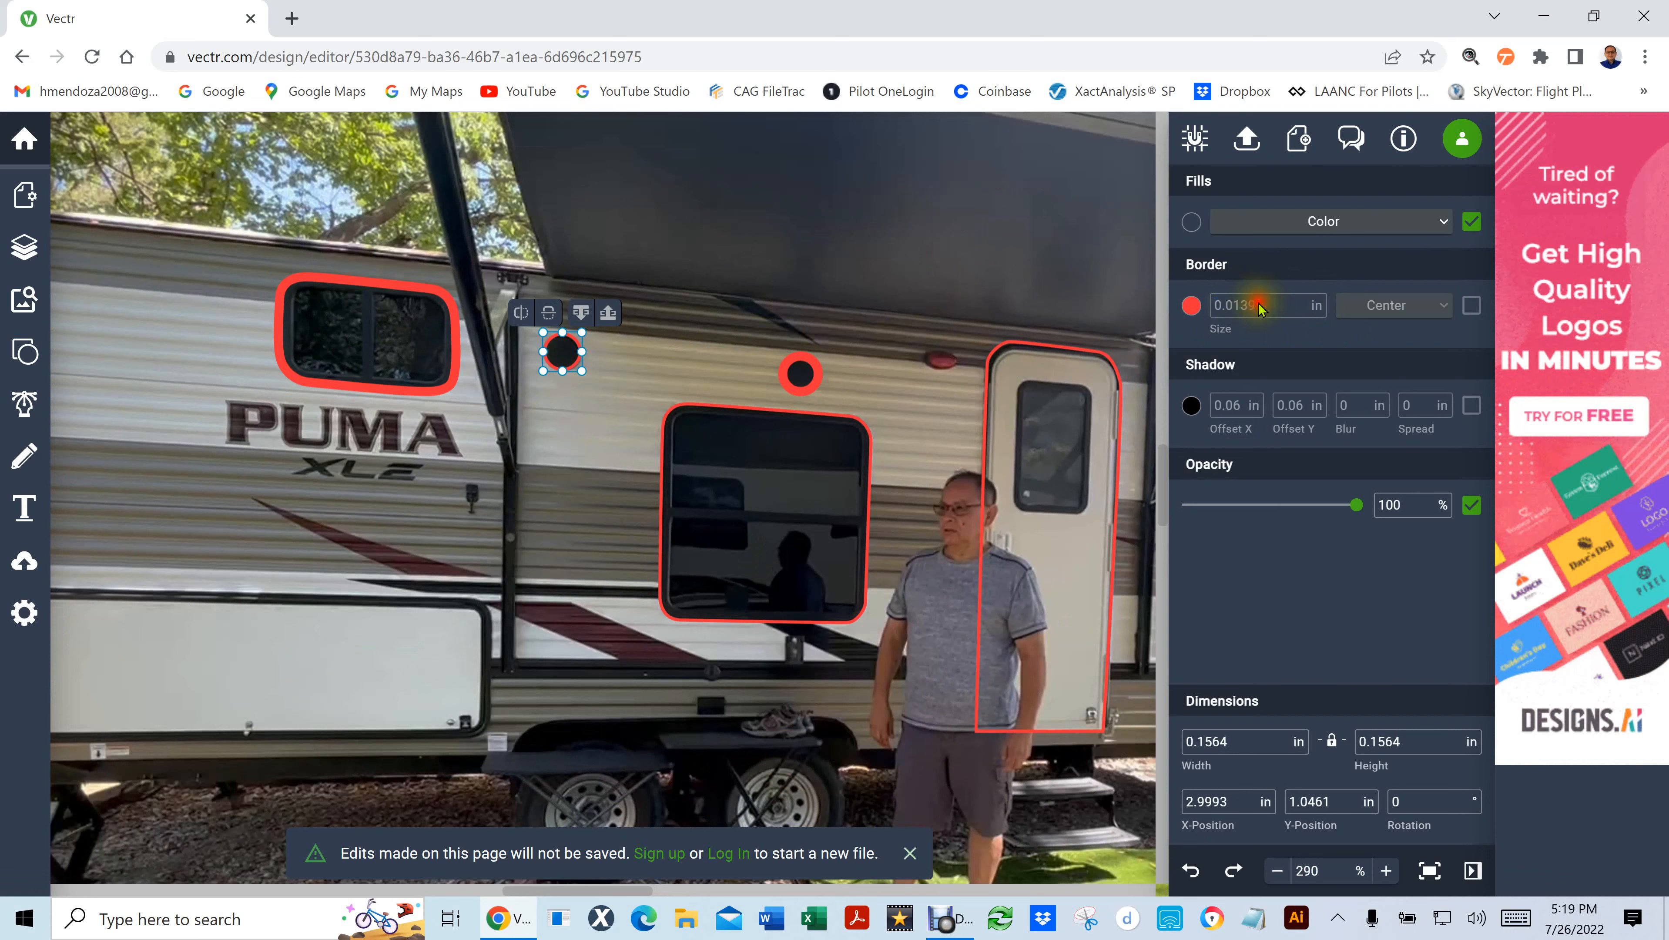
left_click_drag(1232, 306, 1292, 327)
left_click(1036, 576)
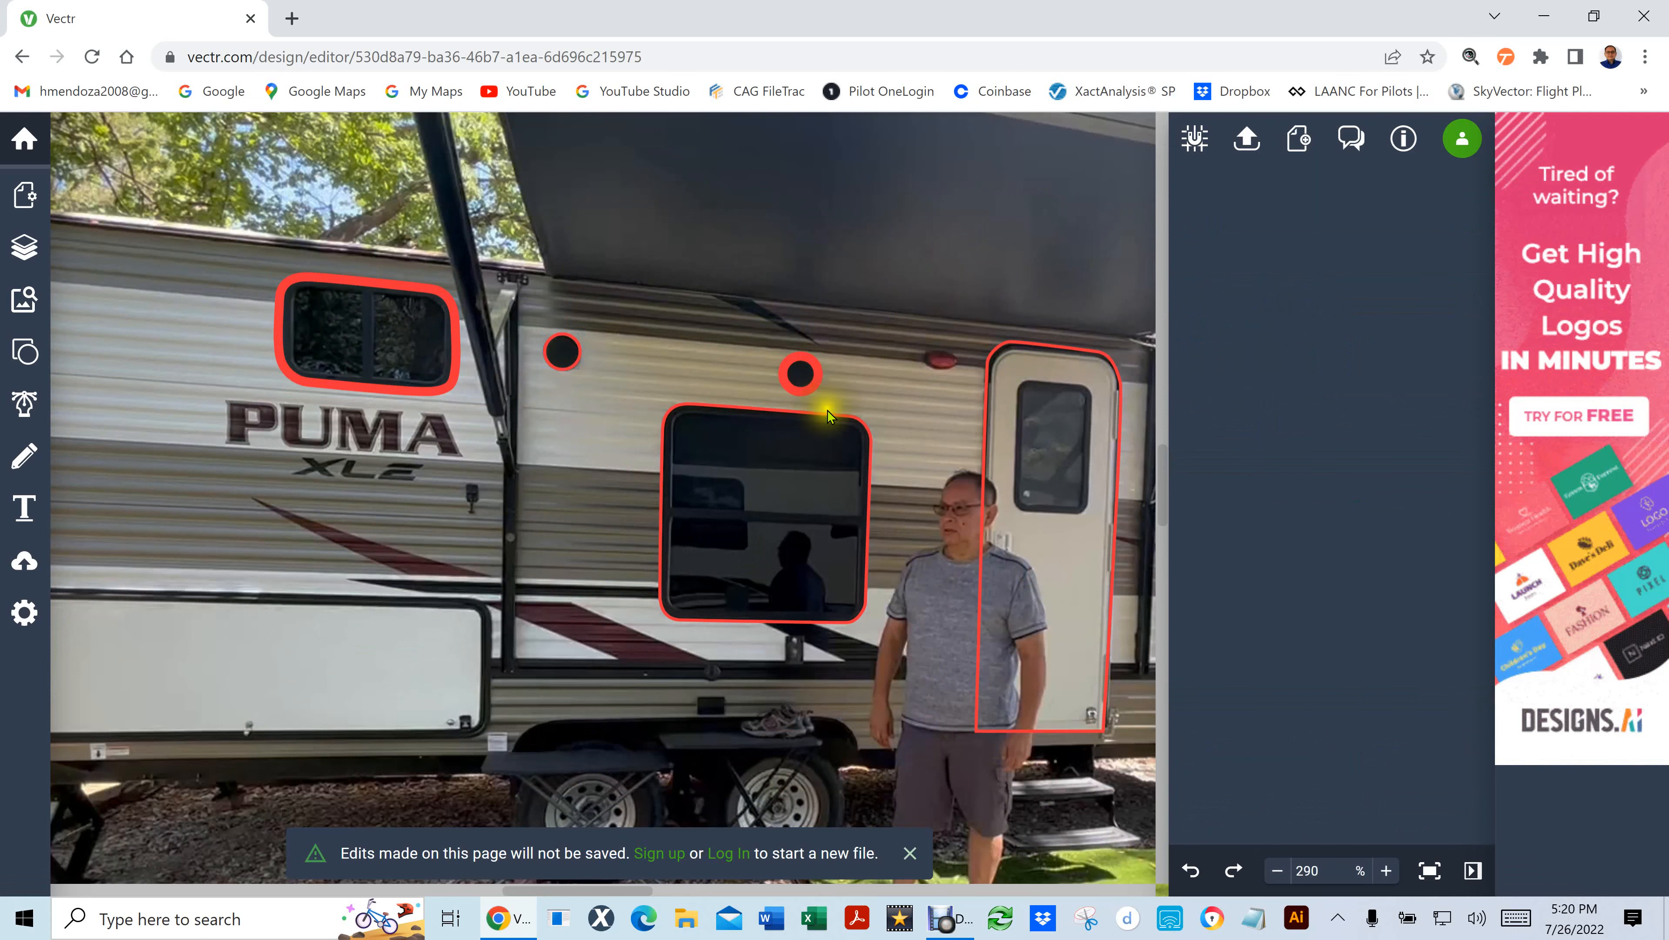
Set the border size of the large middle window's outline to 0.04 in
left_click(868, 458)
left_click_drag(1230, 306, 1255, 316)
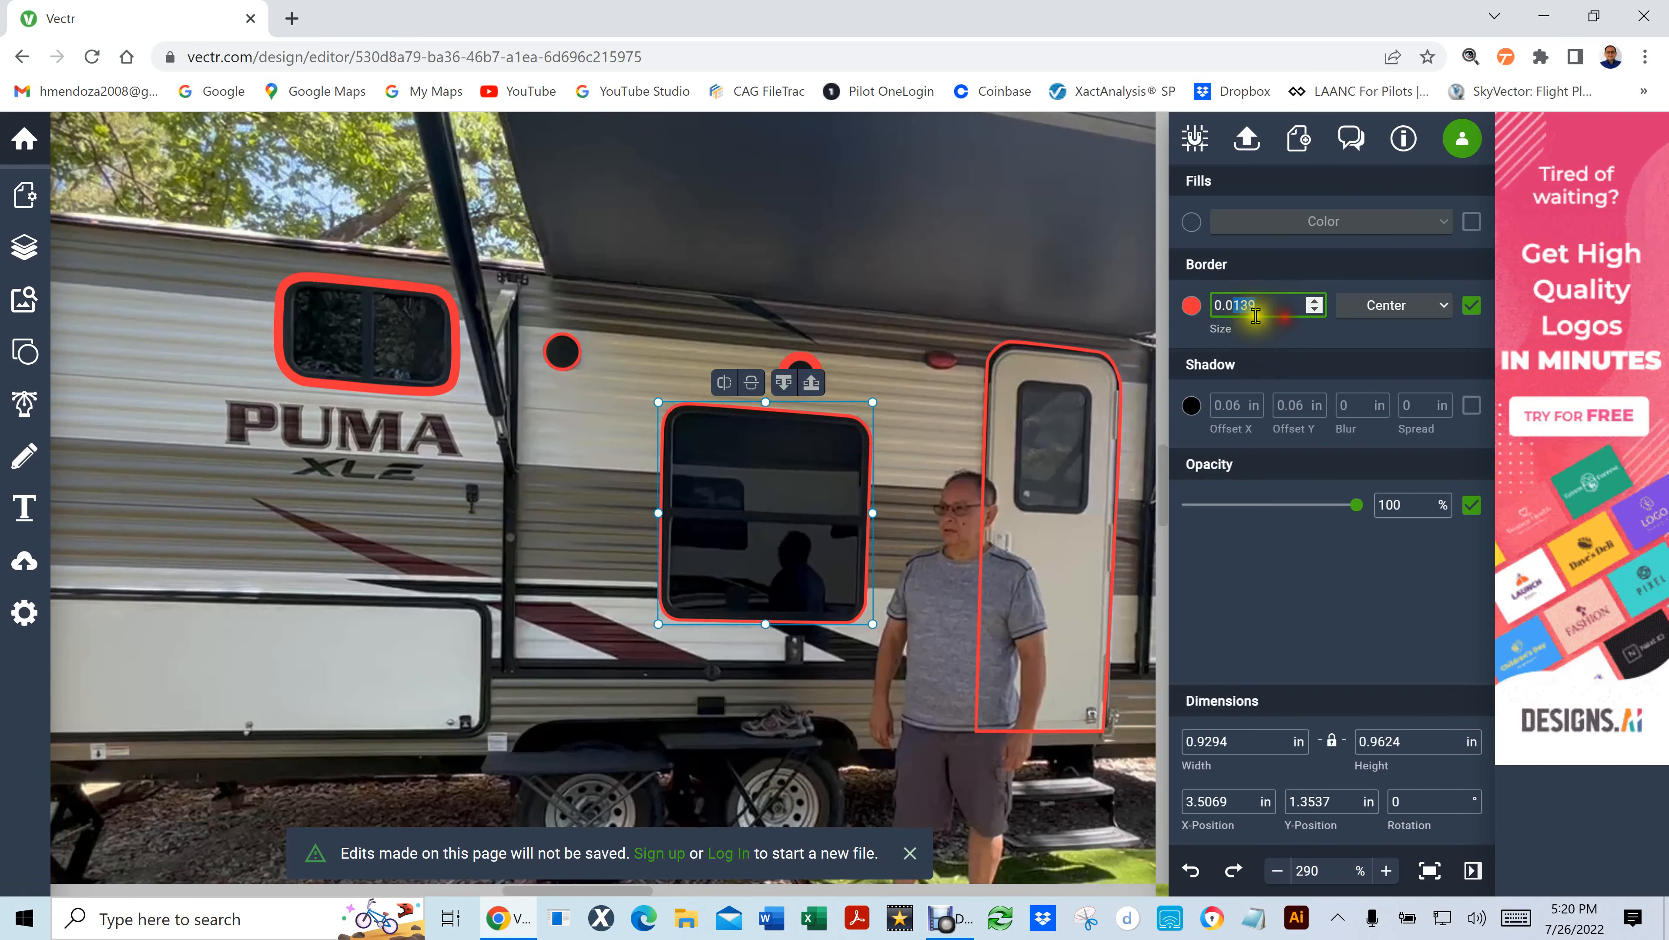
type("4")
key("Return")
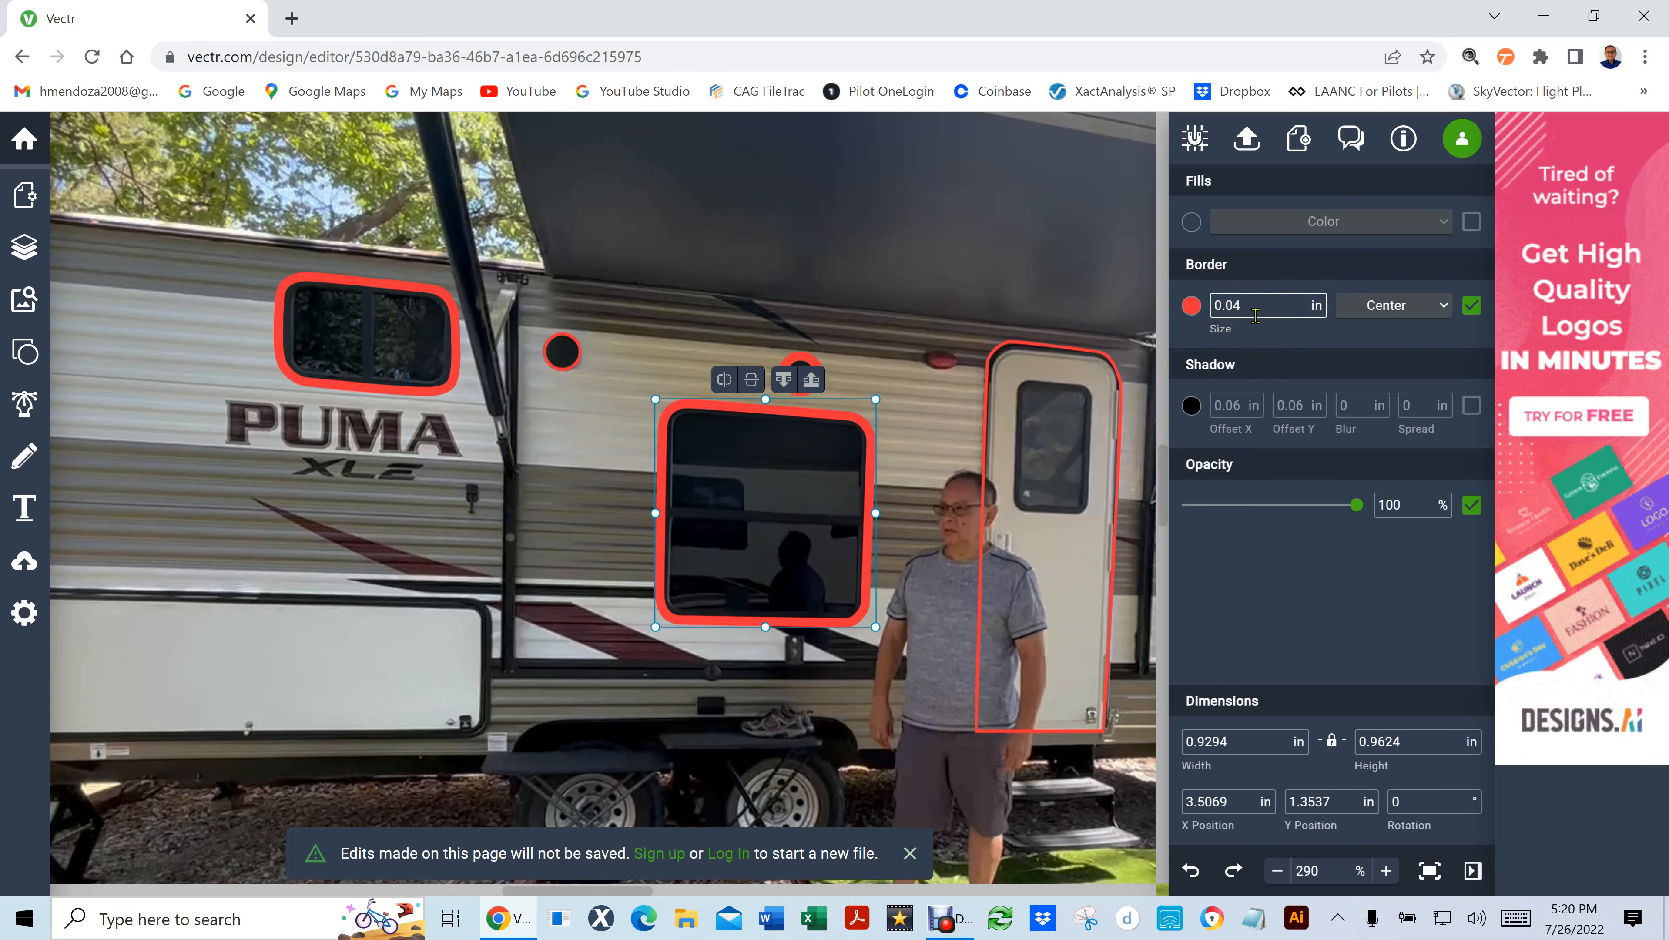
Enable the border on the speaker circle farther from the door and set its size to 0.04 in
left_click(565, 368)
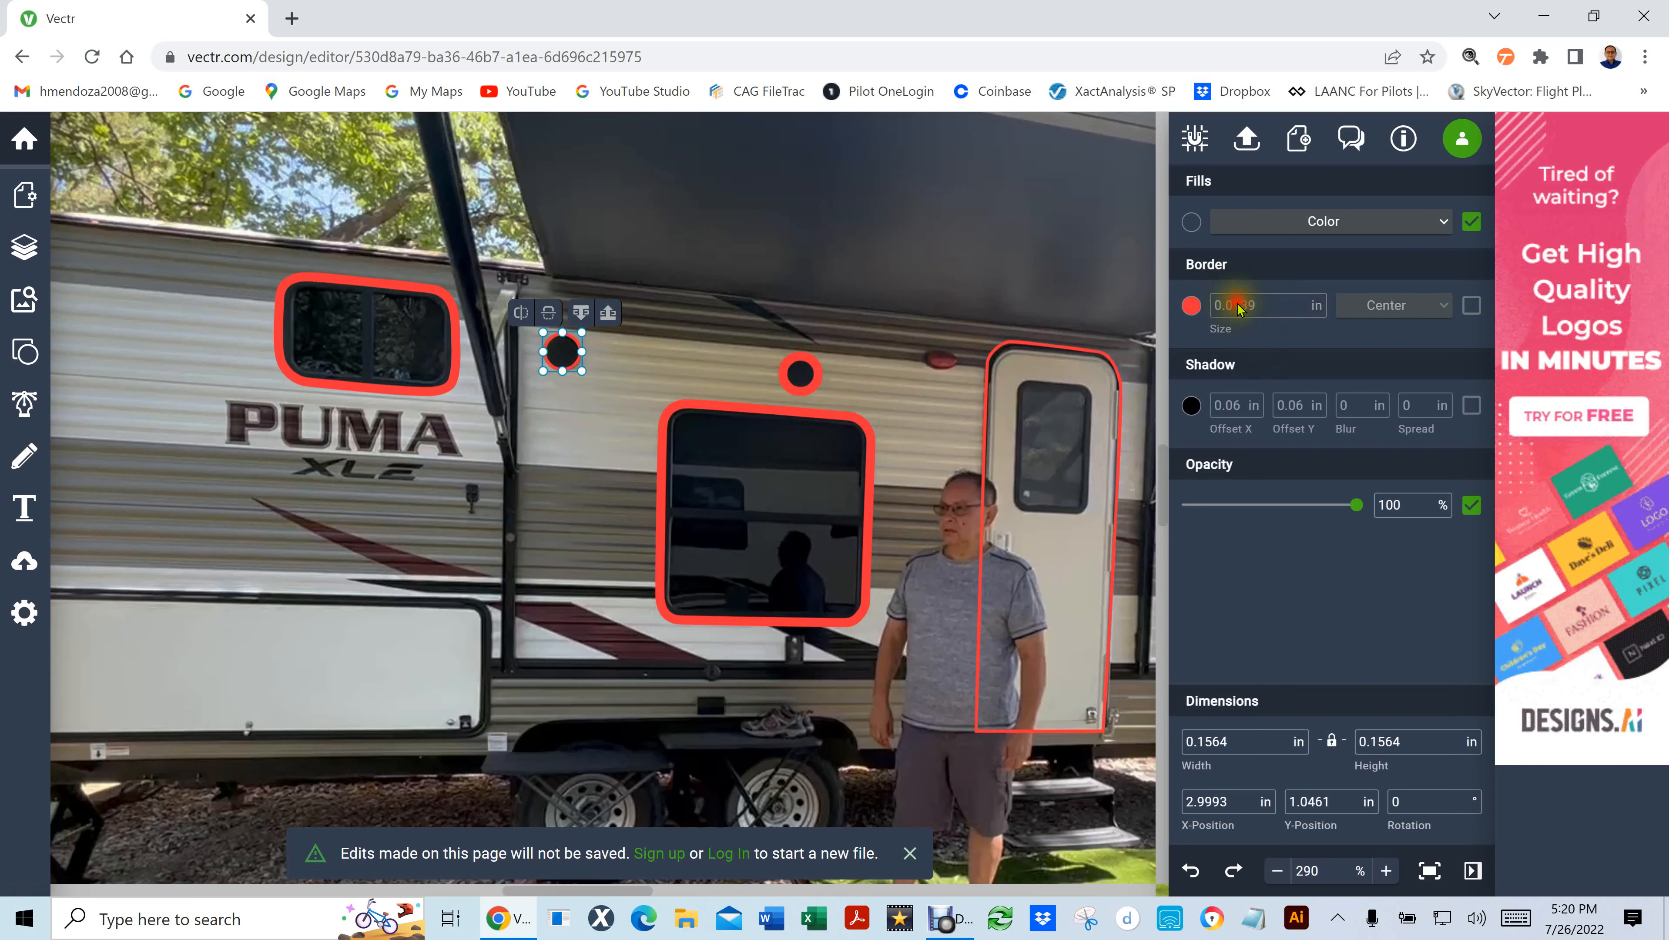
left_click(903, 425)
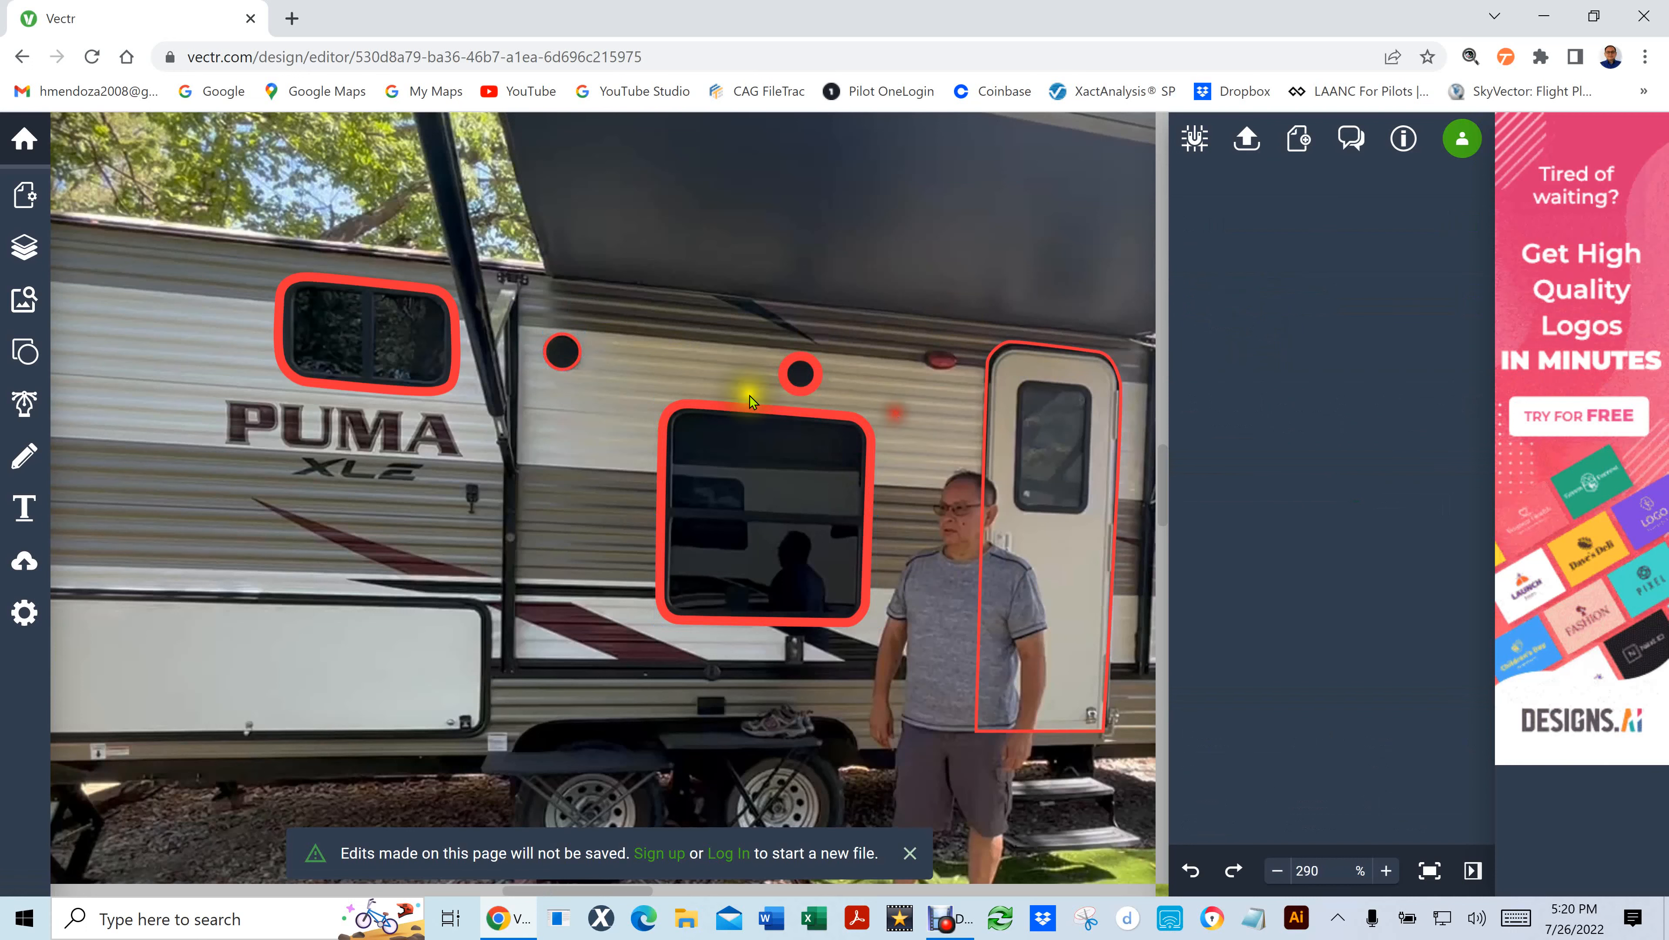
left_click(564, 362)
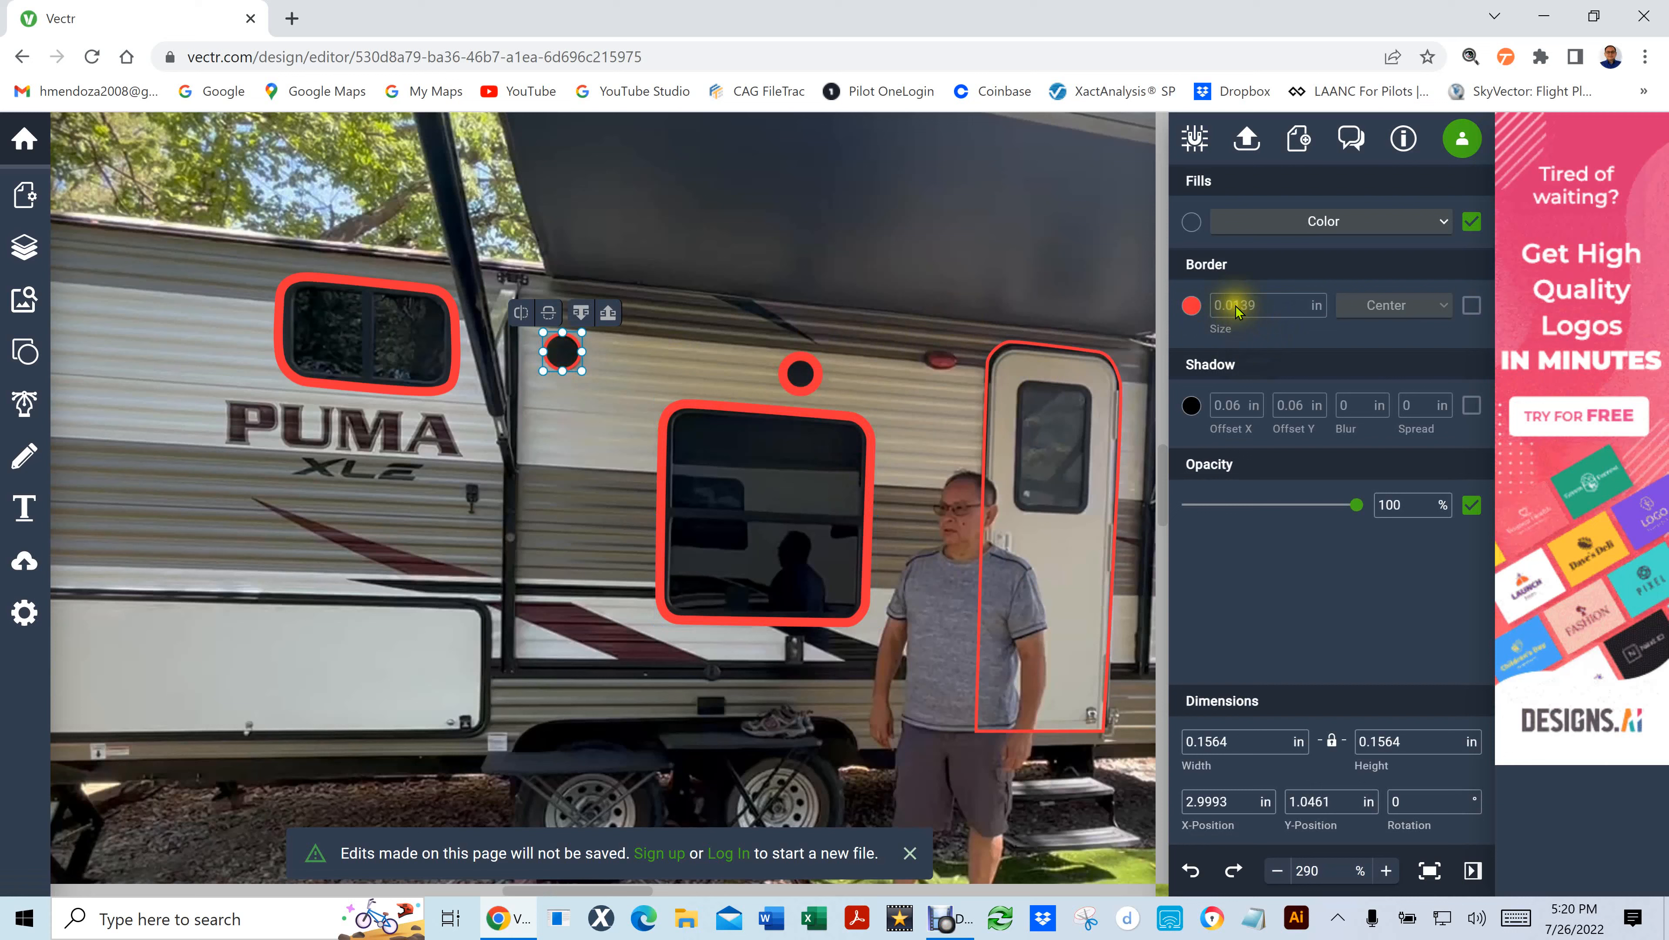
left_click(1472, 305)
double_click(1233, 303)
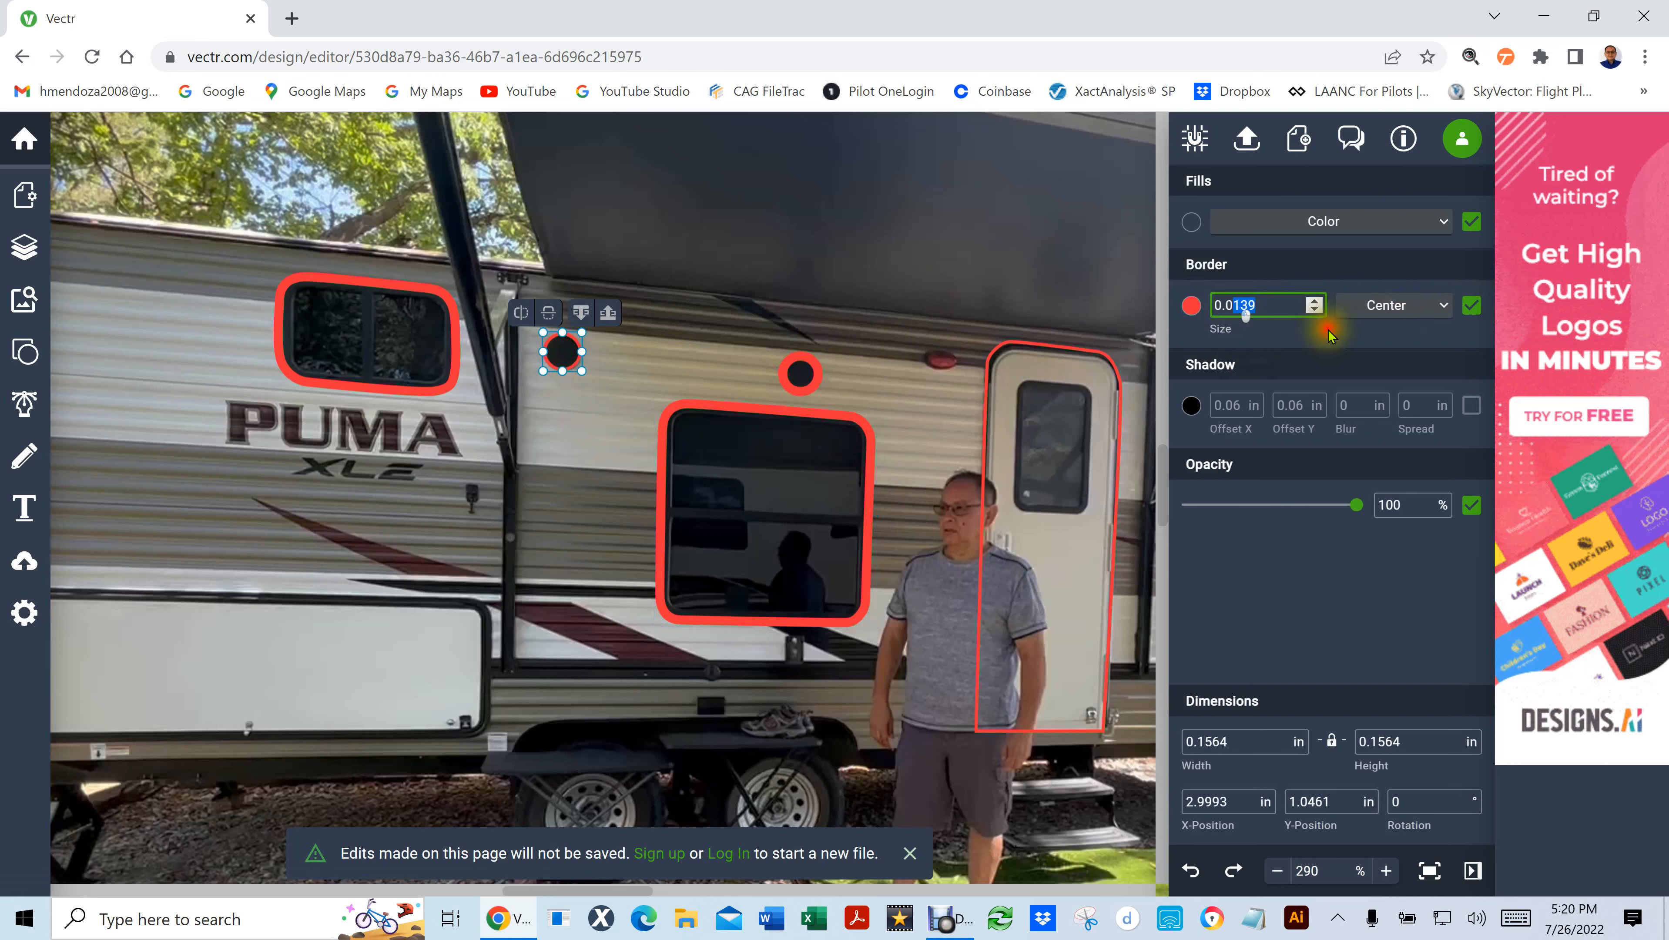
type("0.04")
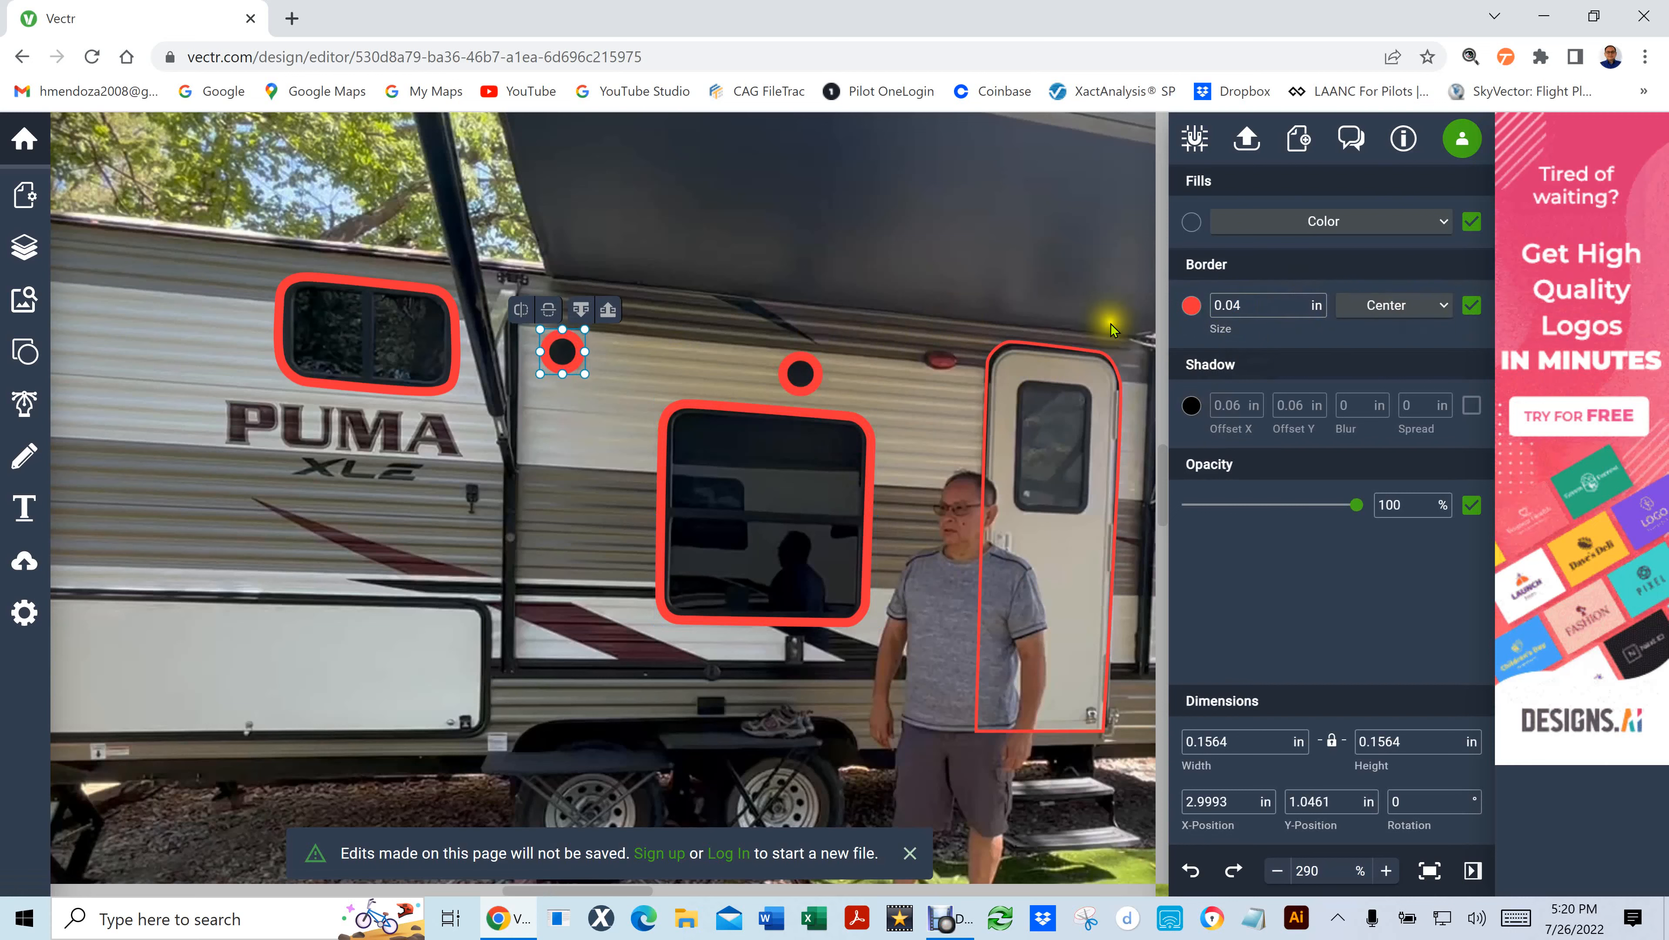
Set the border size of the door's red outline to 0.04 in
left_click(1053, 345)
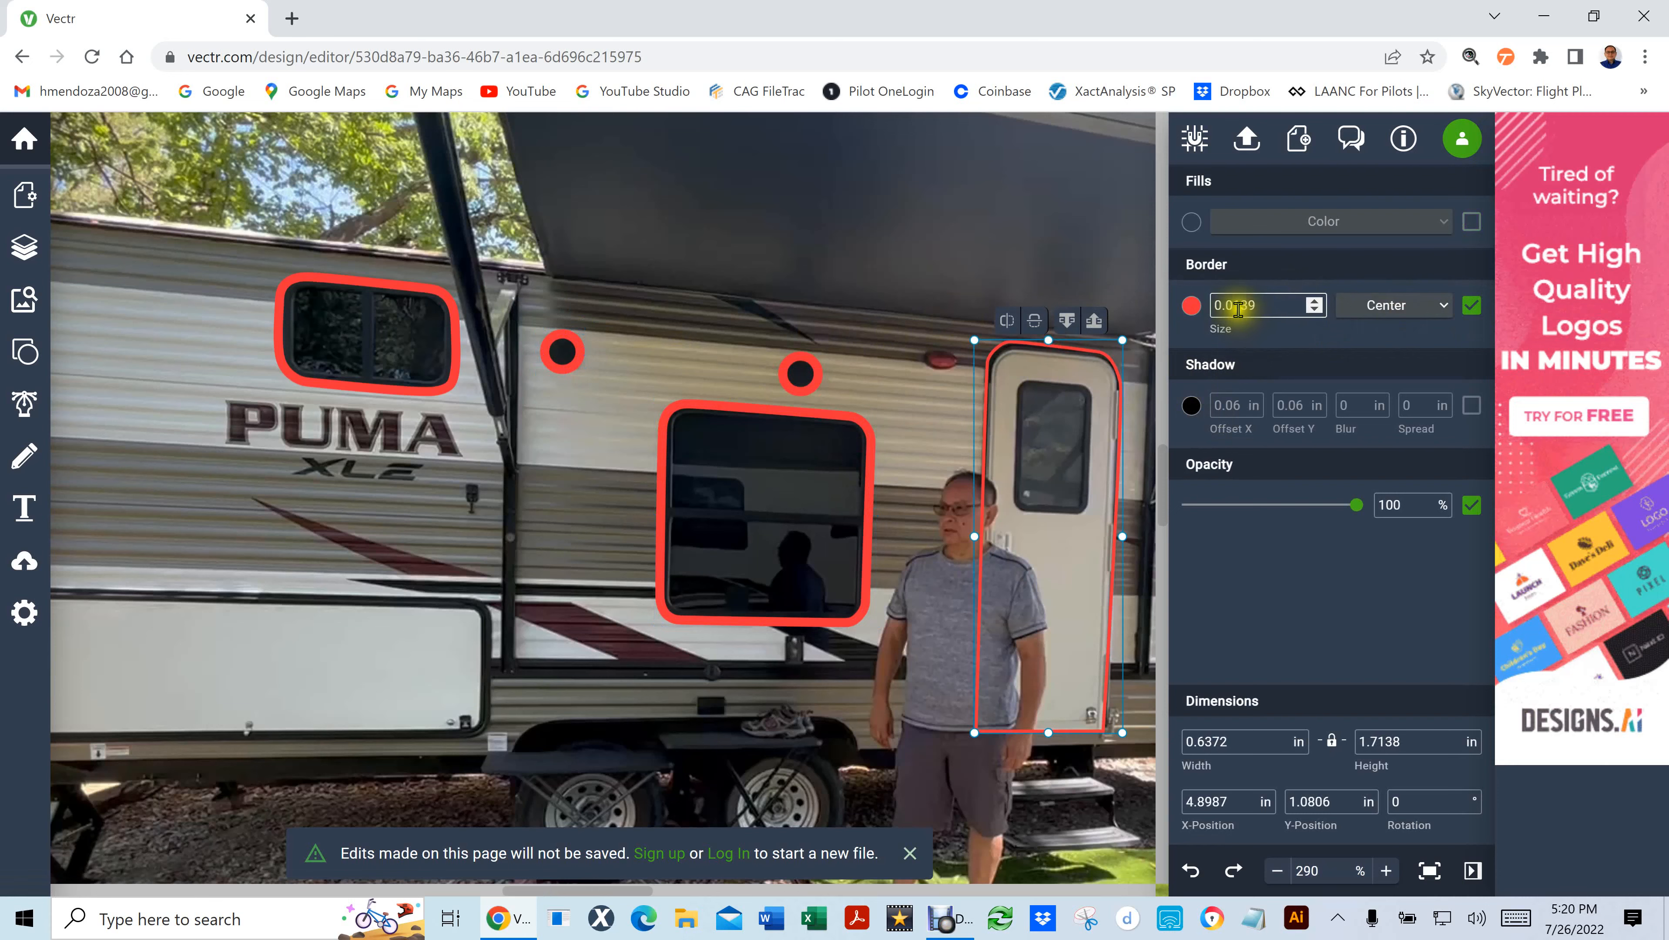
left_click_drag(1232, 304, 1286, 304)
type("4")
key("Return")
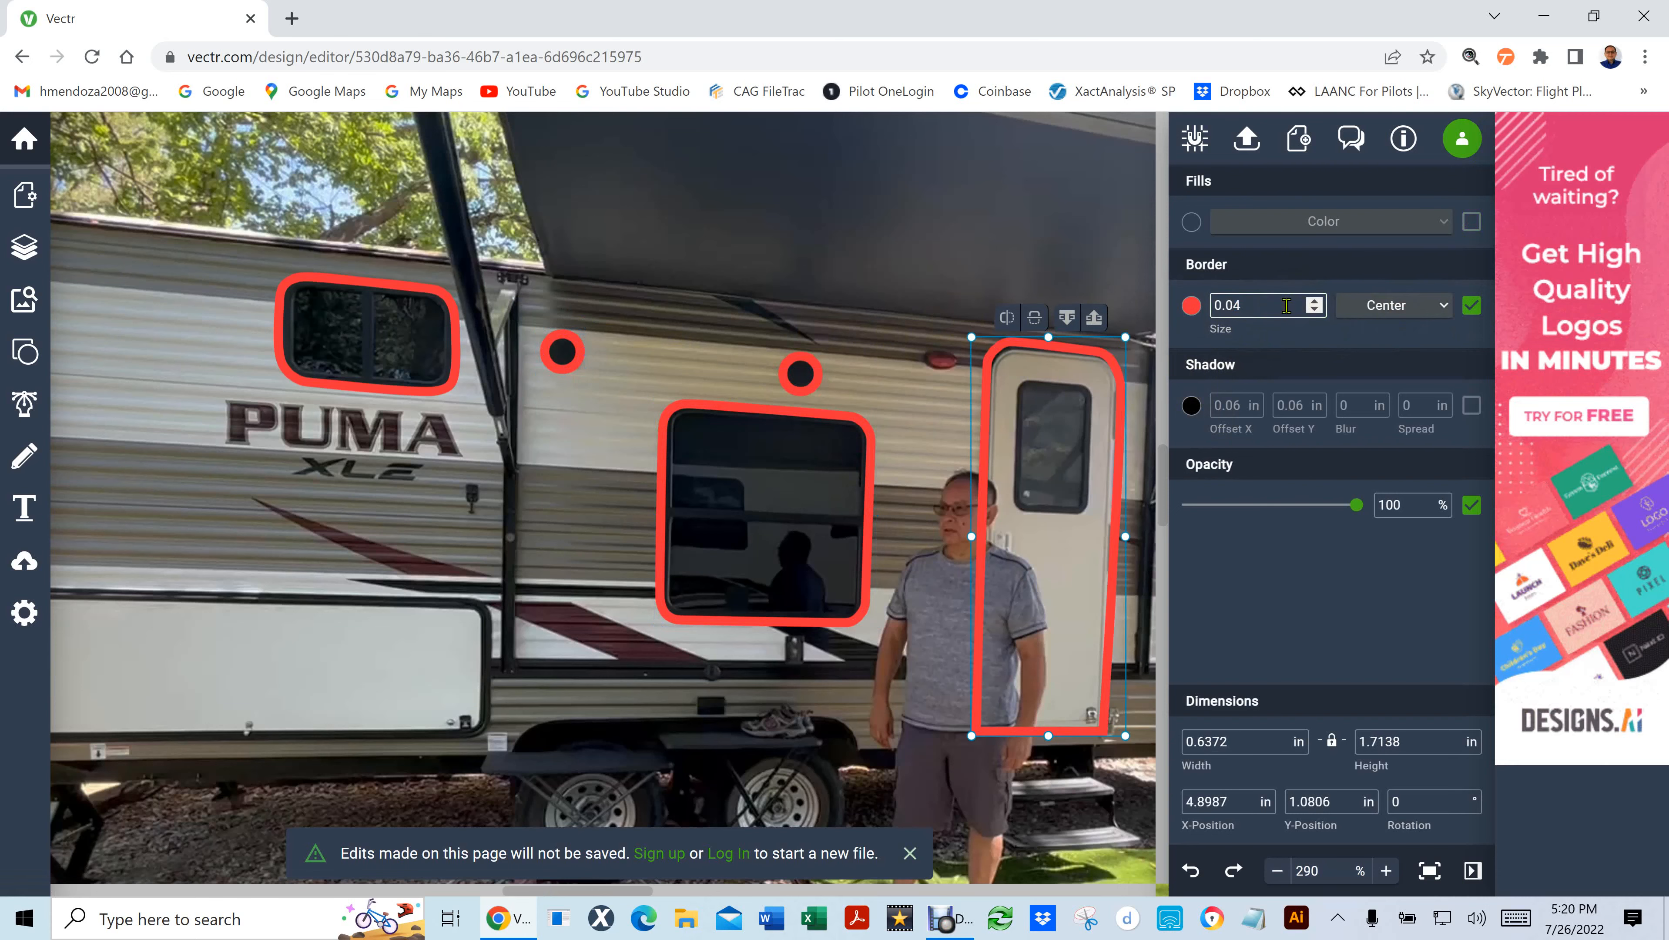
Set the border size of the outlines around the small window beyond the door and the lower hatch to 0.04 in together
scroll(1037, 539, "down", 5)
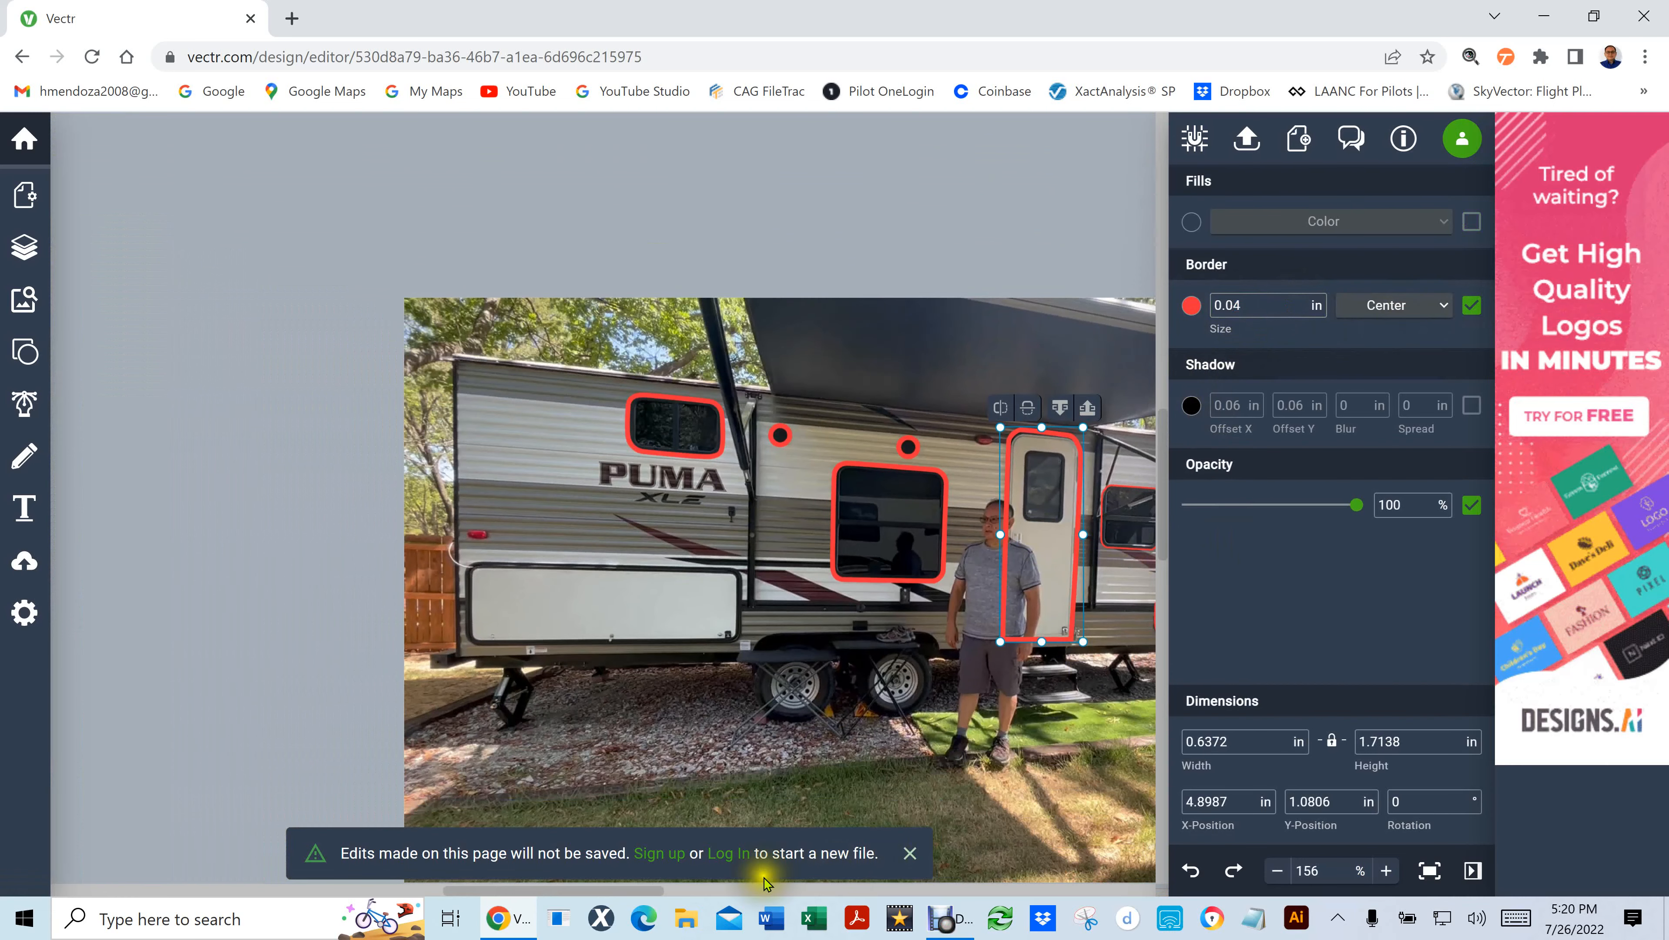
left_click_drag(602, 890, 672, 890)
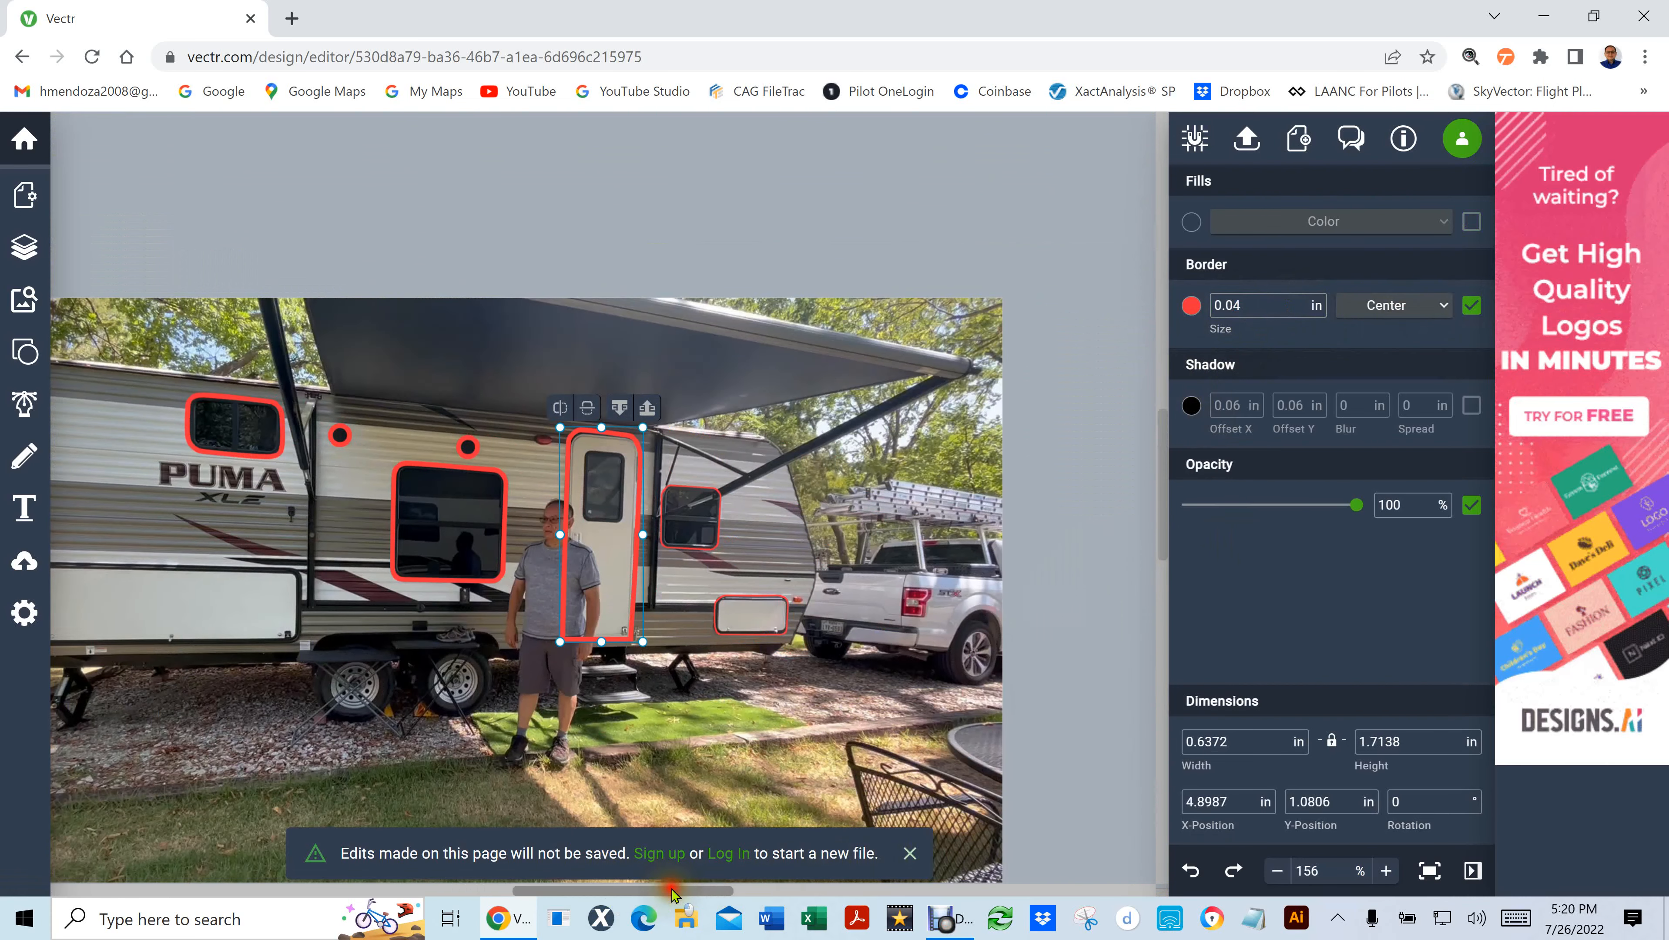
scroll(731, 561, "up", 6)
scroll(730, 568, "up", 1)
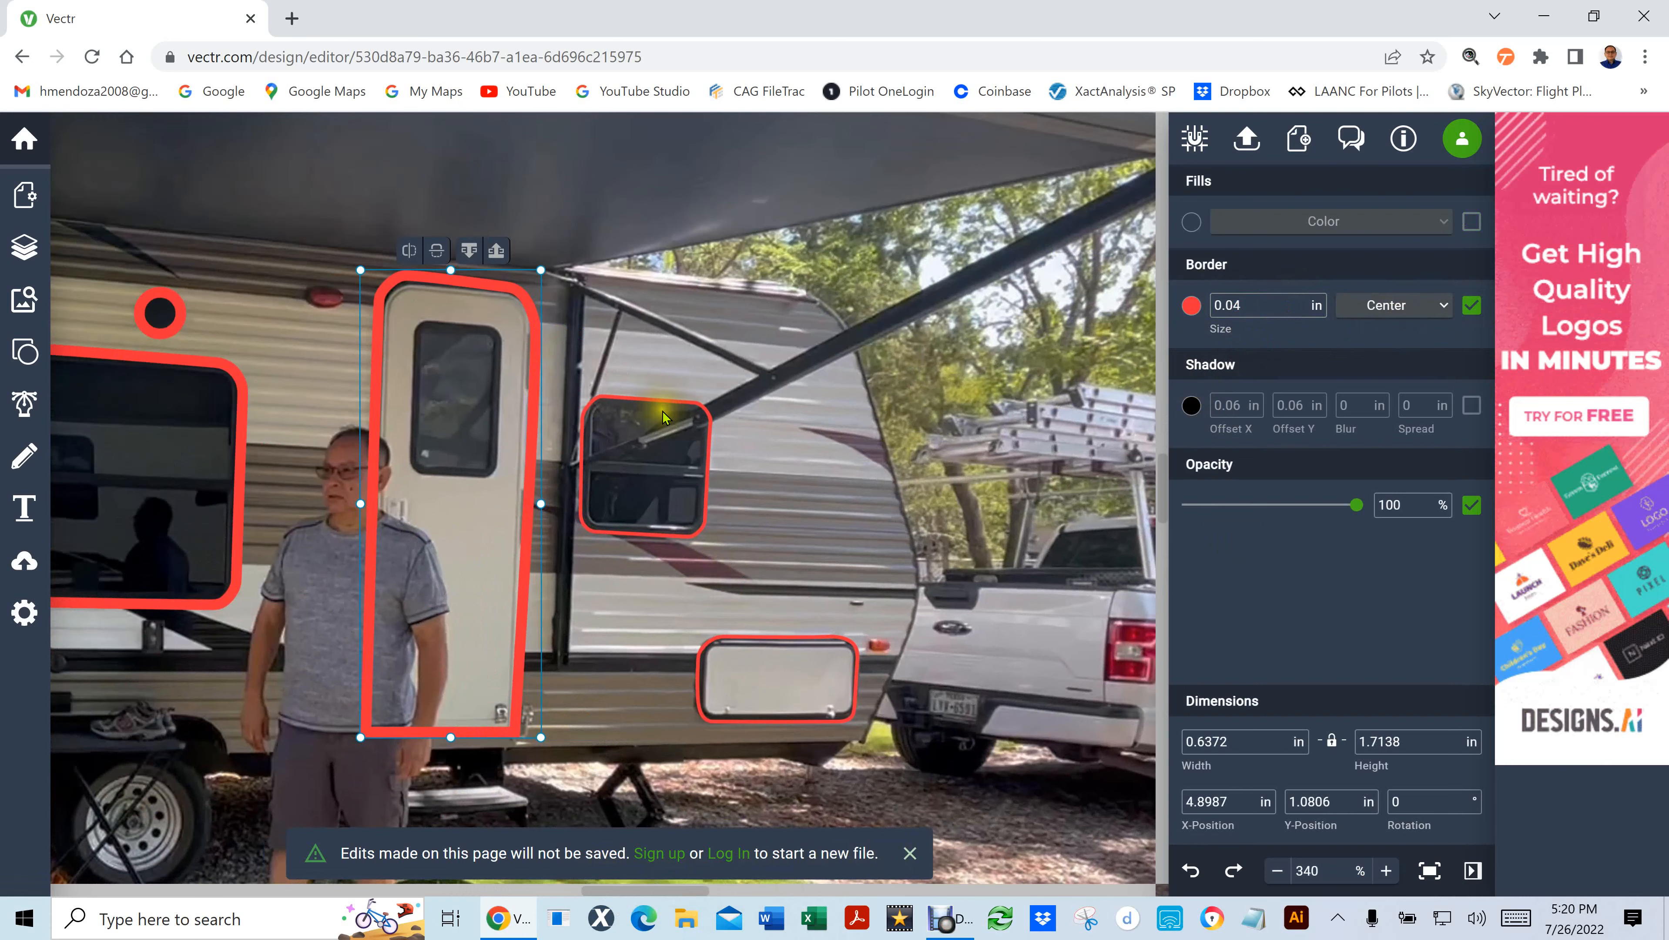
left_click(657, 398)
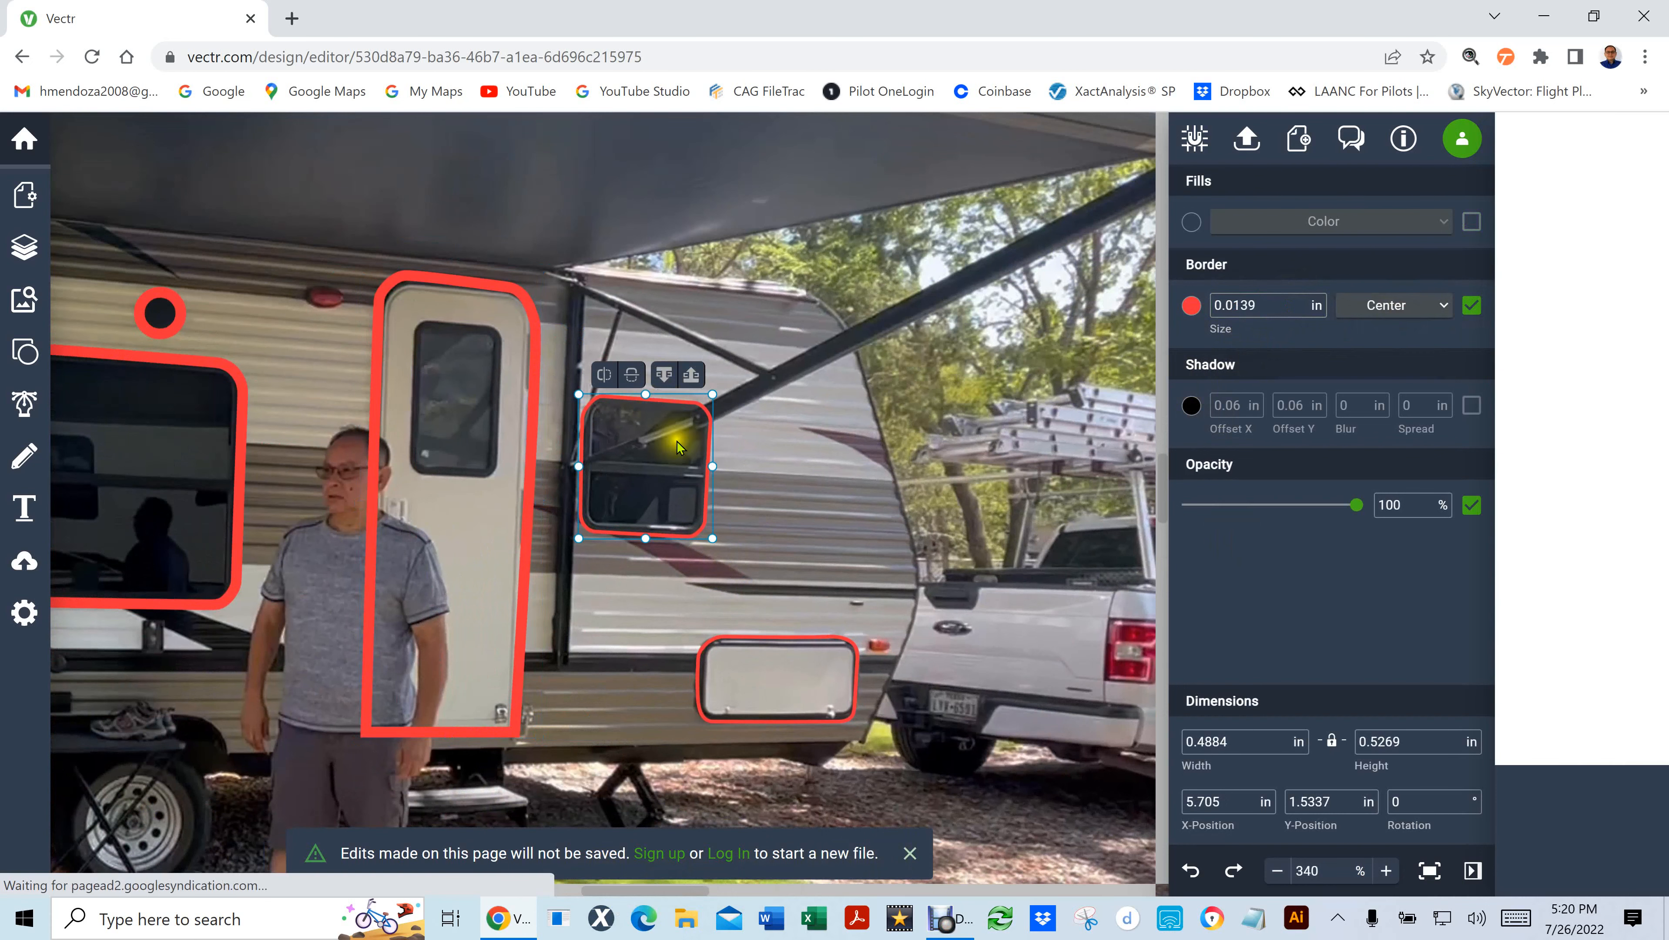
left_click(792, 637, "shift")
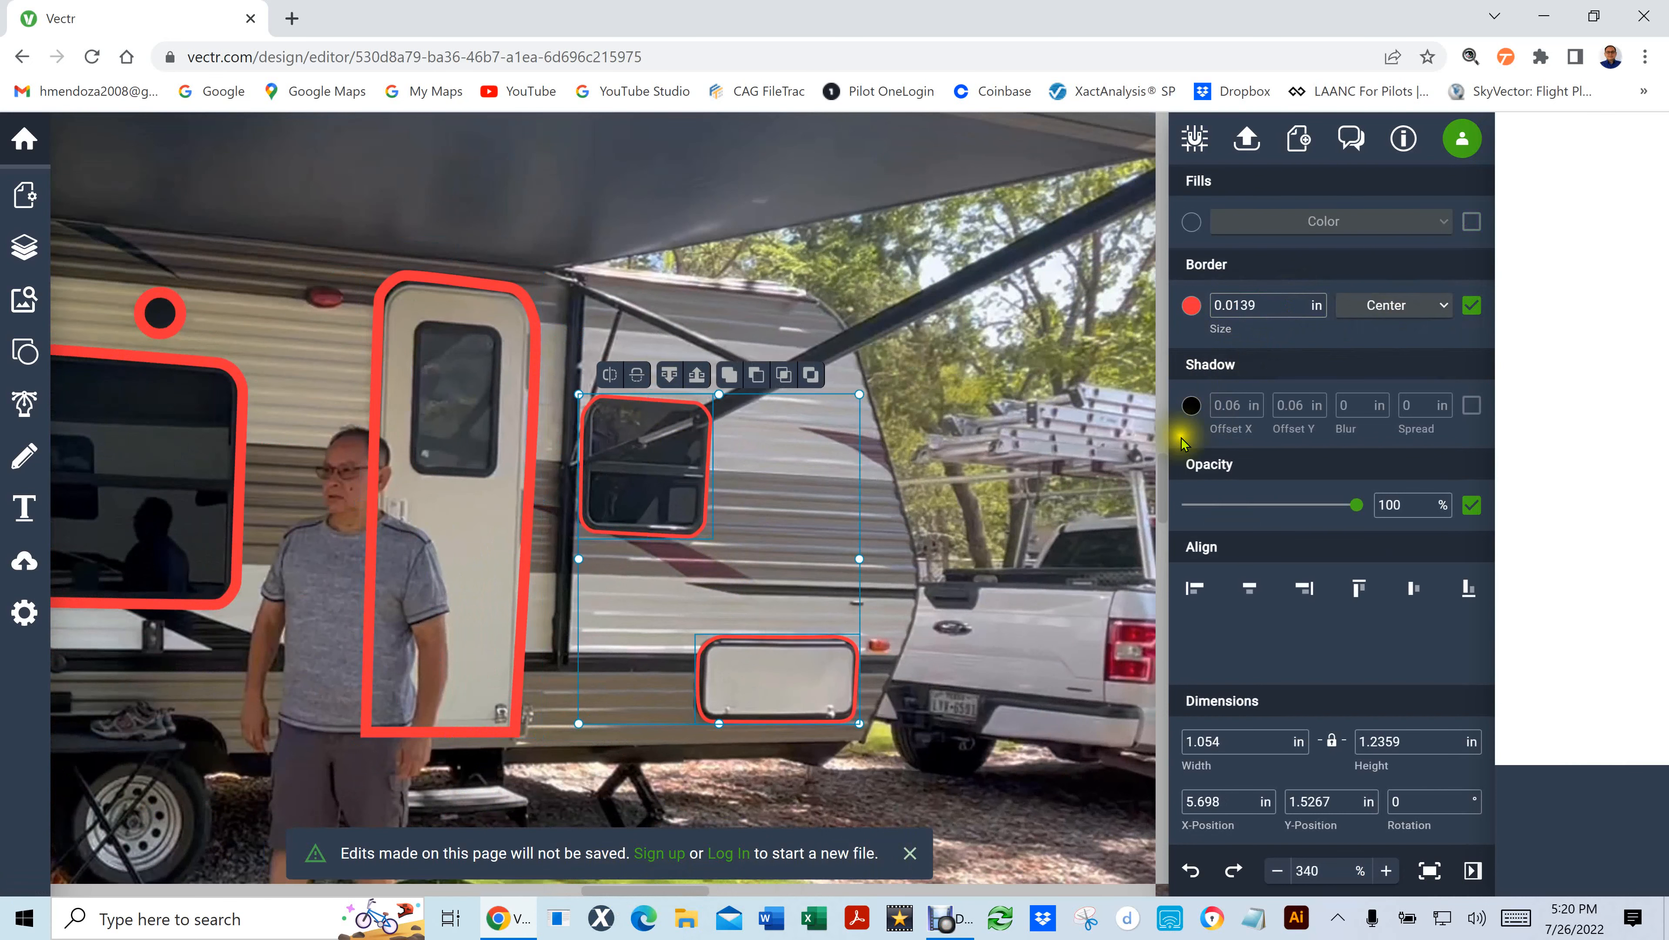
left_click_drag(1233, 306, 1300, 314)
type("4")
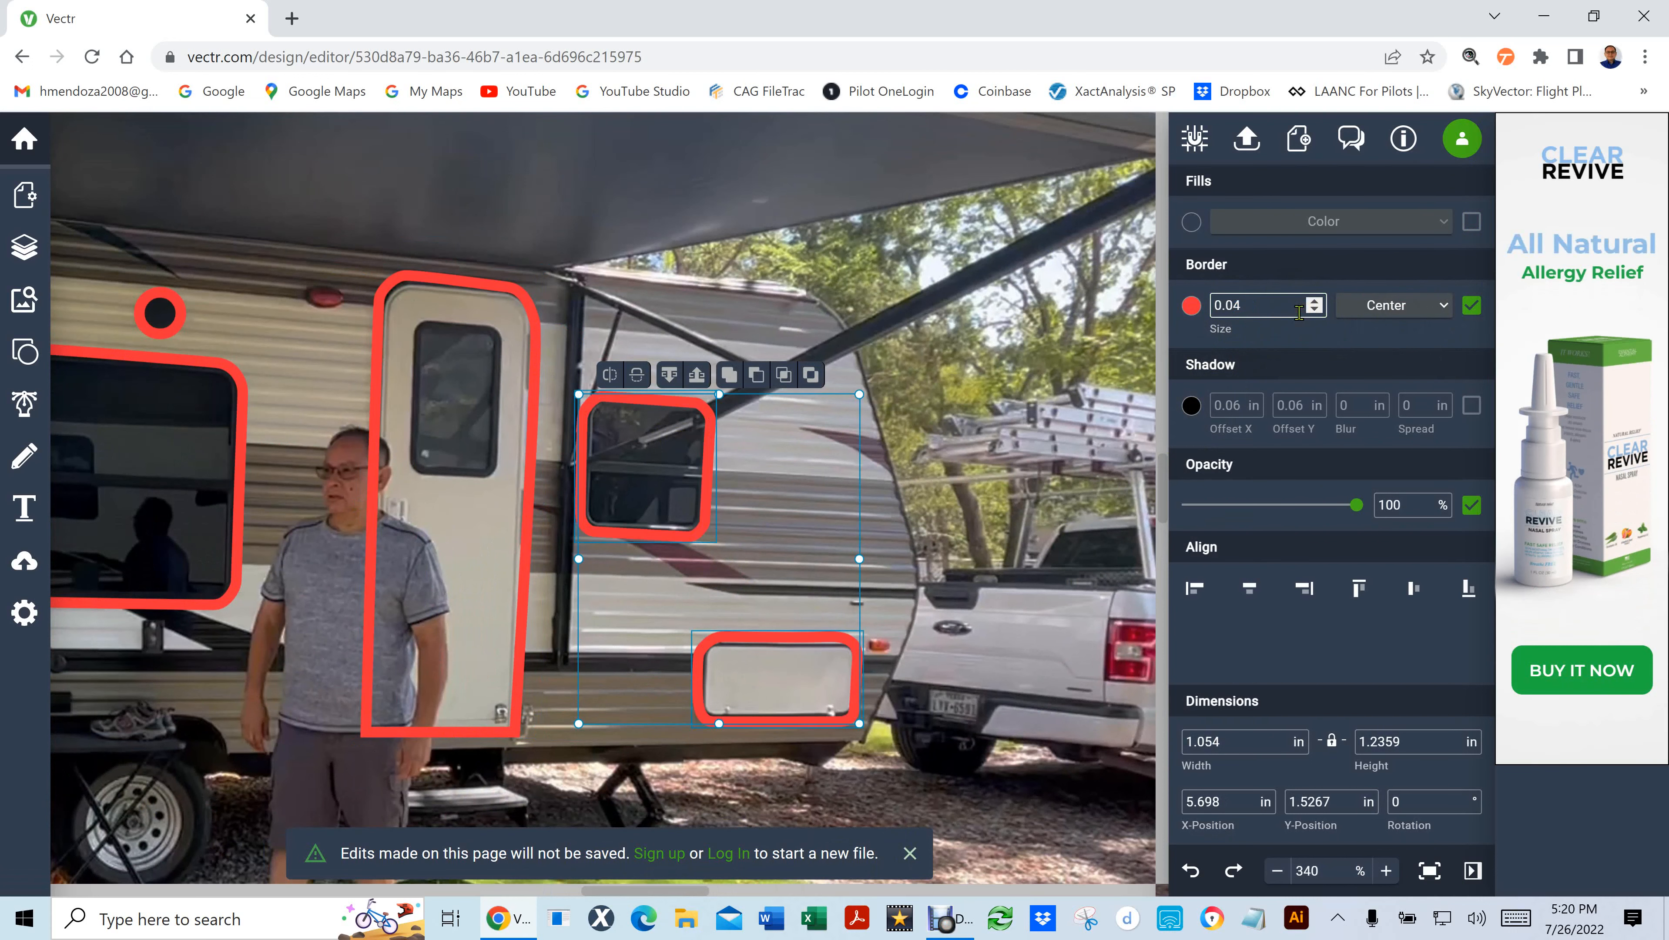
left_click(1030, 441)
key("ctrl+0")
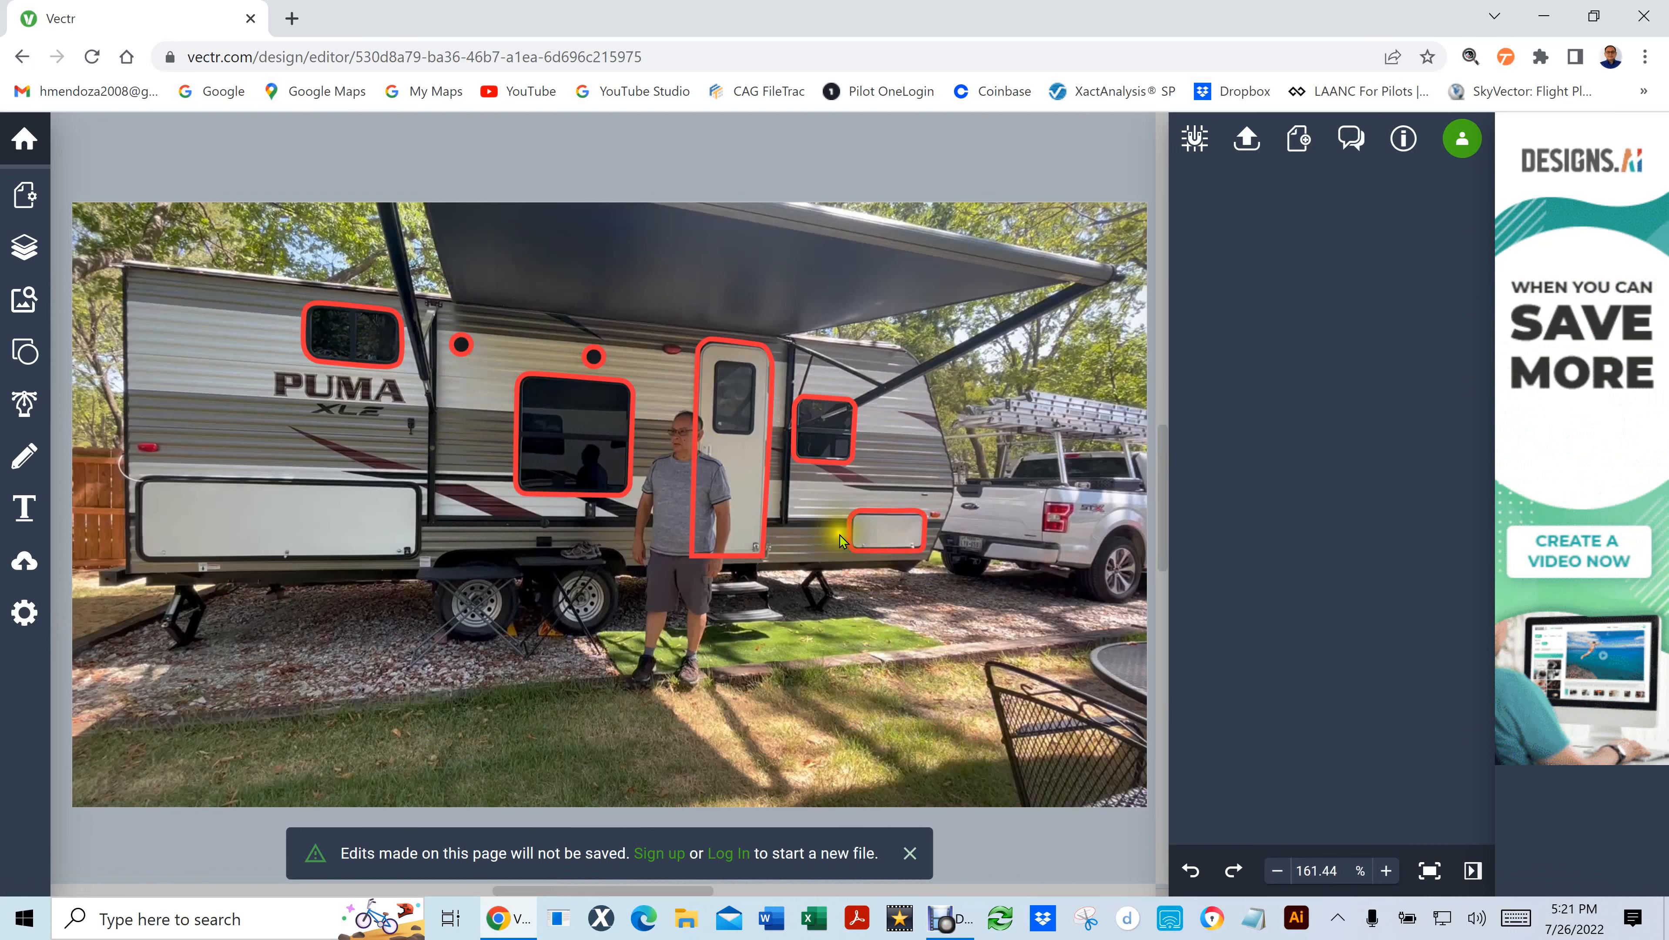
Hide the photo's Image layer, and toggle the visibility of the path just above it off and back on
left_click(23, 247)
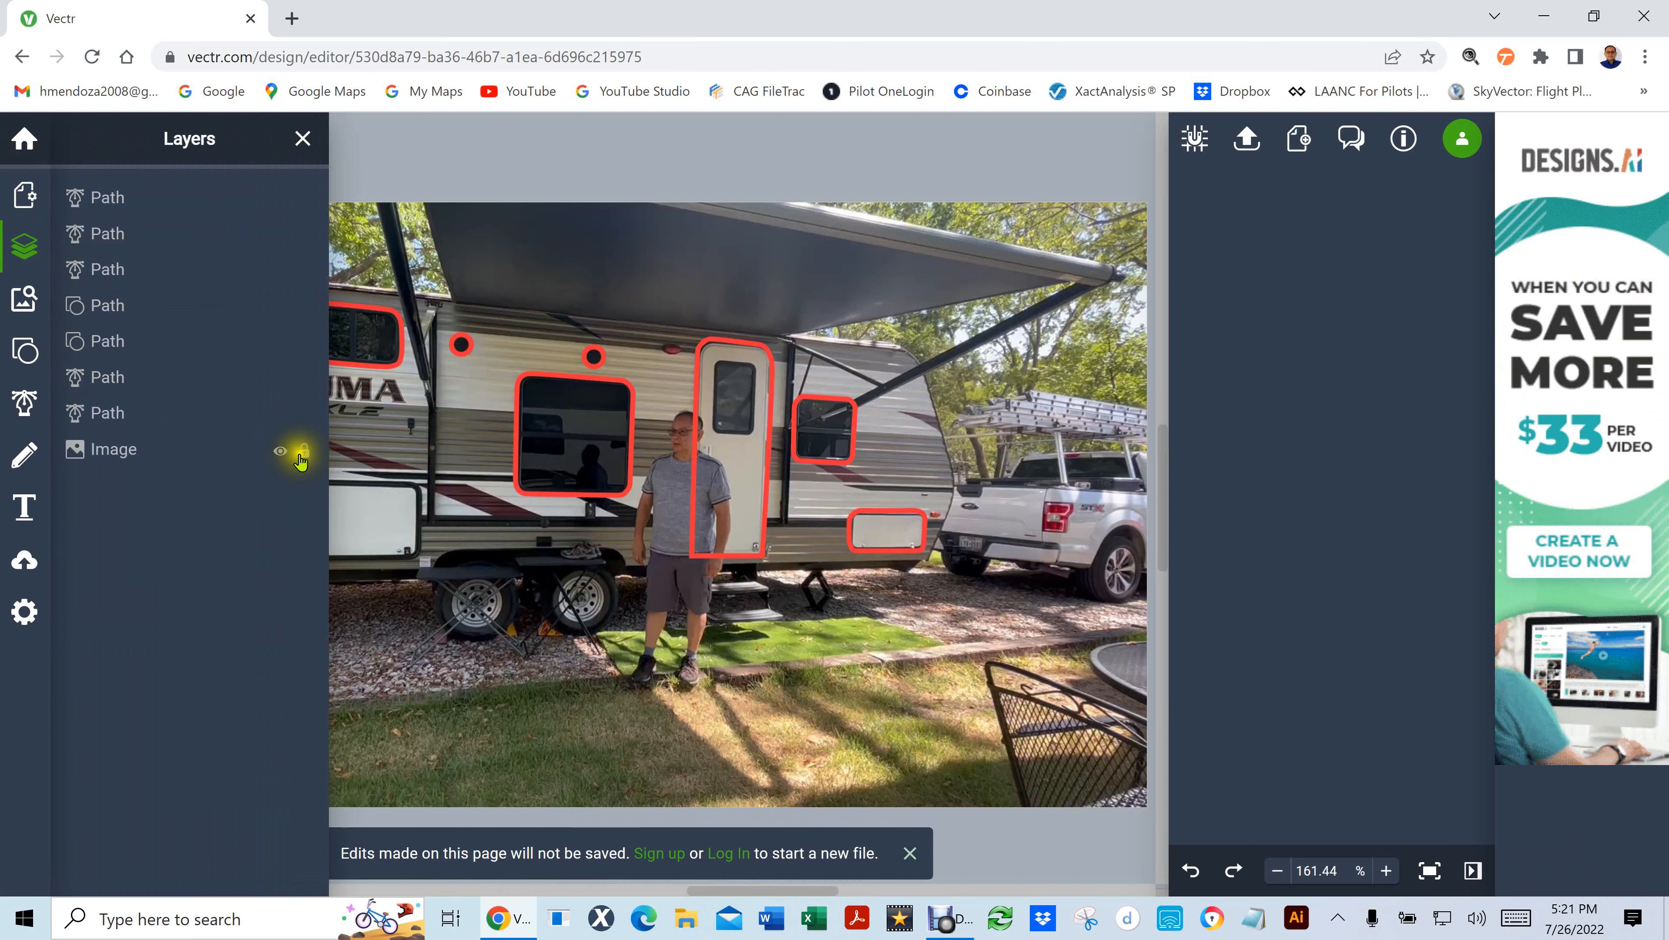
left_click(280, 450)
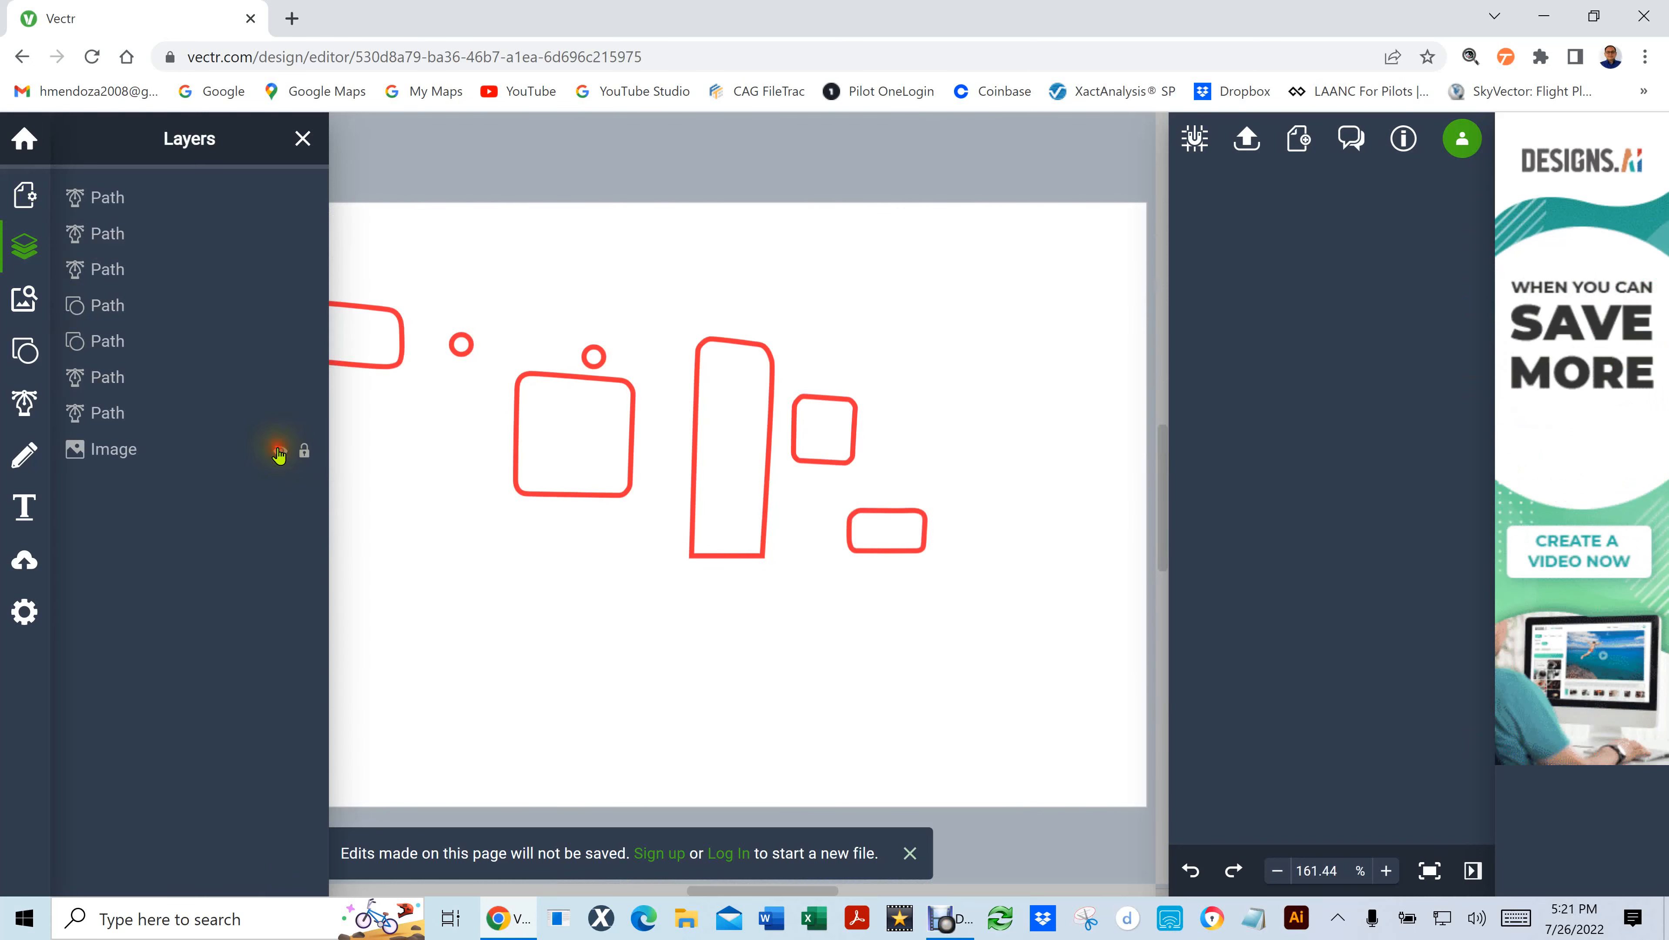
left_click(279, 417)
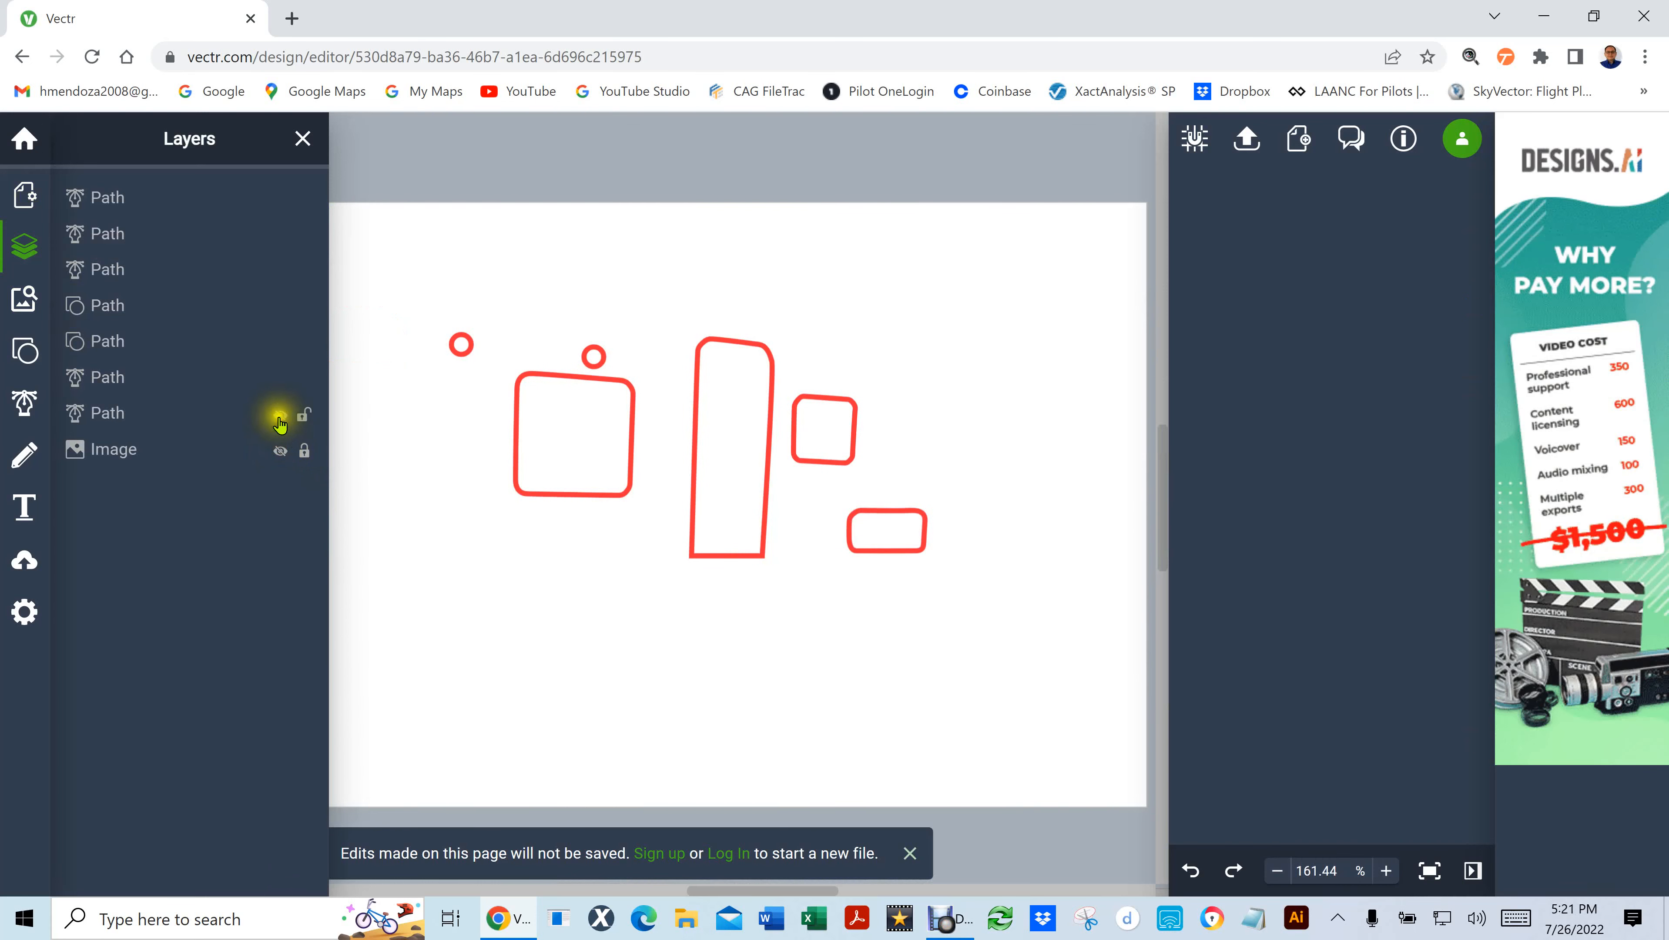
left_click(280, 418)
Hide every other path layer so only the outline of the window above the PUMA lettering stays visible, and close the layer list
left_click(279, 380)
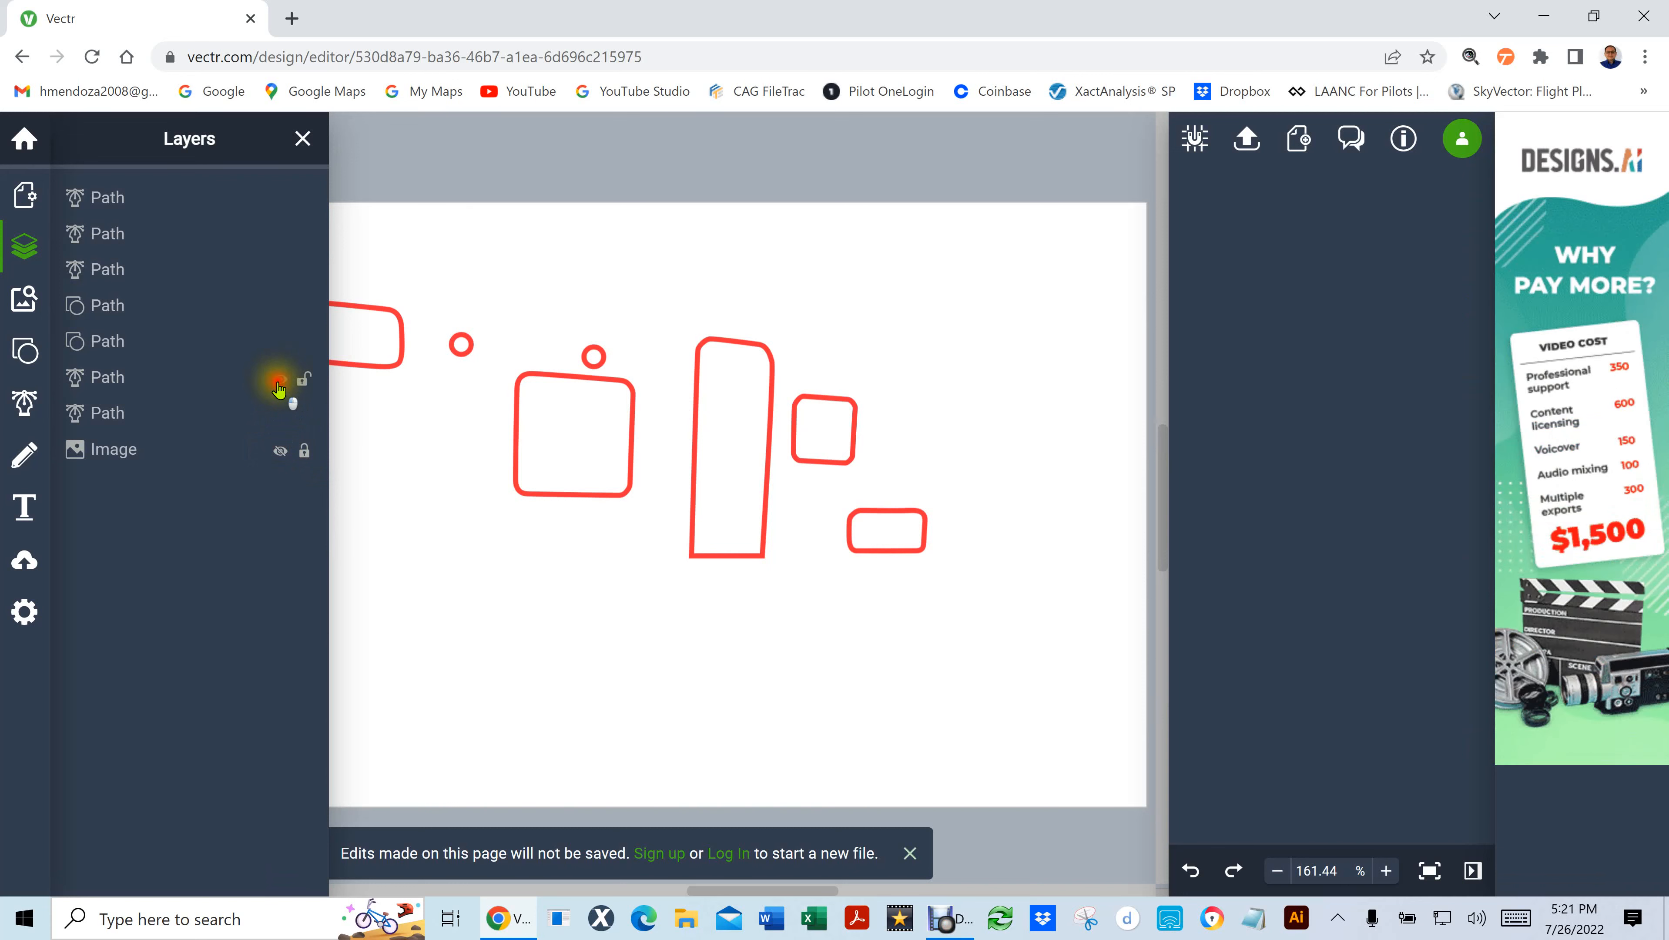
left_click(280, 343)
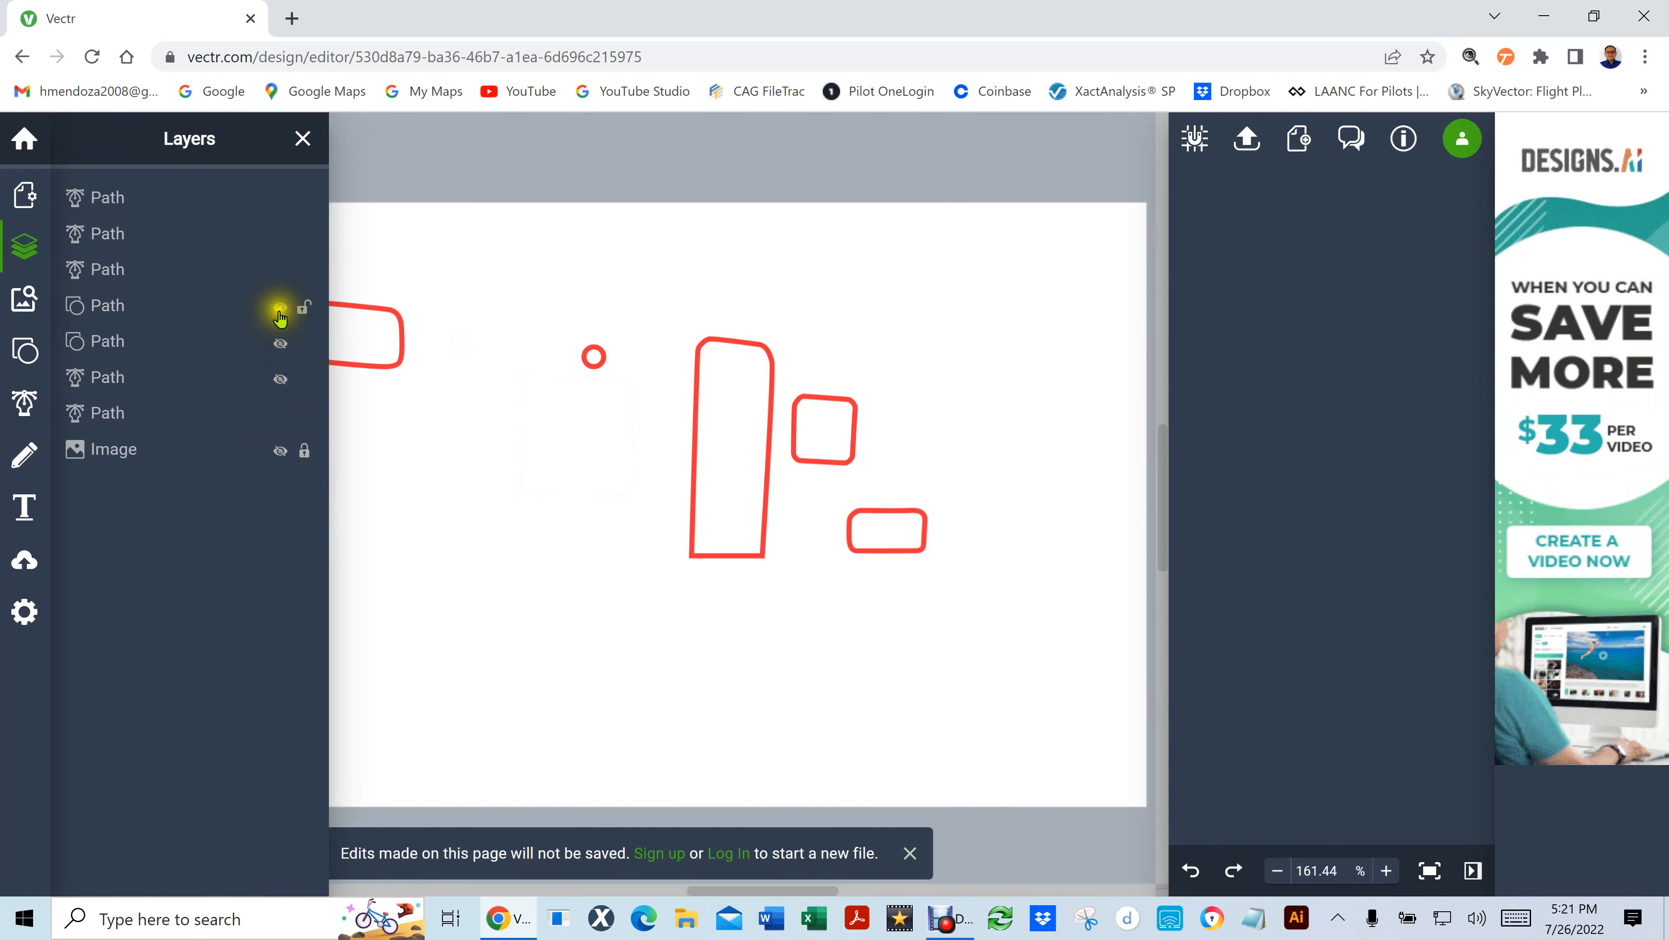
left_click(279, 307)
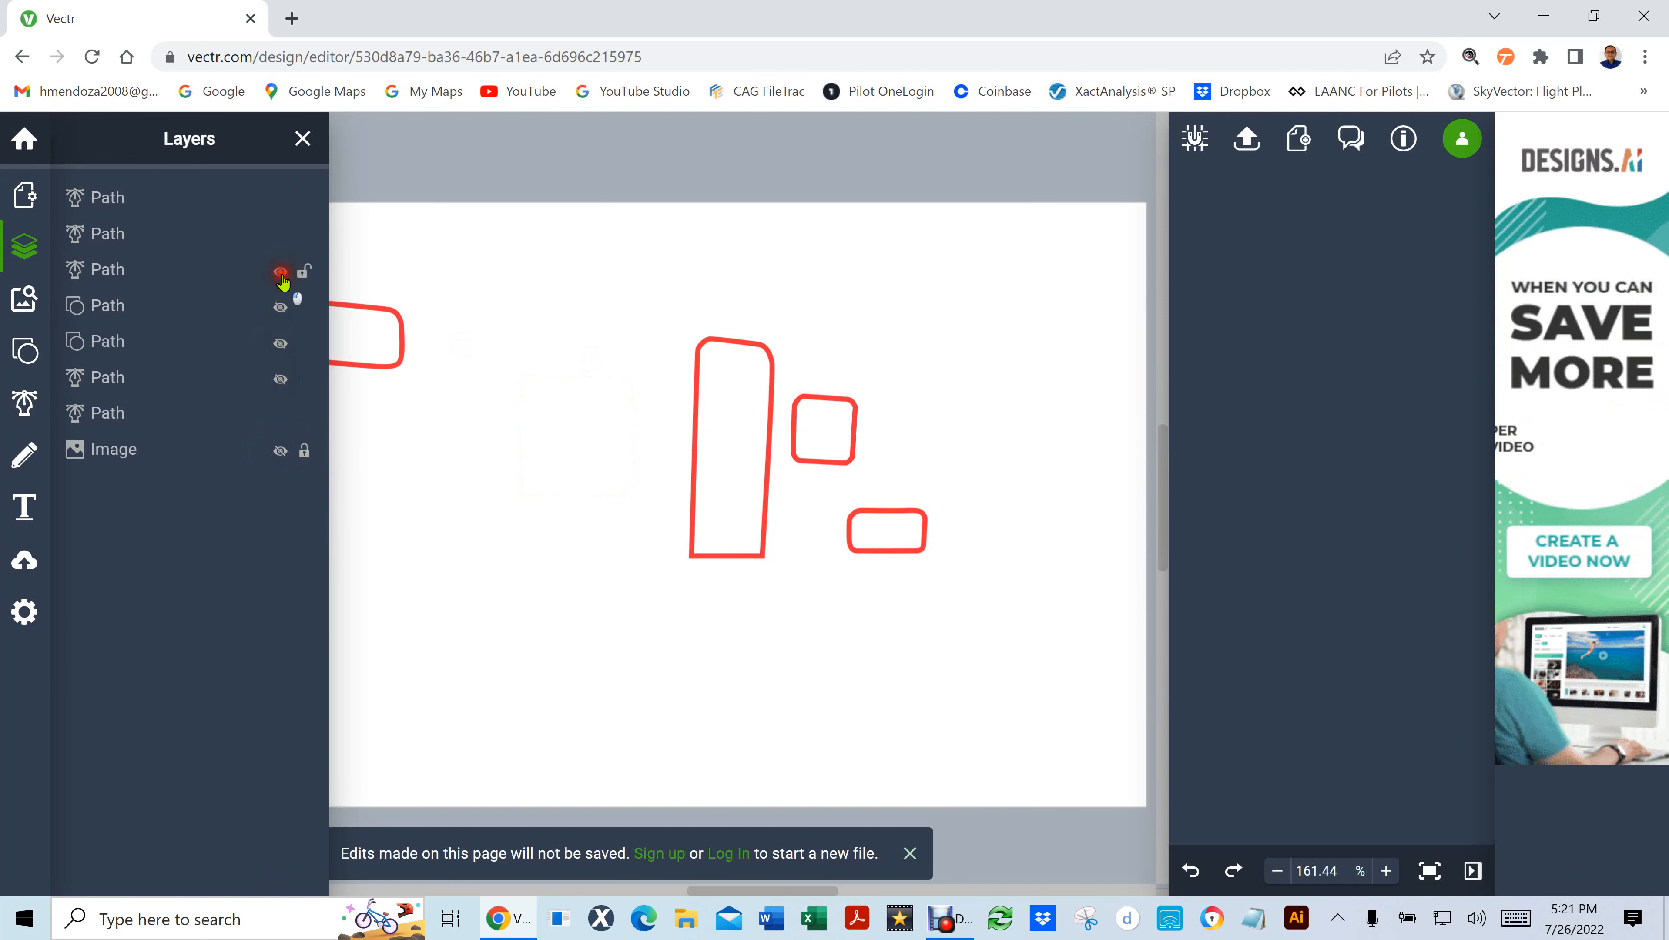
left_click(280, 271)
left_click(280, 235)
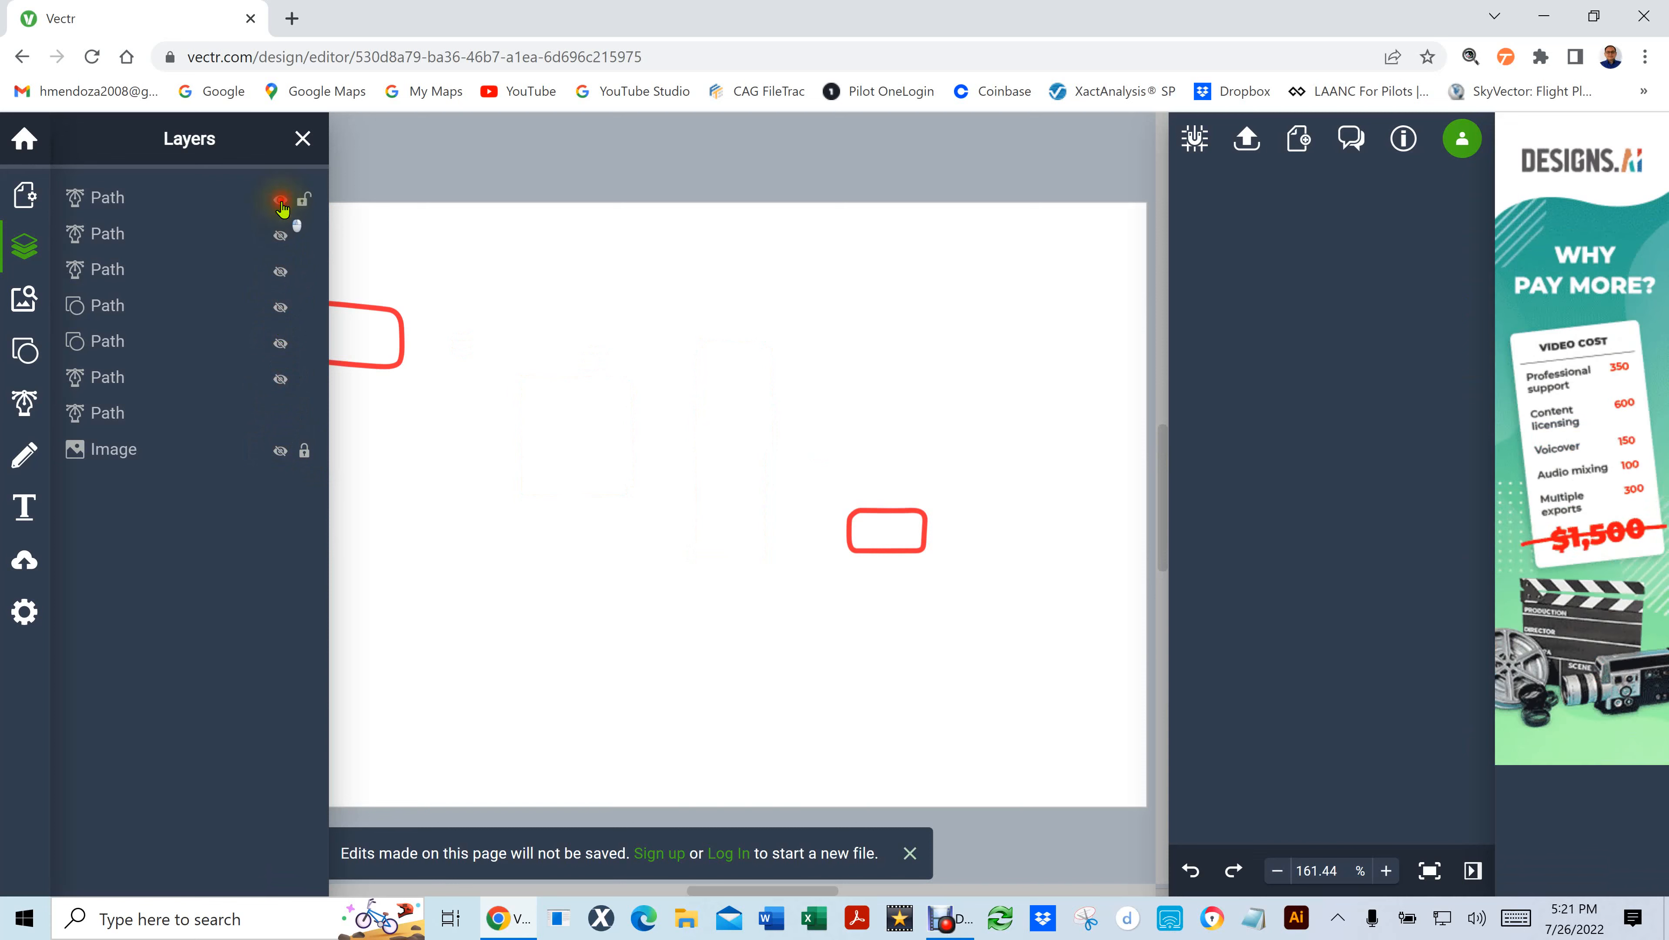
left_click(280, 199)
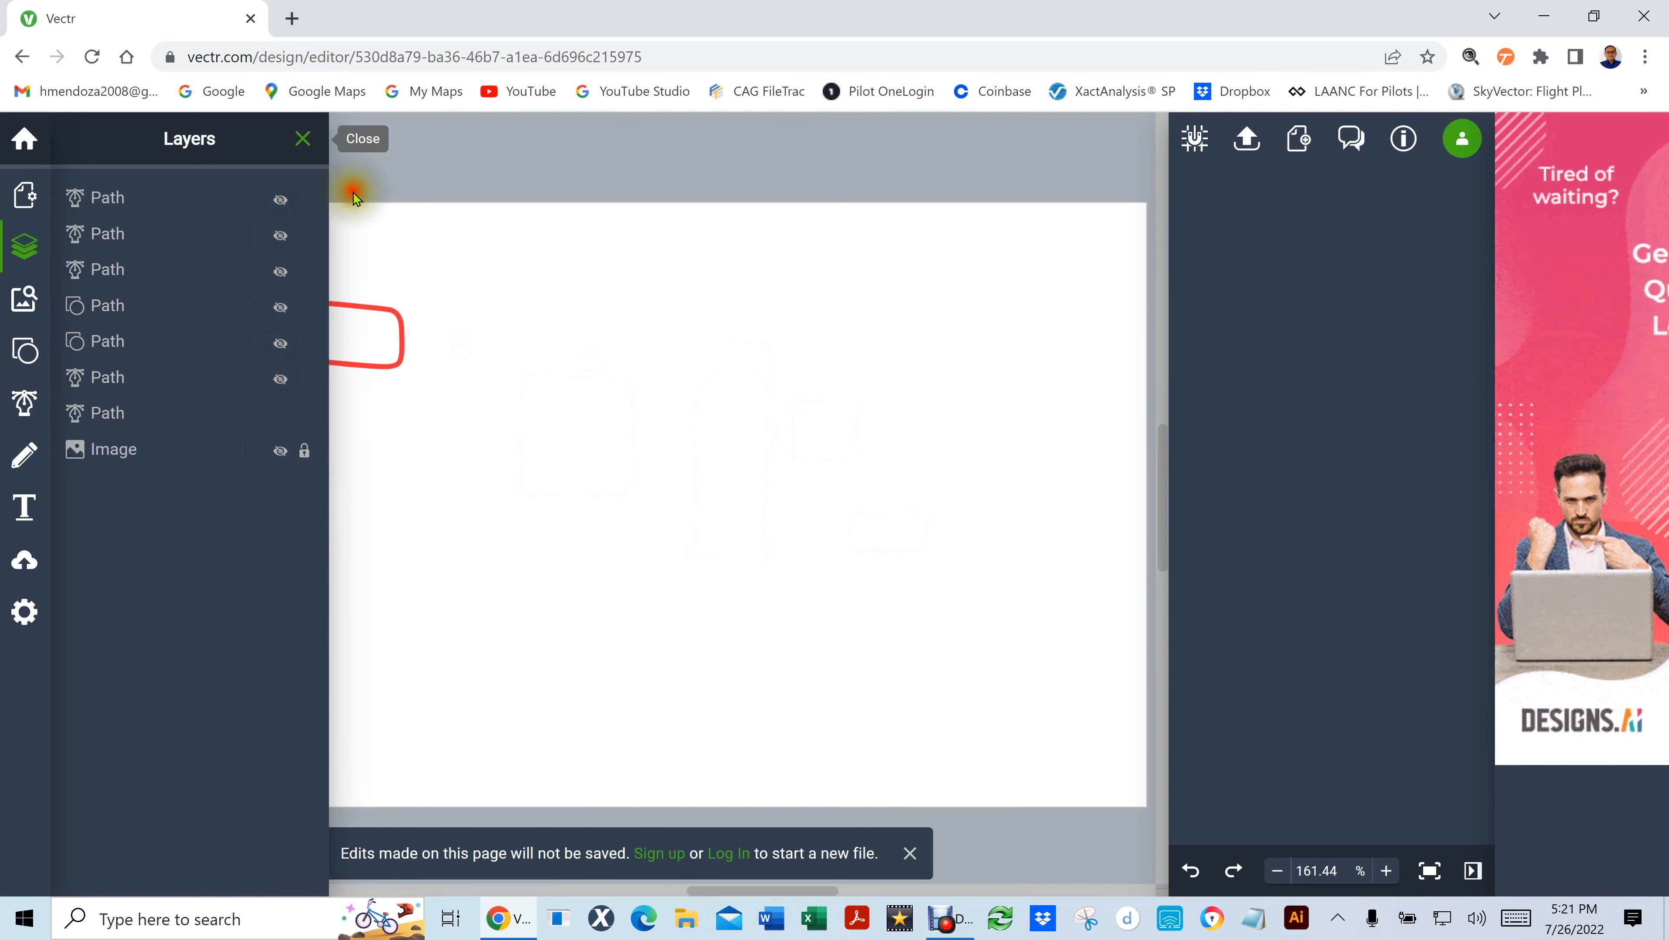
left_click(302, 138)
scroll(585, 468, "down", 2)
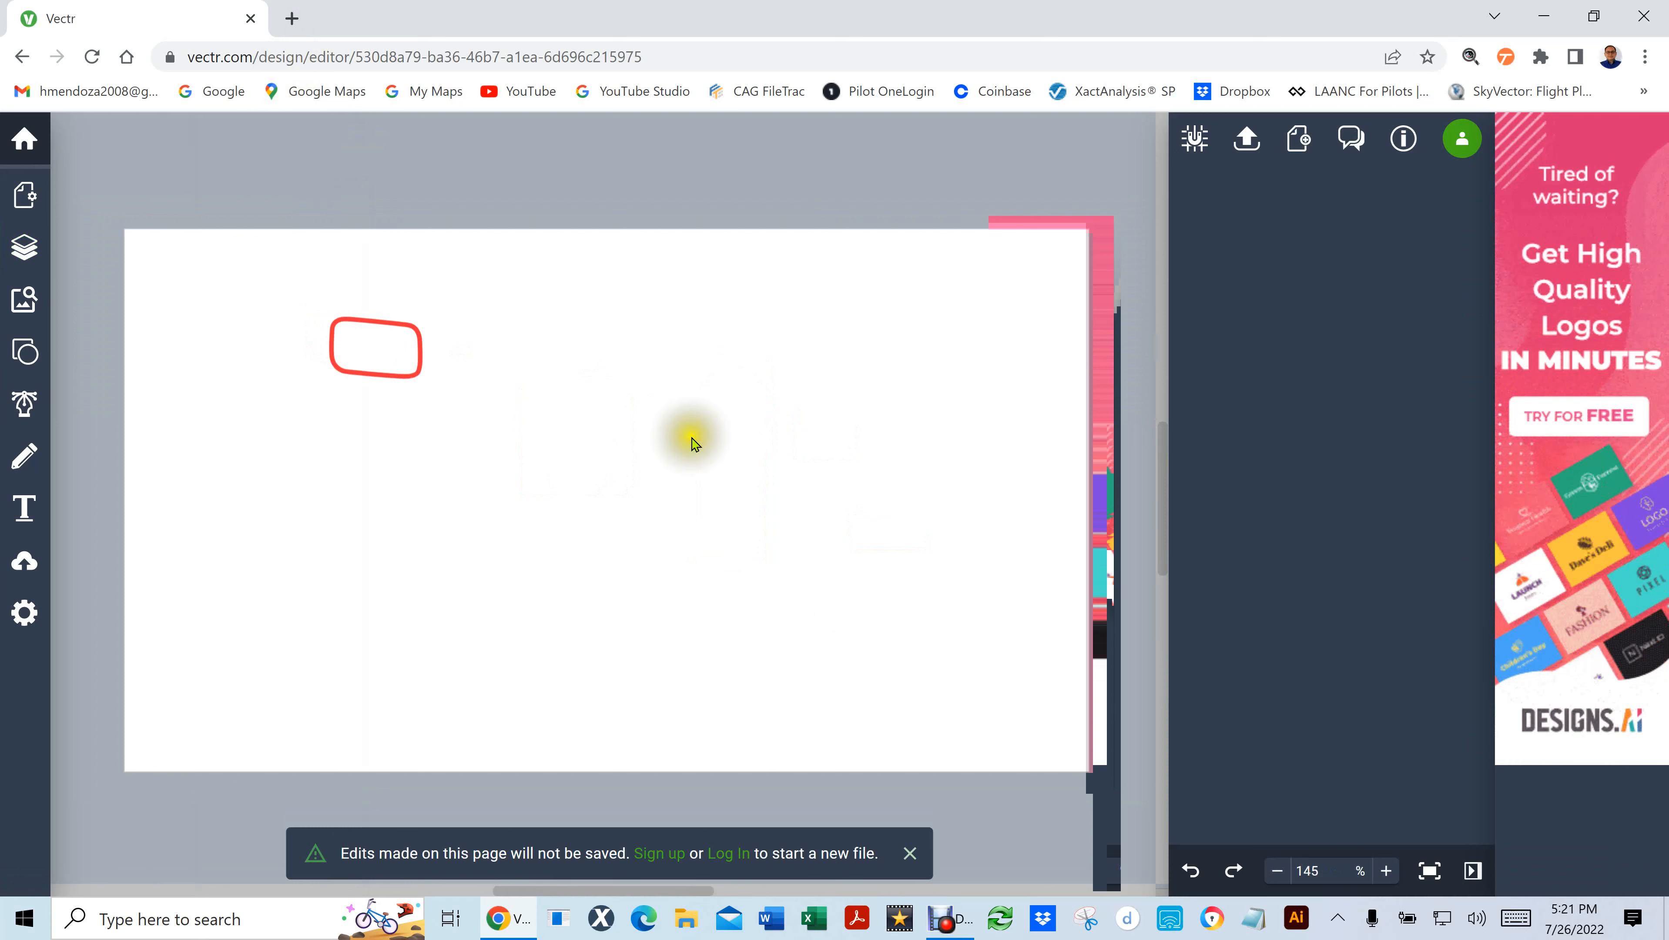
Export the page as a PNG at 1X and 96 DPI and download it
left_click(1248, 139)
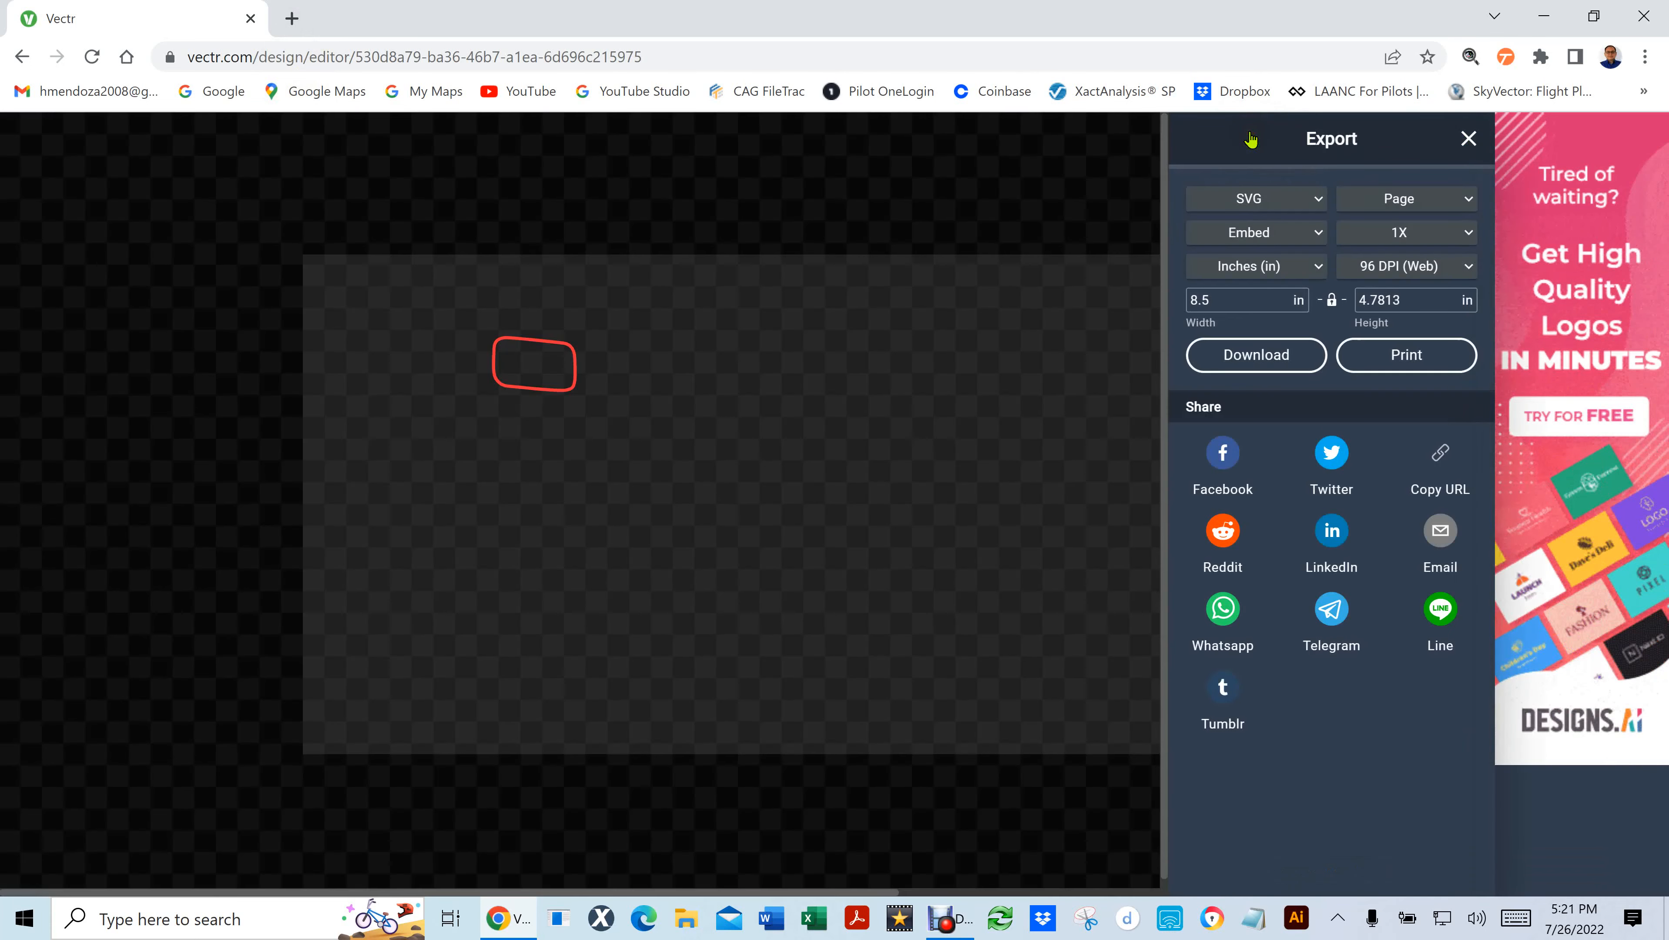
left_click(1322, 198)
left_click(1249, 267)
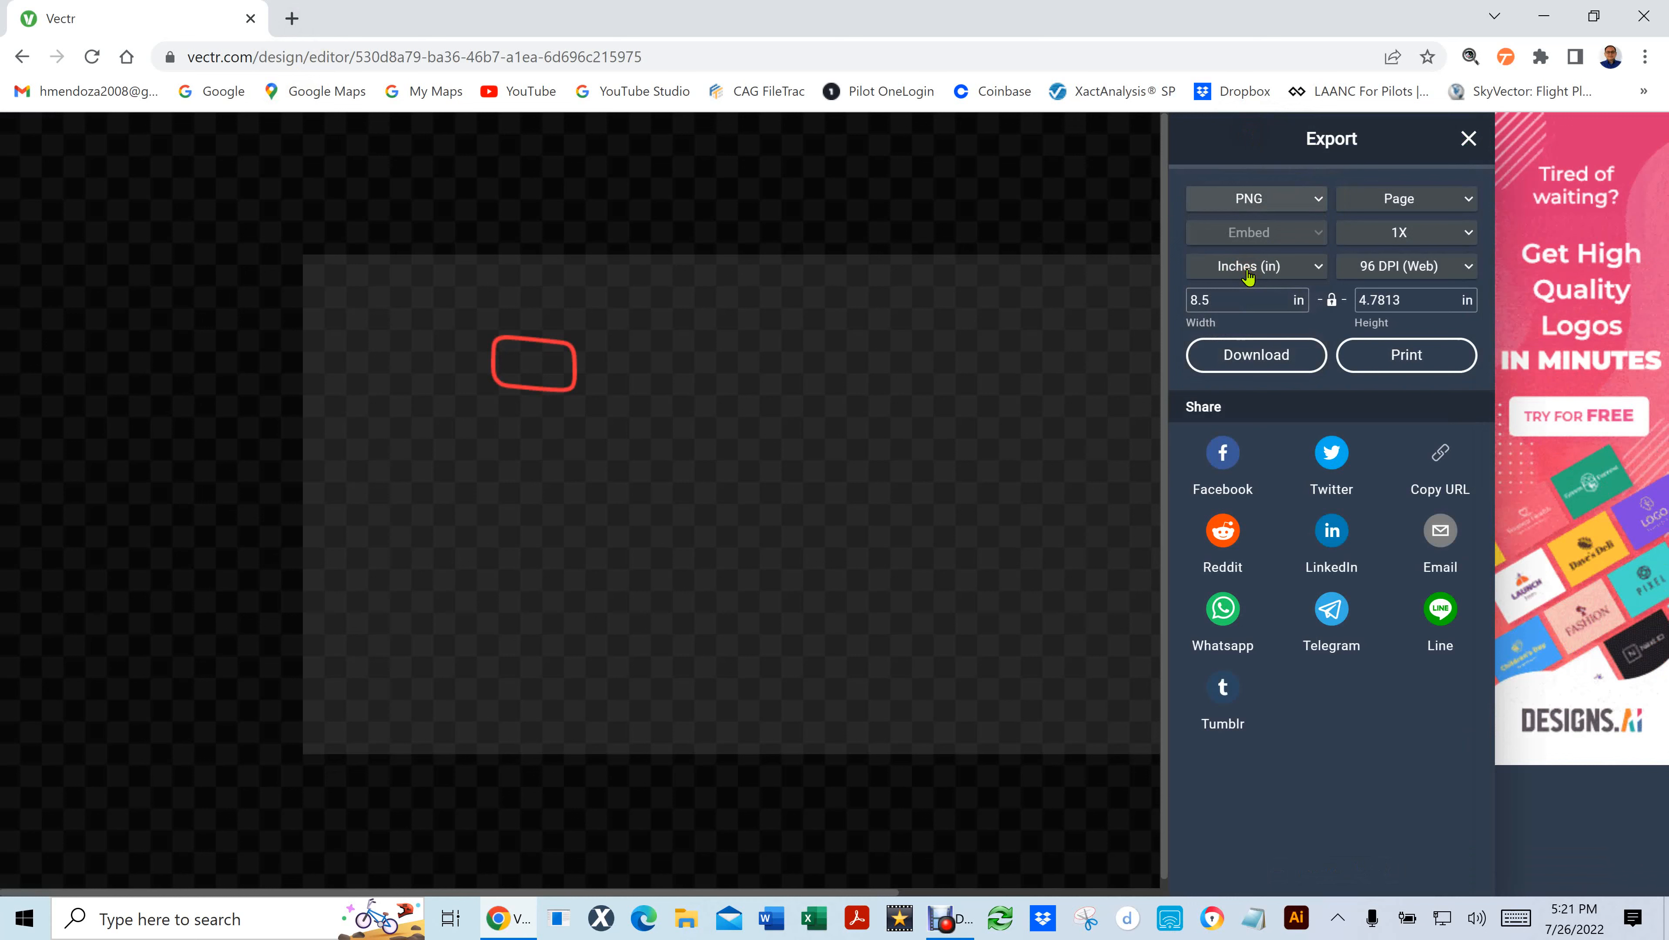
left_click(1235, 360)
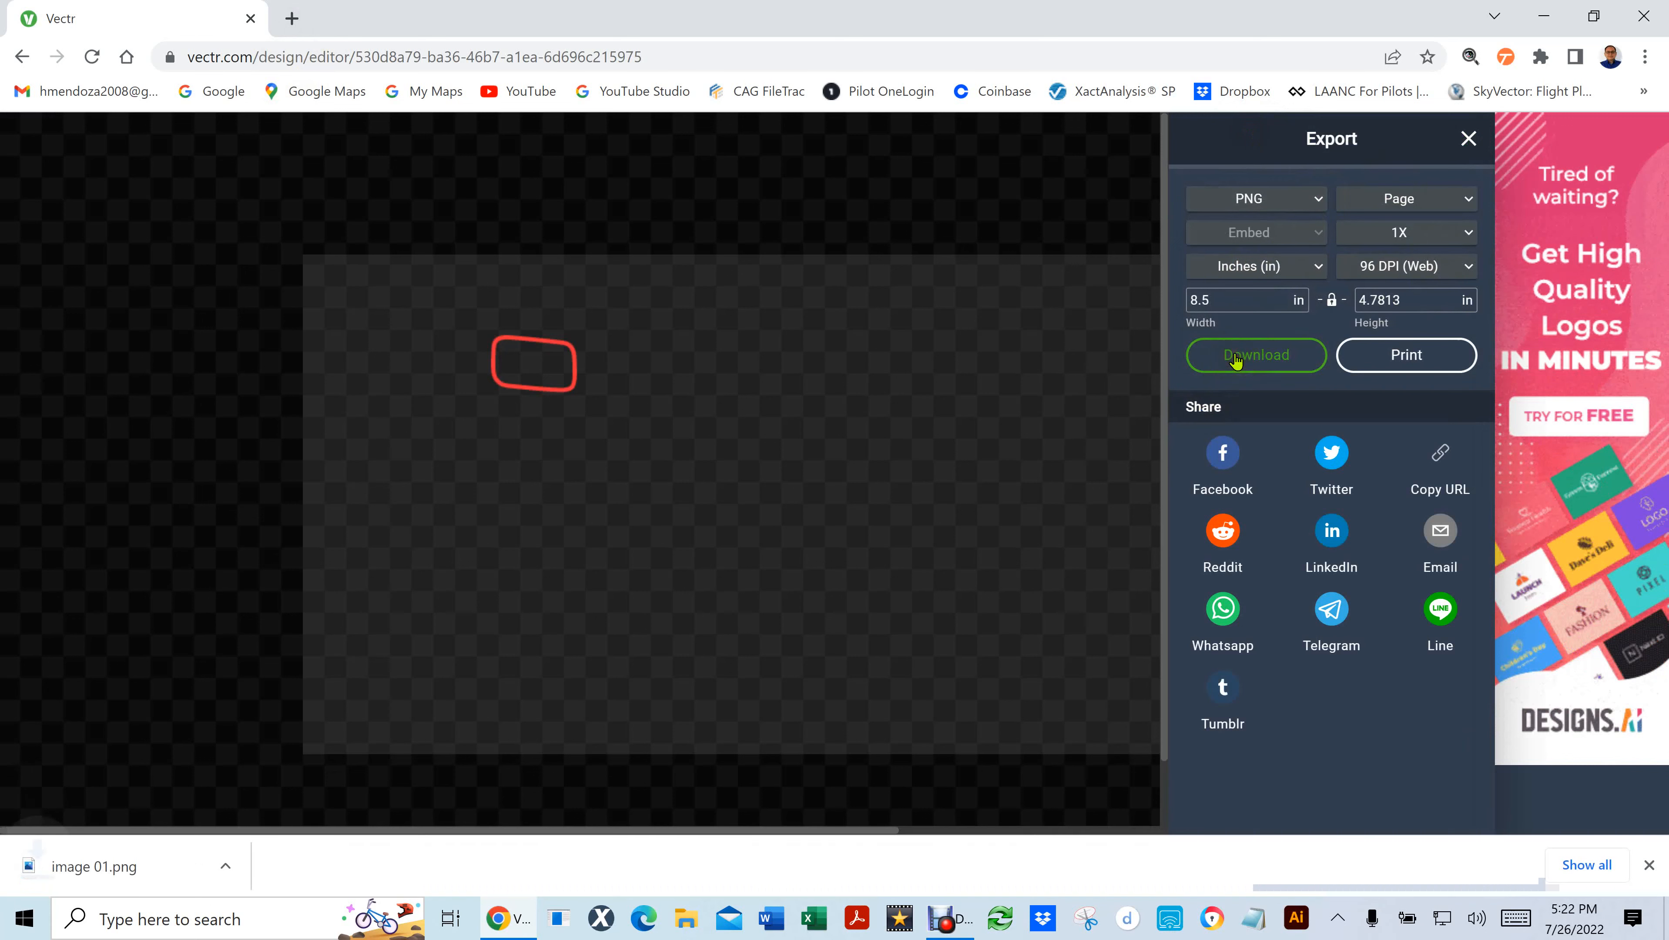
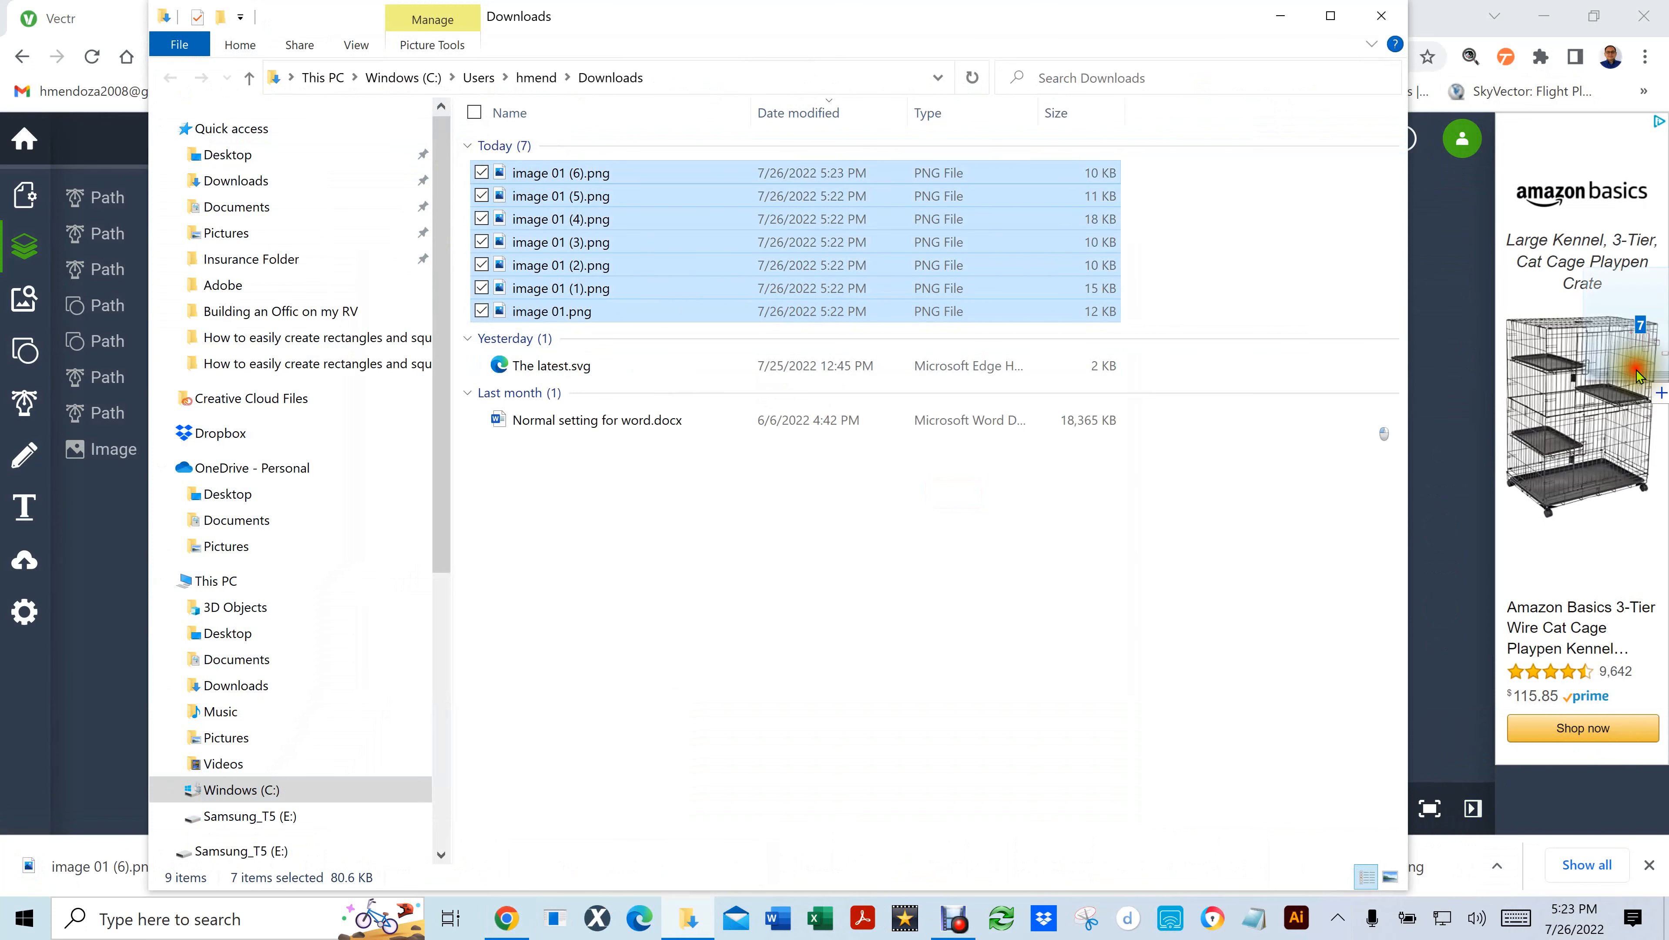
Move the seven exported image 01 PNG files from the Downloads folder to the desktop and minimize the open windows
key("Delete")
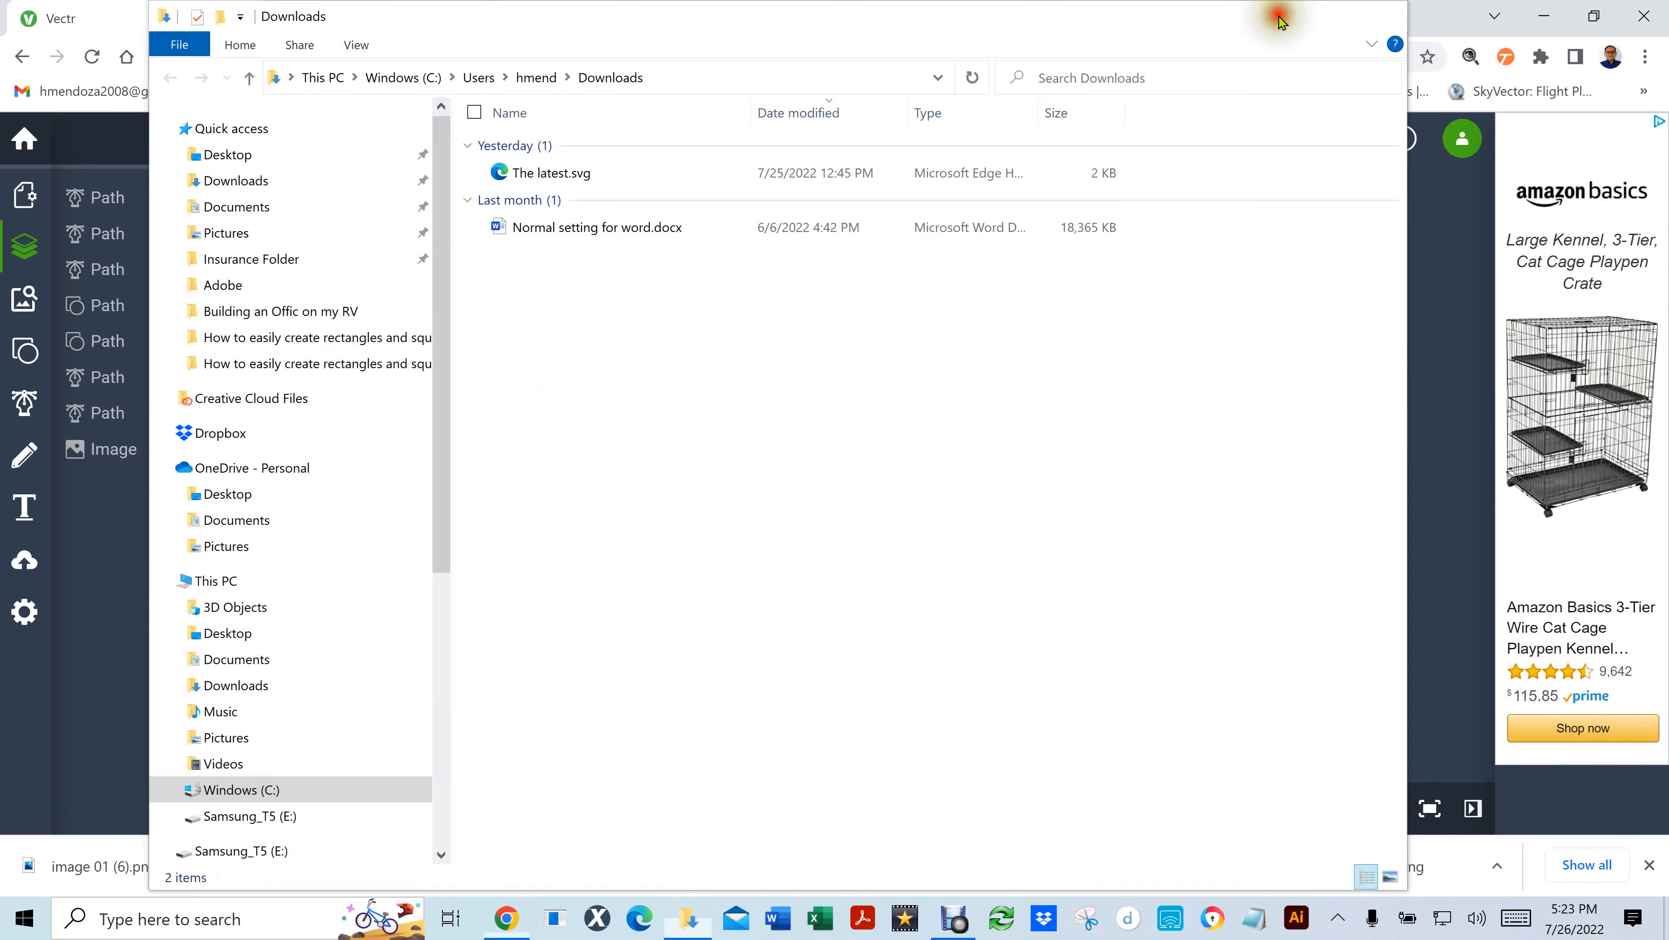
left_click(1279, 18)
left_click(1548, 23)
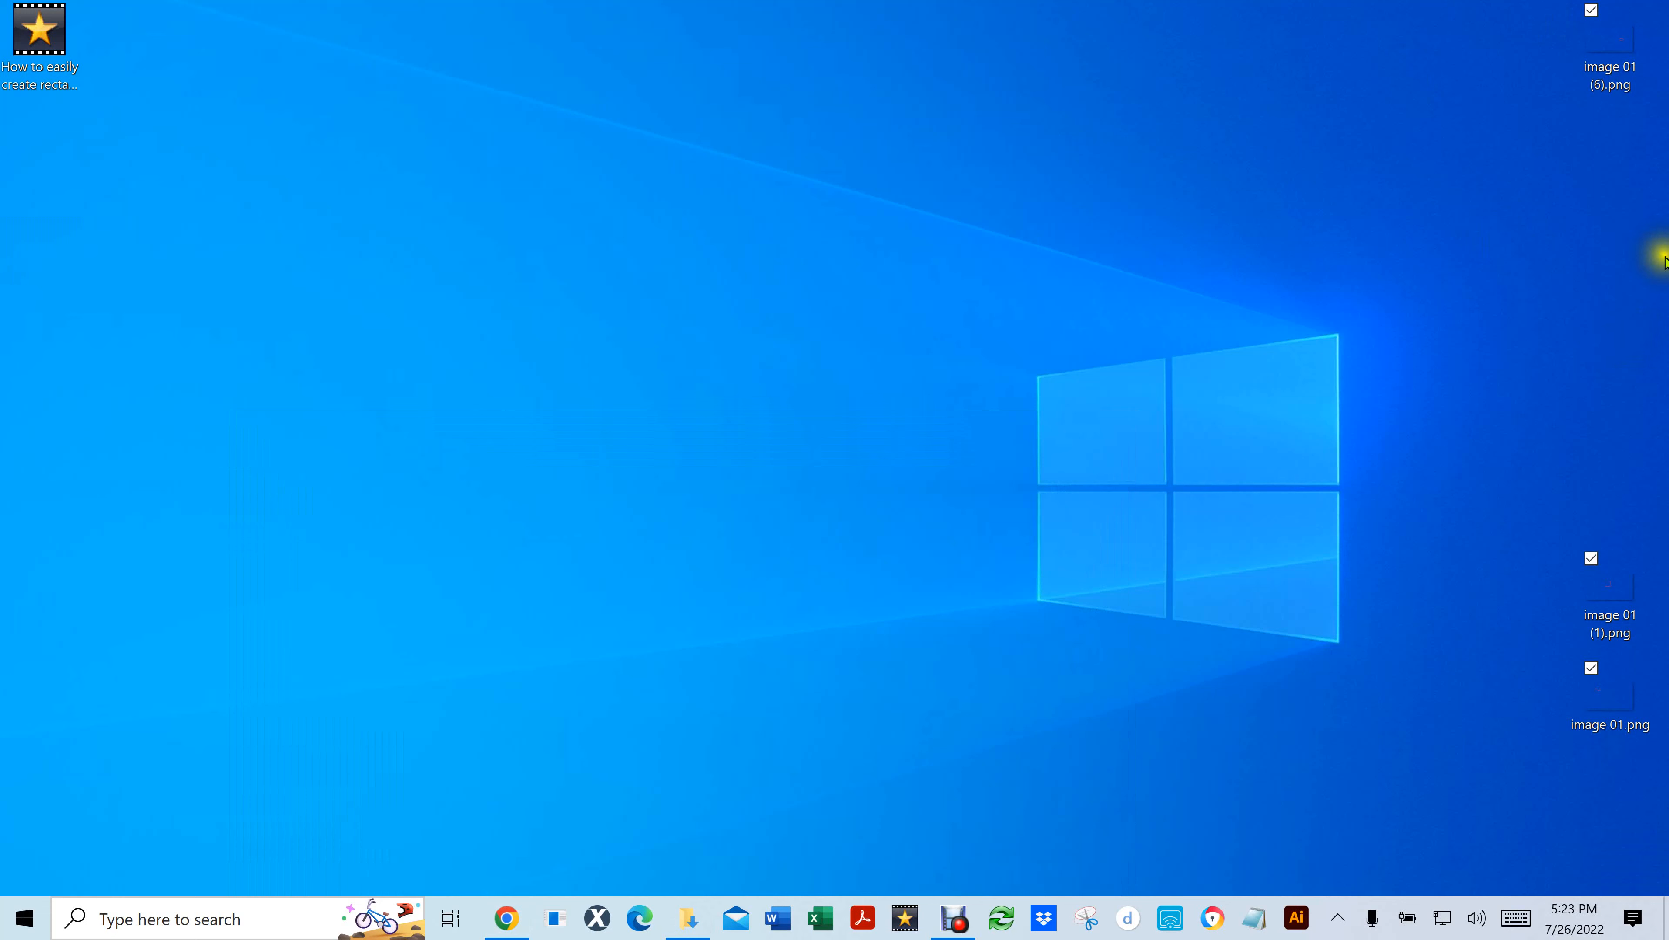
left_click_drag(1415, 237, 1512, 219)
left_click(1066, 158)
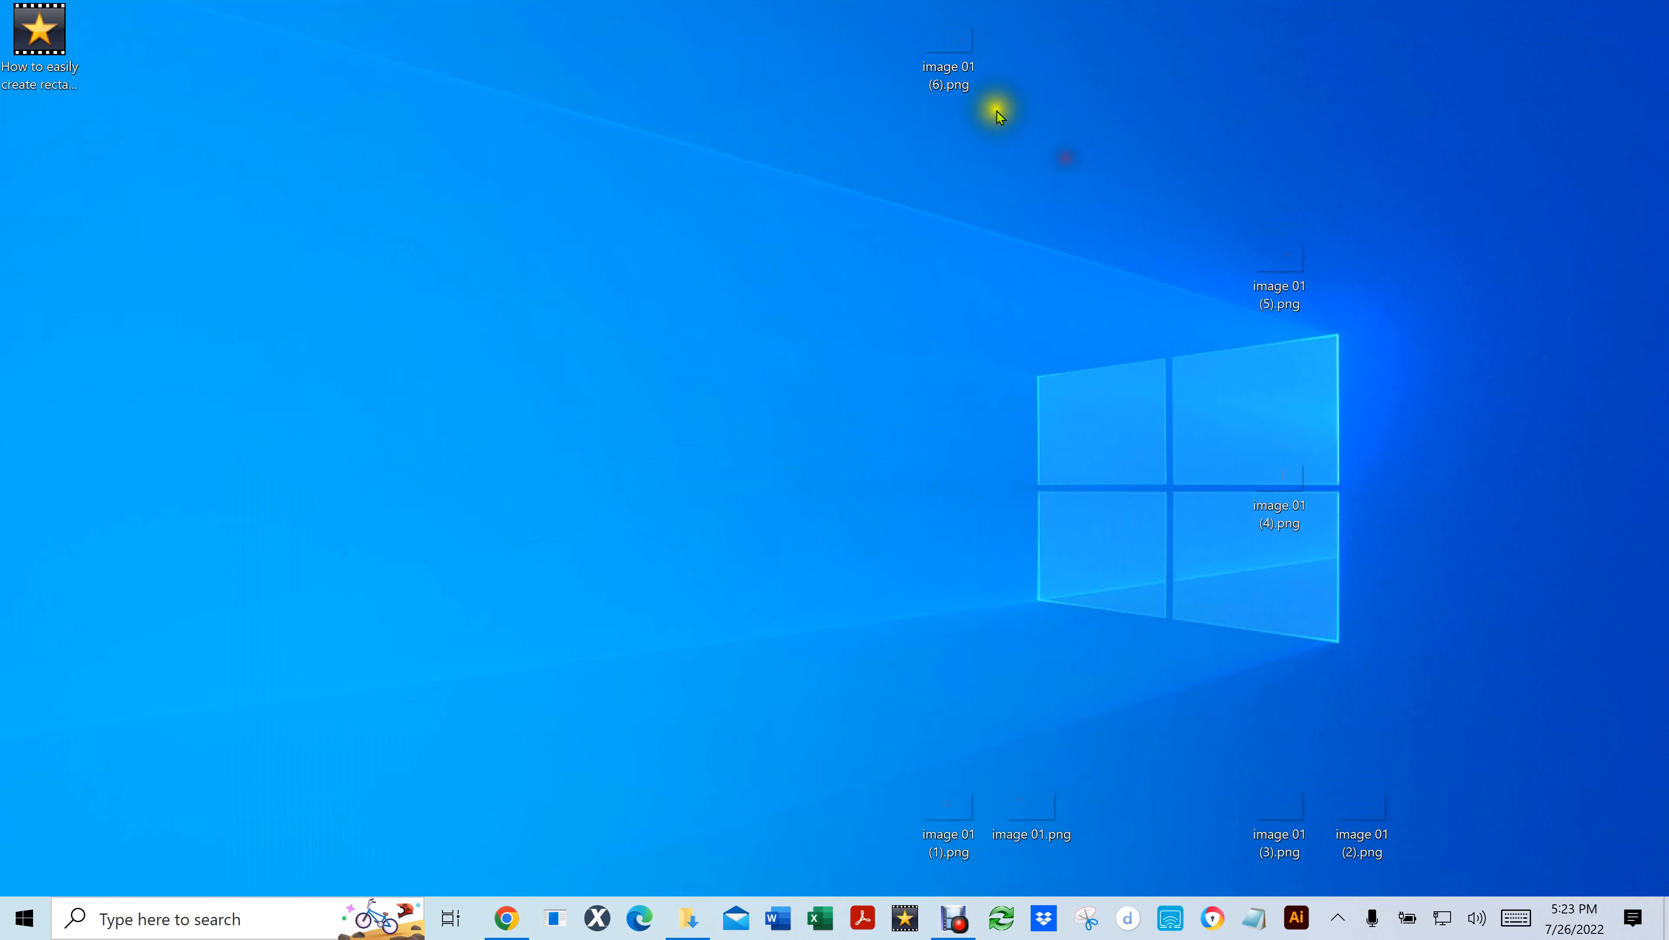
Arrange the seven PNG files in one vertical desktop column, from image 01.png at the top to image 01 (6).png at the bottom
left_click_drag(958, 86, 813, 526)
left_click_drag(1289, 290, 941, 309)
left_click_drag(755, 382, 790, 415)
left_click_drag(869, 577, 708, 293)
left_click_drag(765, 360, 683, 690)
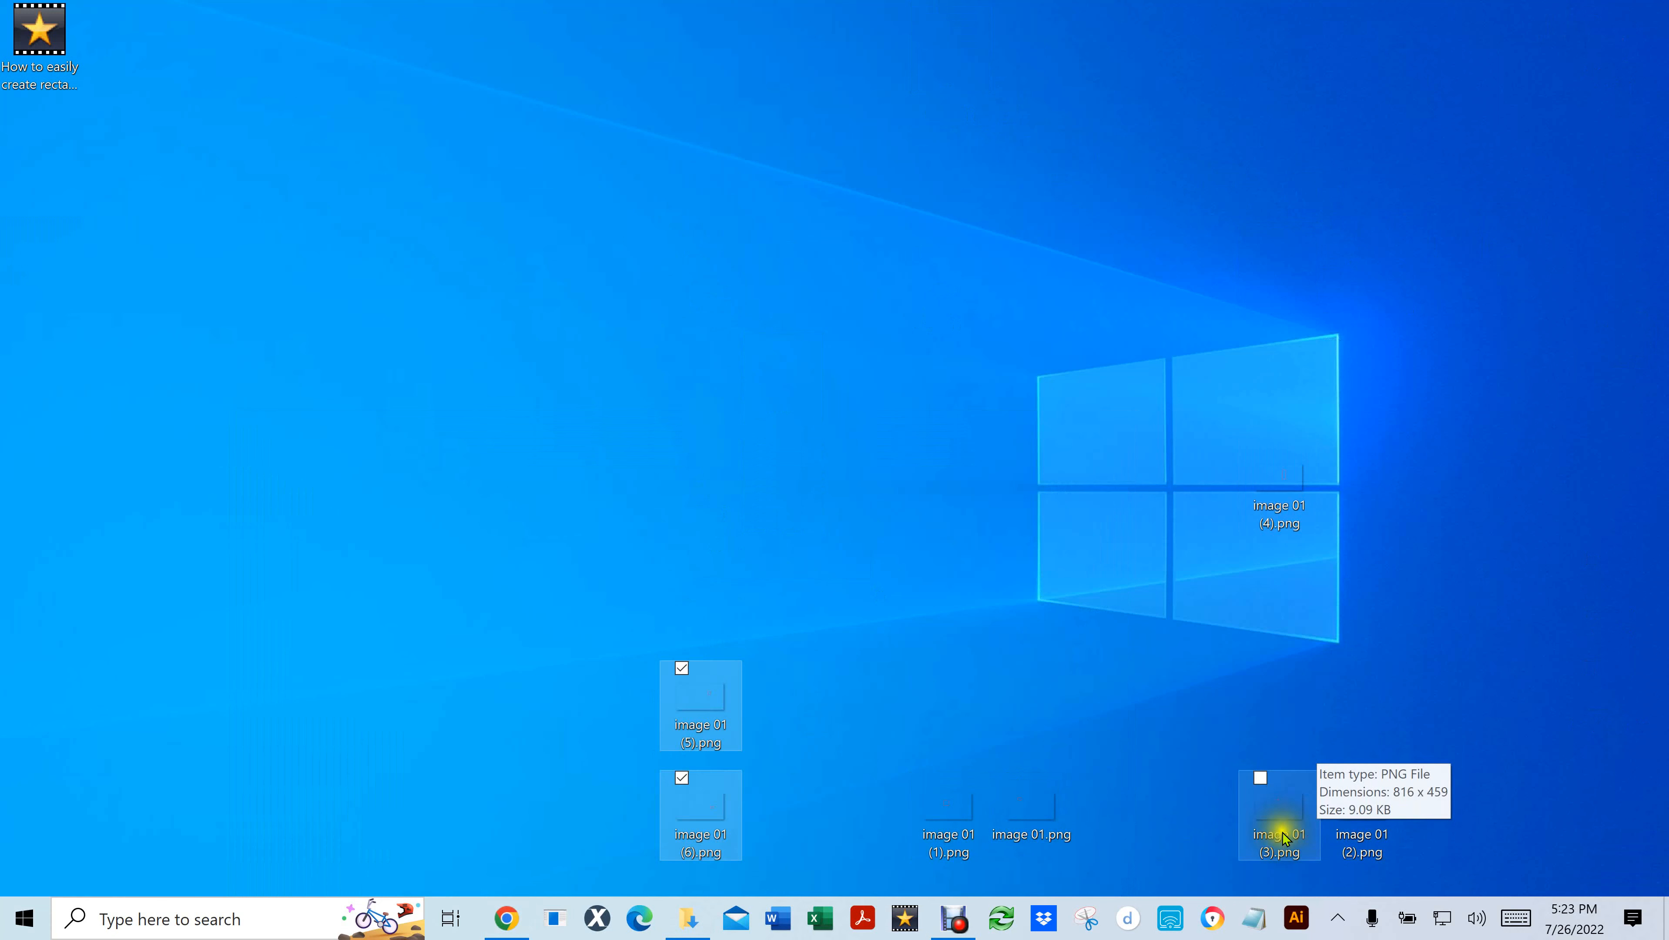
left_click_drag(1286, 506, 697, 615)
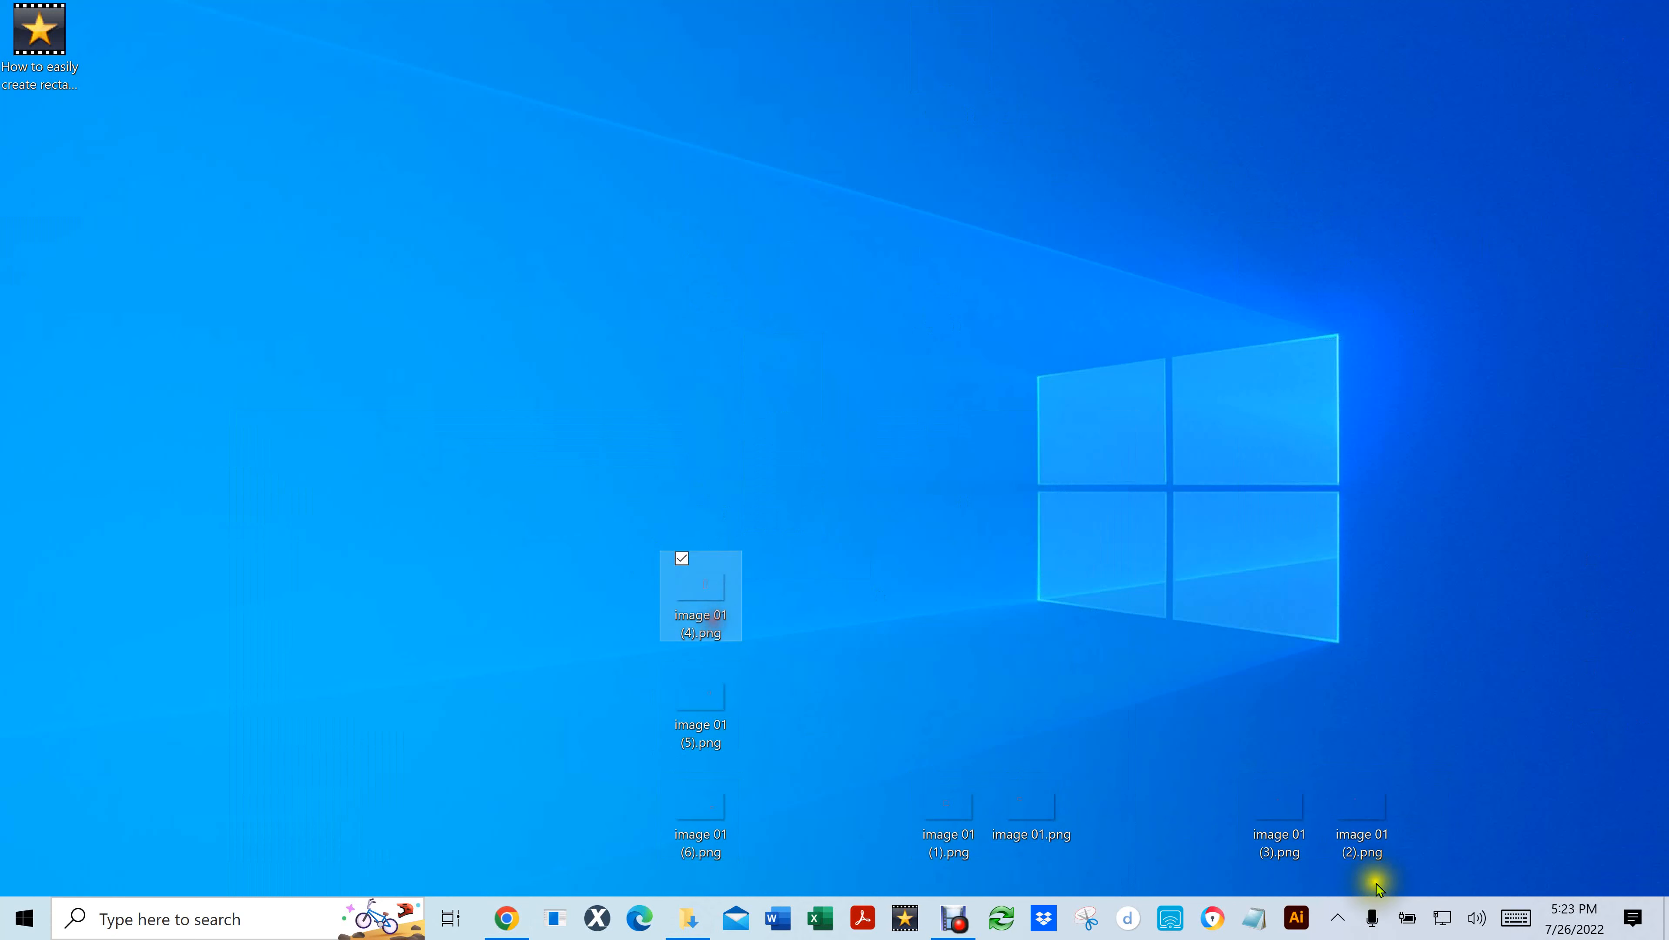
left_click(1284, 846)
left_click_drag(1283, 846, 706, 505)
left_click_drag(1361, 812, 688, 379)
left_click_drag(947, 808, 686, 287)
left_click_drag(1032, 806, 720, 7)
left_click_drag(695, 148, 694, 148)
Select all seven image 01 PNG files and remove them from the desktop
left_click_drag(584, 117, 858, 863)
left_click_drag(720, 163, 1029, 260)
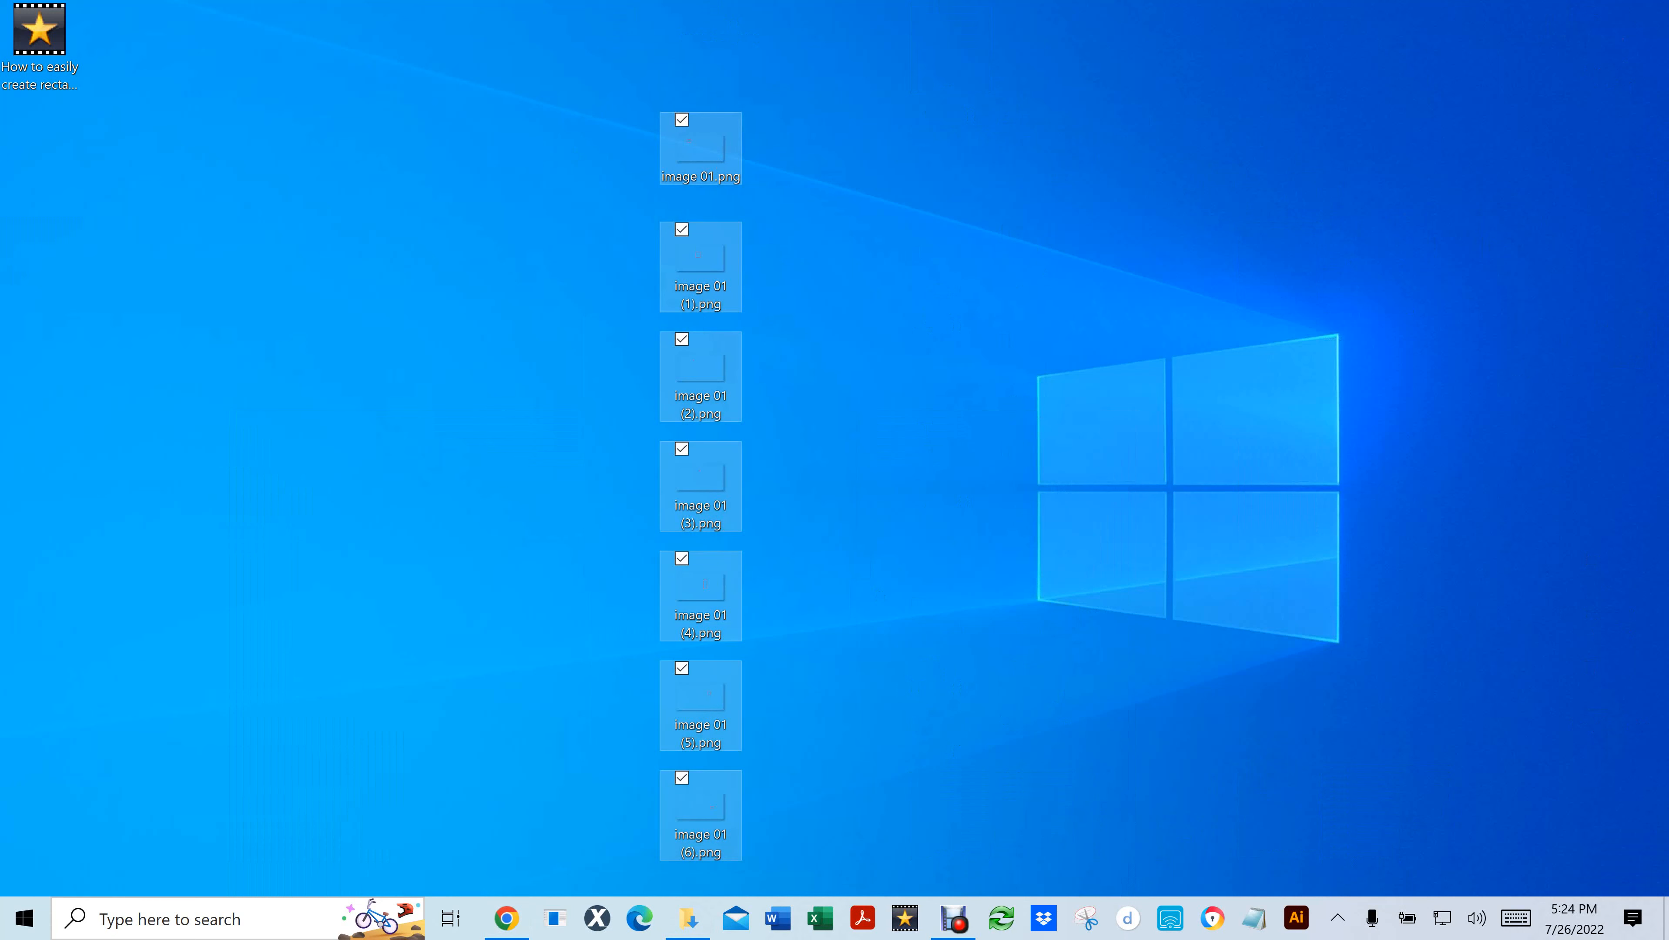
key("Delete")
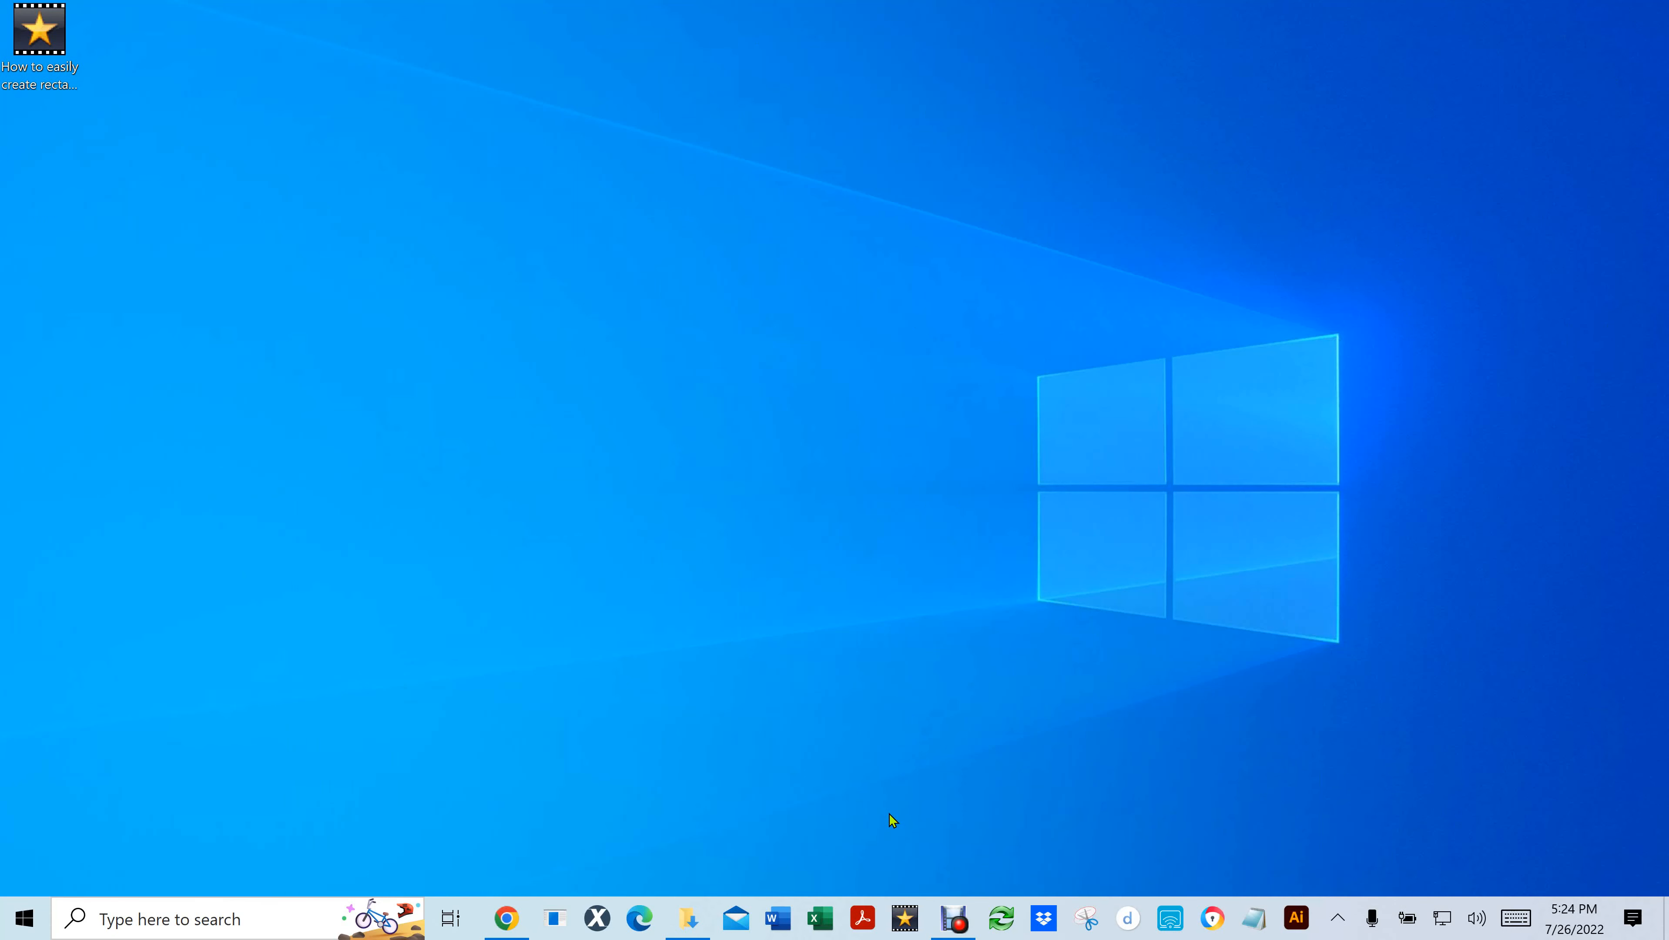
Open the desktop project "How to easily create rectangles and squares" in VideoPad
left_click(55, 45)
double_click(55, 45)
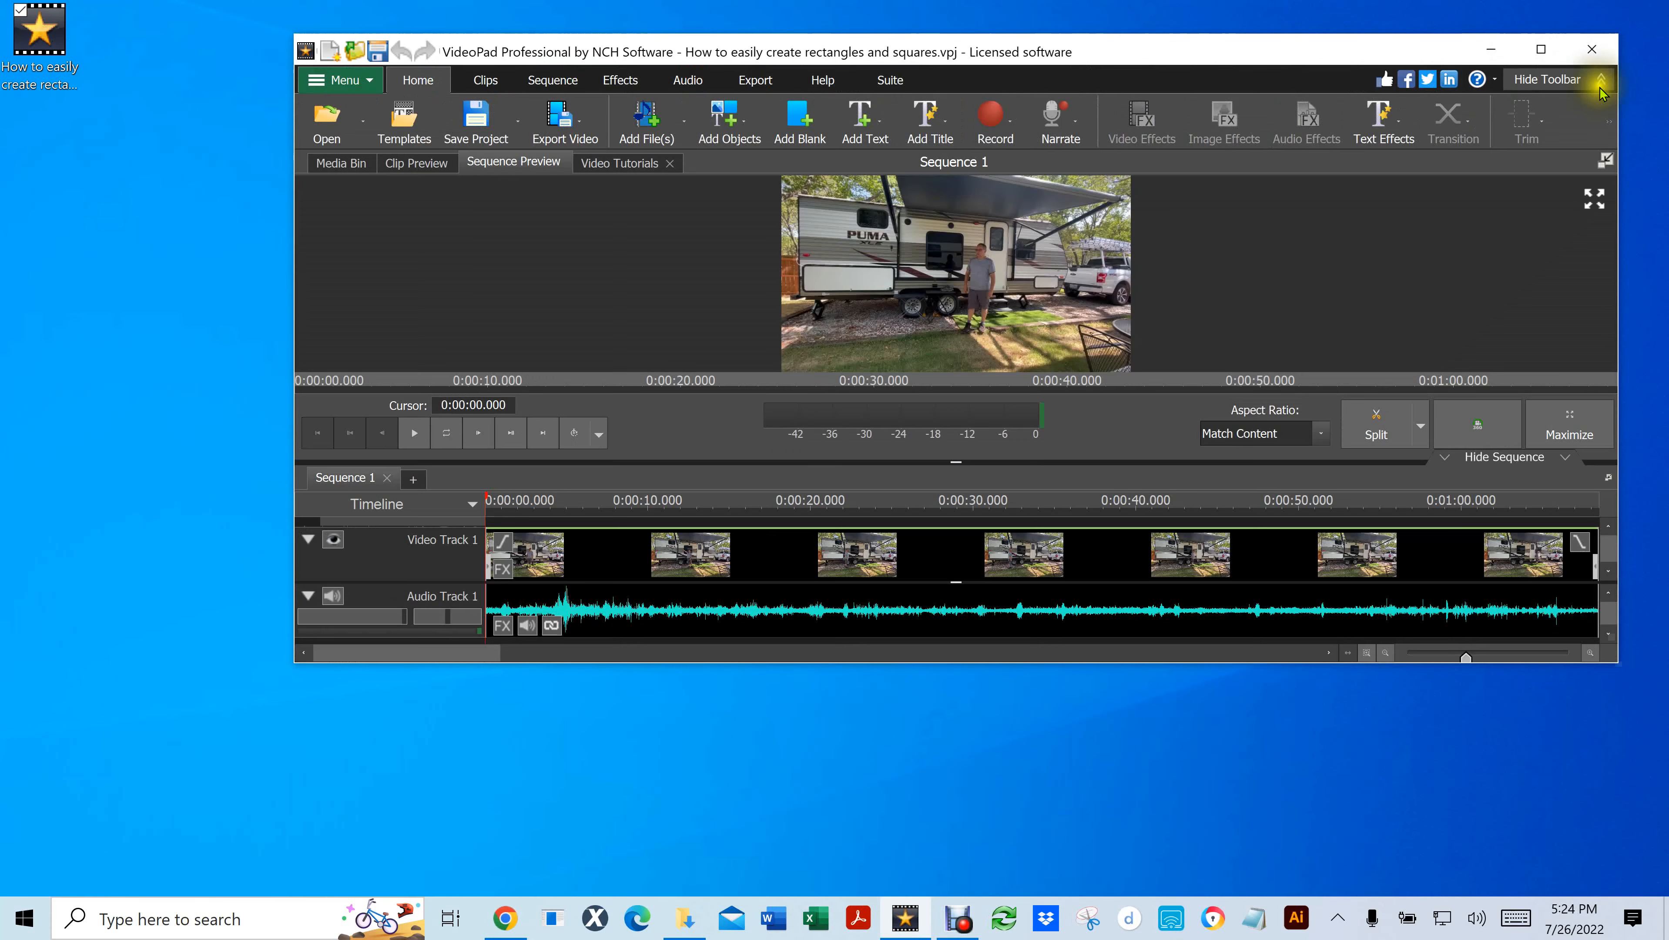
Maximize the VideoPad window and play the sequence, pausing at about 0:00:08.452 where the man points toward the trailer windows
left_click(1541, 48)
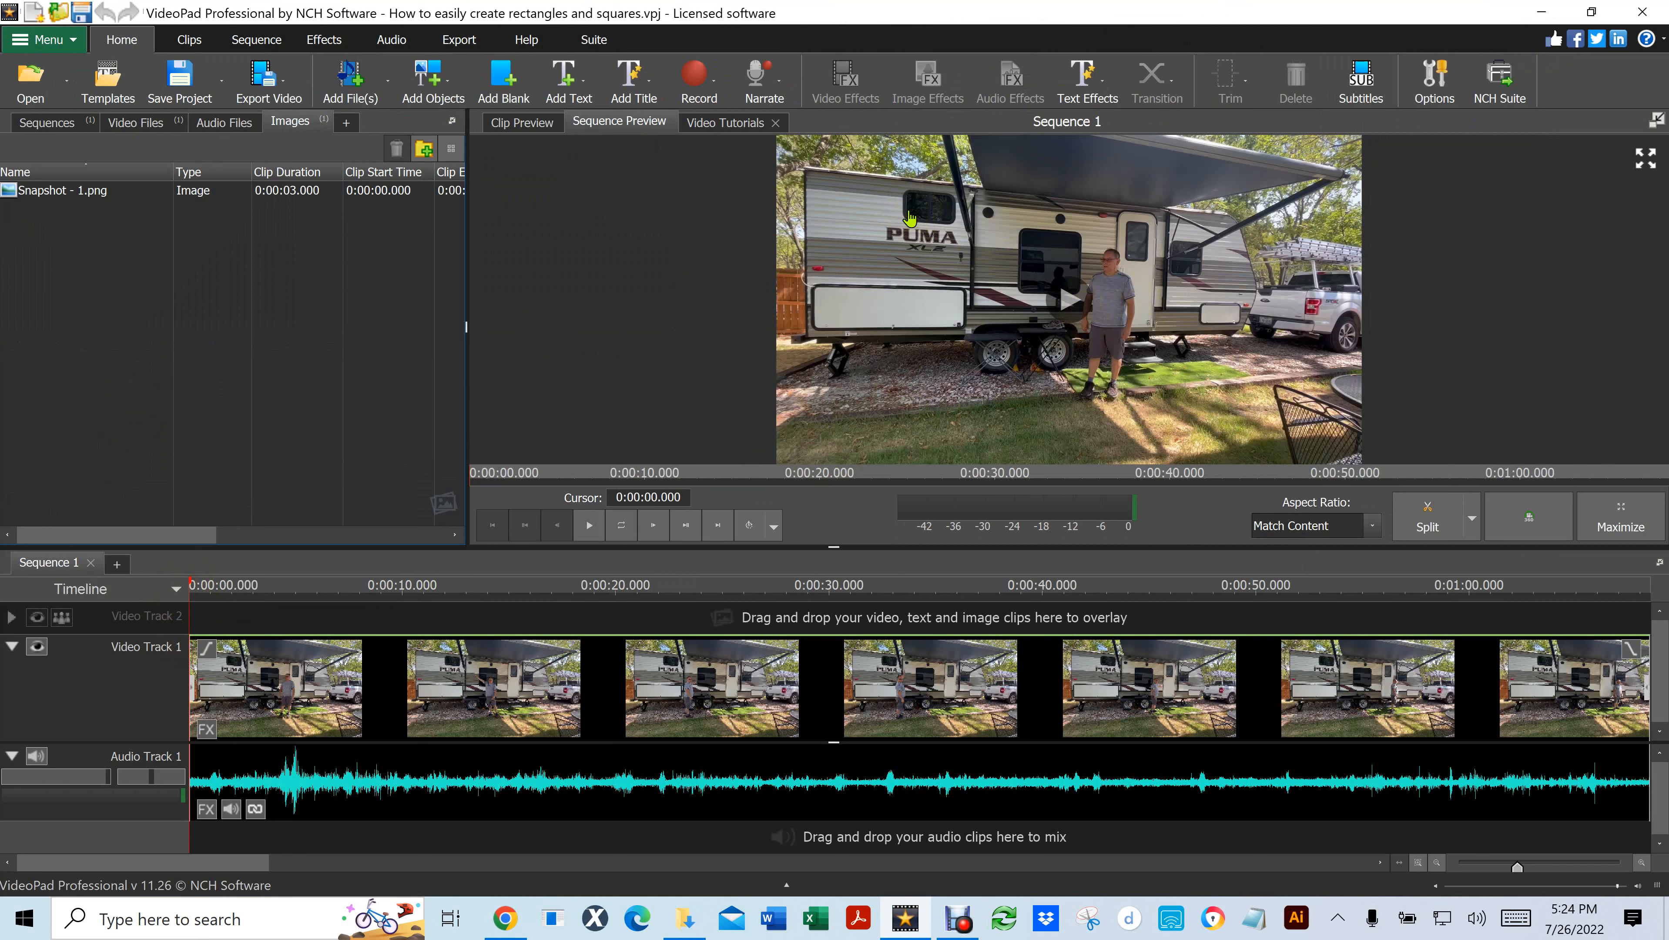
left_click(201, 616)
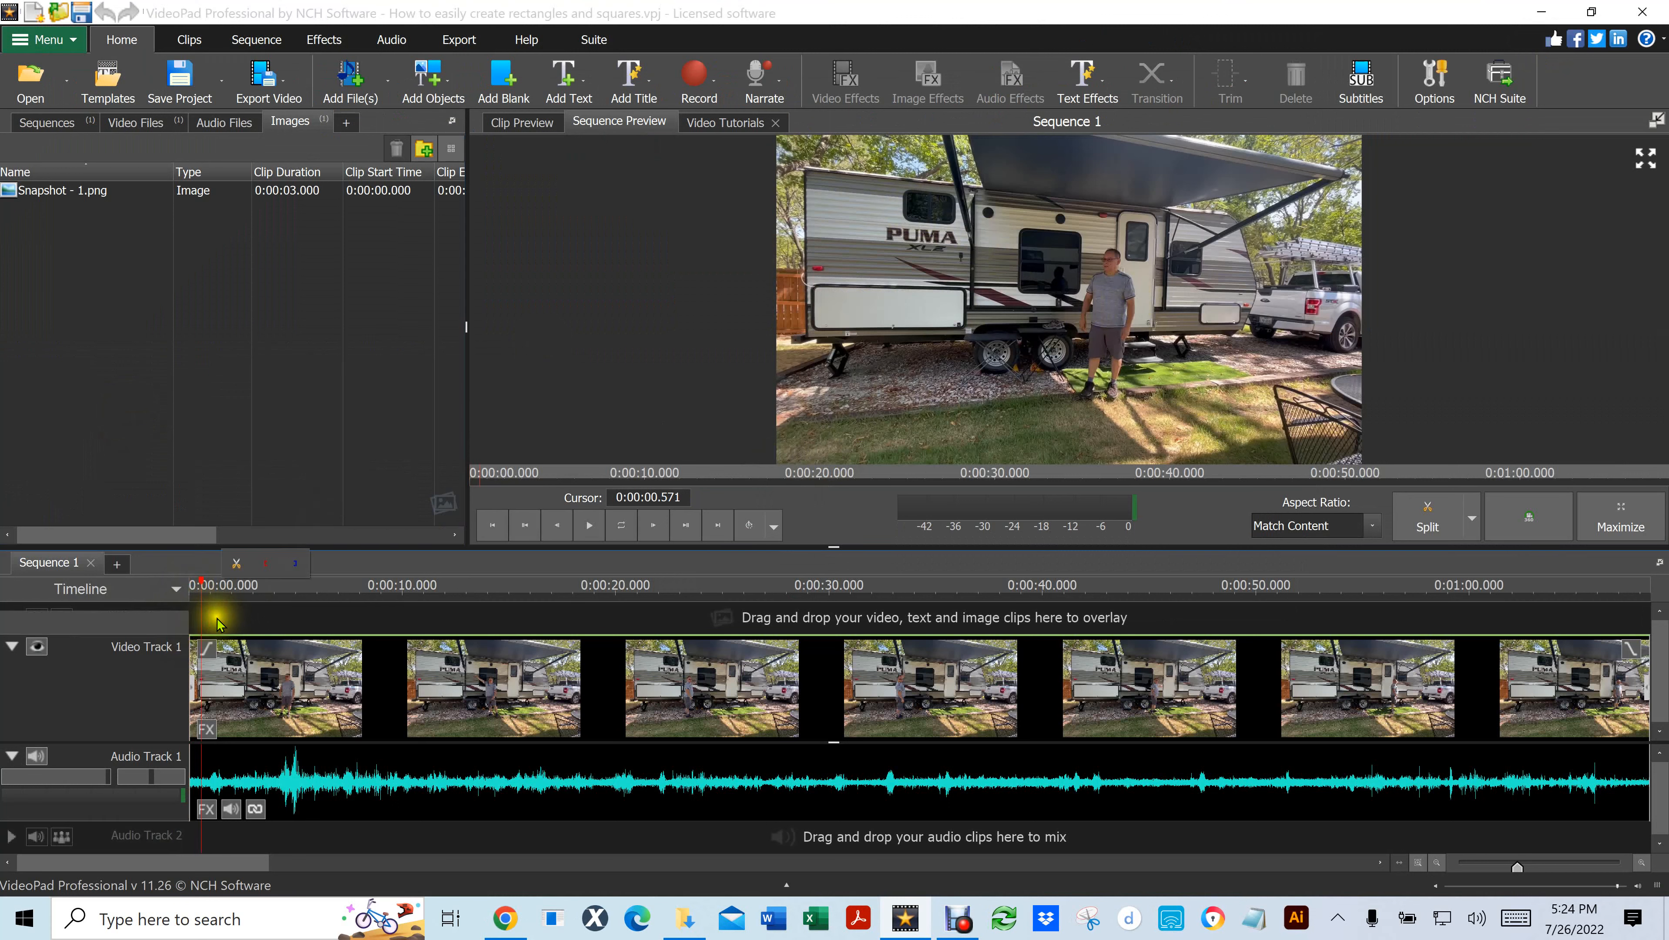
left_click(590, 526)
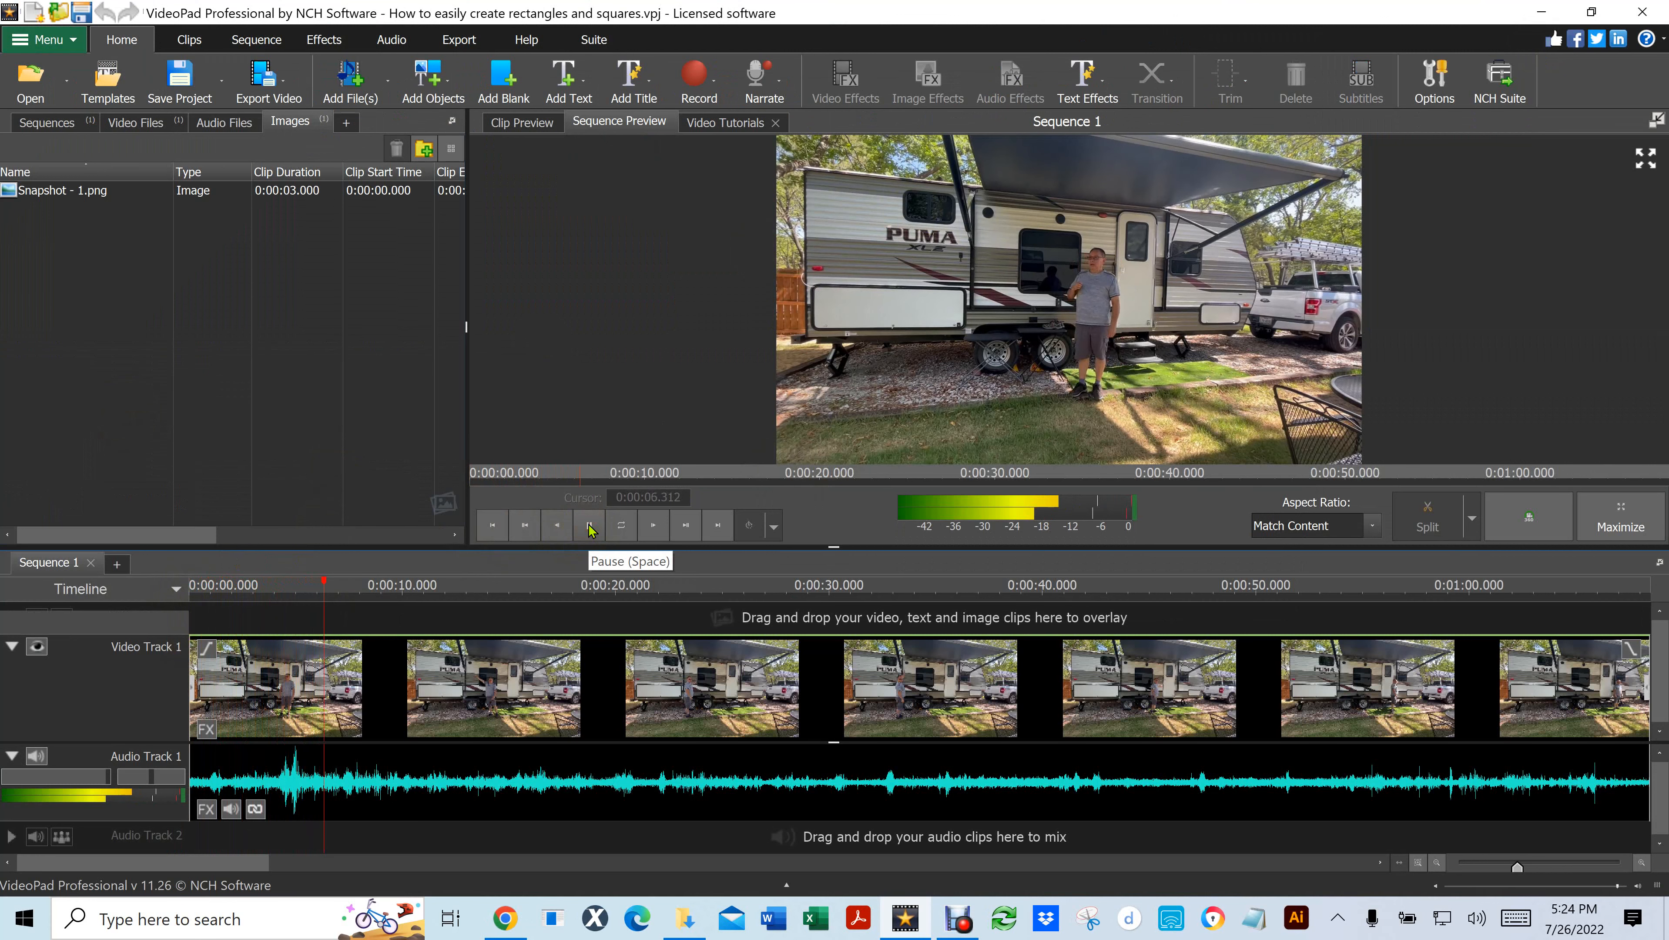
left_click(590, 527)
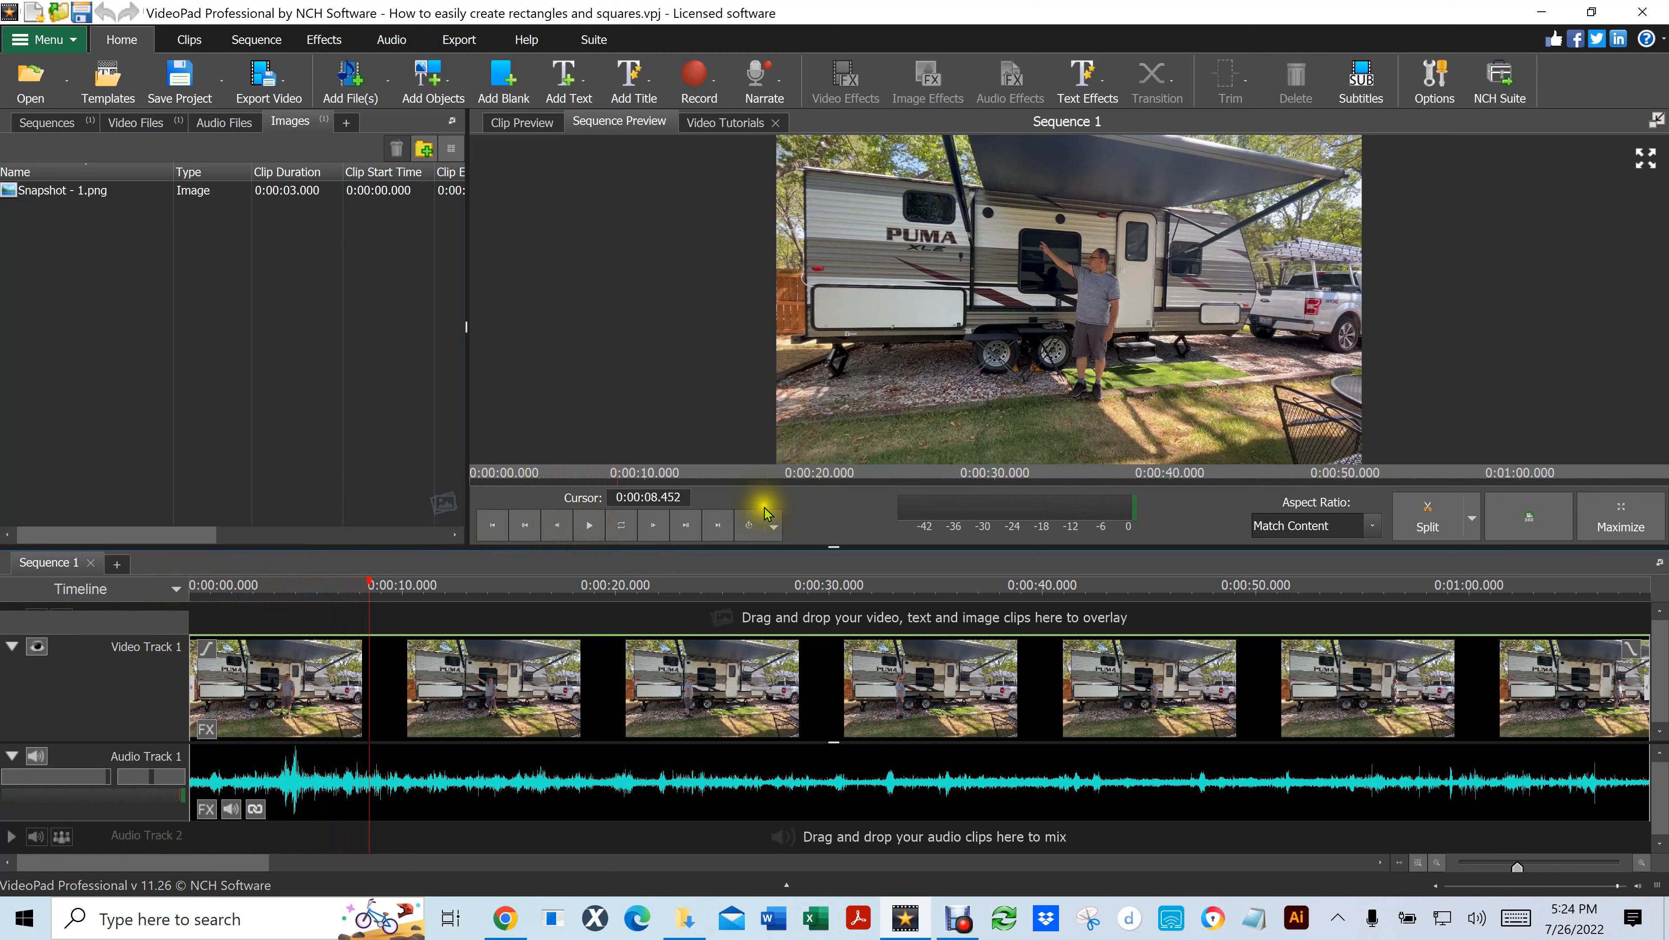
Import image 01.png into the project's images and overlay it on a new track above the trailer video, starting at 0:00:08.452
left_click_drag(726, 600, 34, 234)
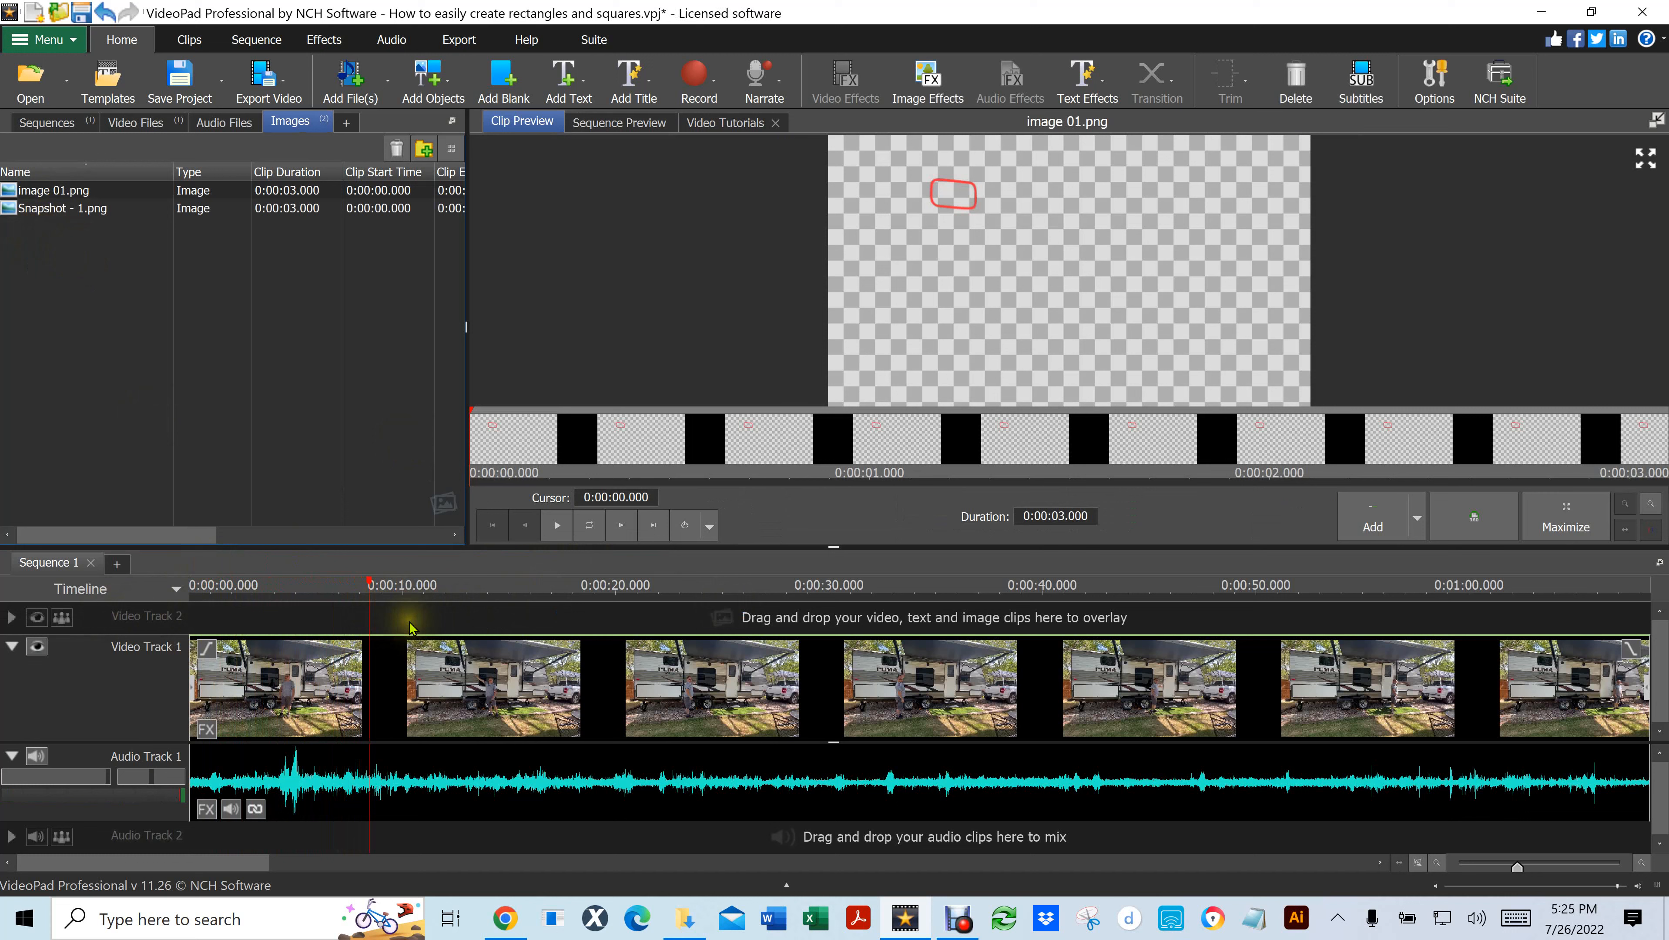
left_click(15, 191)
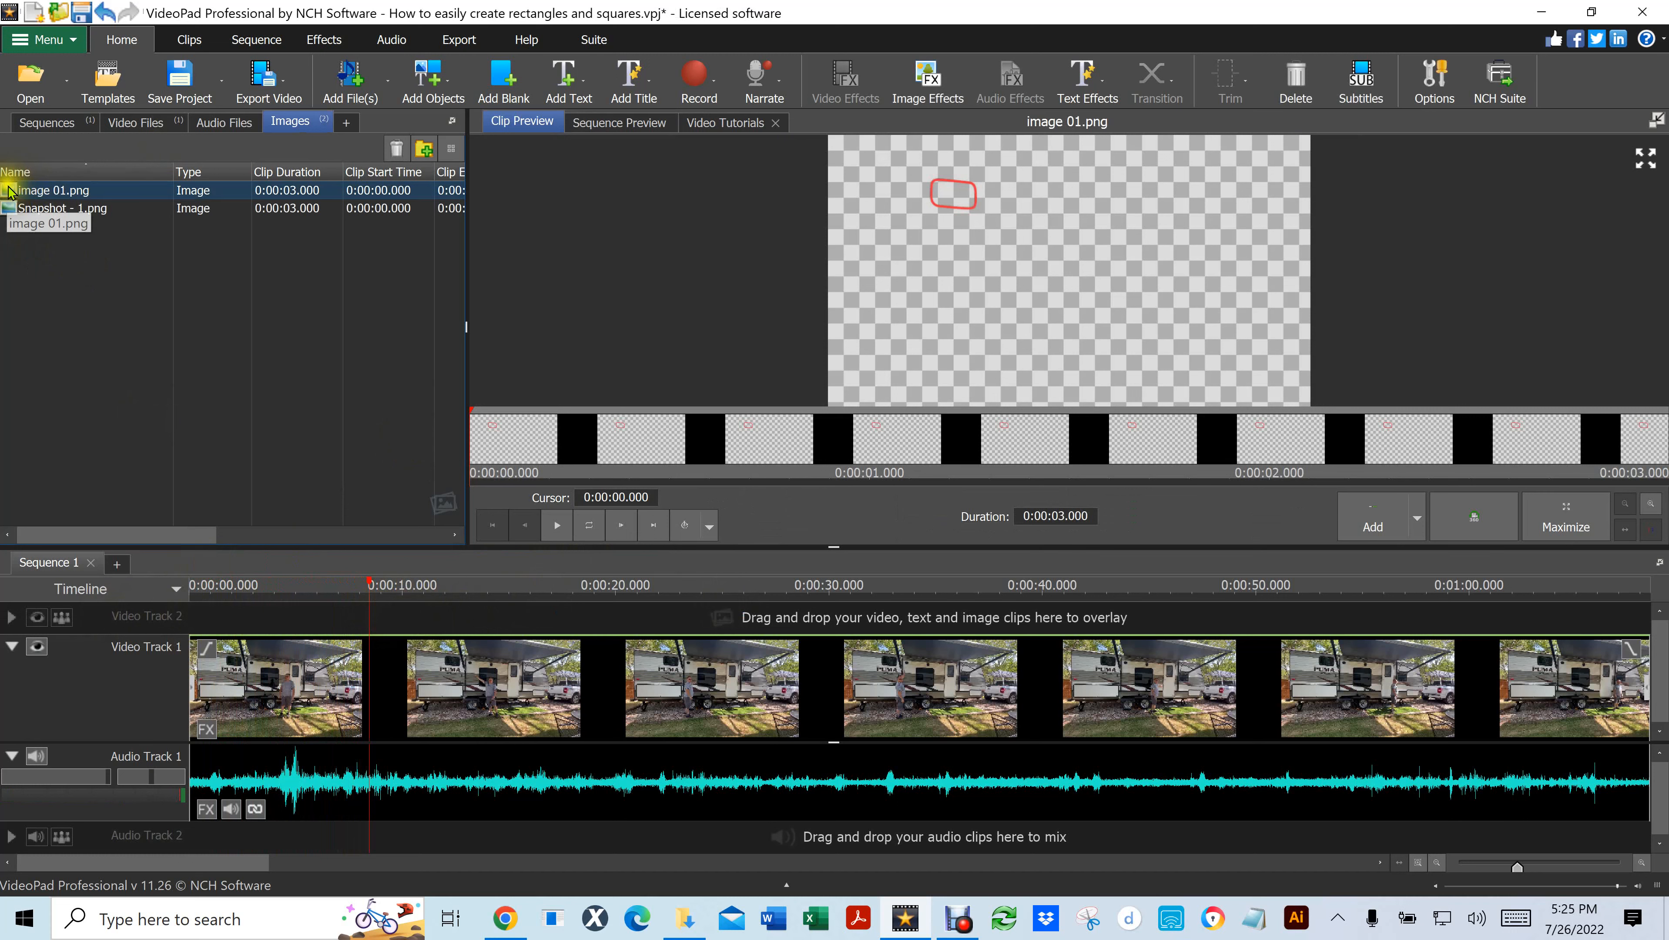
left_click_drag(9, 194, 371, 596)
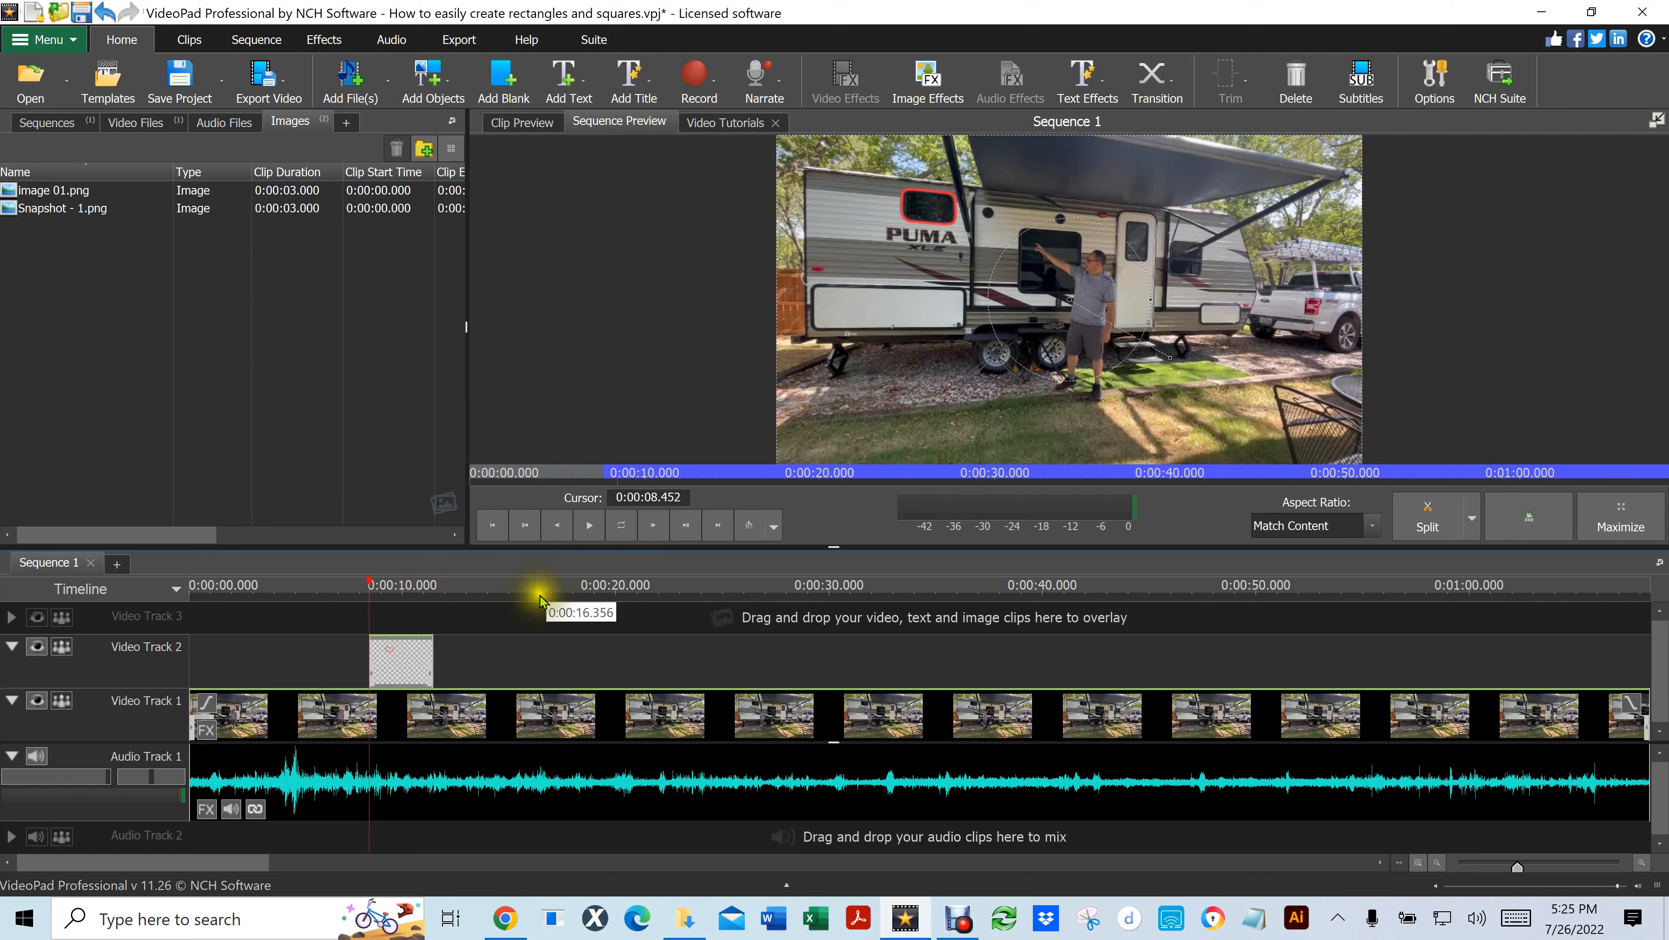
Play the sequence to about 0:00:20.414 and extend the image 01.png overlay so that it ends there
left_click(589, 524)
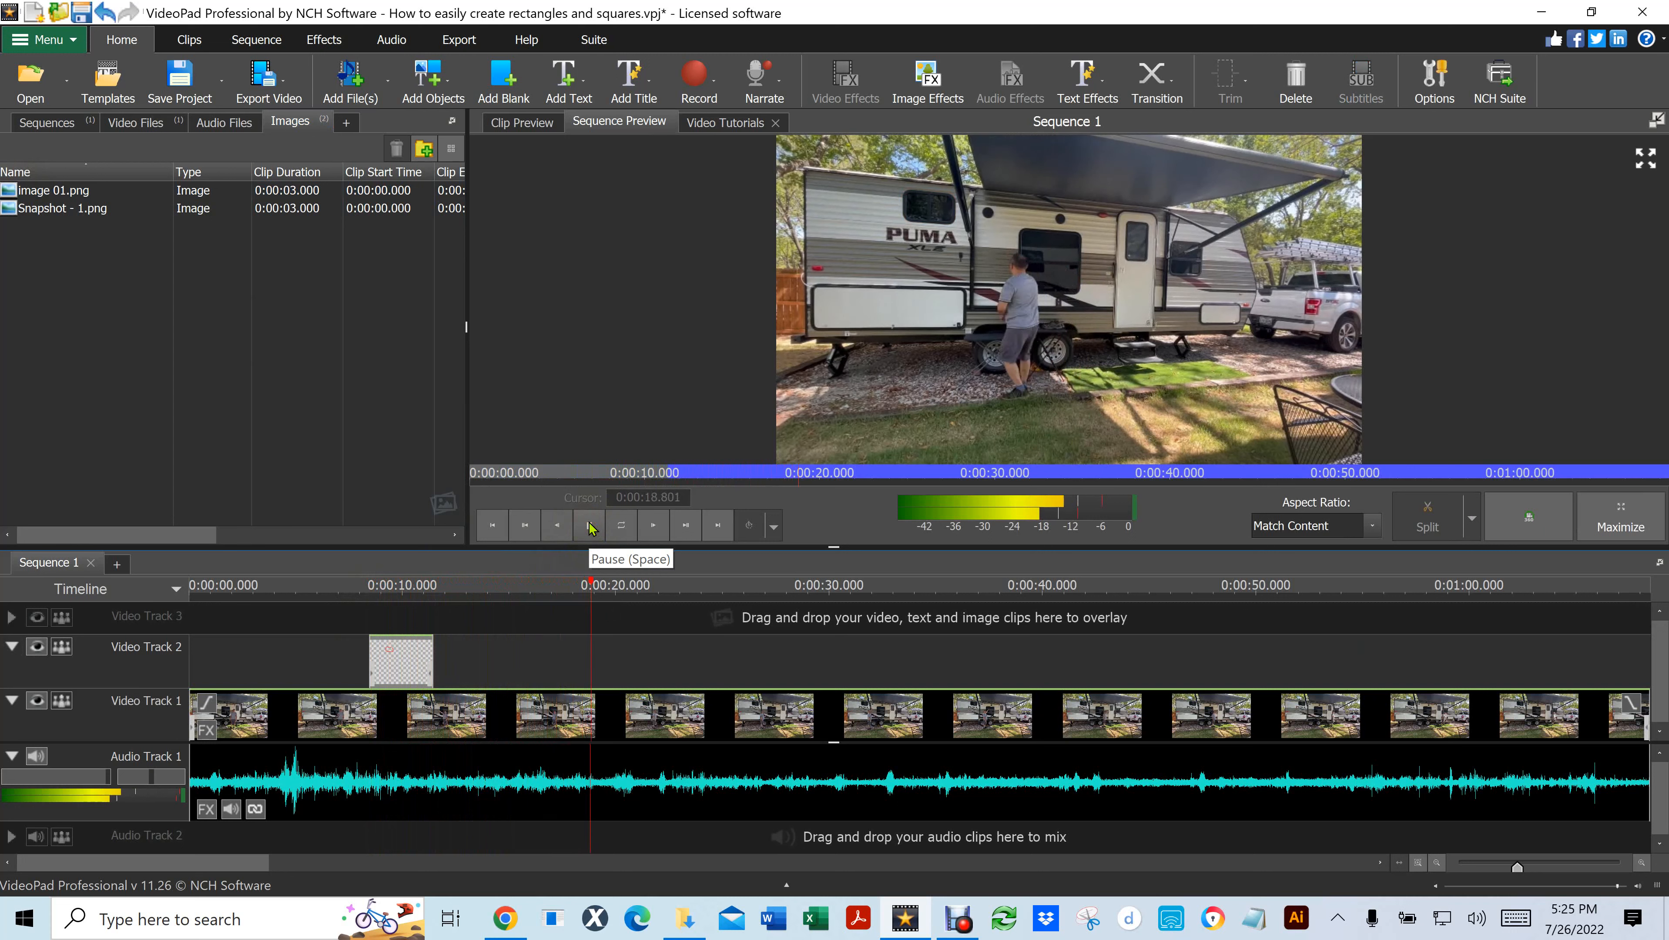
left_click(592, 528)
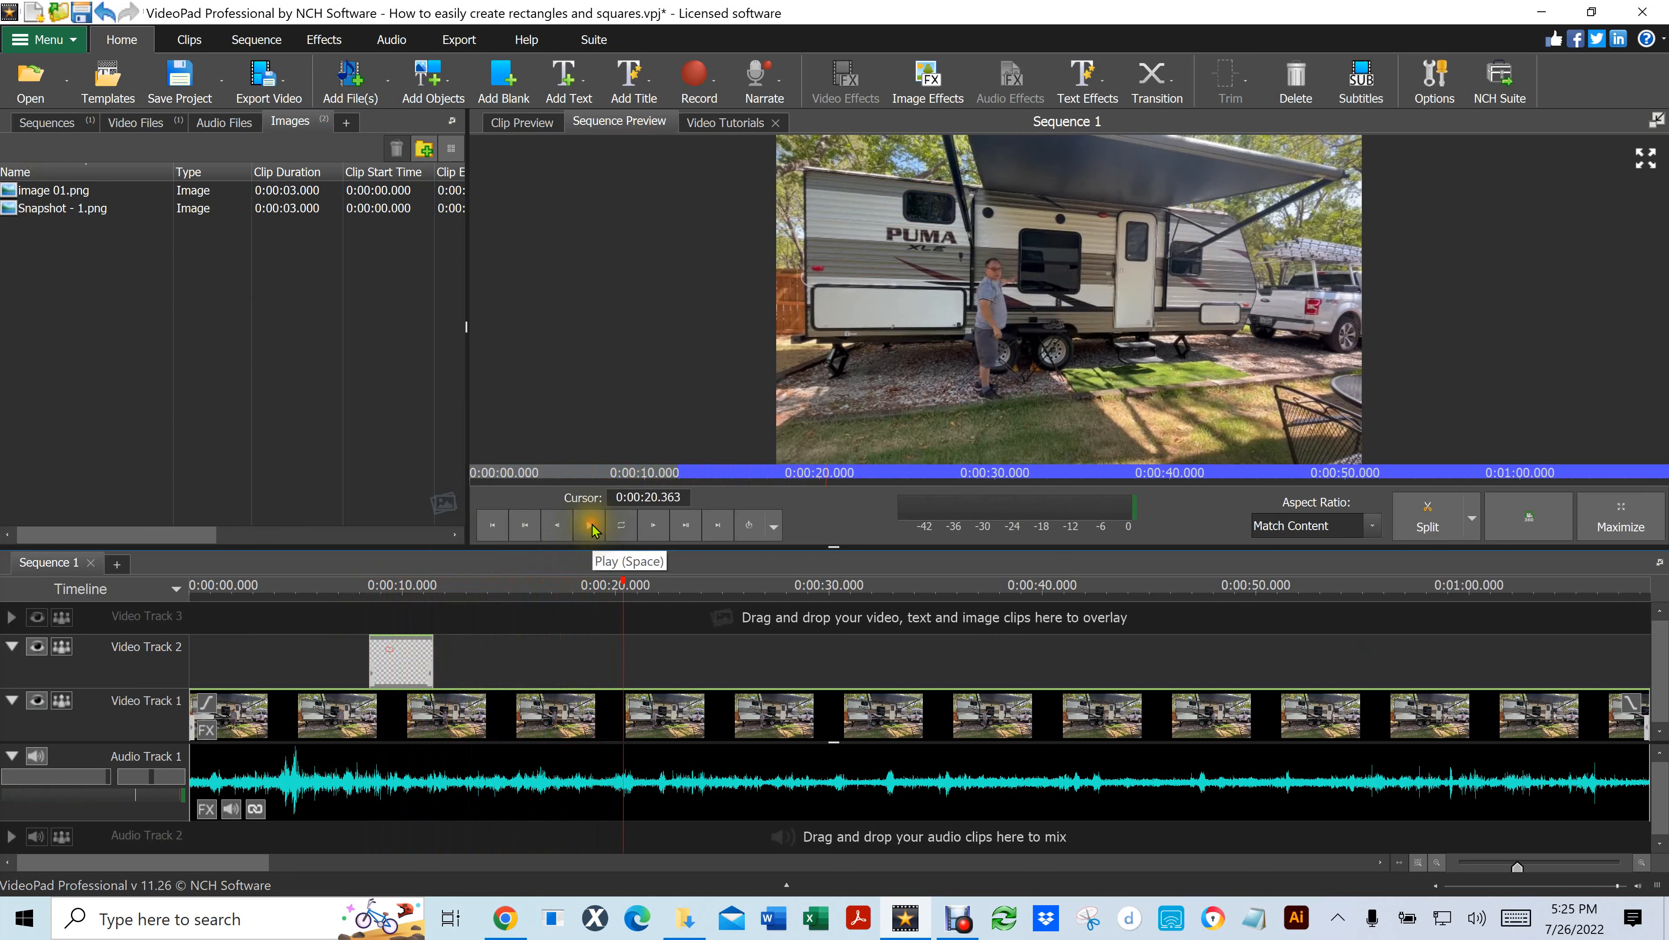
left_click(625, 585)
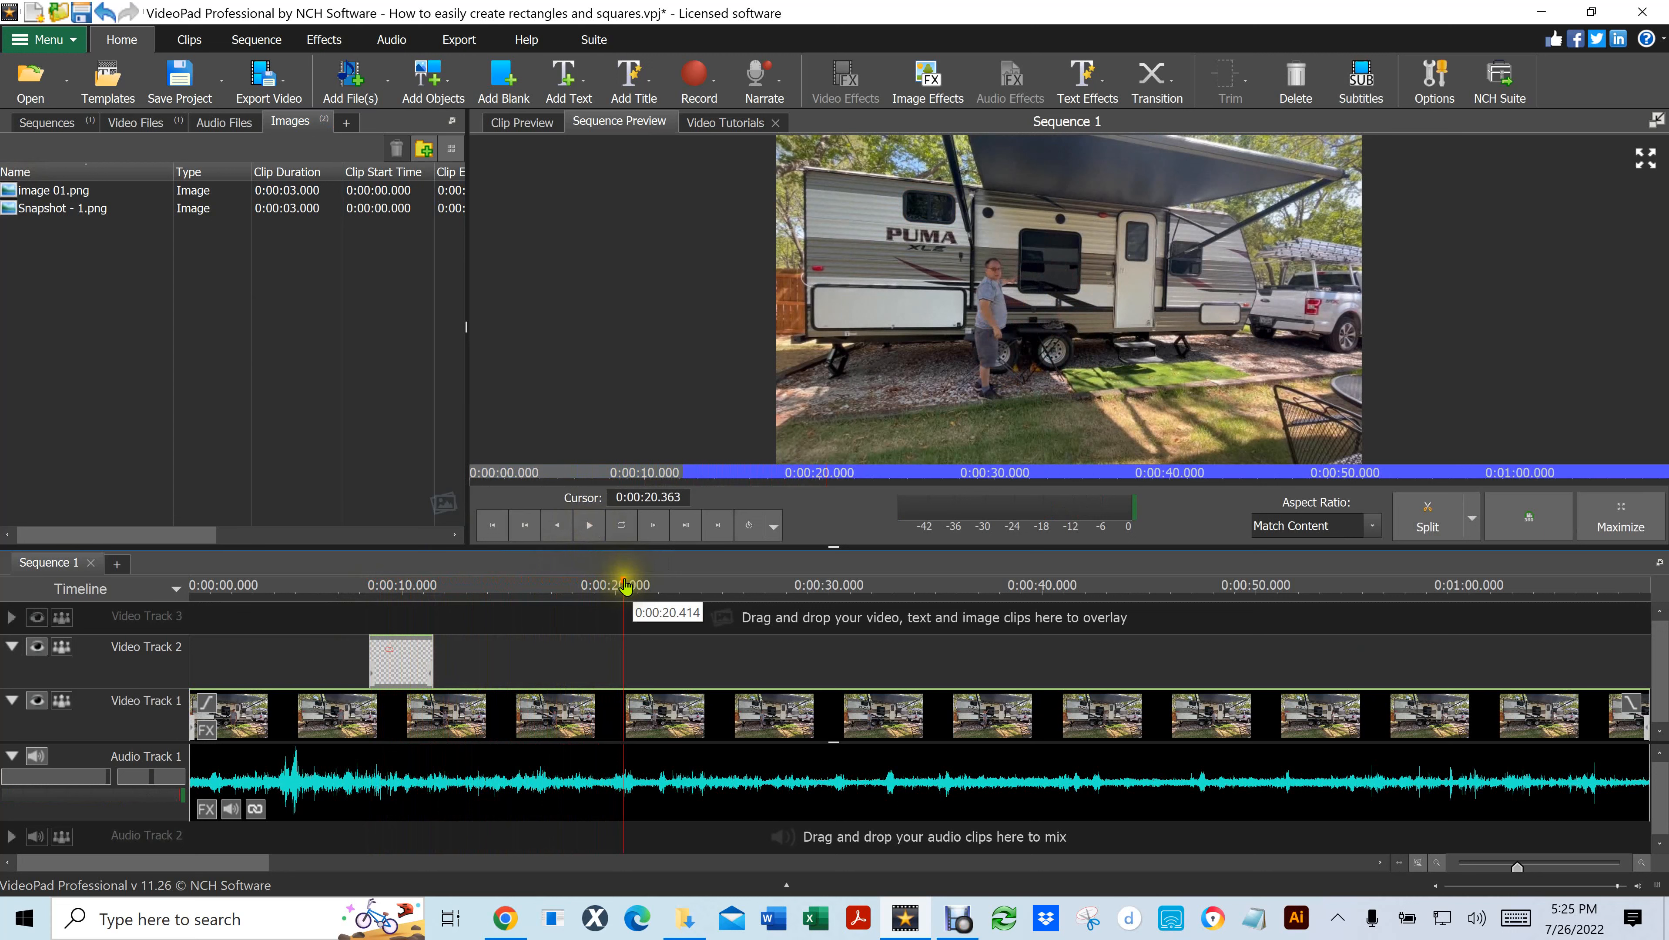
left_click_drag(625, 586, 625, 589)
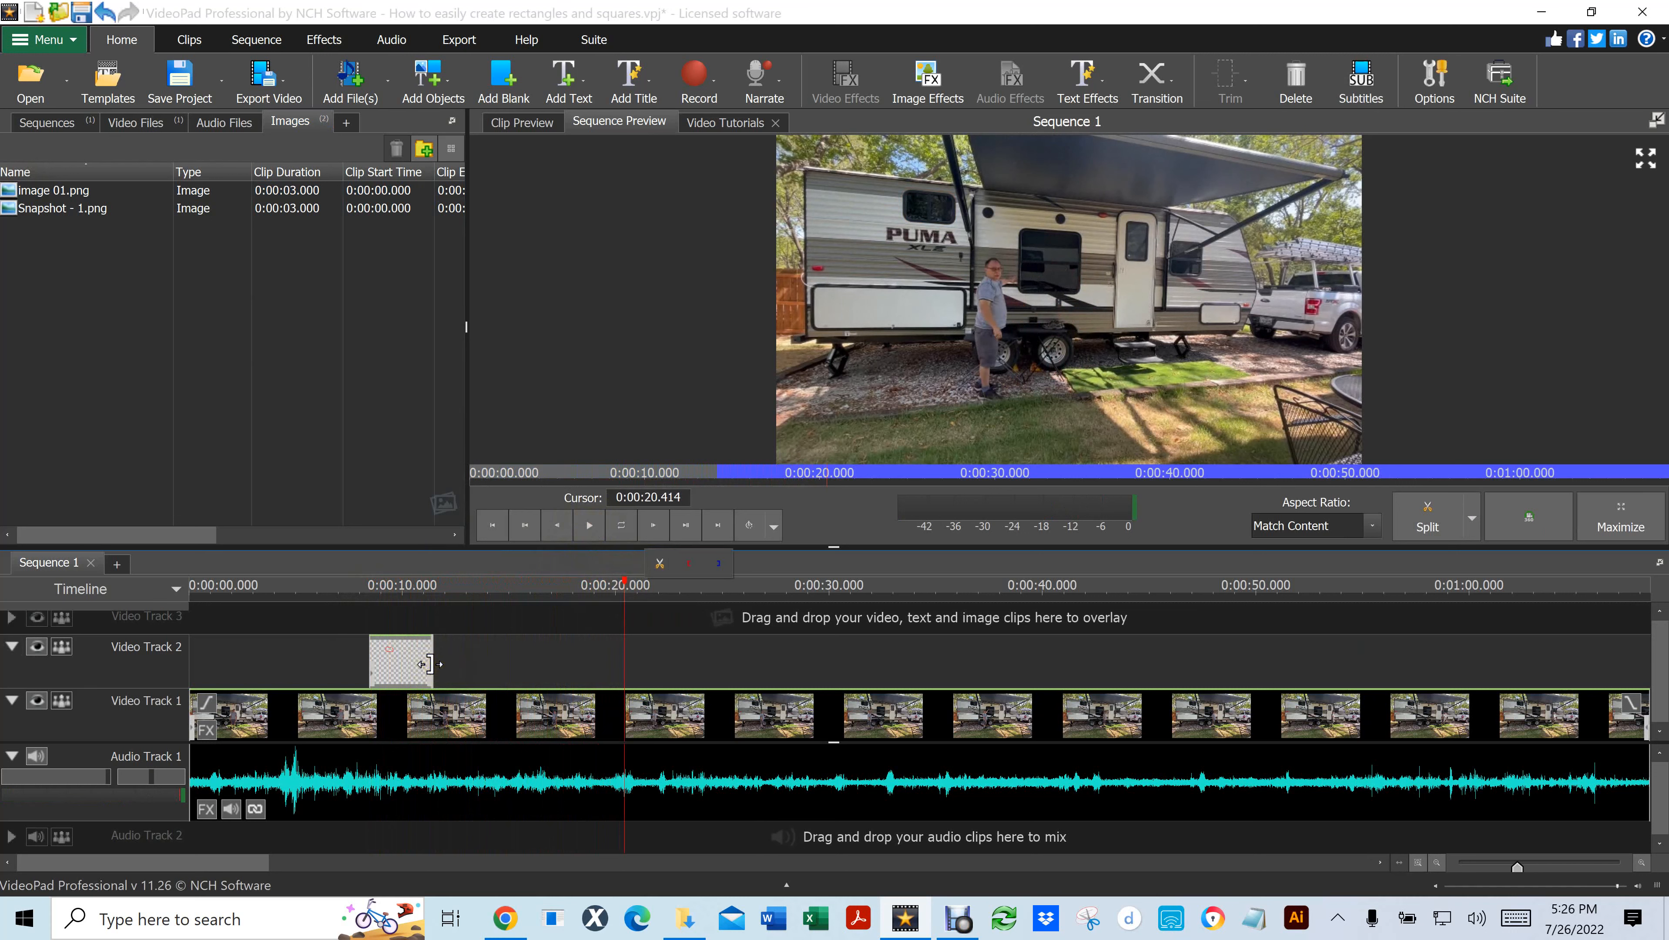
left_click_drag(429, 664, 623, 683)
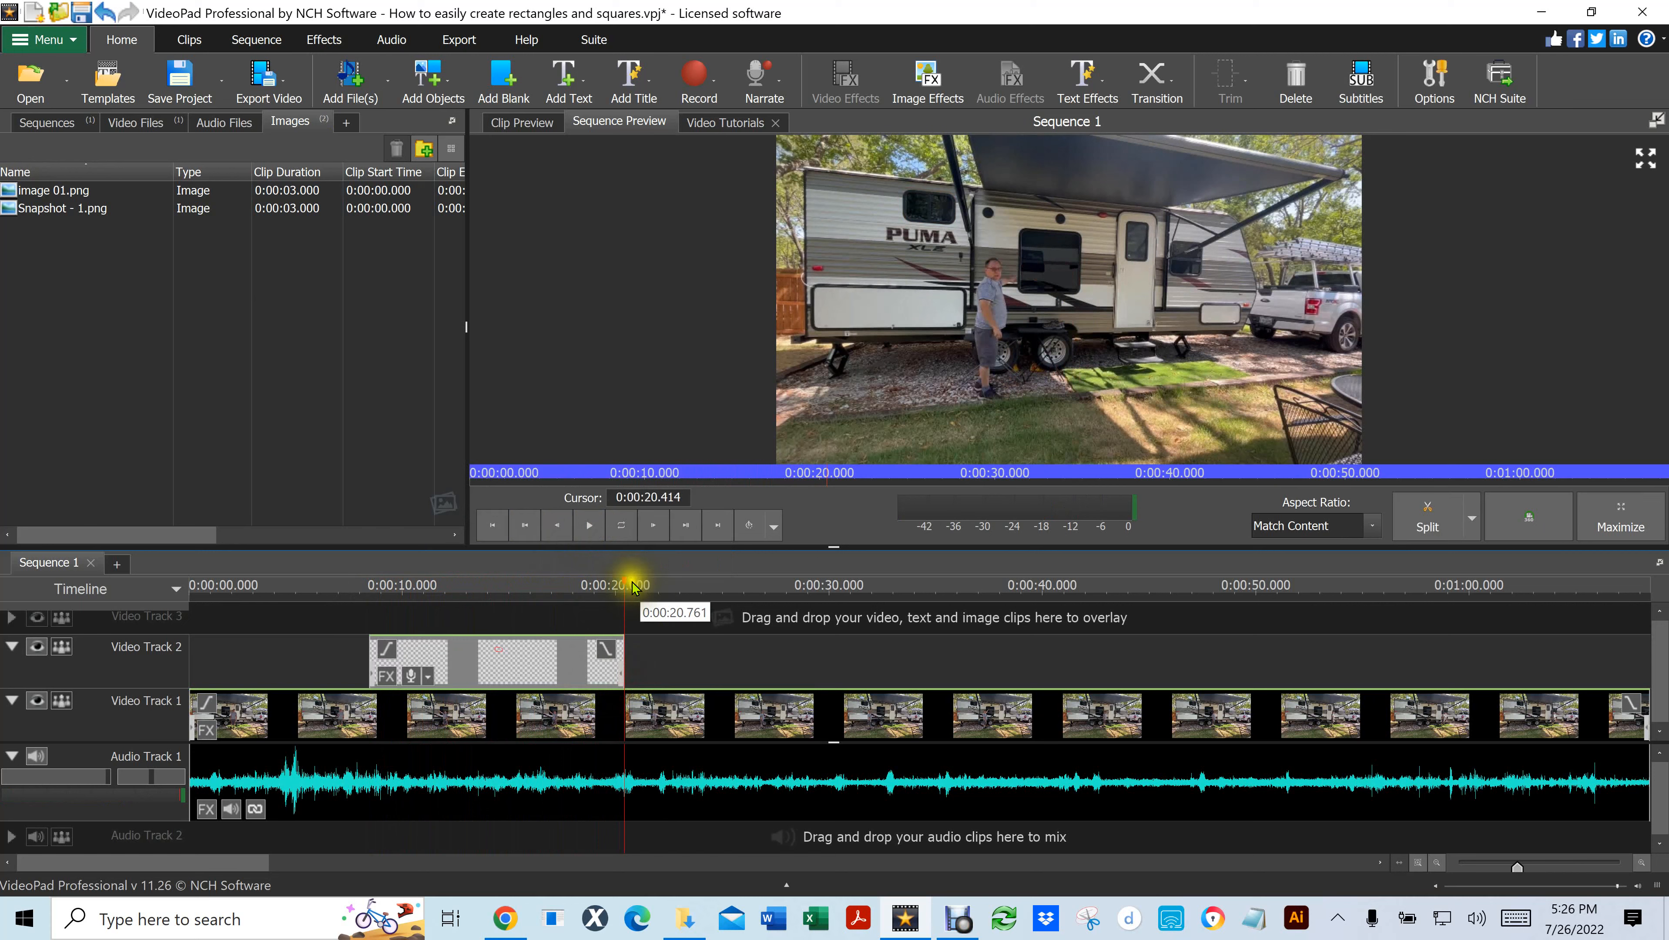
Play the sequence from about 0:00:07.015 to review the first window outline, and return the cursor to the end of the image 01.png clip
left_click_drag(625, 579, 338, 609)
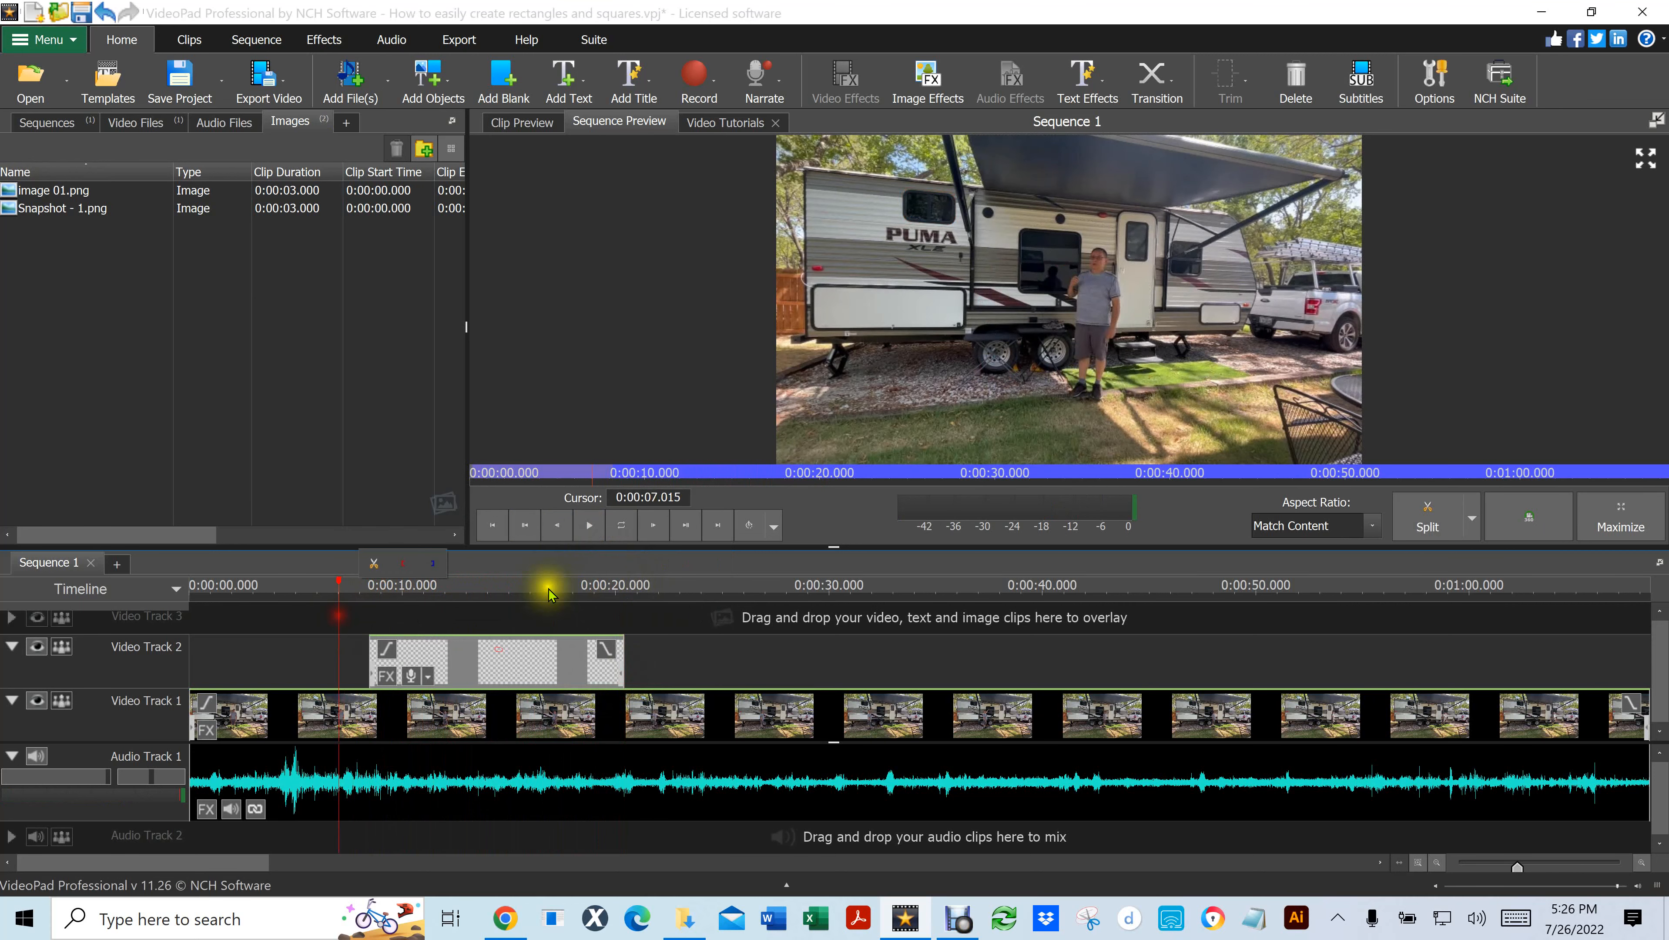
left_click(590, 525)
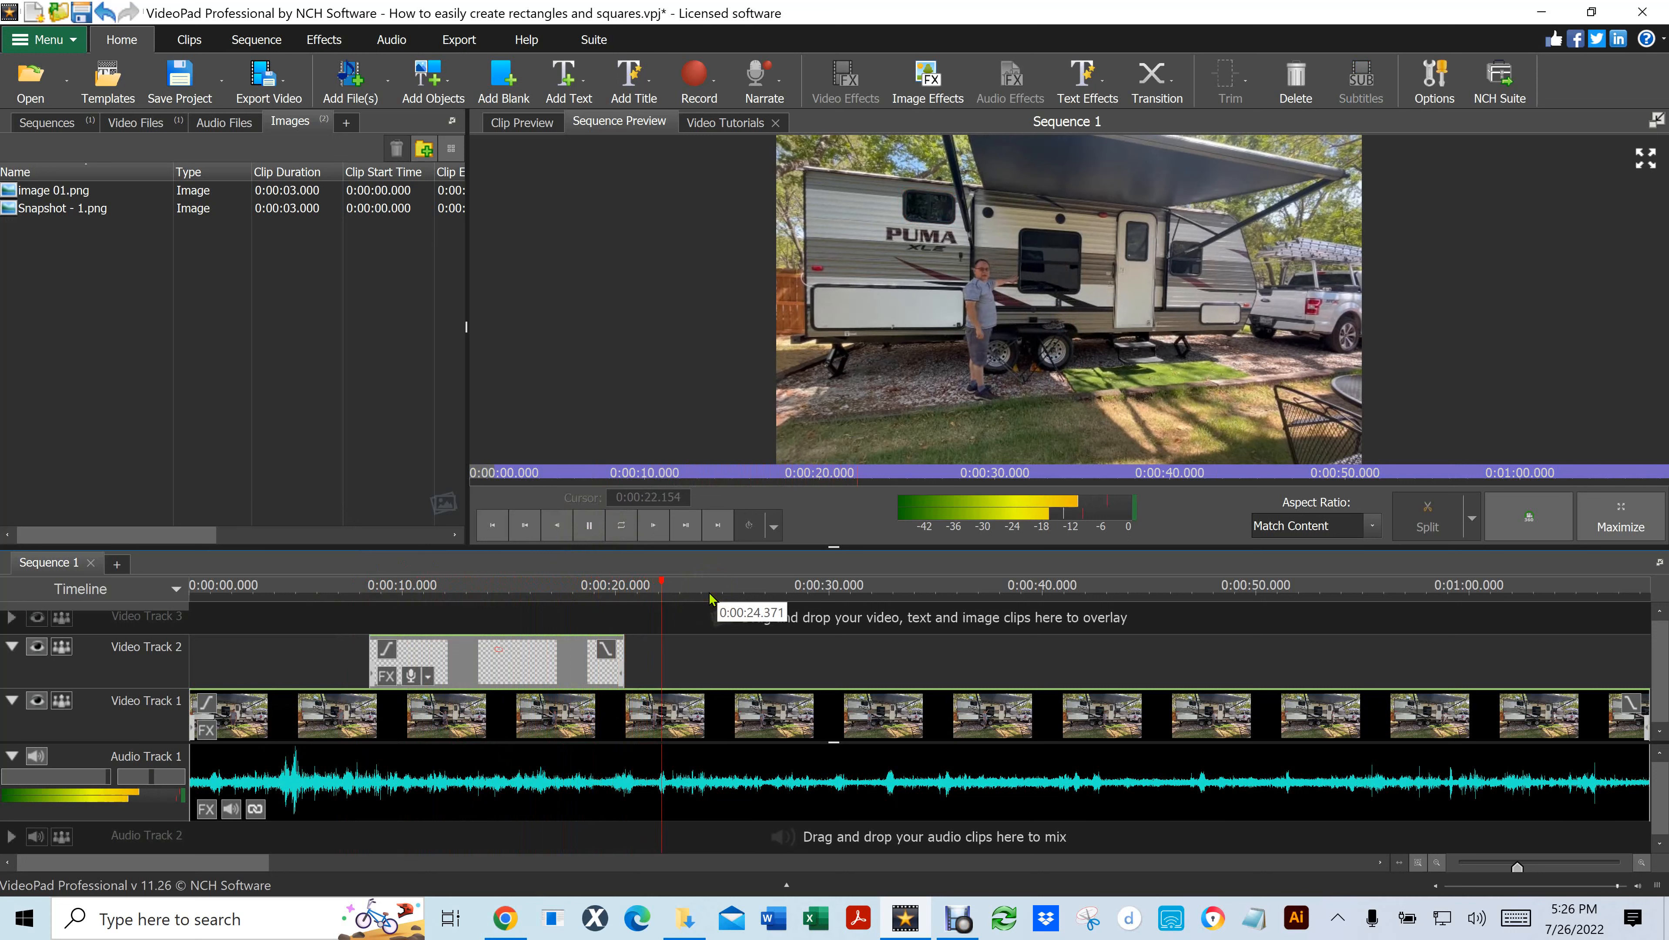
left_click(587, 527)
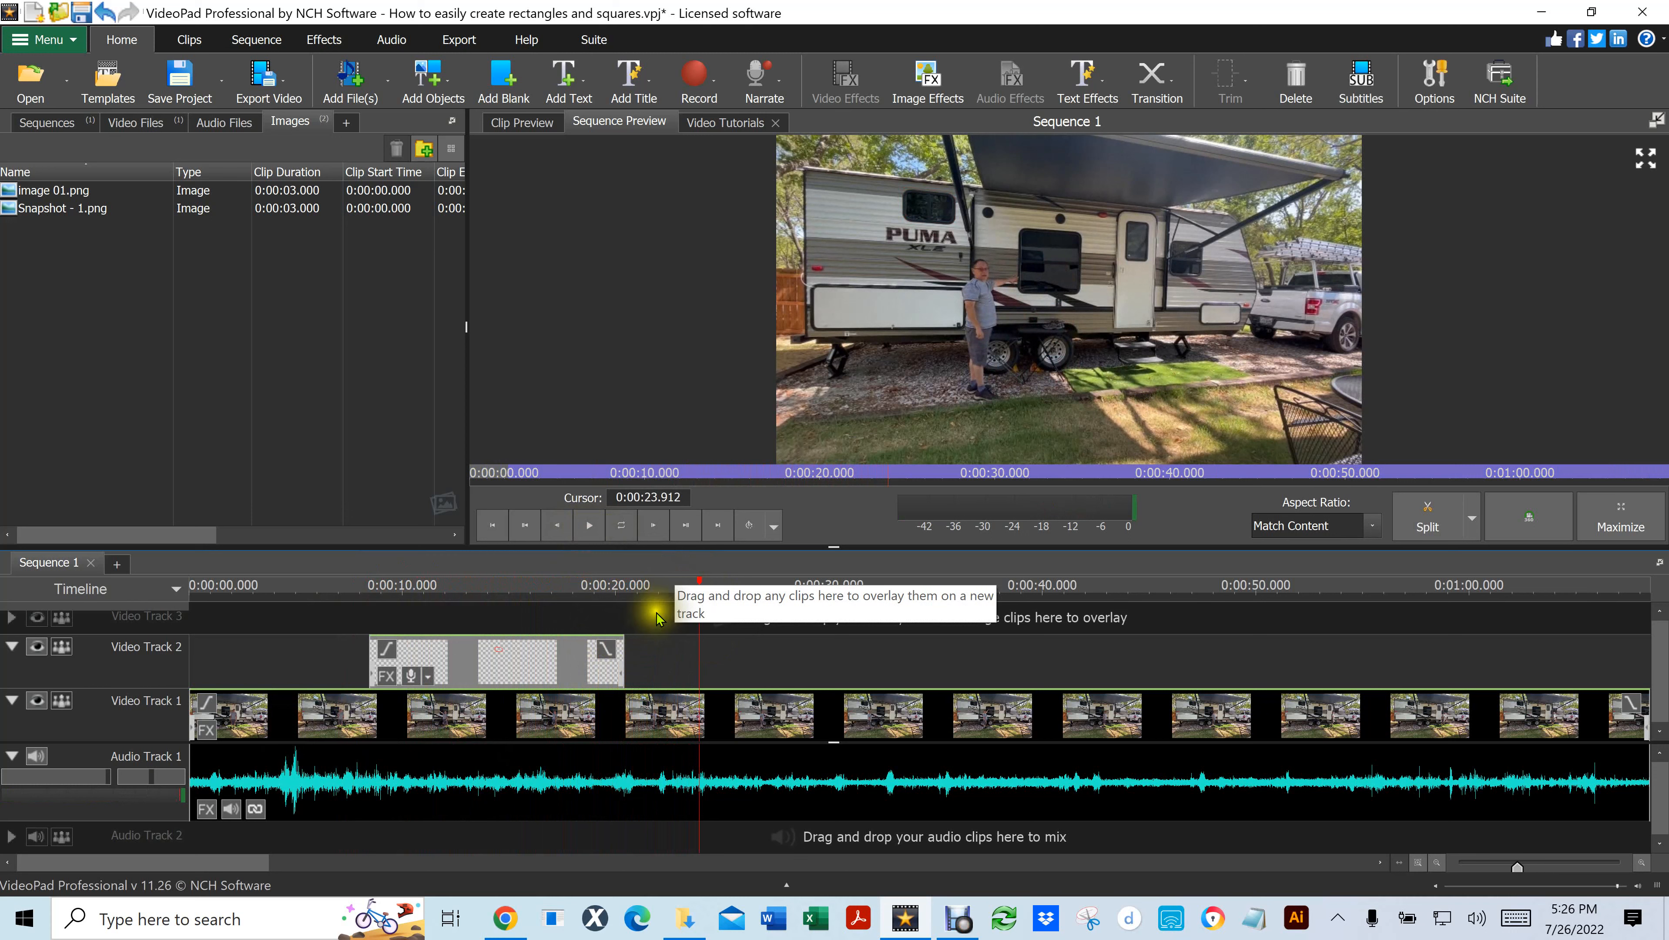
left_click(687, 527)
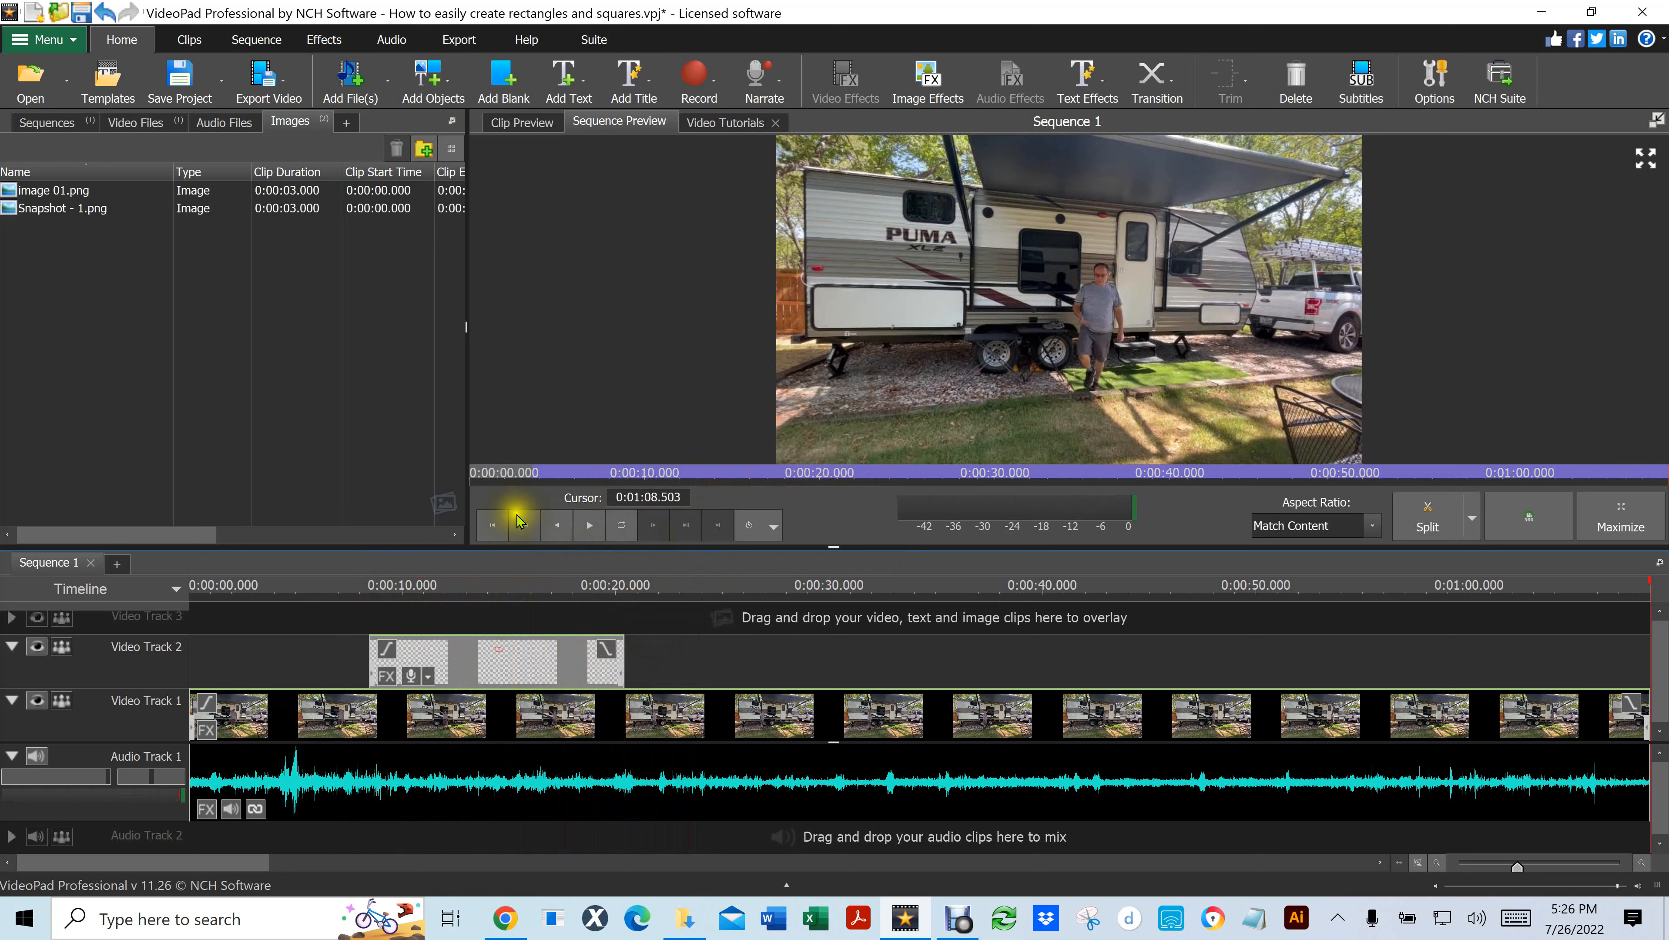
left_click(525, 533)
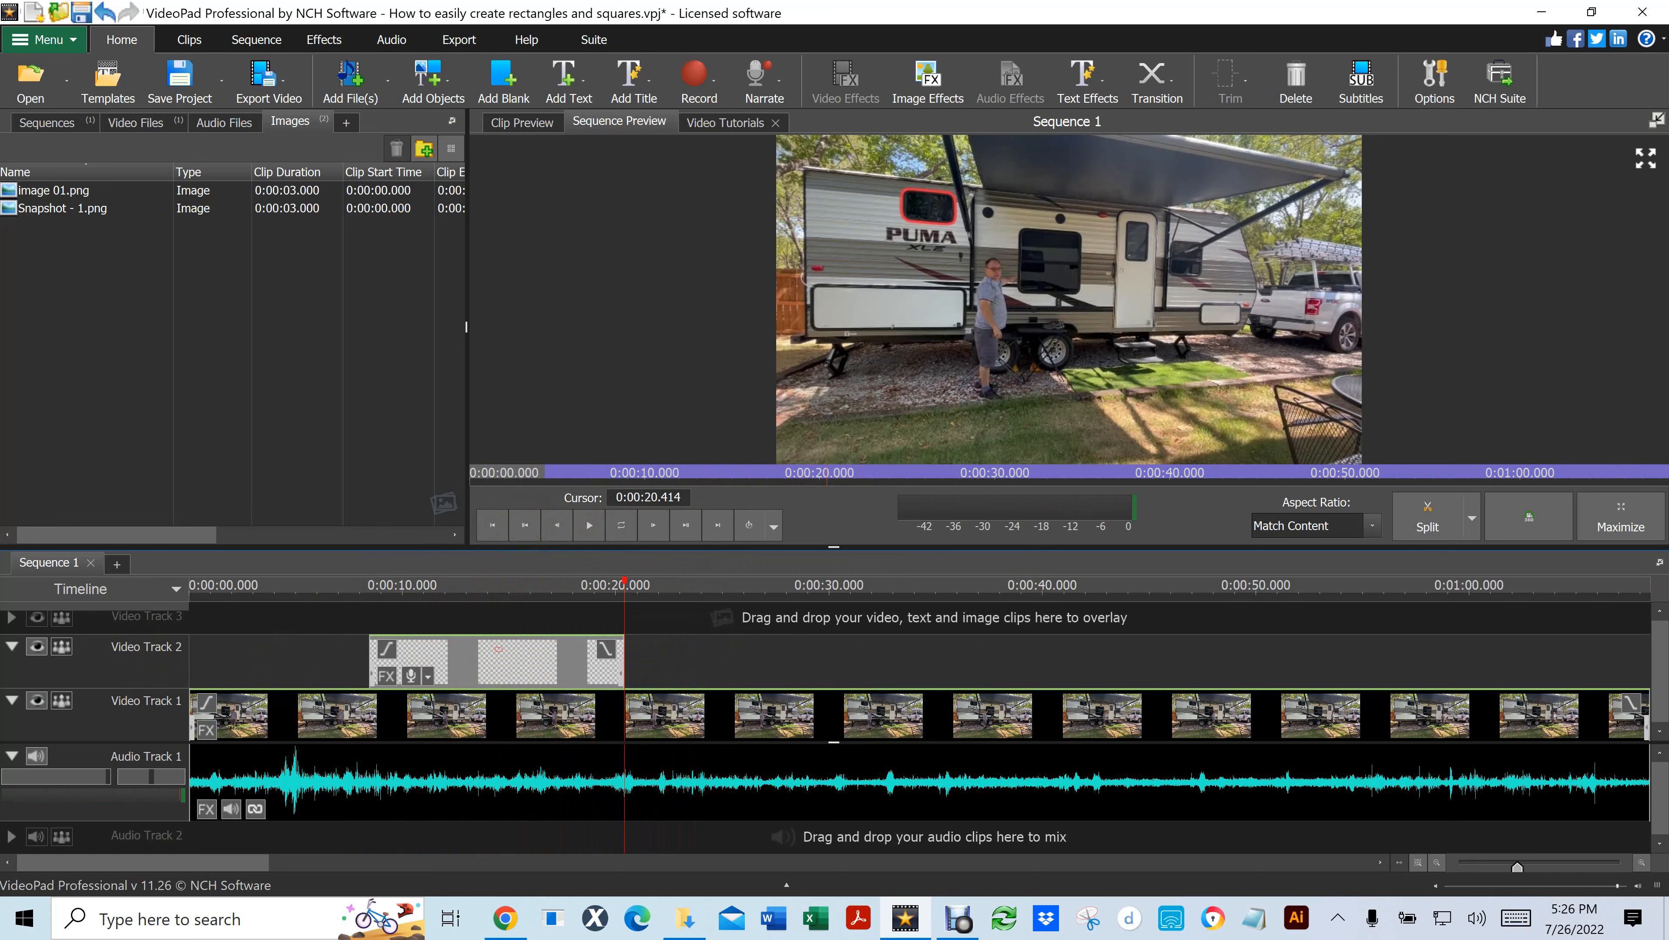
Import image 01 (1).png and place it on Video Track 2 directly after image 01.png, starting at 0:00:20.414
left_click_drag(124, 201, 75, 240)
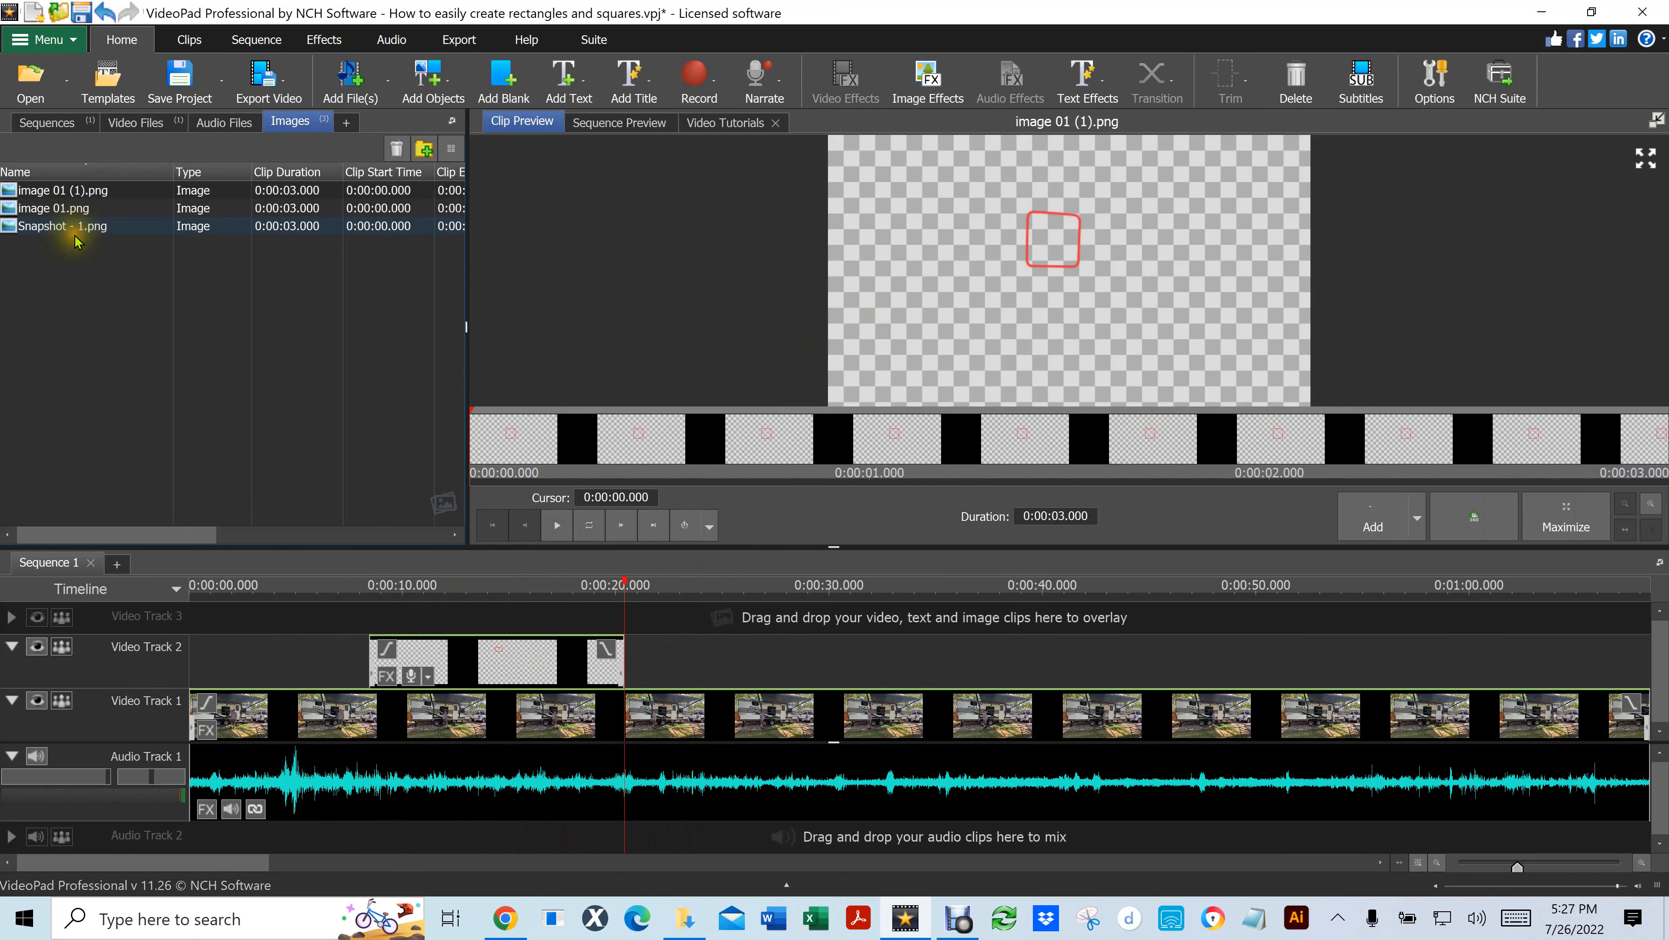
left_click(20, 191)
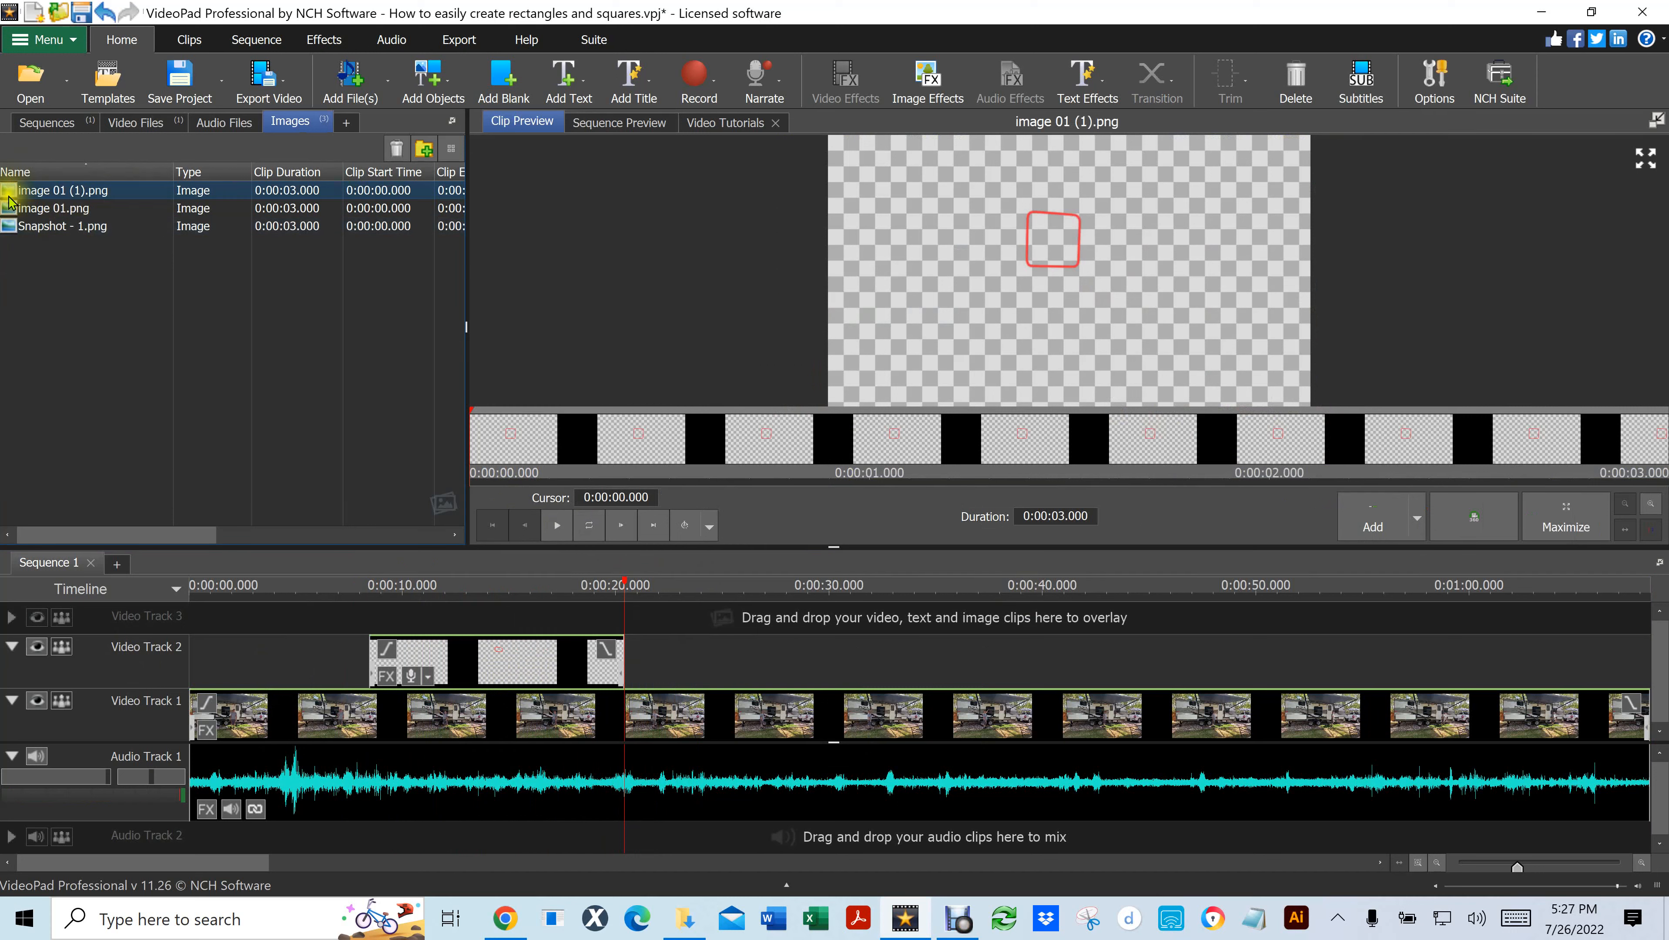
left_click_drag(10, 192, 625, 653)
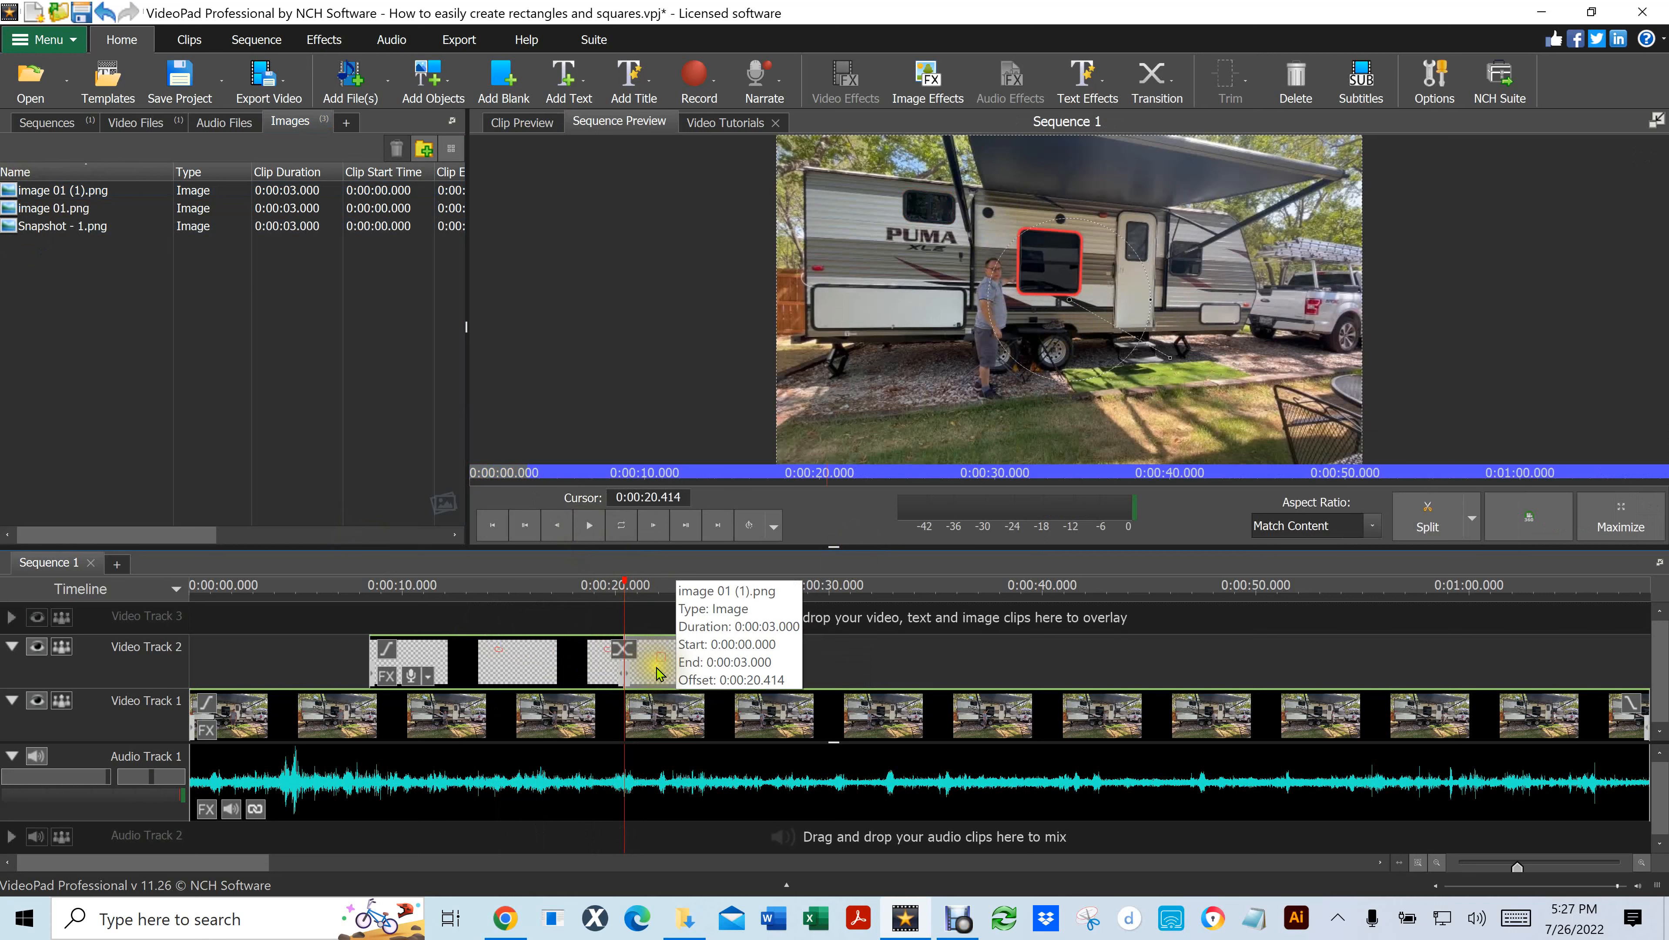
Play the sequence to about 0:00:27.944 and extend the image 01 (1).png overlay to that point
left_click(590, 527)
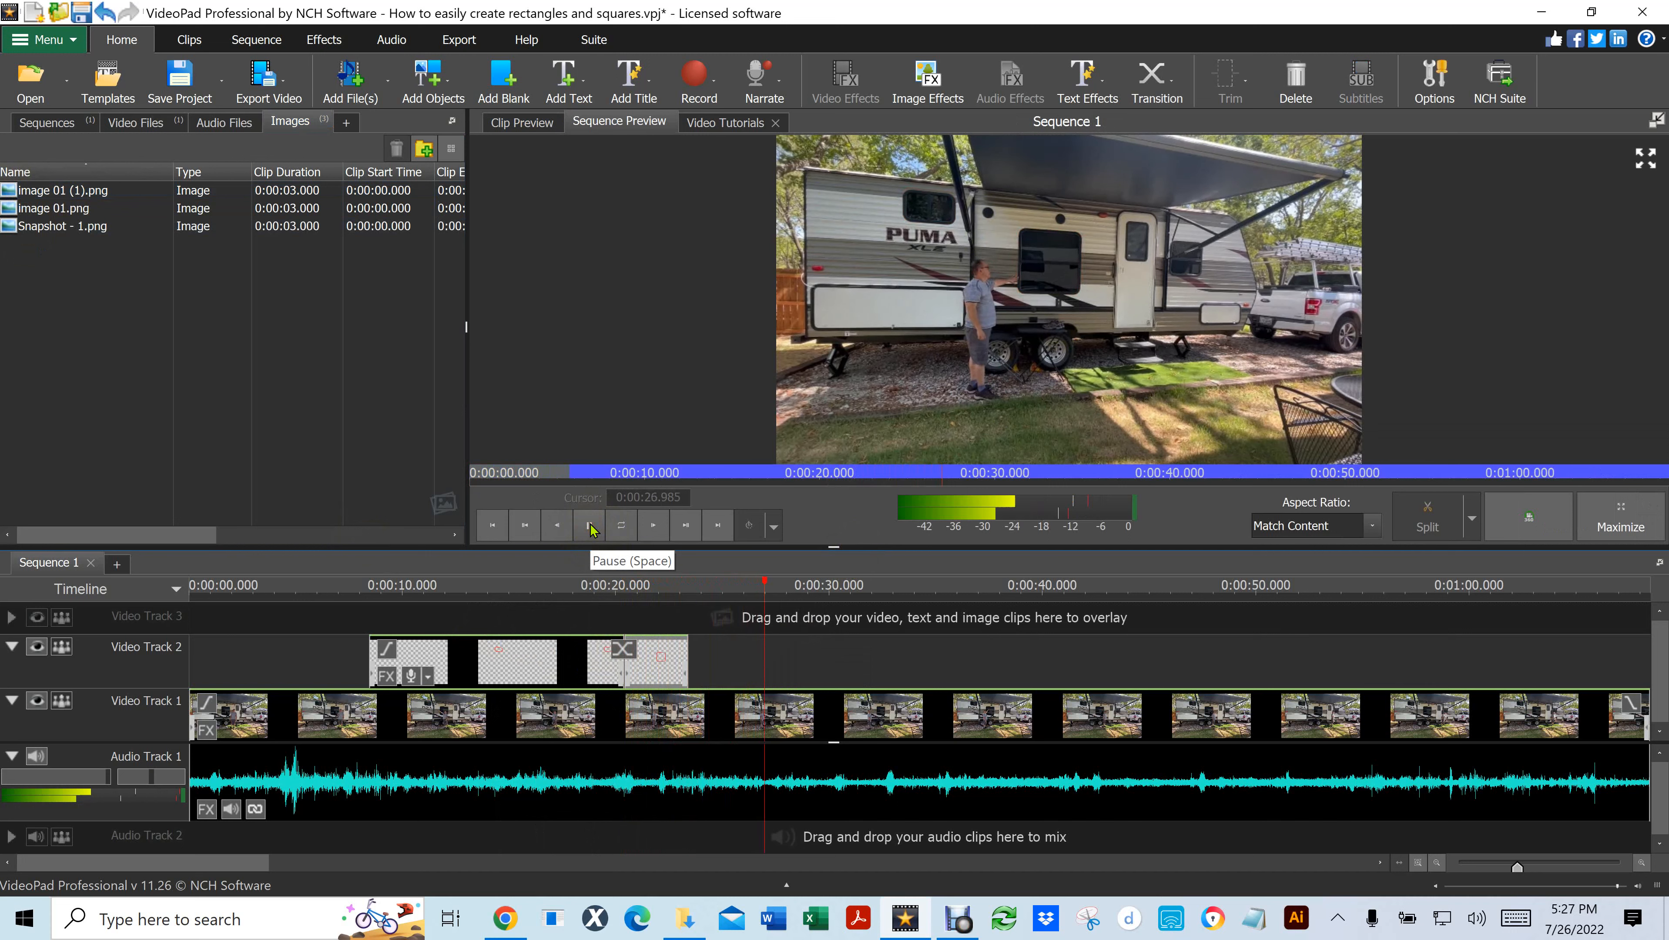
left_click(589, 525)
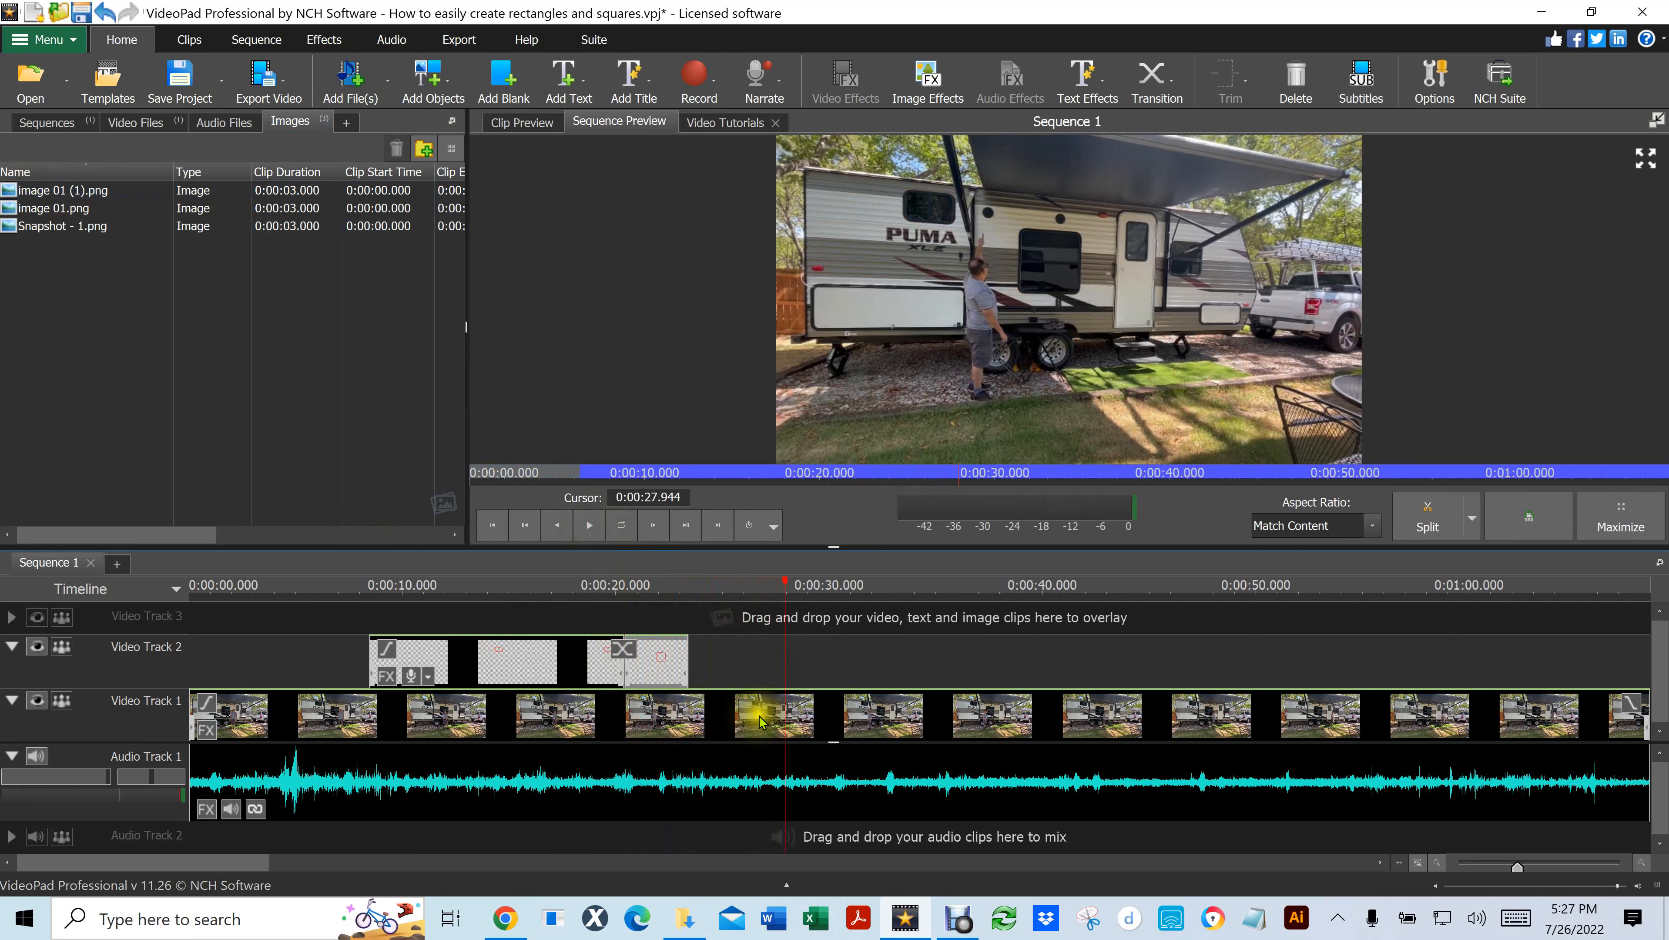
left_click_drag(687, 666, 785, 684)
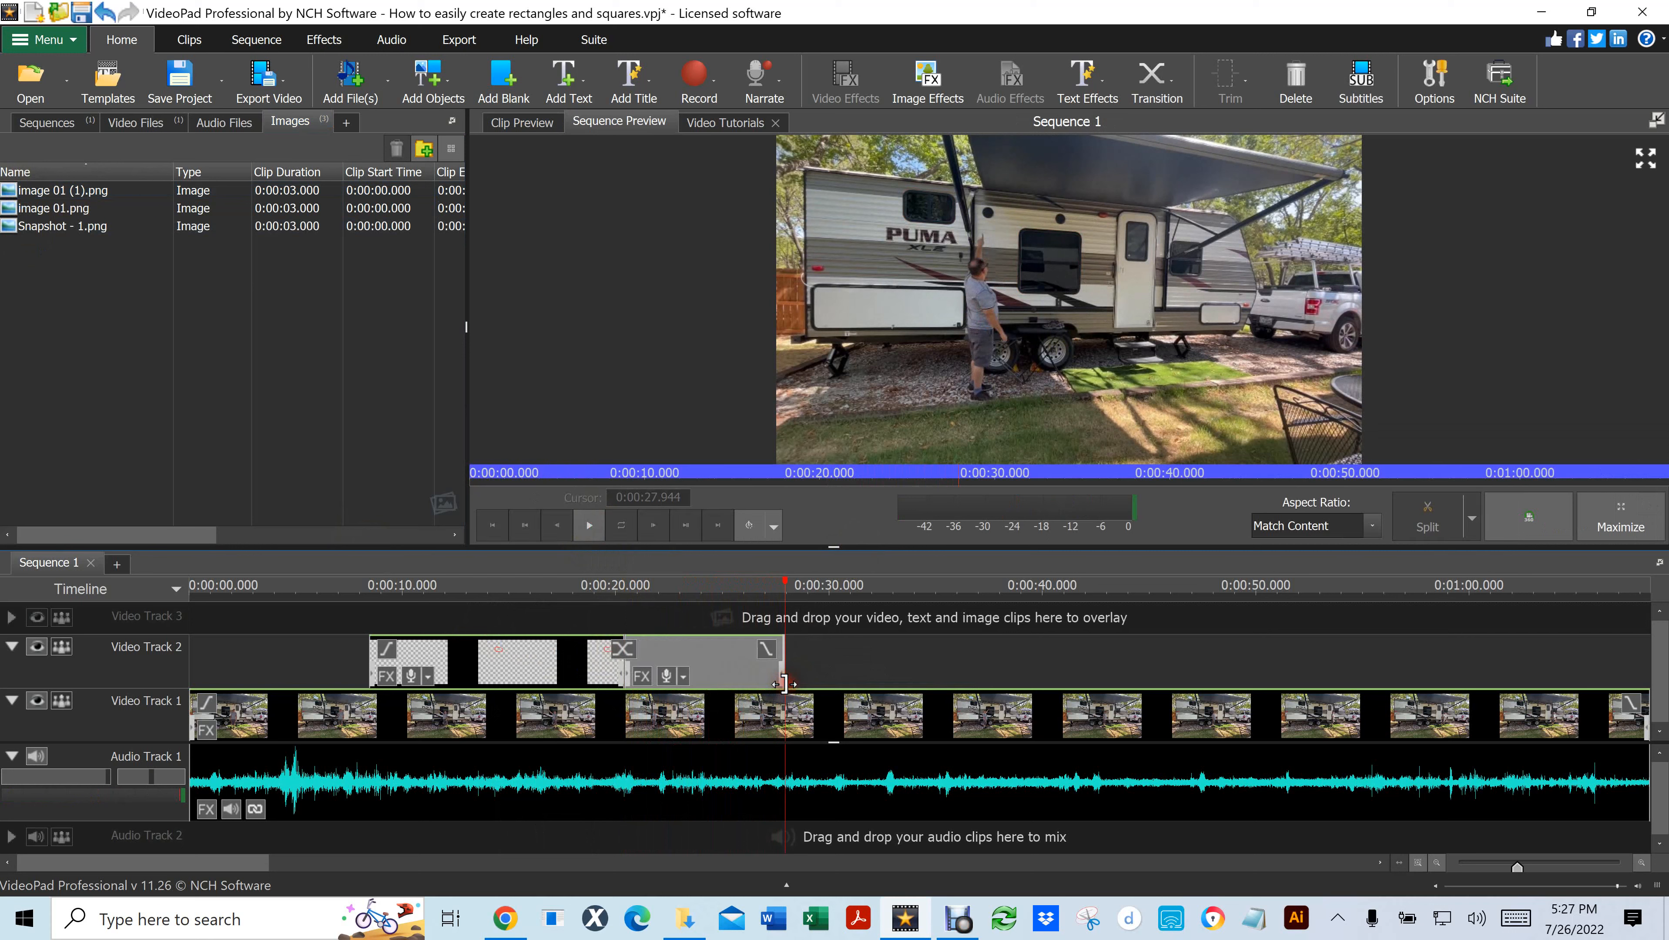
Play back from about 0:00:24.799 to review the second window outline, and return the cursor to the end of the image 01 (1).png clip
left_click_drag(783, 588, 754, 588)
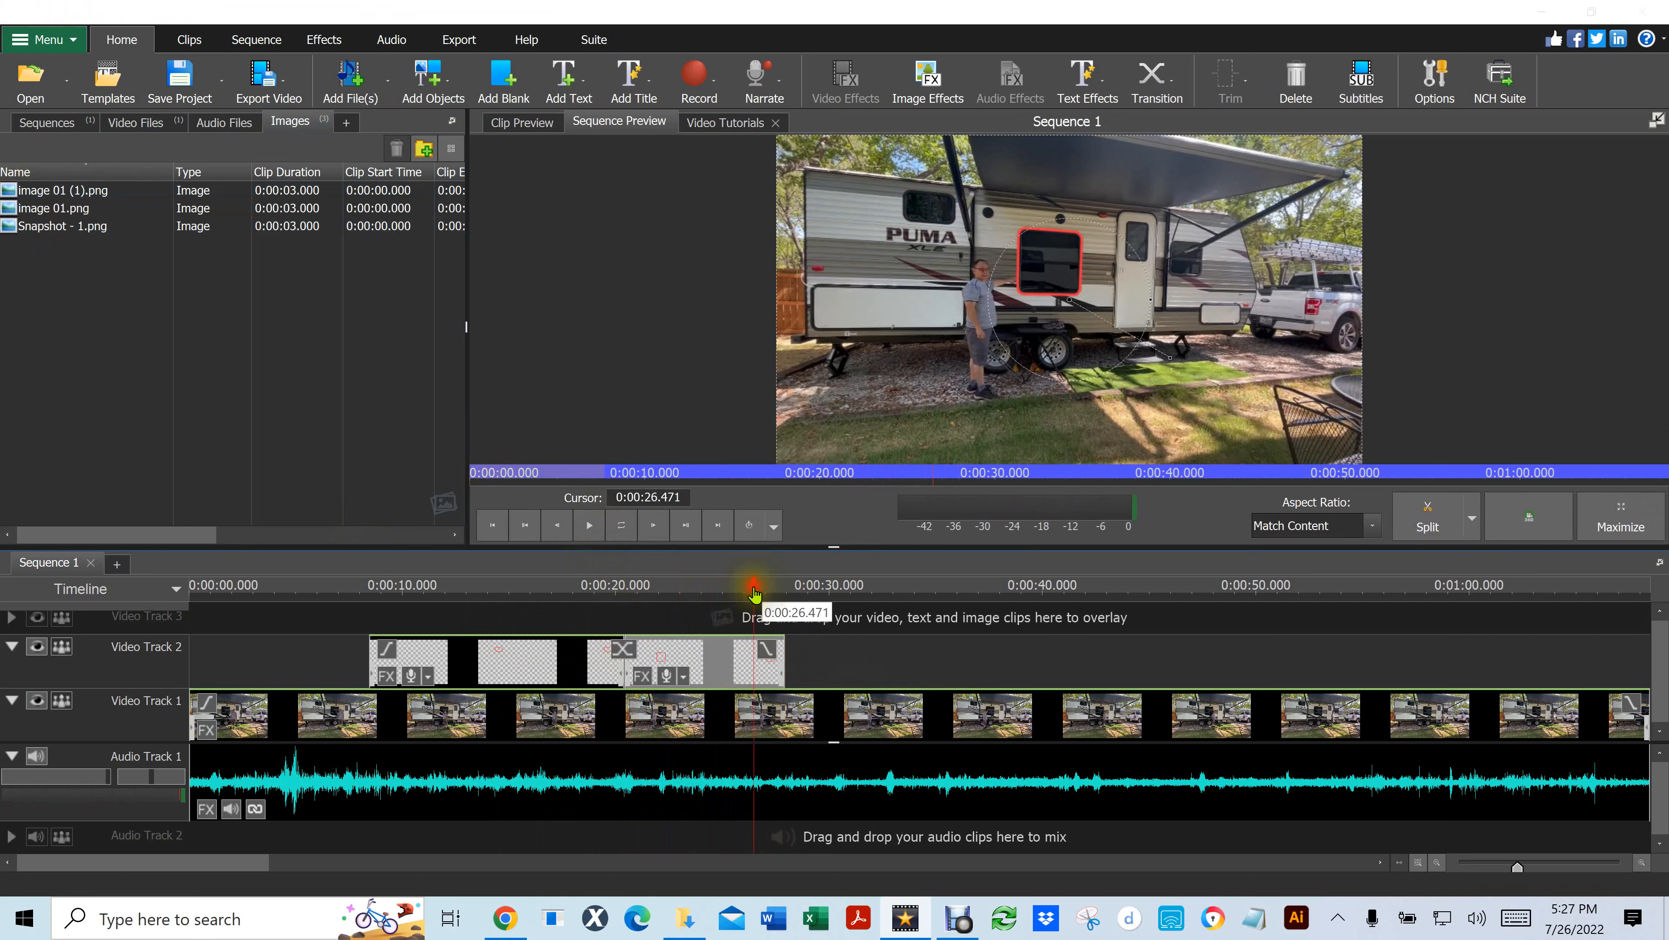
left_click(719, 617)
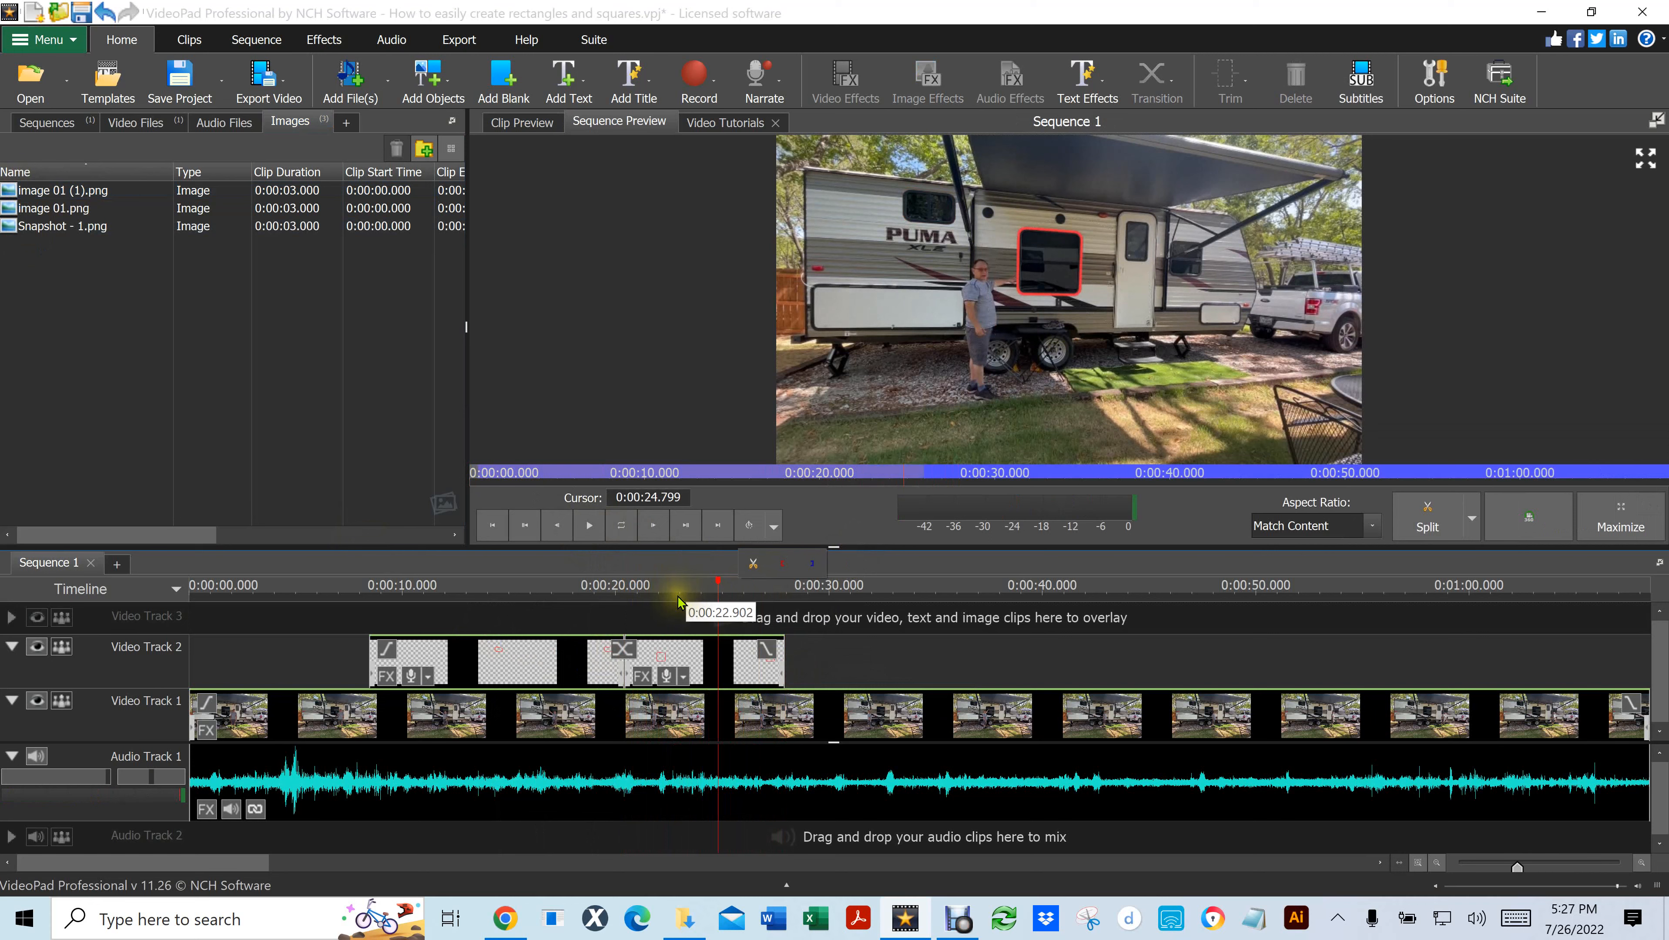
left_click(590, 525)
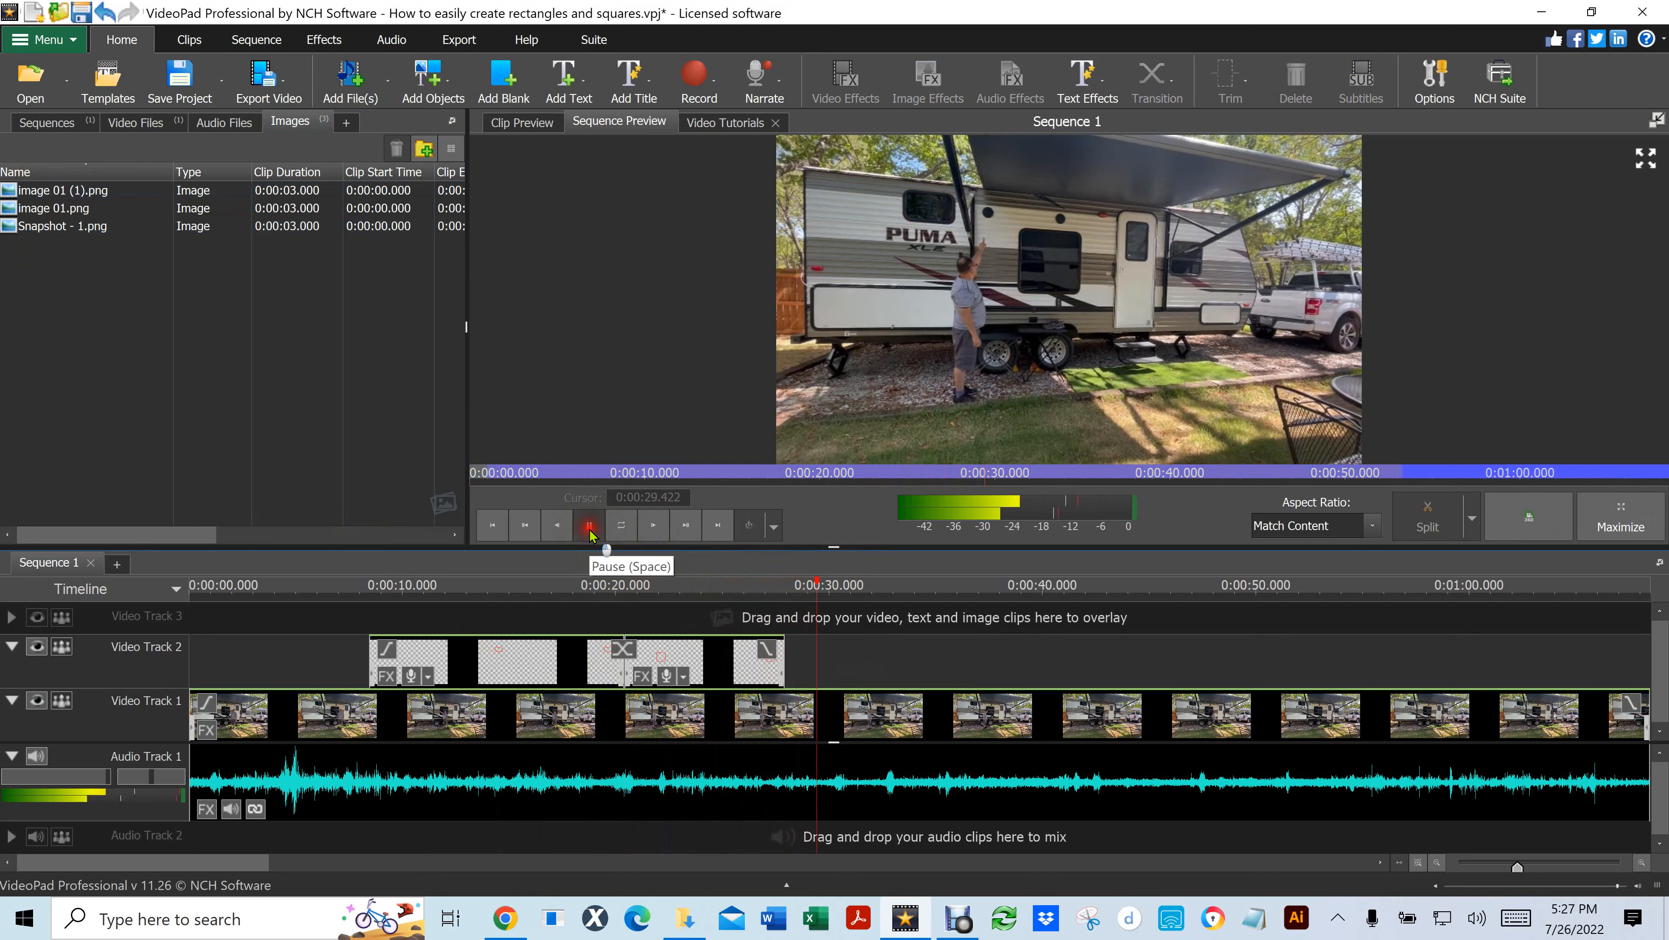
left_click(590, 526)
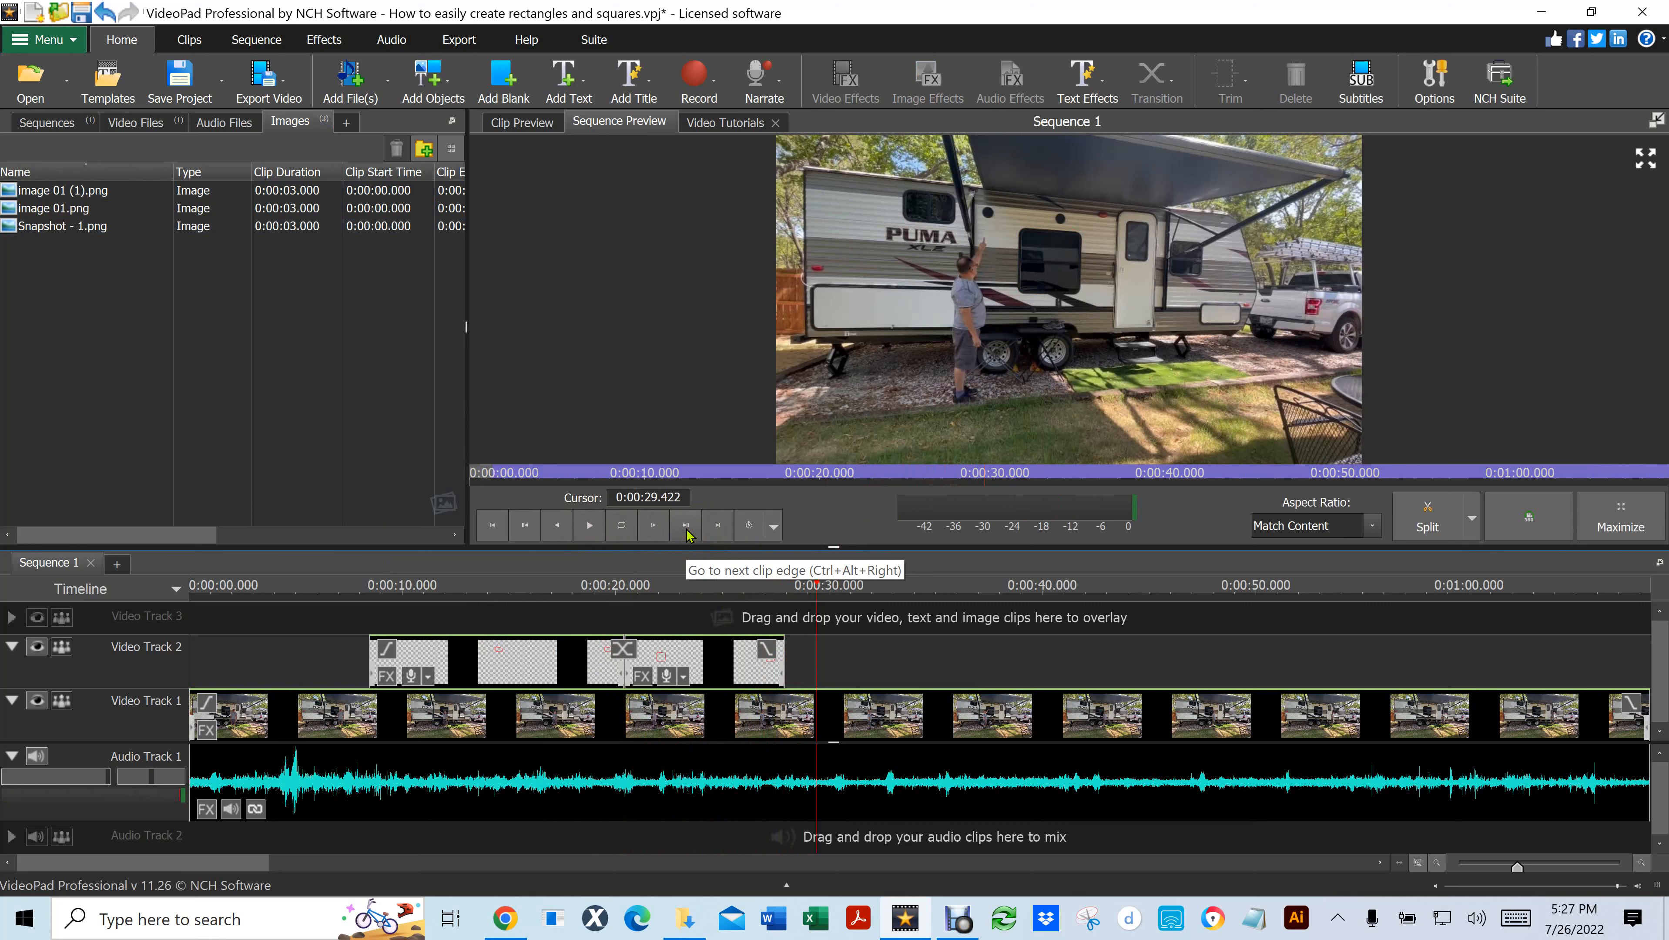
left_click(526, 526)
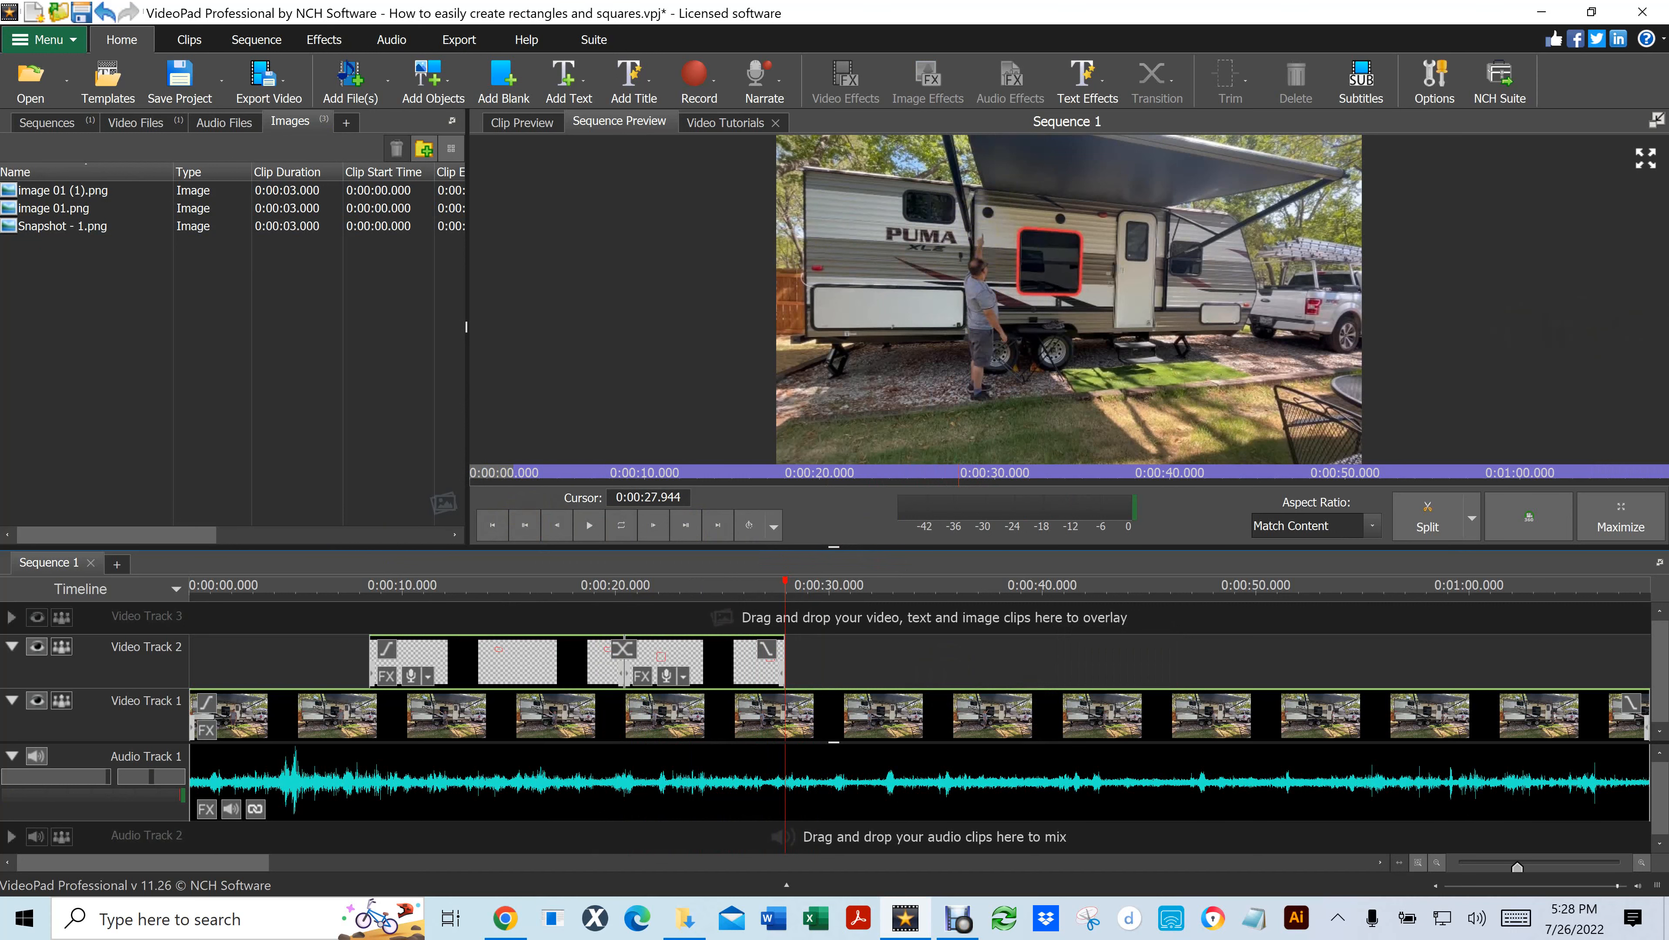
Import image 01 (2).png and place it on Video Track 2 directly after image 01 (1).png, starting at 0:00:27.944
left_click_drag(1668, 148, 69, 280)
left_click(13, 208)
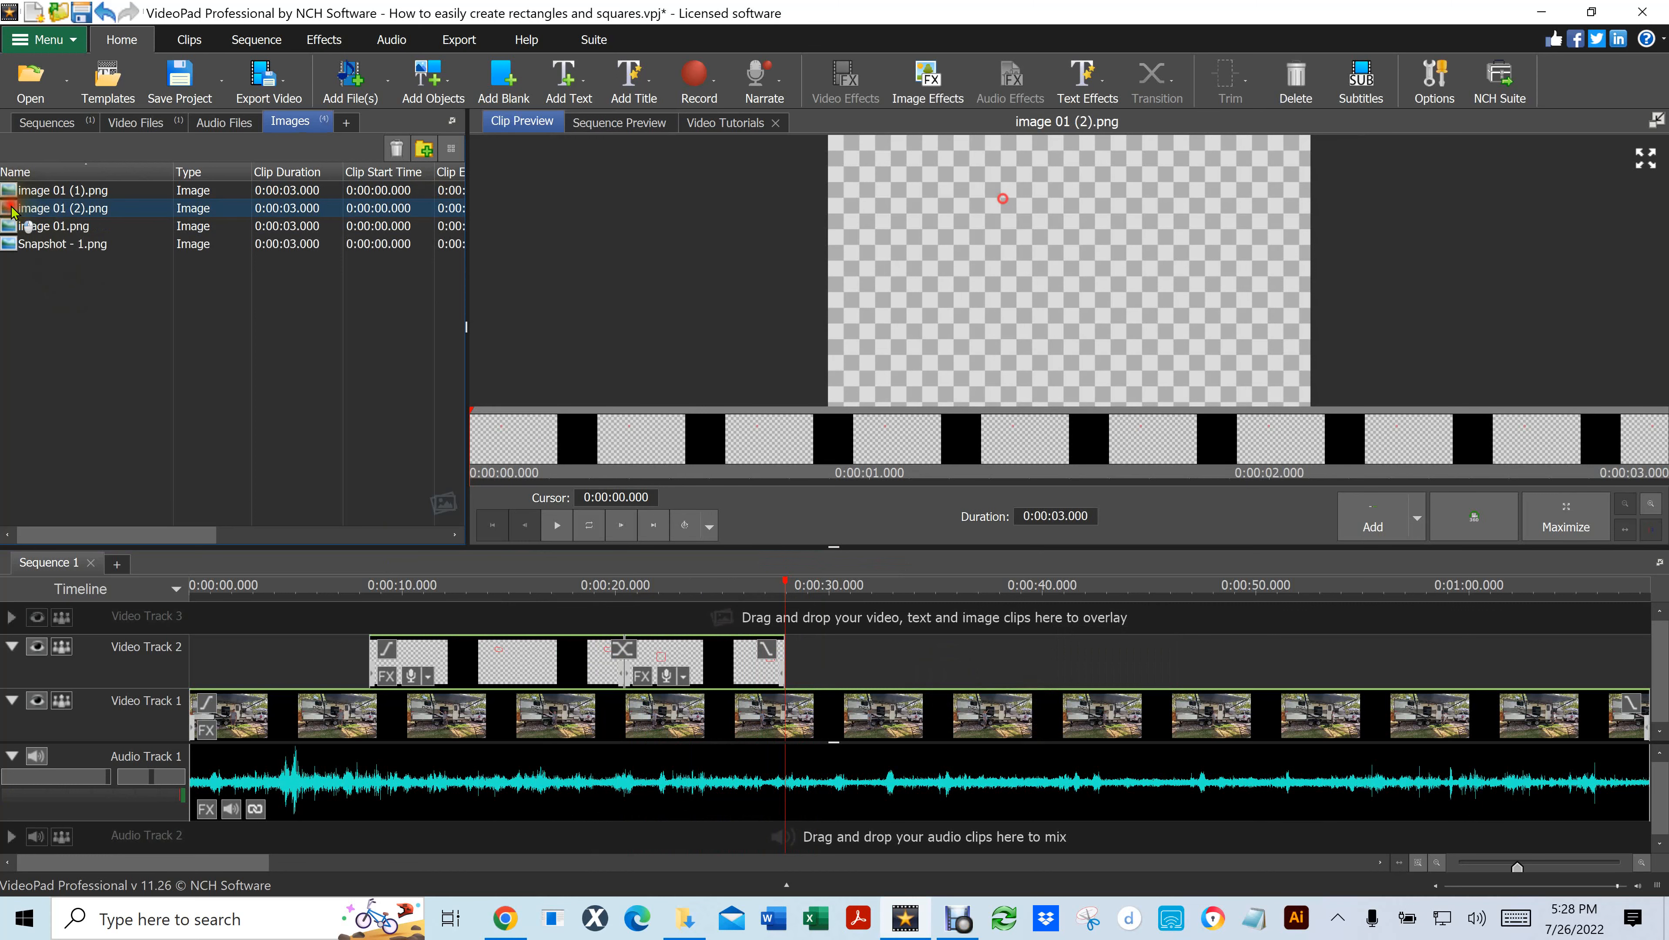
left_click_drag(11, 209, 790, 655)
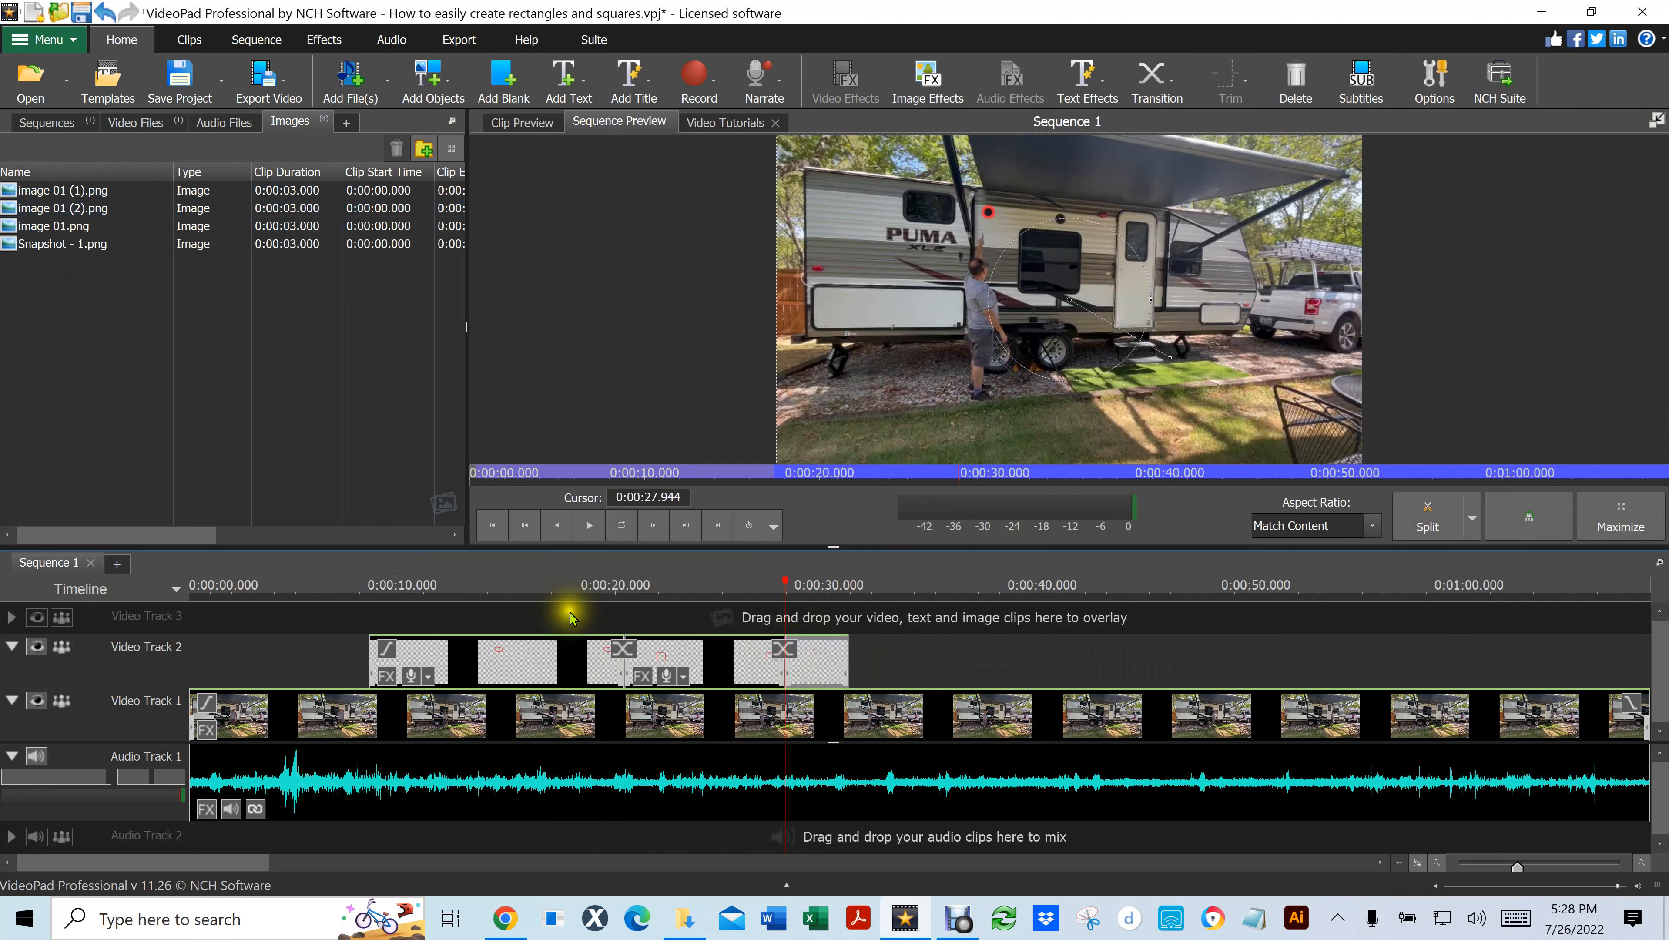
Play the sequence to about 0:00:32.536 and extend the image 01 (2).png overlay to that point
left_click(589, 524)
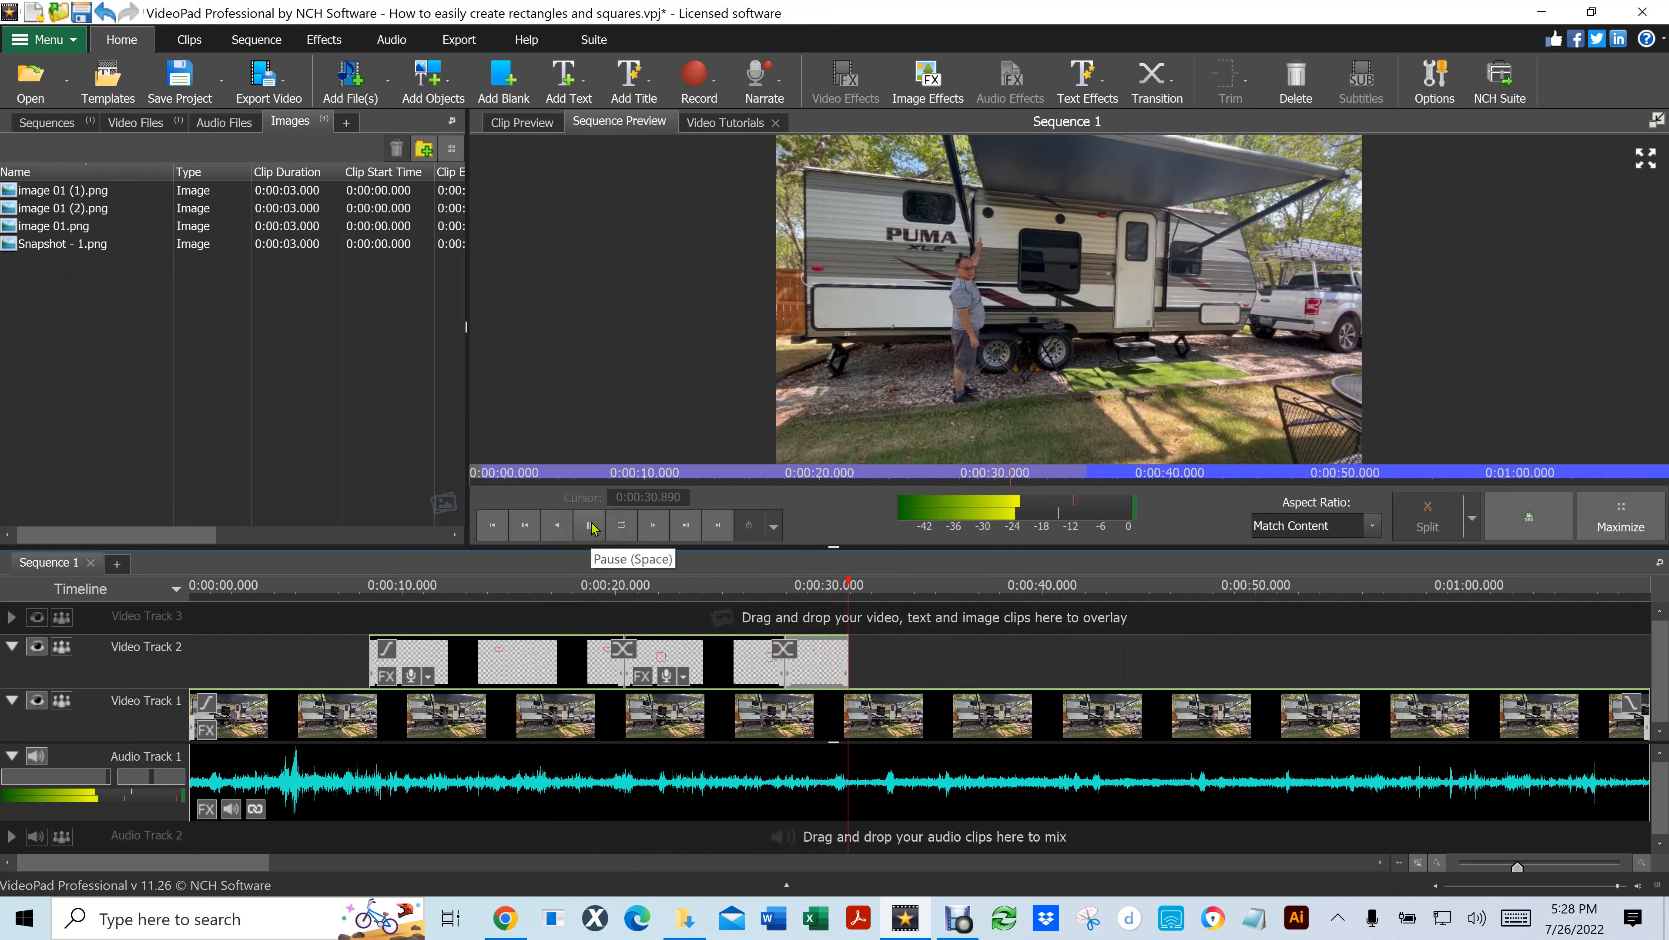
left_click(589, 525)
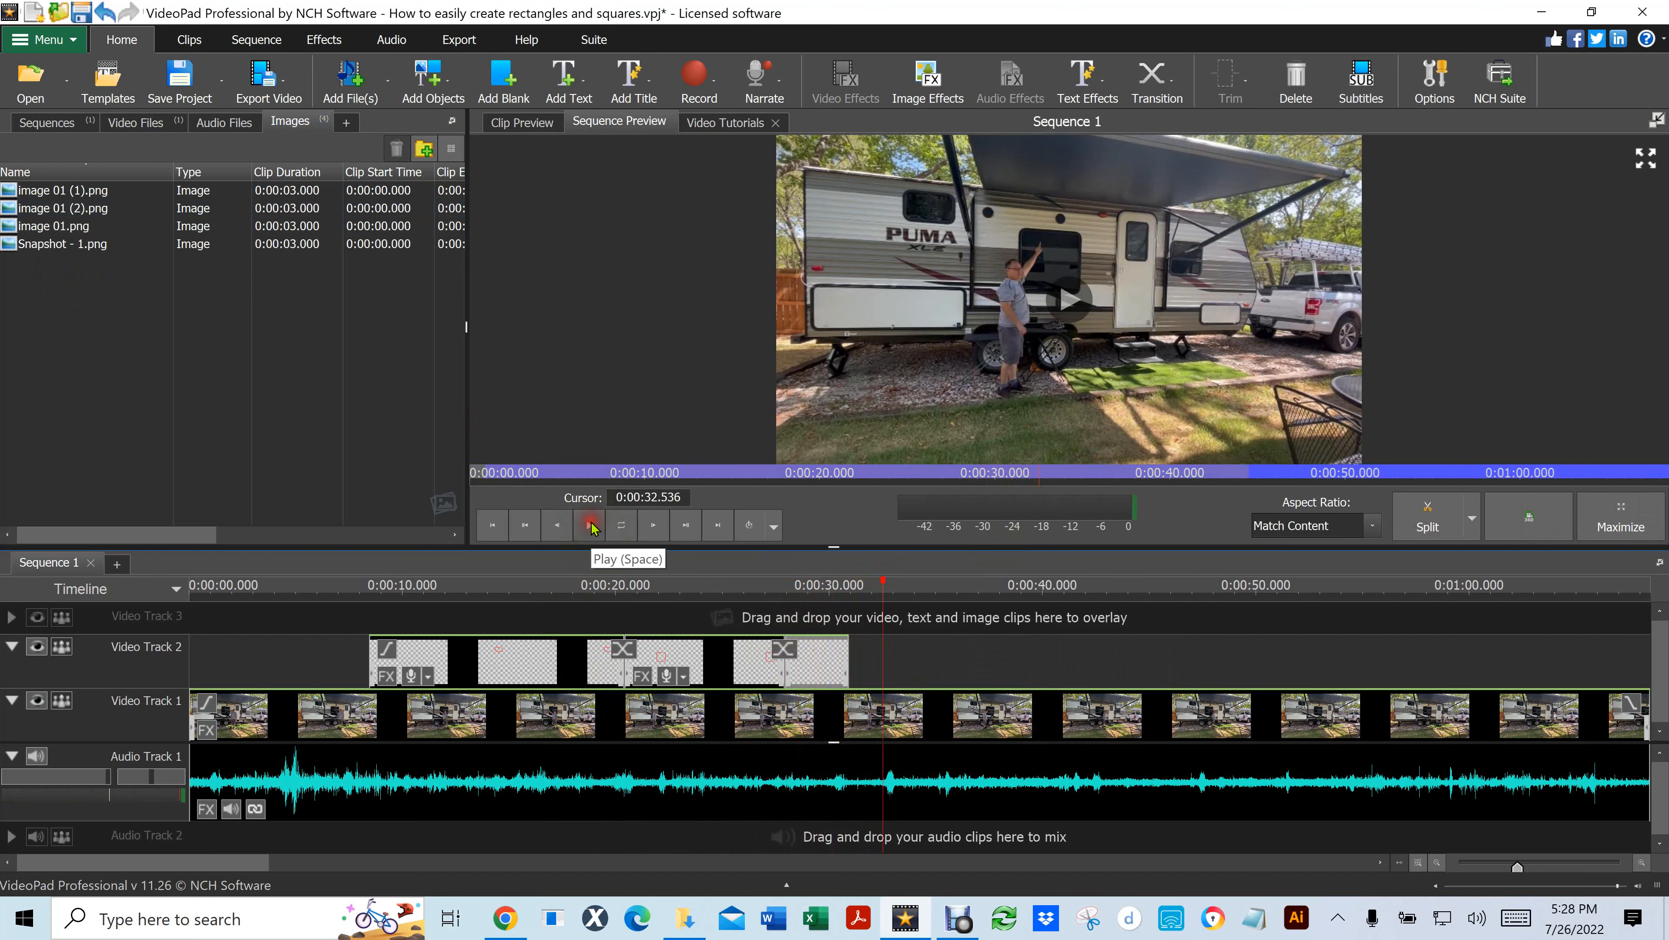
left_click_drag(842, 664, 882, 664)
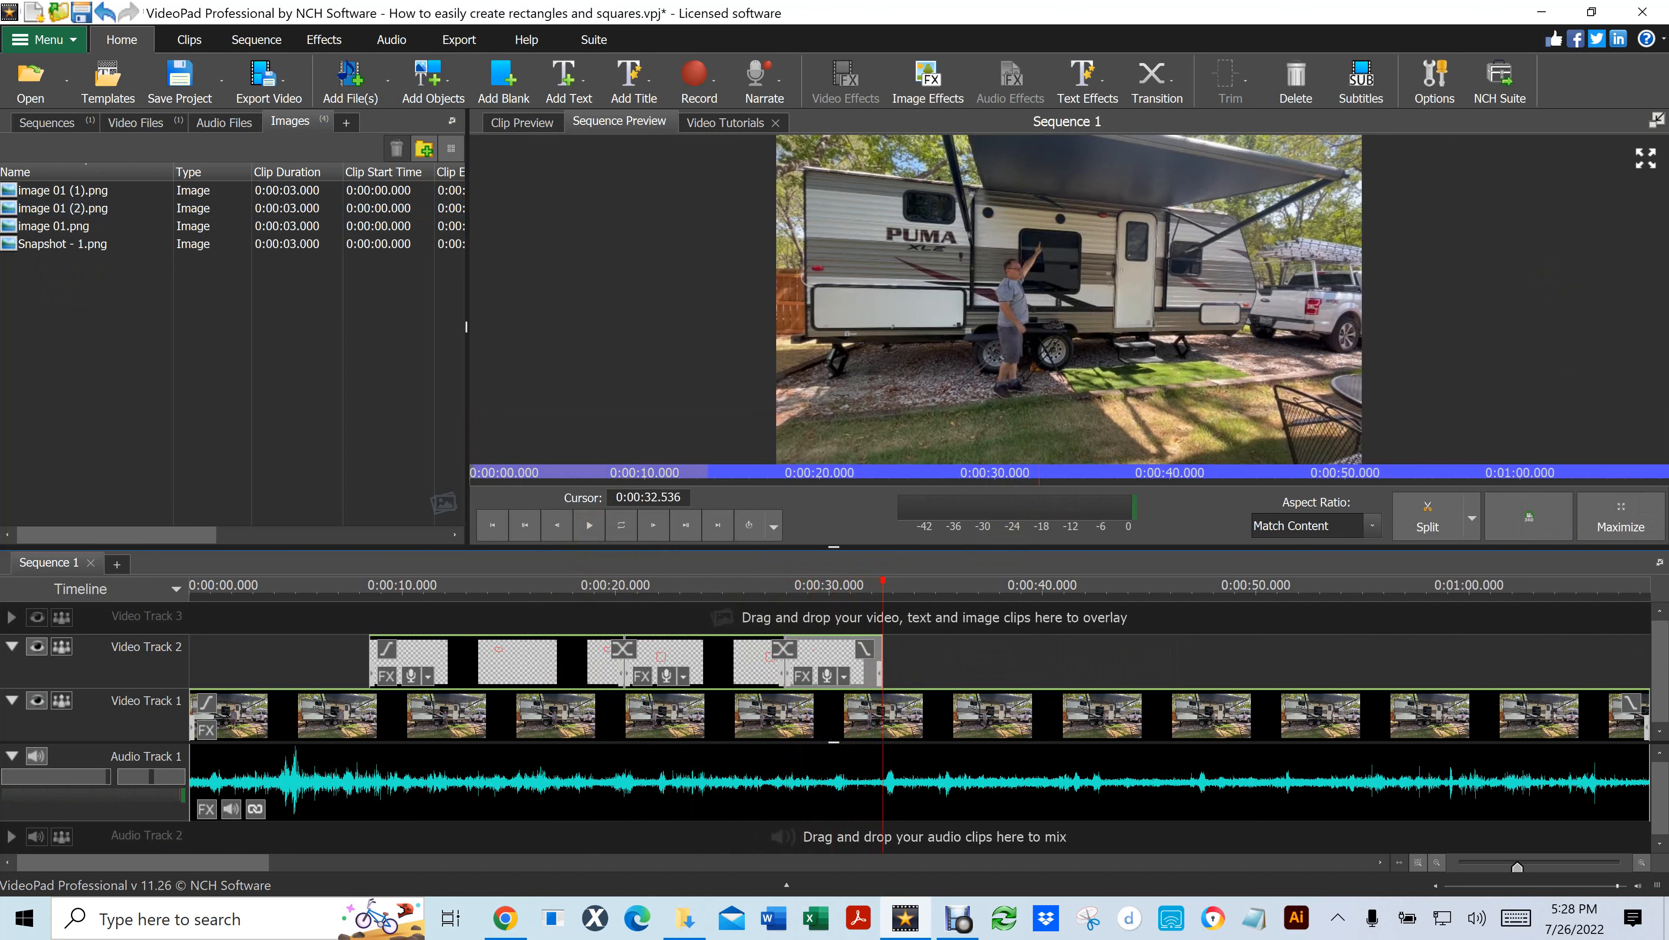
Import image 01 (3).png and place it on Video Track 2 directly after image 01 (2).png, starting at 0:00:32.536
left_click_drag(470, 254, 171, 309)
left_click_drag(10, 231, 920, 665)
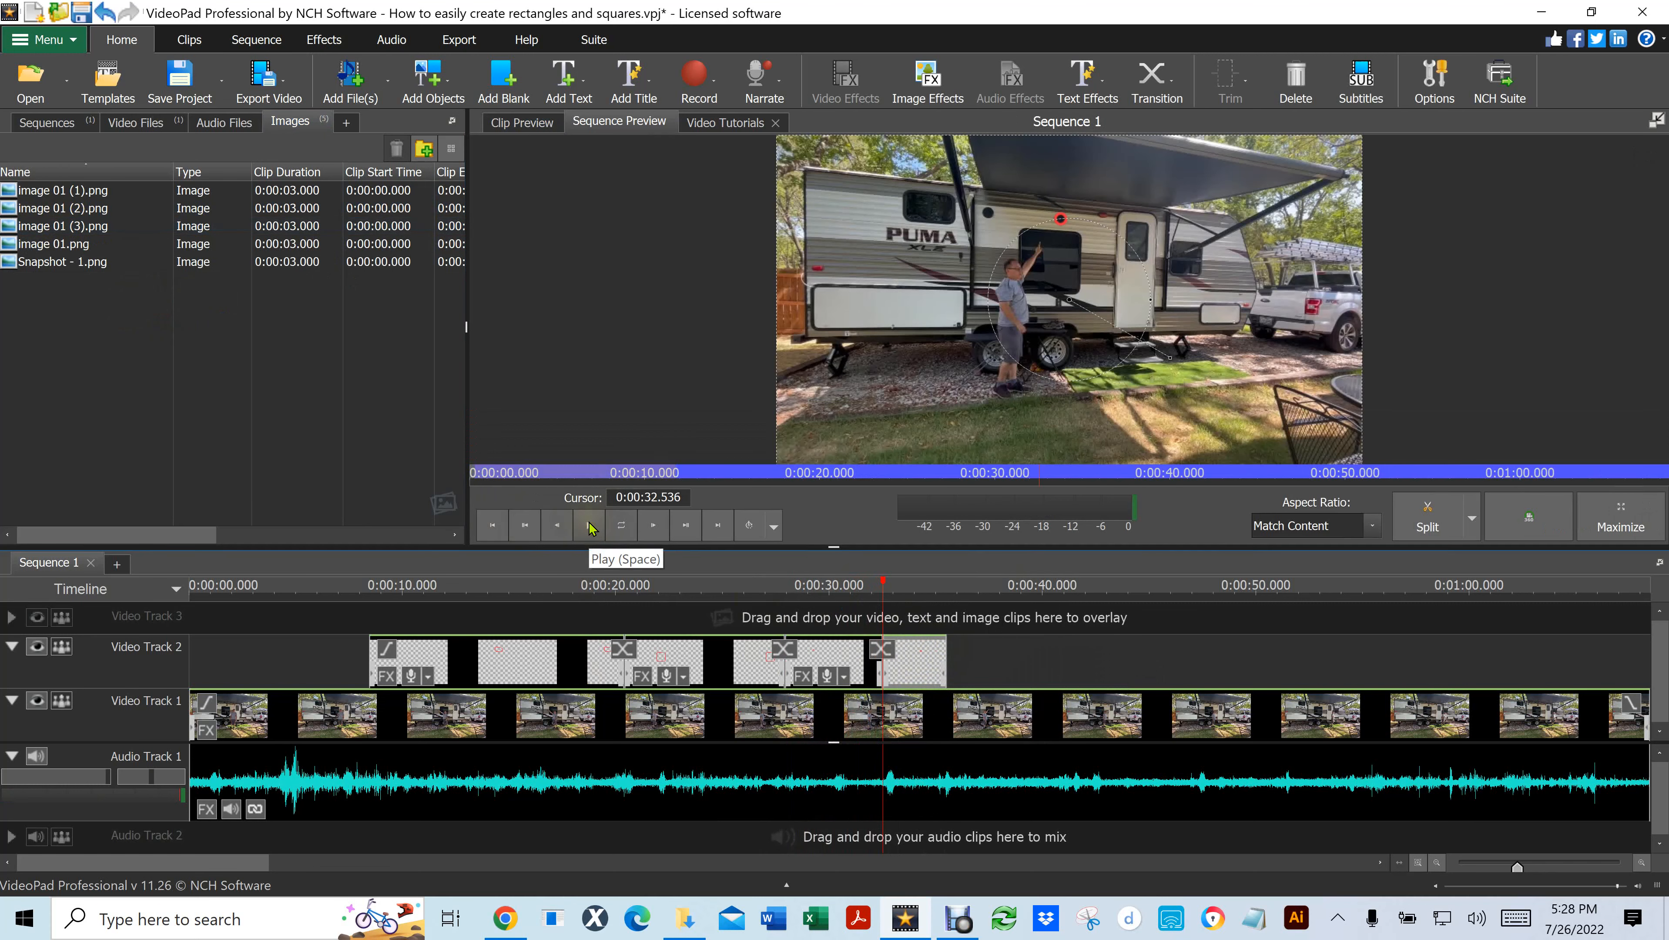
Play the sequence to about 0:00:40.248 and extend the image 01 (3).png overlay to that point
left_click(590, 527)
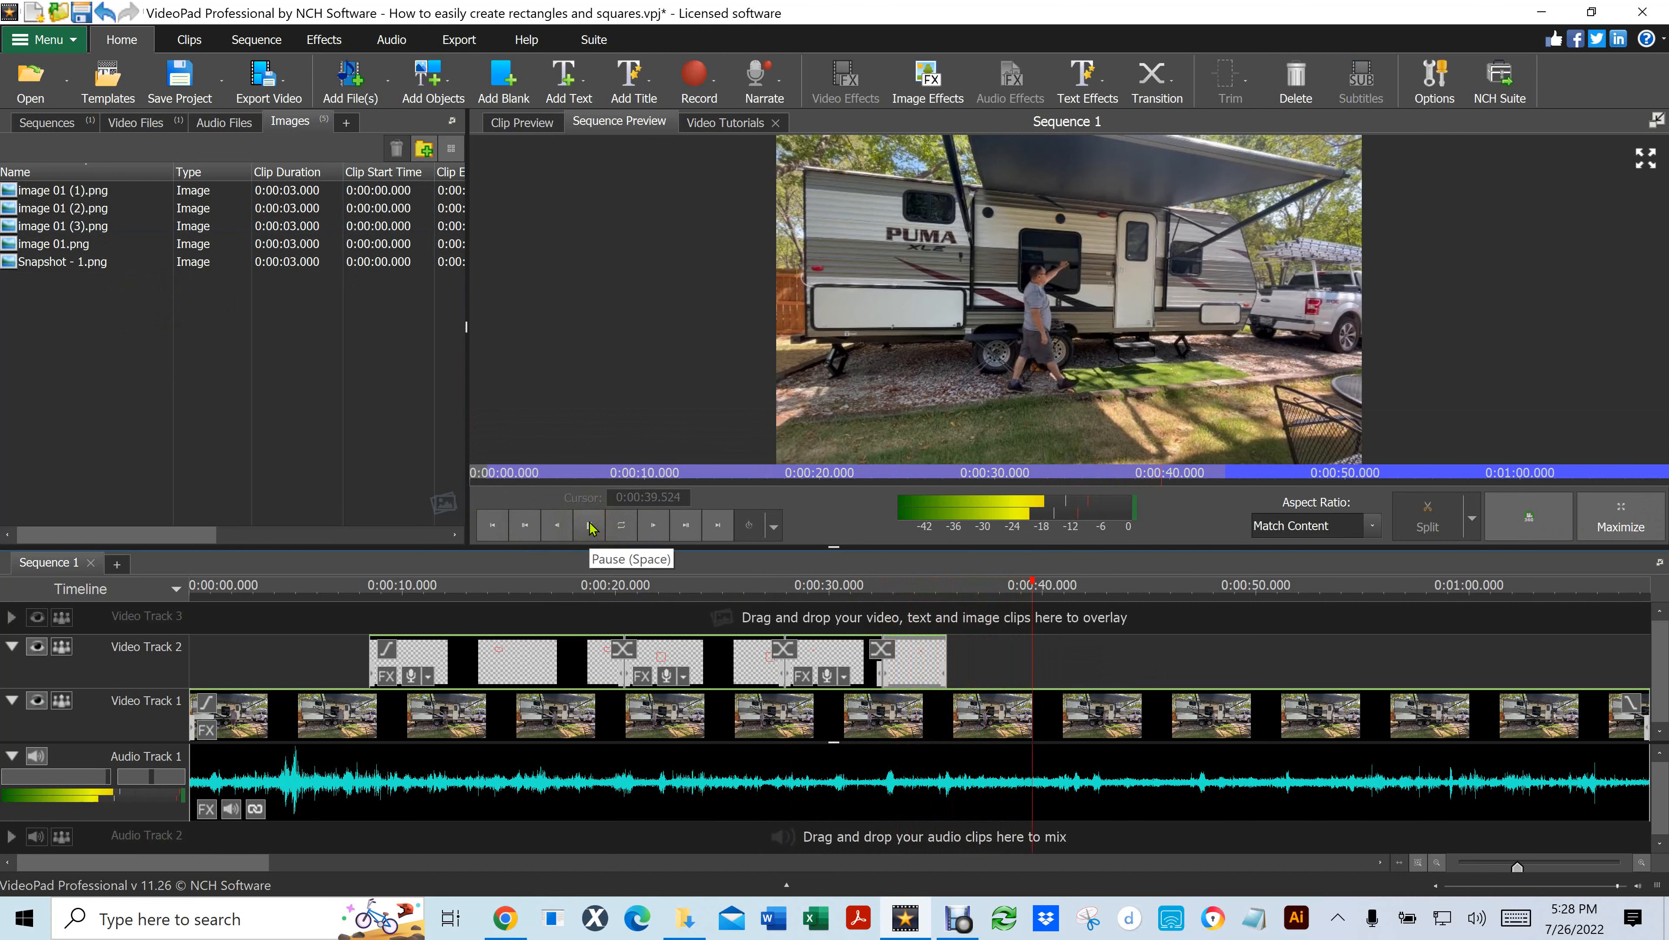
left_click(589, 526)
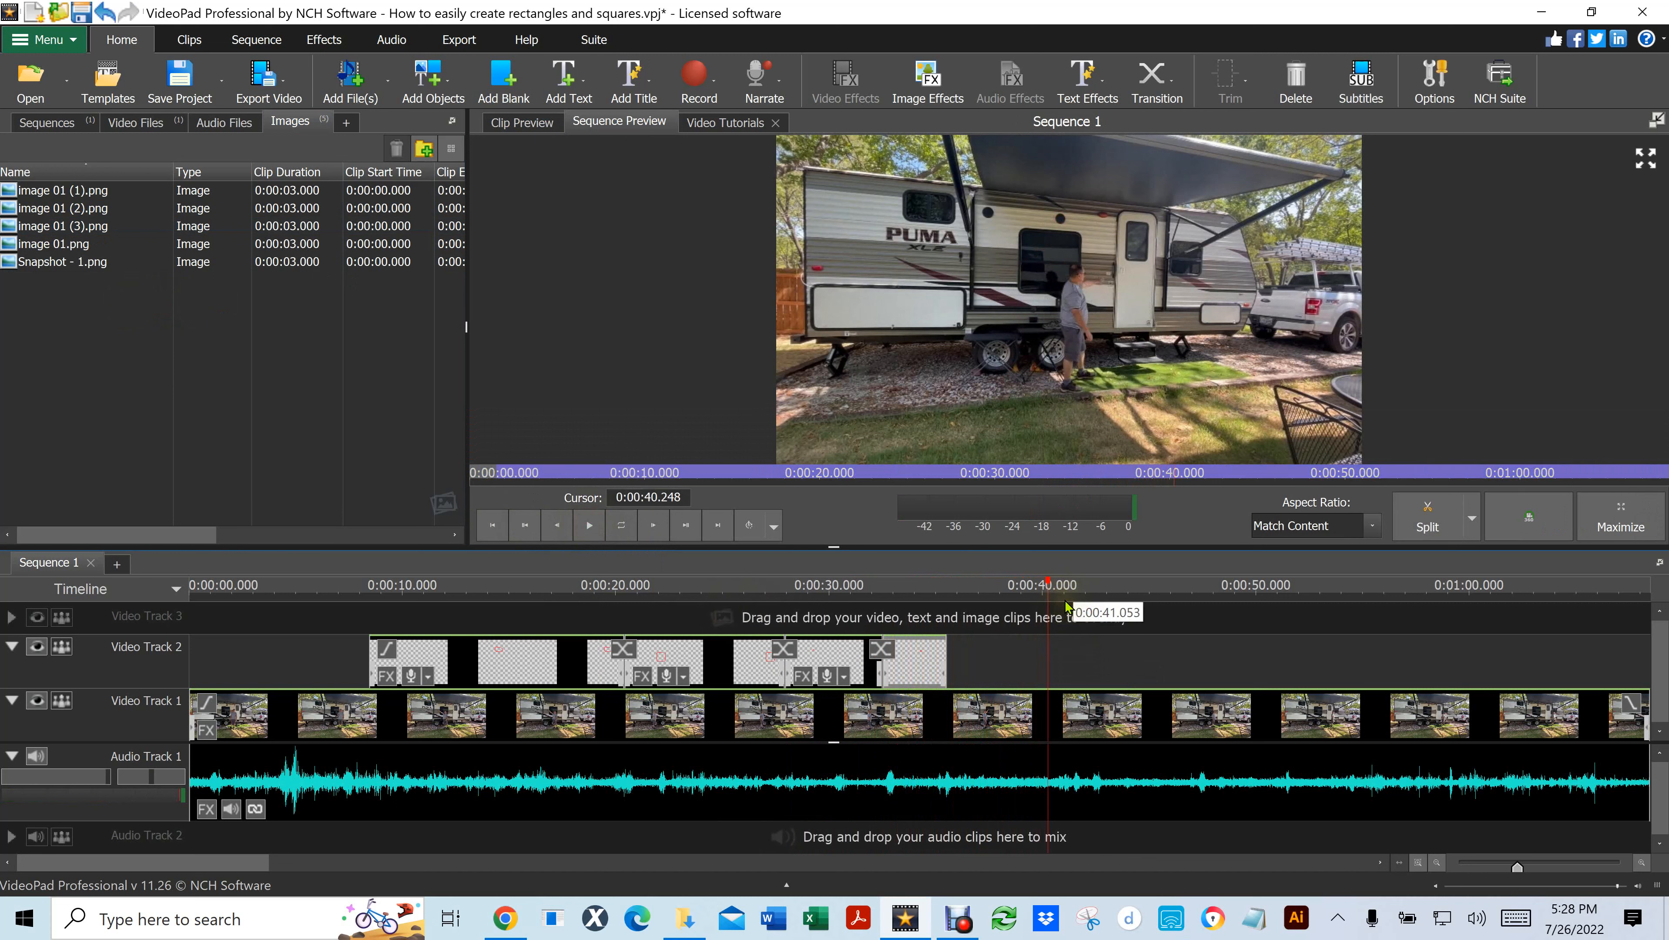
left_click_drag(946, 661, 1043, 673)
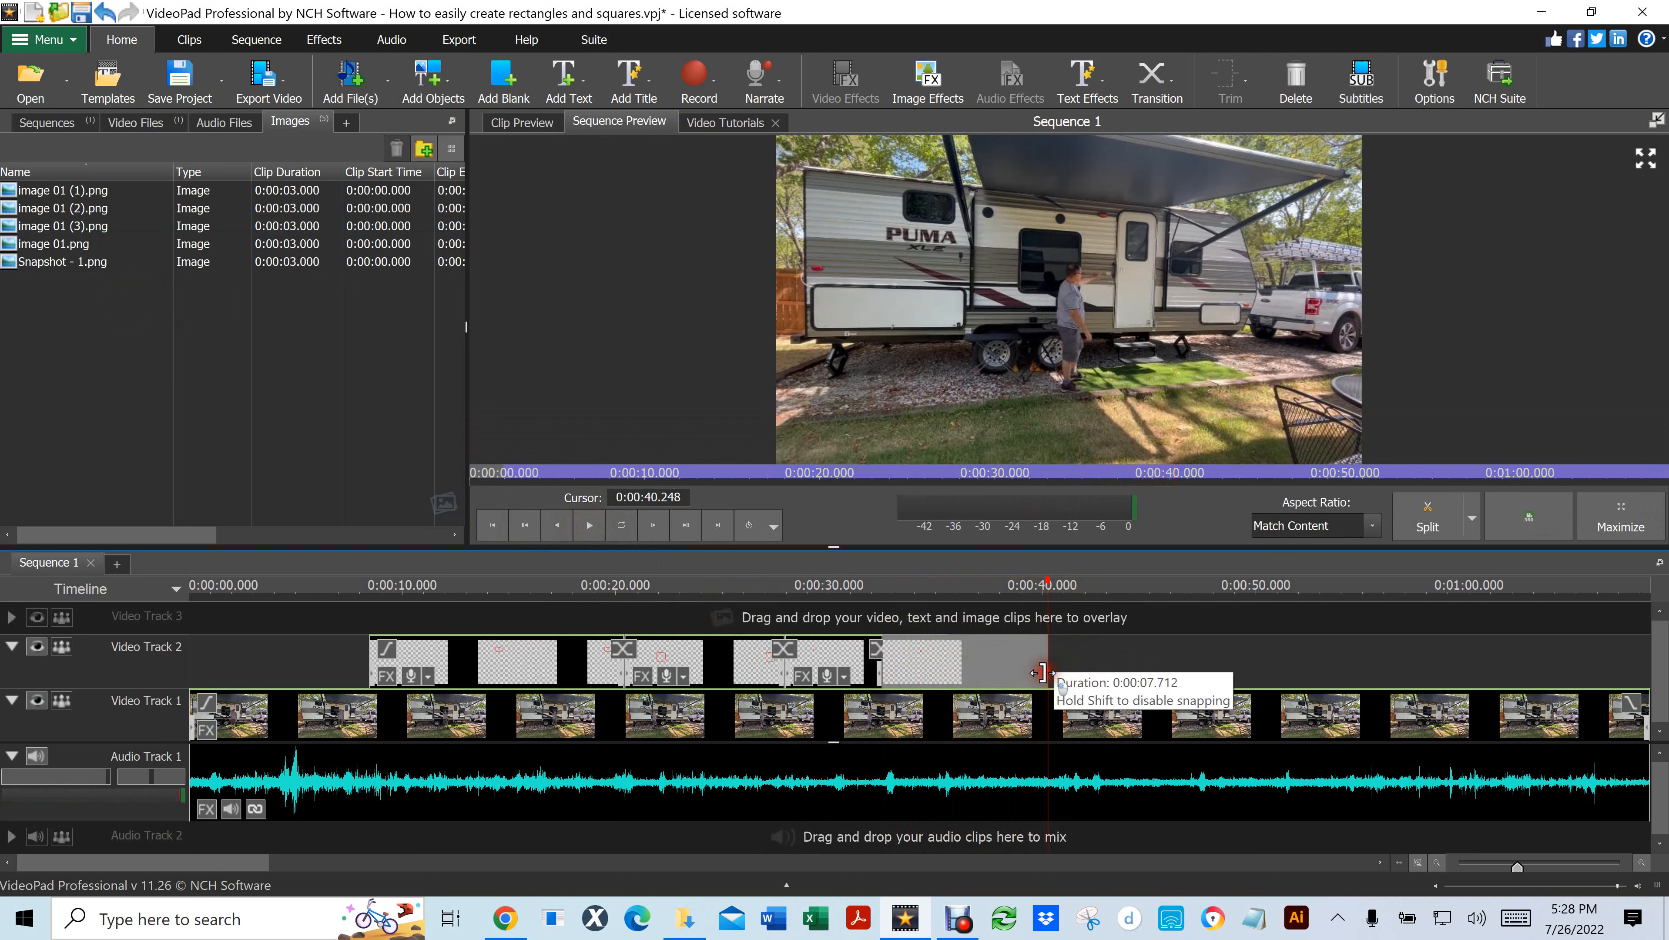
left_click_drag(1043, 672, 1043, 673)
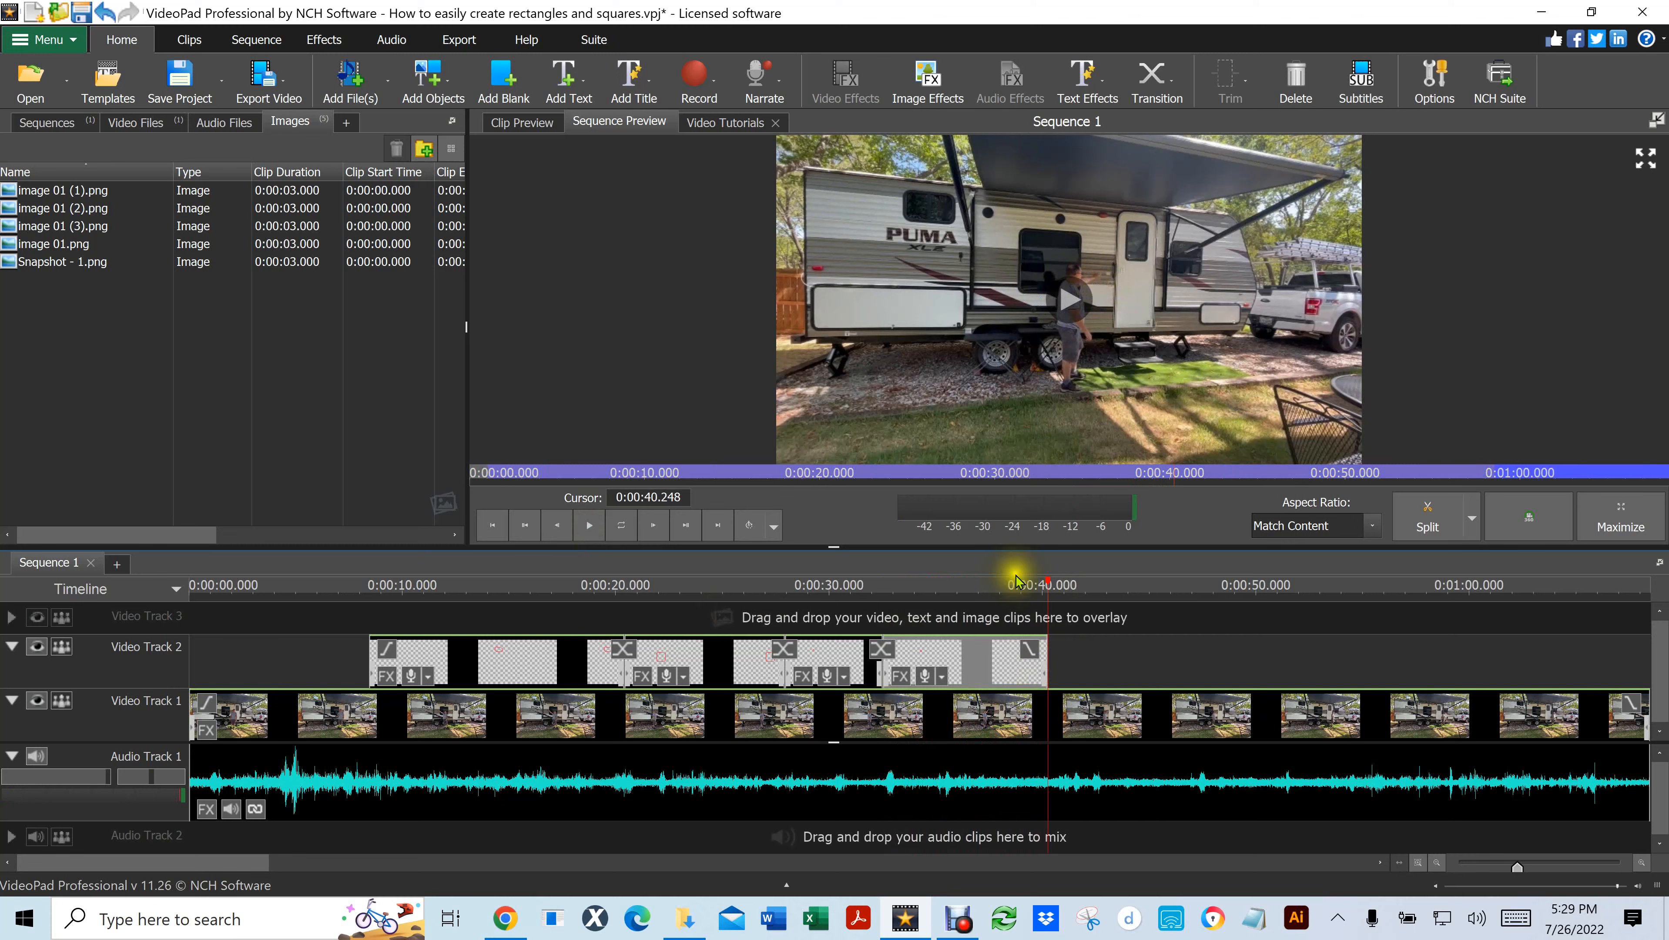
Review playback from about 0:00:30.550 to 0:00:41.055 and extend the image 01 (3).png overlay to that end point
left_click(846, 603)
left_click_drag(847, 603, 841, 600)
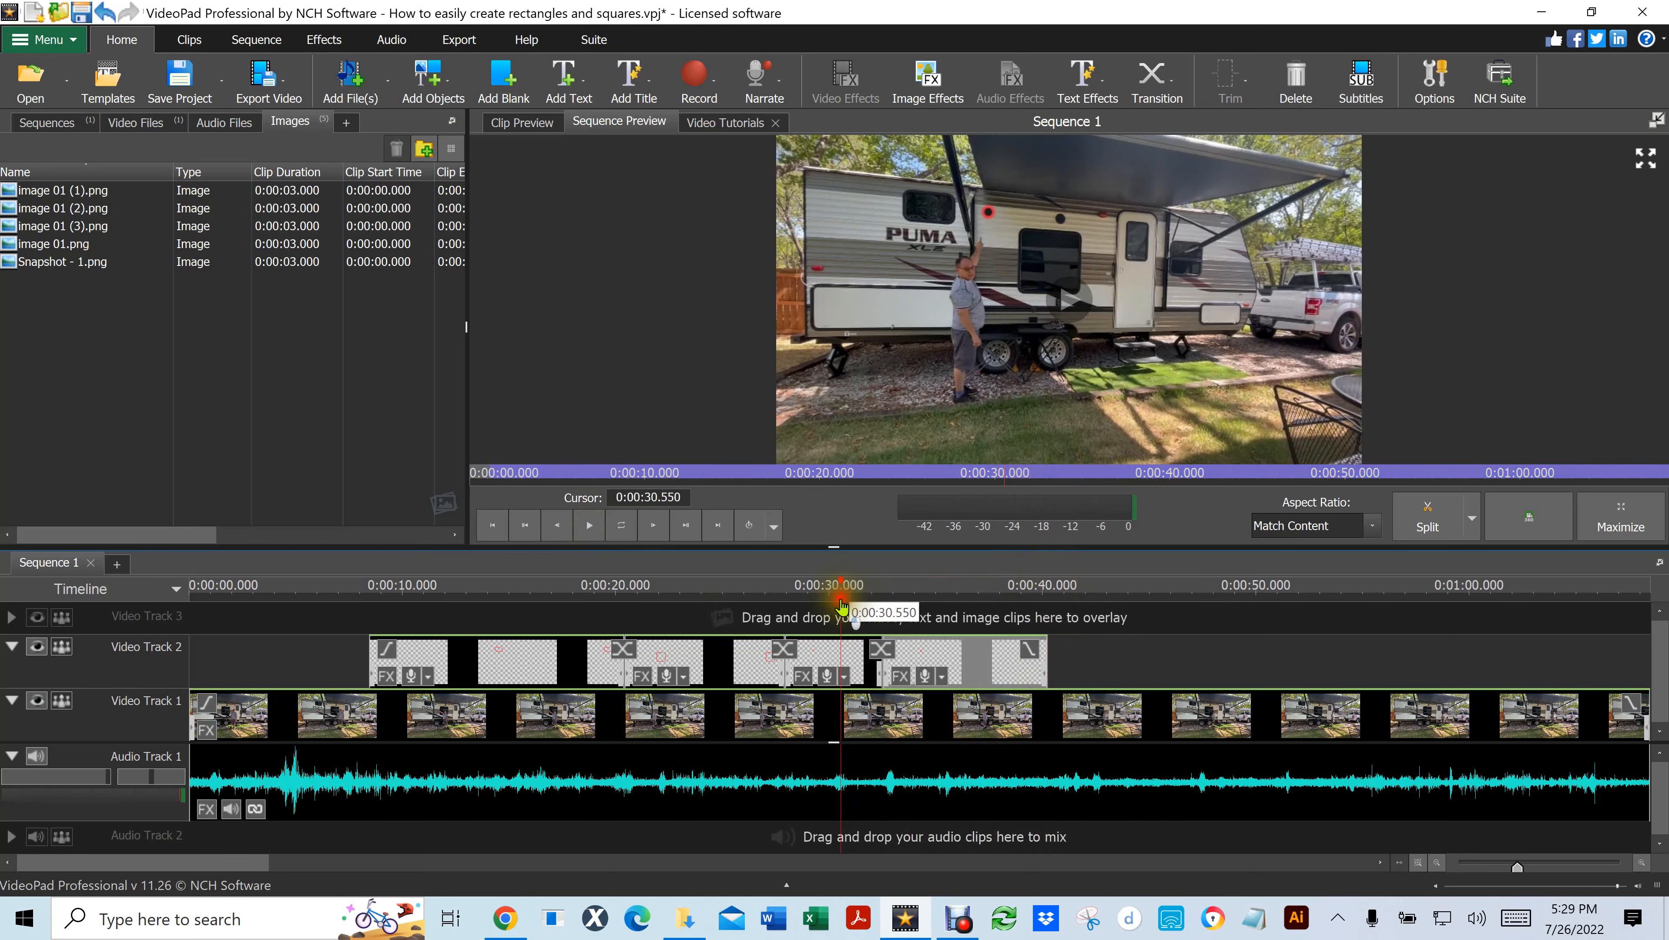
left_click(588, 530)
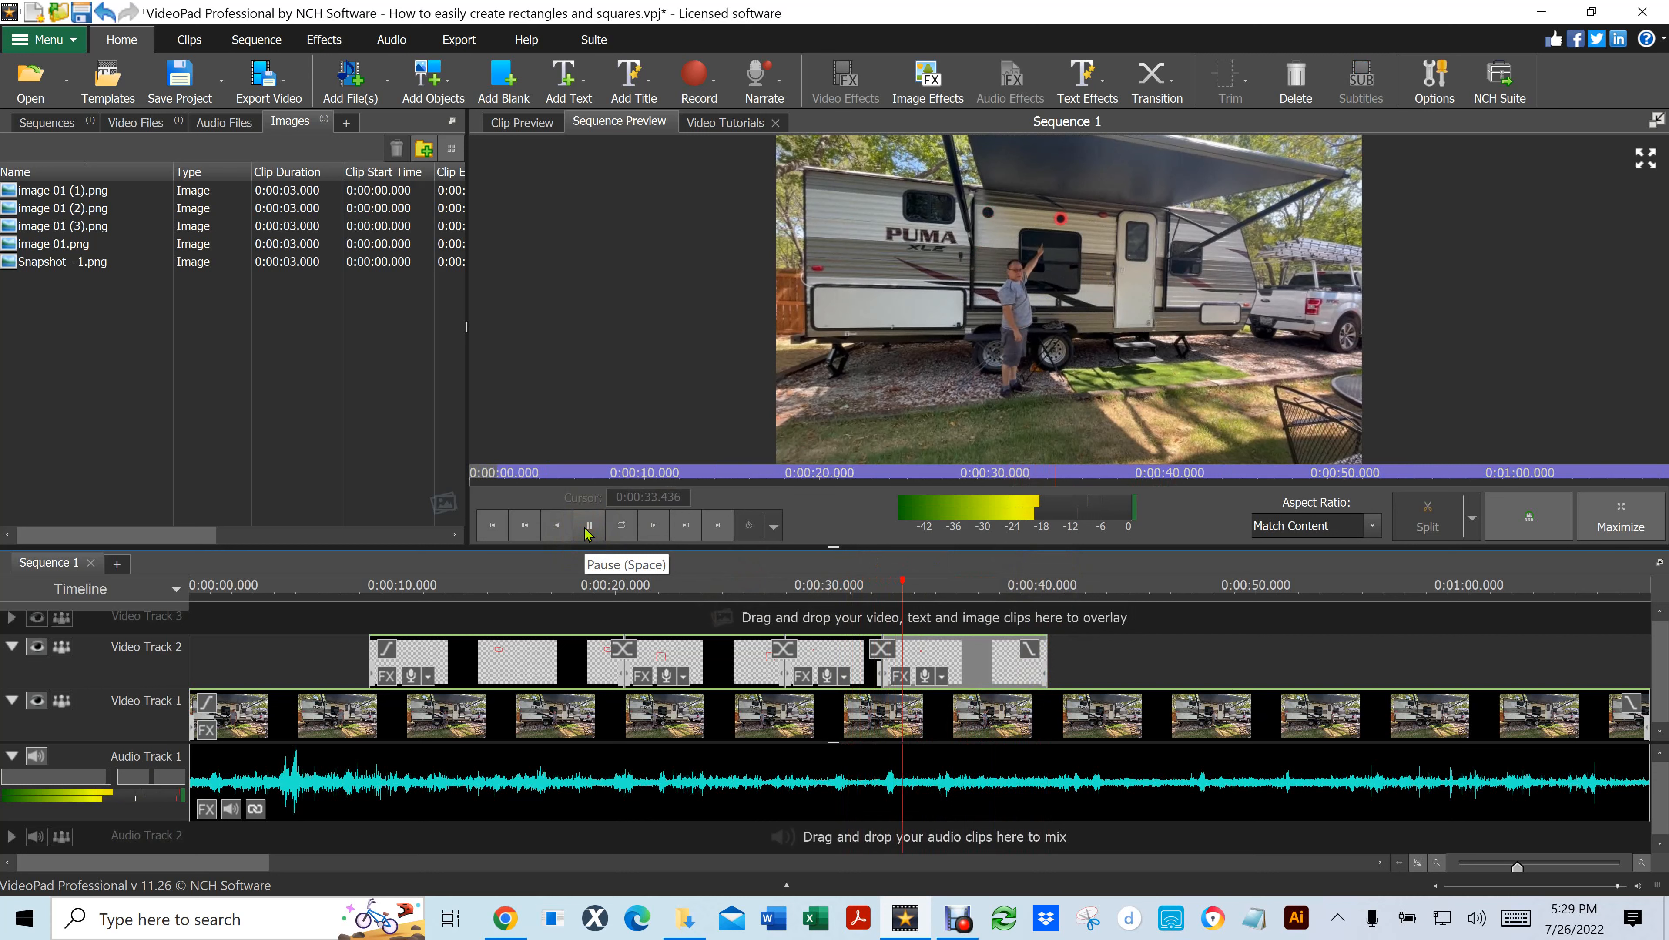
left_click(588, 532)
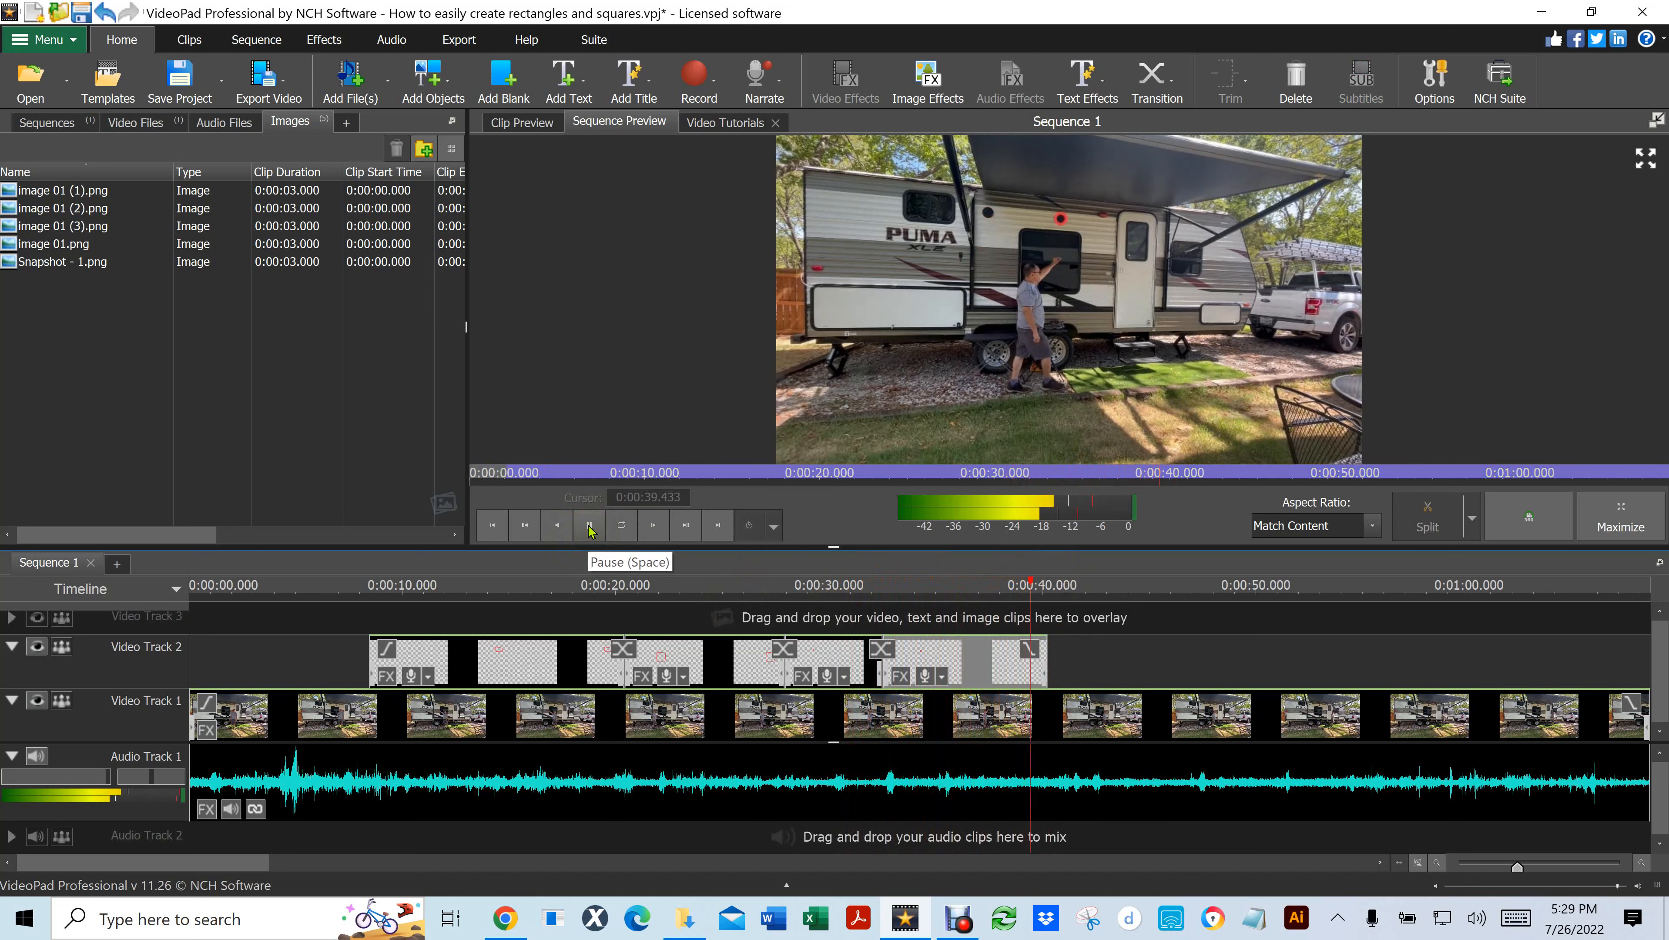
left_click(589, 526)
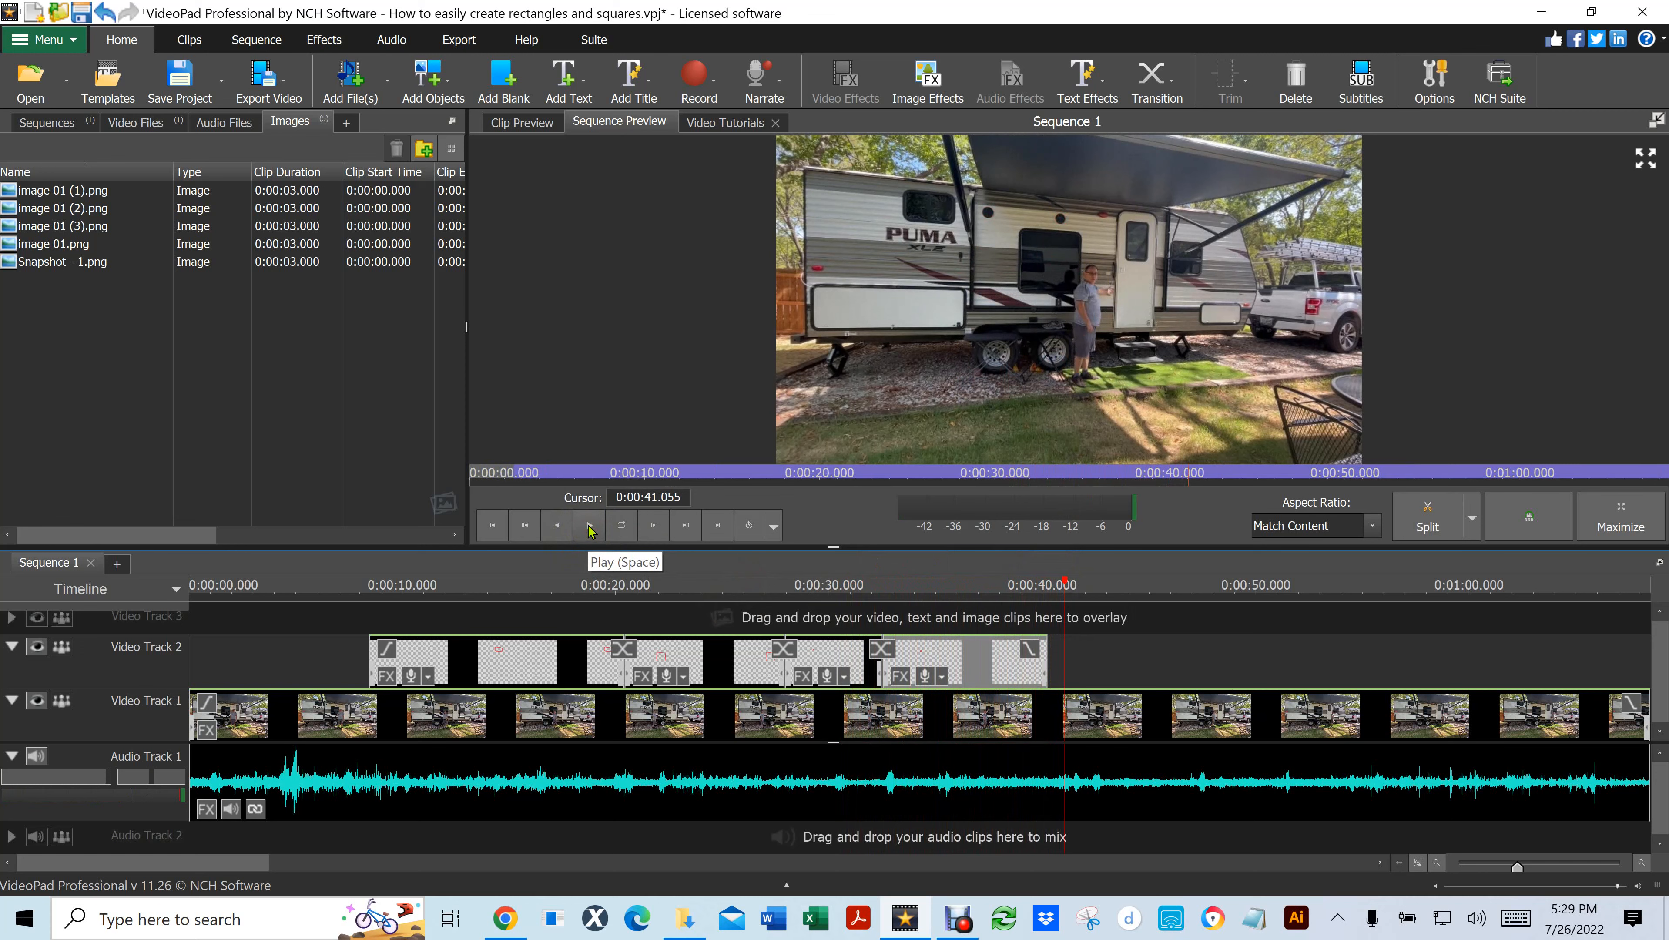
scroll(599, 534, "up", 1)
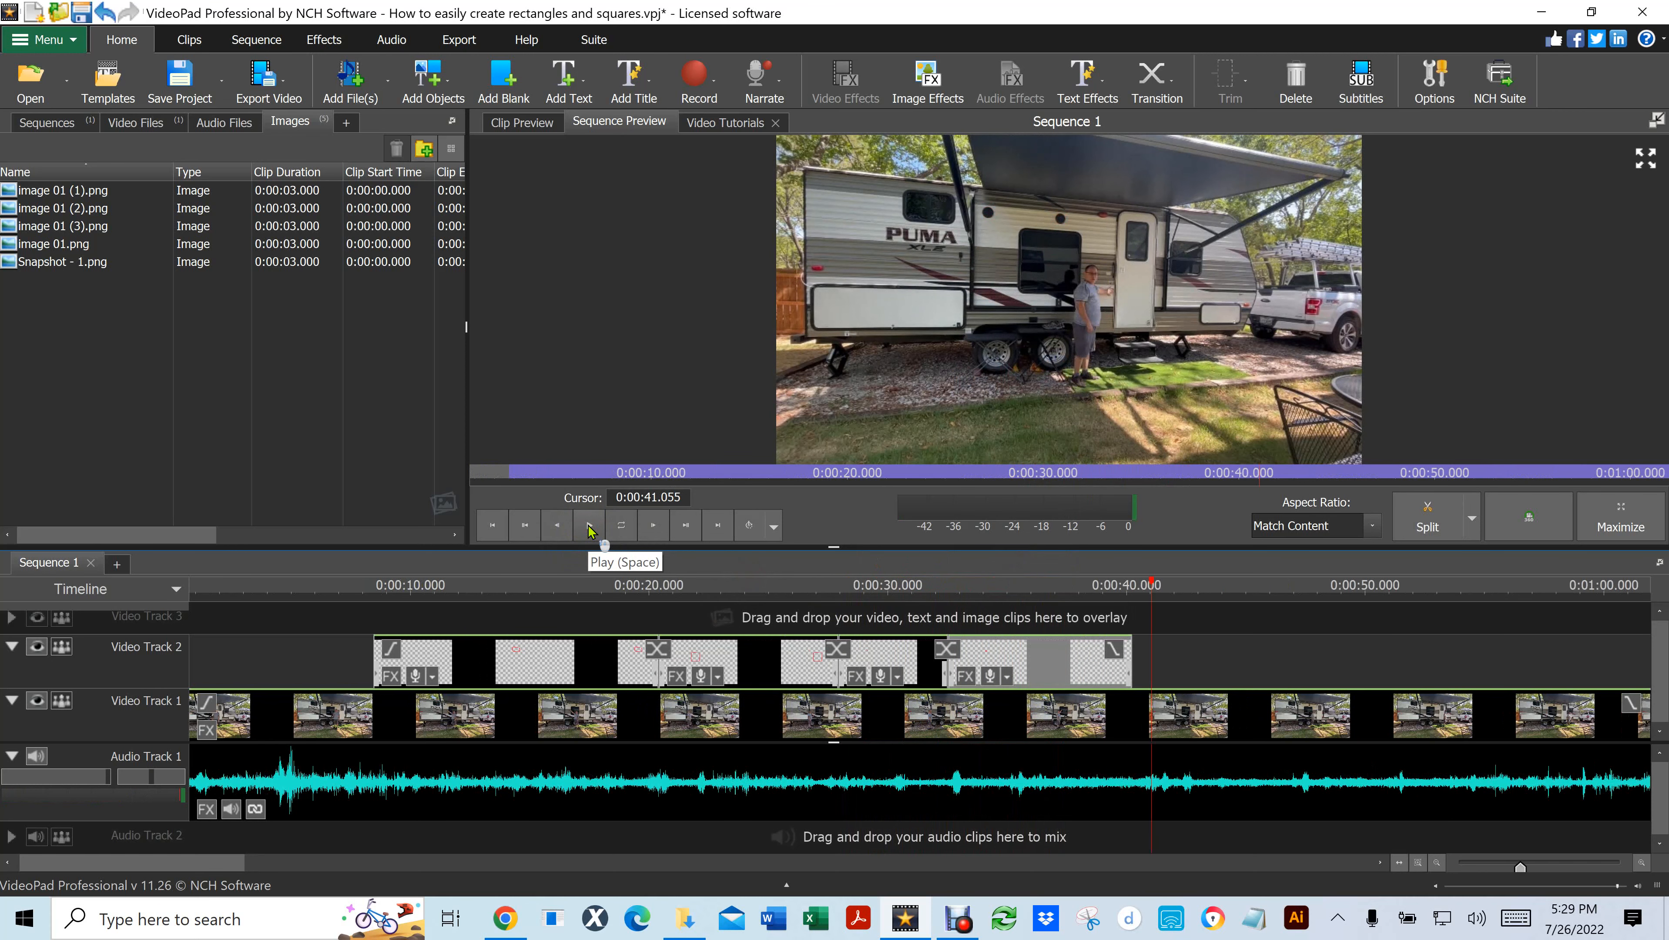
left_click_drag(1127, 663, 1150, 663)
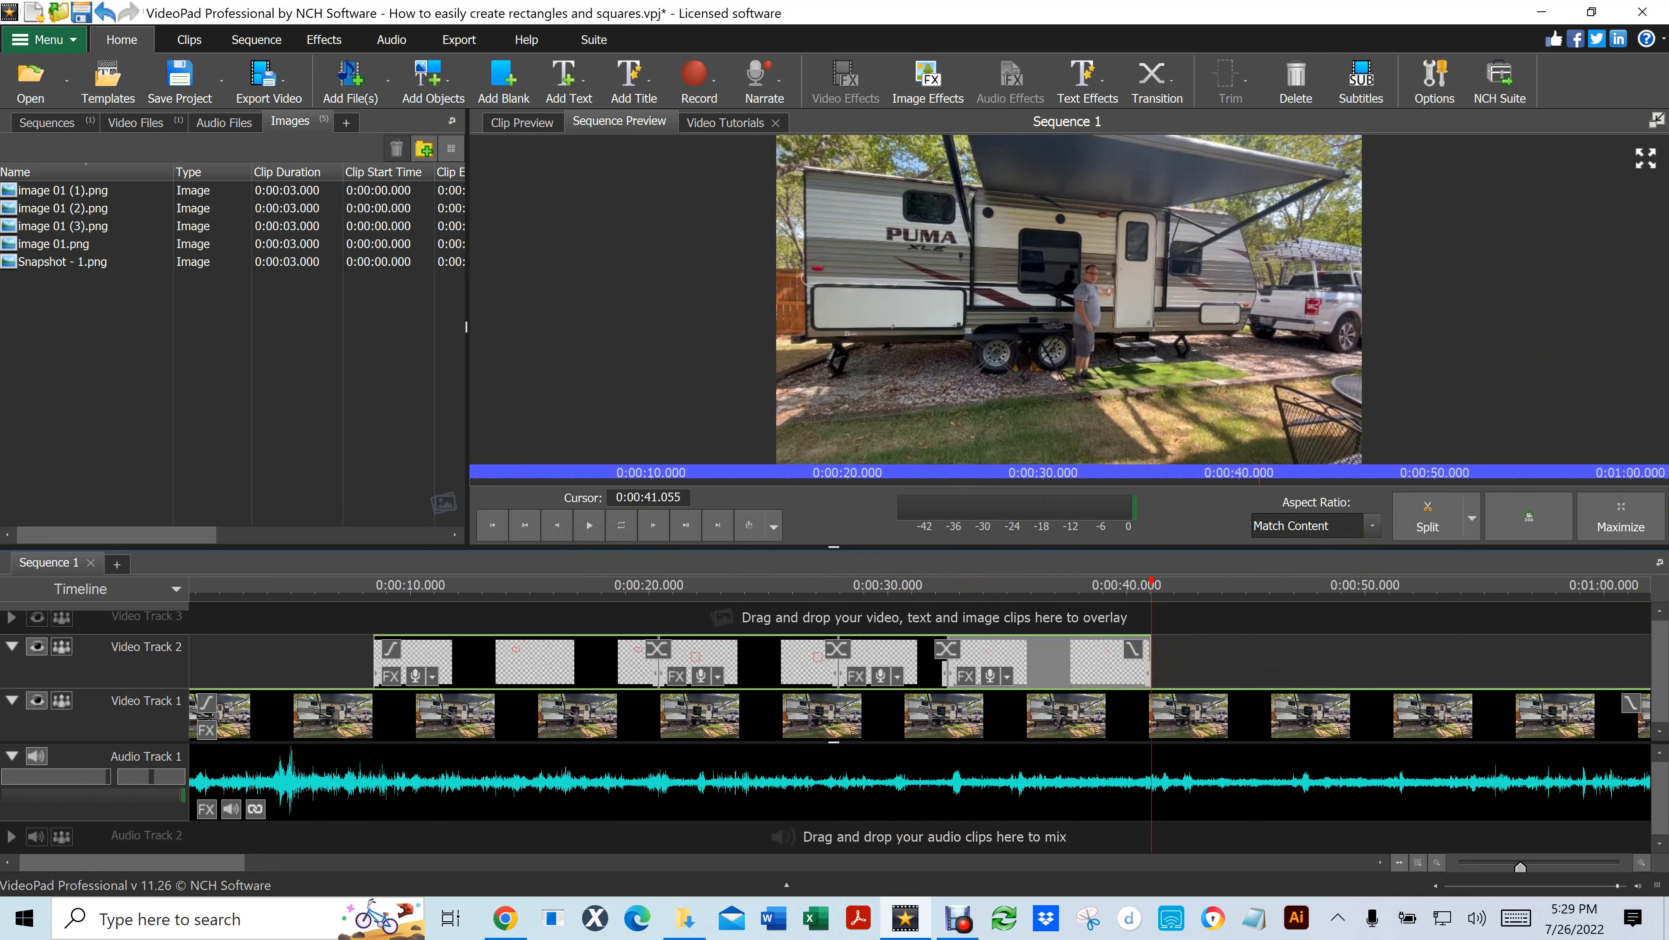
Import image 01 (4).png and place it on Video Track 2 directly after image 01 (3).png, starting at 0:00:41.055
left_click_drag(673, 270, 96, 307)
left_click(8, 249)
left_click_drag(8, 248, 1154, 666)
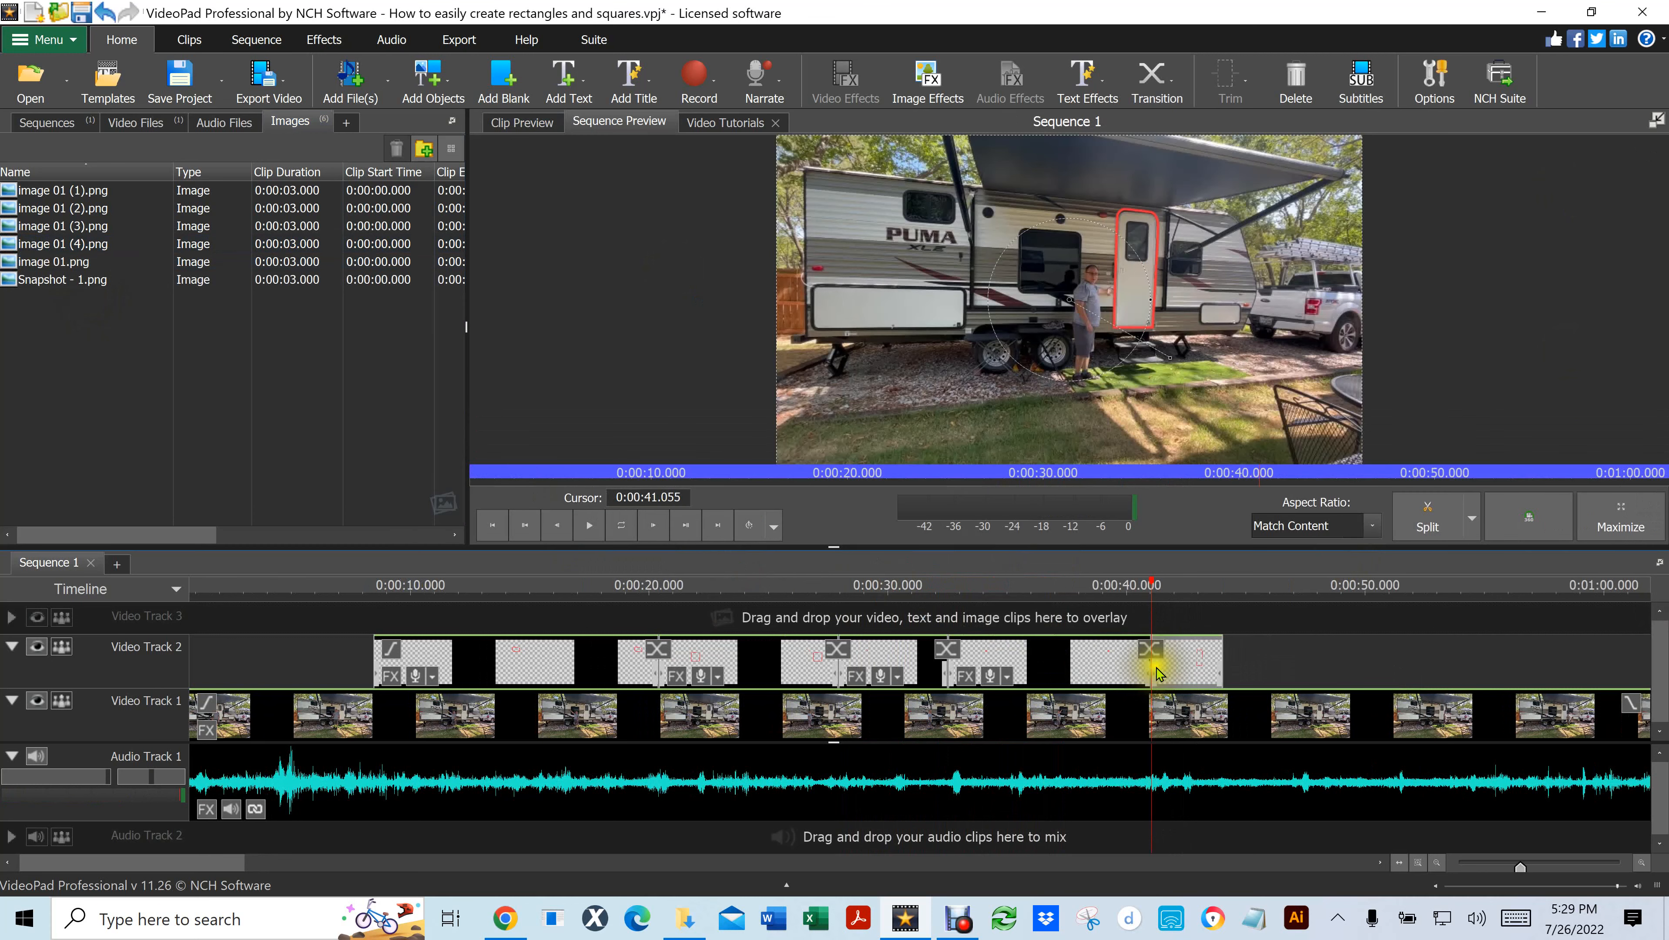
Play the sequence from about 0:00:40.139 through the door section and stop the cursor at about 0:00:50.197
left_click(1129, 612)
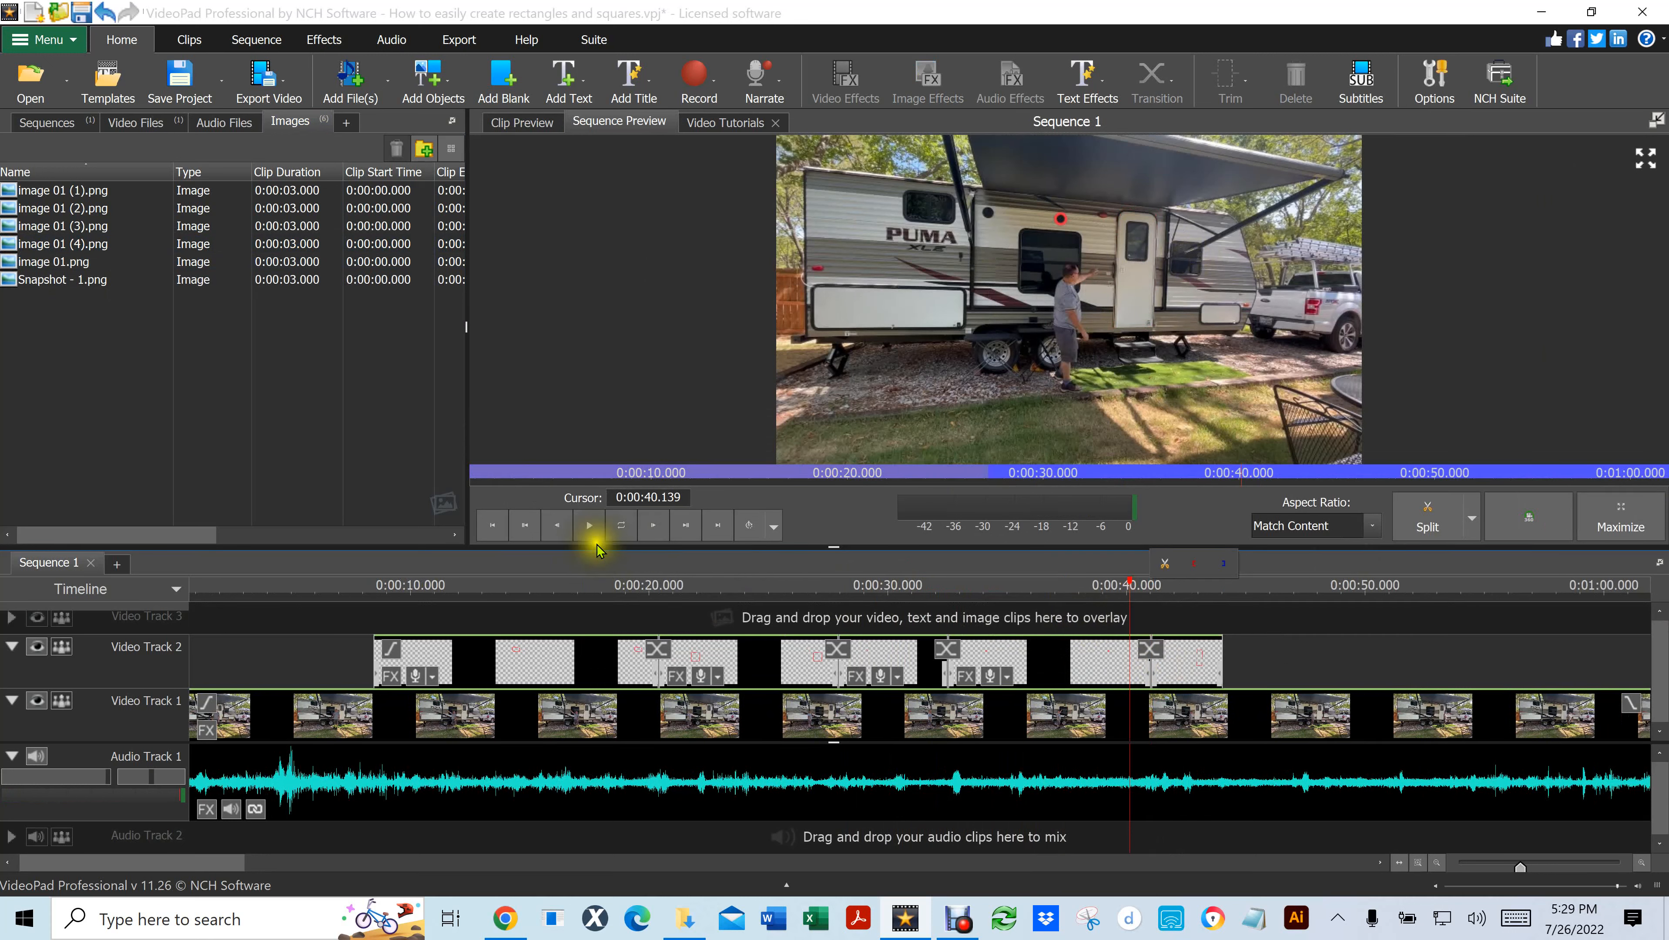
left_click(588, 527)
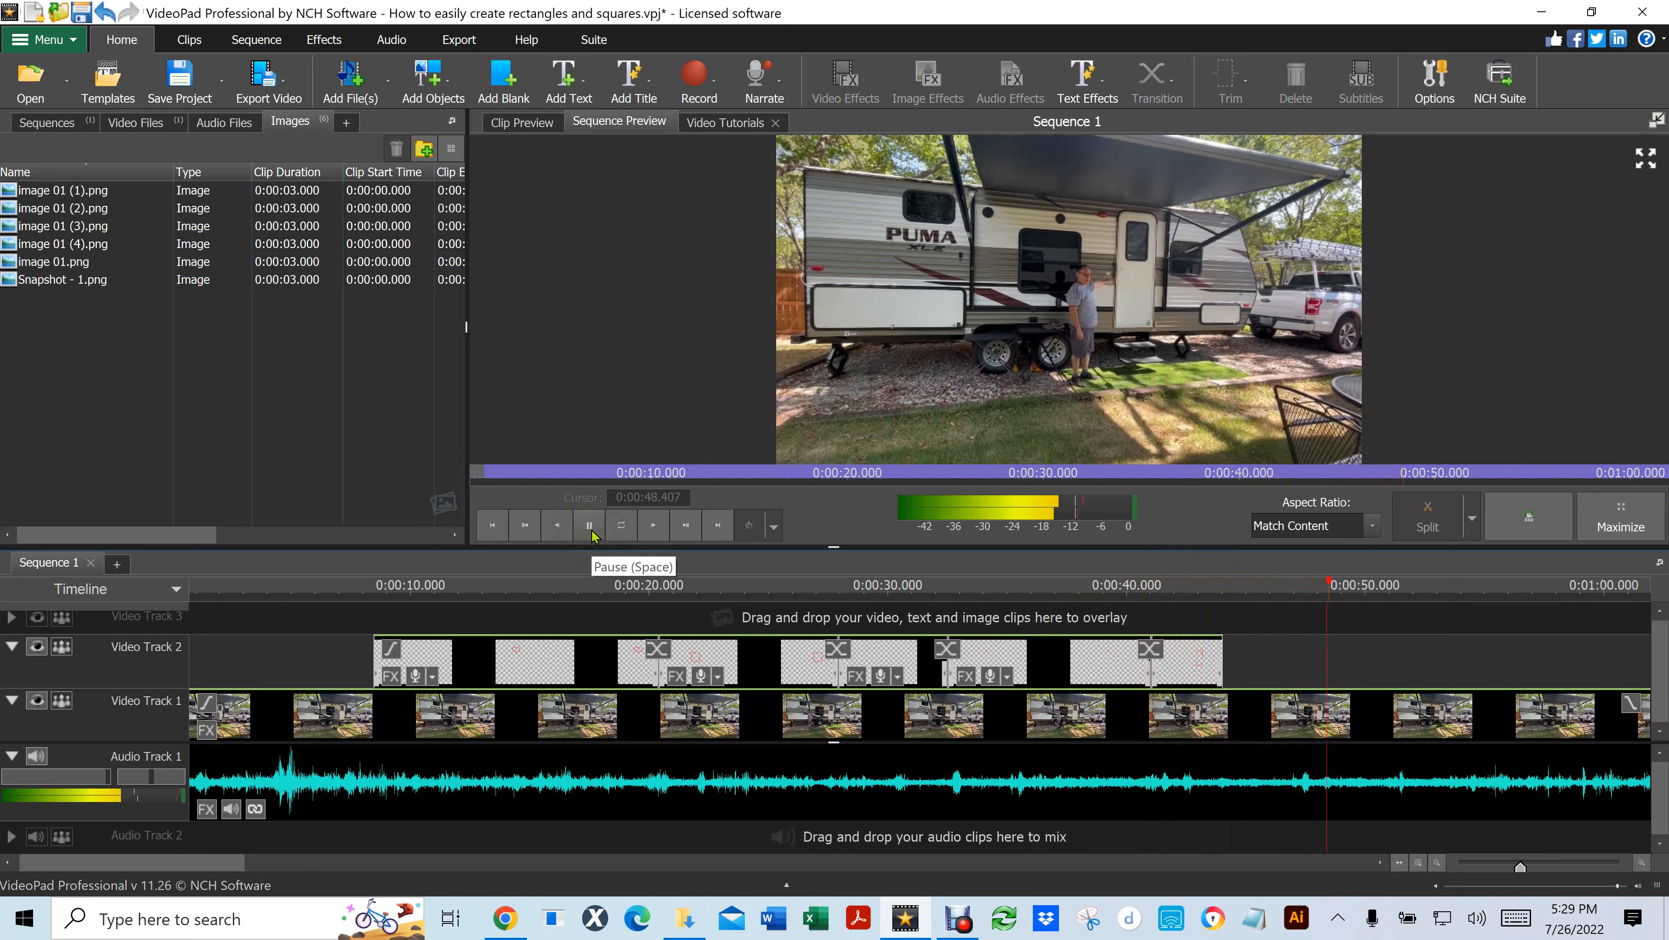
left_click(592, 533)
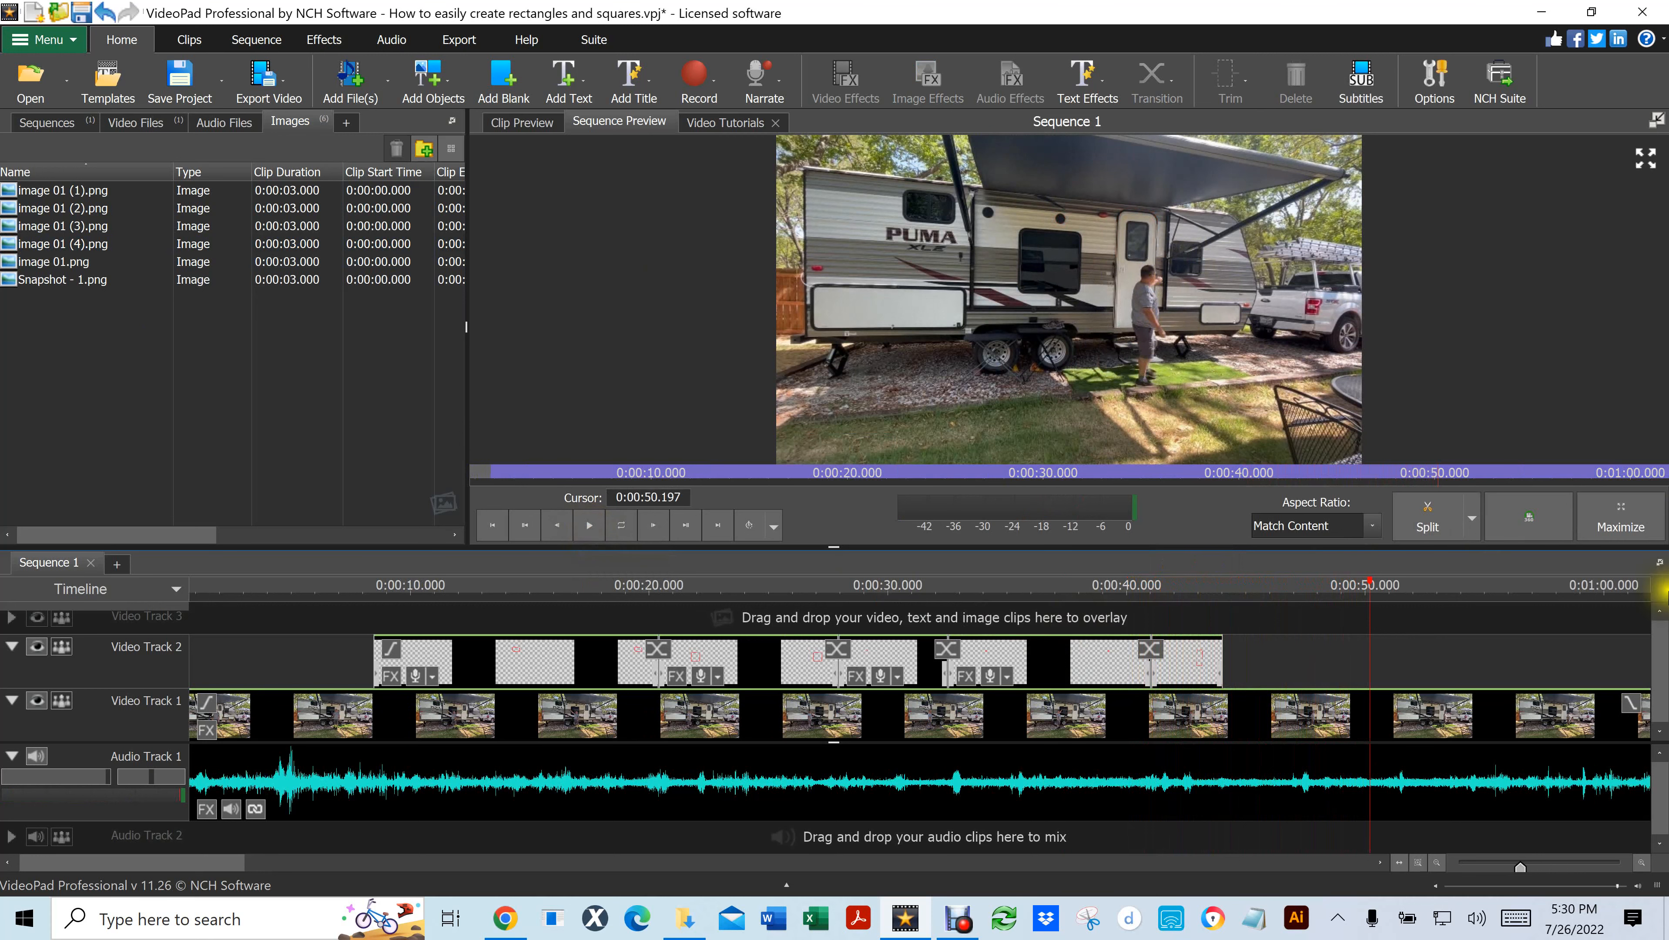
Import image 01 (5).png into the project's images
left_click_drag(145, 262, 146, 265)
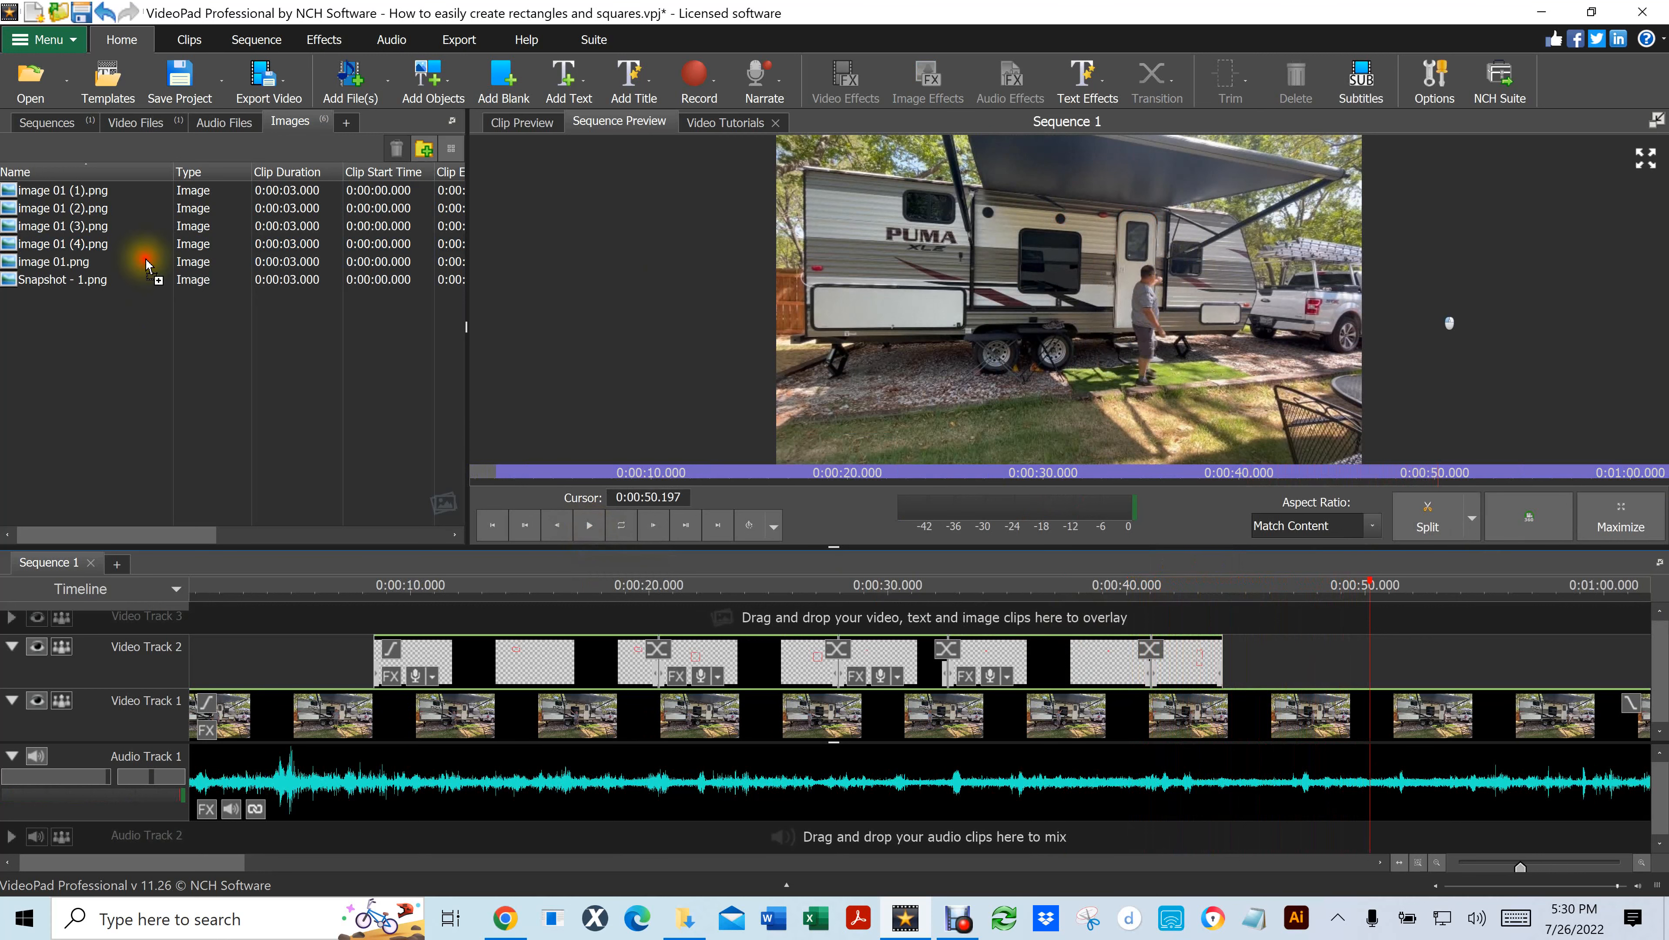
left_click_drag(59, 349, 59, 351)
left_click(6, 262)
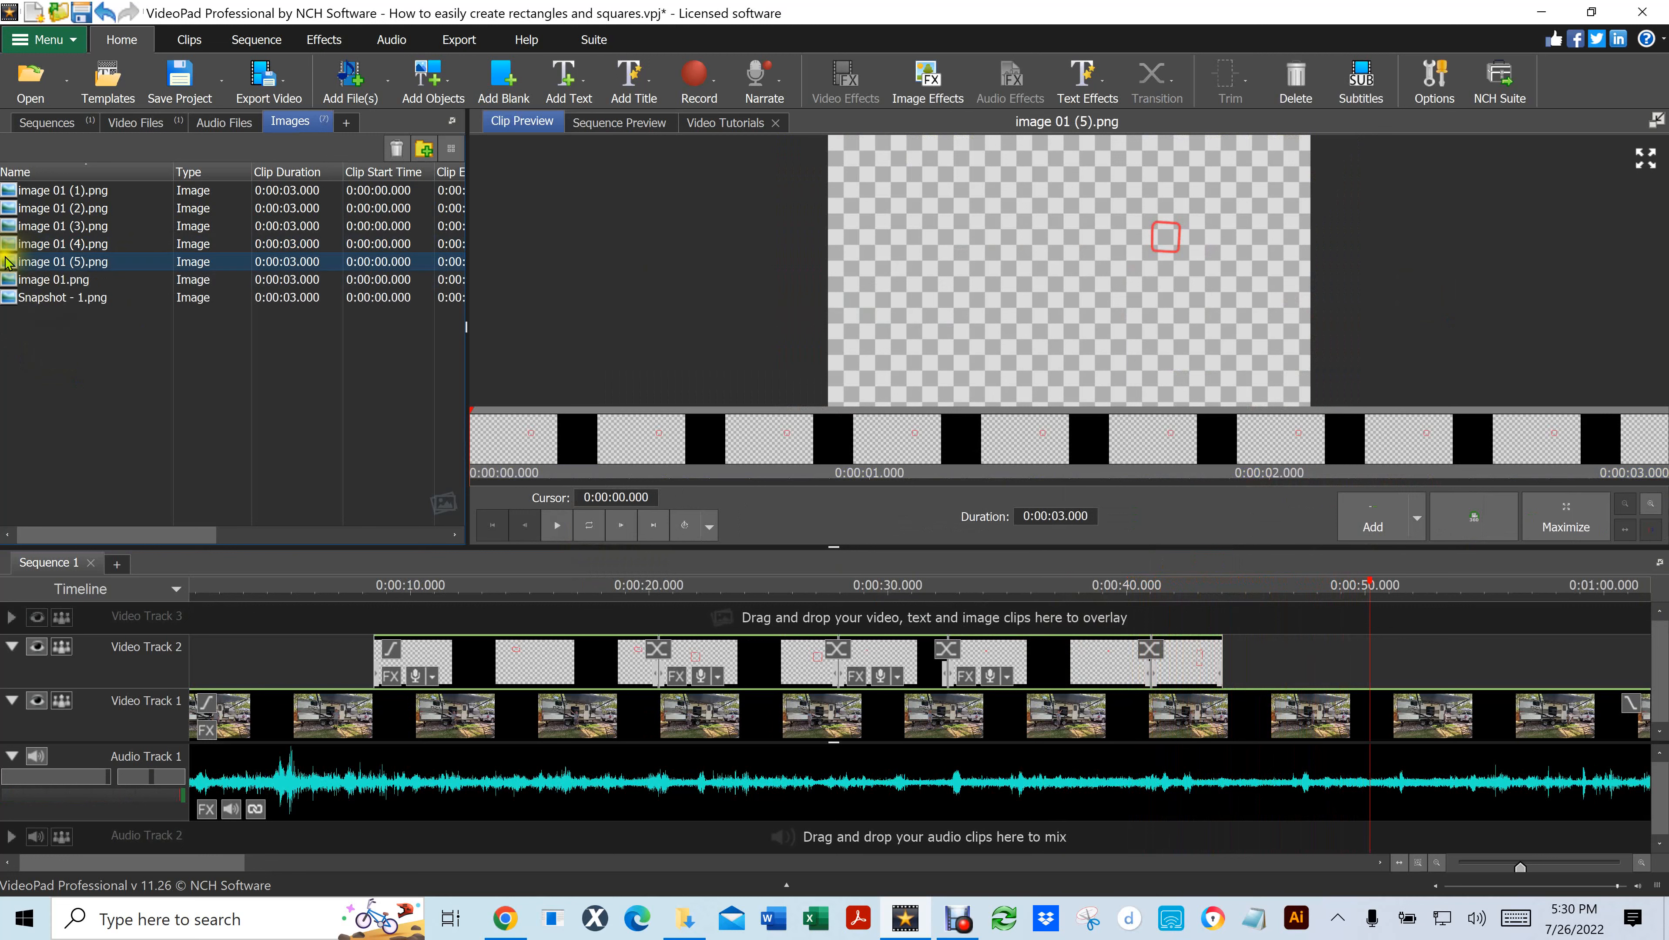
left_click_drag(9, 264, 90, 297)
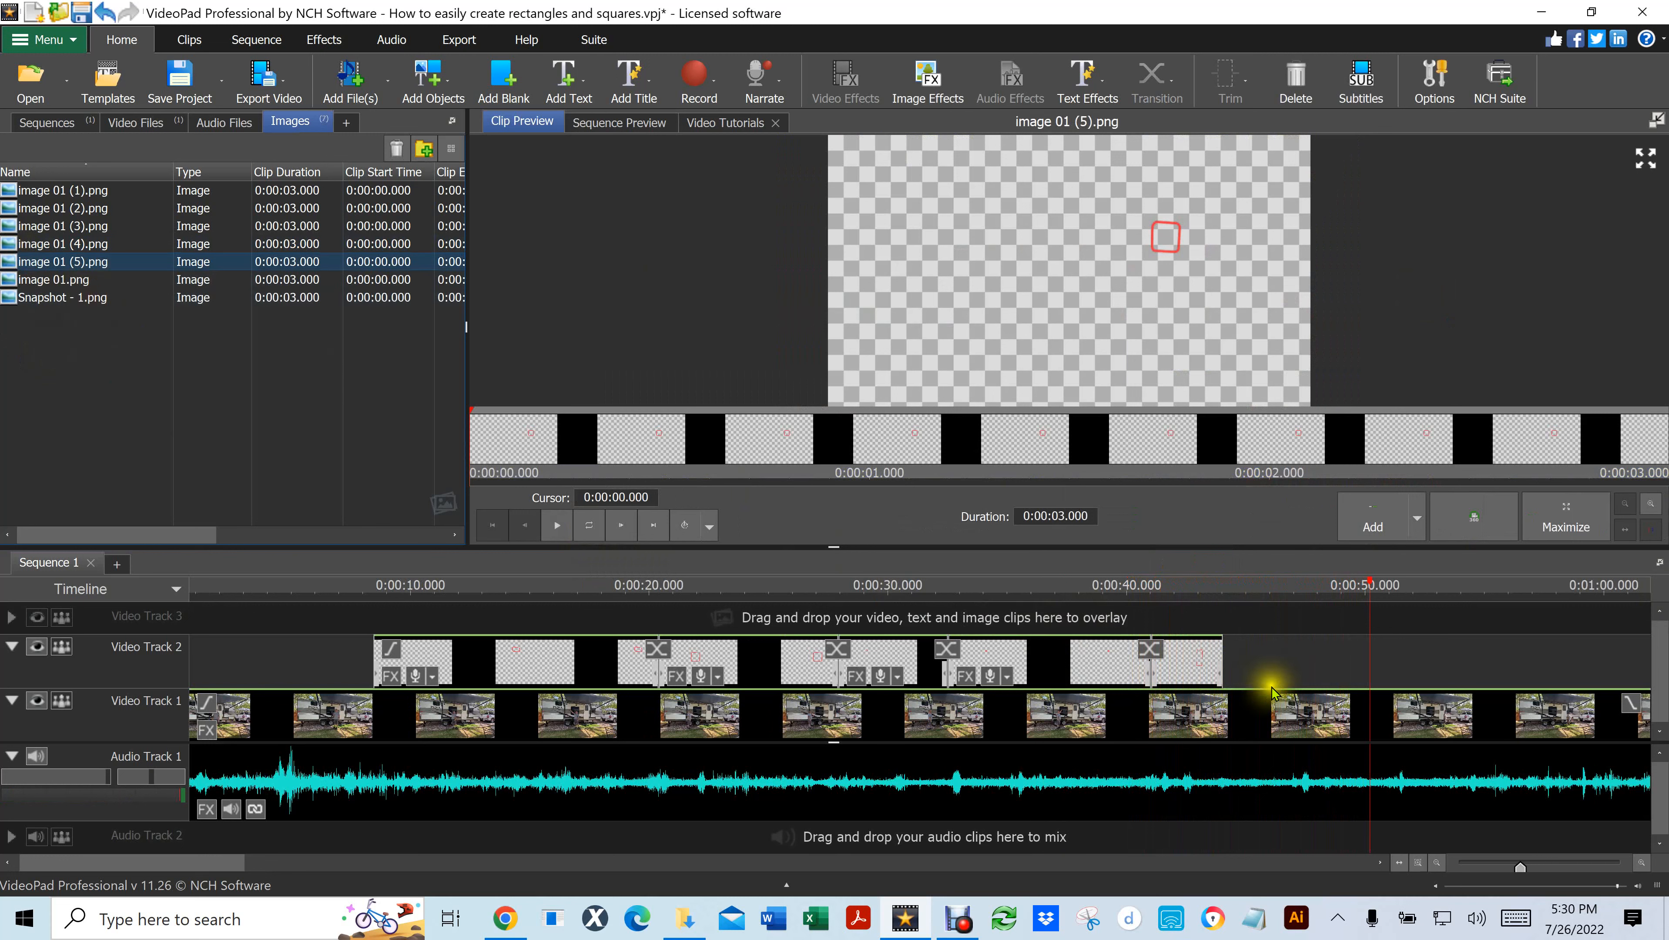
Extend the image 01 (4).png overlay to 0:00:50.197 and place image 01 (5).png directly after it on Video Track 2
left_click_drag(1222, 658, 1366, 677)
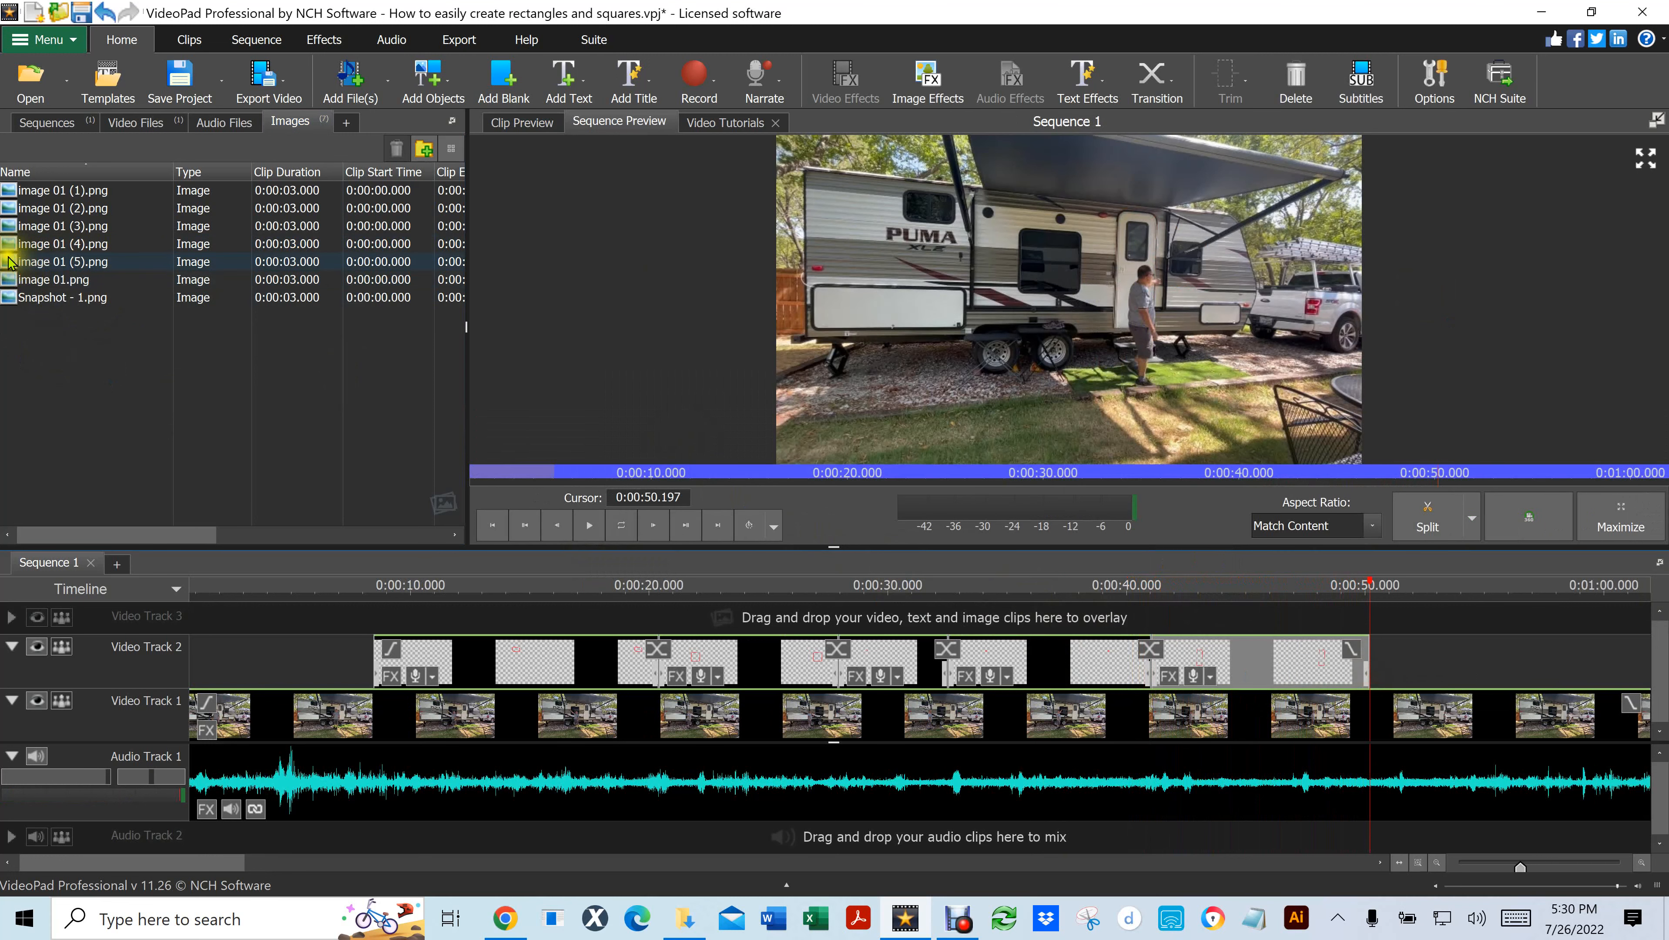
left_click_drag(11, 270, 1374, 660)
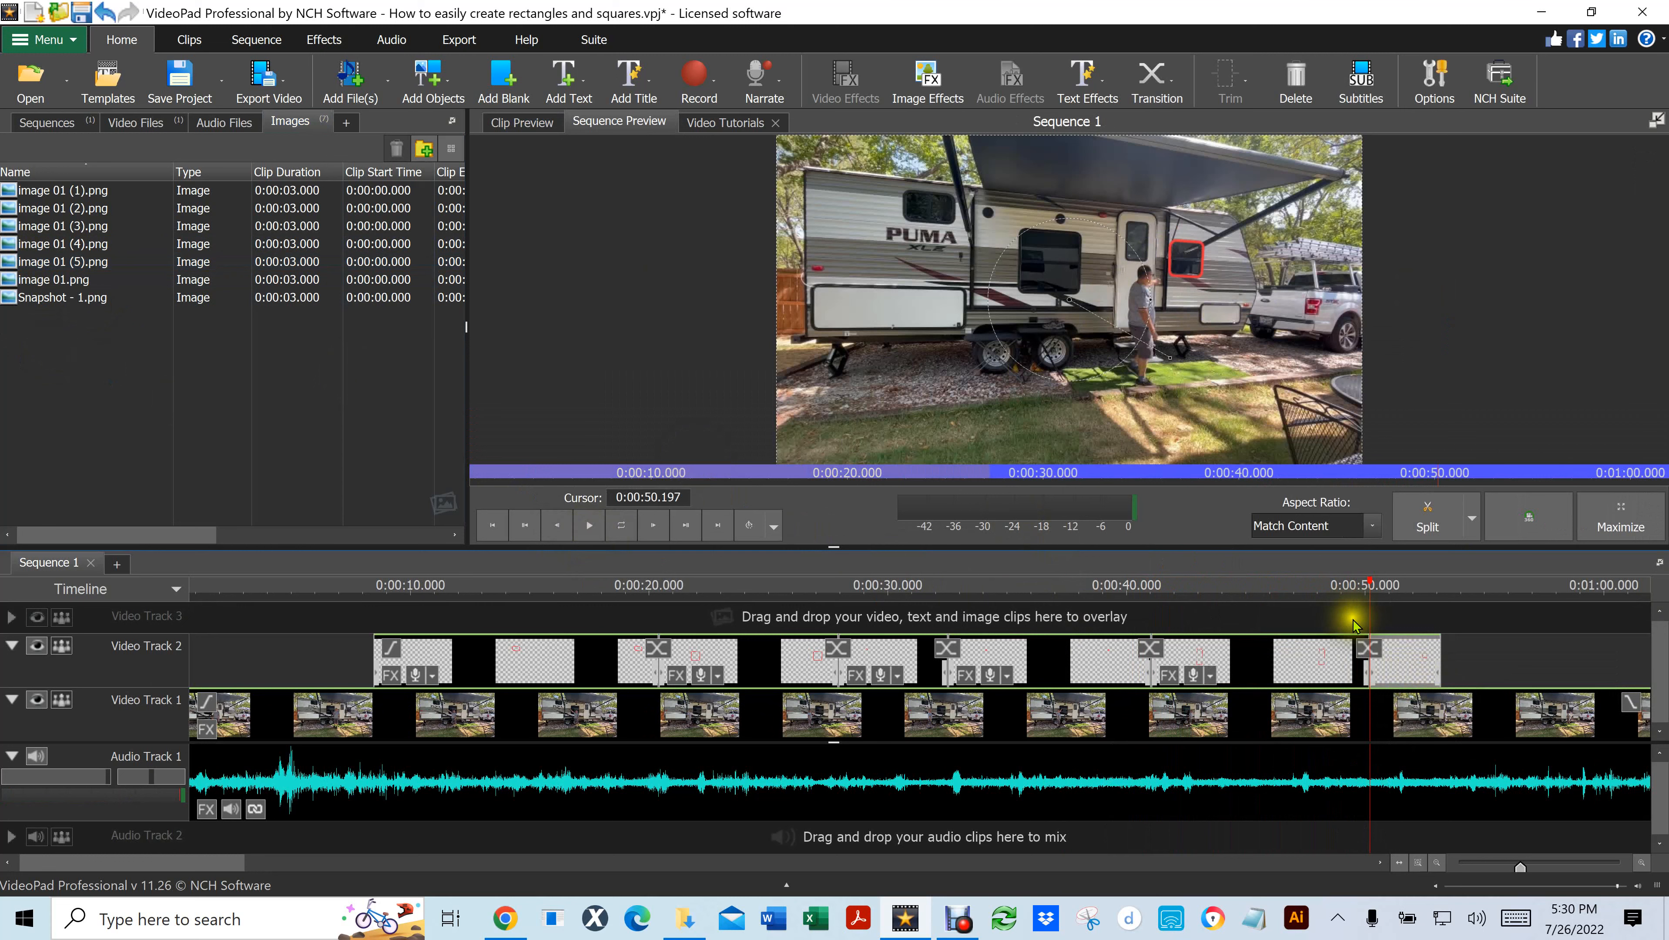
Play the sequence to about 0:00:56.414 and extend the image 01 (5).png overlay to that point
left_click(1353, 615)
left_click(589, 525)
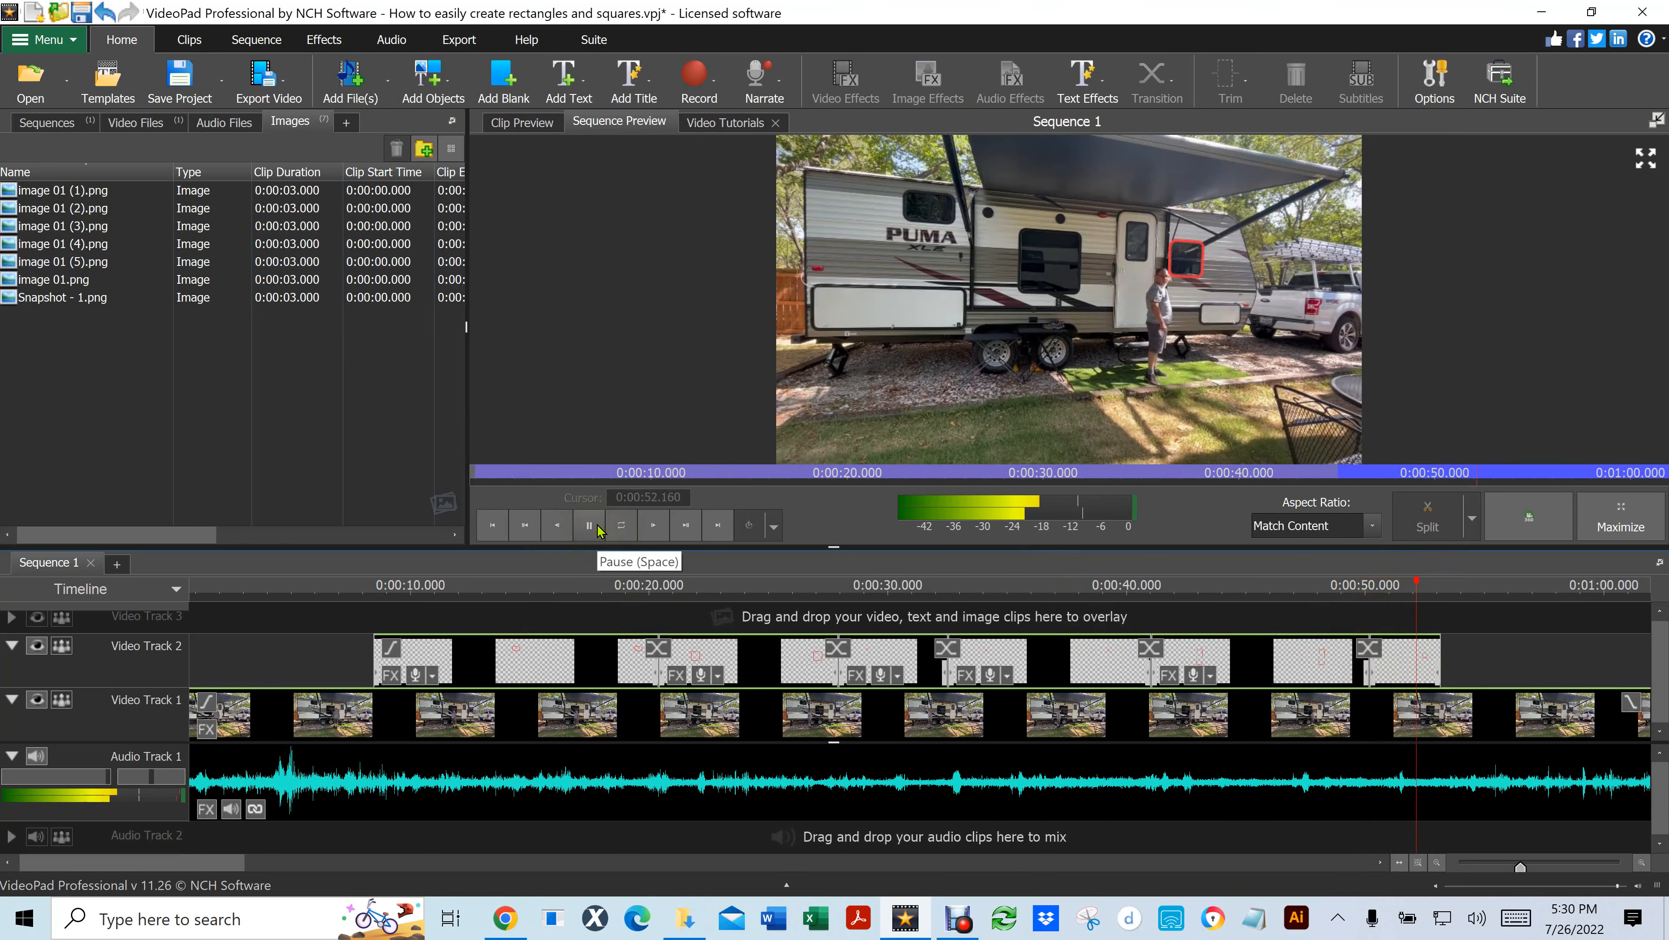
left_click(595, 526)
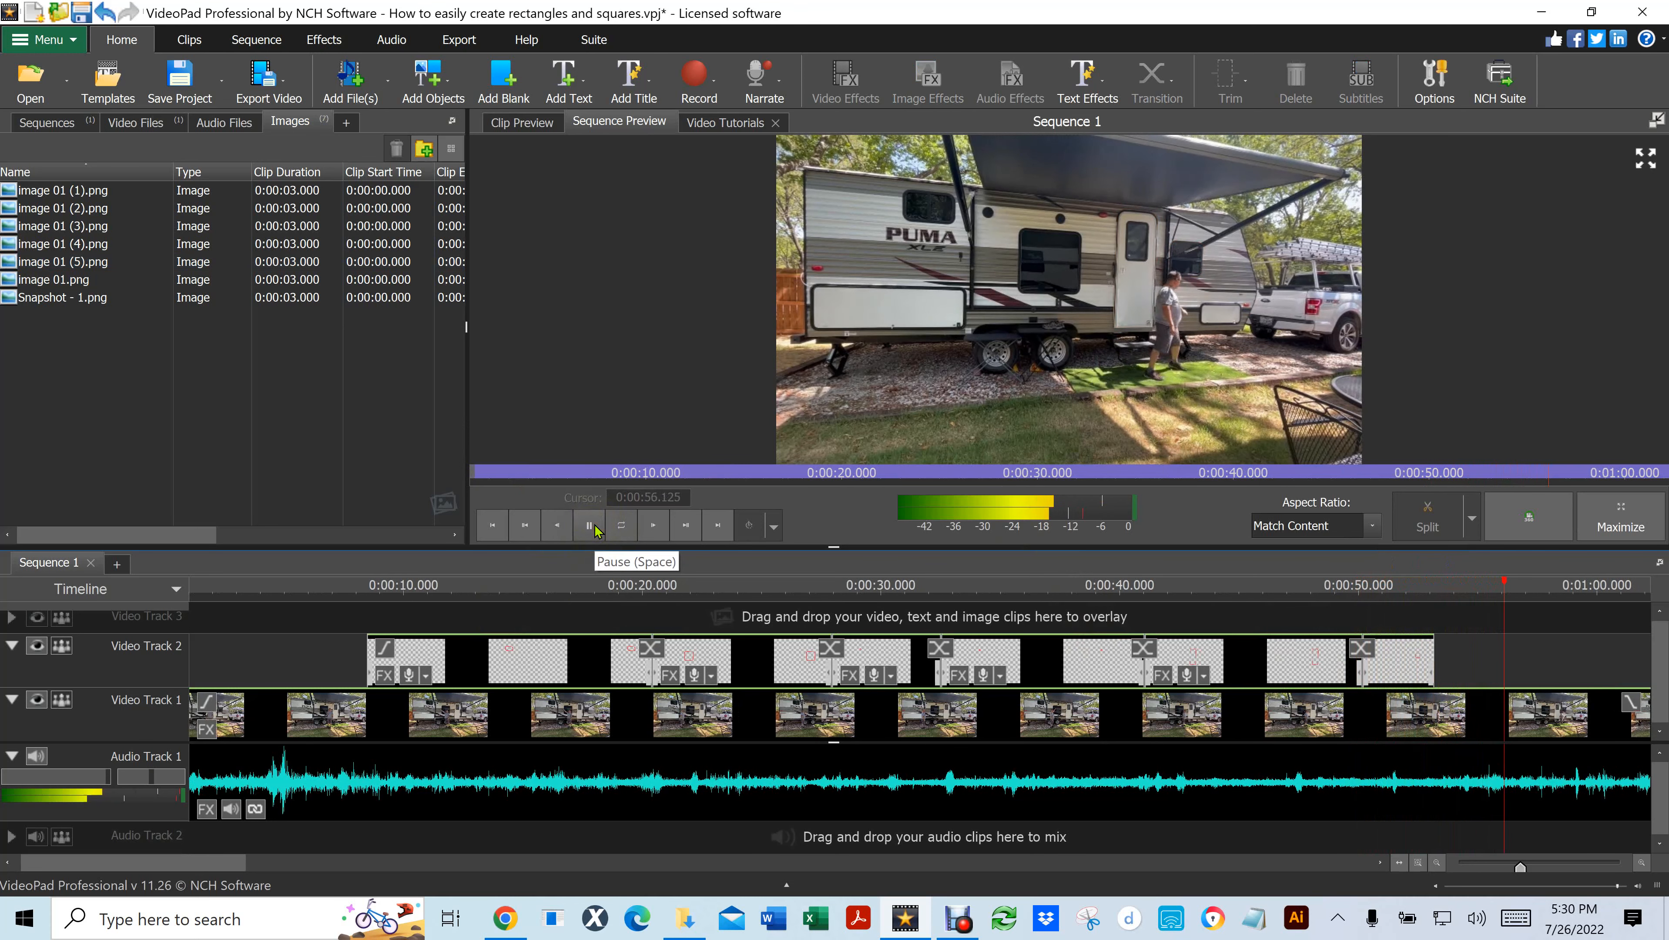
left_click(594, 527)
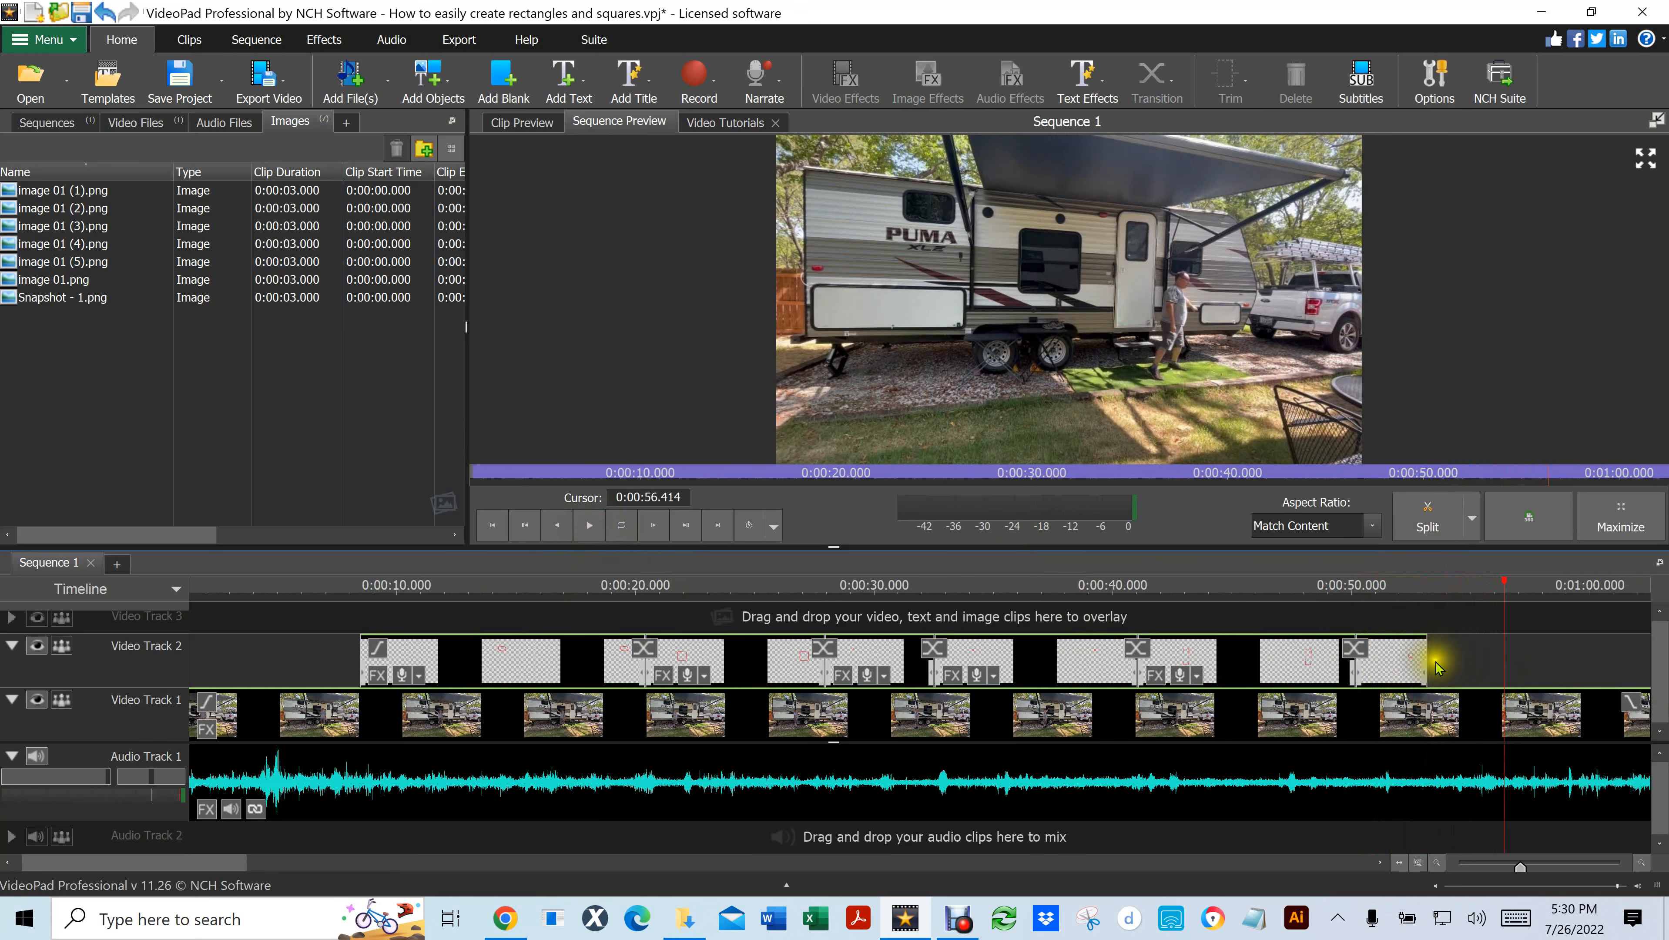
left_click_drag(1427, 664, 1514, 678)
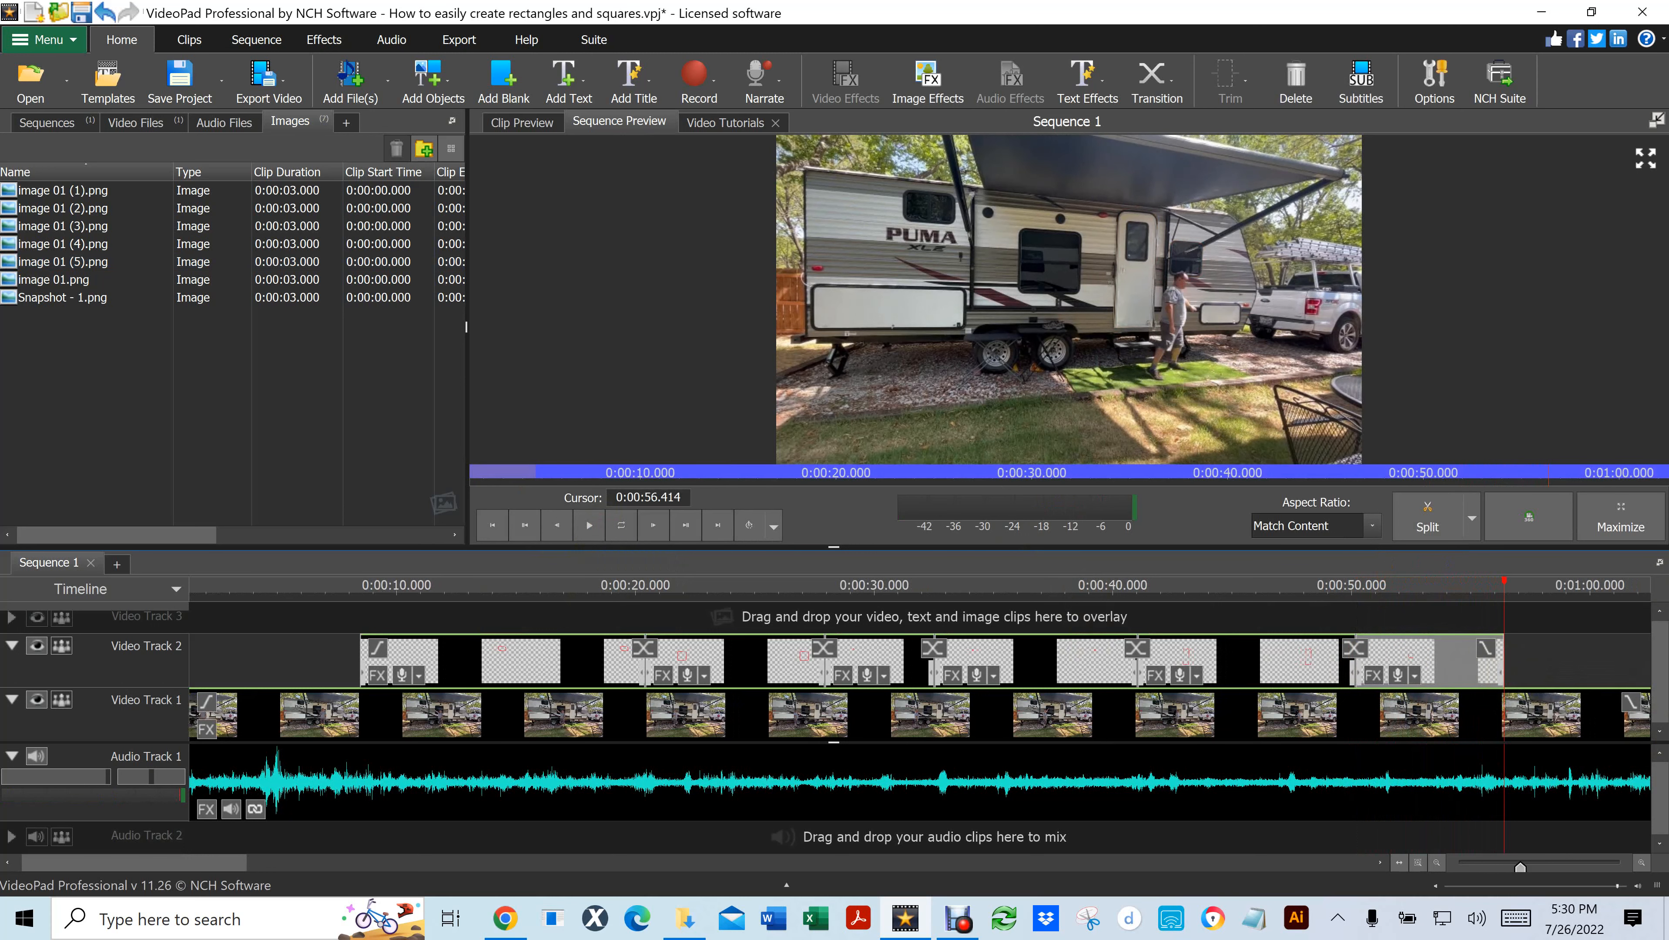
Import image 01 (6).png and place it on Video Track 2 directly after image 01 (5).png, starting at 0:00:56.414
left_click_drag(761, 312, 74, 350)
left_click(23, 298)
left_click(17, 283)
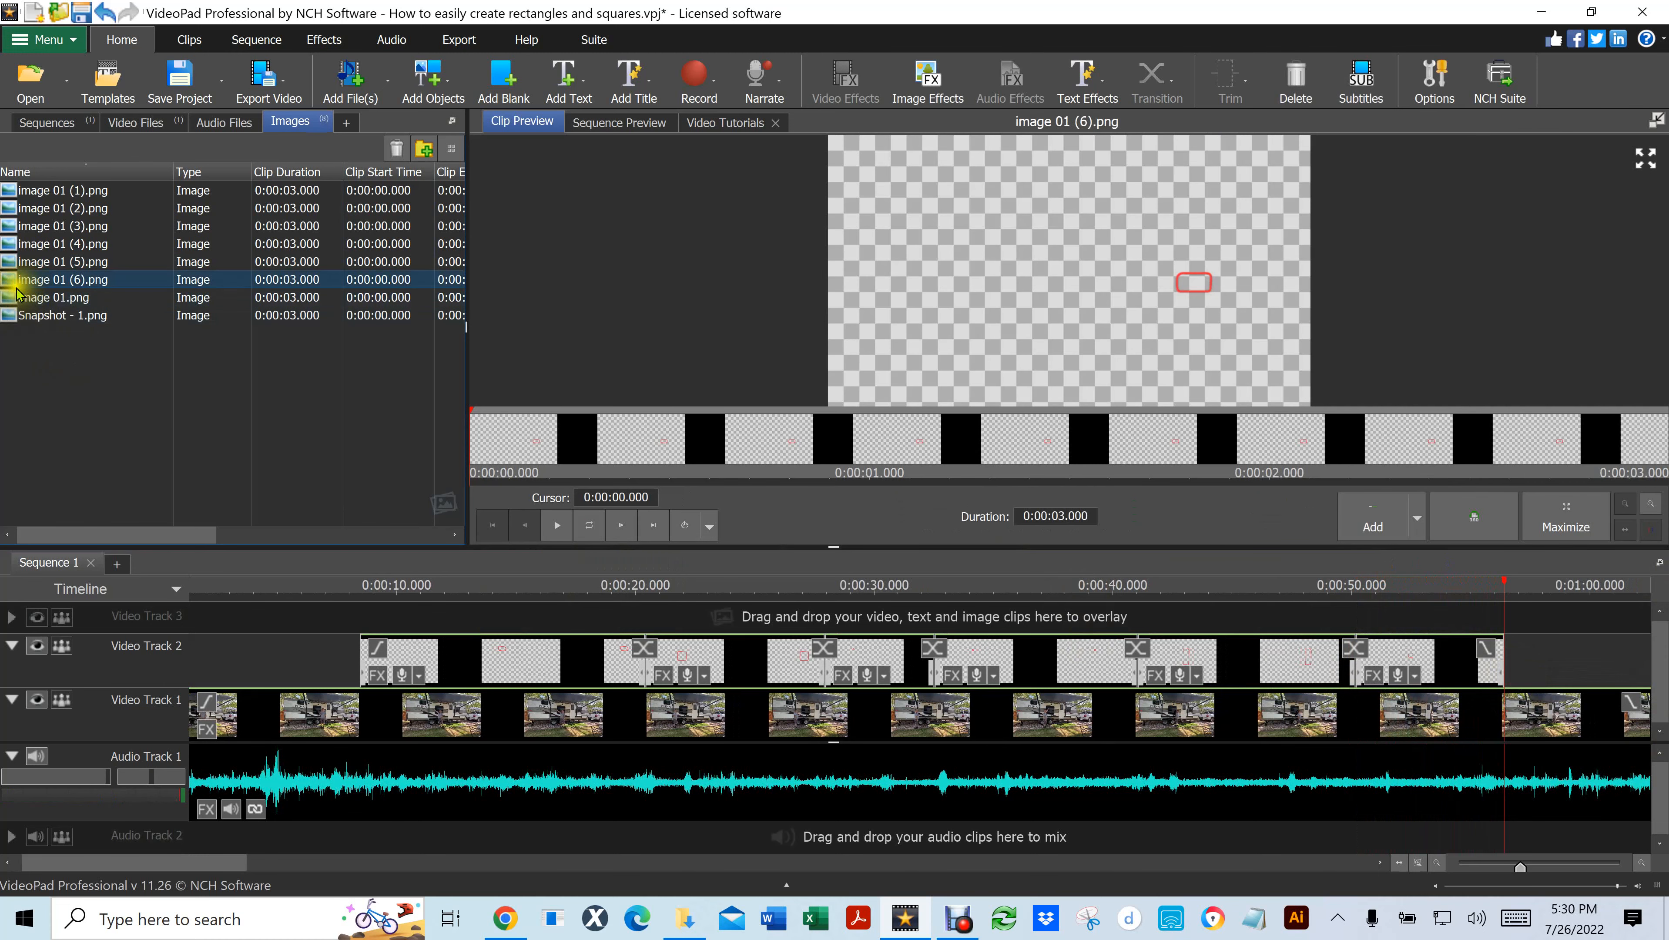
left_click_drag(8, 283, 1197, 660)
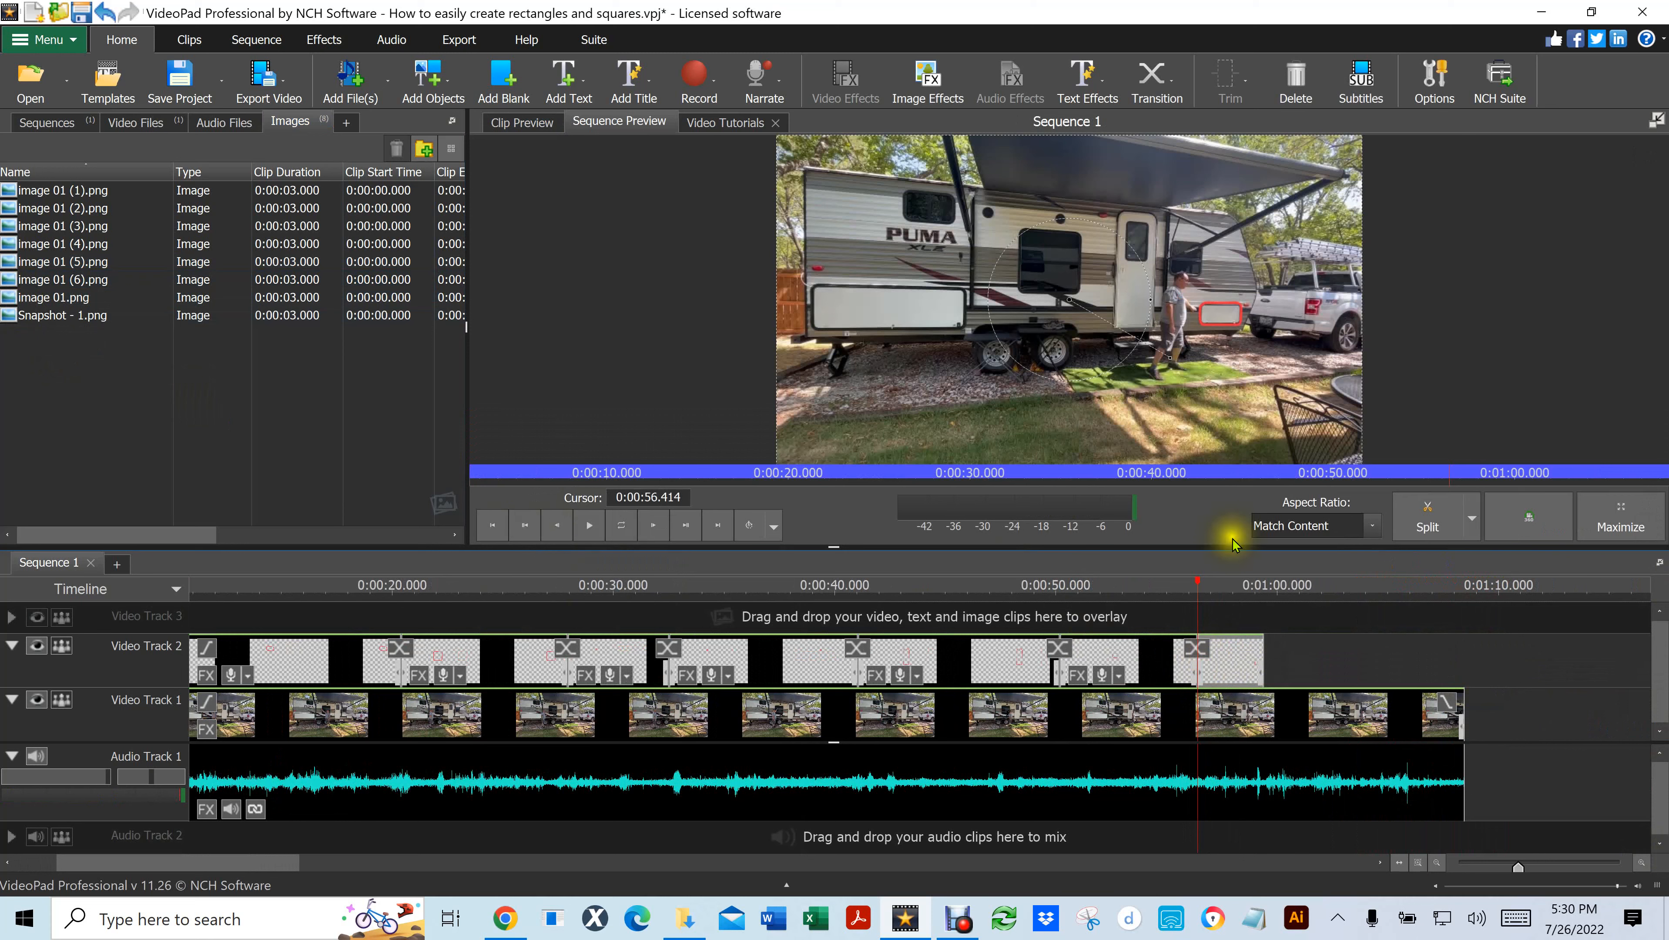
Play the sequence to about 0:01:01.538 and extend the image 01 (6).png overlay to that point
left_click(590, 525)
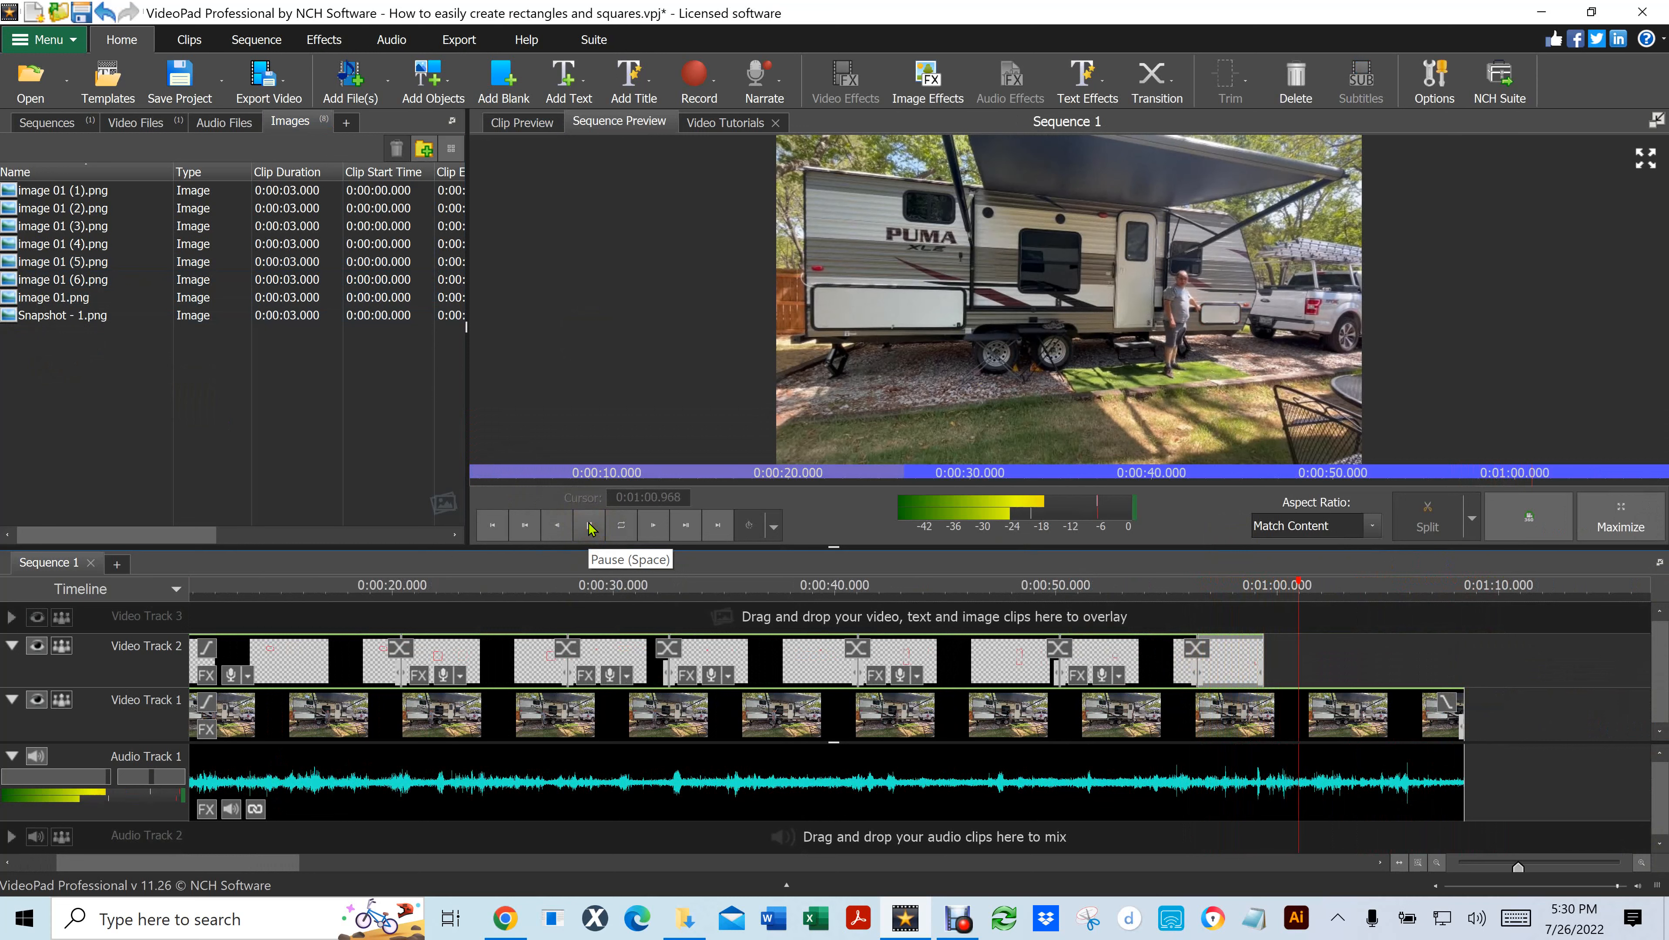
left_click(590, 525)
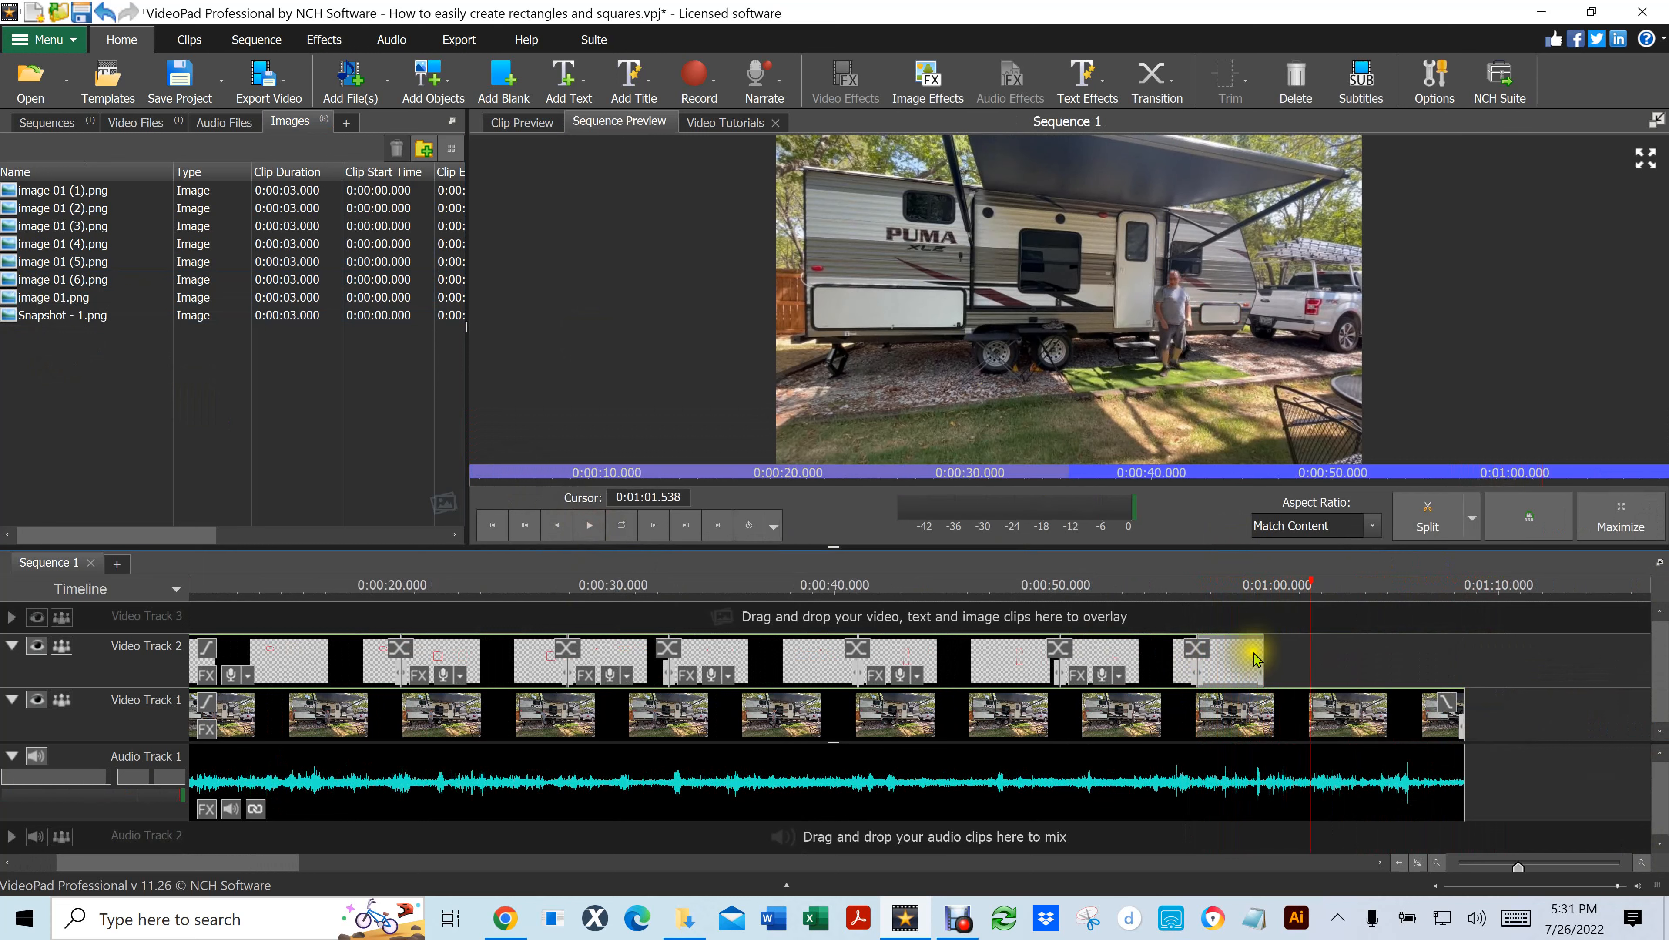
left_click_drag(1260, 657, 1313, 673)
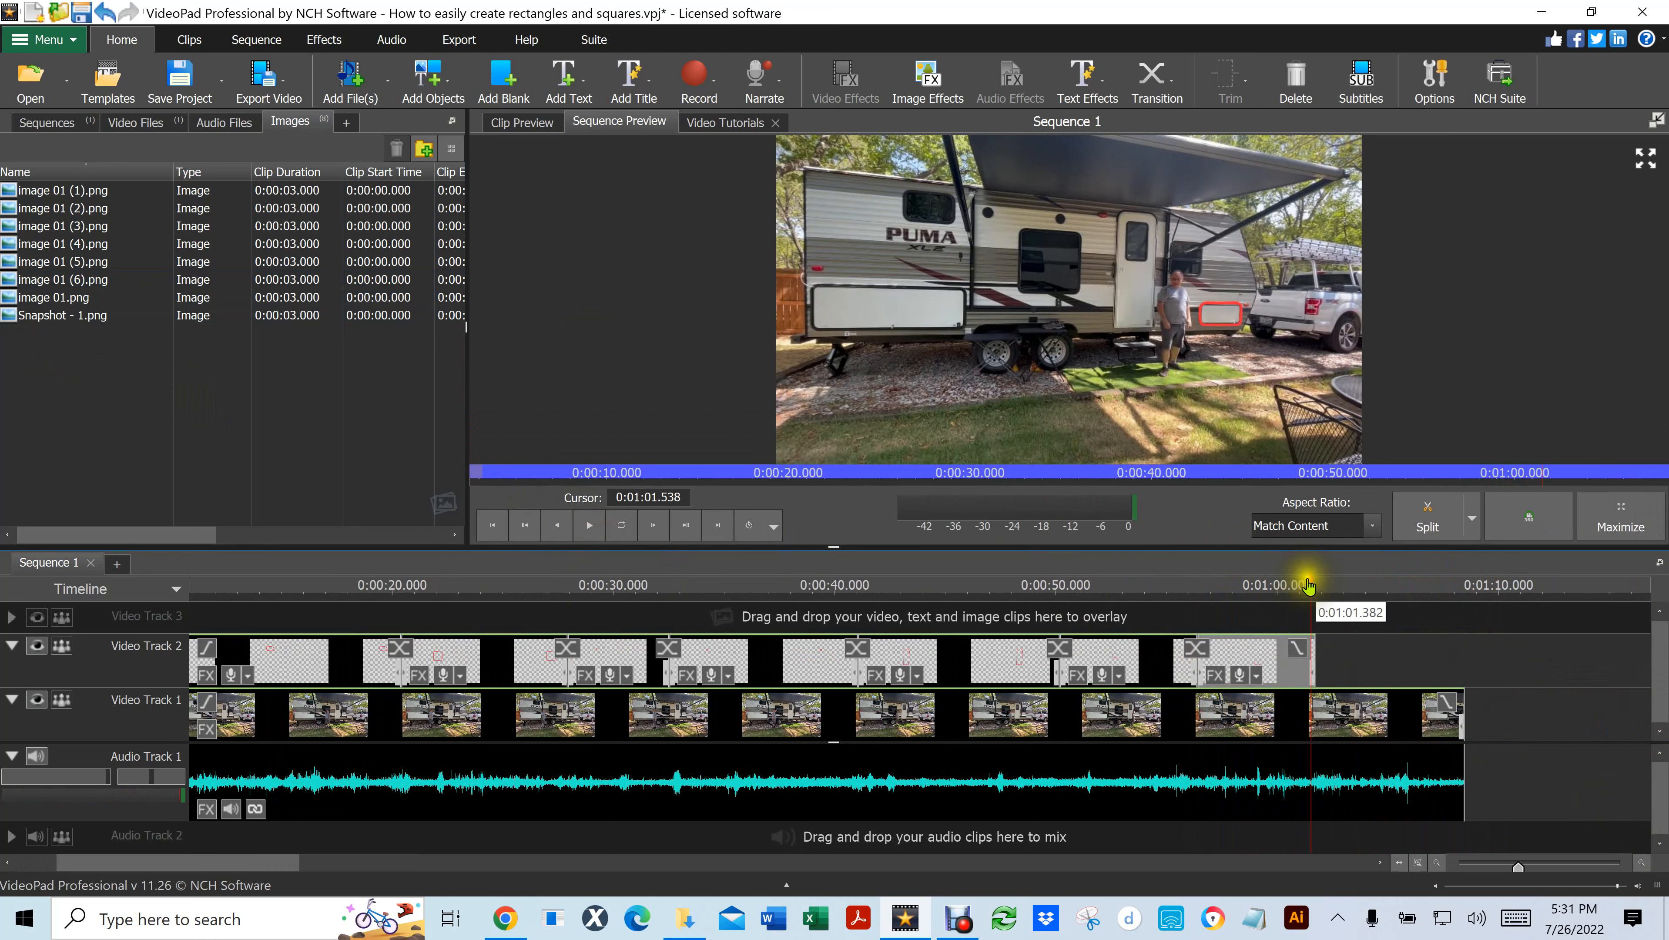
Play the sequence from the beginning to about 0:01:03.884 to review the timing of all the outline overlays
left_click(489, 526)
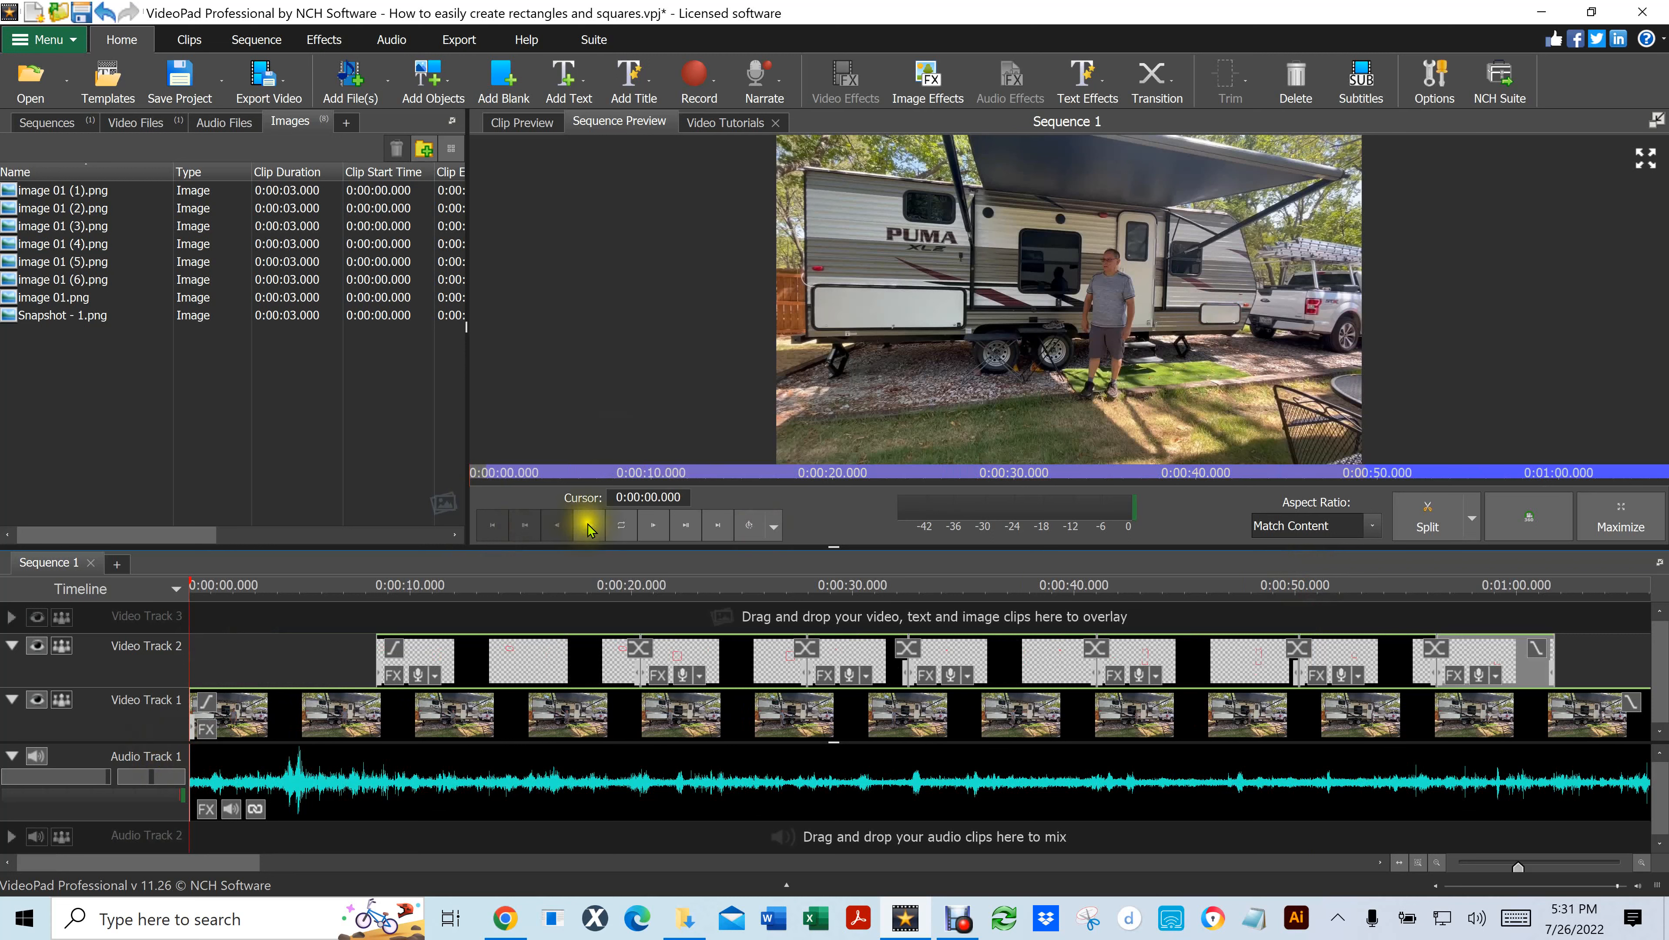
left_click(589, 525)
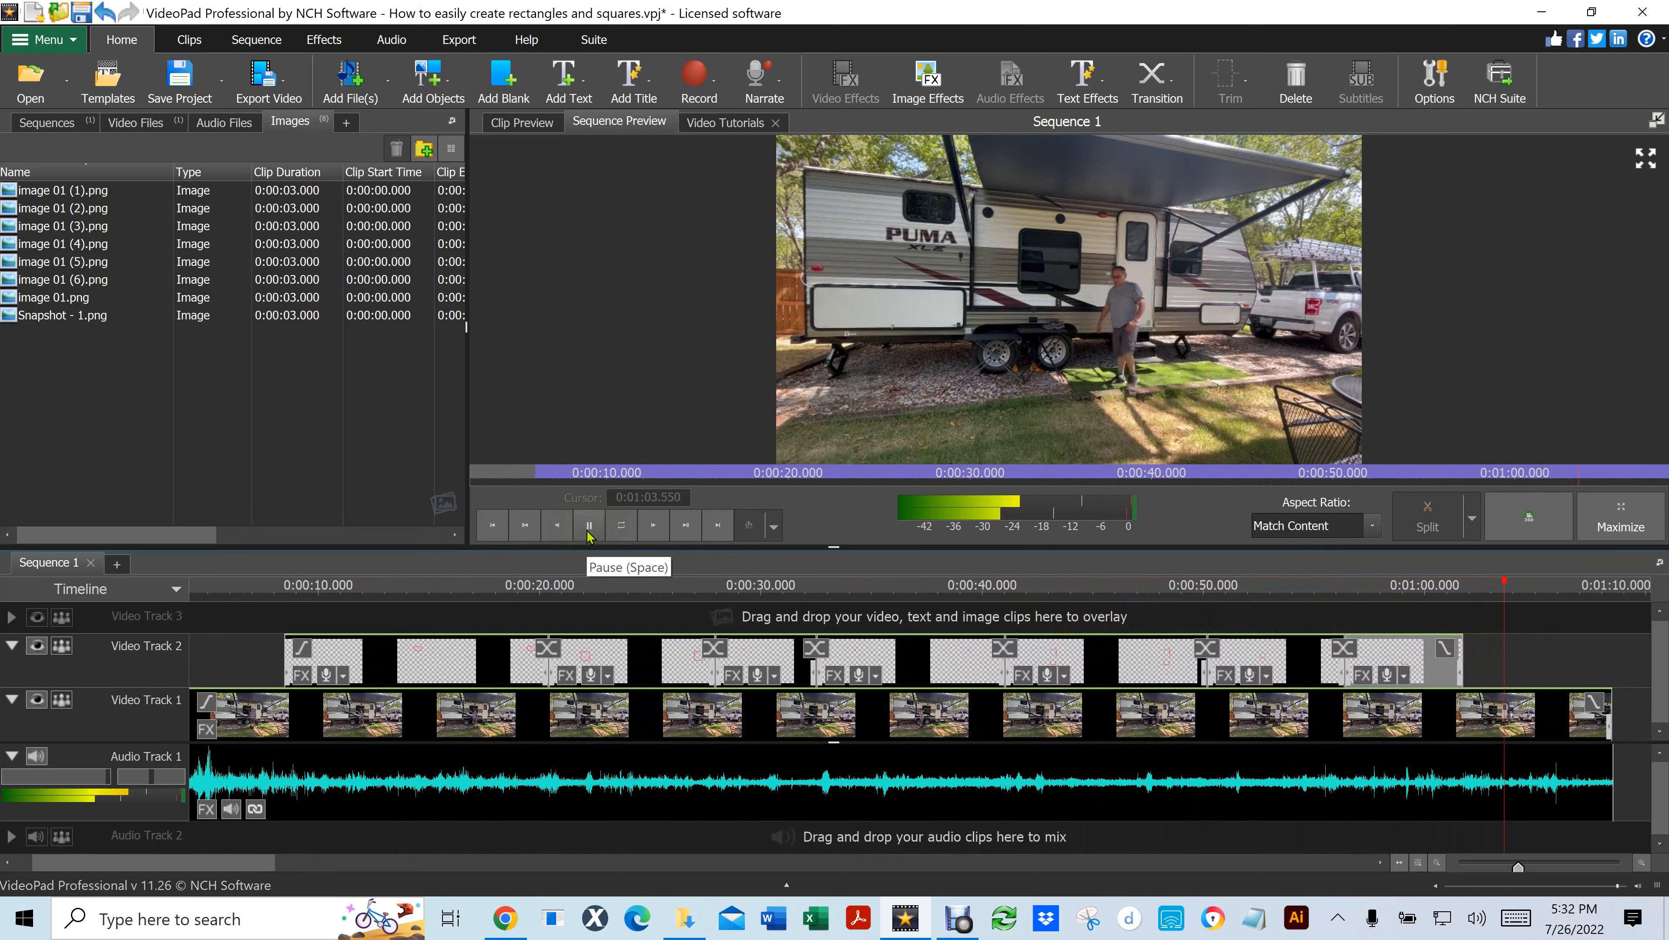
left_click(589, 524)
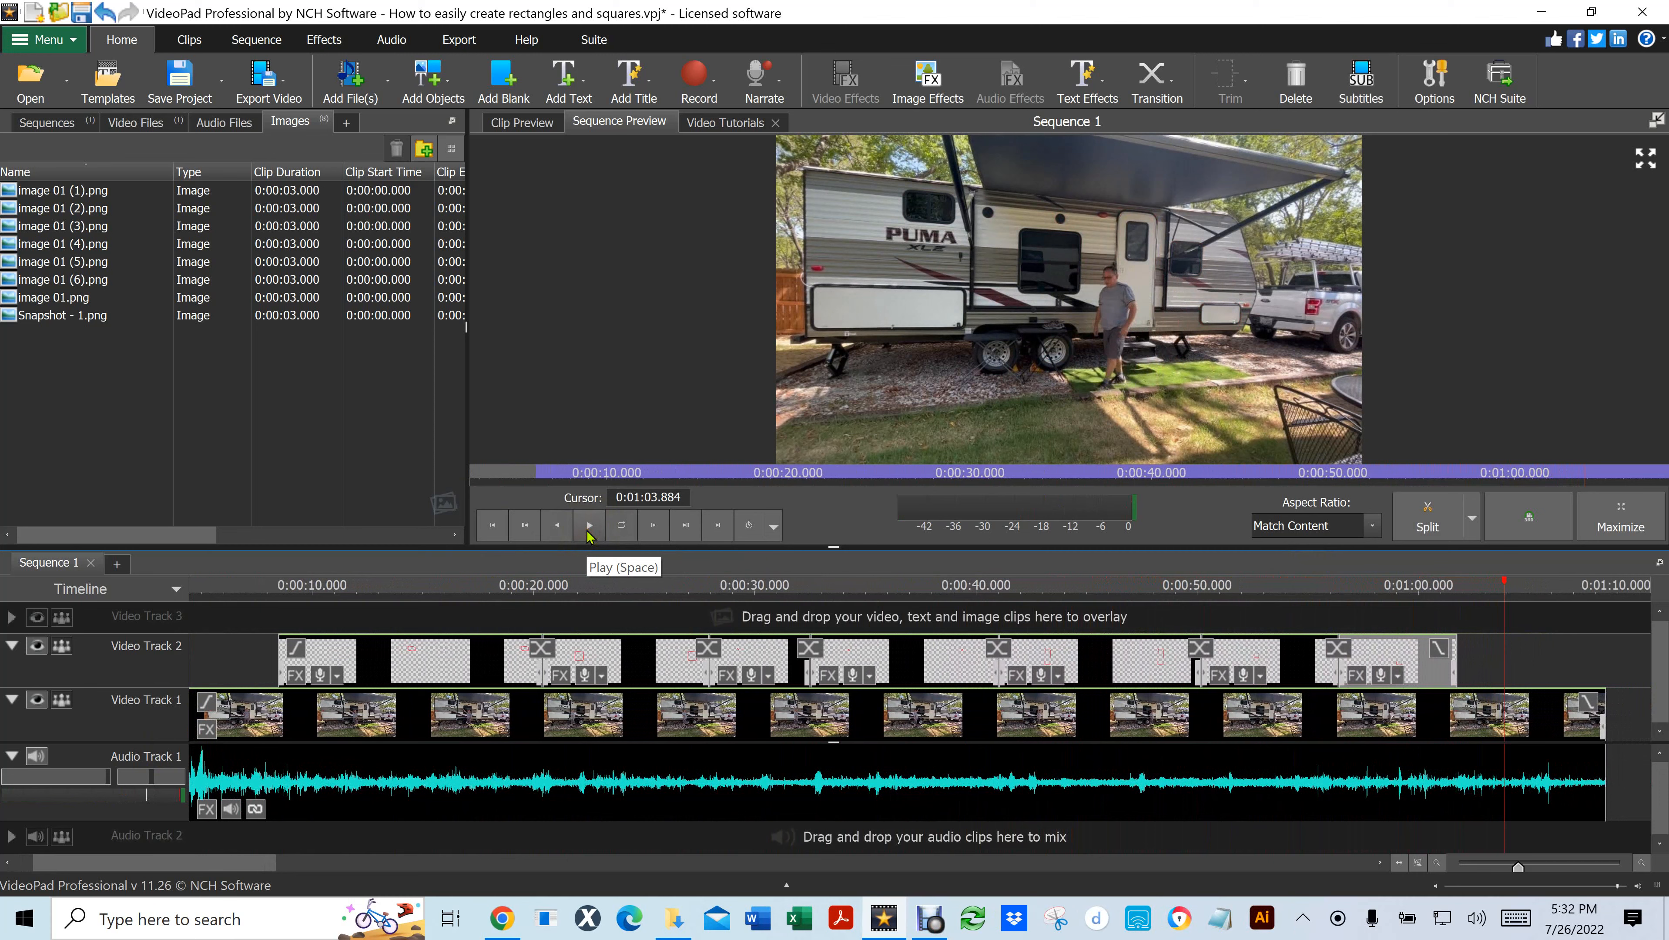
Return the playback cursor to the start of the sequence and move it to about 0:00:01.377
left_click(491, 524)
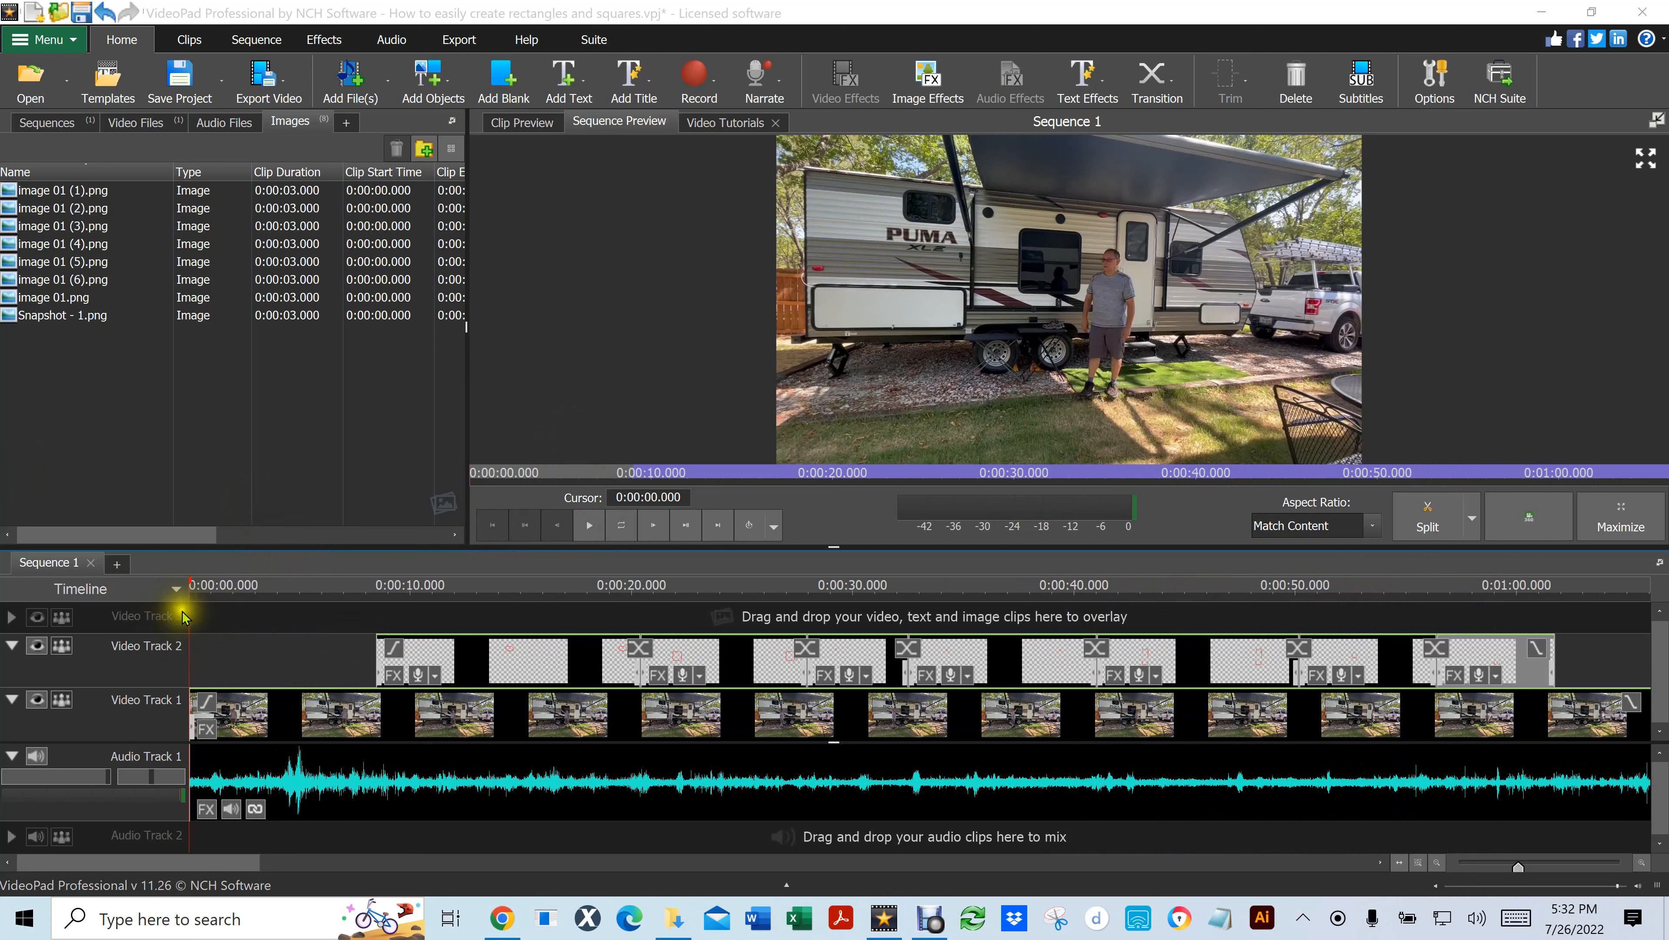
left_click(200, 606)
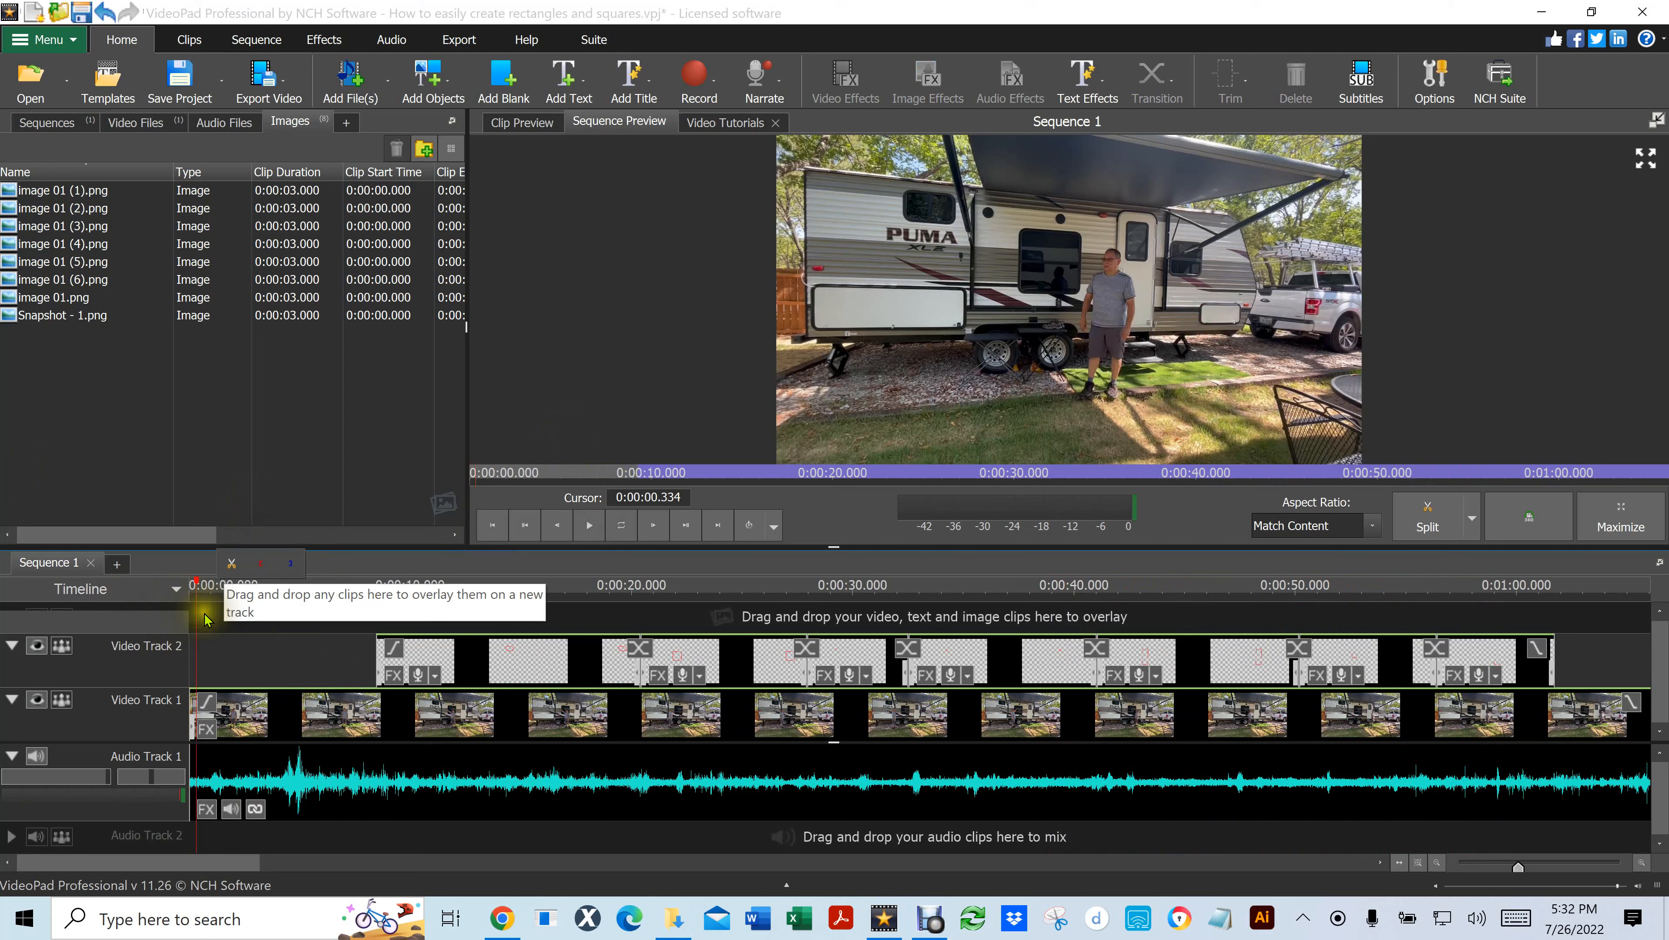
left_click(202, 611)
left_click(219, 650)
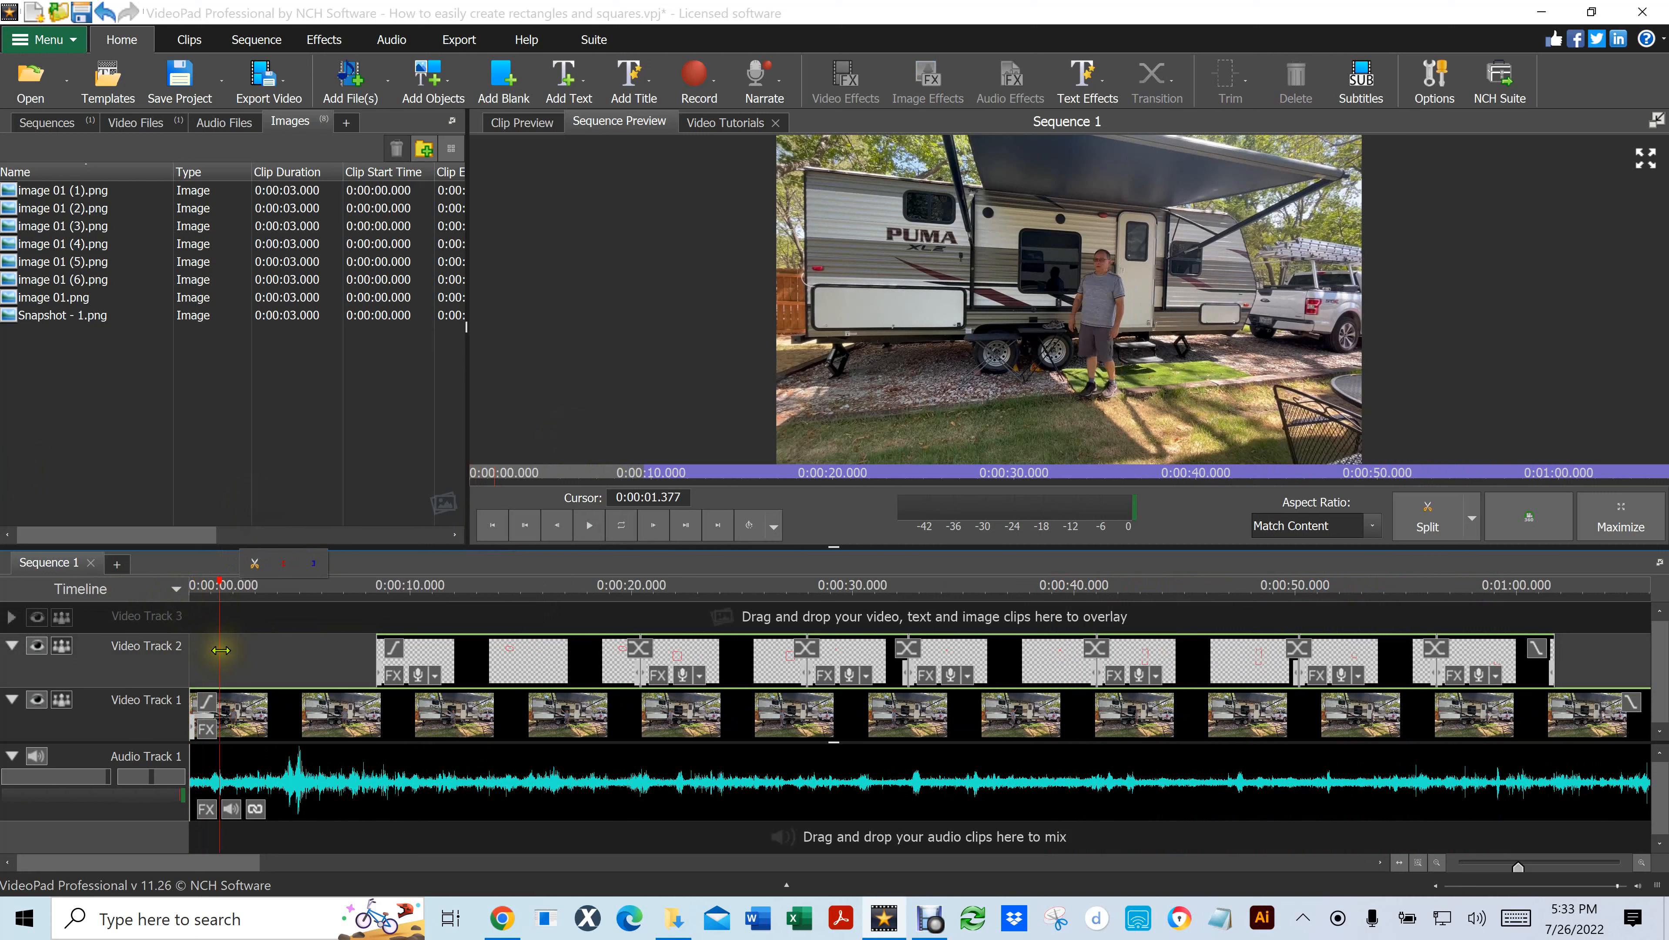
Add a Simple Text Overlay at the sequence start reading "How to easily create rectangles and squares on an object in VideoPad and online Illustrator"
left_click(223, 650)
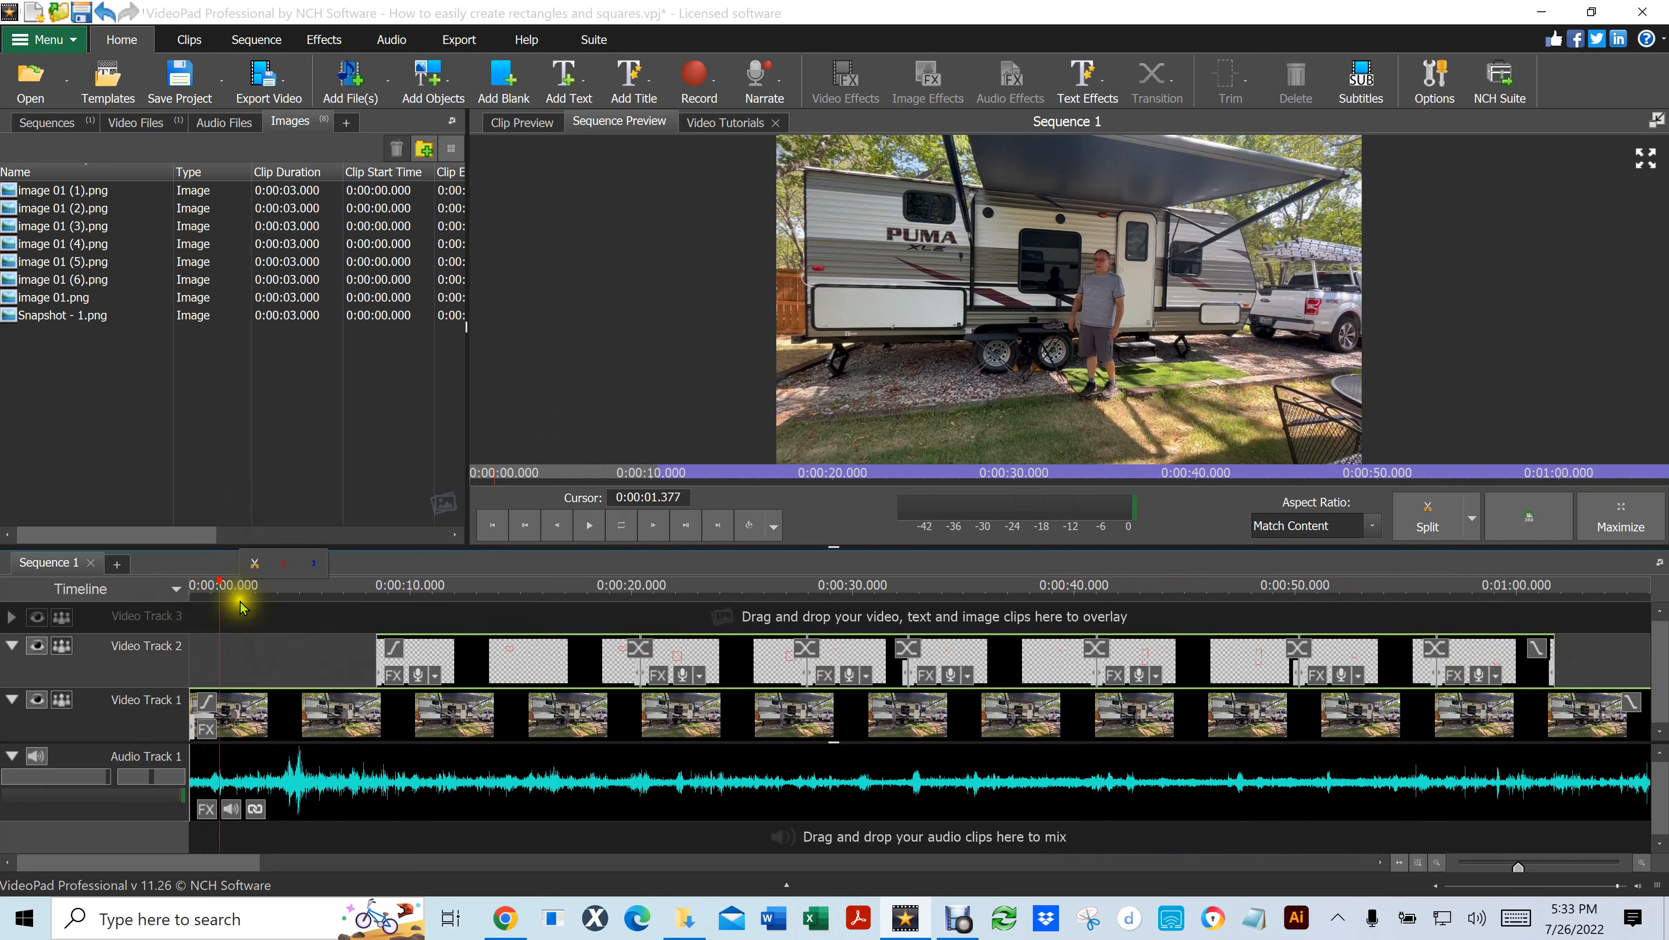
left_click(236, 622)
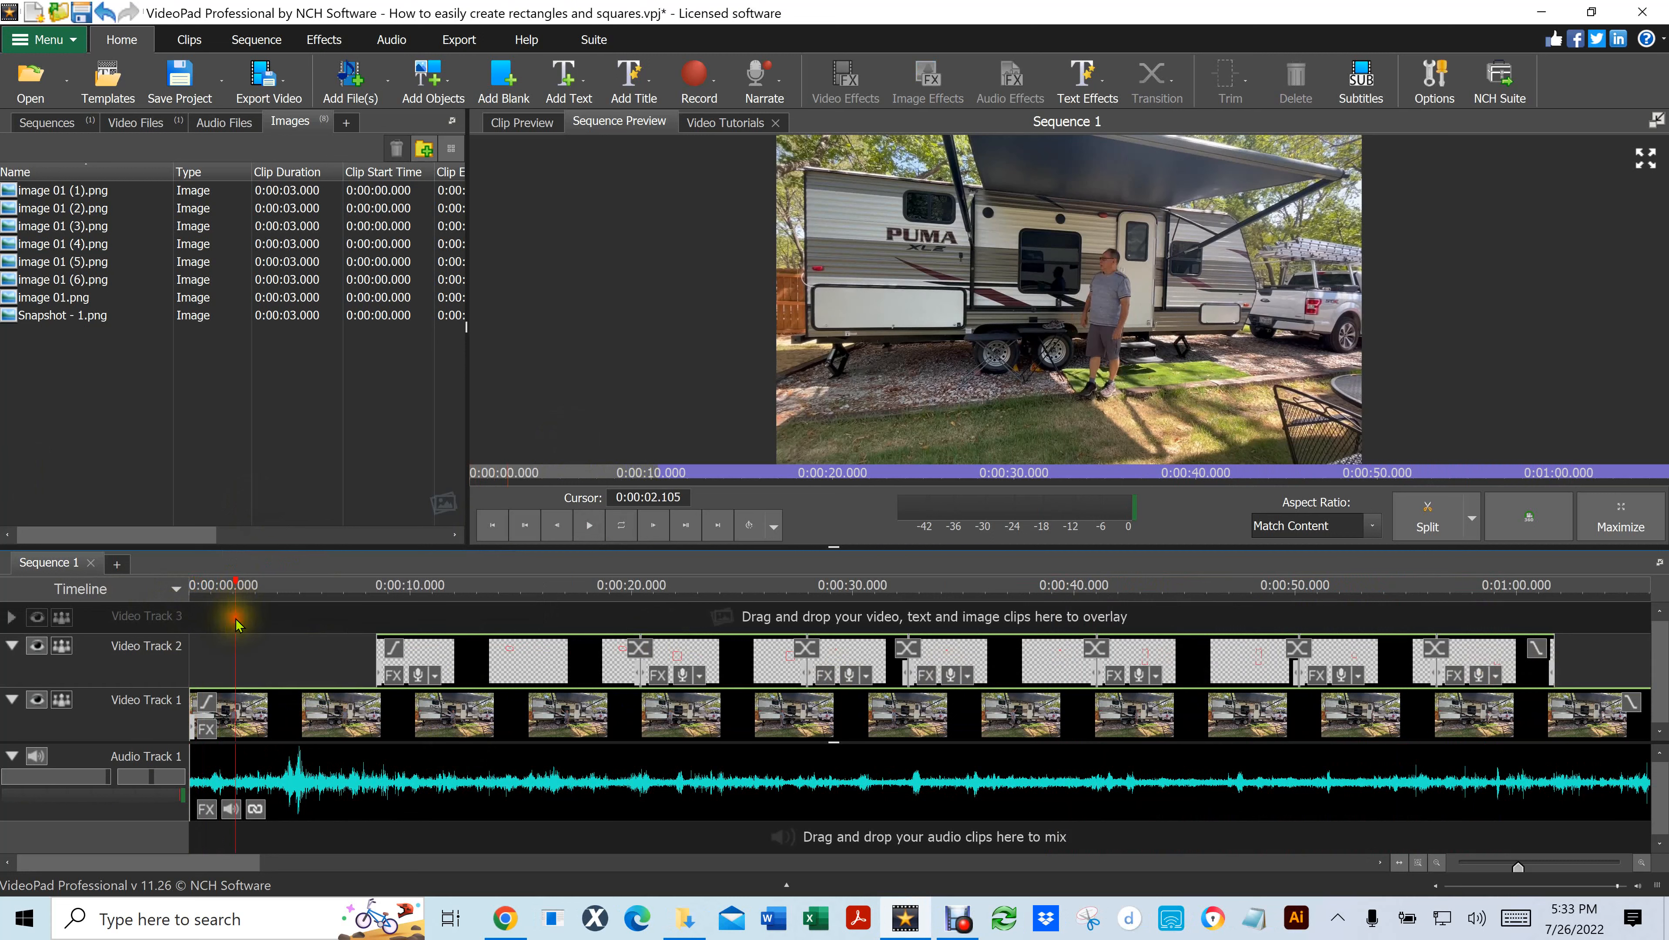
left_click(494, 526)
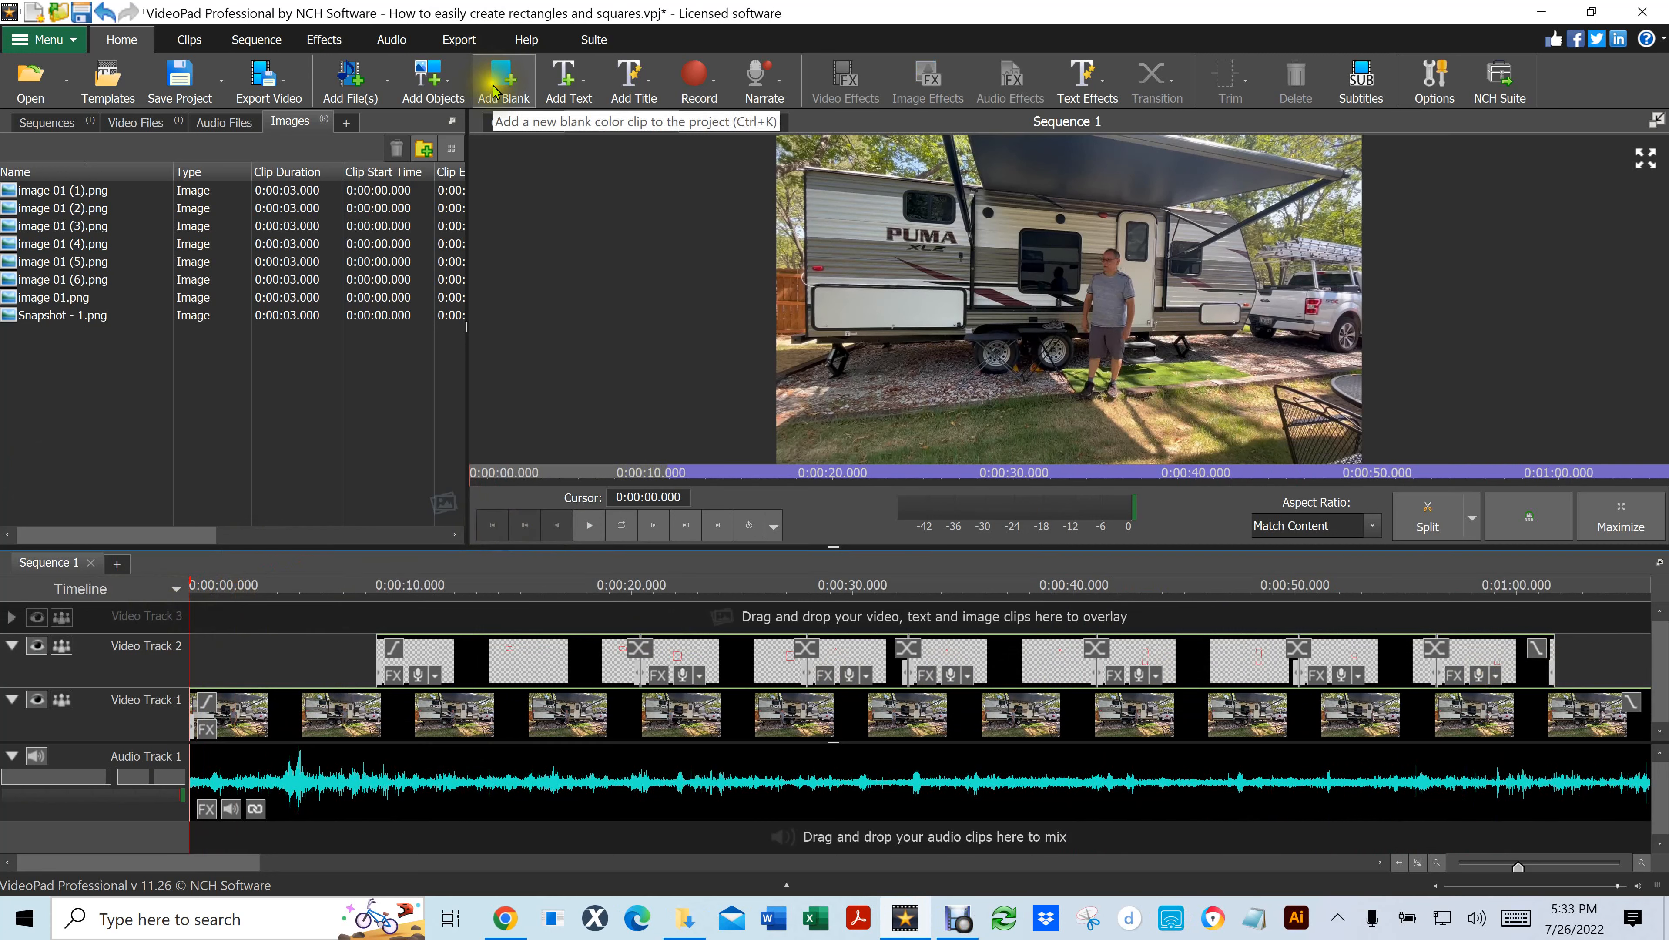
left_click(565, 78)
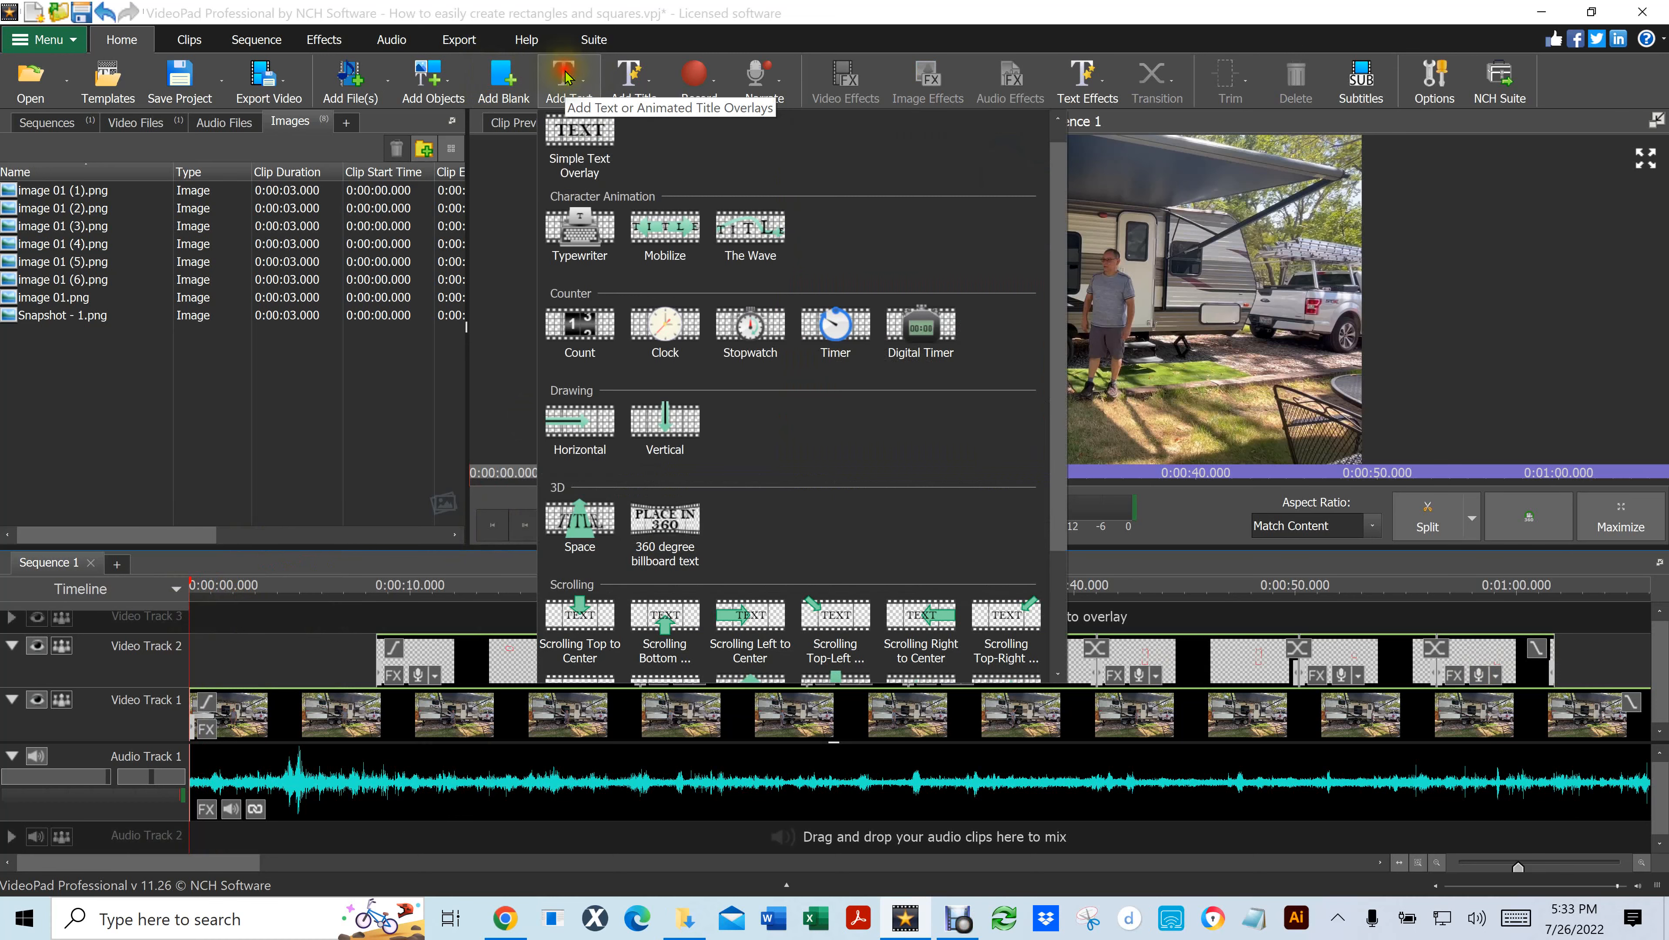
left_click(575, 130)
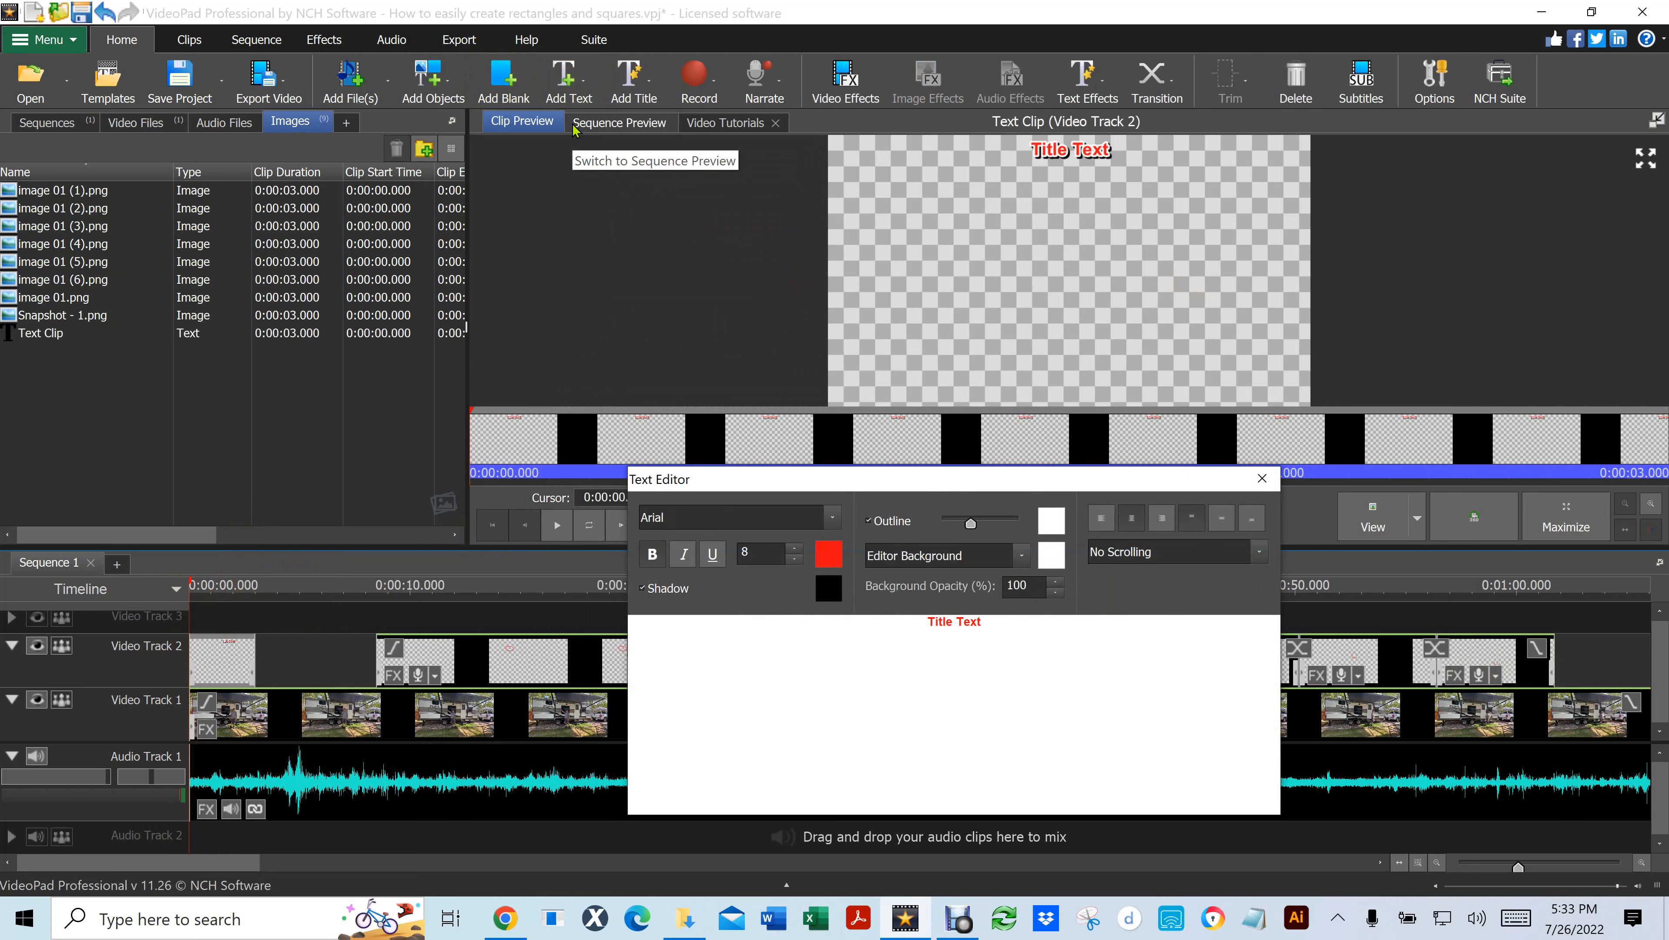
left_click_drag(1040, 625, 837, 609)
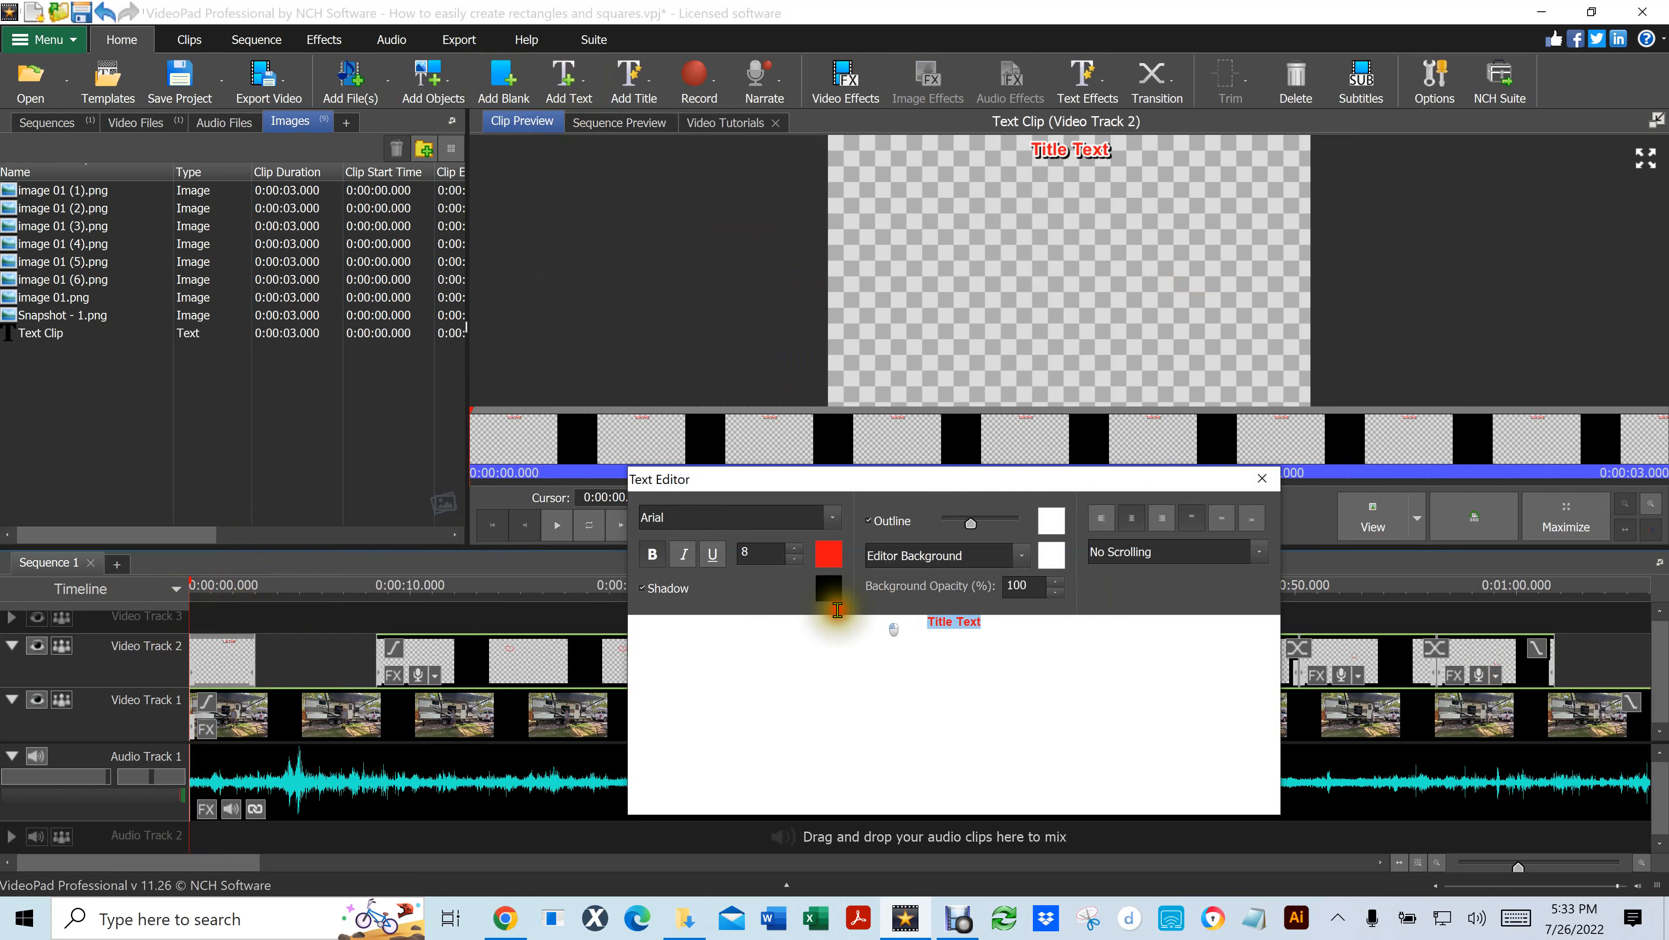
type("How to easily create rectangles and squares on an object in VideoPad and online Illustrator")
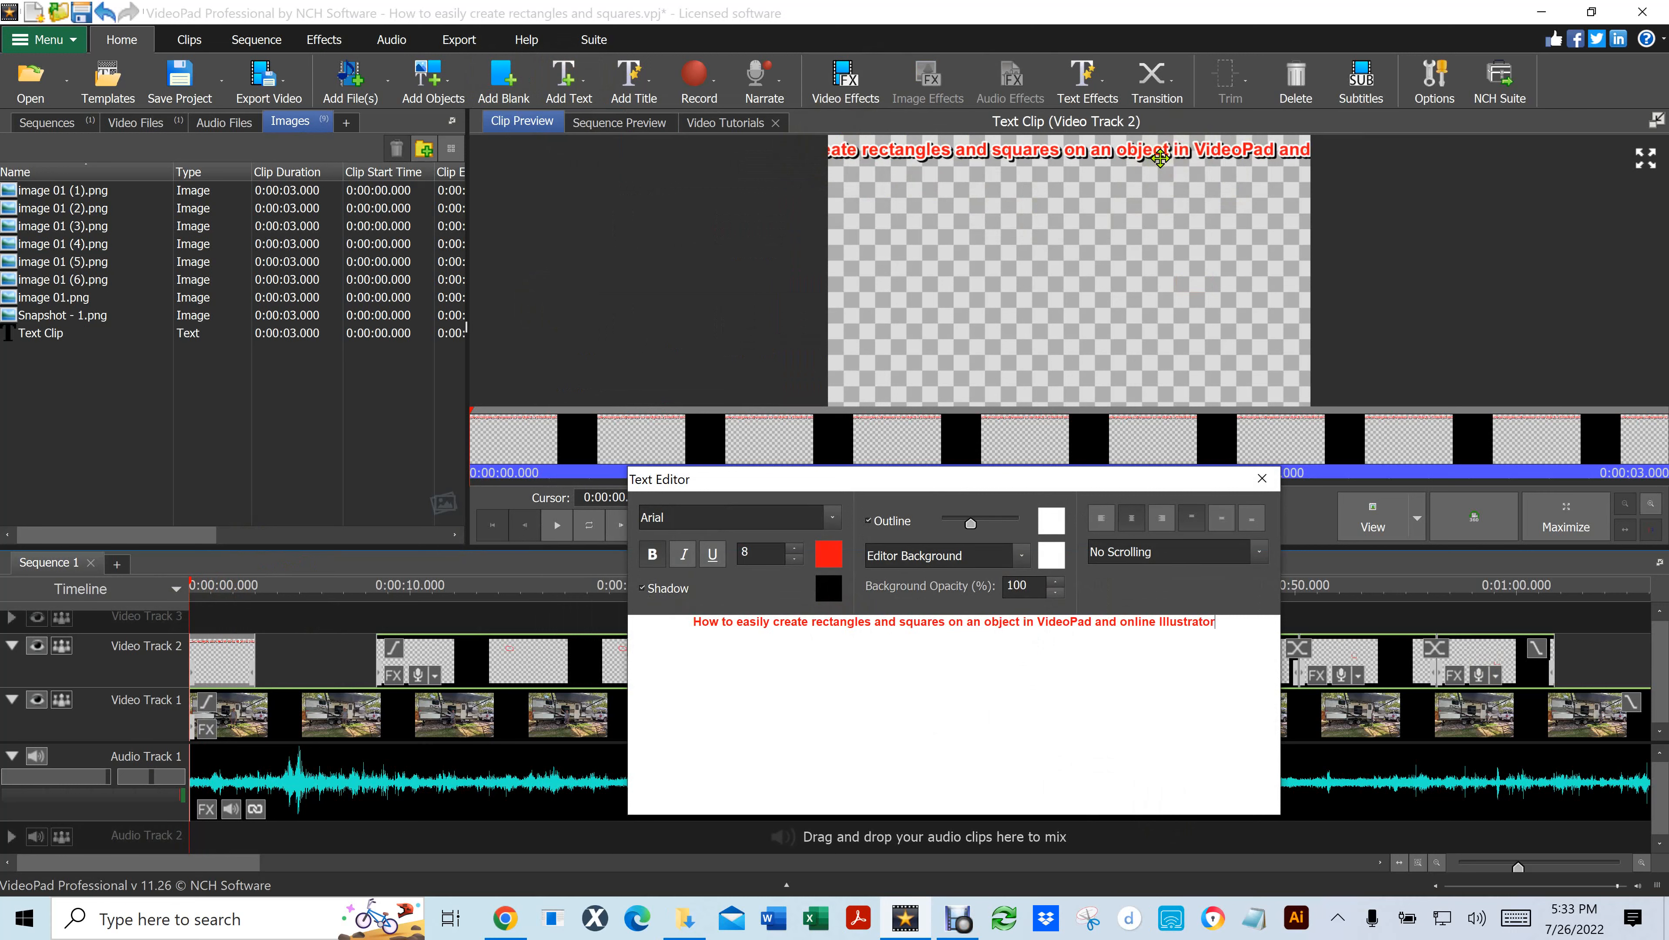
Break the title into two lines before "on an object", set its font size to 7, and close the text editor
left_click(949, 622)
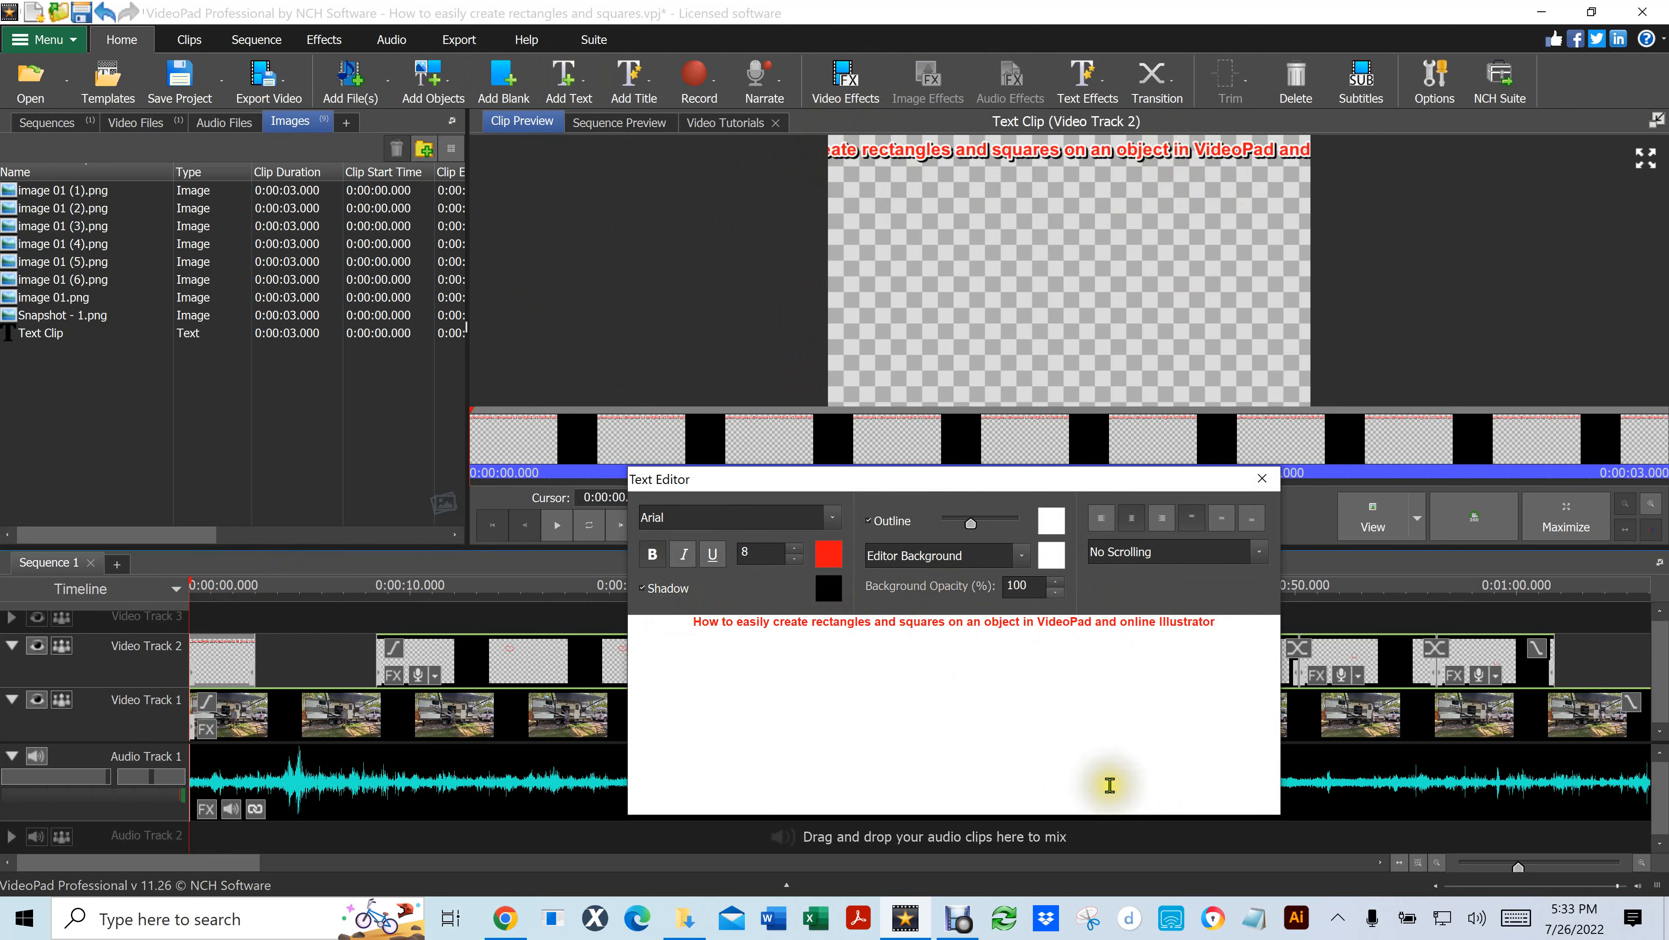
key("Return")
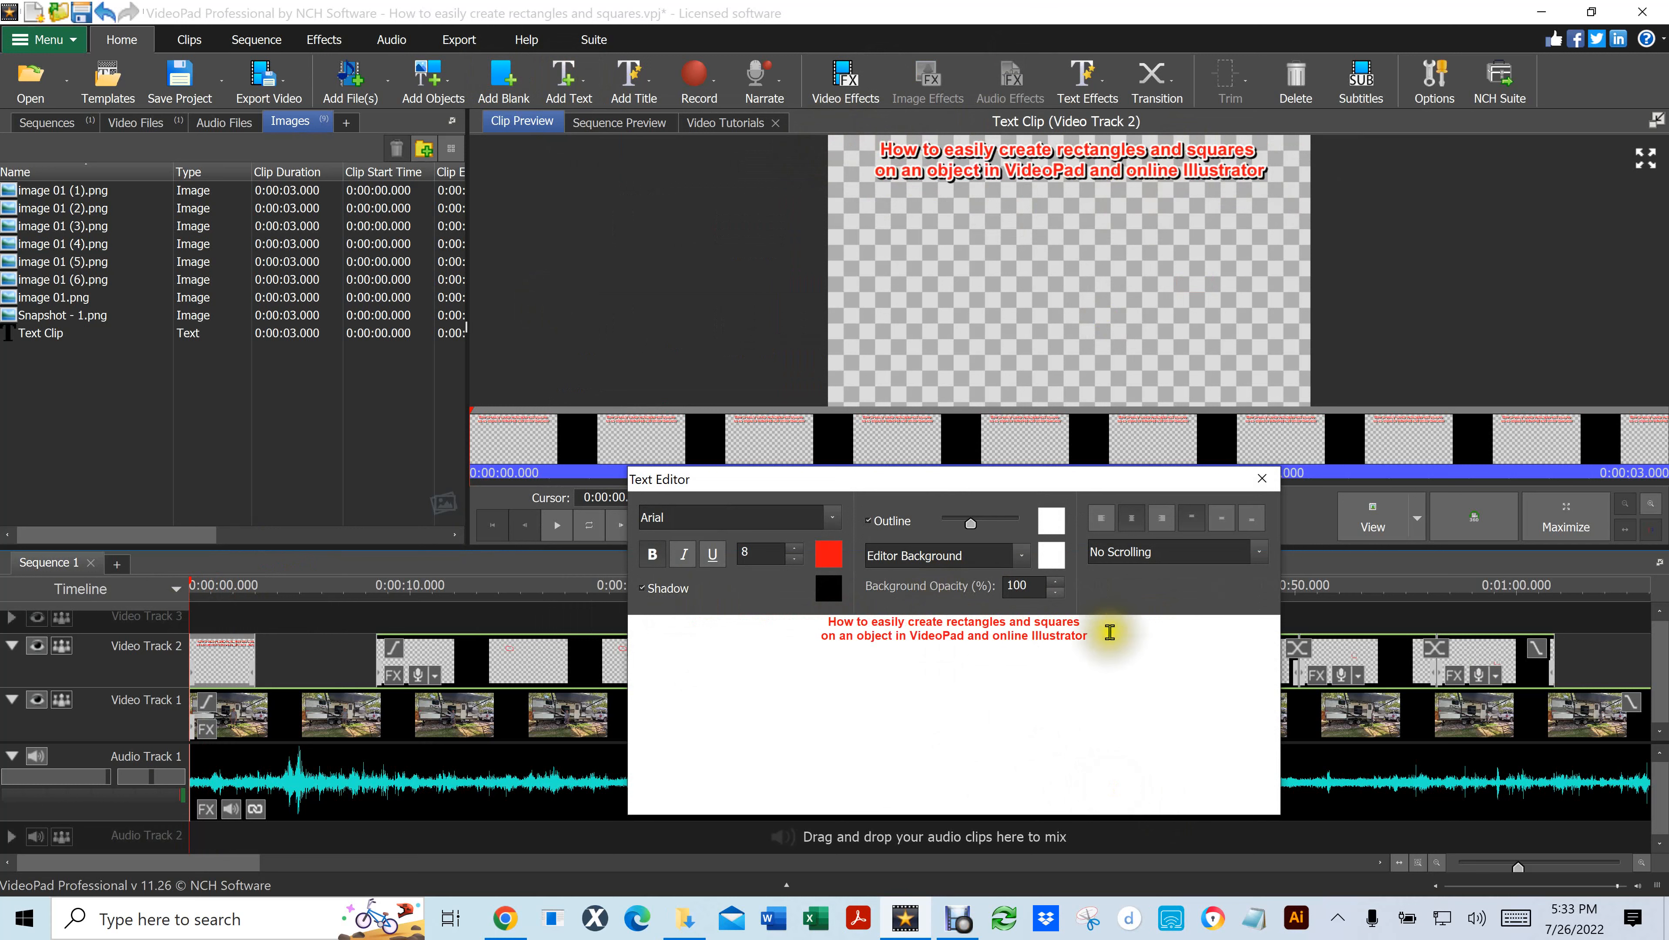
left_click_drag(1110, 631, 751, 614)
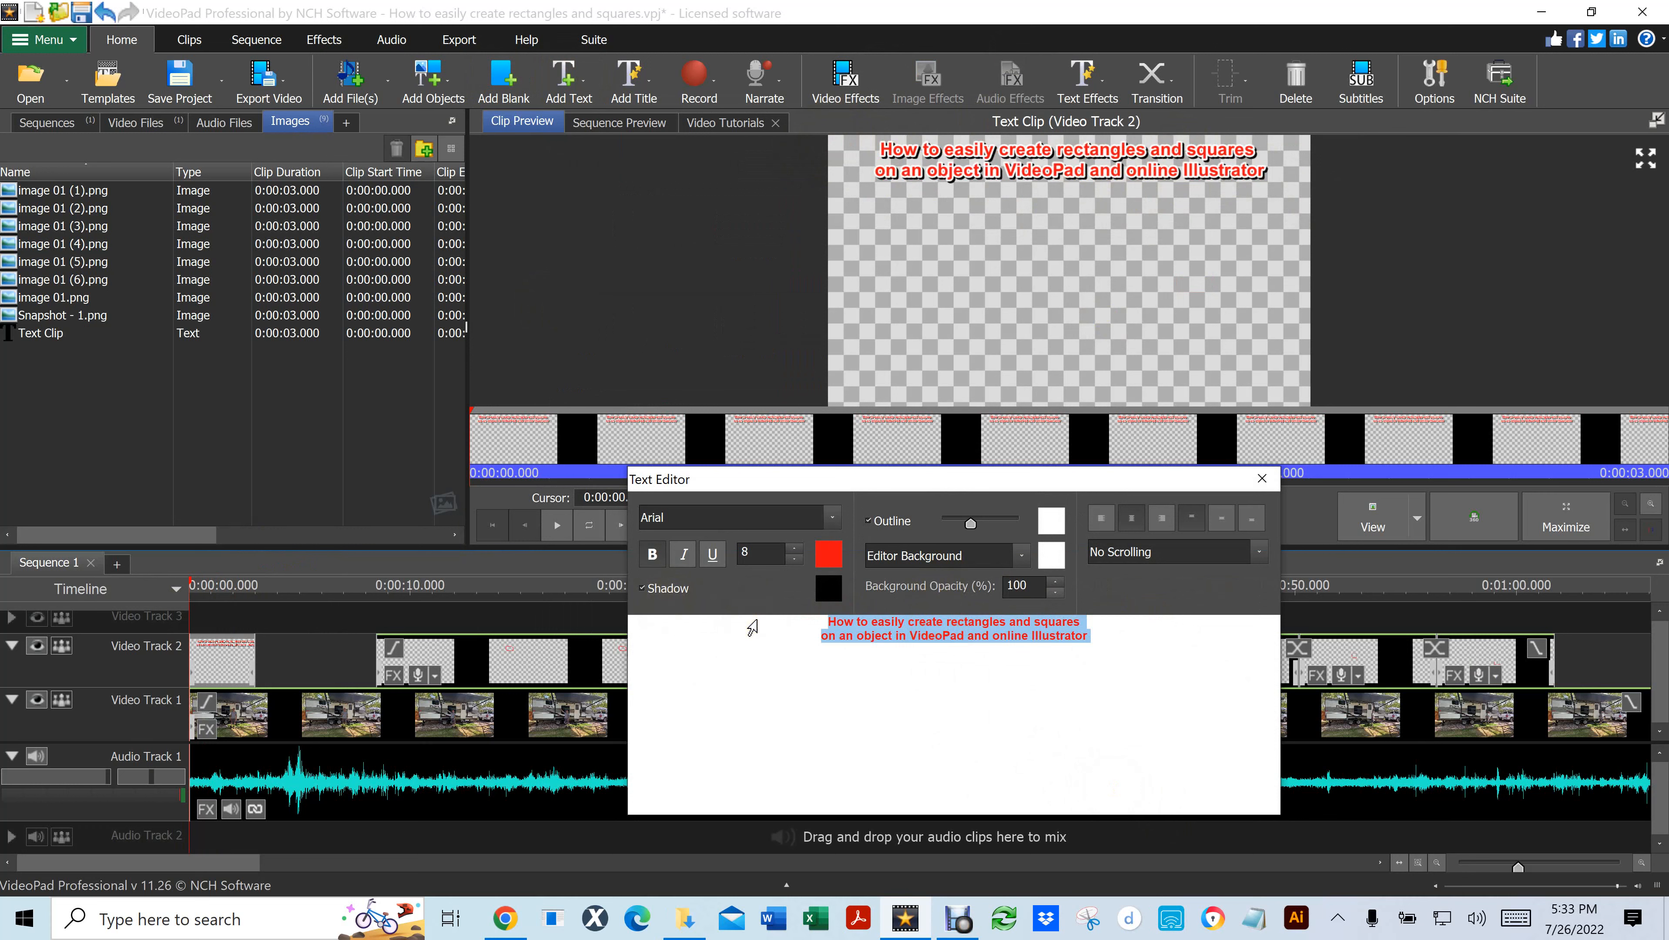
left_click_drag(760, 554, 721, 554)
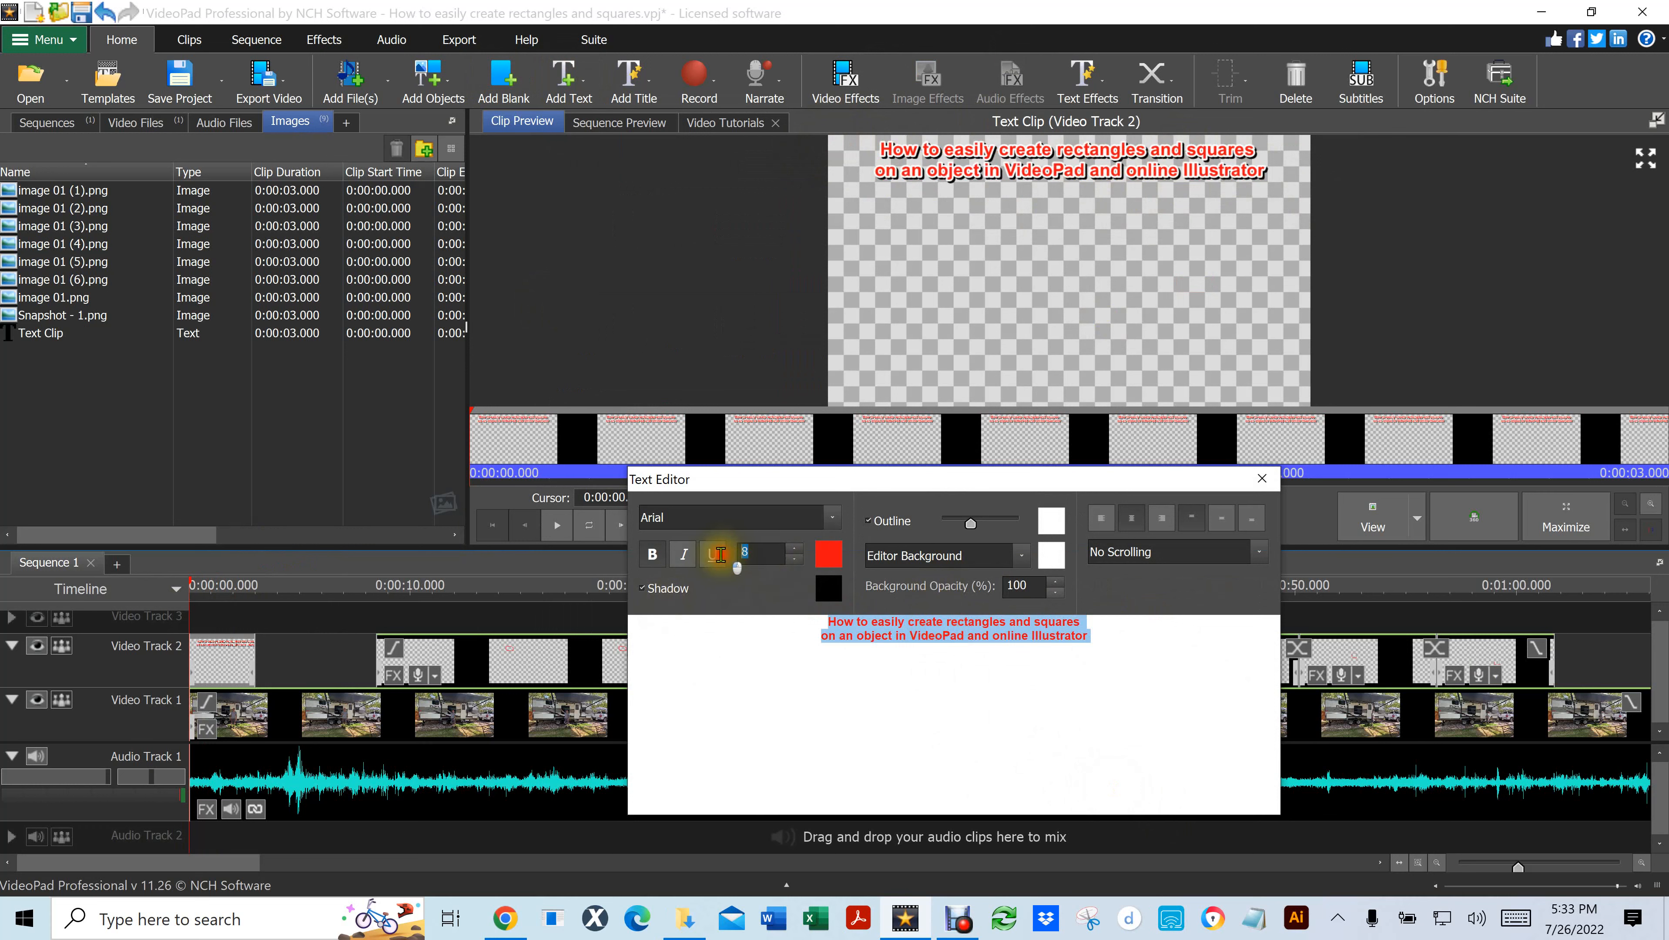
type("7")
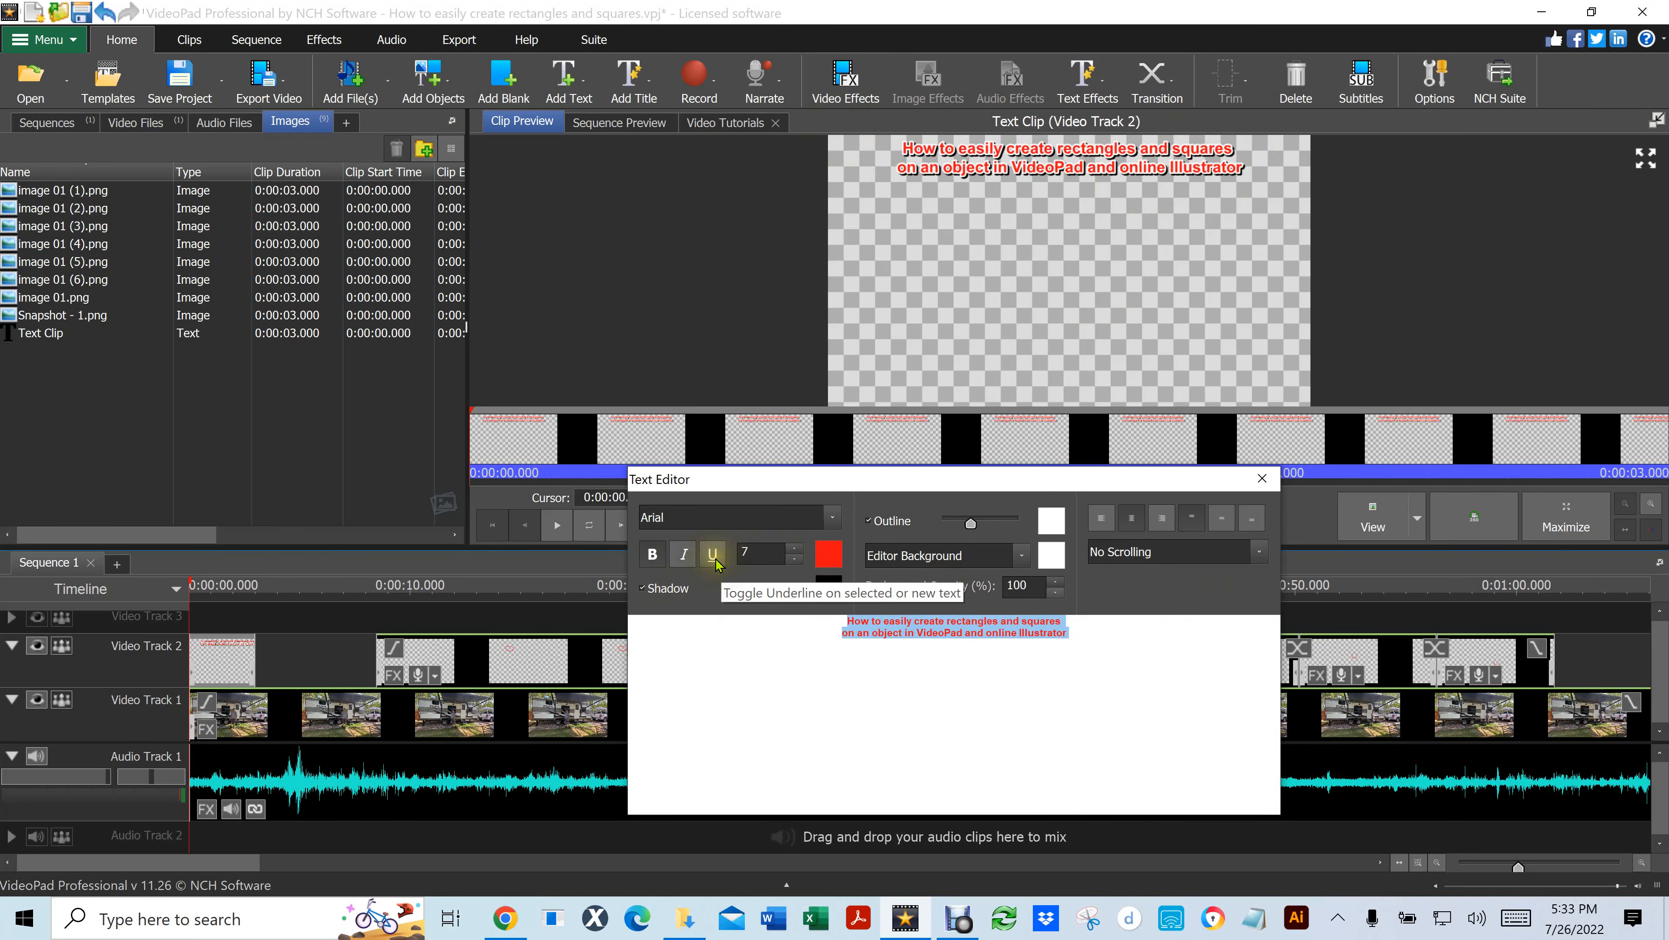
left_click(1262, 480)
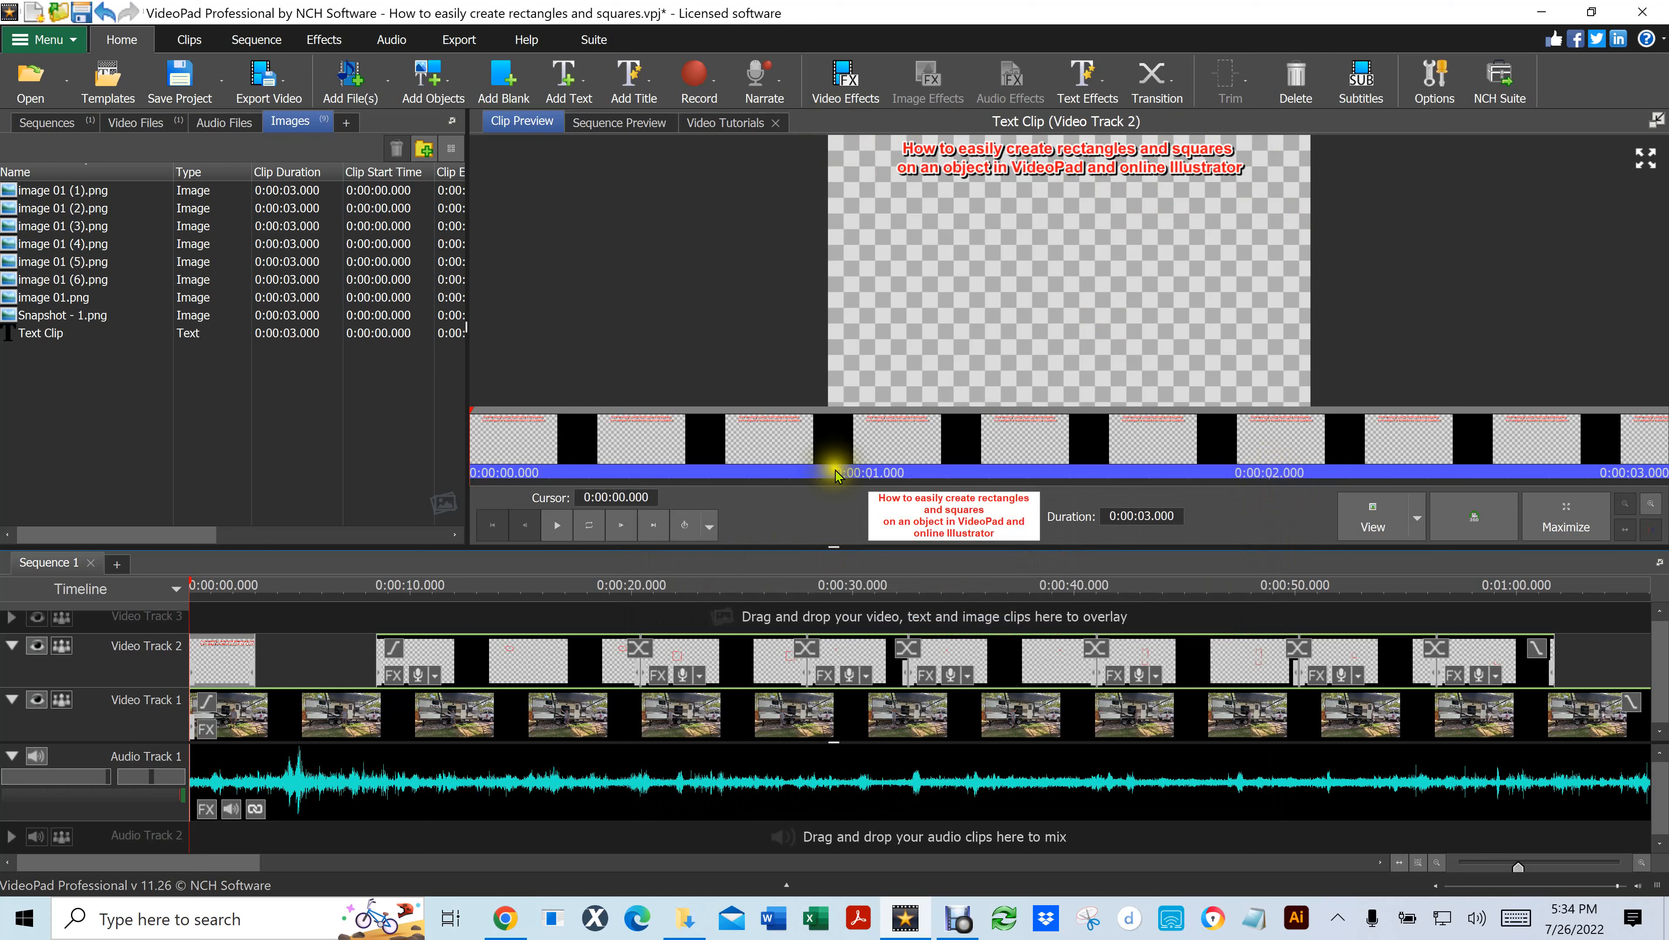
Move the title text clip from Video Track 2 onto a new overlay track, Video Track 3, at the sequence start
left_click_drag(214, 665, 219, 622)
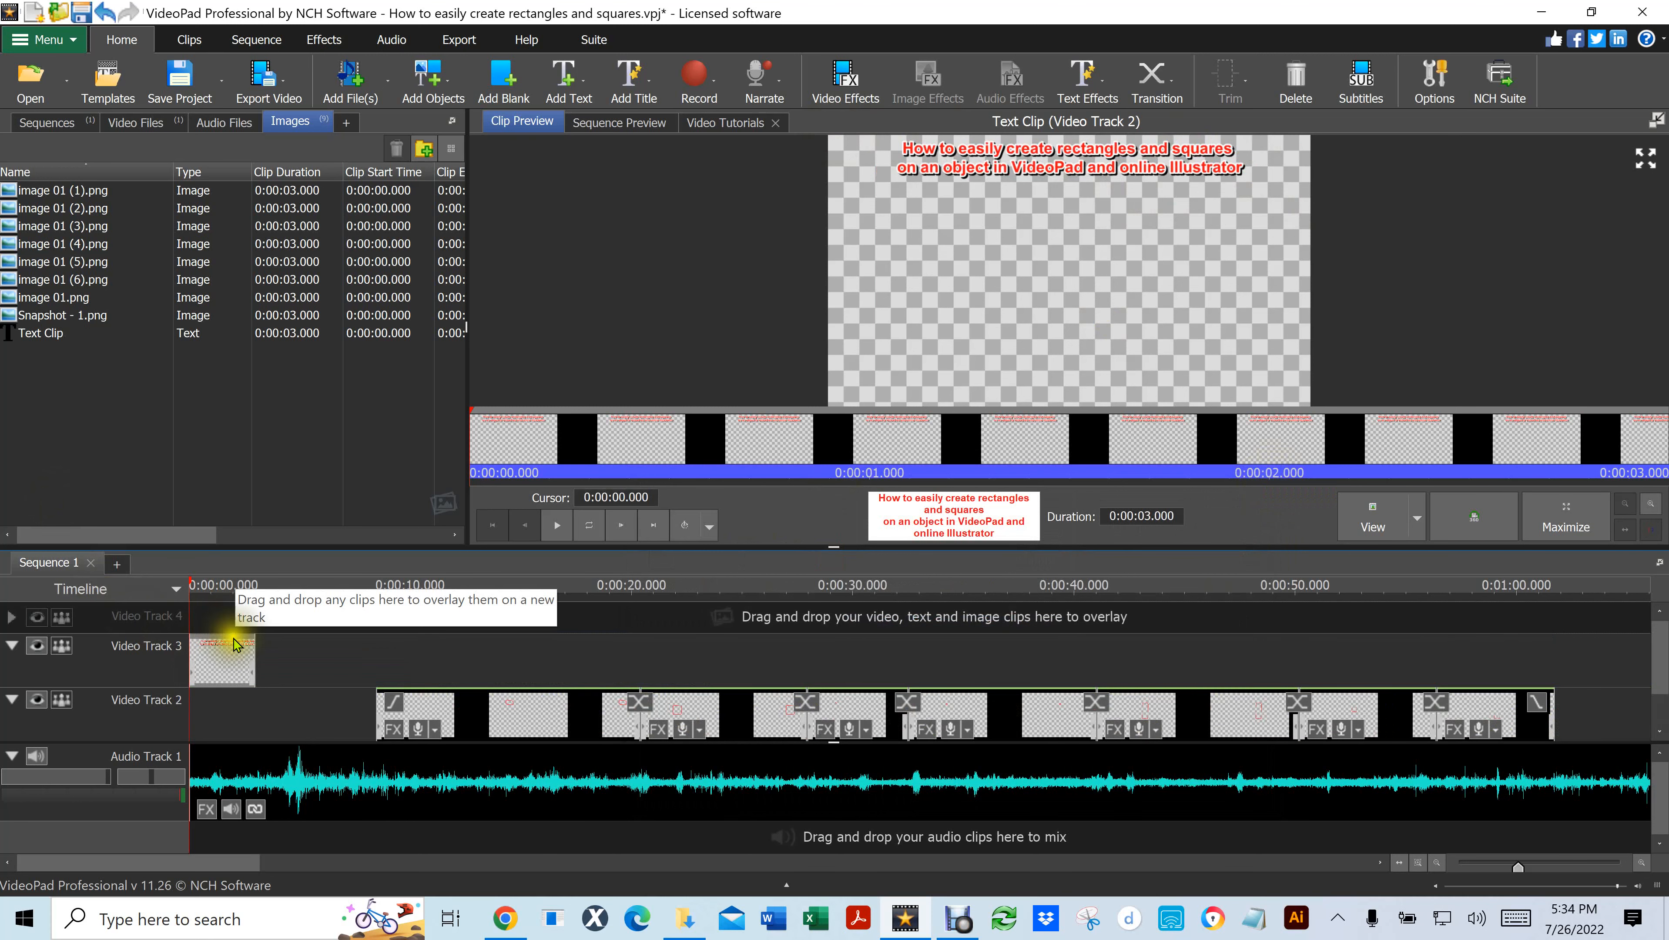
scroll(617, 768, "down", 1)
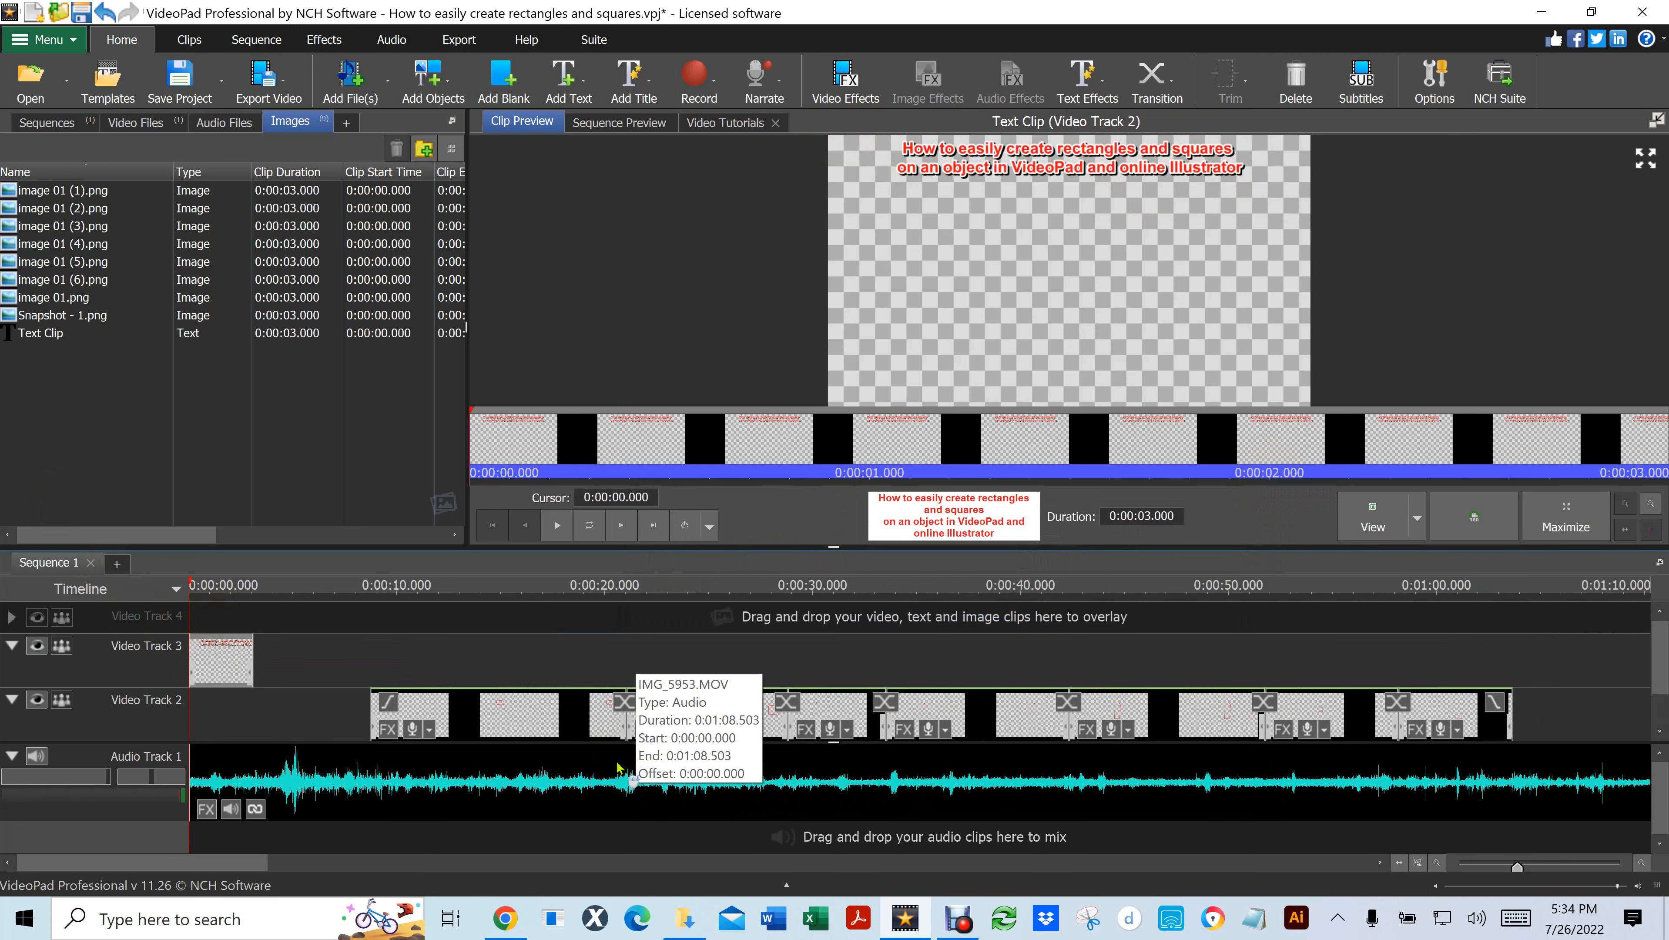
scroll(617, 768, "down", 1)
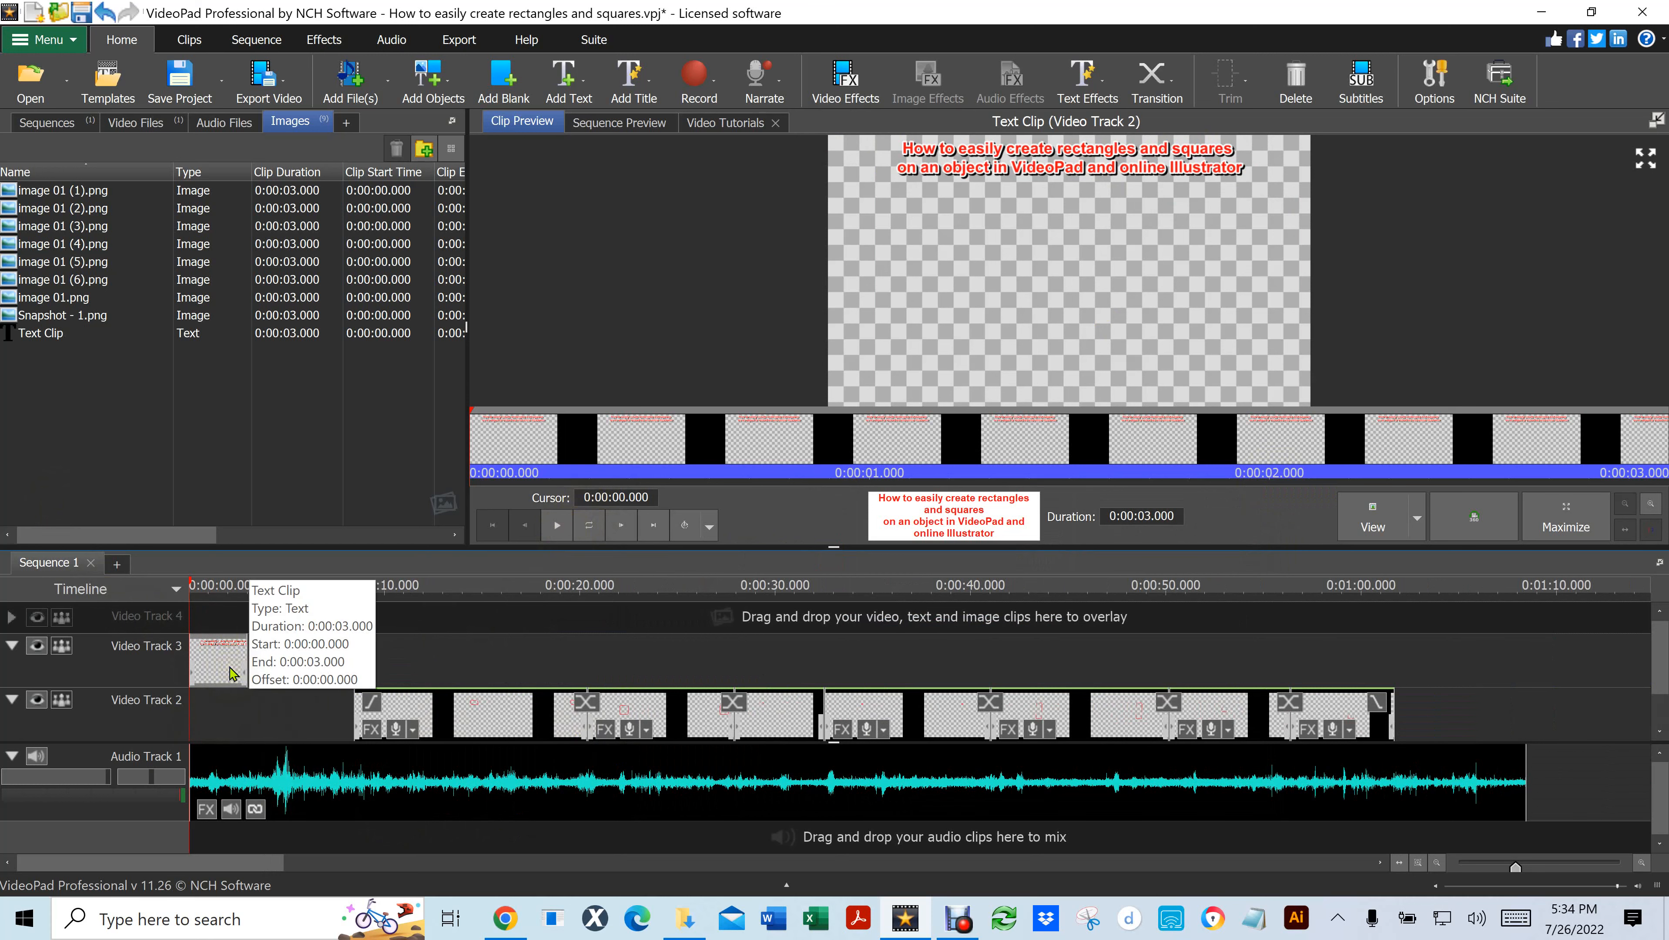
scroll(232, 670, "up", 2)
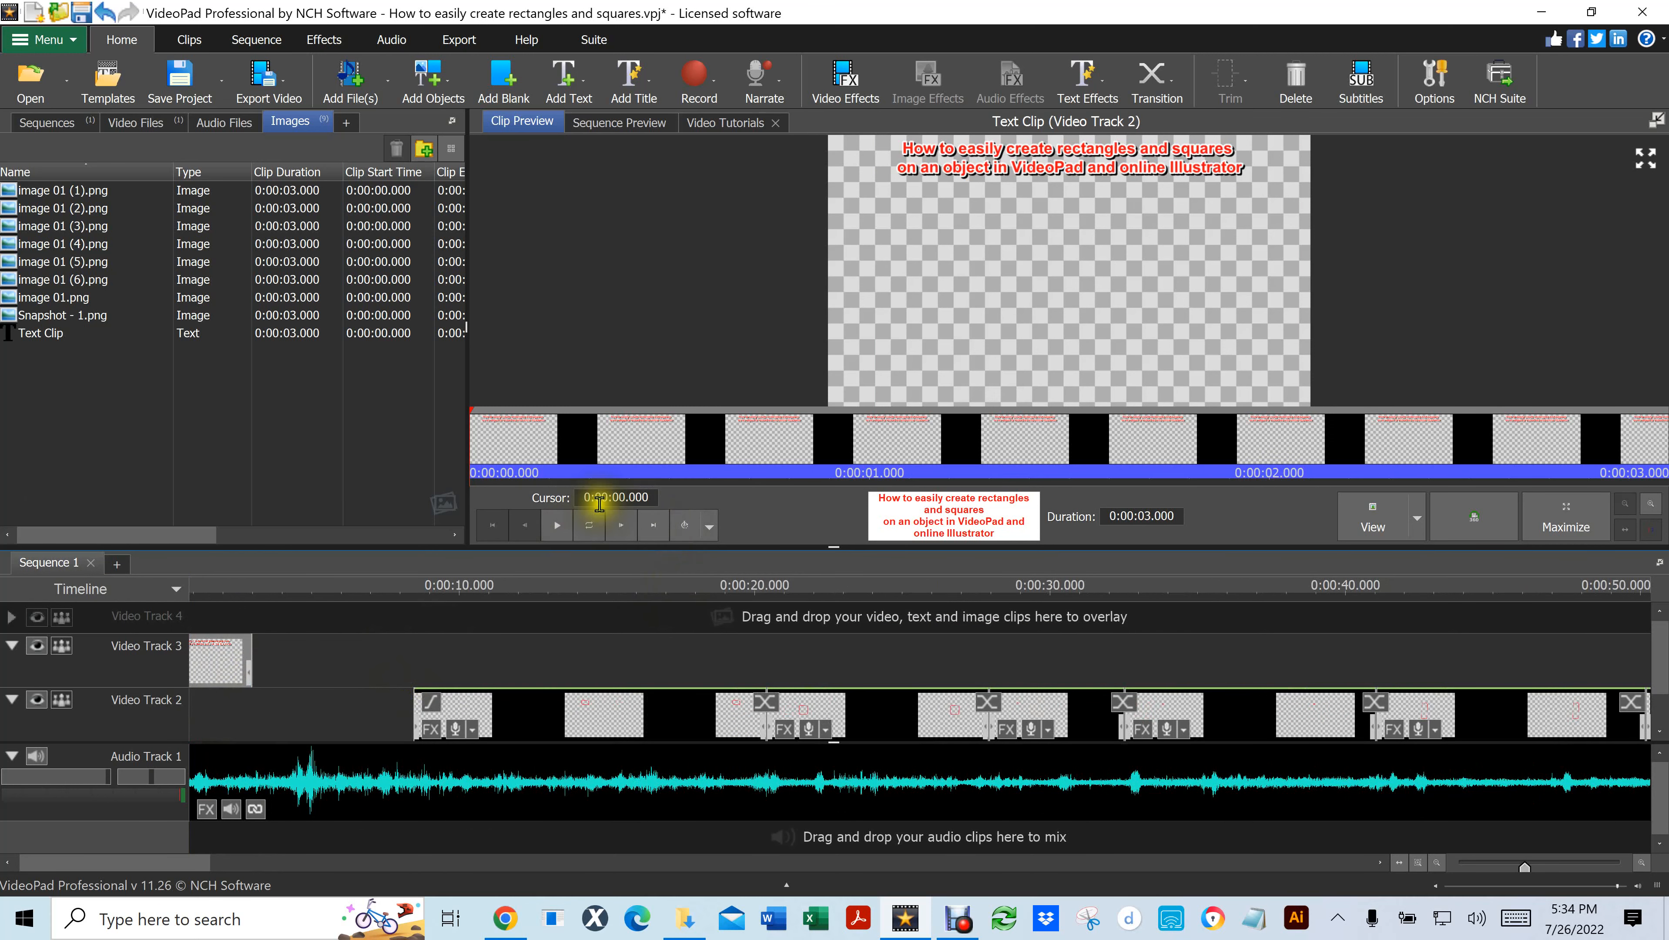
Play the sequence from near its start to about 0:00:33.478 to review the title and outline overlays
left_click(195, 609)
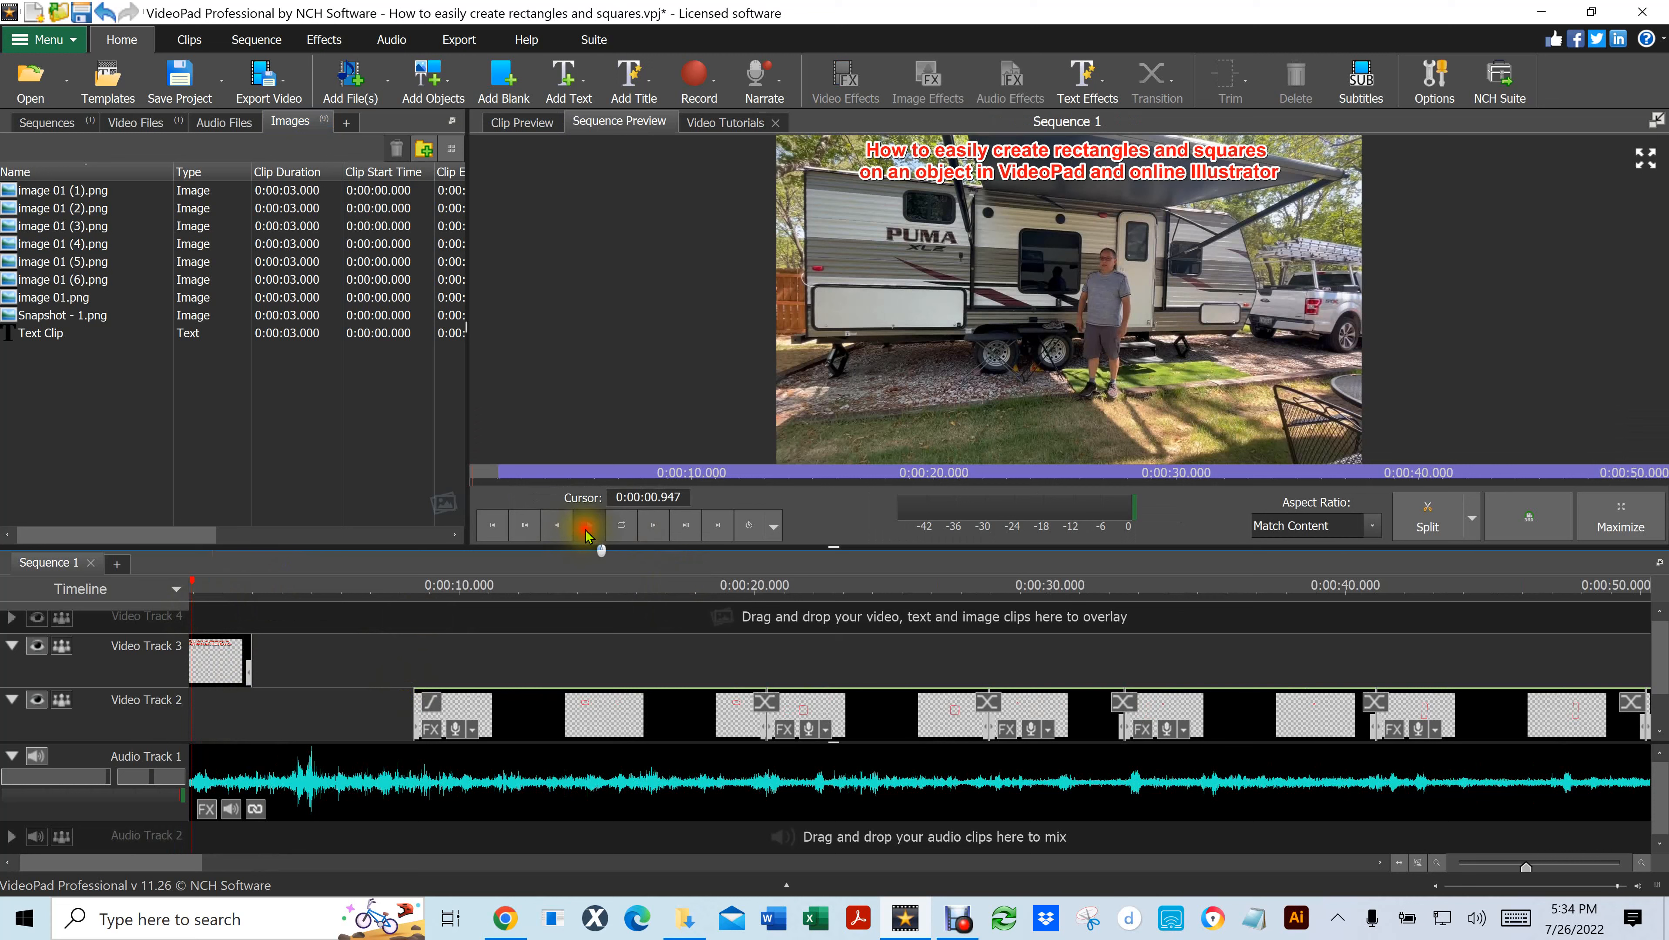
left_click(588, 527)
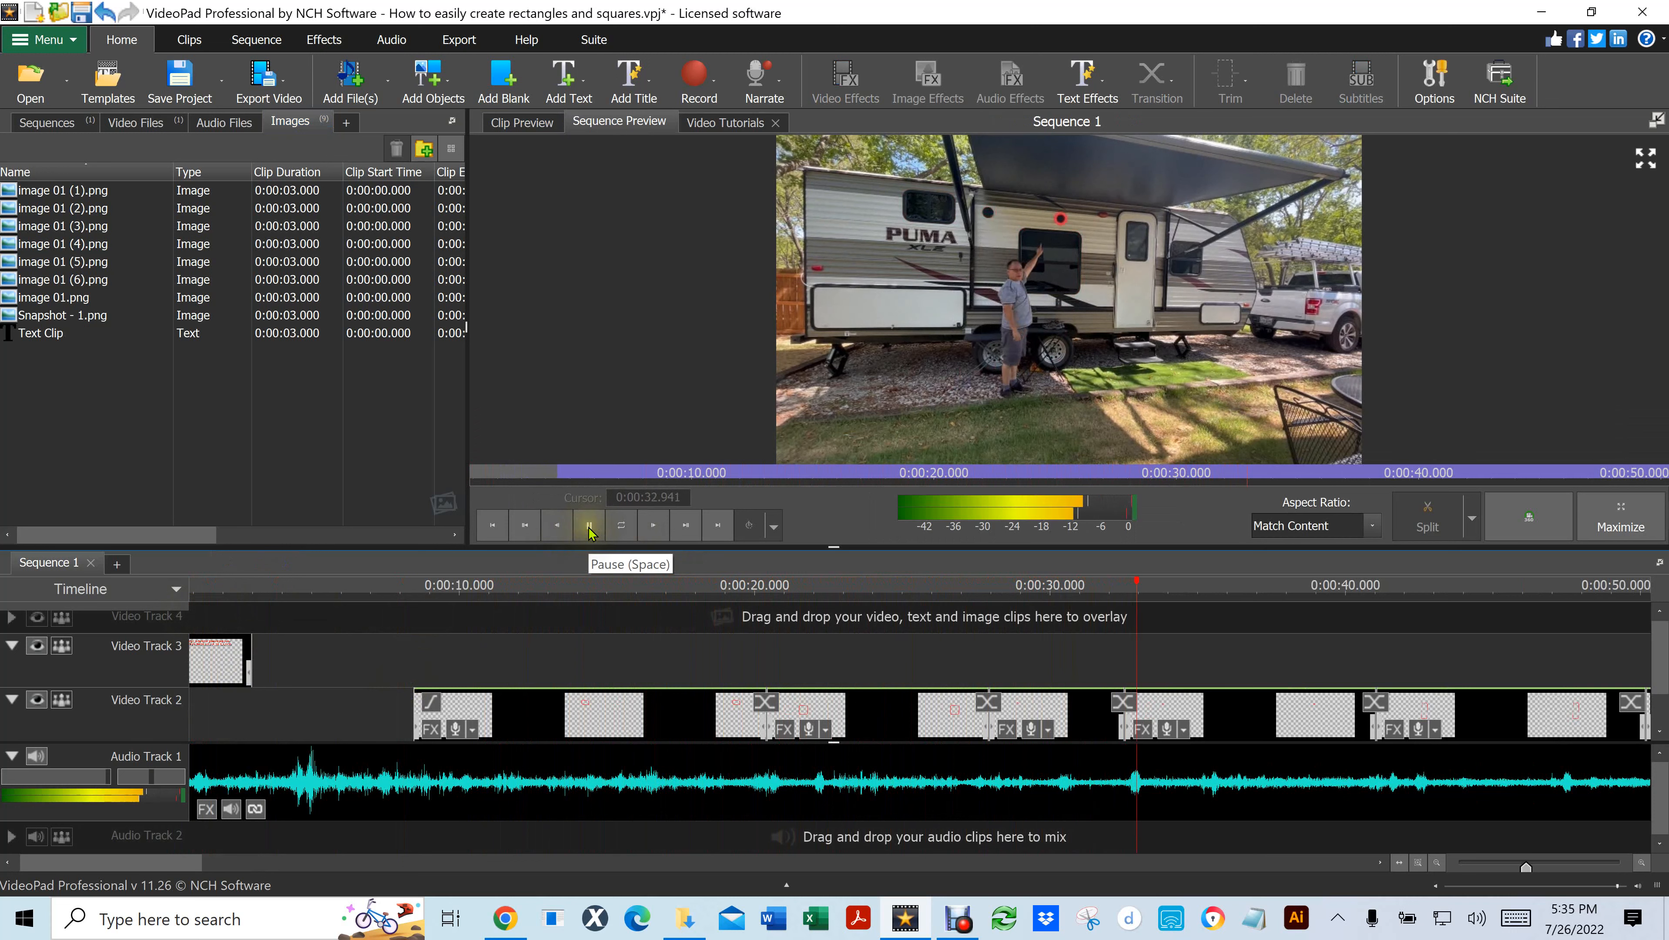
left_click(590, 526)
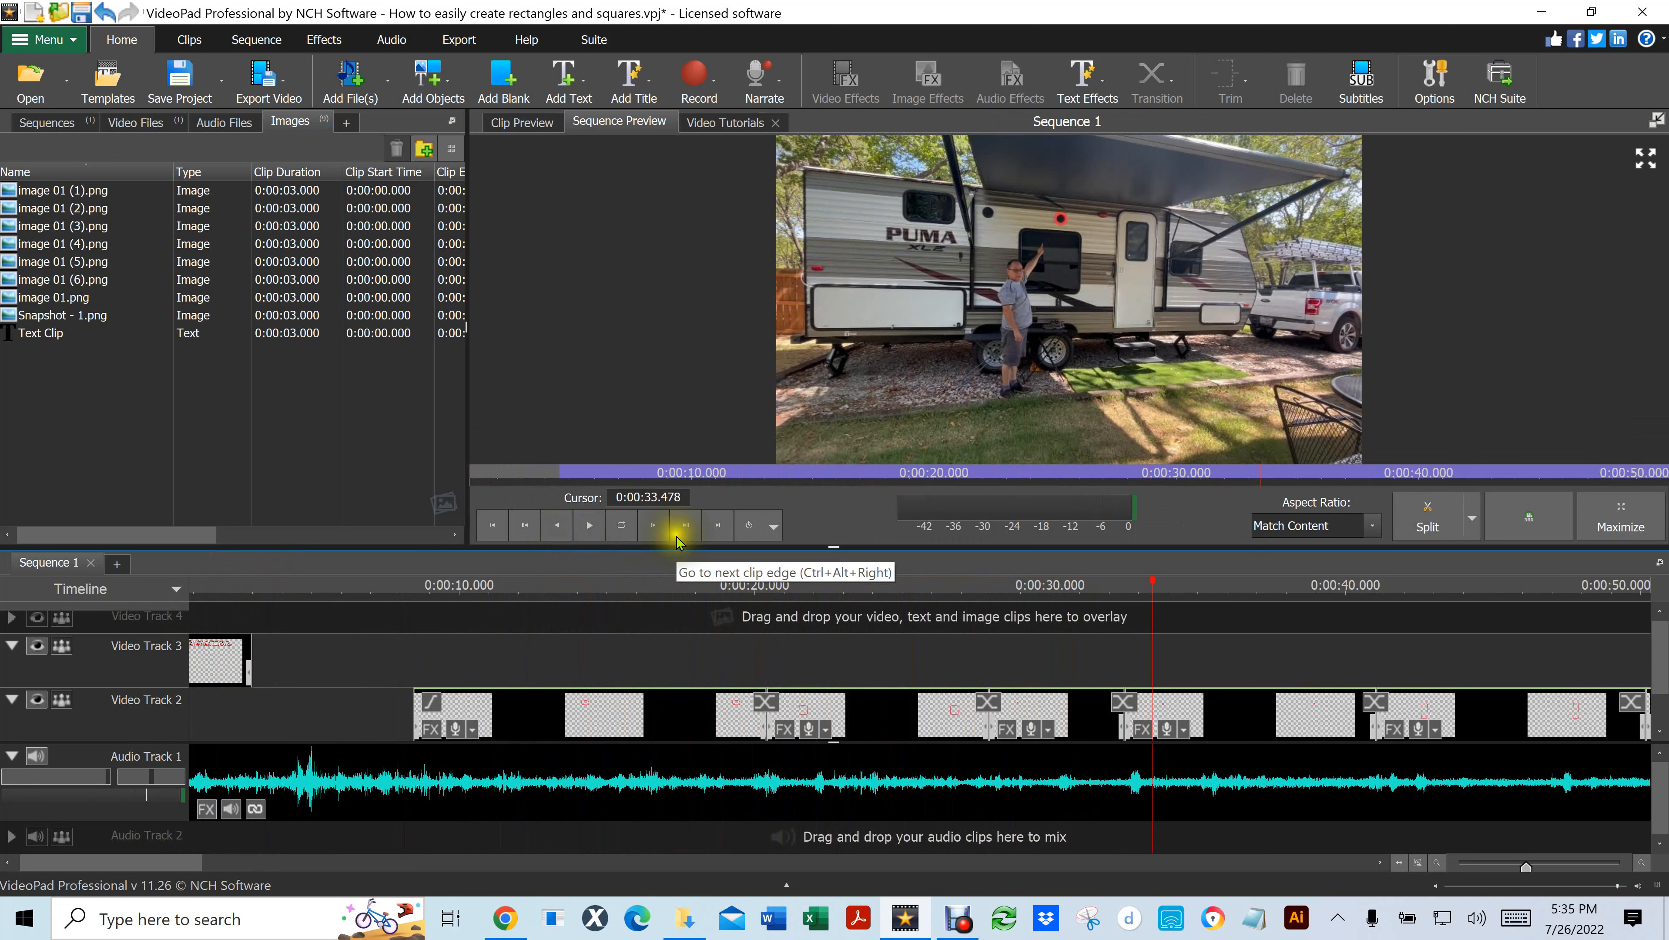
Extend the title text clip on Video Track 3 to the end of the trailer footage
left_click(492, 527)
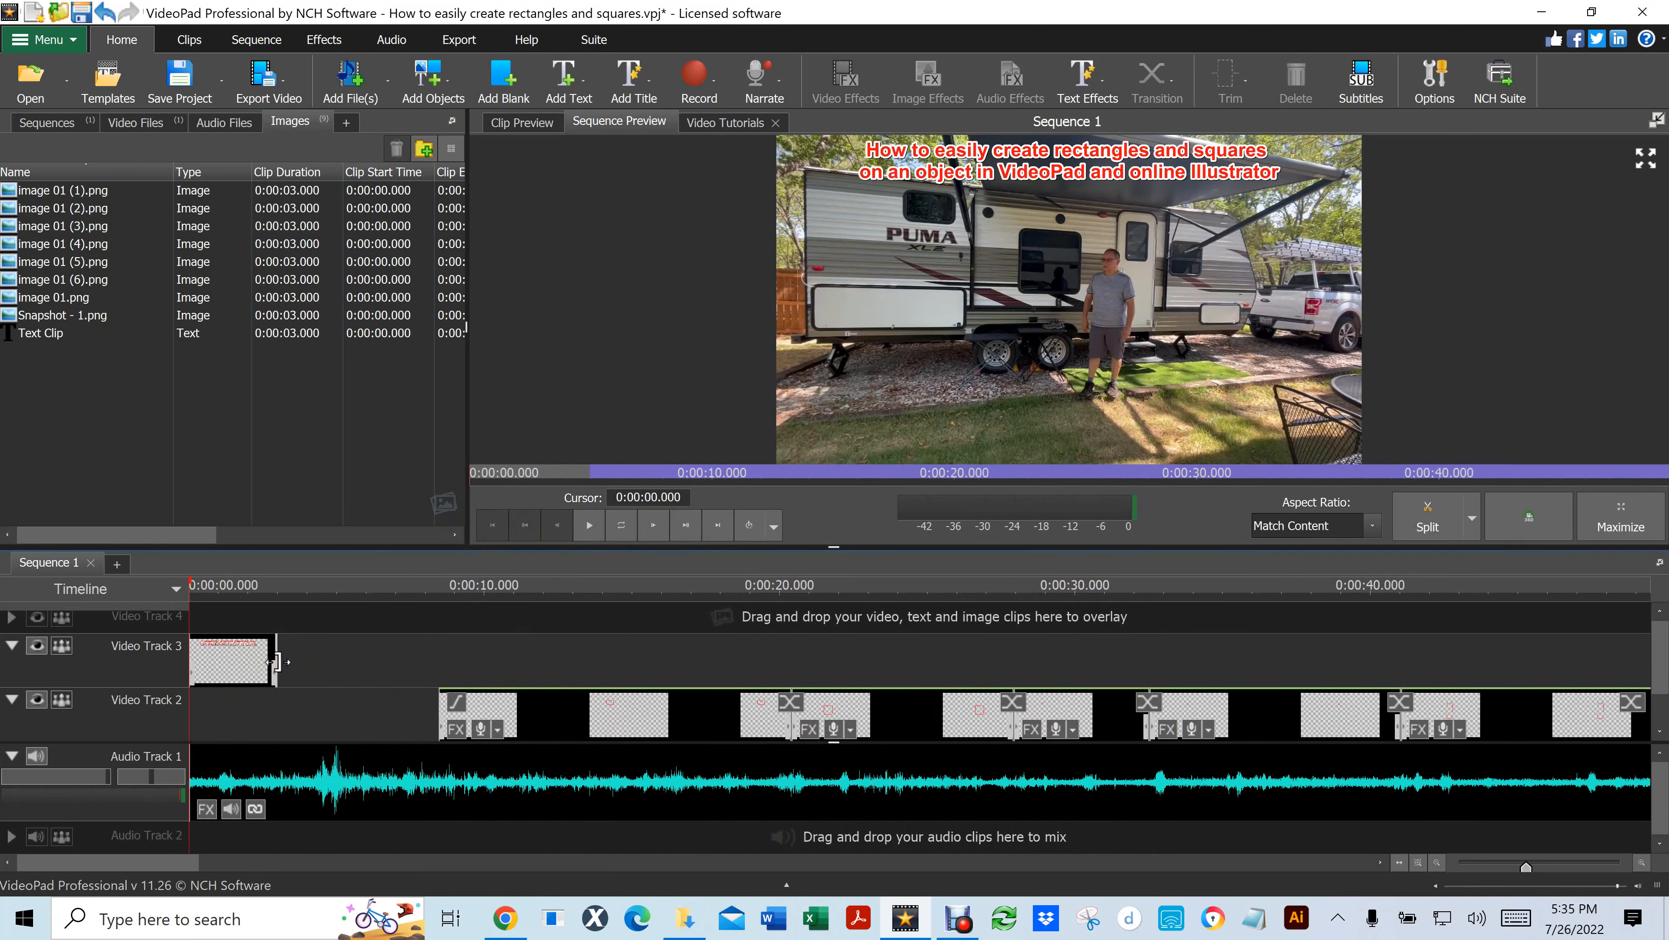
left_click_drag(276, 661, 1526, 674)
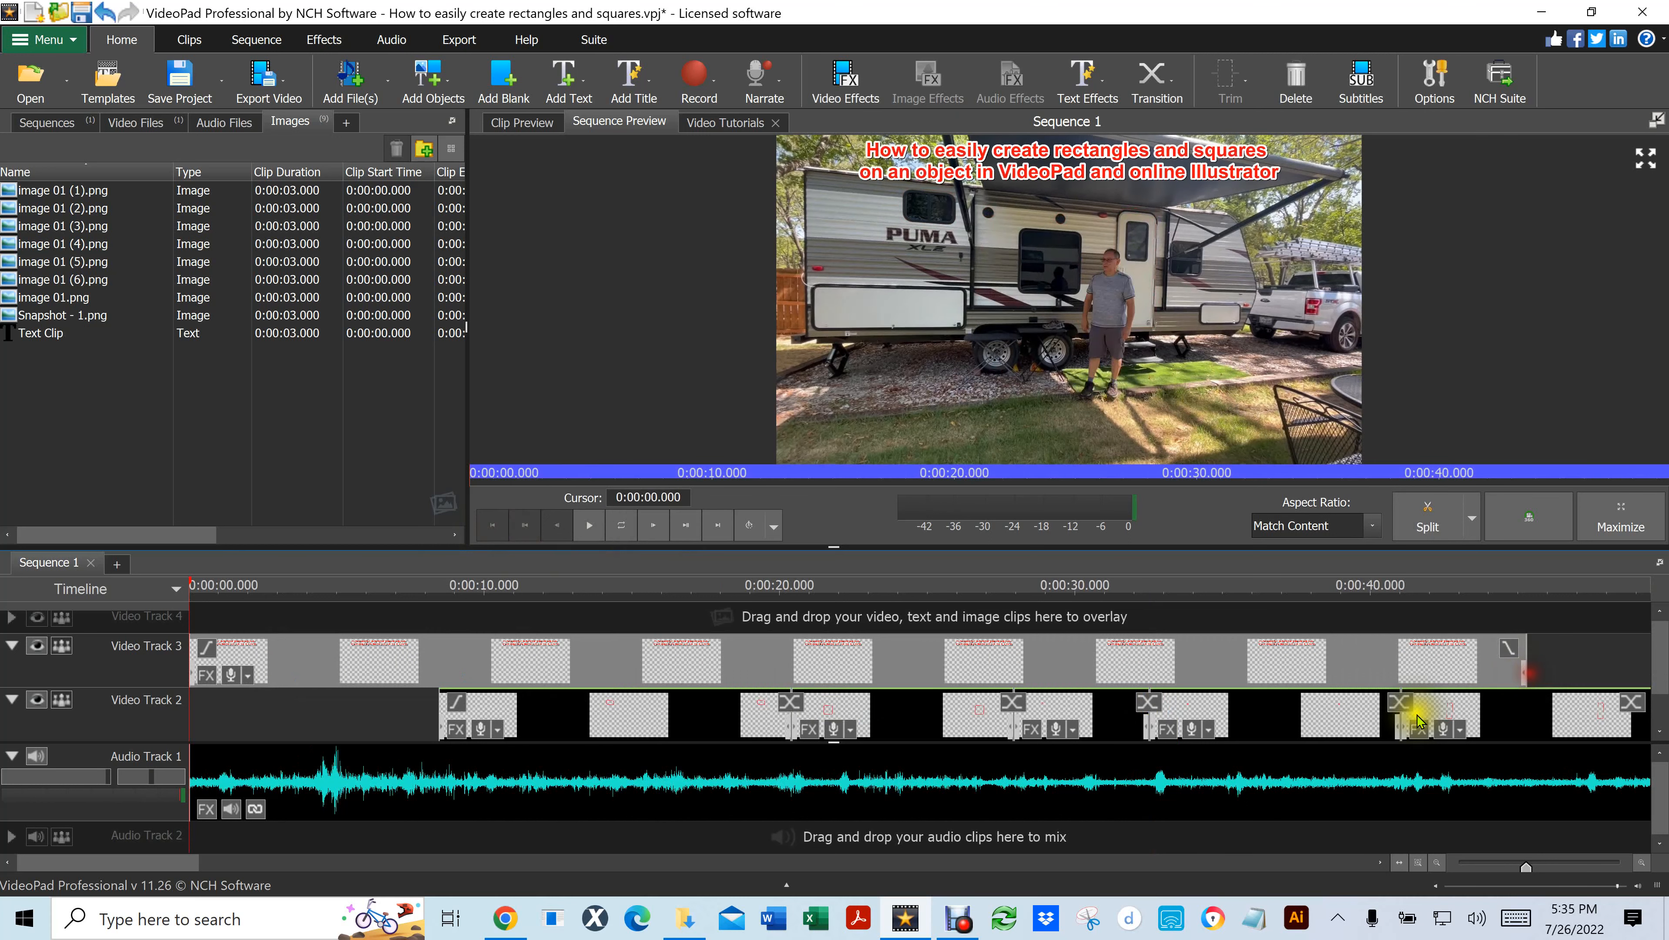
left_click(1379, 862)
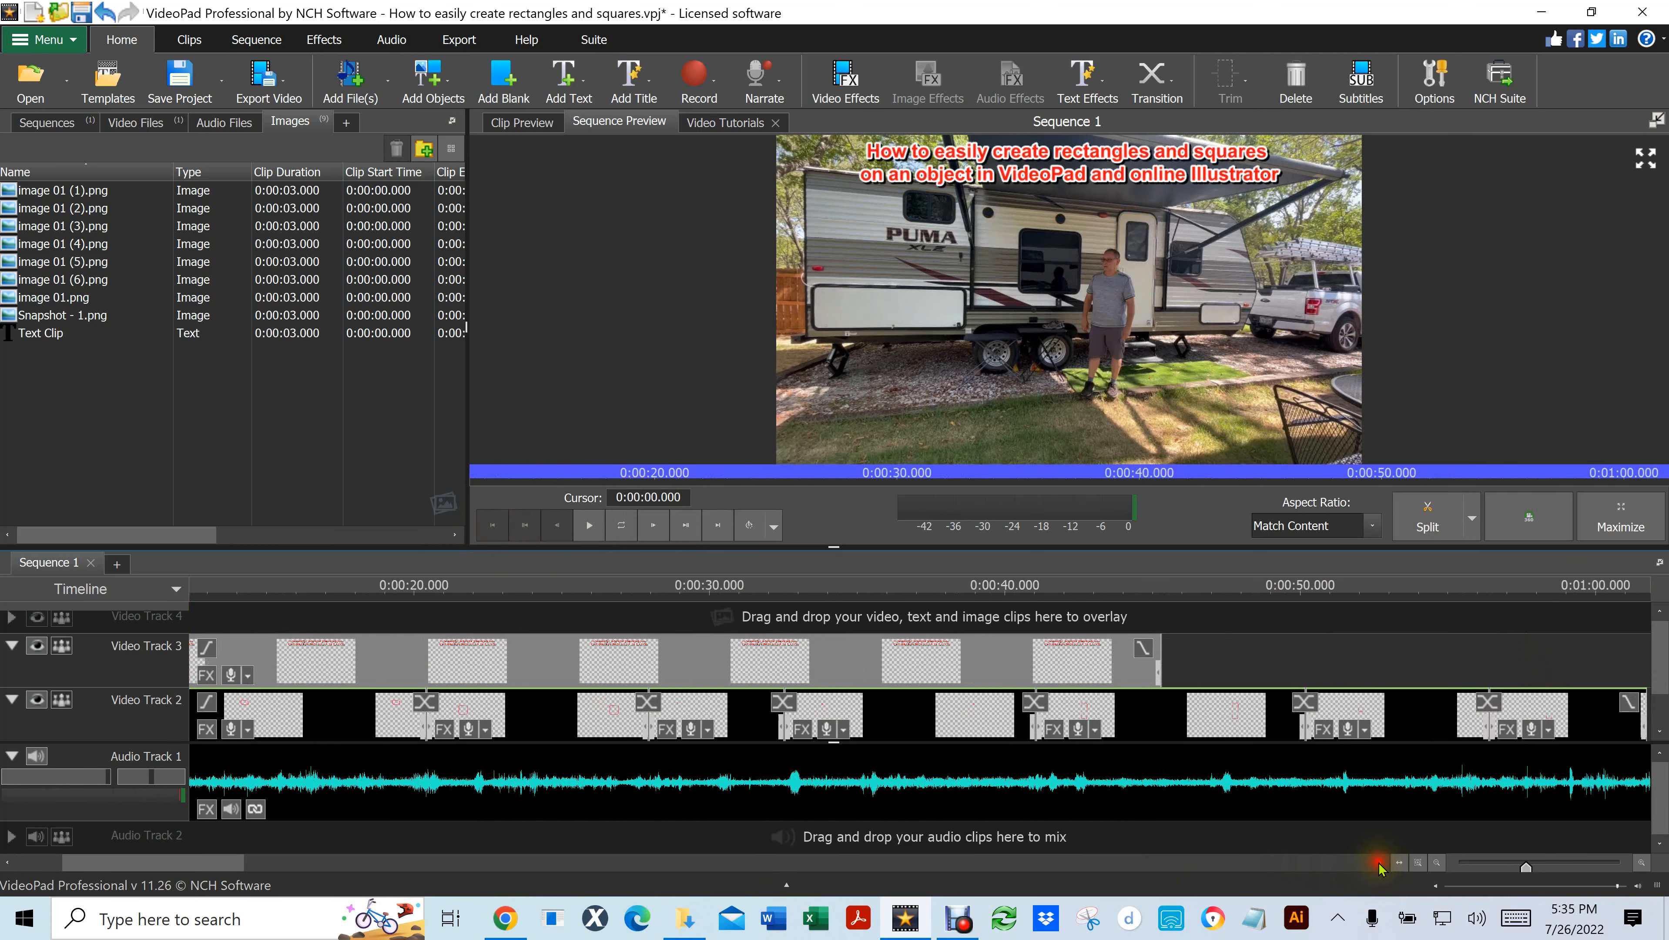
left_click(1380, 863)
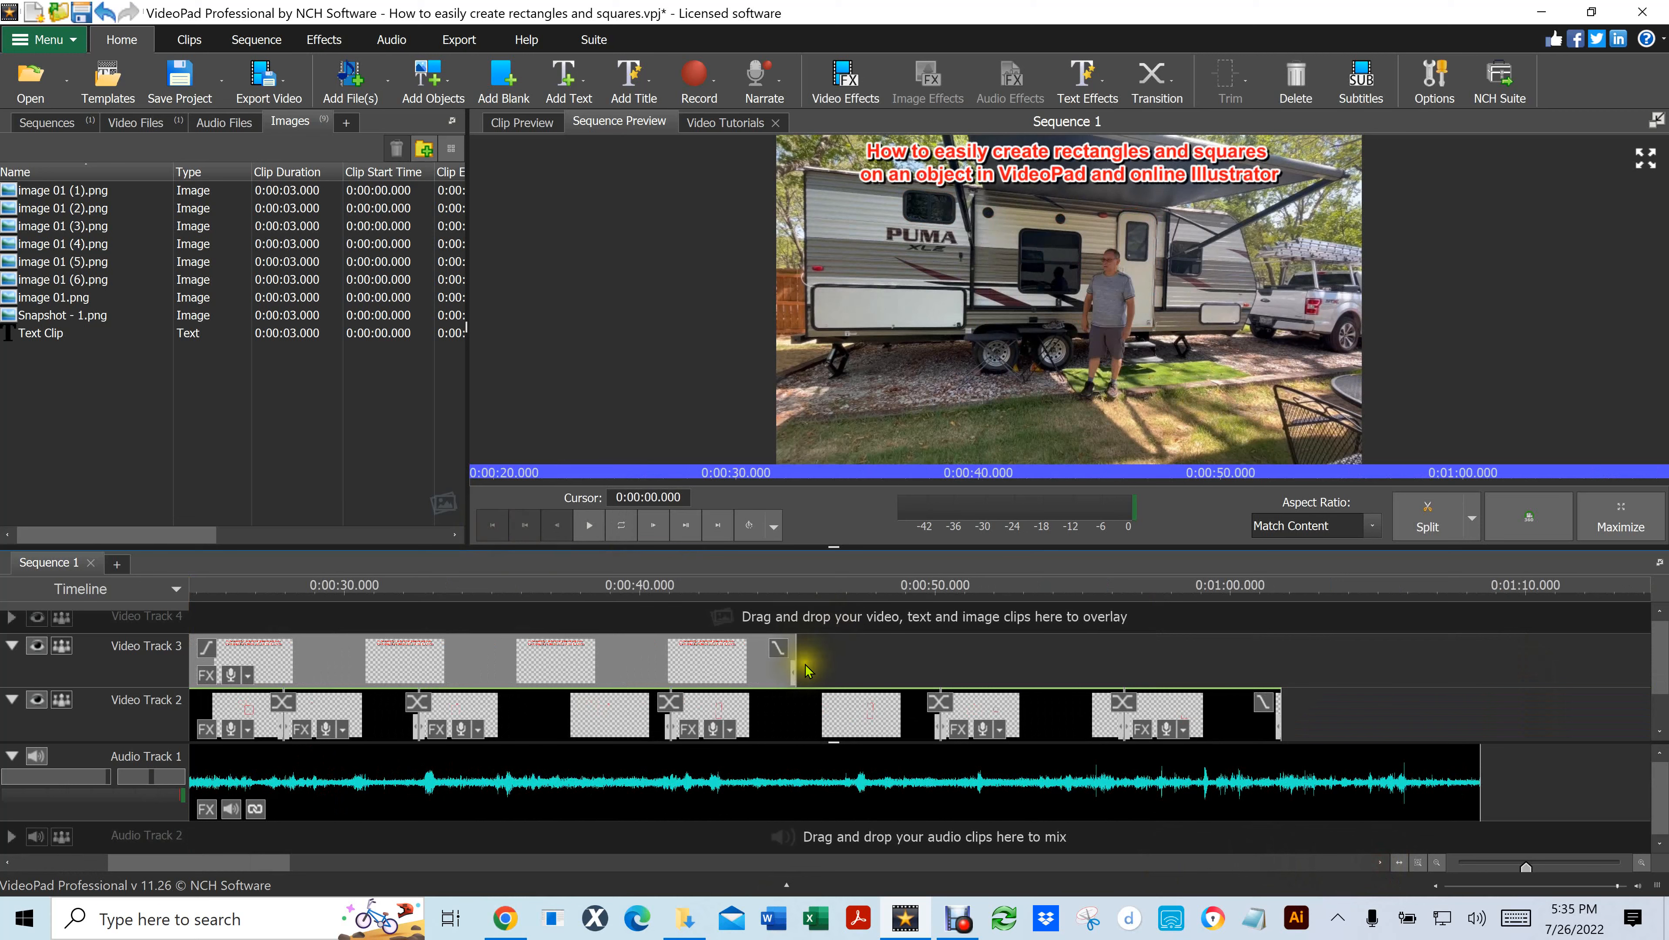
left_click_drag(793, 659, 1478, 728)
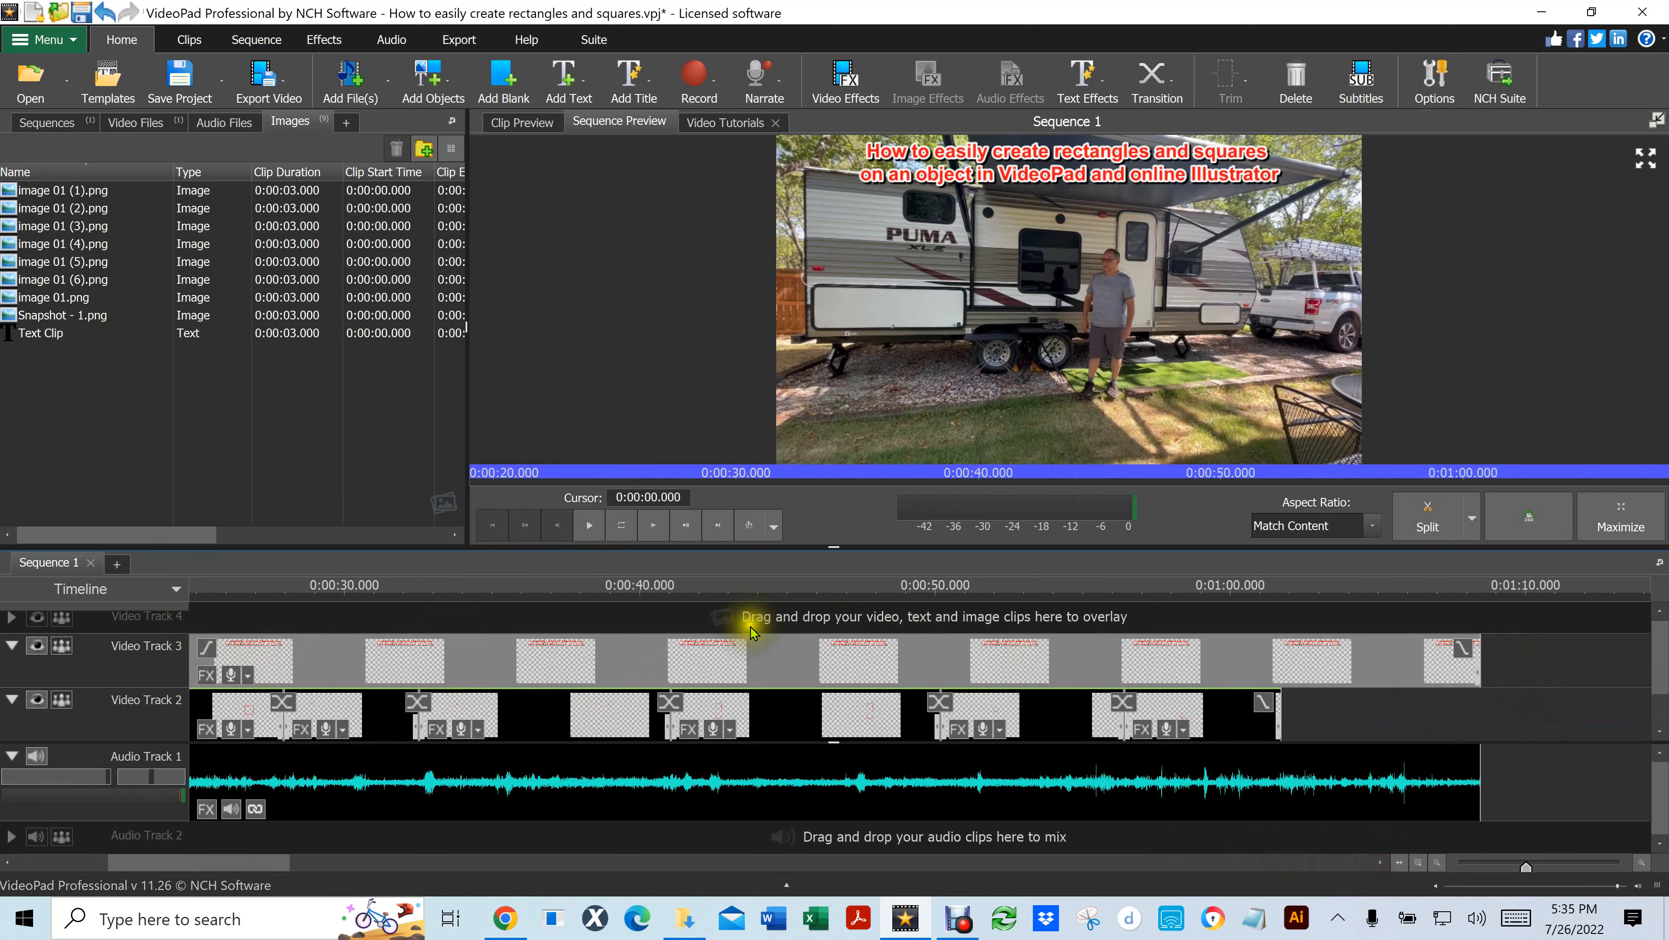
Play the sequence from about 0:00:32.633 to 0:00:50.113 to check the extended title alongside the outlines
left_click(422, 608)
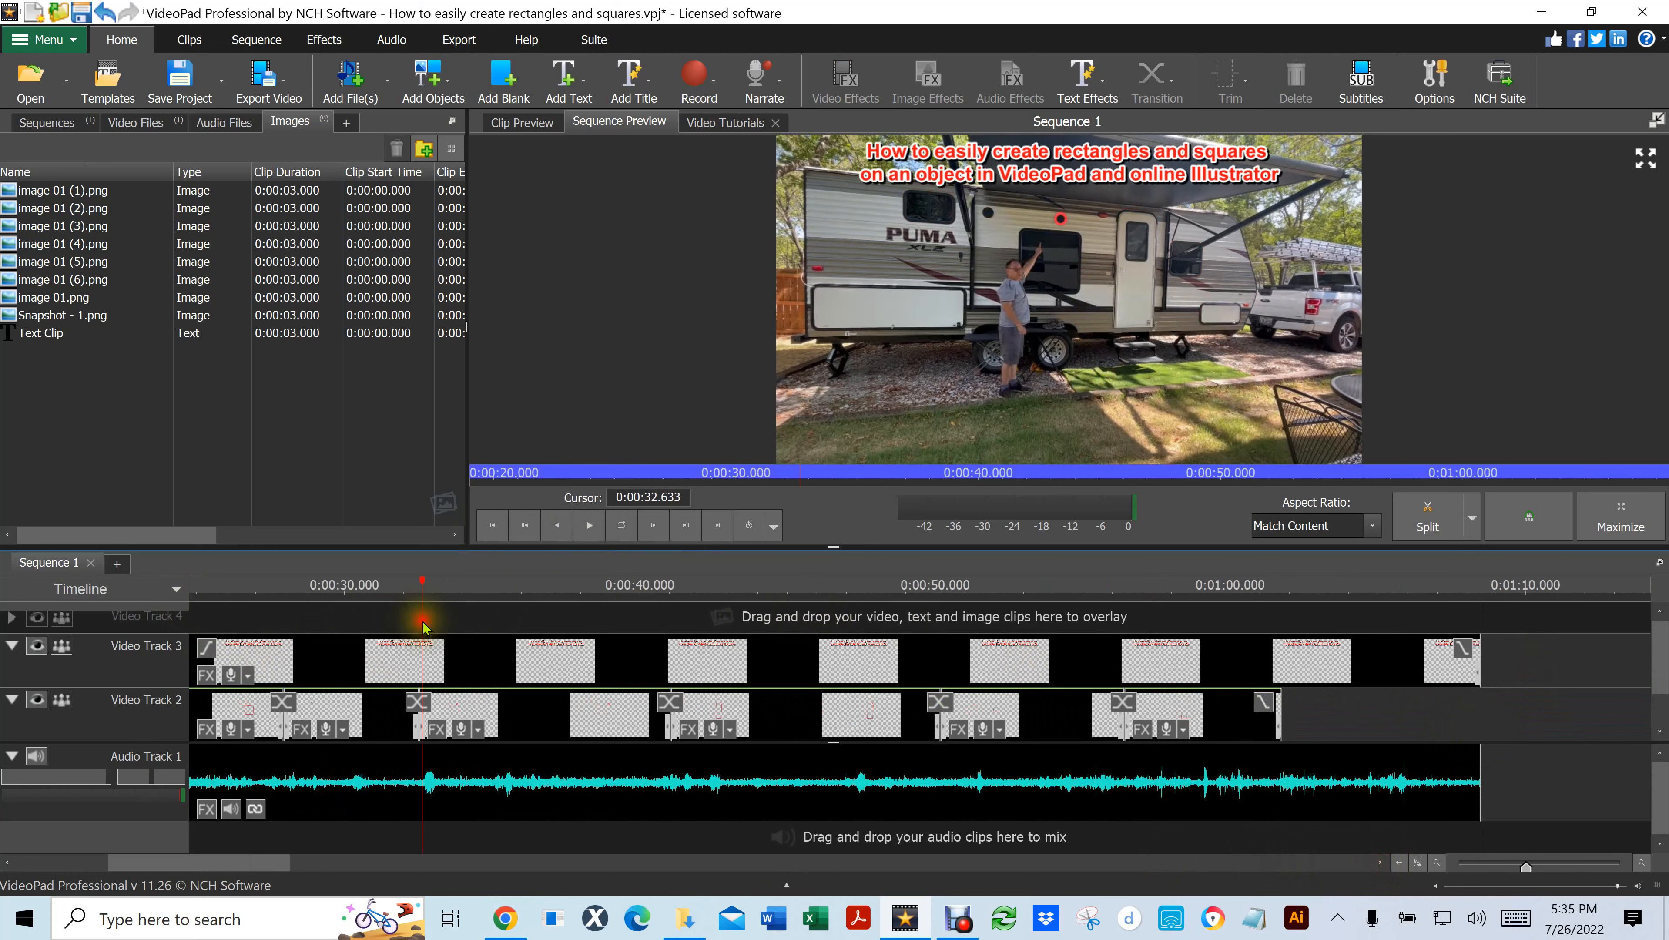
left_click(589, 523)
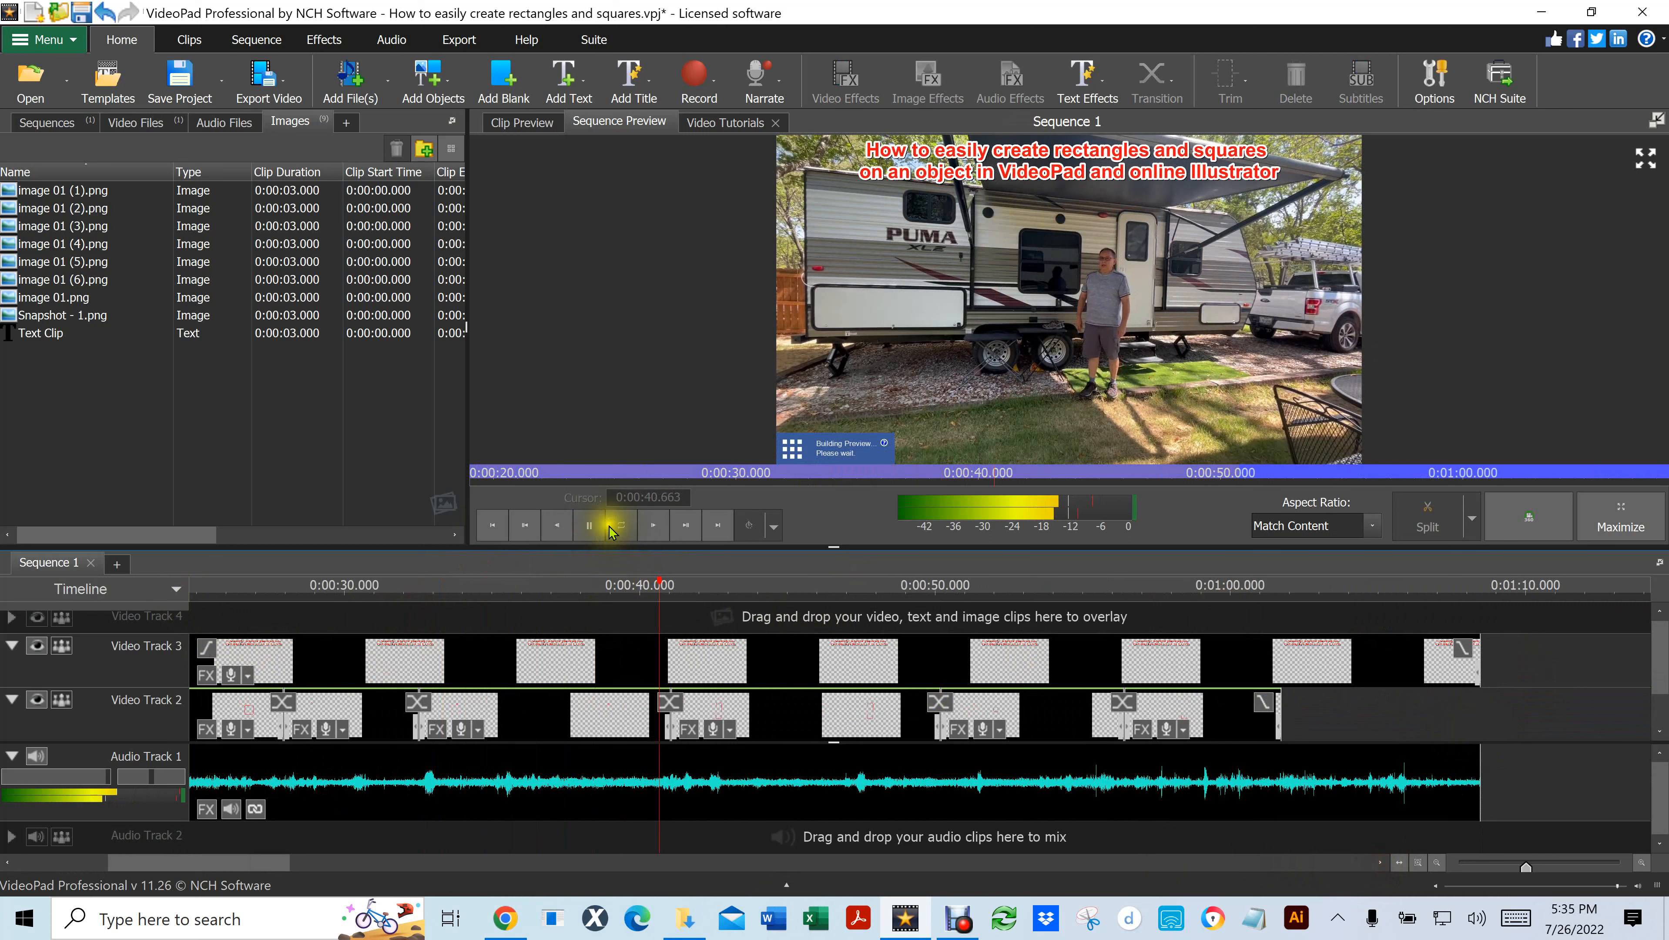
left_click(590, 527)
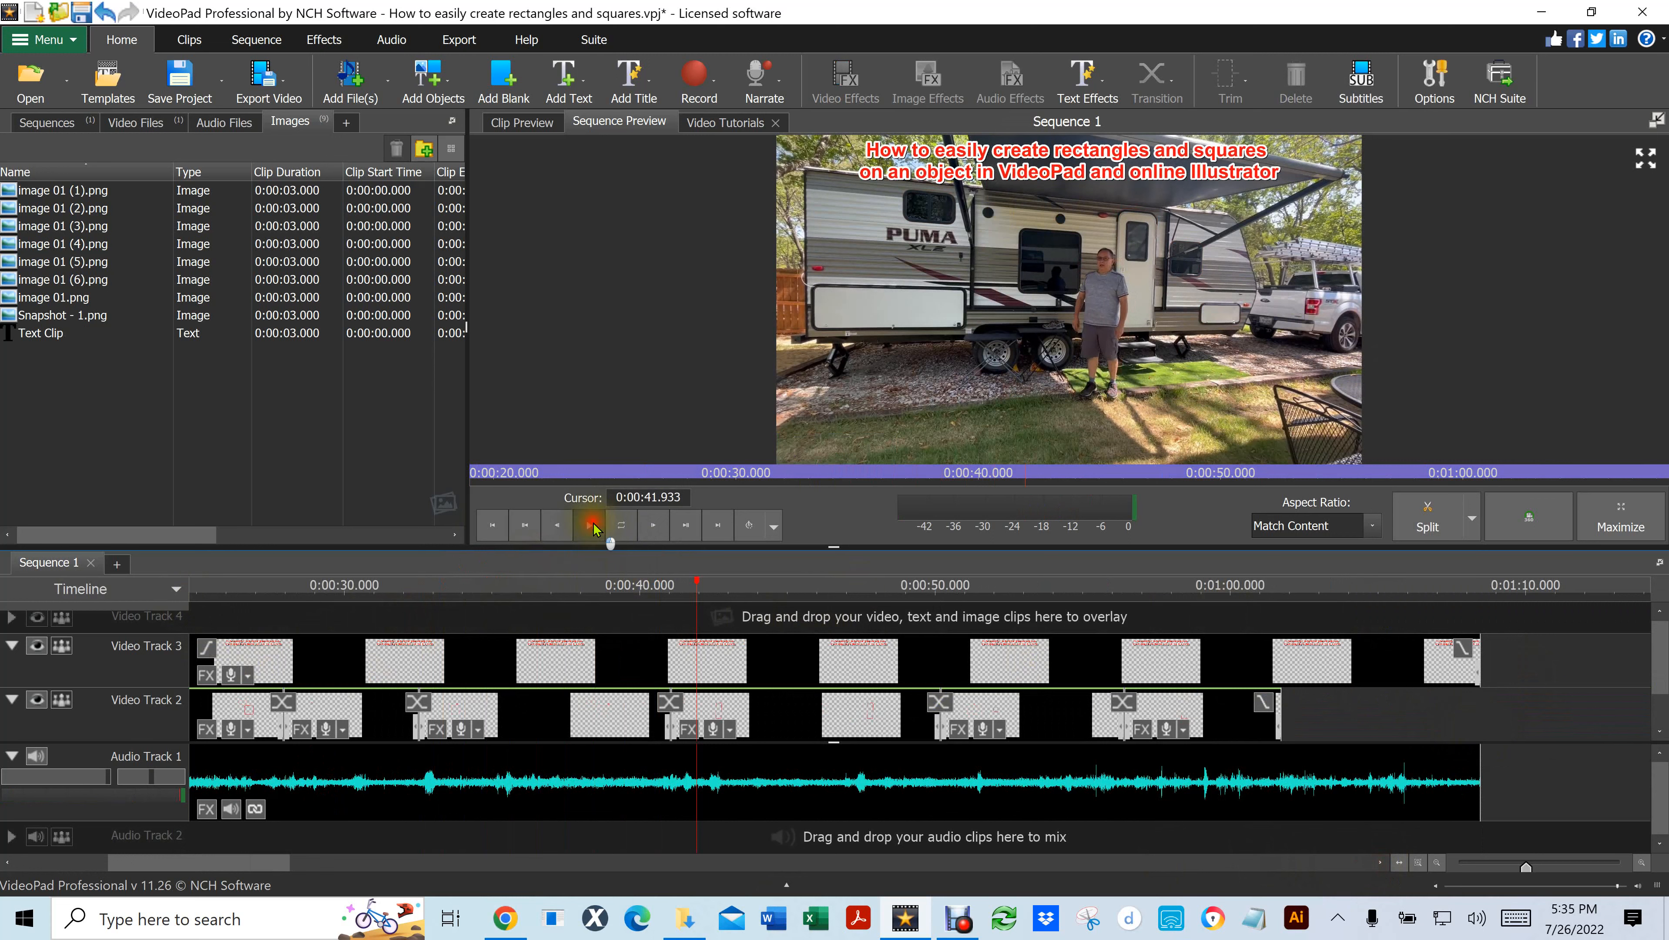
left_click(593, 527)
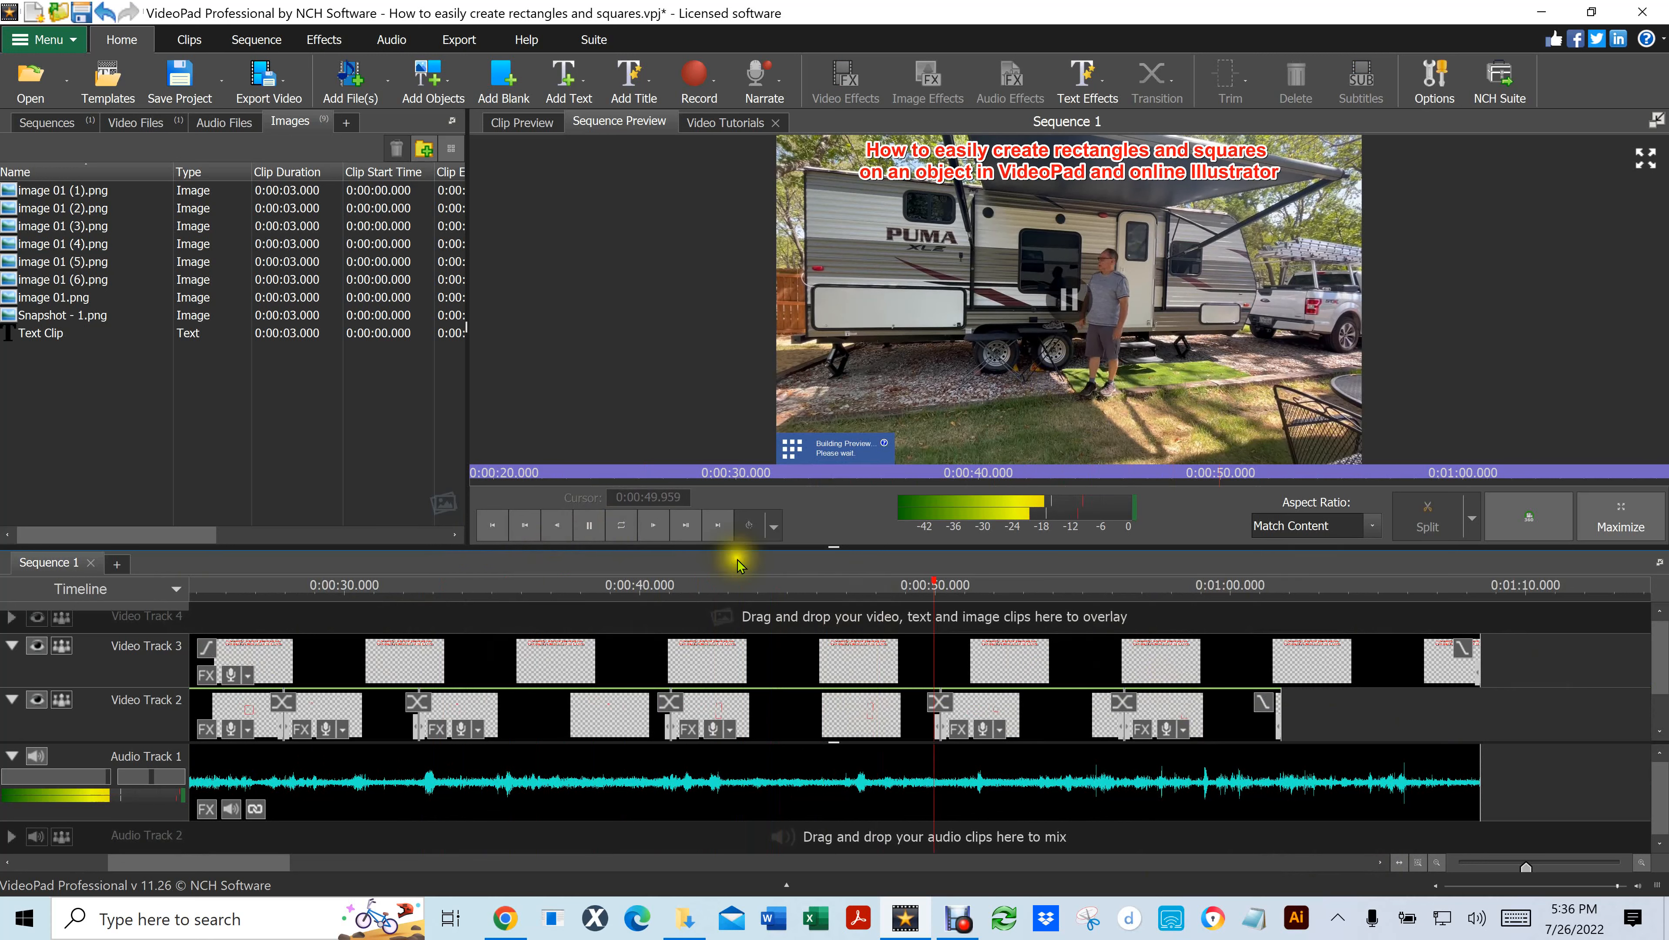
left_click(591, 526)
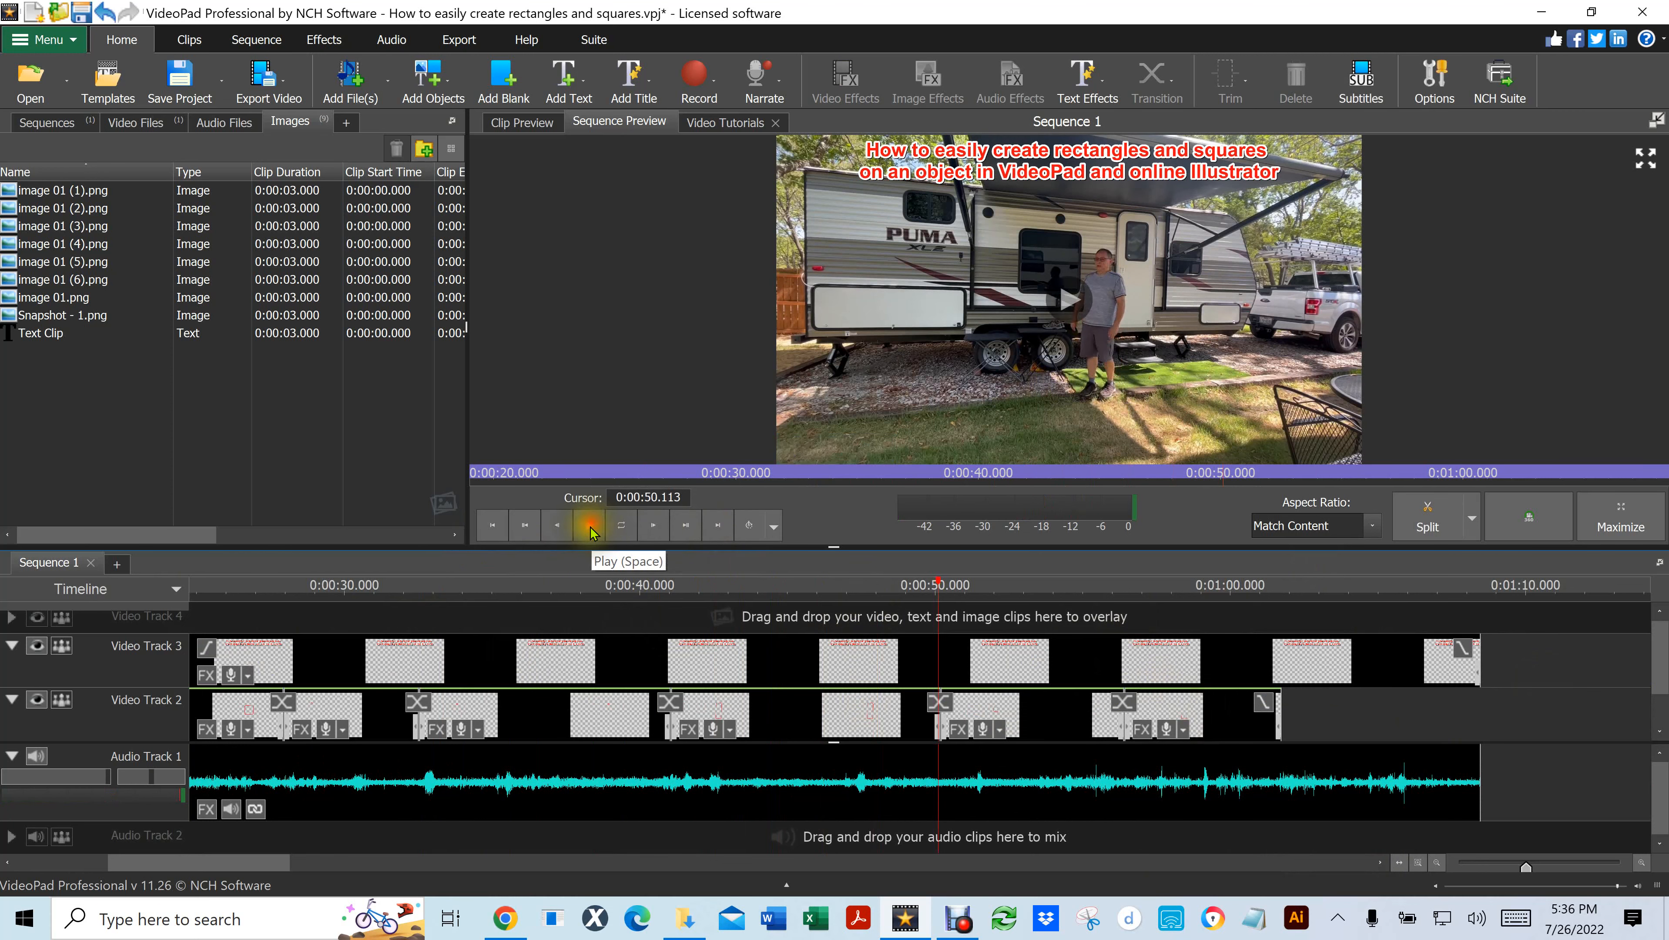
Play the sequence from the beginning to about 0:00:15.199 to review the title over the opening
left_click(490, 527)
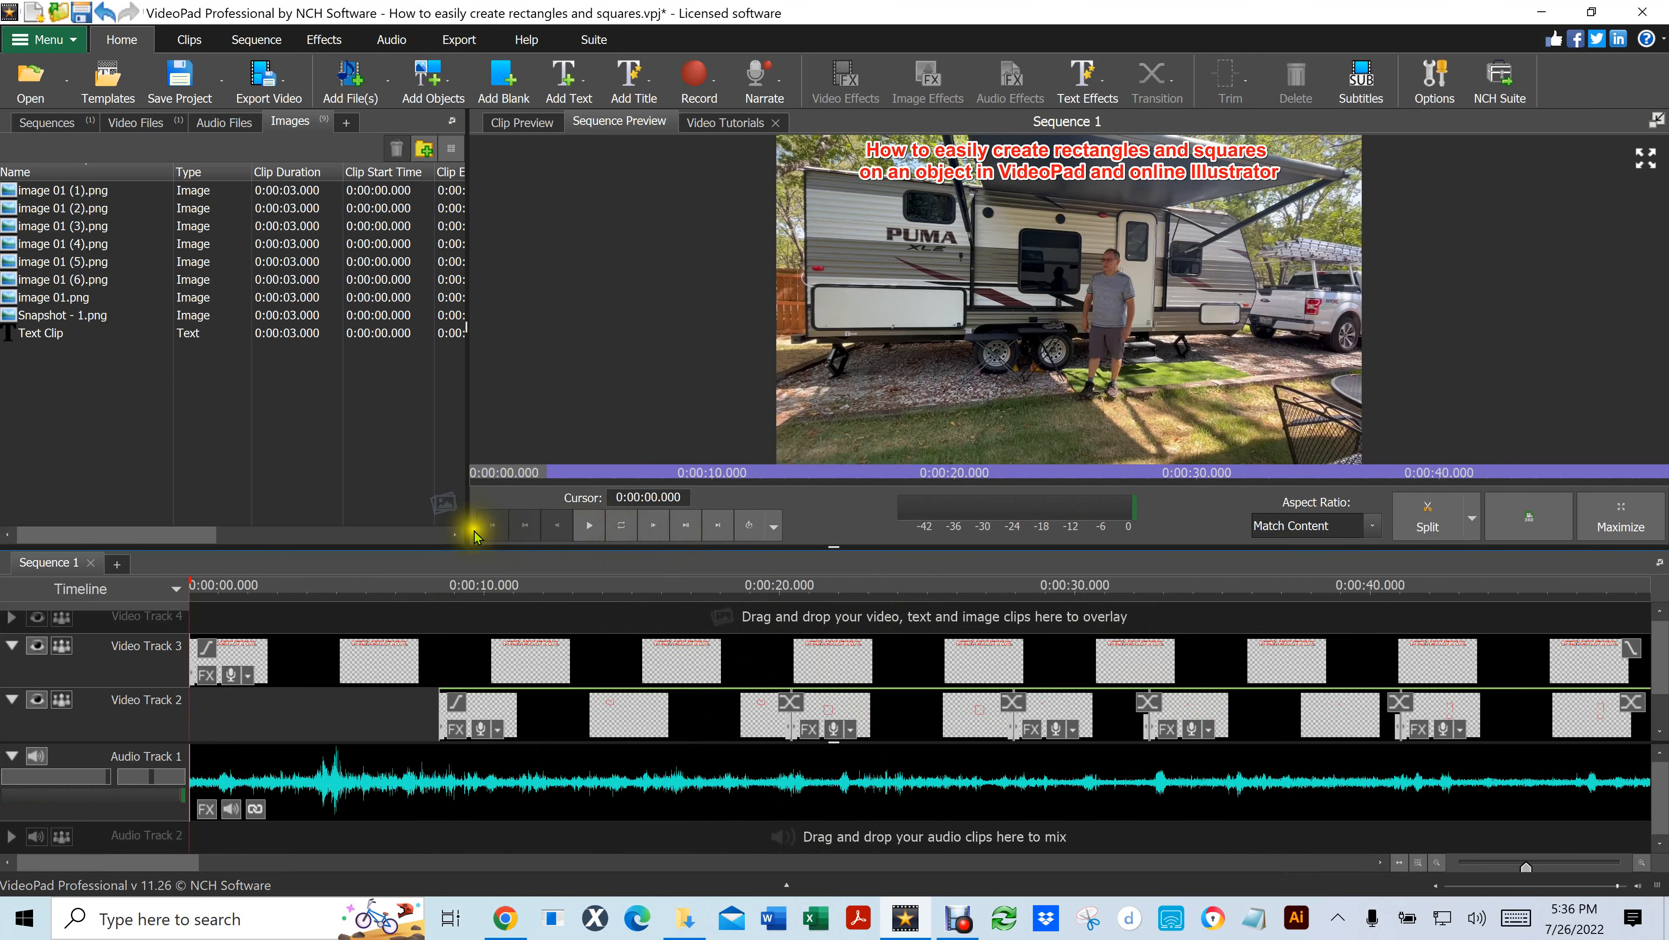
left_click(590, 527)
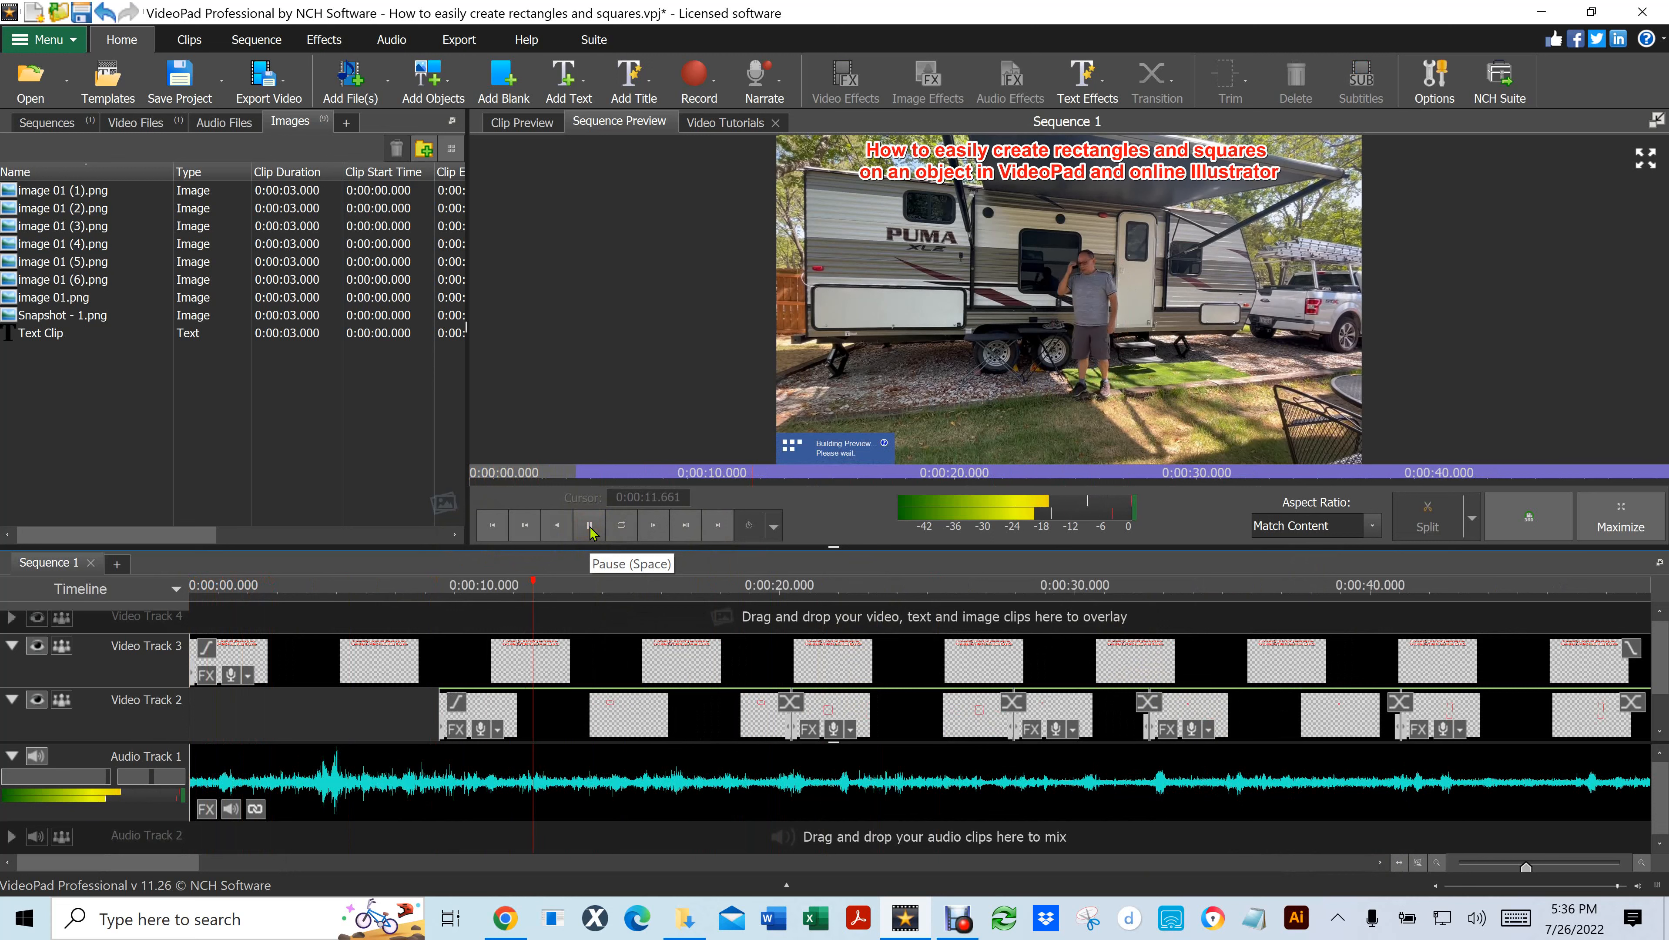
left_click(589, 526)
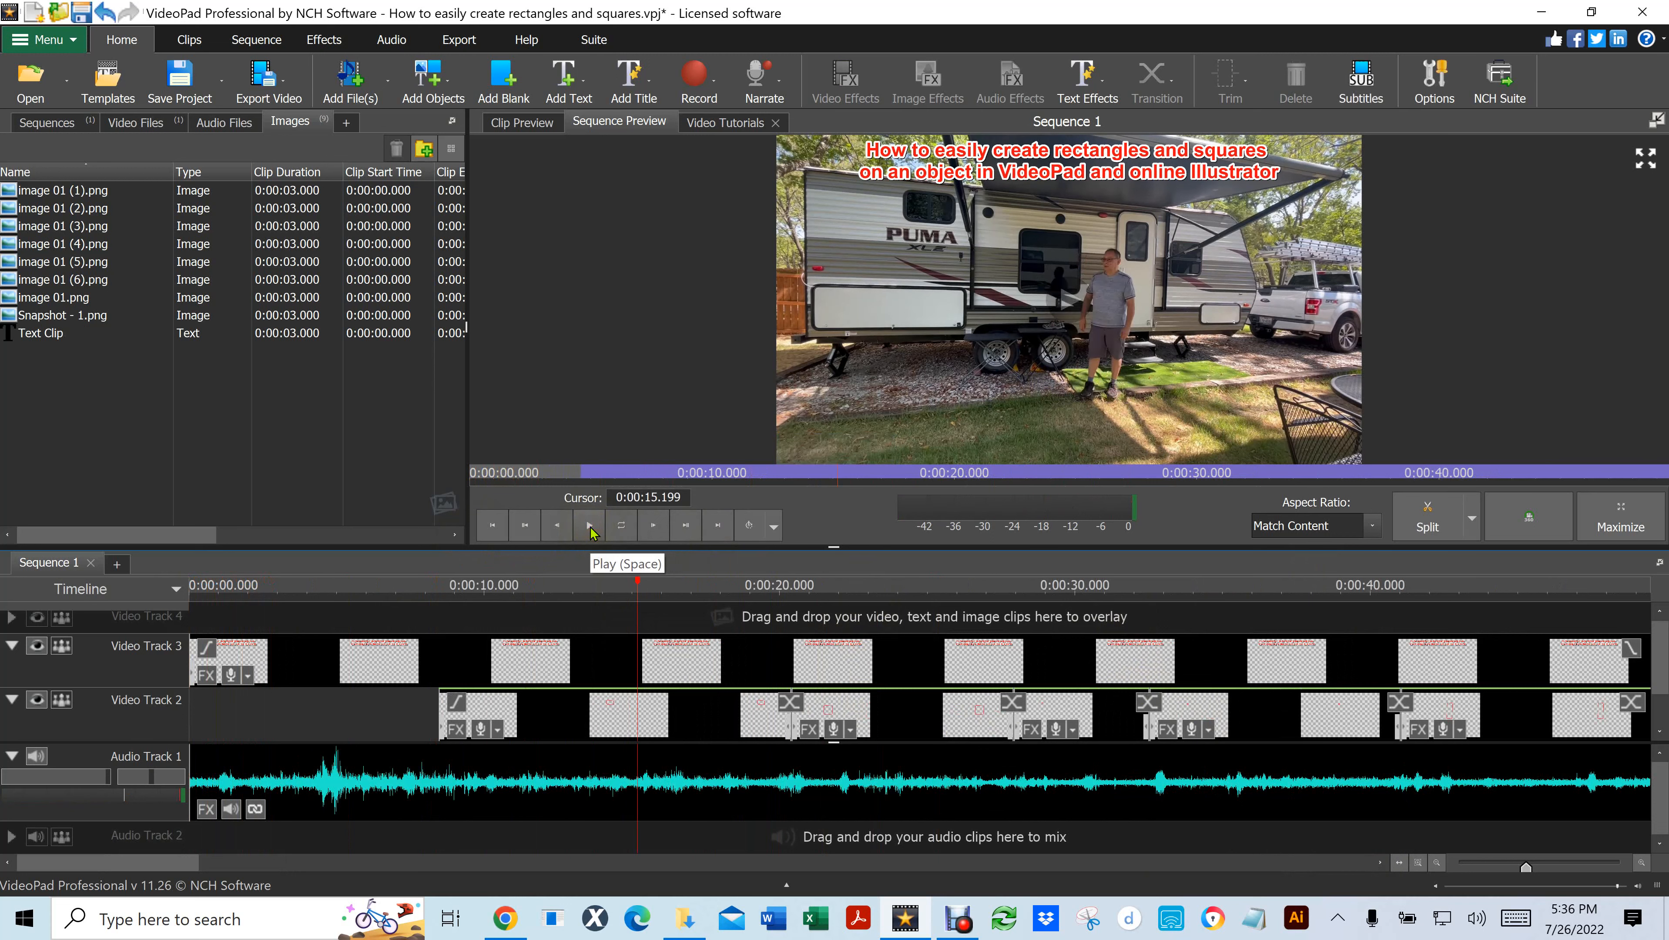
Export the sequence as an .mp4 video file named "How to easily create rectangles and squares" to the OneDrive Desktop folder
left_click(267, 82)
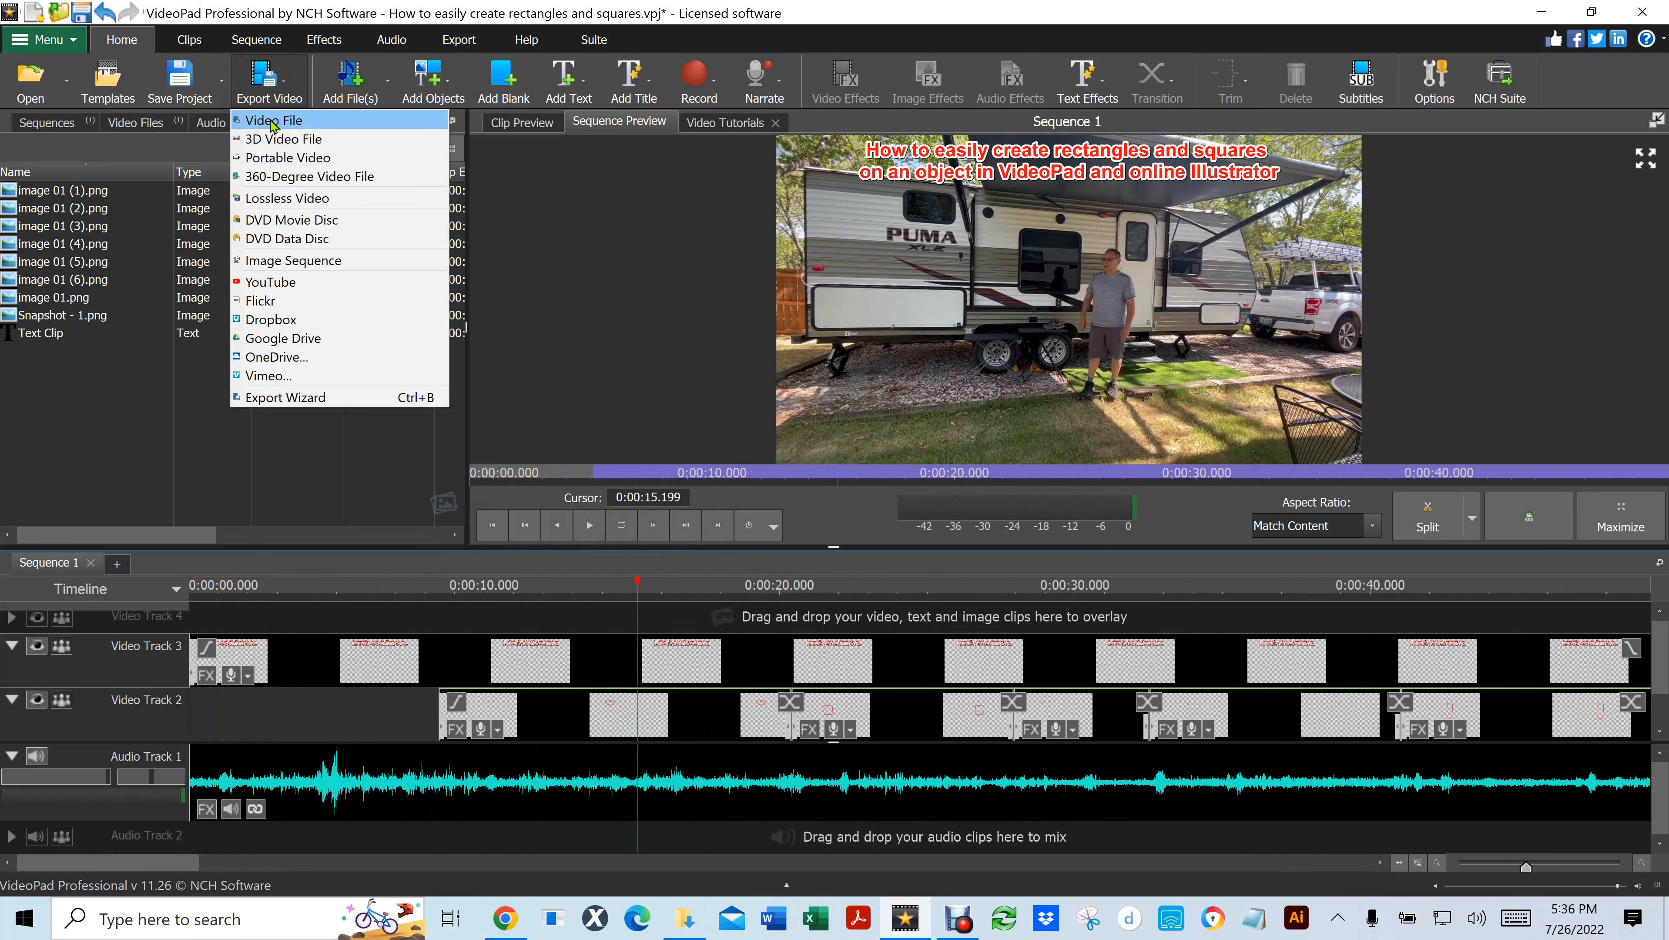
left_click(273, 121)
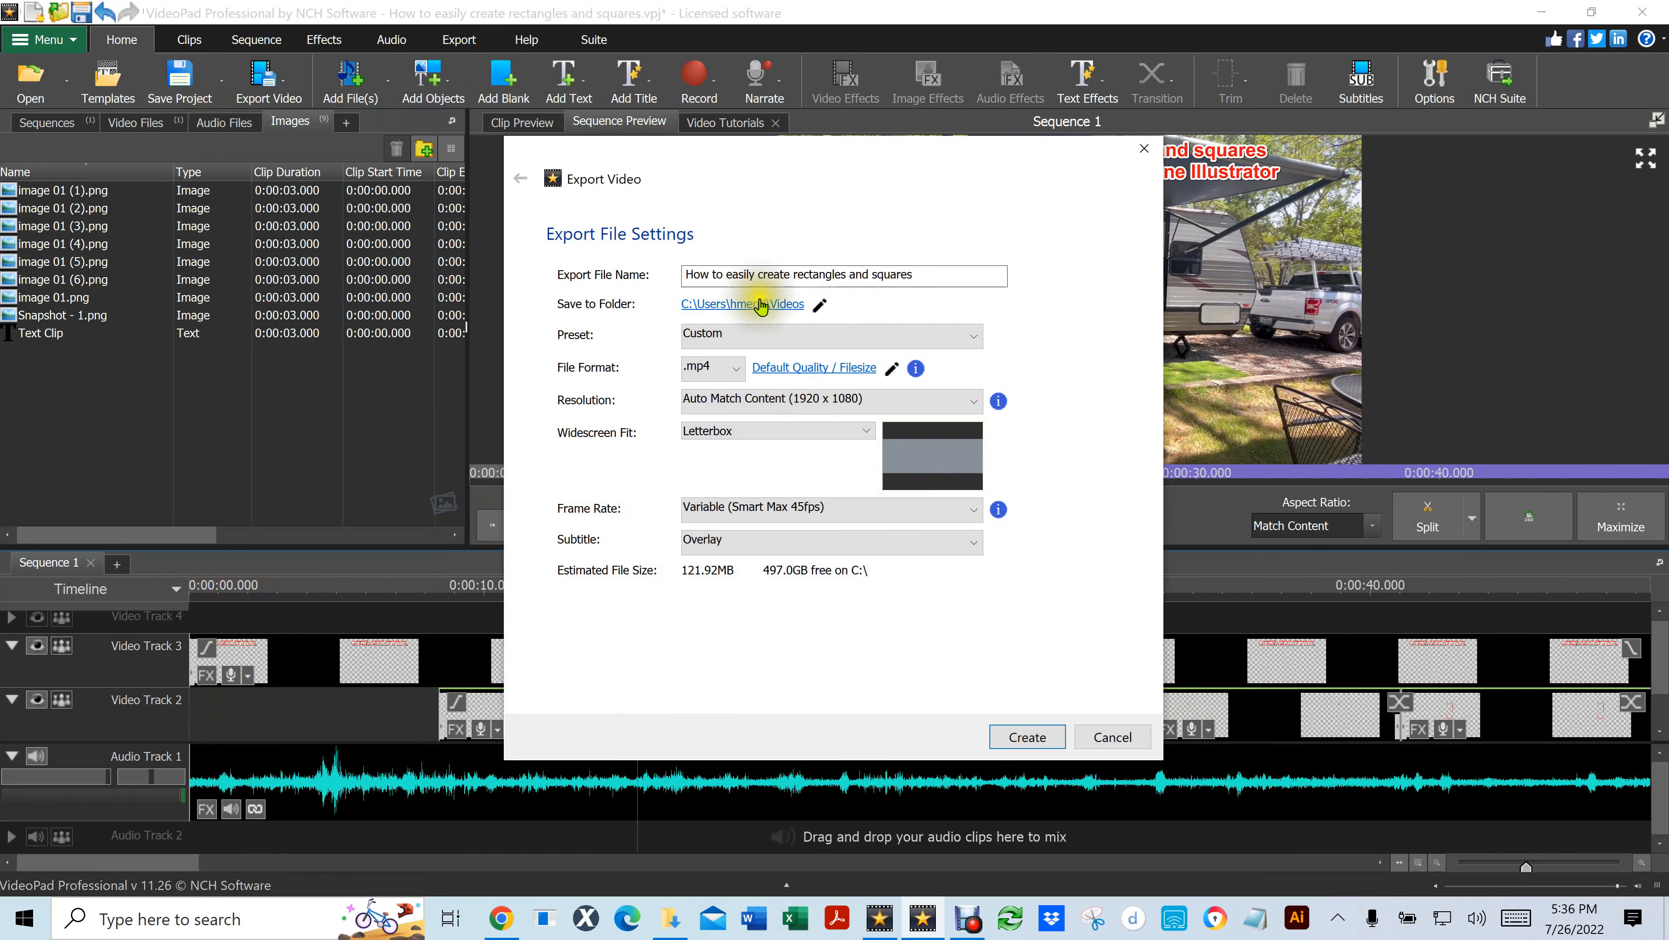
left_click(759, 309)
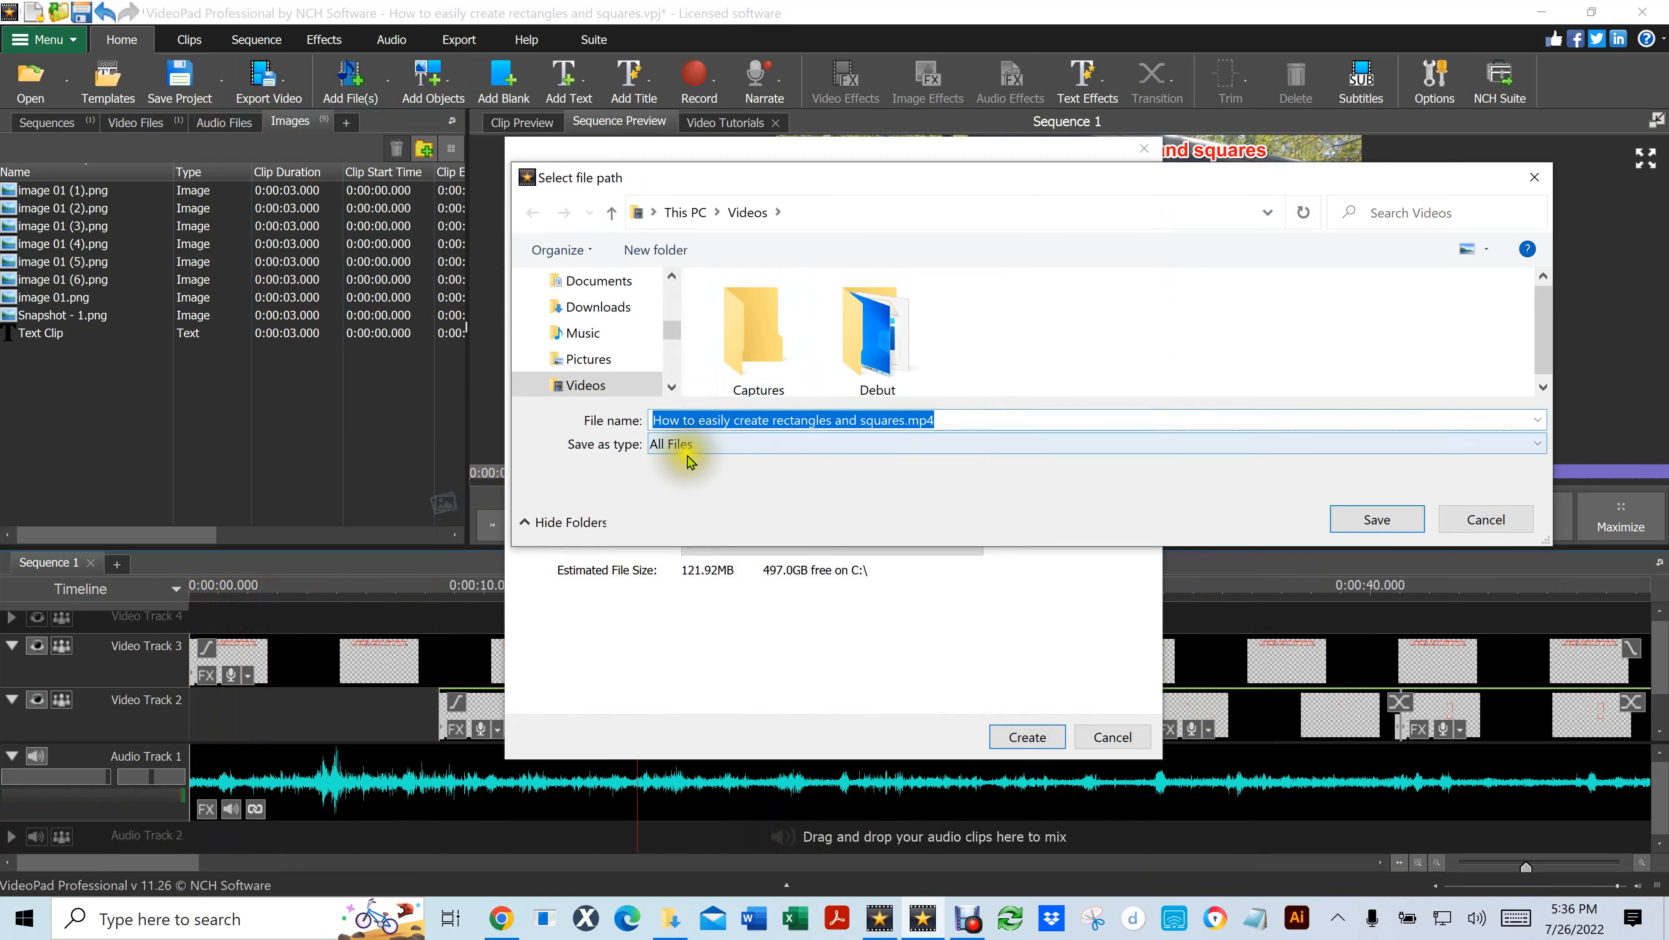
scroll(631, 329, "up", 5)
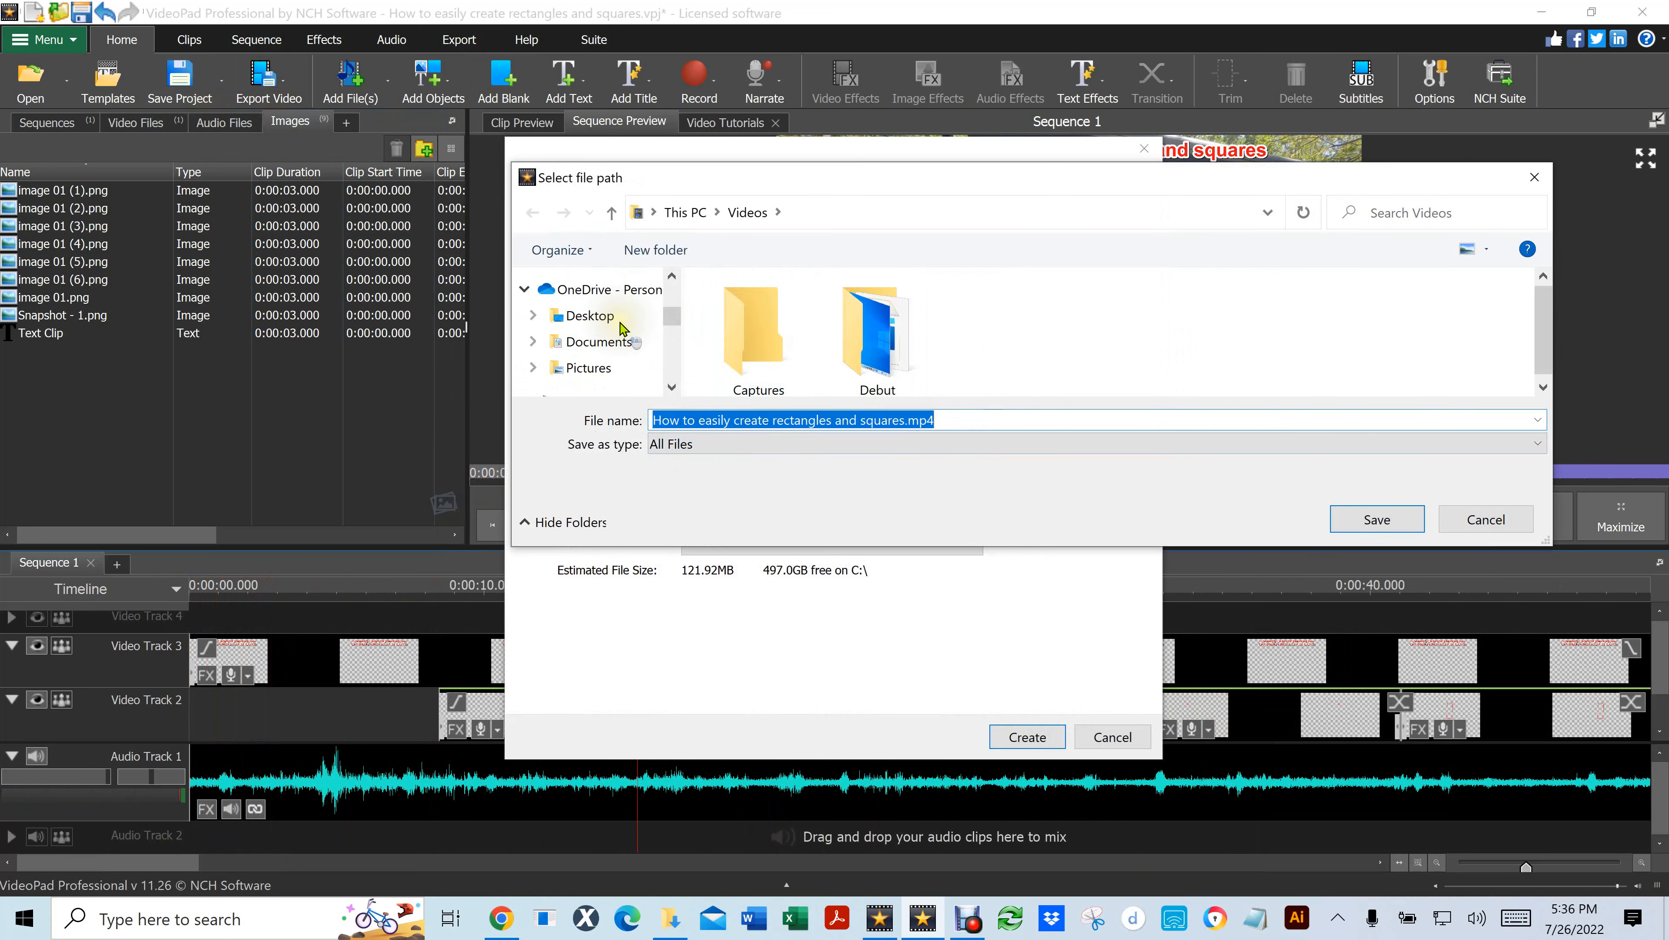
left_click(591, 316)
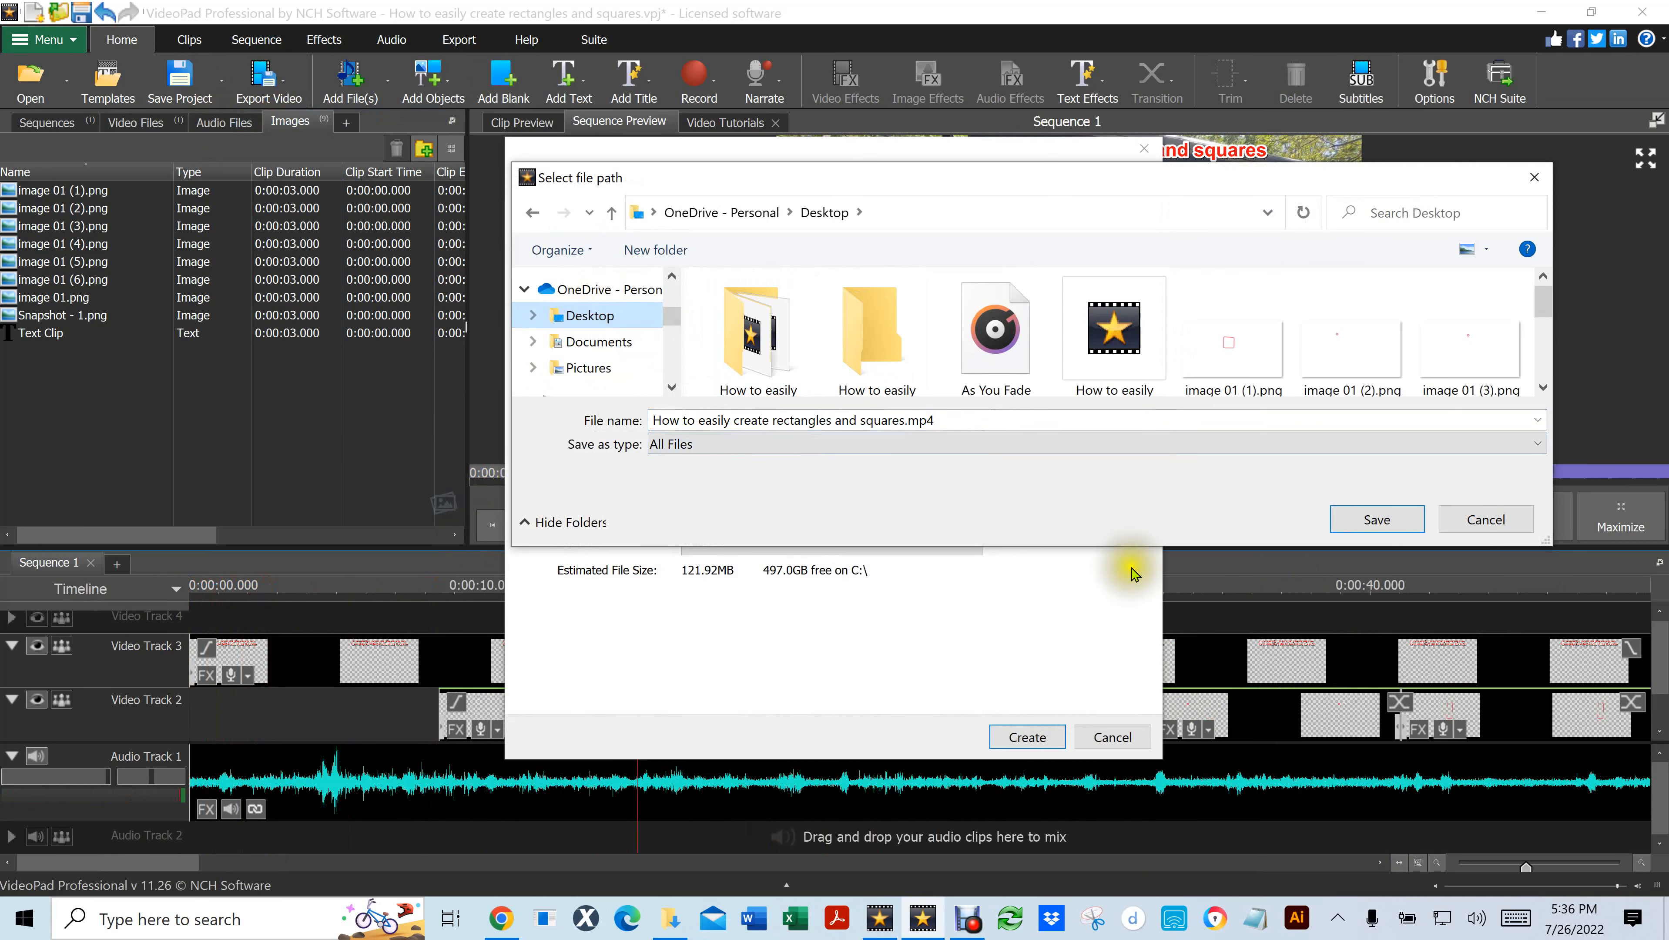
left_click(1376, 520)
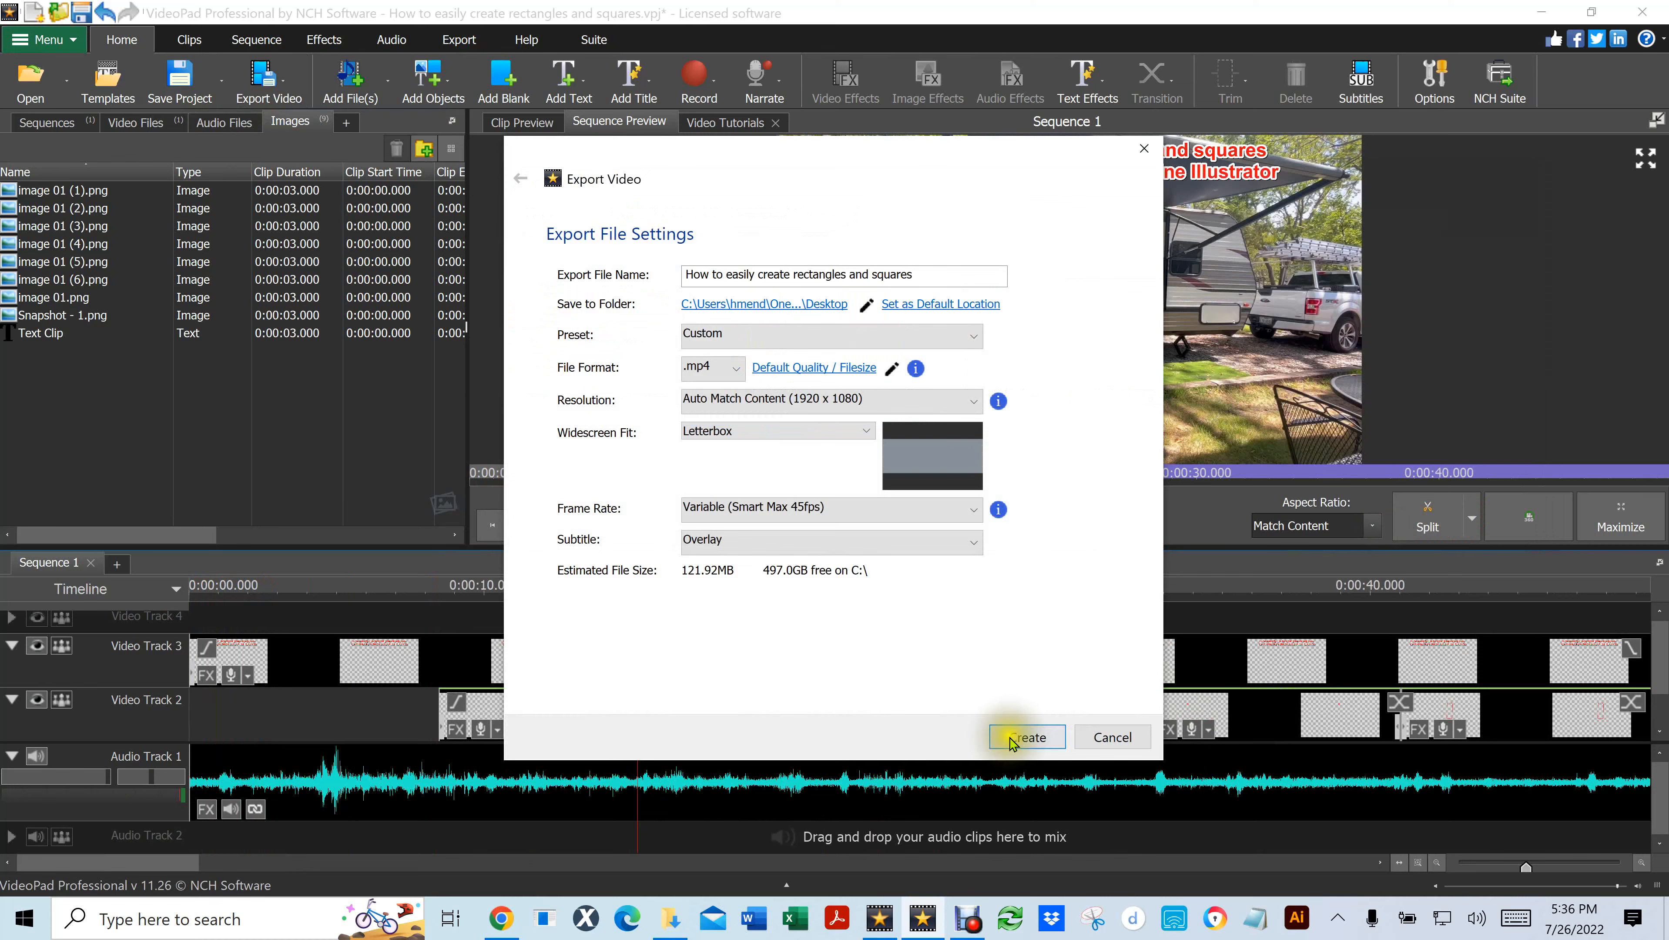
left_click(1017, 738)
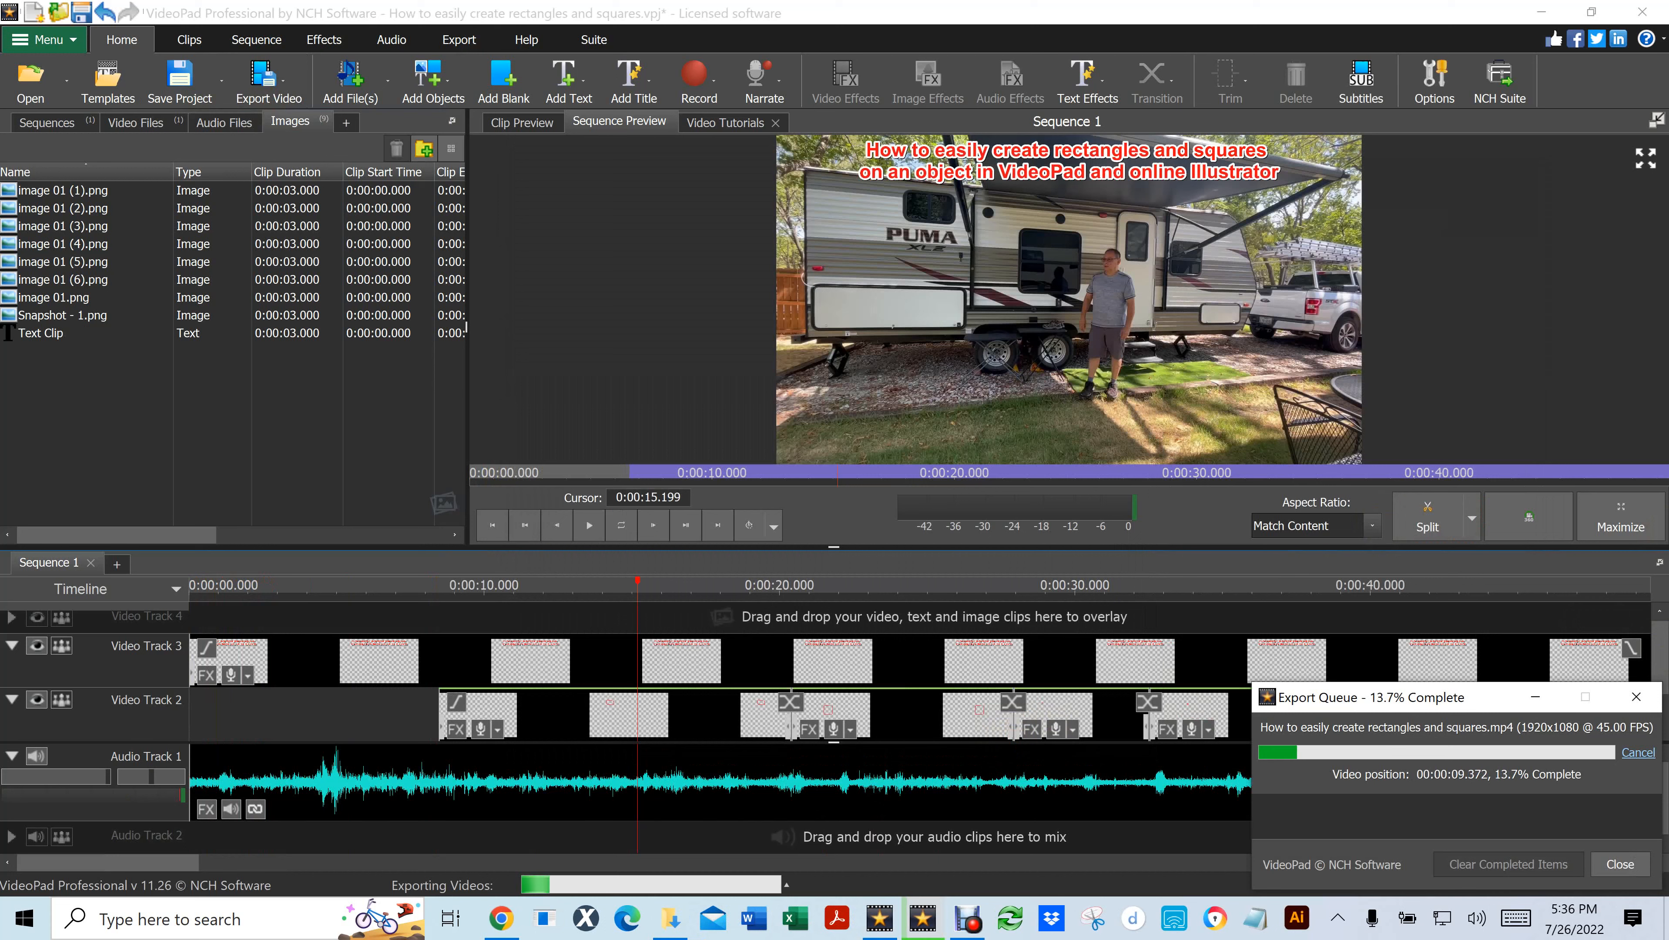
key("ctrl+F10")
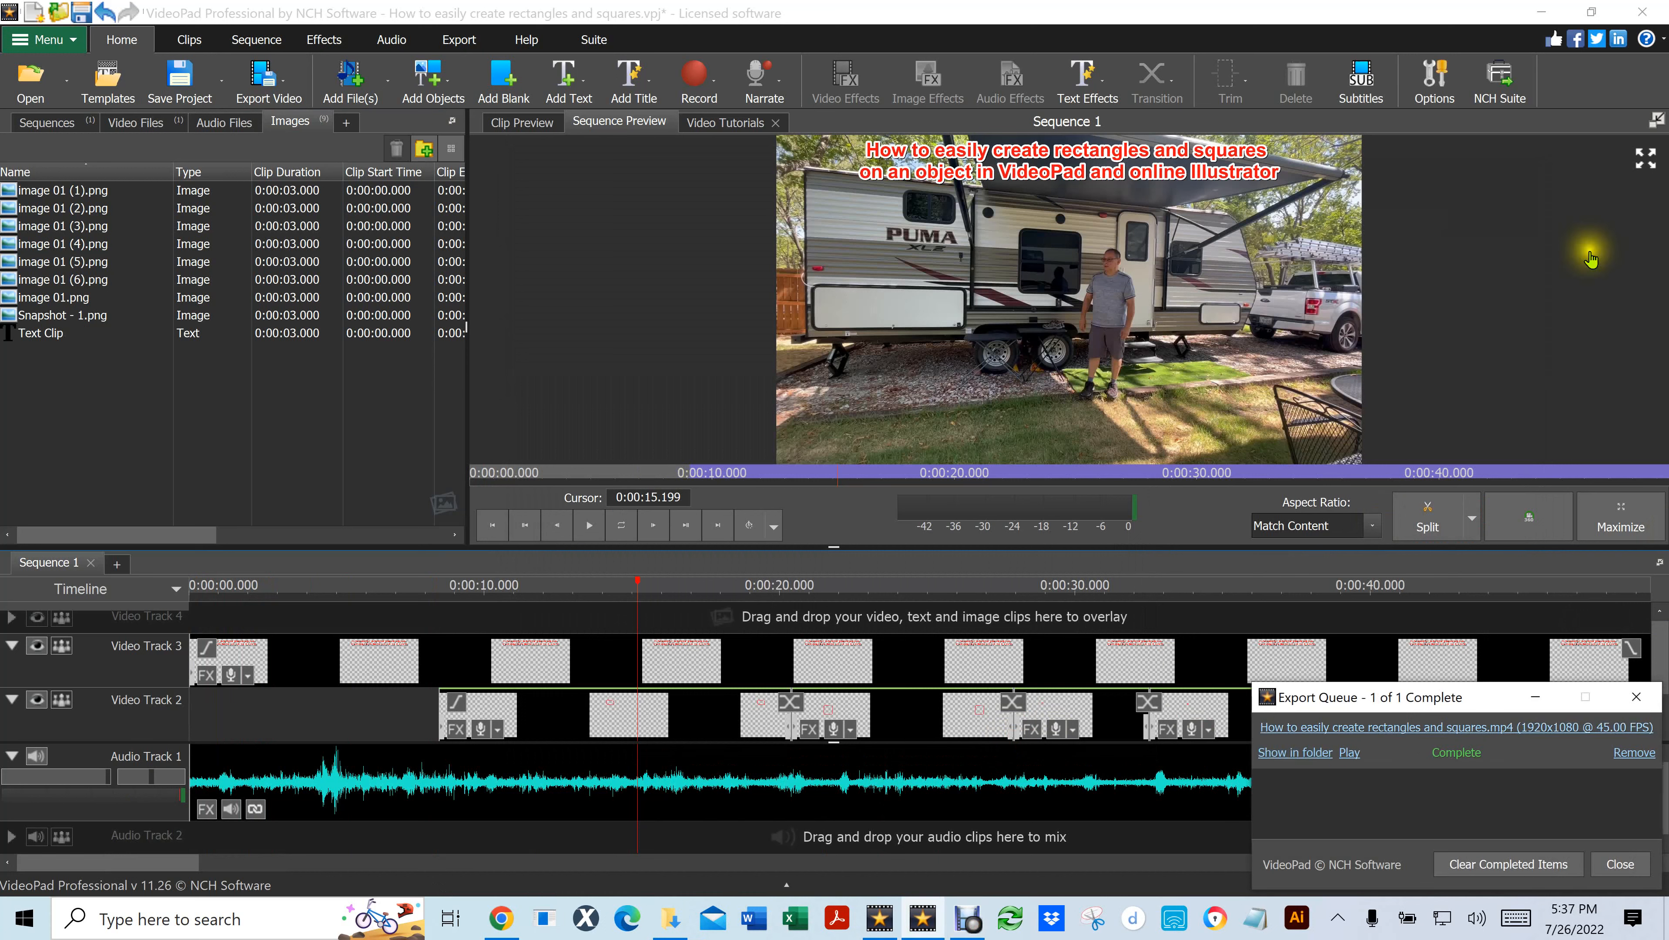
Play the exported video from the desktop to check its title and red outlines, and return to the VideoPad project
left_click(1538, 16)
double_click(78, 196)
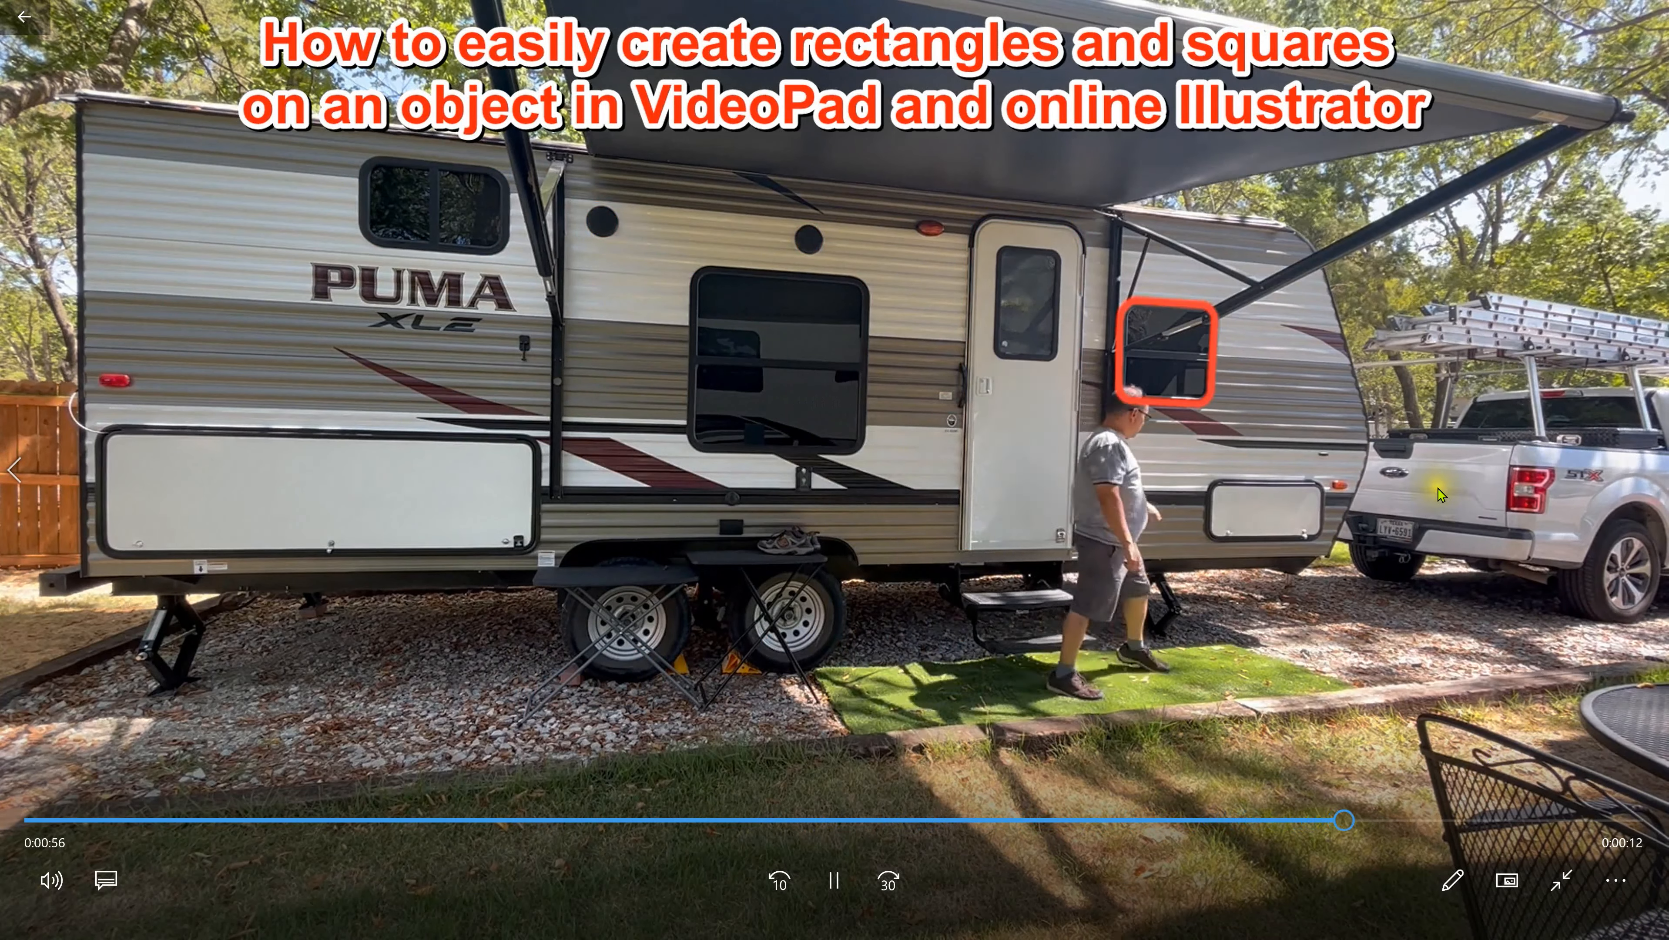
double_click(1469, 408)
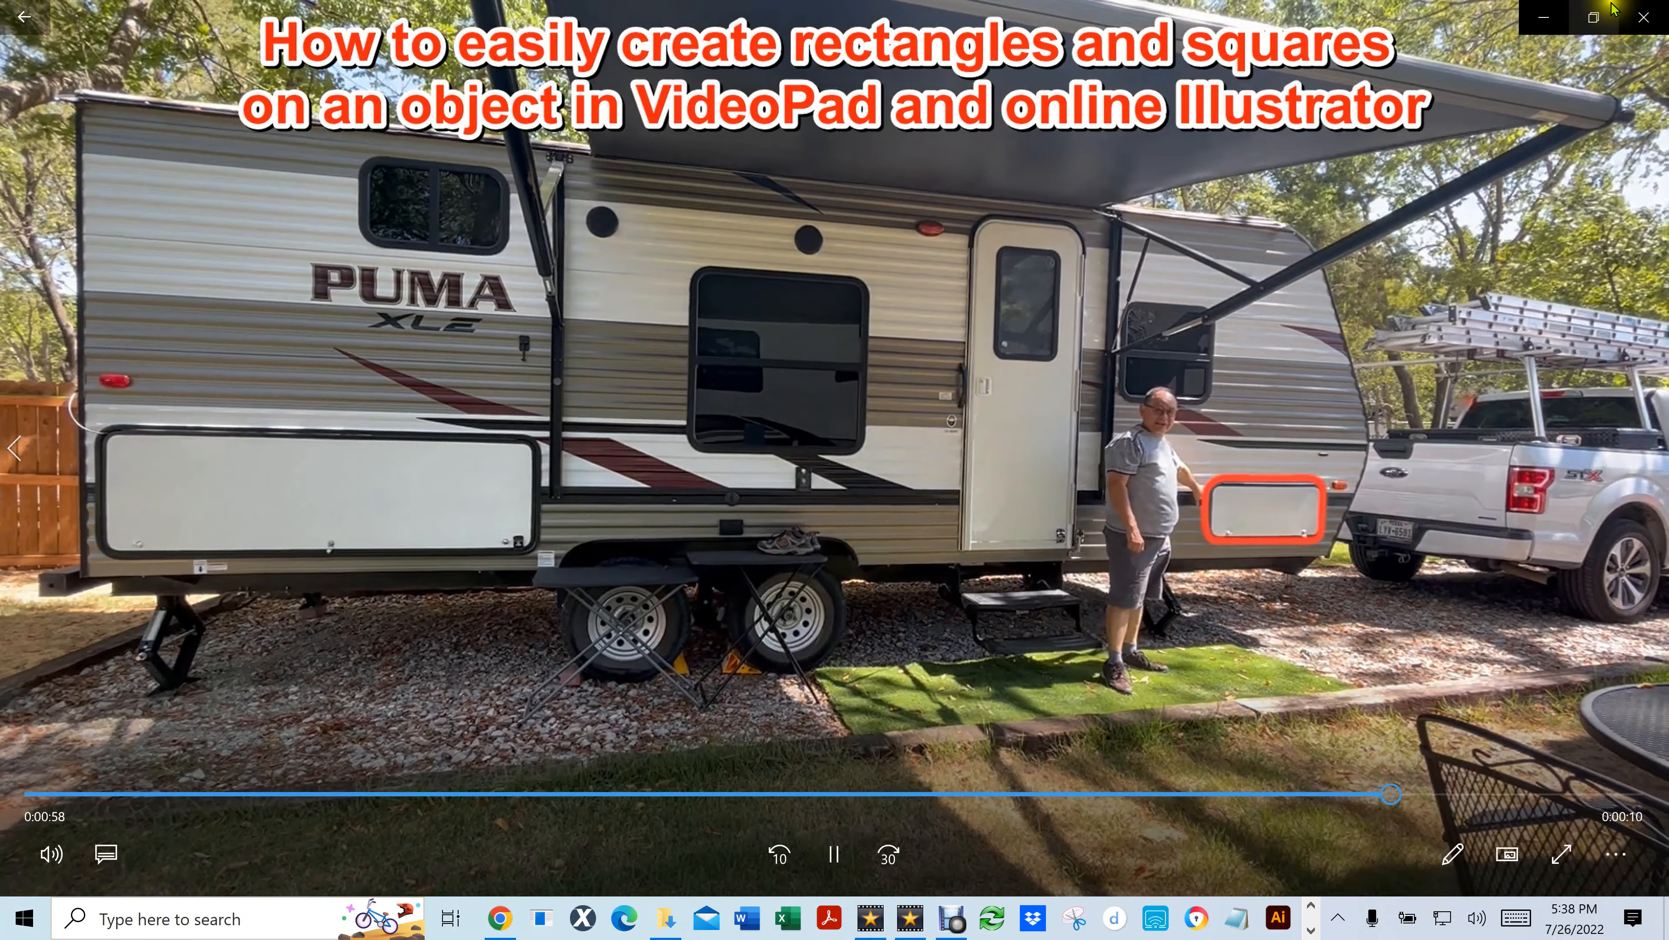
left_click(1649, 20)
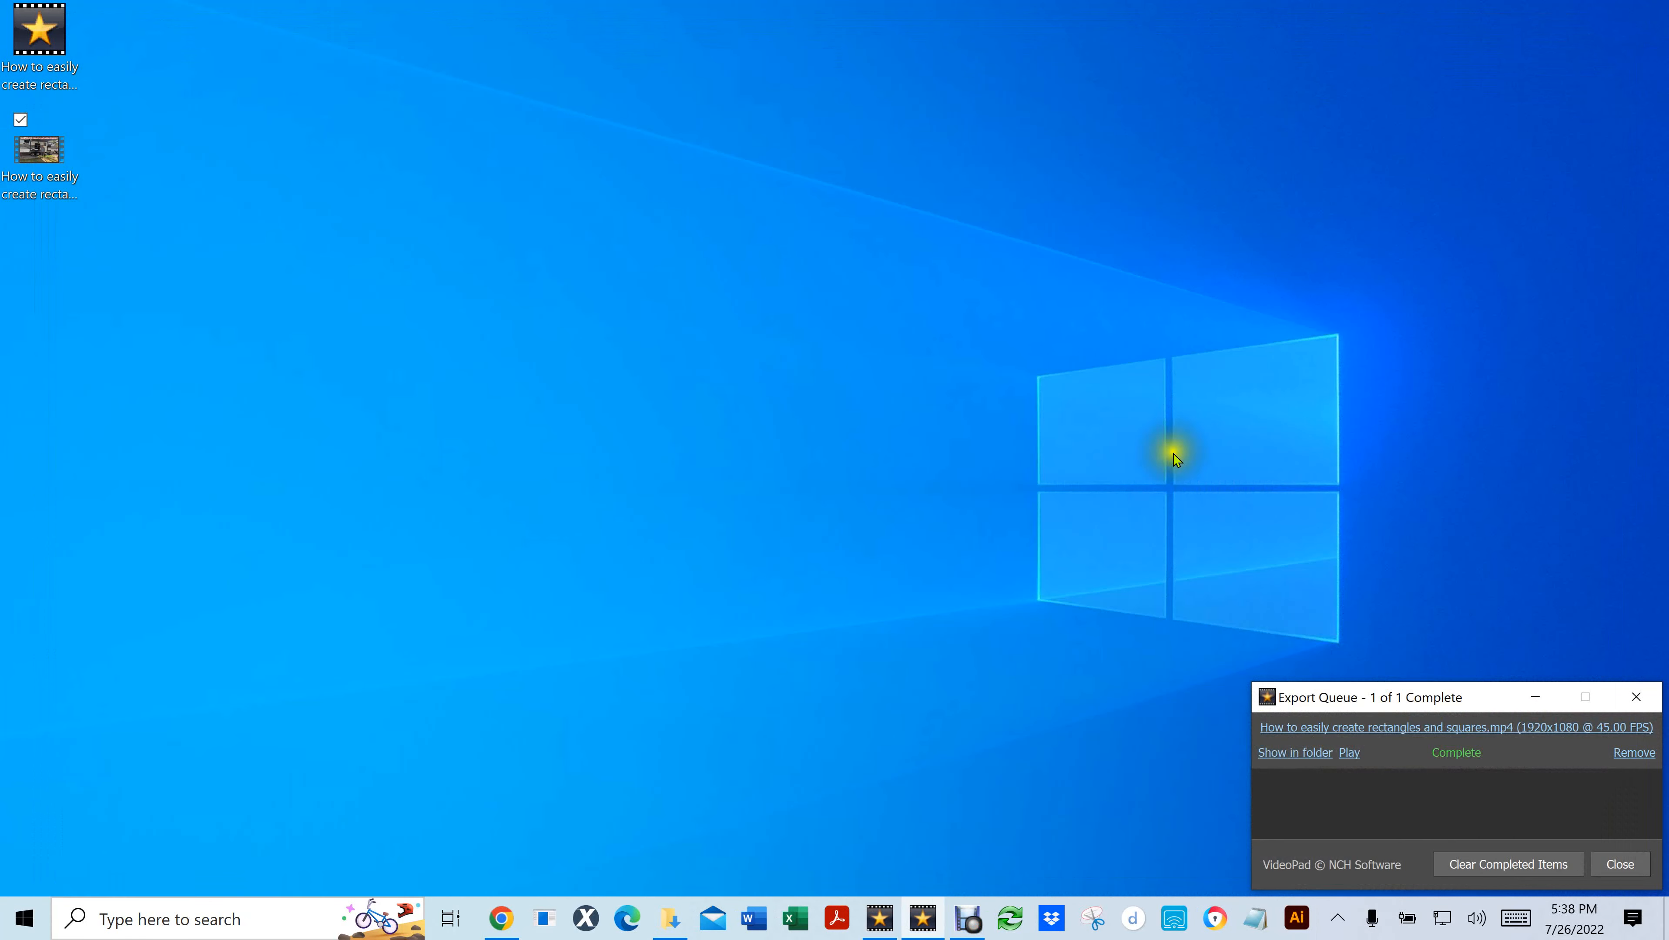
left_click(921, 925)
left_click(866, 930)
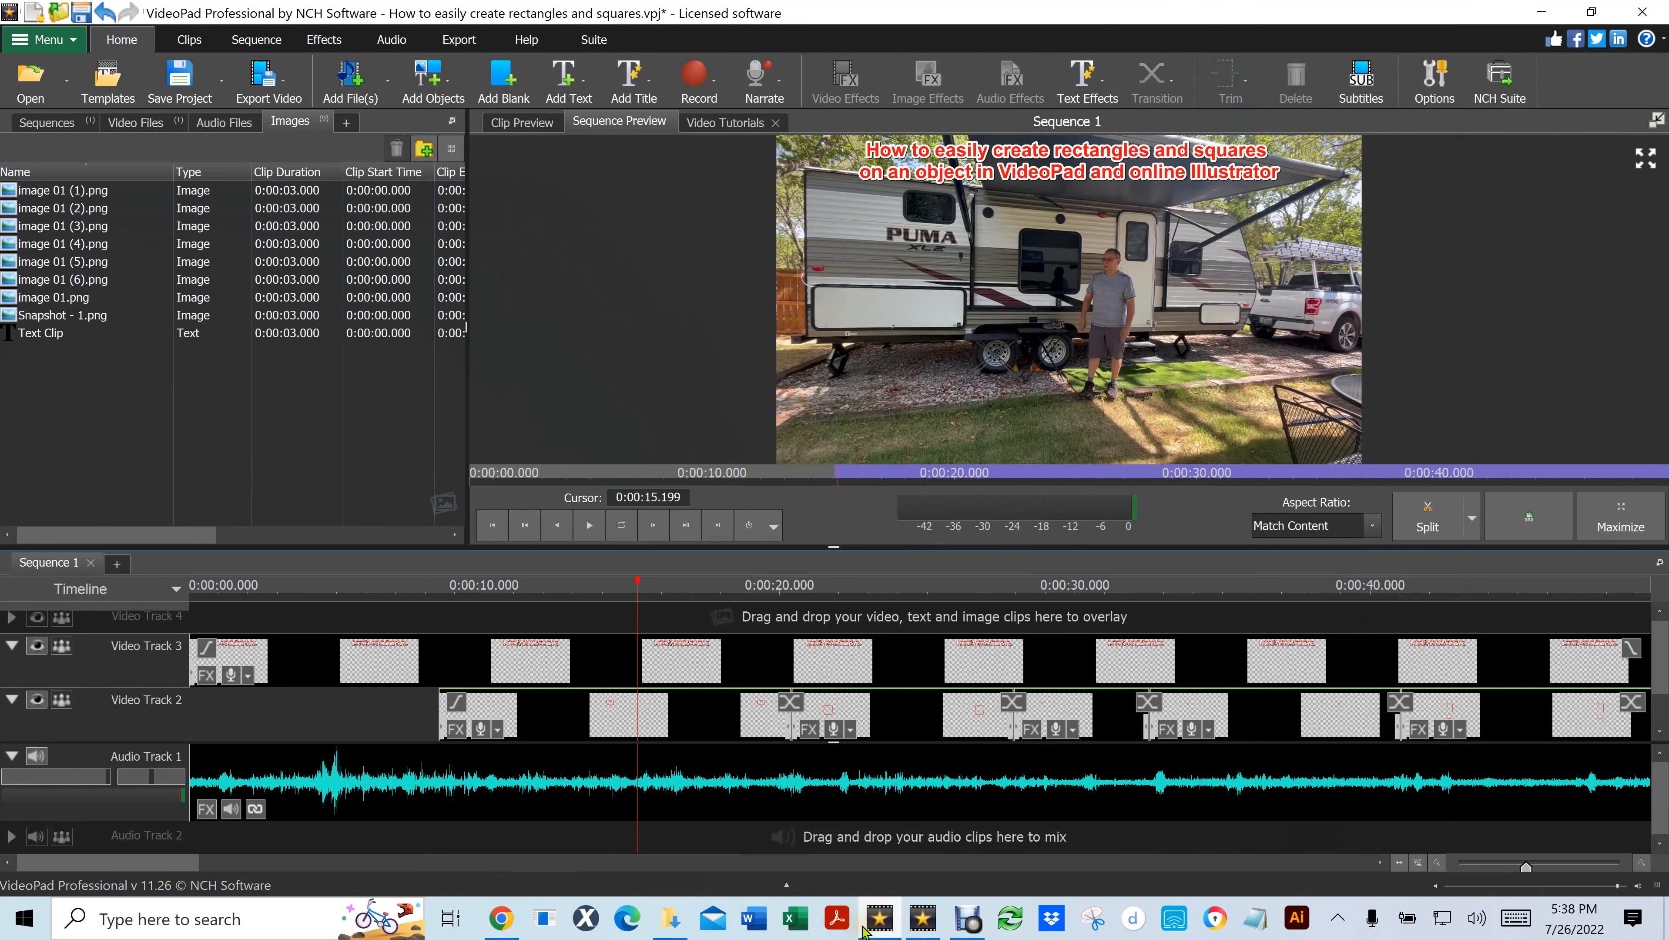